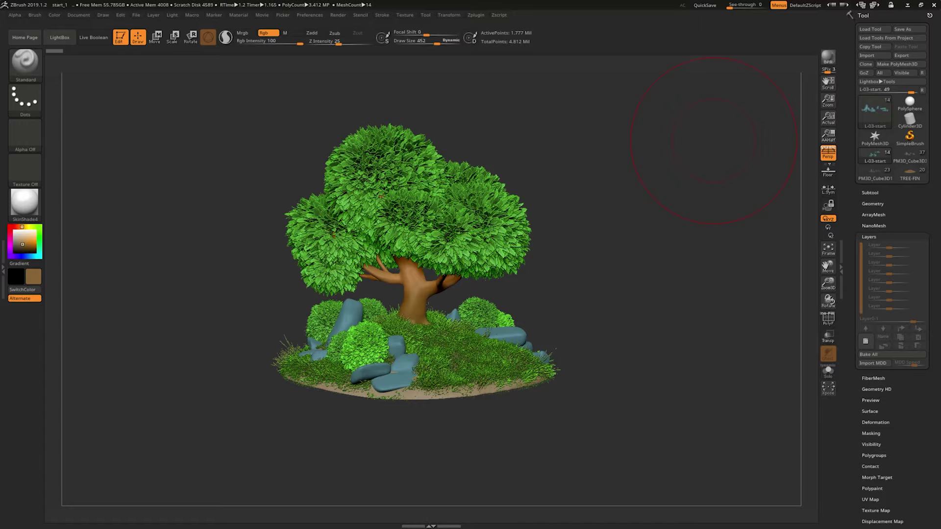
- Orbit the tree scene to inspect it, then load the finished TREE-FIN tool
mouse_move(578, 231)
mouse_down()
mouse_move(584, 216)
mouse_move(666, 212)
mouse_move(655, 218)
mouse_up()
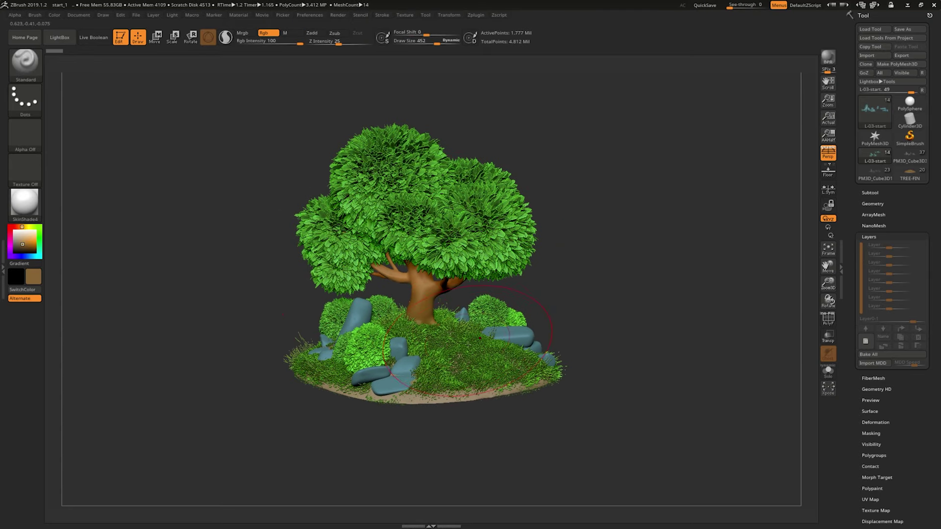
drag(609, 257, 647, 243)
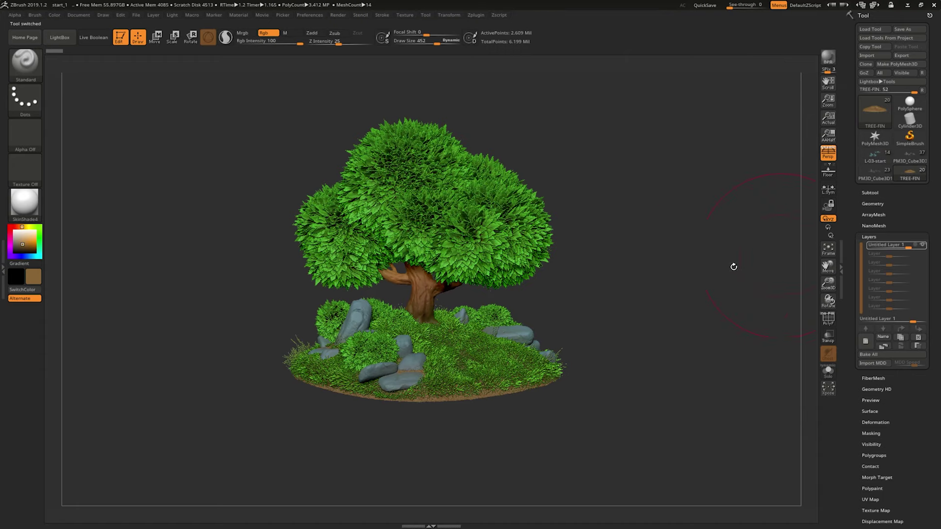
drag(679, 250, 681, 247)
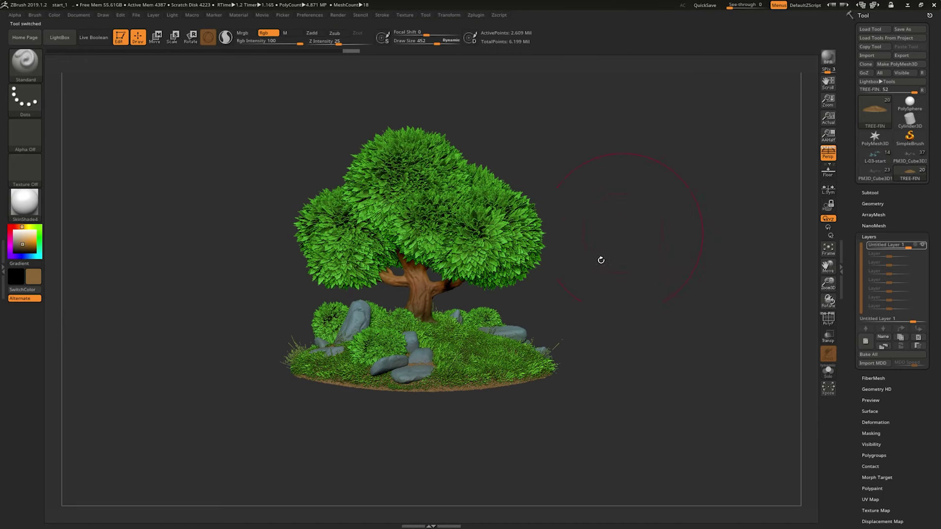
drag(601, 260, 600, 293)
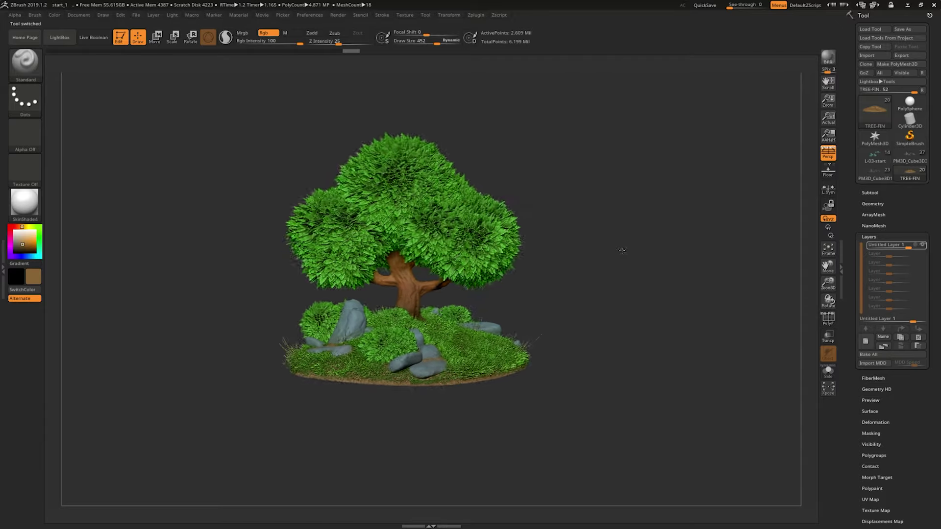
mouse_move(621, 250)
mouse_down()
mouse_move(630, 250)
mouse_move(610, 250)
mouse_move(645, 257)
mouse_up()
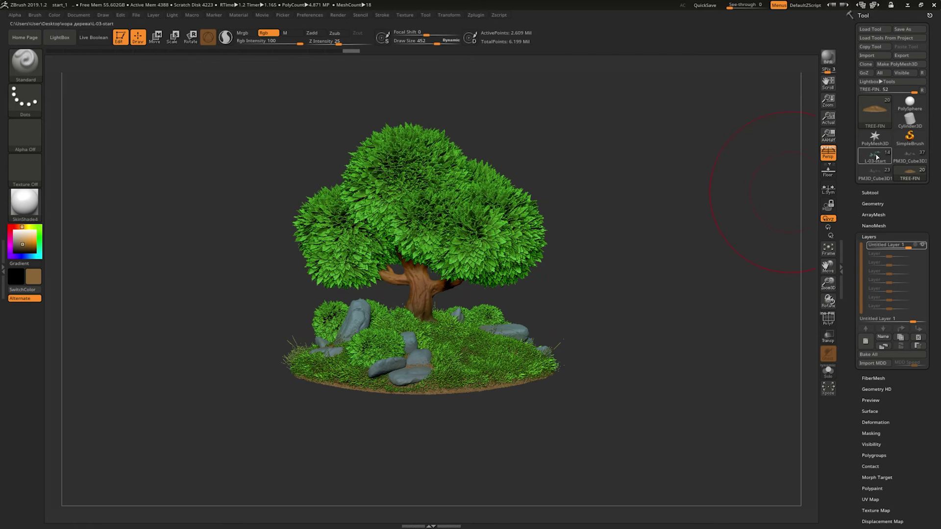
click(911, 177)
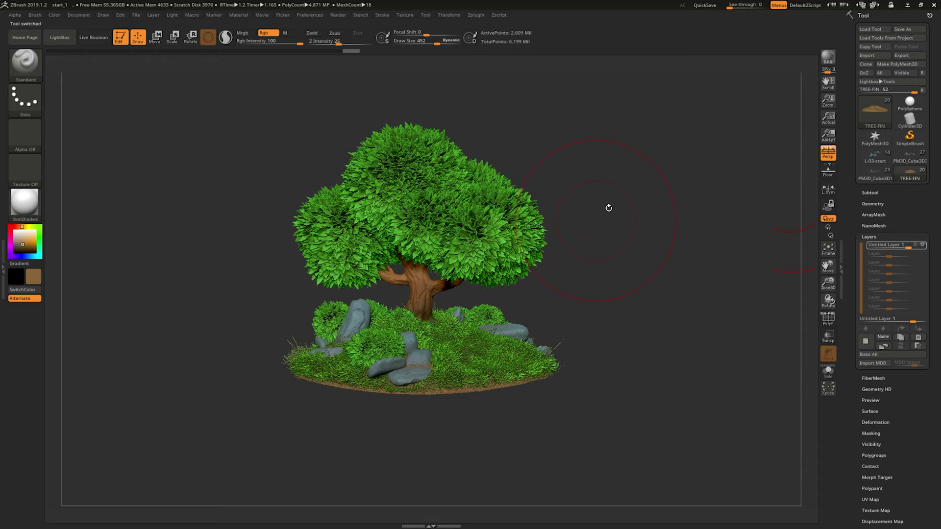
key(Print)
drag(664, 90, 174, 408)
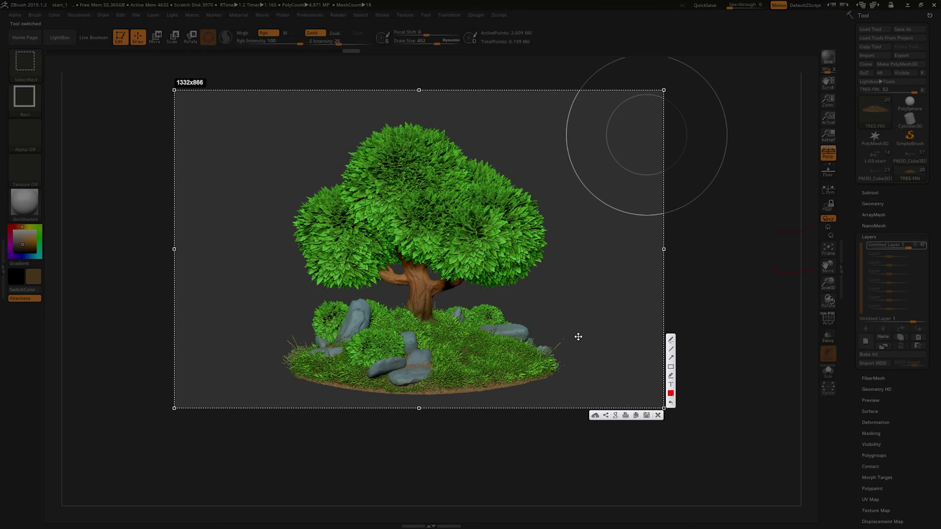
drag(502, 318, 446, 313)
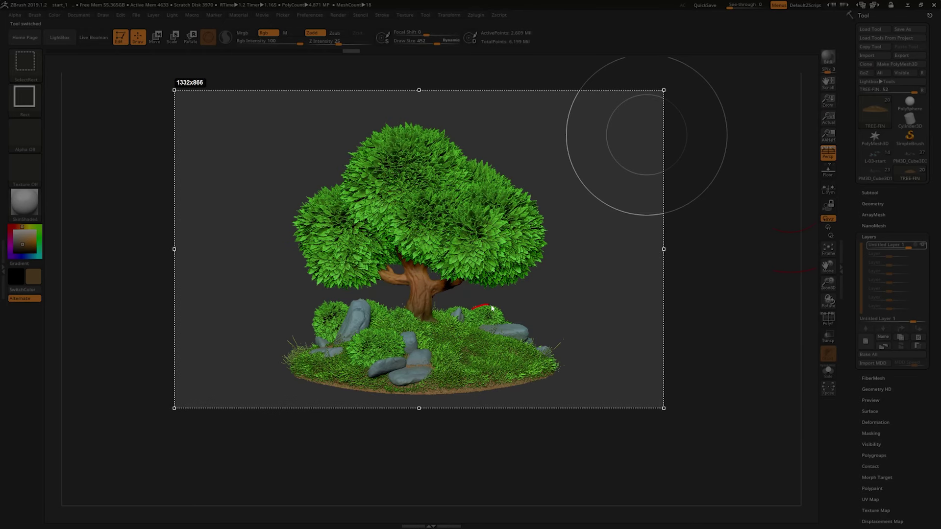
mouse_move(326, 328)
mouse_down()
mouse_move(347, 306)
mouse_move(383, 314)
mouse_up()
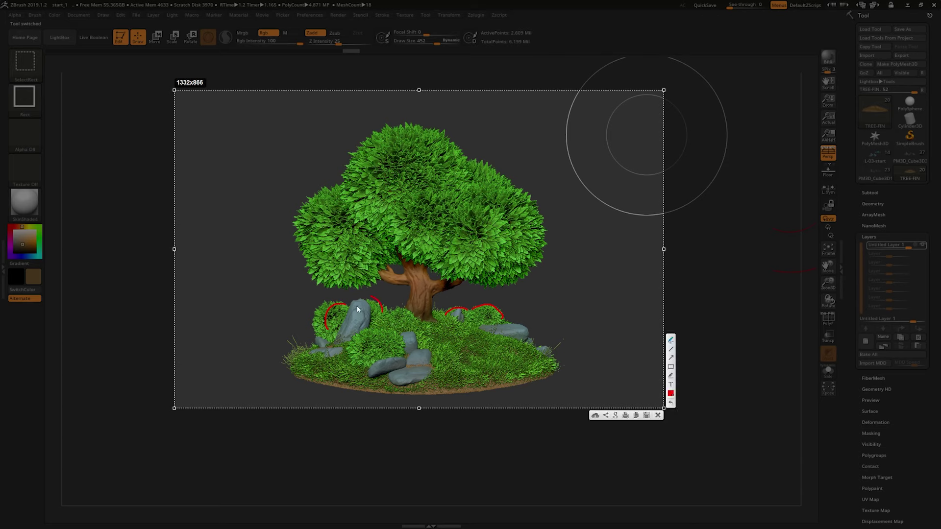
mouse_move(510, 157)
mouse_down()
mouse_move(367, 136)
mouse_move(376, 271)
mouse_move(544, 181)
mouse_move(384, 149)
mouse_up()
drag(411, 331, 428, 351)
key(ctrl+z)
click(671, 401)
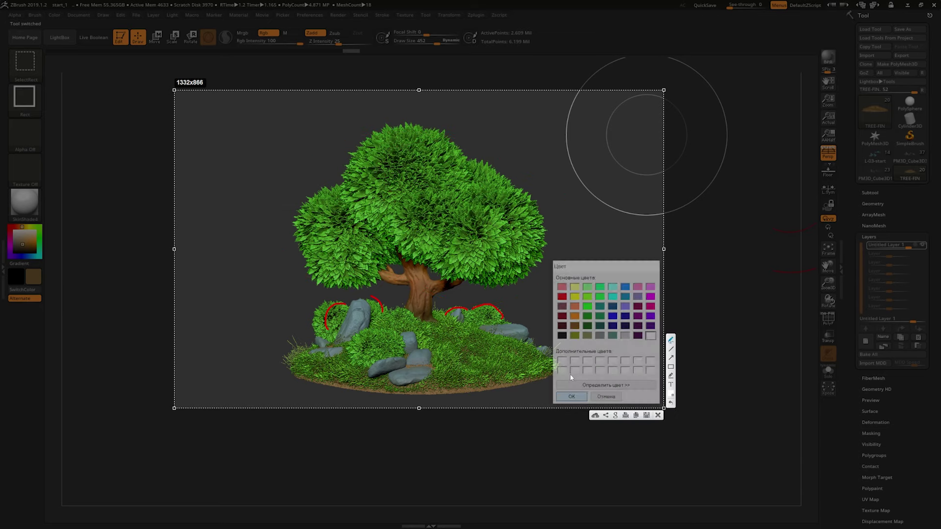
click(571, 396)
drag(460, 129, 394, 153)
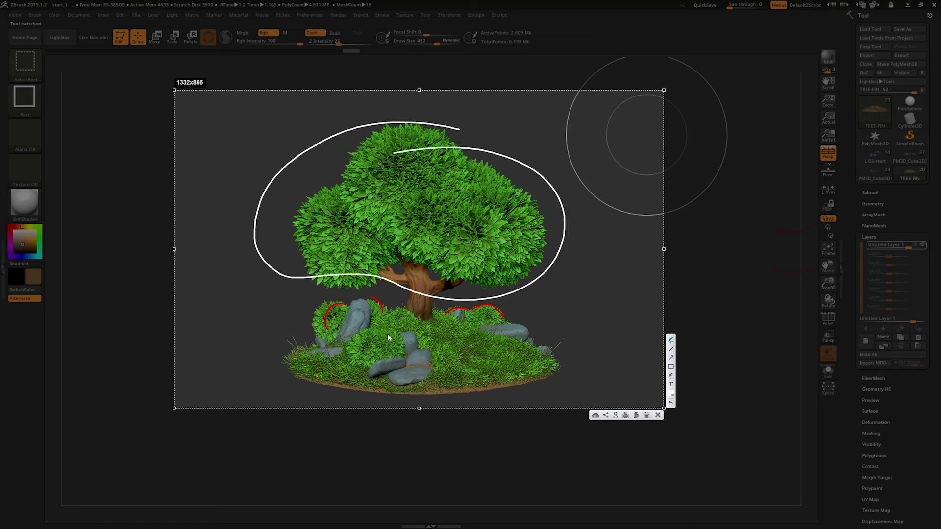
mouse_move(357, 298)
mouse_down()
mouse_move(375, 316)
mouse_move(438, 340)
mouse_up()
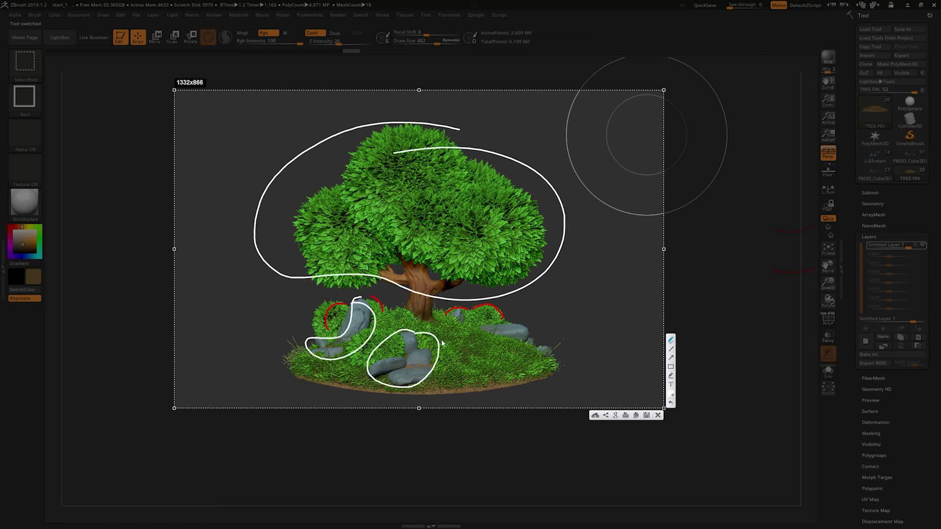
drag(521, 324, 507, 318)
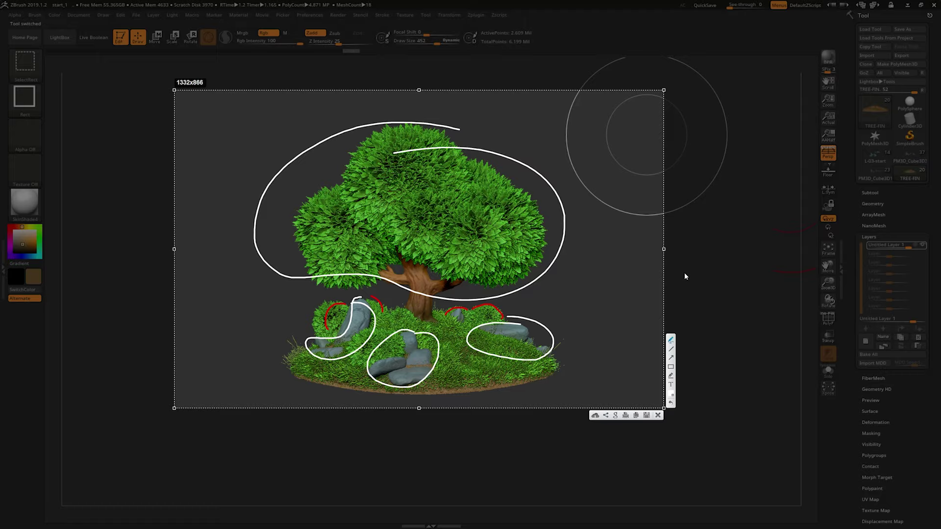
key(Escape)
mouse_move(652, 259)
mouse_down()
mouse_move(672, 264)
mouse_move(649, 263)
mouse_move(657, 260)
mouse_move(644, 278)
mouse_up()
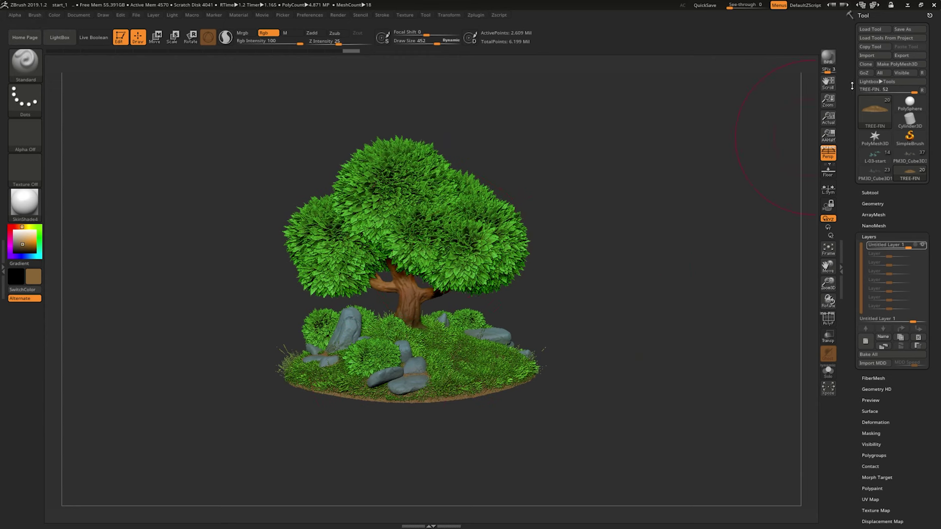
- Render a BPR preview of the tree scene, then orbit and frame it from the front
key(shift+r)
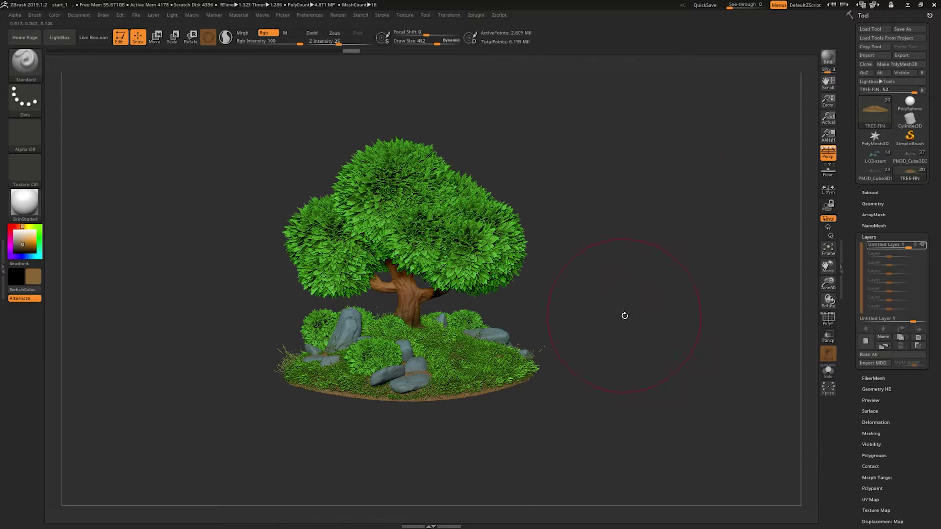
mouse_move(623, 316)
mouse_down()
mouse_move(636, 281)
mouse_move(351, 322)
mouse_up()
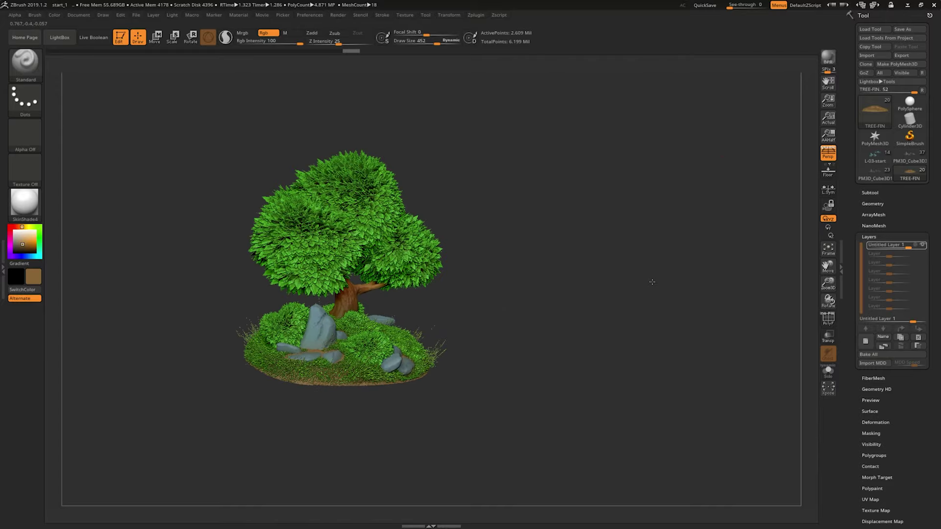
drag(632, 294, 648, 265)
key(f)
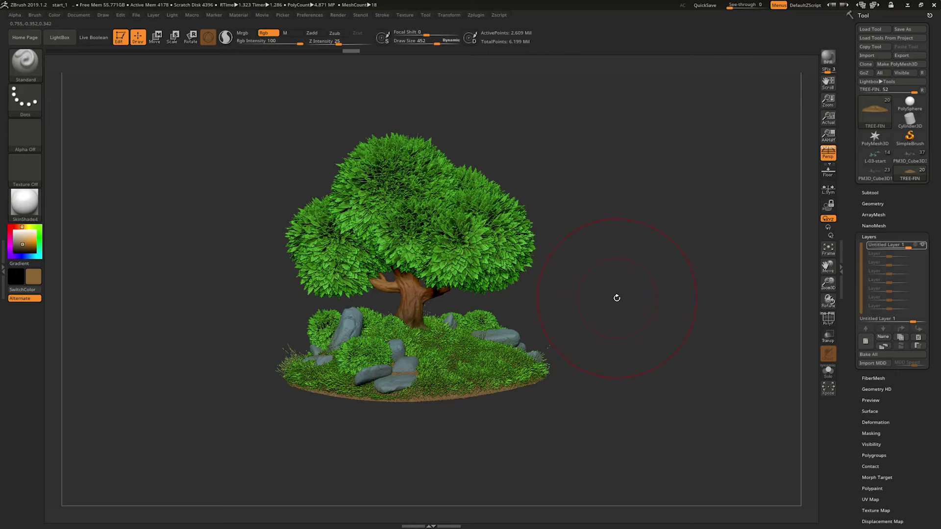
drag(624, 279, 623, 295)
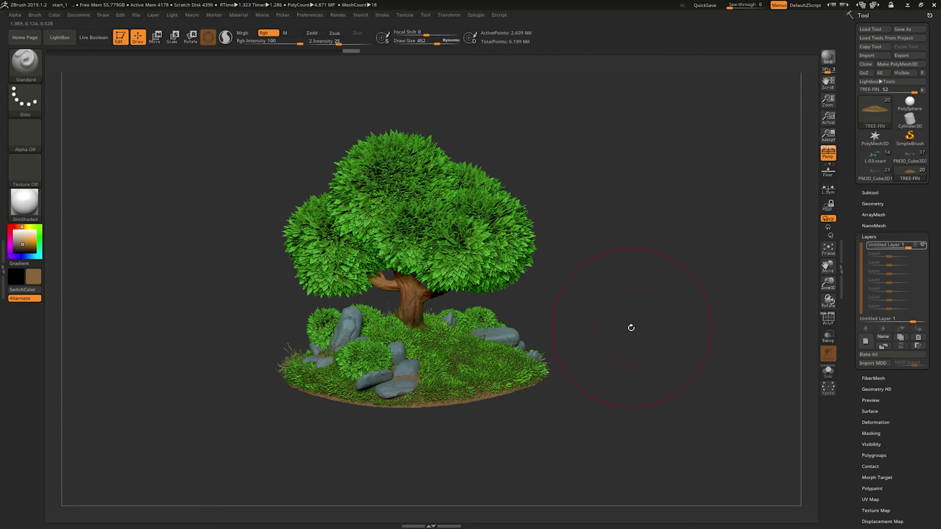
mouse_move(620, 317)
mouse_down()
mouse_move(652, 322)
mouse_move(629, 310)
mouse_move(644, 292)
mouse_move(670, 309)
mouse_move(646, 298)
mouse_up()
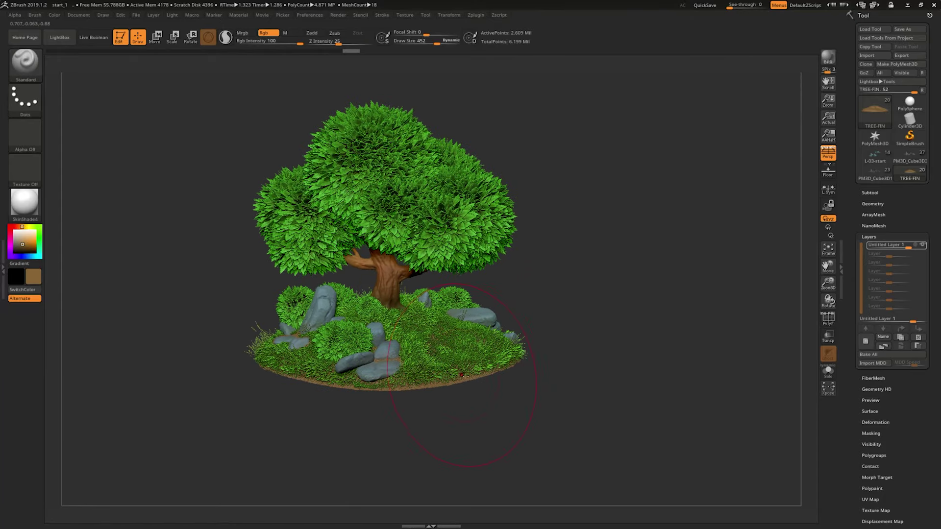
- Lower the brush Draw Size to 90 and hold Ctrl for MaskPen
key(space)
drag(456, 374, 438, 374)
key(ctrl)
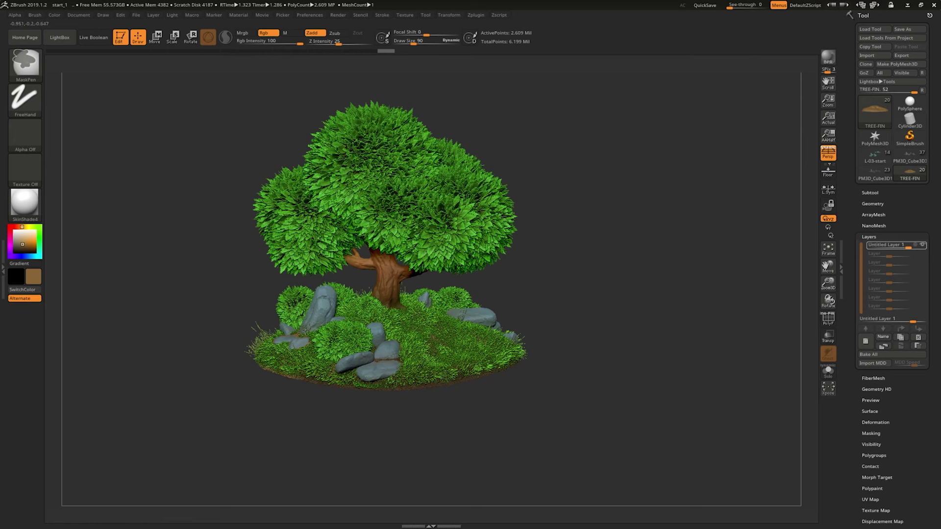
mouse_move(656, 294)
mouse_down()
mouse_move(642, 287)
mouse_move(631, 310)
mouse_up()
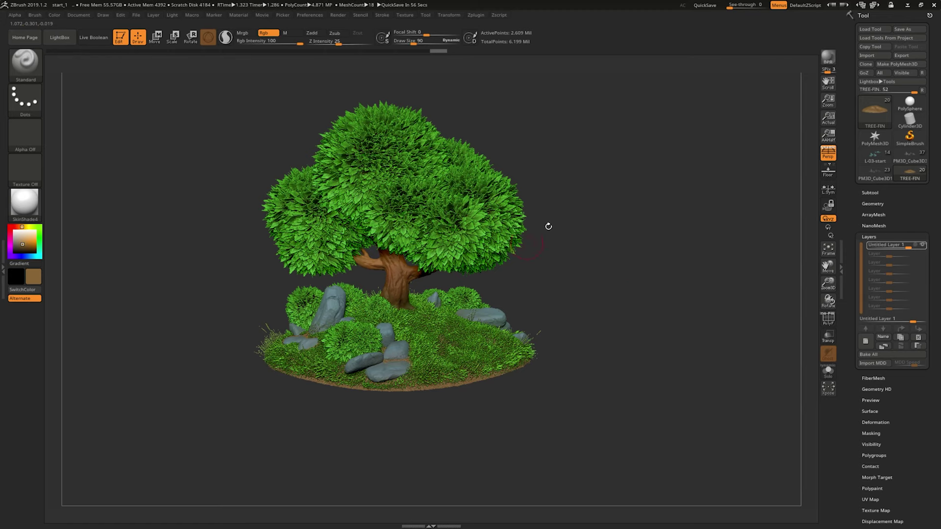
click(828, 58)
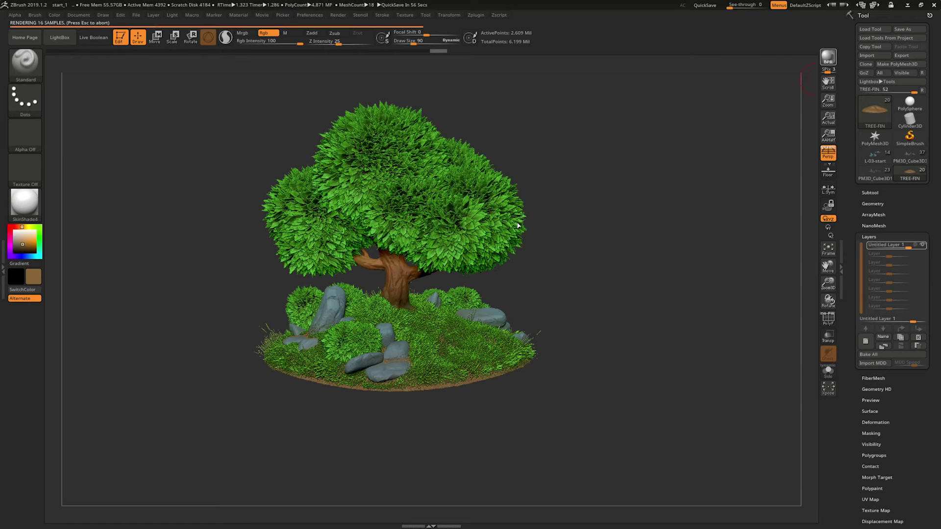
click(921, 247)
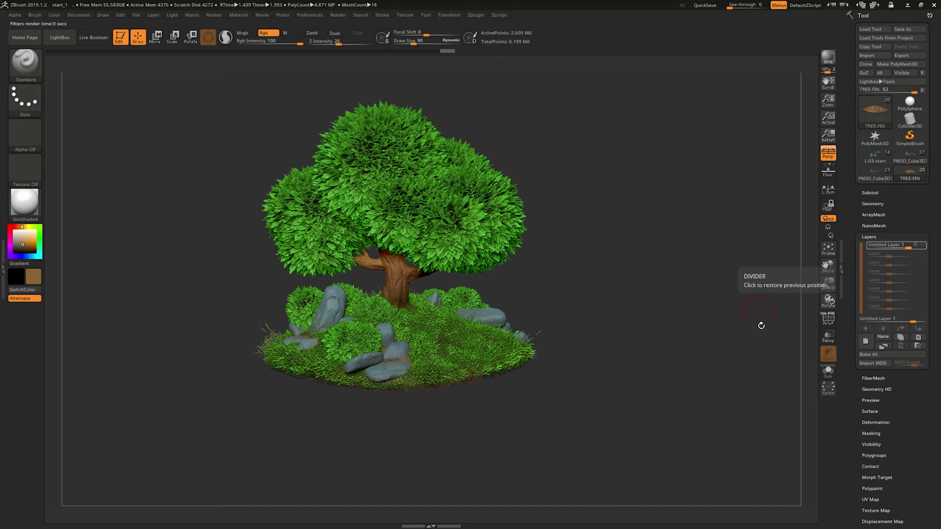
click(829, 371)
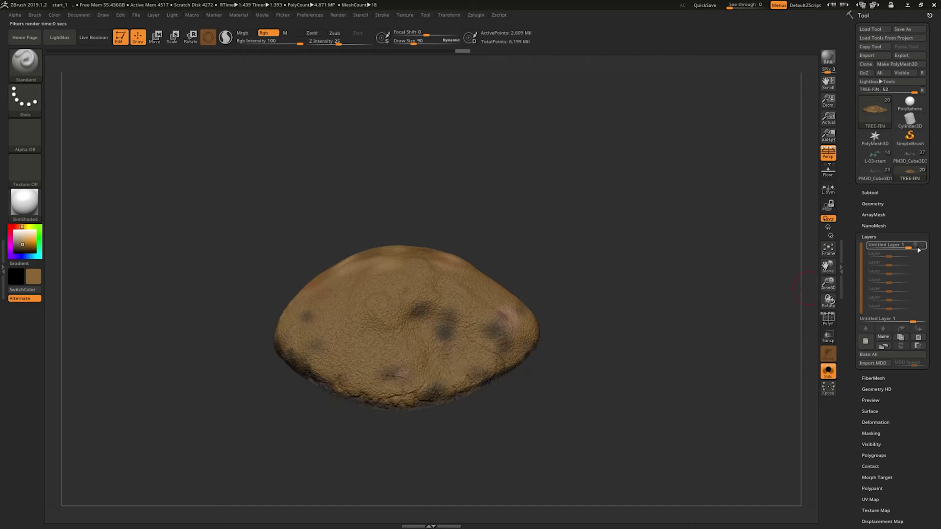
drag(700, 332, 814, 352)
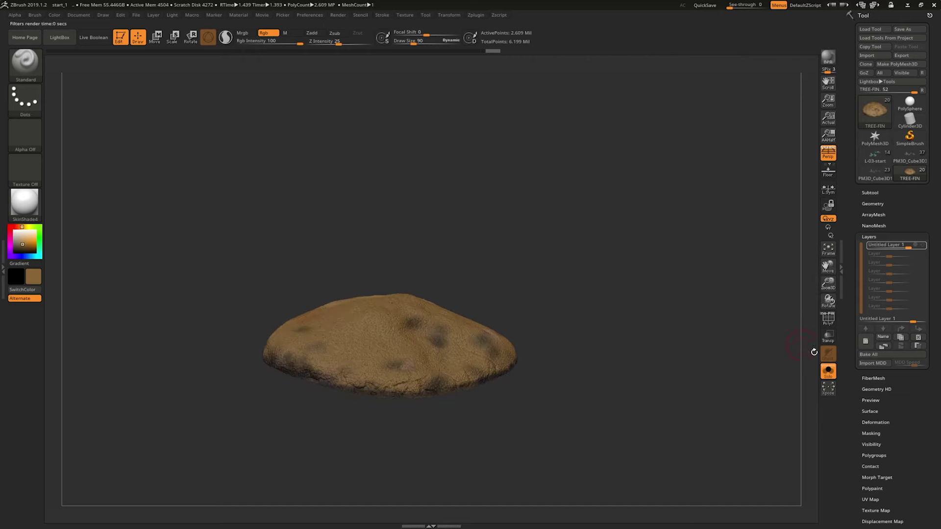
click(829, 371)
mouse_move(725, 346)
mouse_down()
mouse_move(728, 322)
mouse_move(708, 338)
mouse_up()
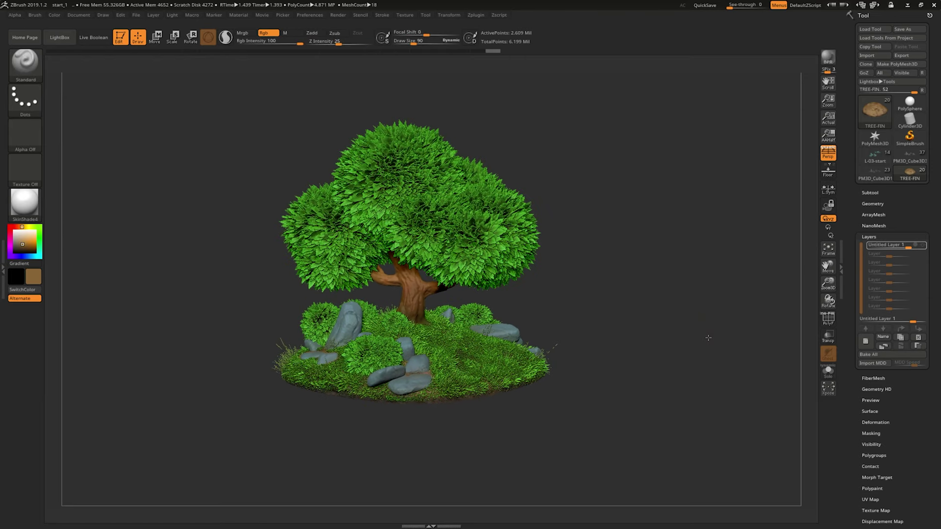
key(shift+r)
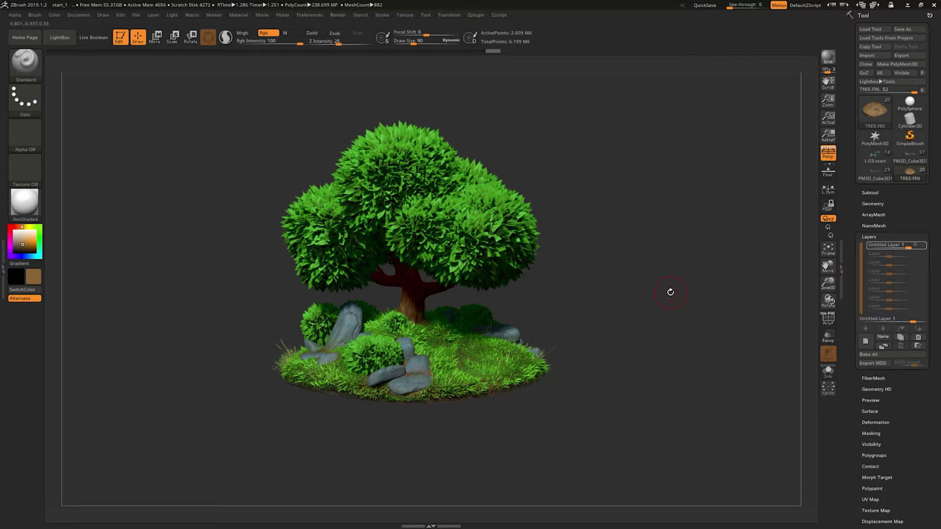
mouse_move(663, 281)
mouse_down()
mouse_move(678, 290)
mouse_move(683, 280)
mouse_up()
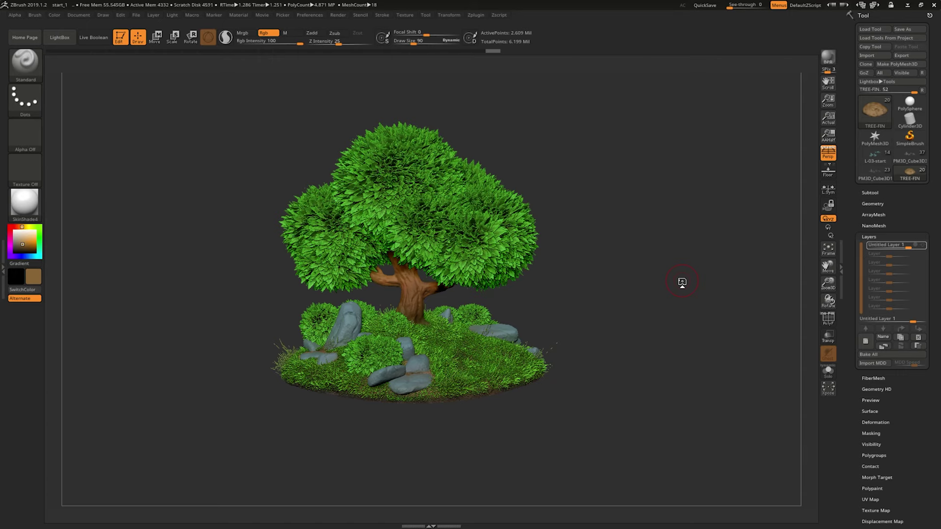
- On the PM3D_Cube3D1 subtool, add a new layer and use the Move brush at Draw Size 348
alt+click(353, 313)
click(866, 341)
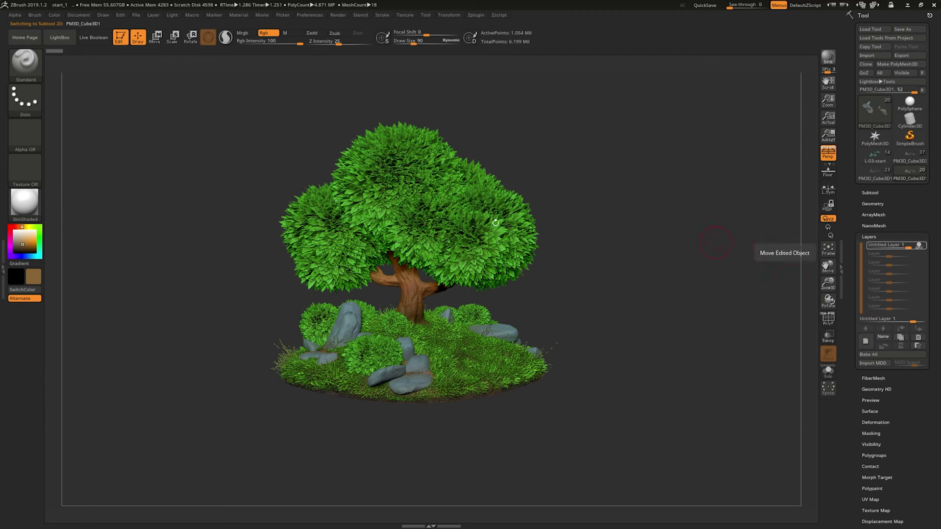
click(21, 69)
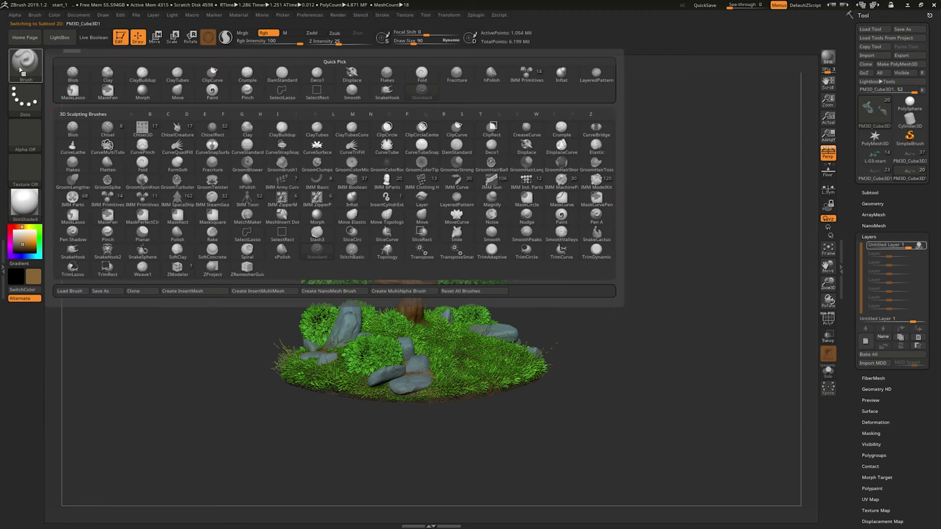
click(178, 94)
key(space)
mouse_move(340, 314)
mouse_down()
mouse_move(351, 313)
mouse_move(344, 328)
mouse_up()
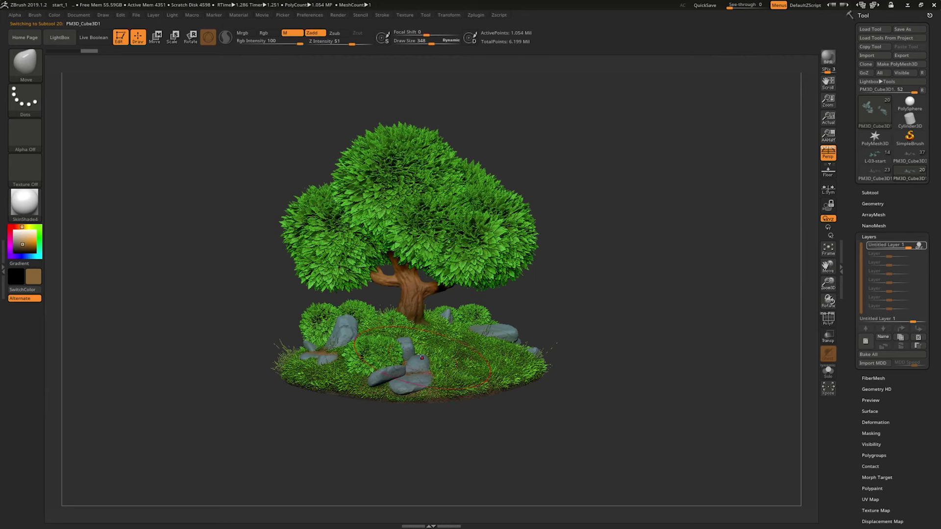
- Push and reshape the front, right, middle and left grey rocks, shrinking the brush to 215
mouse_move(408, 356)
mouse_down()
mouse_move(399, 375)
mouse_move(417, 382)
mouse_move(391, 376)
mouse_move(395, 384)
mouse_up()
drag(511, 335, 505, 342)
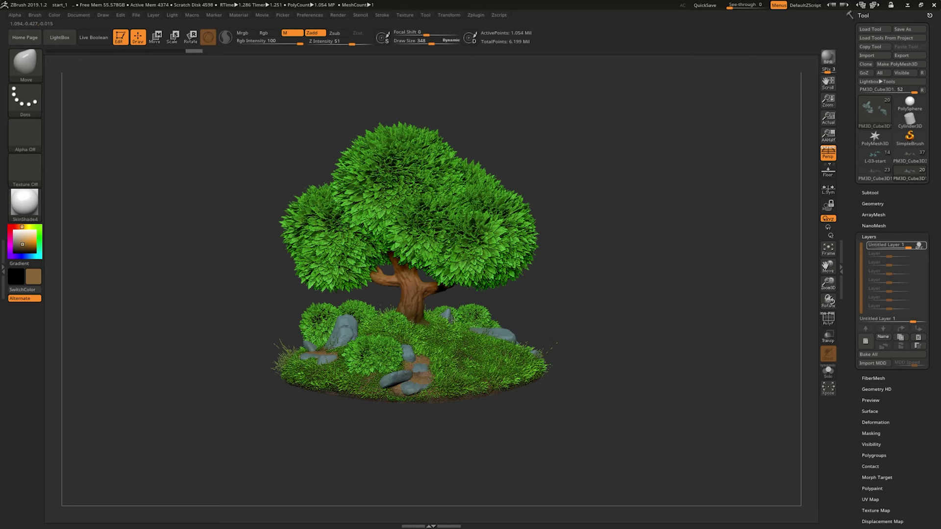
drag(451, 316, 448, 323)
drag(349, 331, 309, 366)
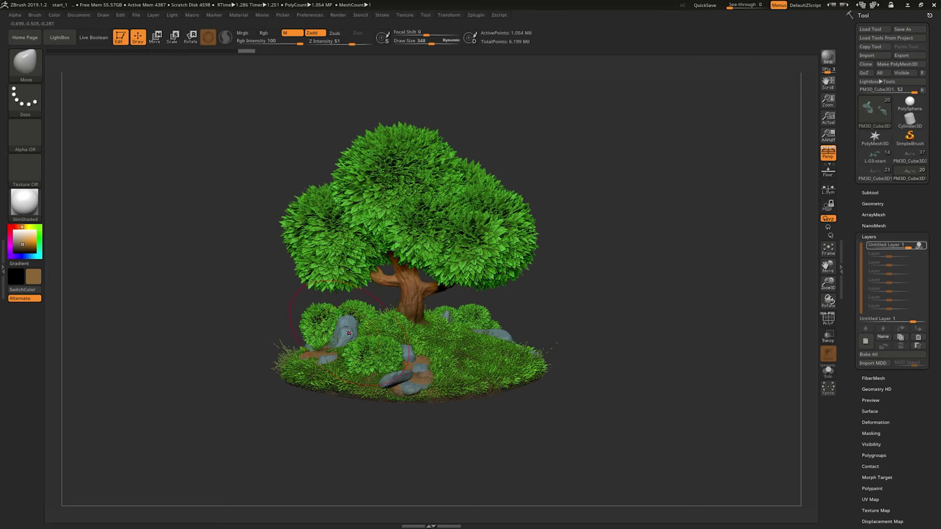
key(space)
drag(355, 331, 345, 328)
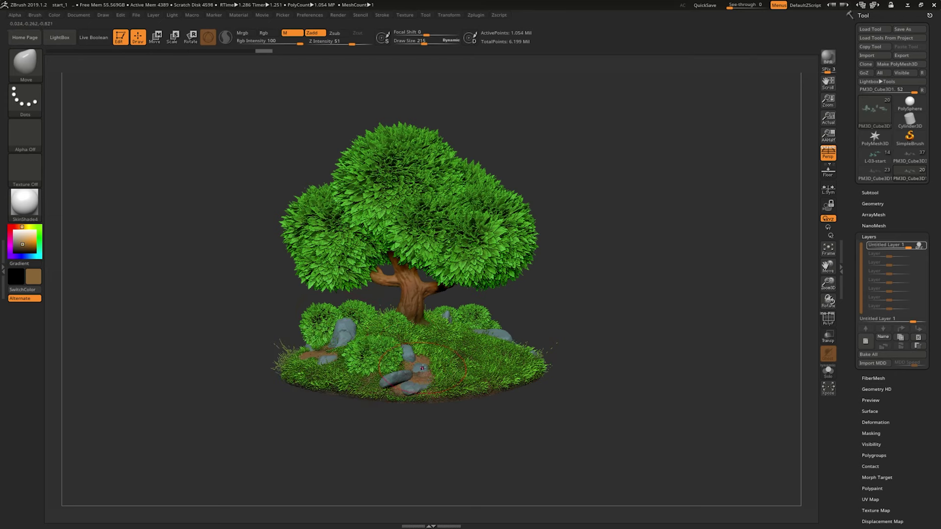
mouse_move(413, 367)
mouse_down()
mouse_move(394, 374)
mouse_move(422, 386)
mouse_move(414, 382)
mouse_up()
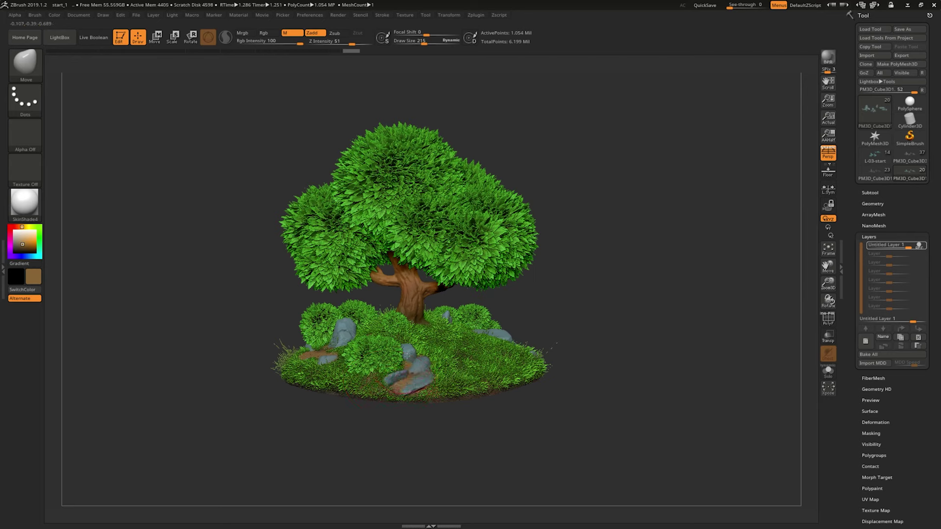
- Render a BPR preview of the reshaped rocks and return to the working view
mouse_move(693, 158)
mouse_down()
mouse_move(675, 197)
mouse_move(681, 189)
mouse_up()
key(shift+r)
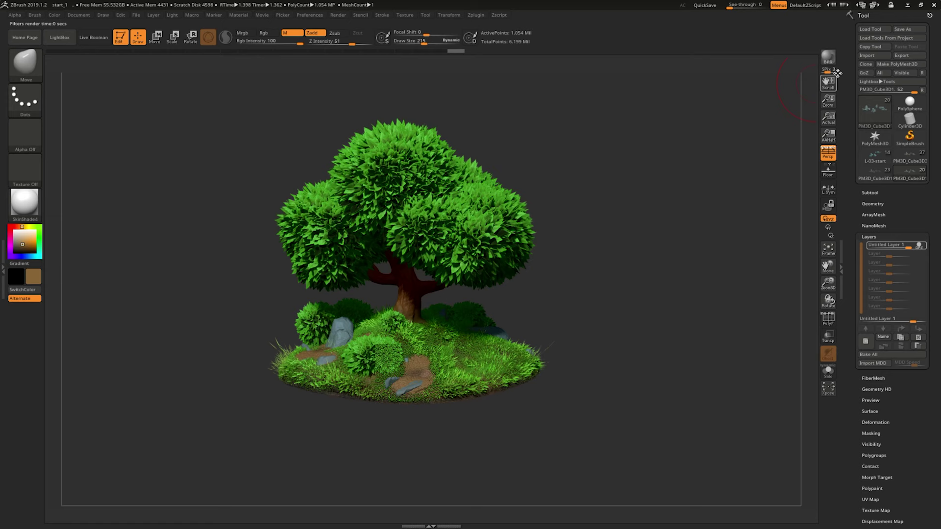
click(828, 57)
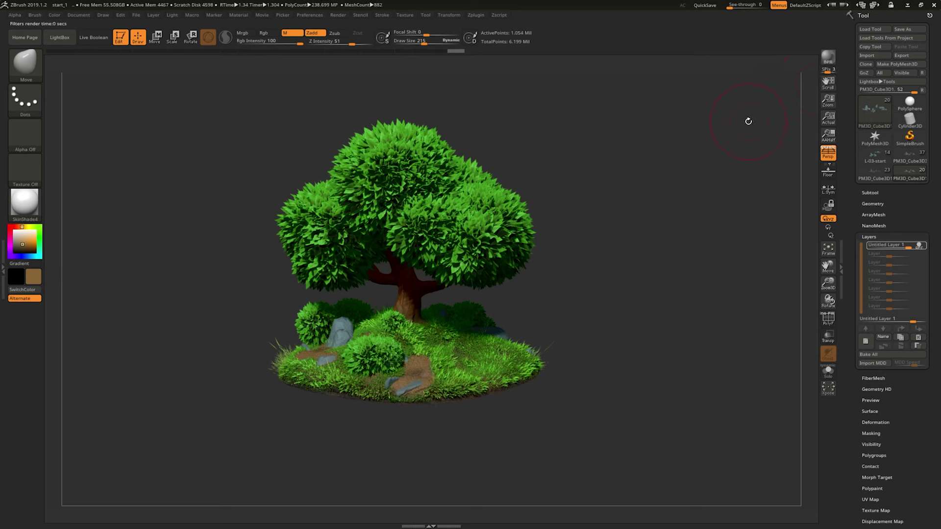
click(922, 254)
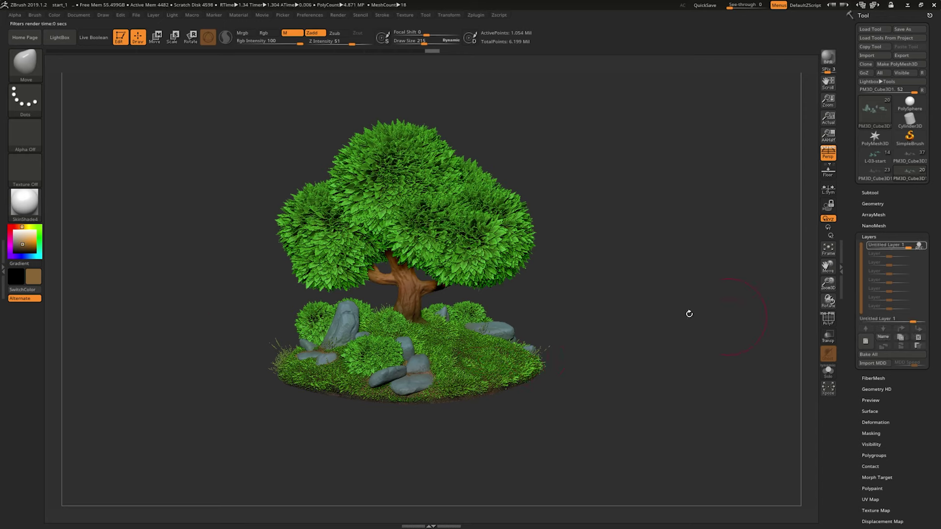
- Zoom in on the rocks and pick the Standard brush at size 95, painting Rgb only
alt+drag(648, 302, 647, 206)
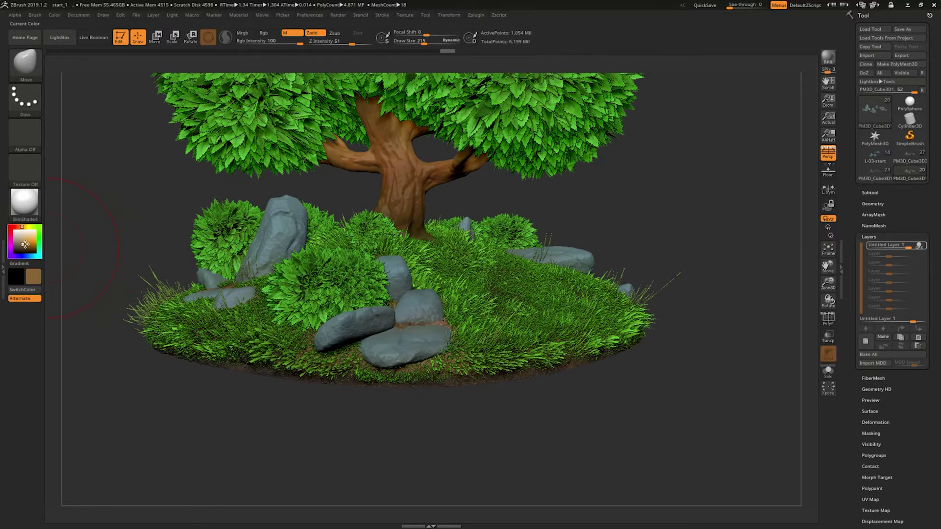
drag(22, 244, 16, 249)
mouse_move(246, 421)
mouse_down()
mouse_move(269, 428)
mouse_move(265, 421)
mouse_move(514, 427)
mouse_move(564, 495)
mouse_up()
key(space)
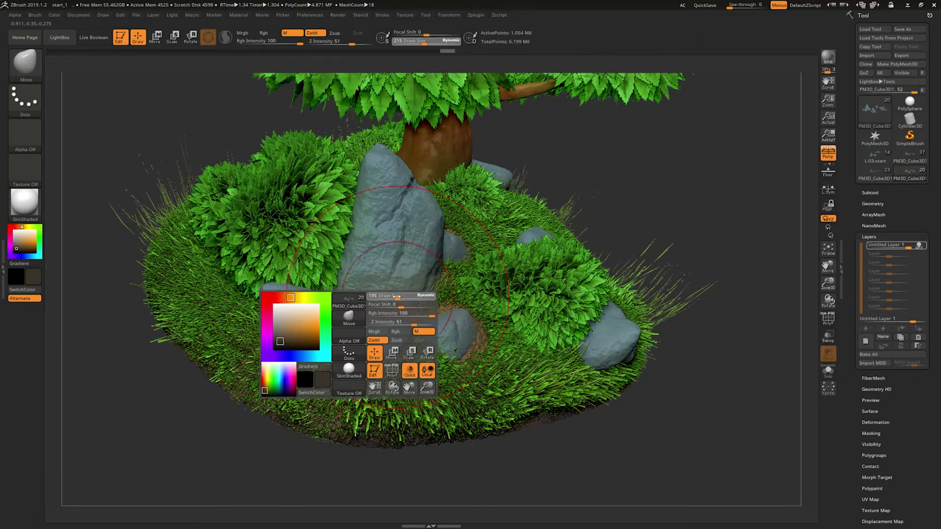
click(25, 62)
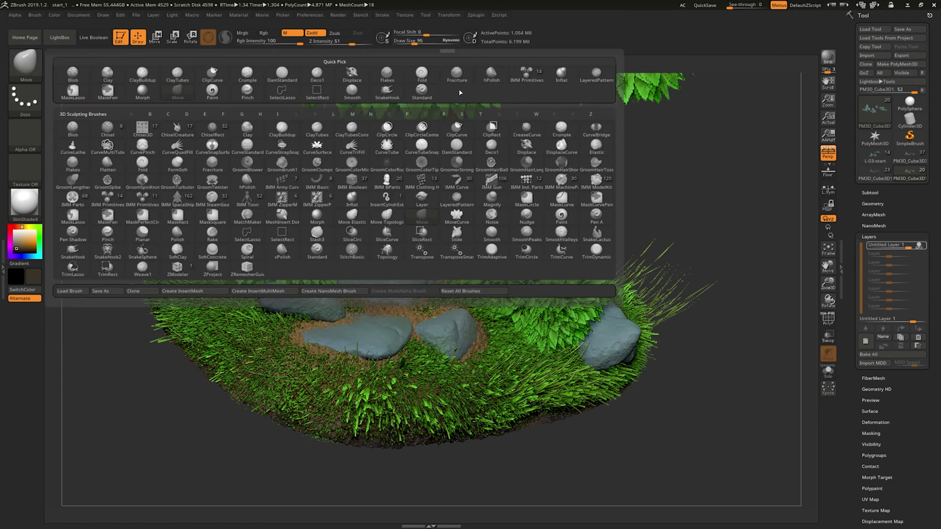
click(422, 92)
click(265, 33)
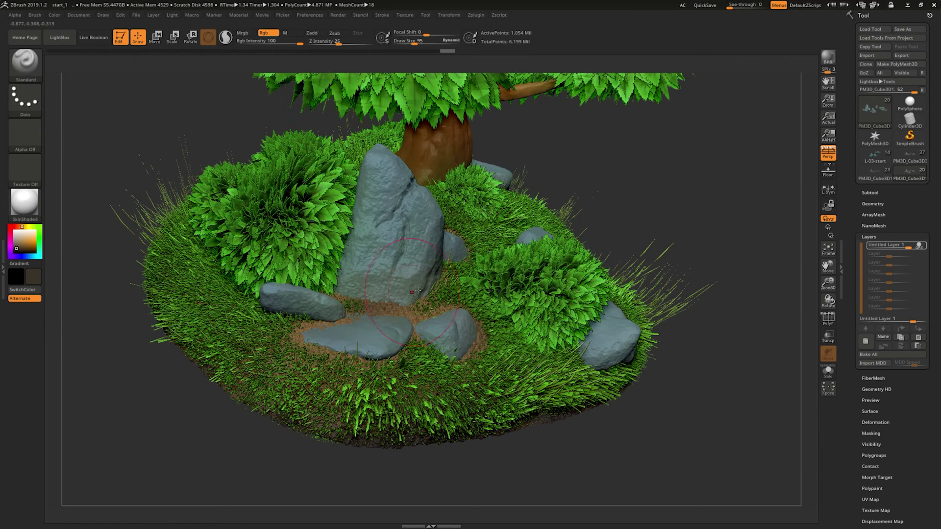
- Paint the large, front and central rocks a darker grey
mouse_move(416, 291)
mouse_down()
mouse_move(383, 250)
mouse_move(382, 186)
mouse_move(363, 260)
mouse_up()
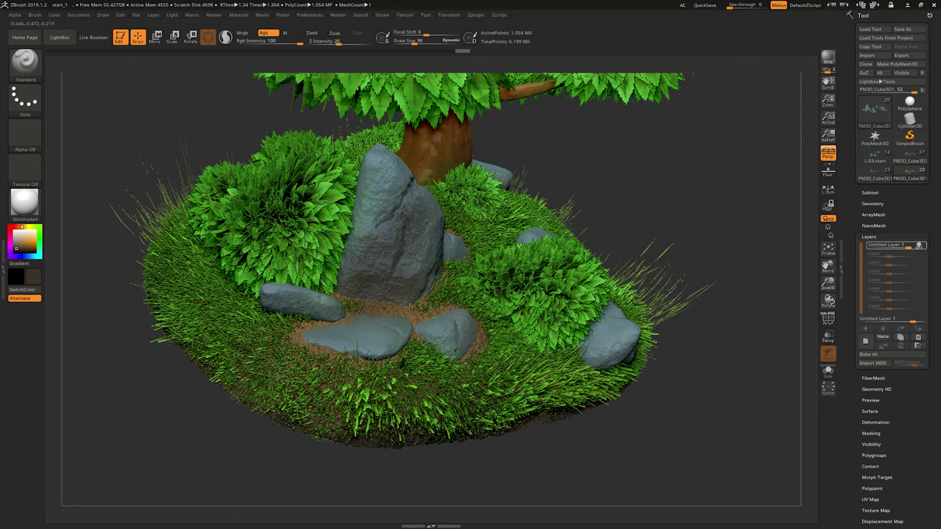
mouse_move(441, 333)
mouse_down()
mouse_move(456, 348)
mouse_move(307, 348)
mouse_move(393, 323)
mouse_move(262, 299)
mouse_up()
mouse_move(736, 353)
alt+mouse_down()
mouse_move(610, 346)
mouse_move(609, 448)
mouse_move(614, 410)
alt+mouse_up()
mouse_move(376, 345)
mouse_down()
mouse_move(338, 333)
mouse_move(367, 338)
mouse_move(422, 314)
mouse_move(426, 286)
mouse_up()
mouse_move(661, 356)
mouse_down()
mouse_move(378, 288)
mouse_move(358, 313)
mouse_move(319, 277)
mouse_up()
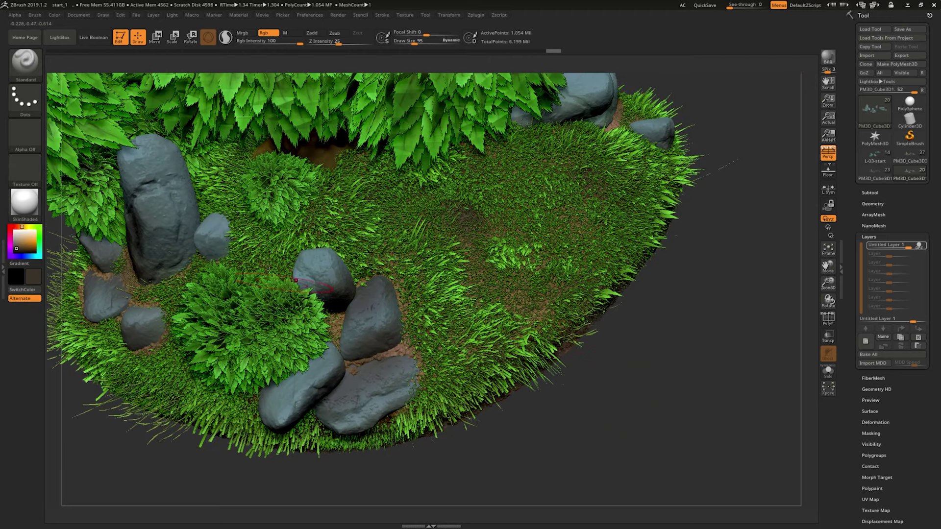
drag(225, 230, 211, 245)
drag(393, 358, 402, 394)
- Darken the far-side rocks, then frame the whole tree and tilt to show the ground
mouse_move(668, 419)
mouse_down()
mouse_move(662, 340)
mouse_move(673, 337)
mouse_up()
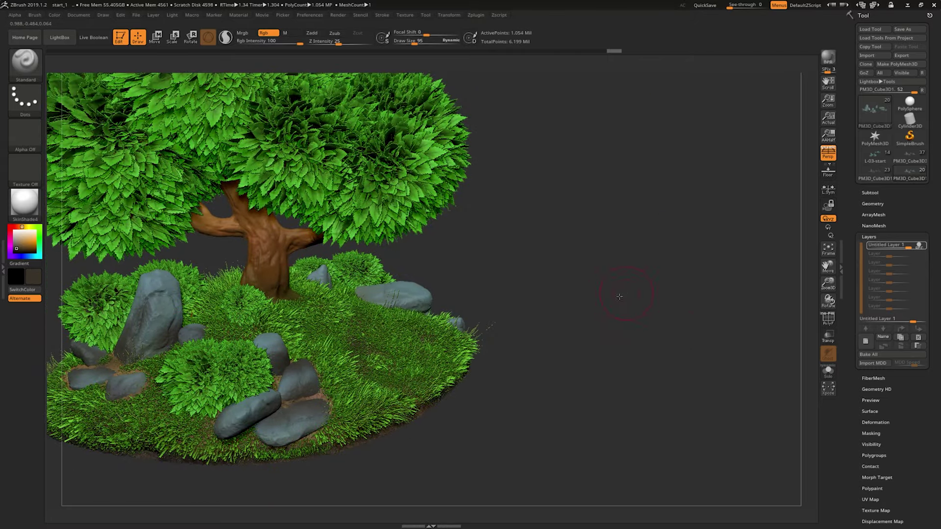
drag(633, 288, 591, 286)
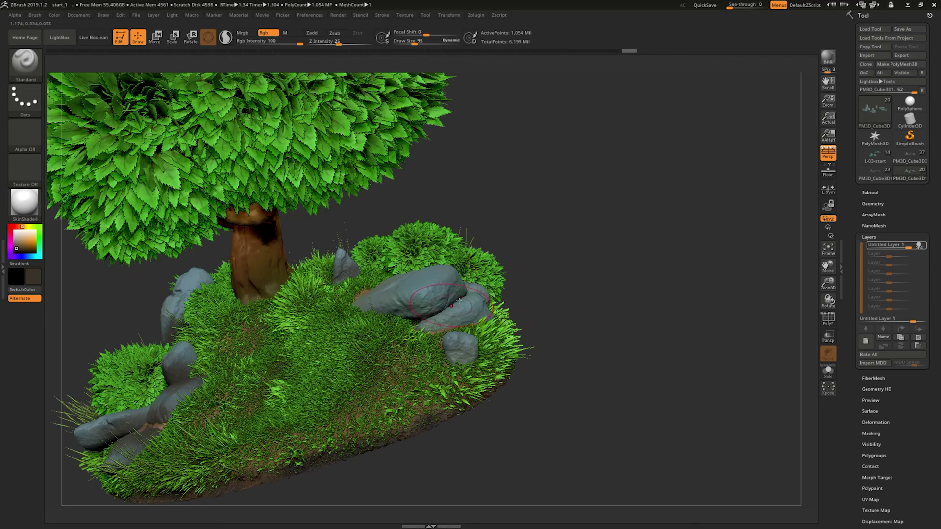
drag(465, 313, 437, 310)
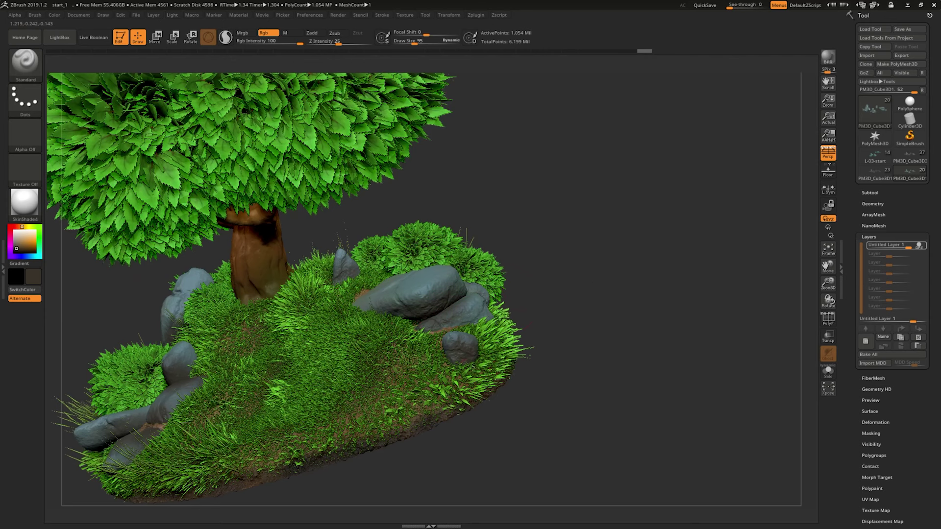
drag(620, 336, 512, 322)
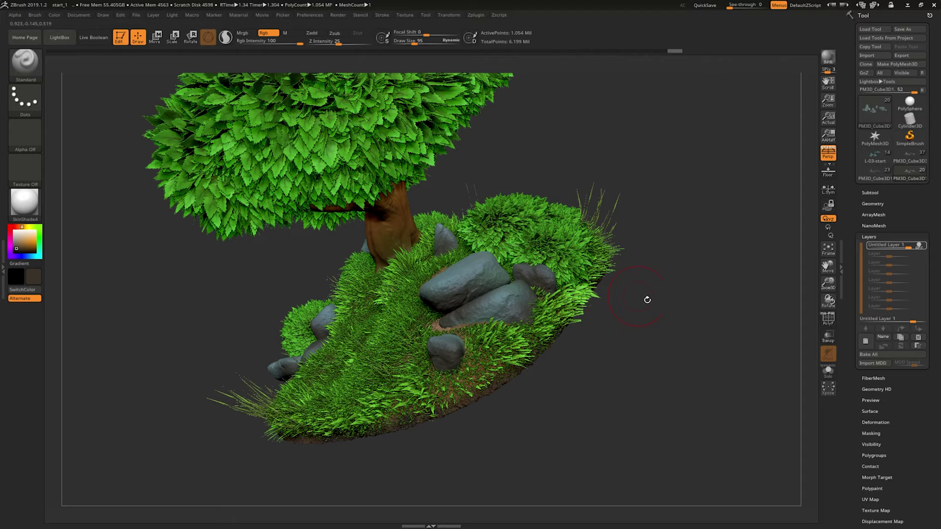
drag(647, 299, 694, 293)
key(f)
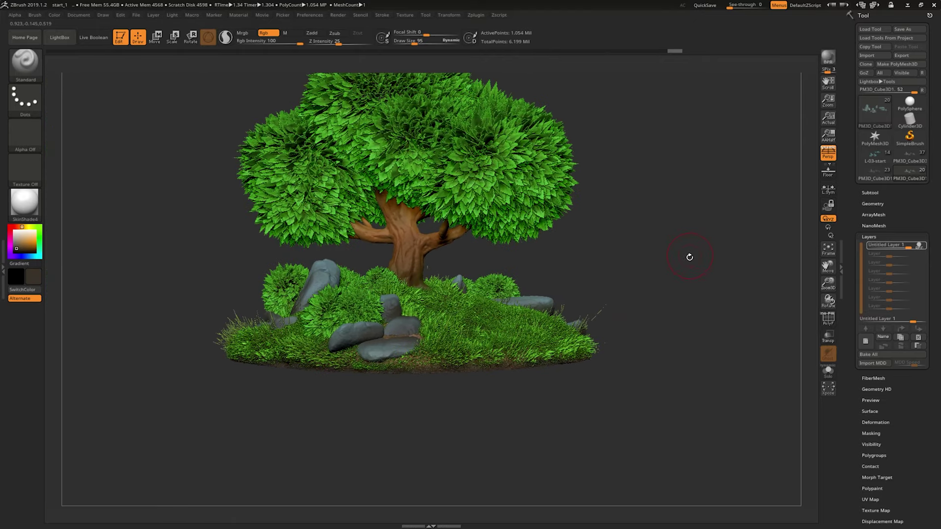
drag(690, 257, 562, 289)
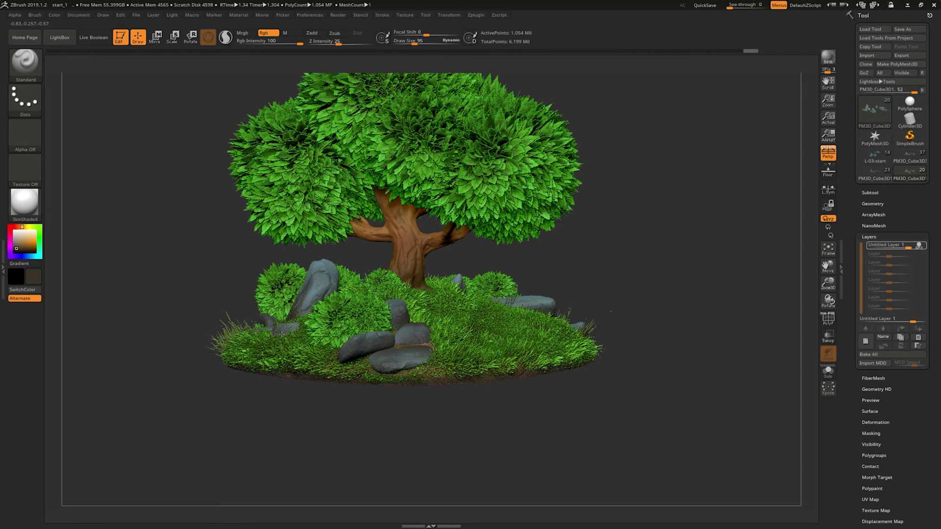
drag(238, 411, 309, 441)
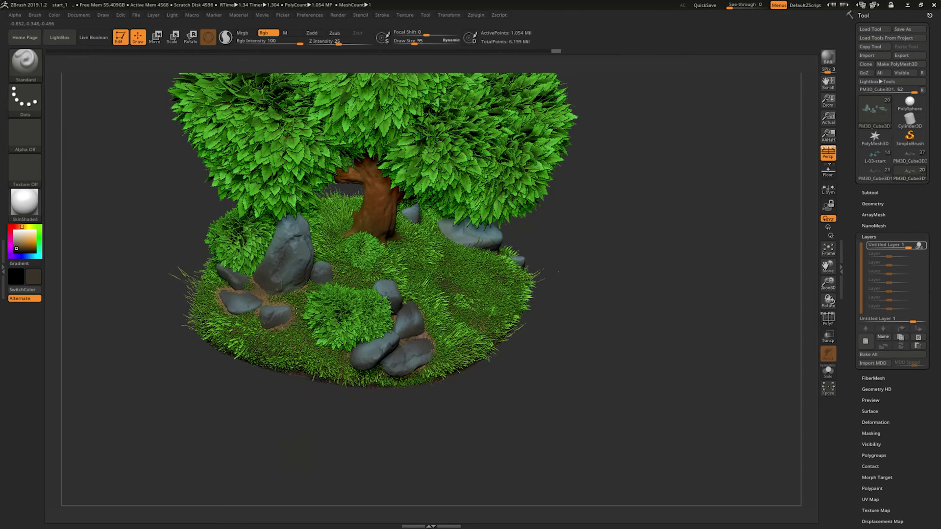
- Add a new layer and paint a grass-green tint across the rocks
click(863, 341)
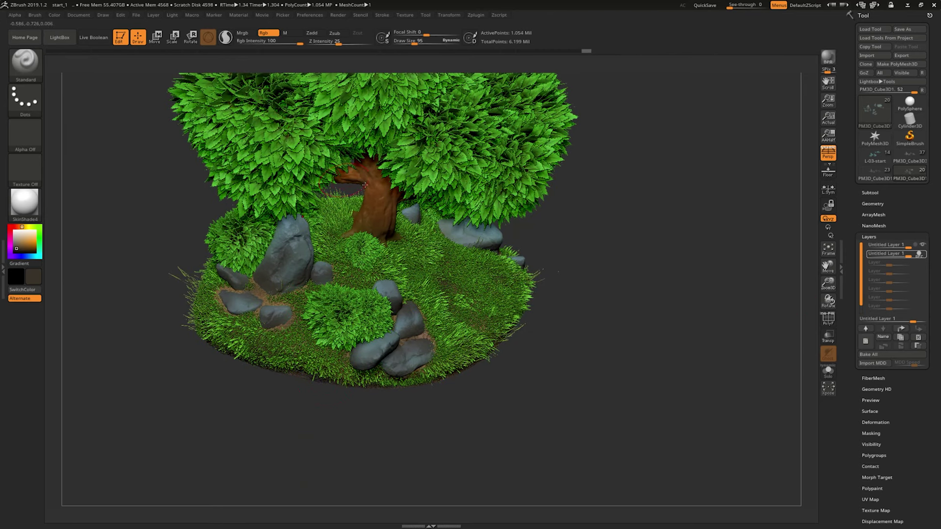
mouse_move(38, 226)
mouse_down()
mouse_move(163, 399)
mouse_move(279, 335)
mouse_move(294, 312)
mouse_move(231, 298)
mouse_move(216, 269)
mouse_move(321, 277)
mouse_up()
right_drag(328, 276, 400, 346)
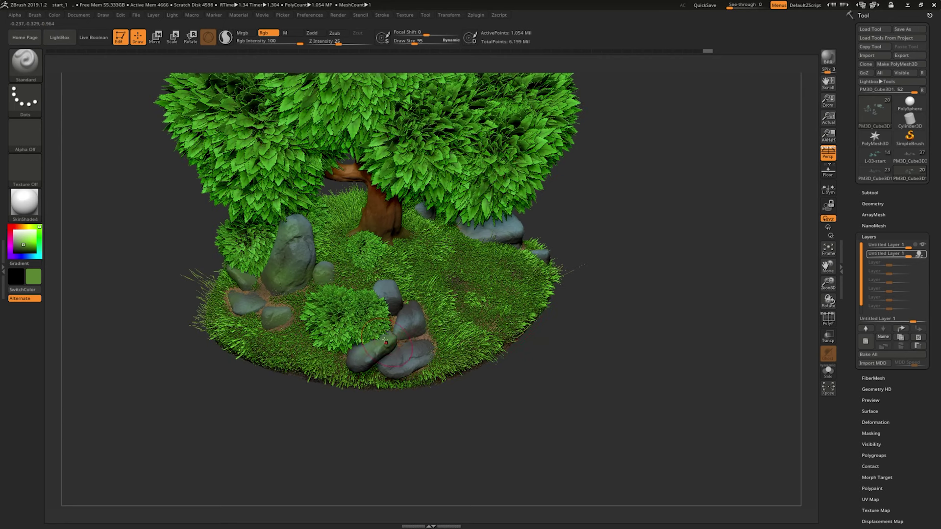
- Set the two paint layers' strengths to about 0.51 and 0.72
shift+drag(654, 313, 682, 294)
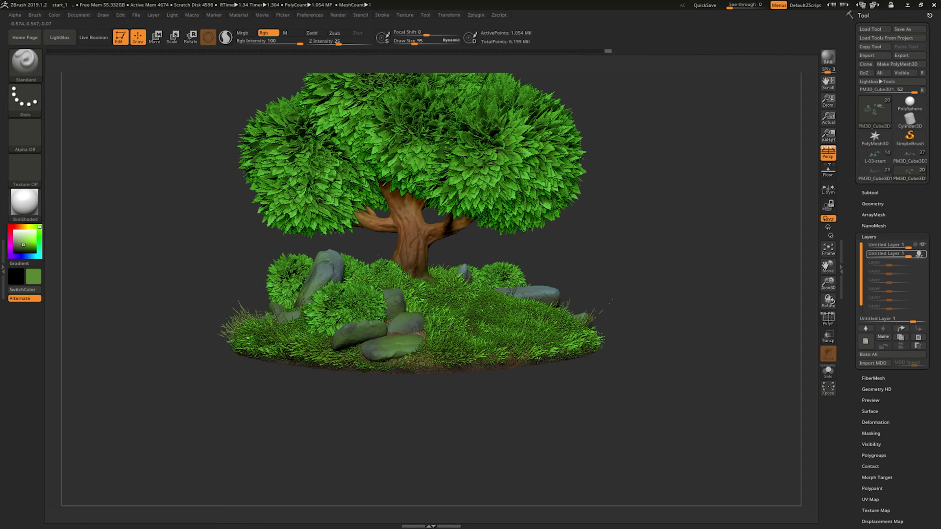
mouse_move(326, 297)
mouse_down()
mouse_move(485, 260)
mouse_move(620, 245)
mouse_up()
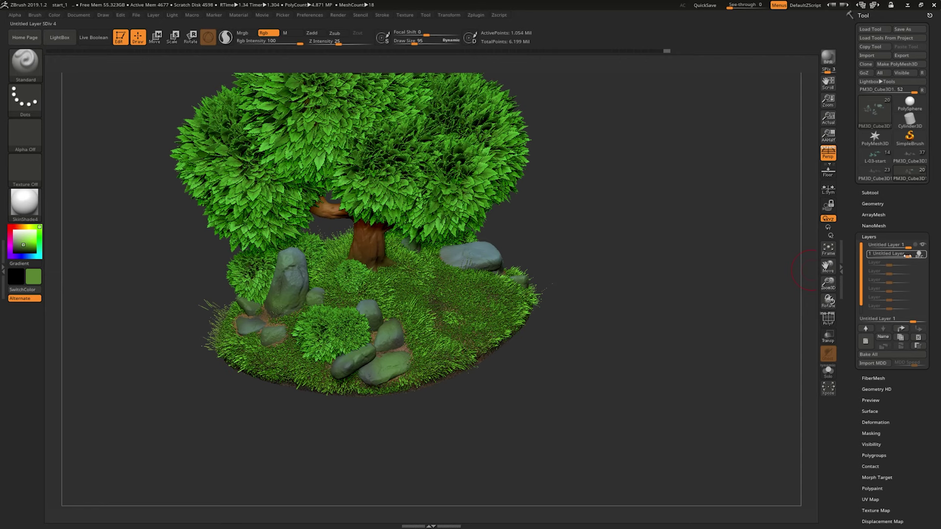
mouse_move(908, 254)
mouse_down()
mouse_move(900, 255)
mouse_move(905, 245)
mouse_up()
mouse_move(794, 269)
mouse_down()
mouse_move(678, 263)
mouse_move(725, 292)
mouse_move(710, 281)
mouse_up()
- Add another layer, orbit in on the rock by the dirt patch, and show the brush library
click(865, 341)
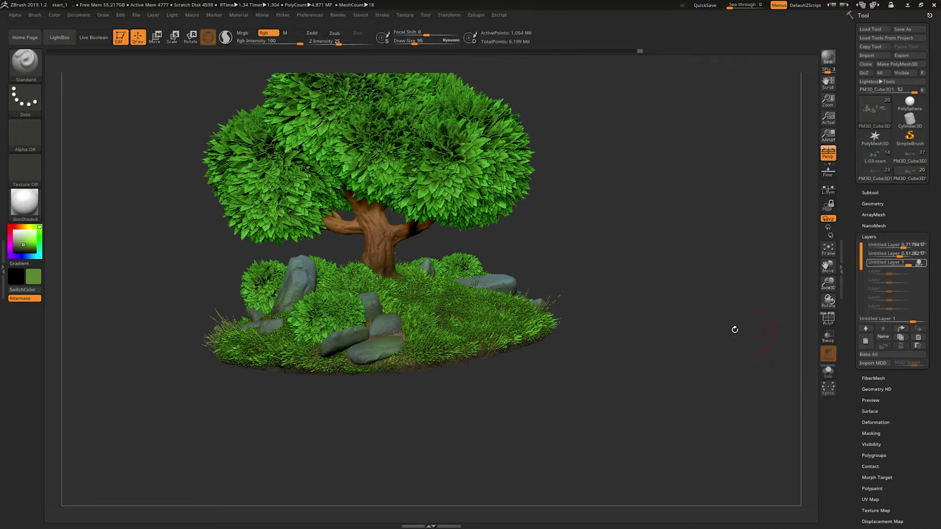
mouse_move(734, 328)
alt+mouse_down()
mouse_move(739, 301)
mouse_move(693, 254)
mouse_move(690, 293)
mouse_move(710, 287)
alt+mouse_up()
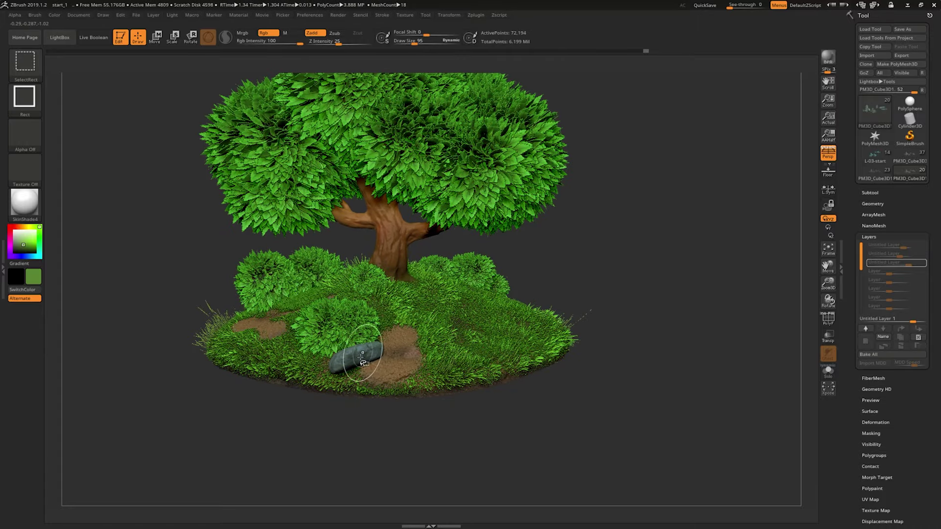
mouse_move(336, 403)
mouse_down()
mouse_move(294, 448)
mouse_move(245, 422)
mouse_move(300, 475)
mouse_up()
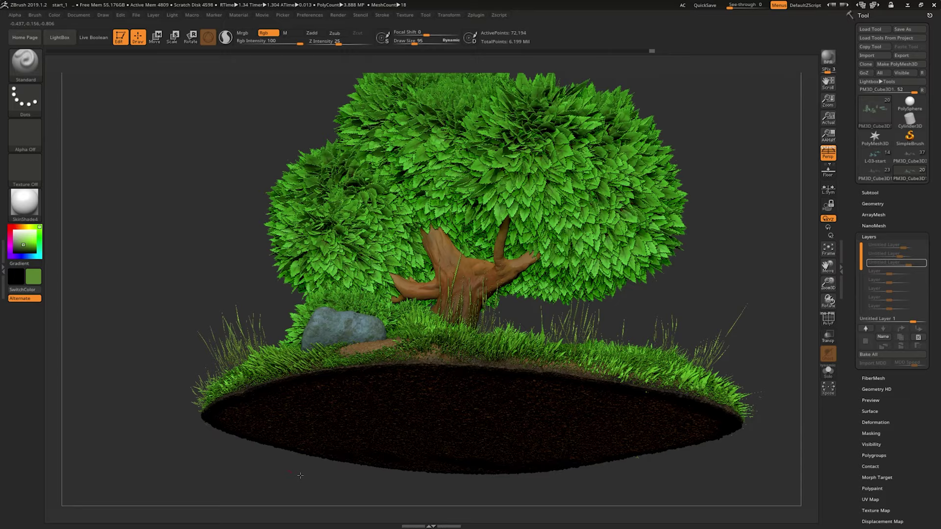
mouse_move(689, 282)
mouse_down()
mouse_move(679, 271)
mouse_move(685, 302)
mouse_move(671, 298)
mouse_move(700, 298)
mouse_move(444, 225)
mouse_up()
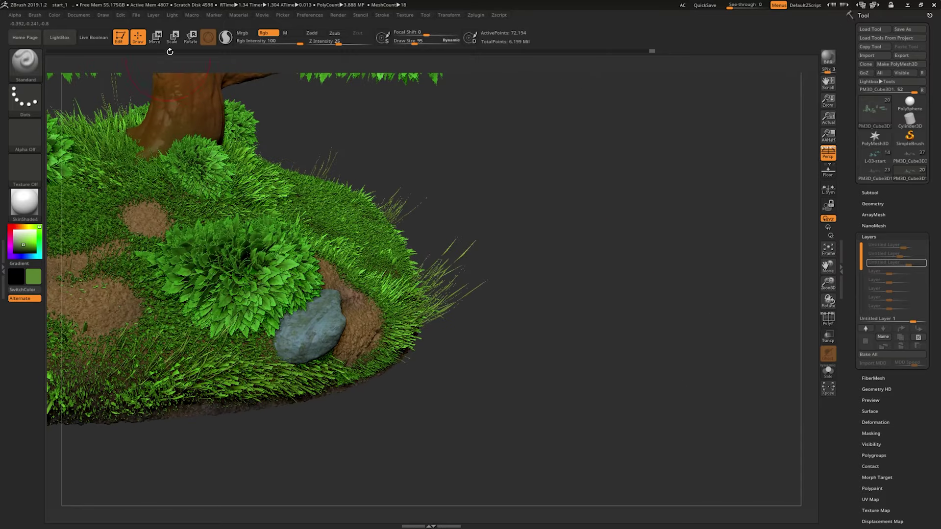
click(24, 62)
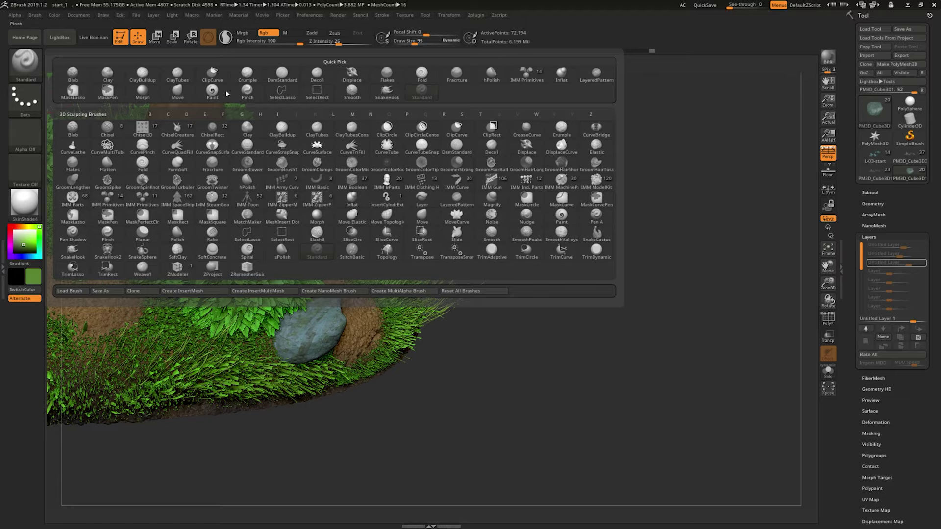
- Select the Move brush and enlarge its Draw Size to 157
click(177, 89)
drag(578, 315, 441, 318)
key(space)
drag(324, 327, 339, 327)
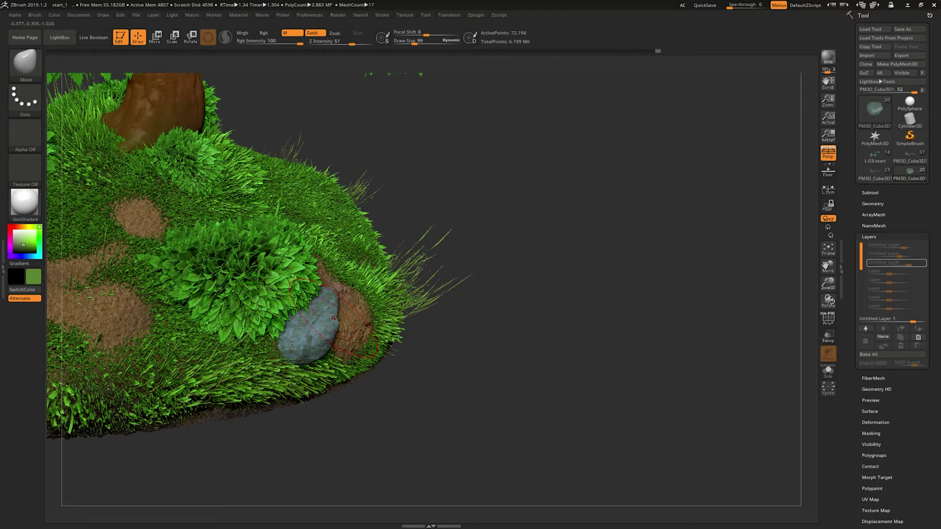
right_drag(334, 318, 340, 353)
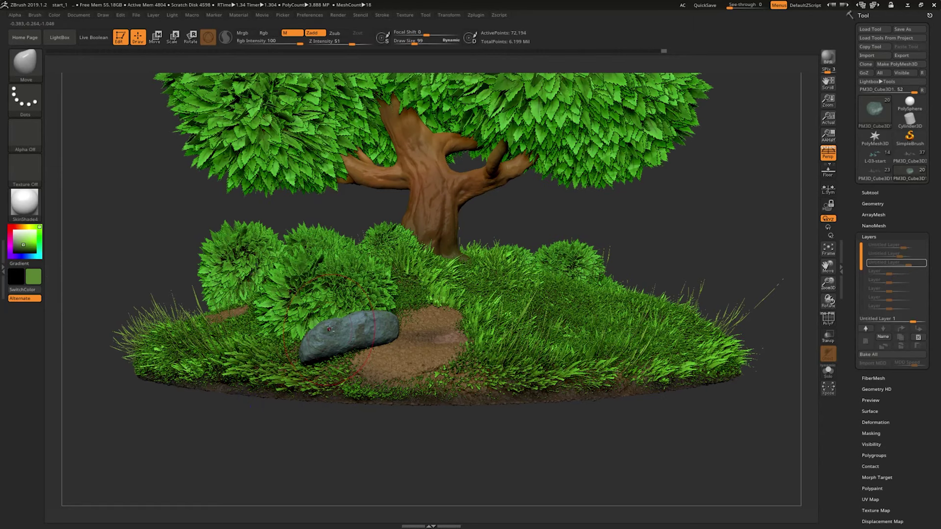
- Push the rock's top-left down, nudge its left end, and lift its lower-left side
mouse_move(309, 334)
mouse_down()
mouse_move(360, 342)
mouse_move(346, 353)
mouse_up()
drag(279, 433, 321, 396)
drag(272, 345, 285, 349)
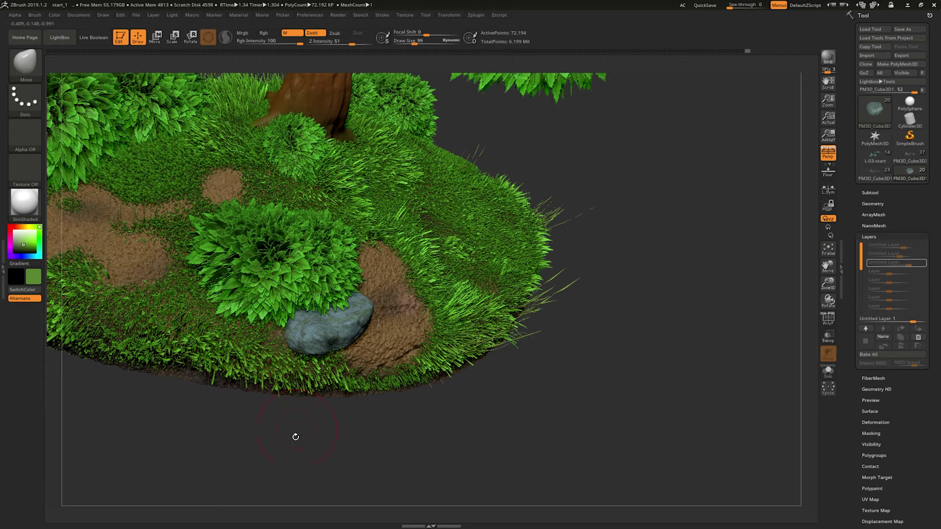
drag(296, 437, 297, 380)
drag(331, 351, 343, 336)
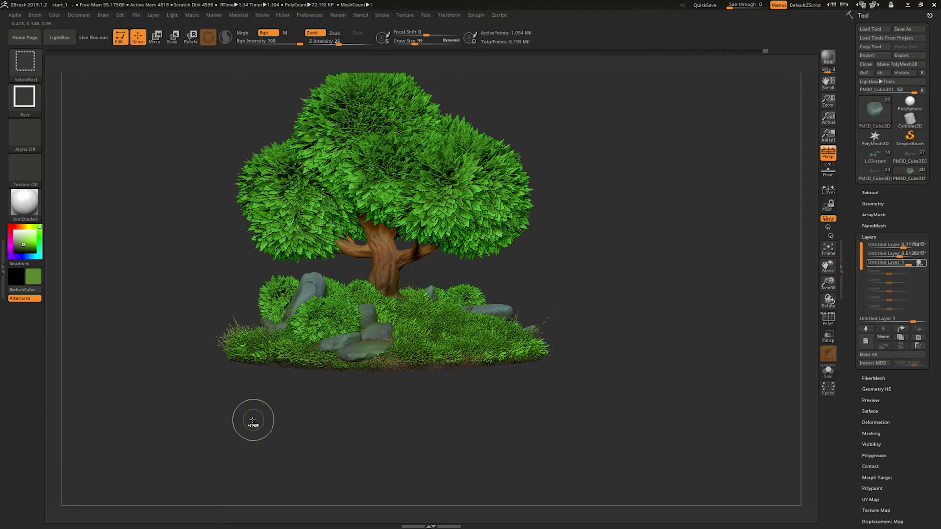
mouse_move(684, 308)
mouse_down()
mouse_move(629, 334)
mouse_move(650, 362)
mouse_up()
- Isolate the rock with Ctrl+Shift click, unhide the scene, then isolate it again
ctrl+shift+click(339, 334)
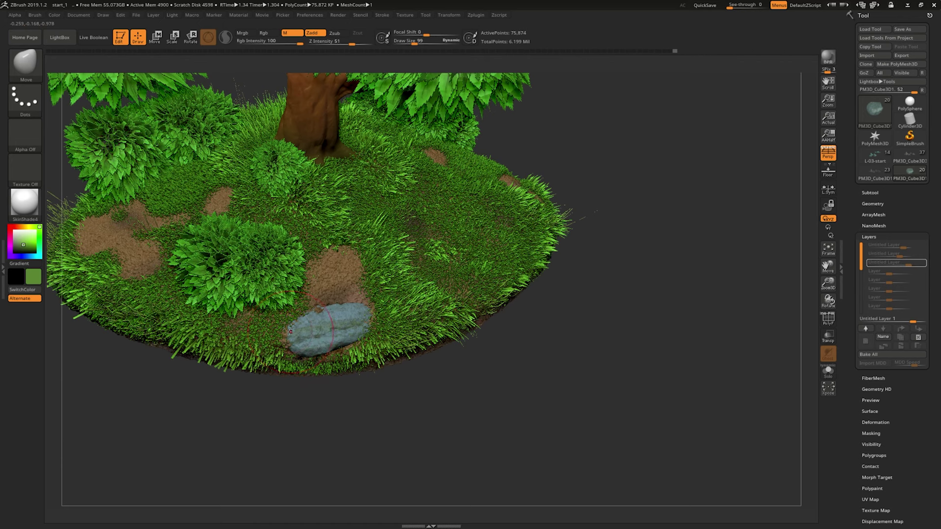
ctrl+shift+click(273, 415)
drag(658, 385, 365, 315)
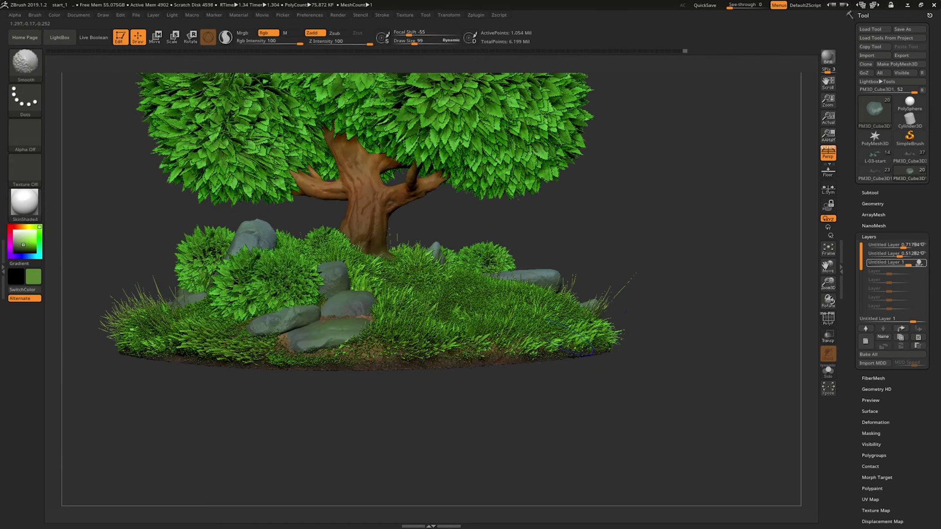
drag(559, 392, 561, 466)
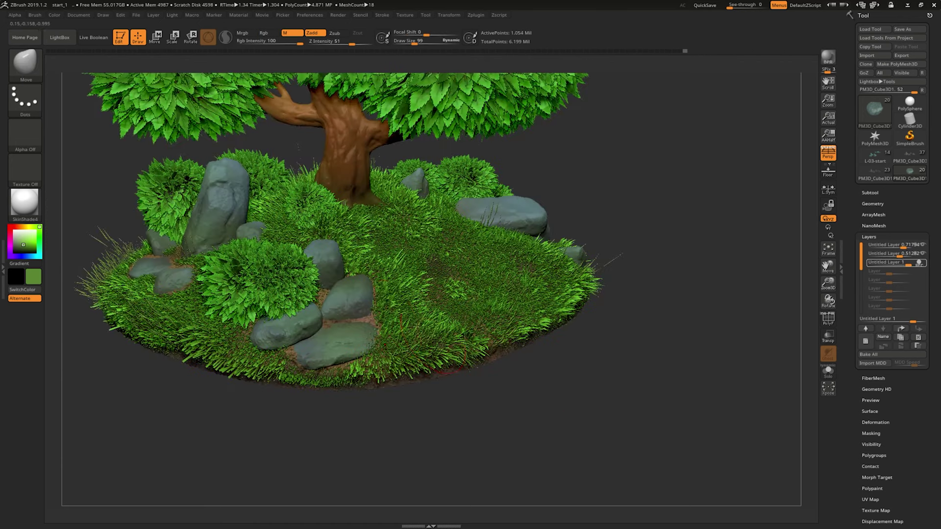
ctrl+shift+click(352, 289)
drag(618, 404, 379, 274)
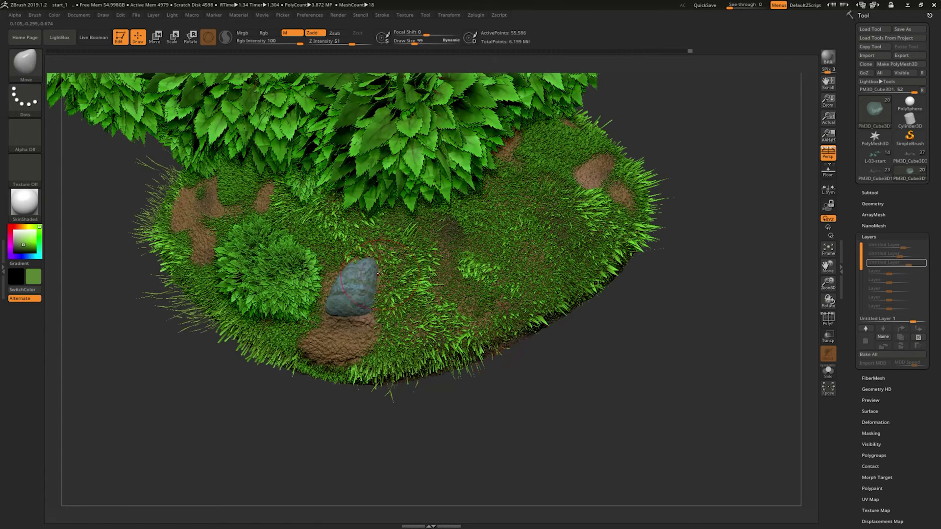
- Re-isolate the rock, enlarge the brush to 195, and unhide all the rocks
ctrl+shift+click(631, 357)
ctrl+shift+click(325, 252)
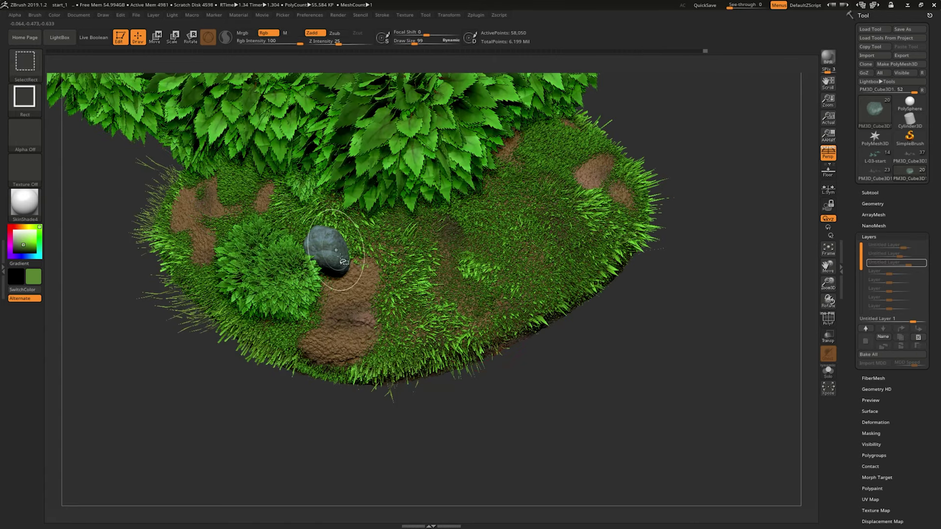
mouse_move(630, 358)
mouse_down()
mouse_move(662, 370)
mouse_move(652, 326)
mouse_up()
key(space)
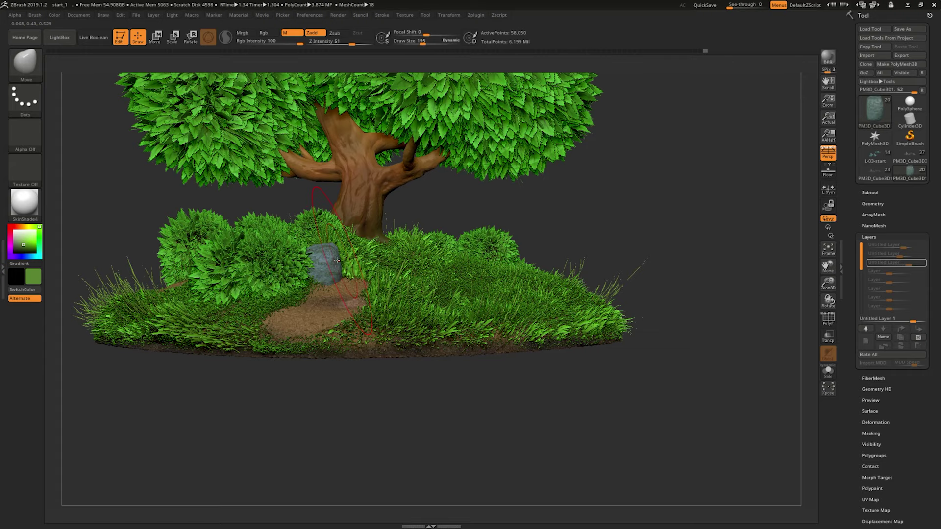
ctrl+shift+click(656, 247)
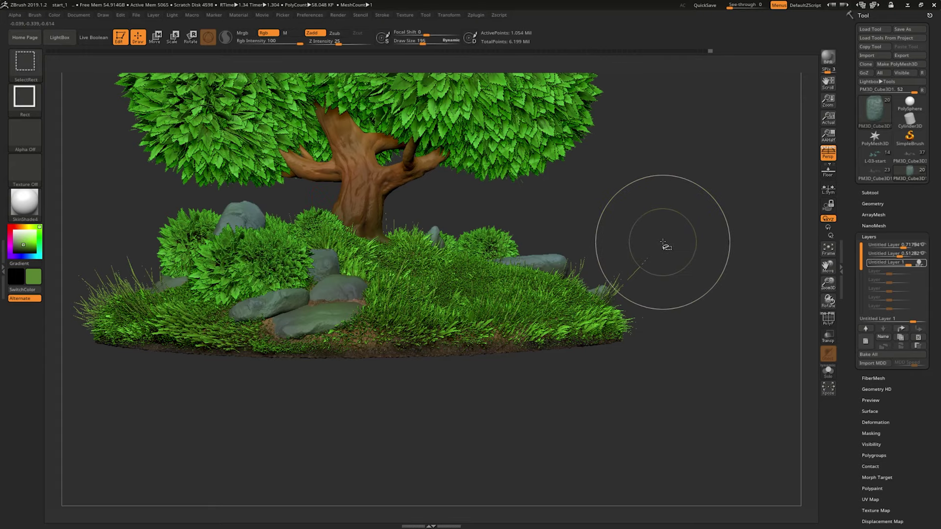
mouse_move(664, 248)
mouse_down()
mouse_move(666, 265)
mouse_move(609, 267)
mouse_move(616, 235)
mouse_move(643, 260)
mouse_move(644, 277)
mouse_move(635, 267)
mouse_move(649, 278)
mouse_move(642, 283)
mouse_up()
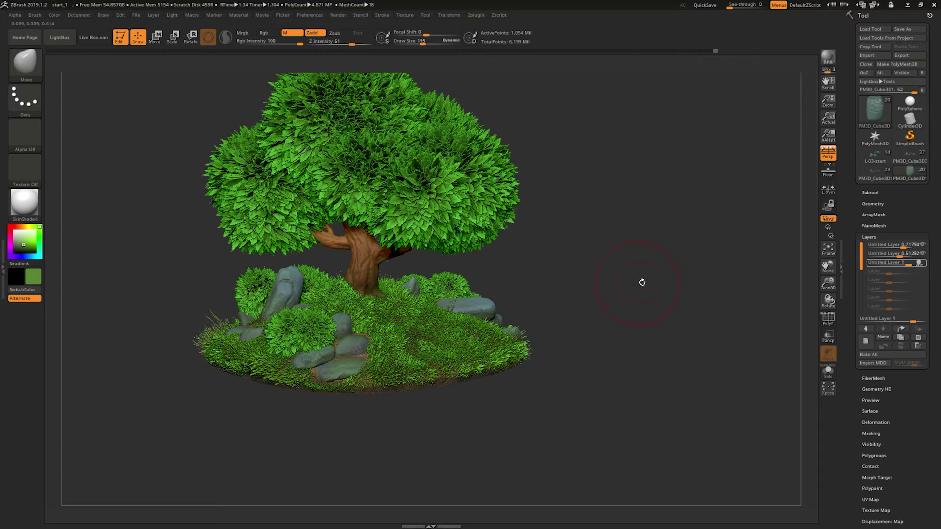
drag(414, 356, 436, 383)
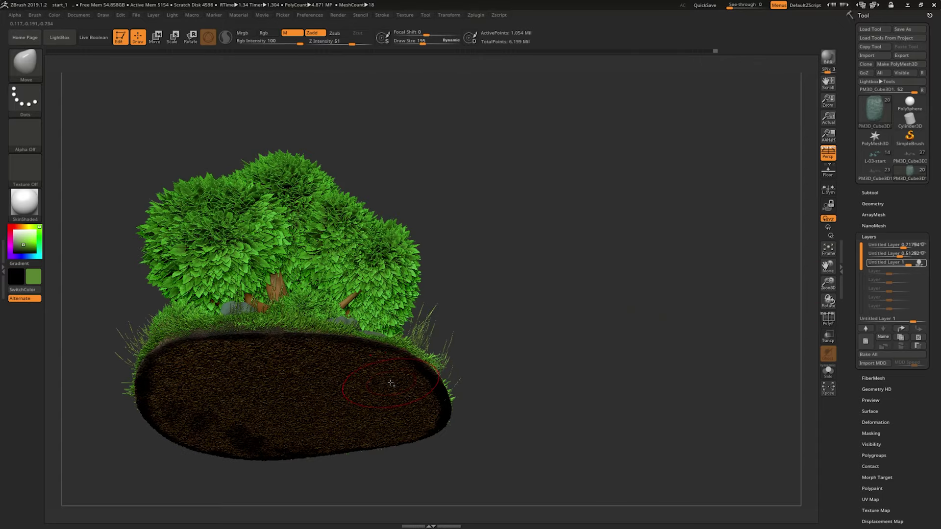
- Make TREE-FIN the active subtool, toggle its existing layer's visibility, and add a new layer
alt+click(436, 383)
mouse_move(605, 273)
mouse_down()
mouse_move(628, 331)
mouse_move(630, 315)
mouse_move(682, 314)
mouse_up()
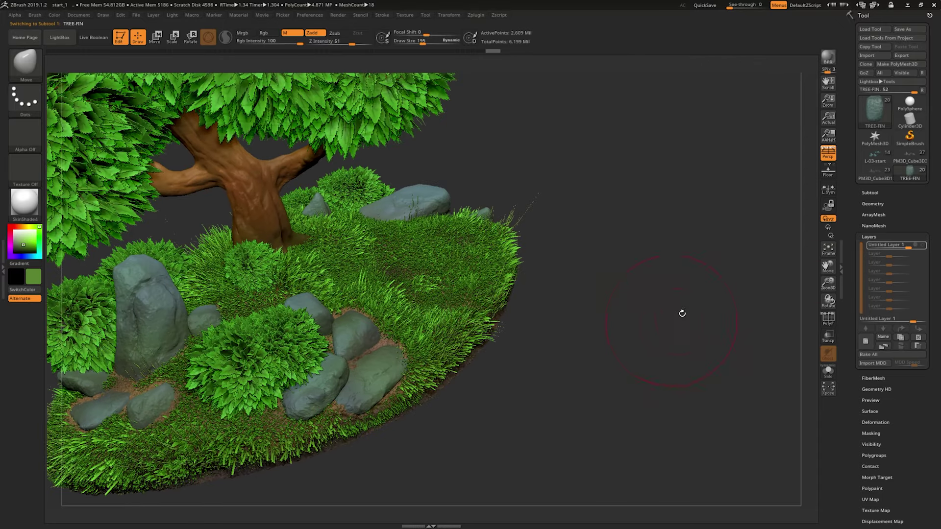
click(924, 248)
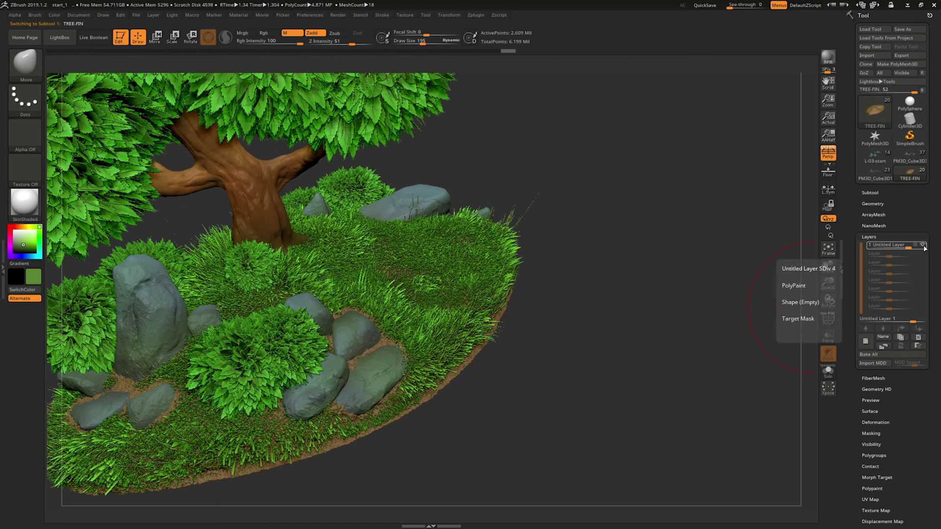
drag(731, 298, 824, 333)
click(865, 341)
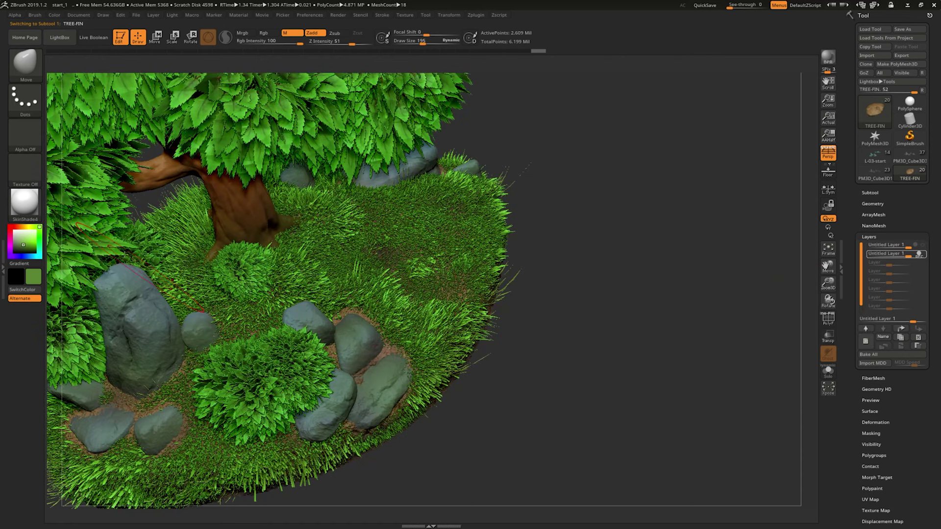
- Choose a near-black colour and the Standard brush at Draw Size 51
click(15, 250)
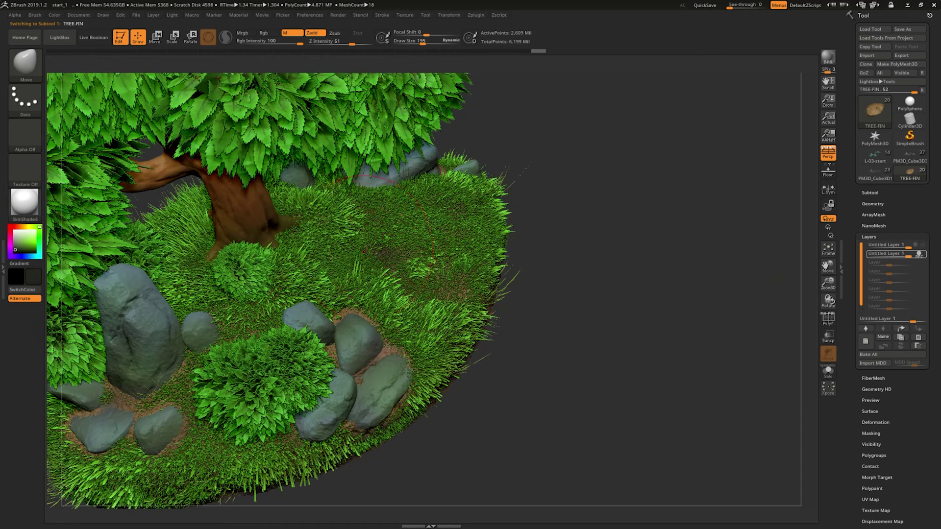
key(b)
key(s)
key(t)
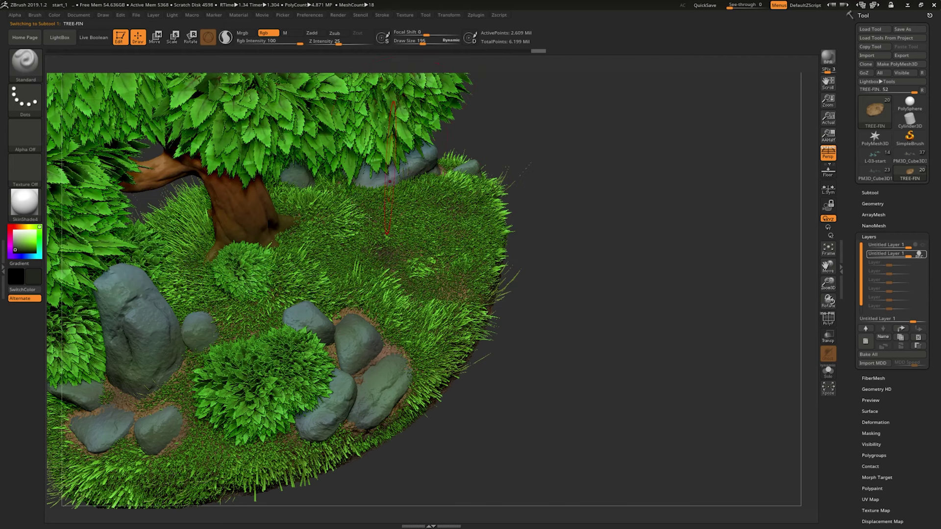
key(space)
drag(383, 363, 372, 363)
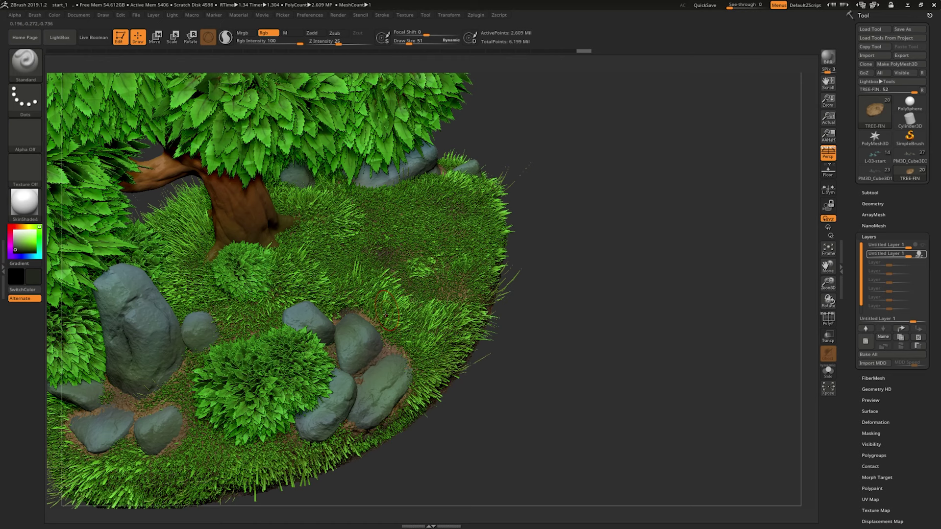
- Set a lighter green secondary colour while orbiting around the tree scene
drag(551, 389, 289, 402)
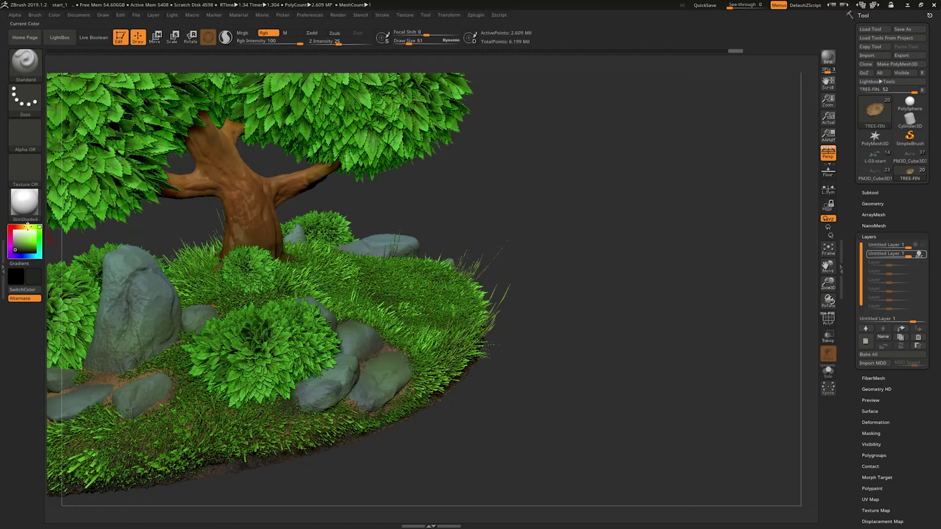
drag(22, 246, 31, 244)
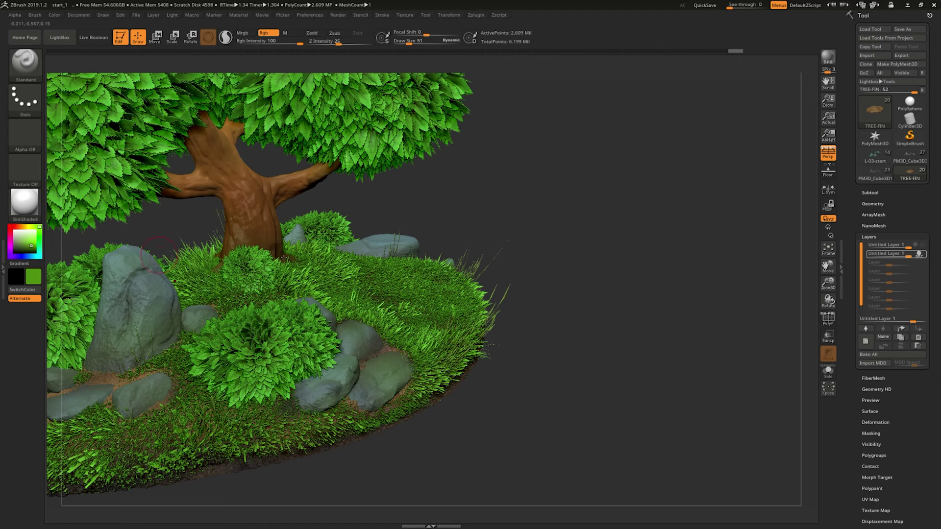
mouse_move(549, 275)
mouse_down()
mouse_move(544, 316)
mouse_move(556, 317)
mouse_up()
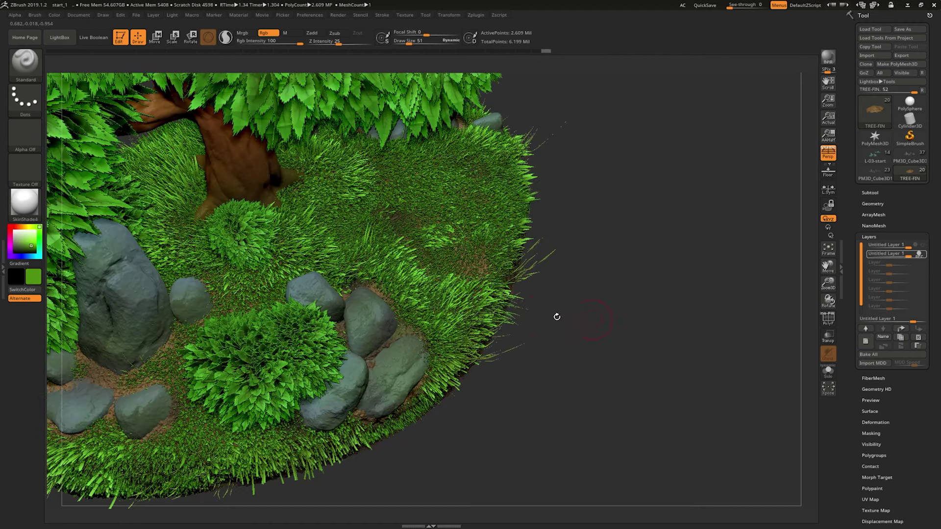
drag(637, 284, 194, 319)
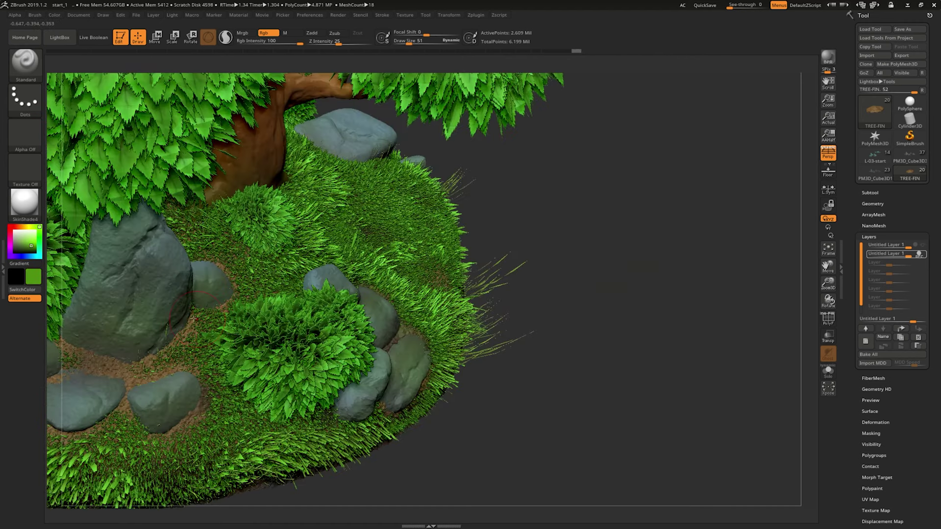
mouse_move(630, 378)
mouse_down()
mouse_move(685, 330)
mouse_move(722, 336)
mouse_move(352, 377)
mouse_up()
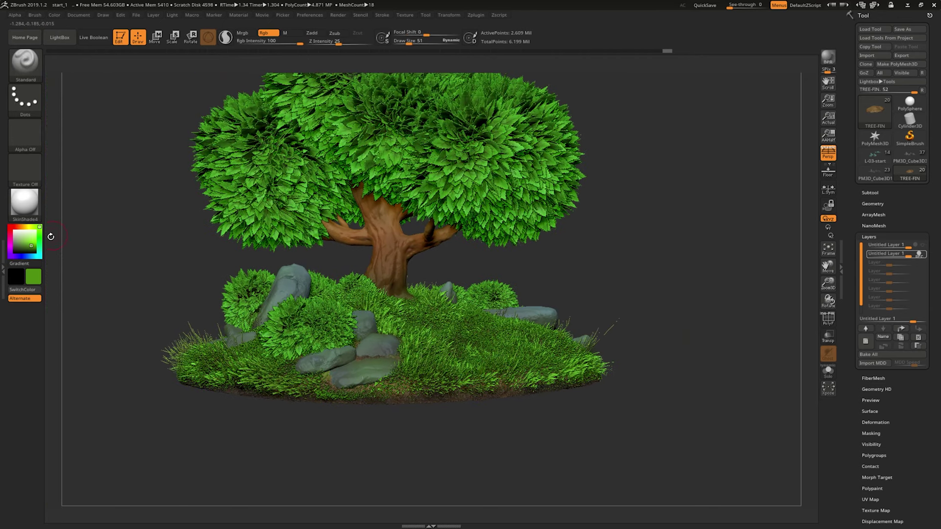
- Shift the paint hue toward yellow, render the view, then select the PM3D_Cube3D1 rock subtool
mouse_move(39, 226)
mouse_down()
mouse_move(51, 257)
mouse_move(298, 357)
mouse_up()
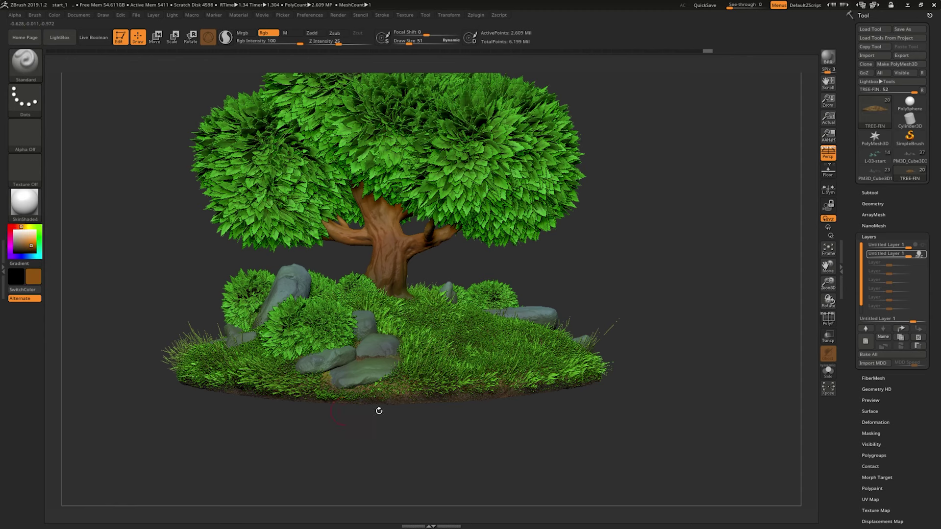
mouse_move(692, 378)
mouse_down()
mouse_move(621, 333)
mouse_move(665, 328)
mouse_up()
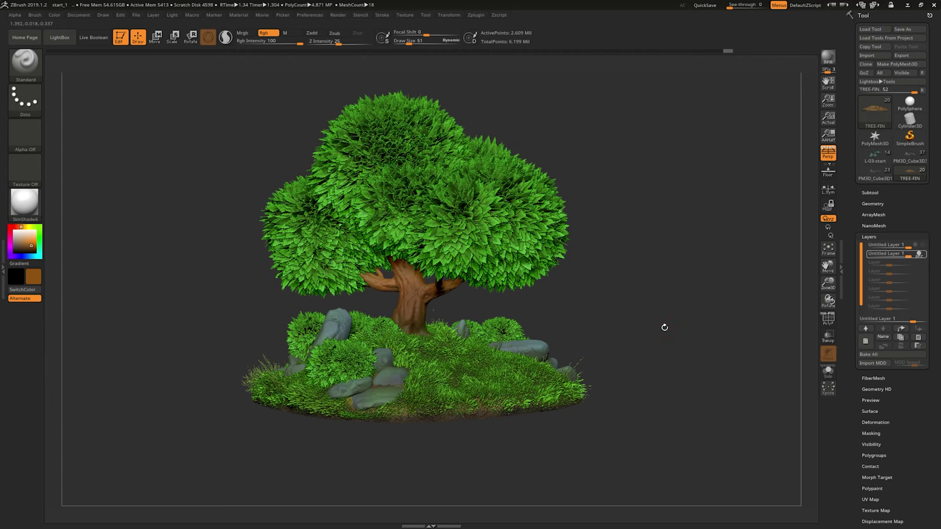
click(828, 57)
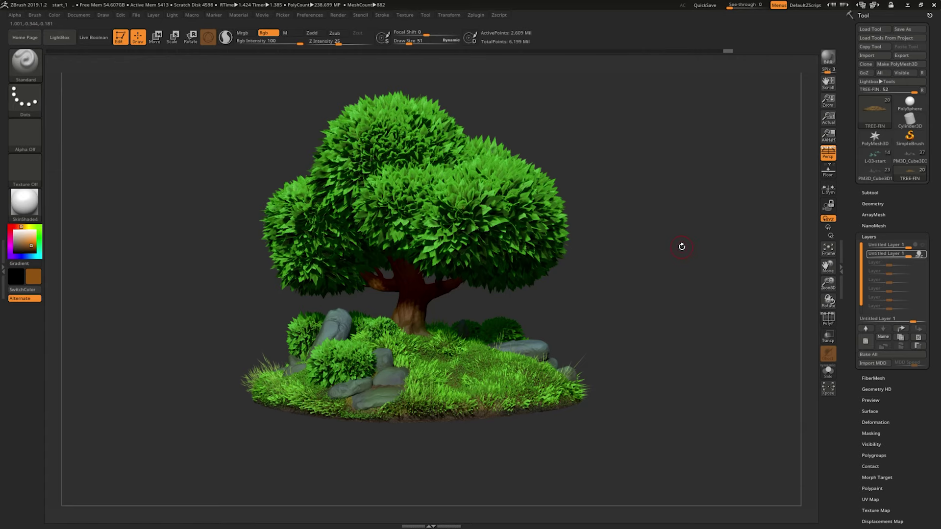
mouse_move(682, 246)
mouse_down()
mouse_move(678, 258)
mouse_move(693, 260)
mouse_move(688, 281)
mouse_up()
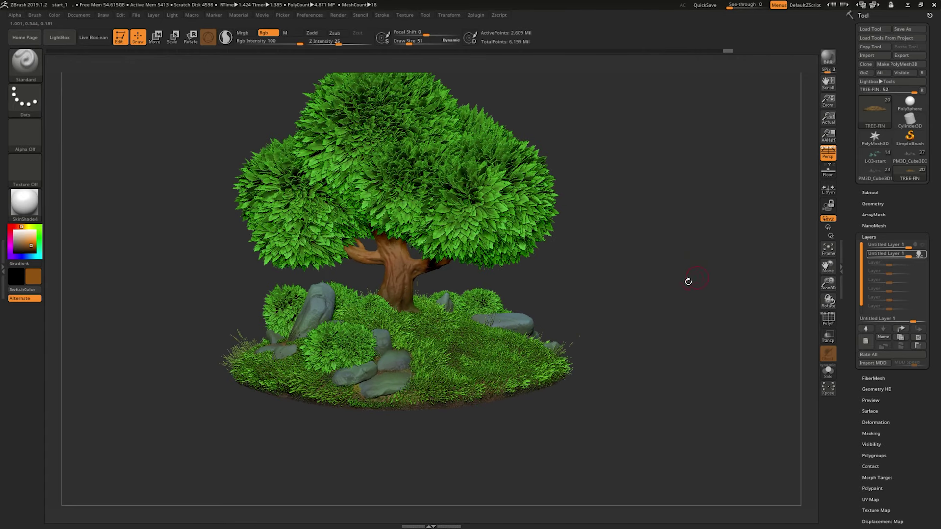
alt+click(348, 305)
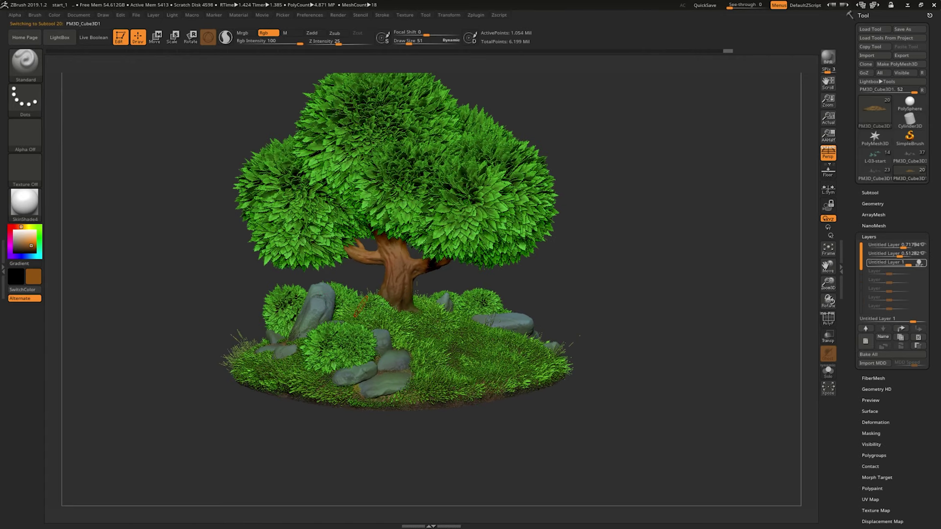
- Lower the rocks' top layer strength to 0.53846 and the second layer to 0.33333
click(923, 254)
click(924, 247)
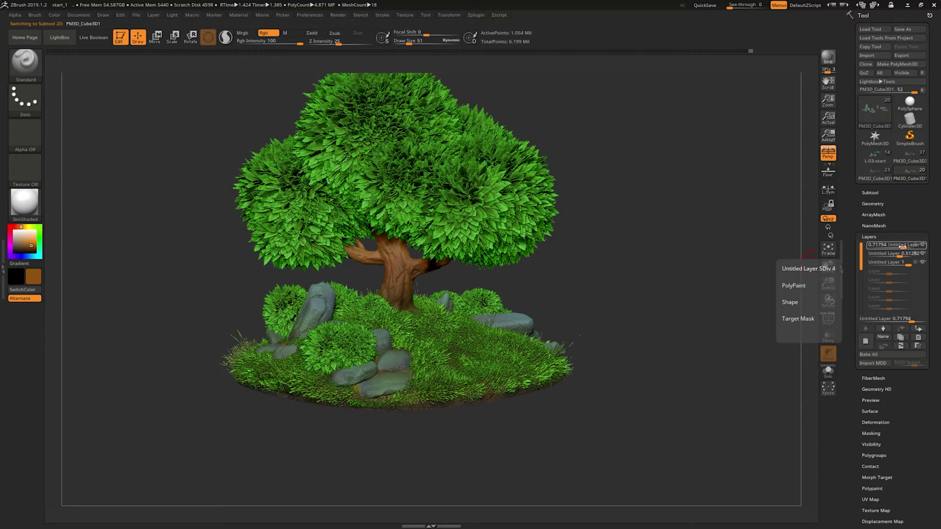
drag(902, 247, 897, 246)
mouse_move(743, 267)
mouse_down()
mouse_move(711, 261)
mouse_move(737, 286)
mouse_up()
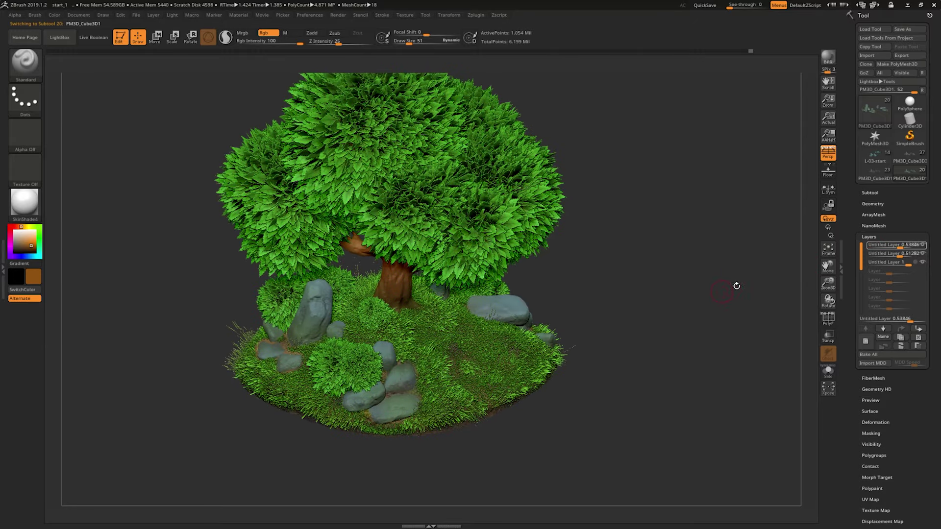
click(882, 253)
drag(901, 254, 895, 254)
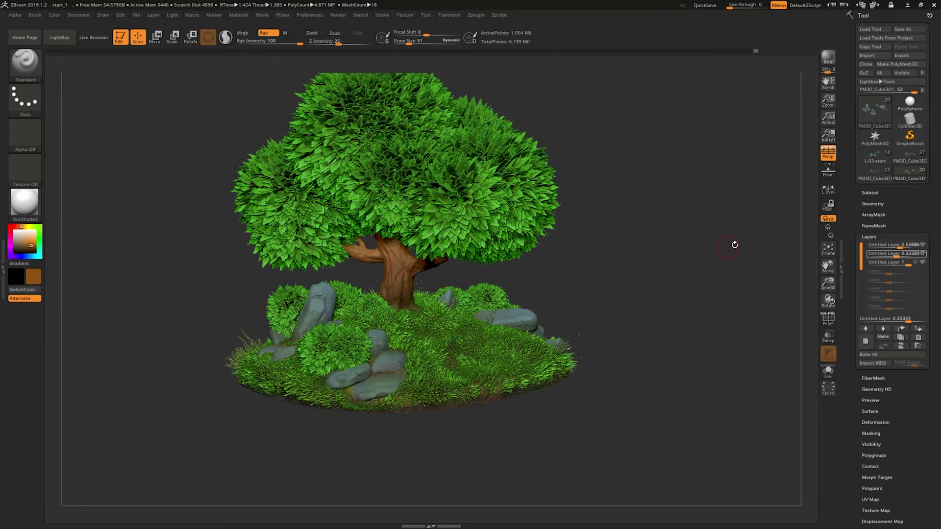
mouse_move(735, 244)
alt+mouse_down()
mouse_move(715, 244)
mouse_move(742, 242)
mouse_move(742, 252)
mouse_move(672, 257)
alt+mouse_up()
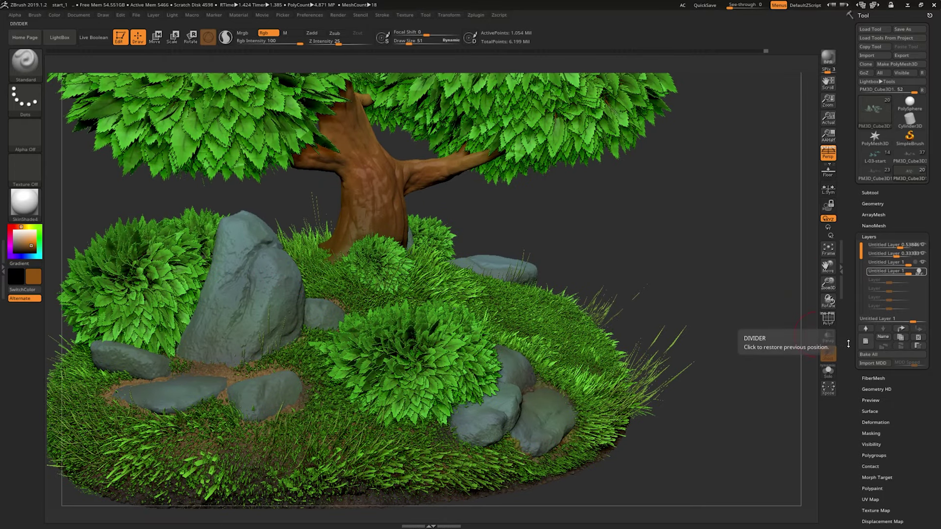
- Add a fourth layer to the rocks and show the Surface noise settings
click(866, 341)
scroll(873, 313, down, 5)
click(871, 248)
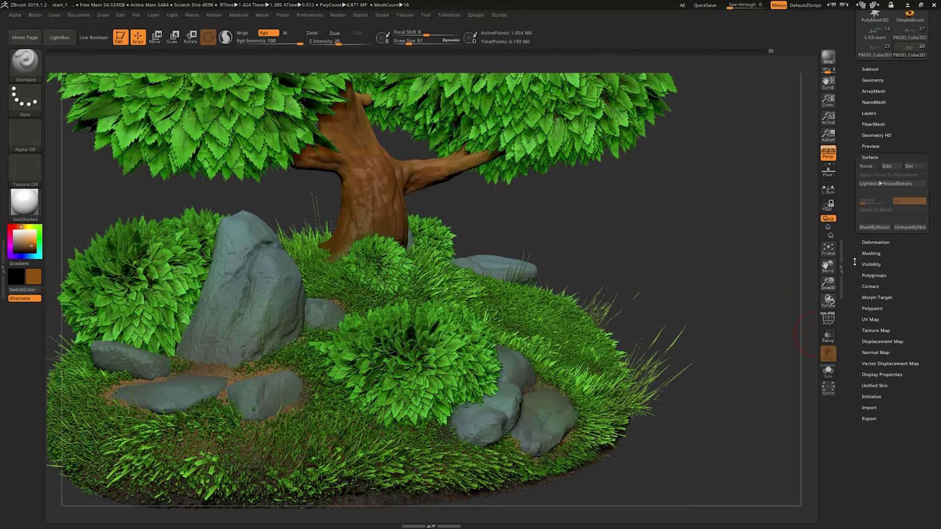
- Enable surface noise on the rocks, reset the NoiseMaker curve straight, and set ColorBlend to 0
click(865, 258)
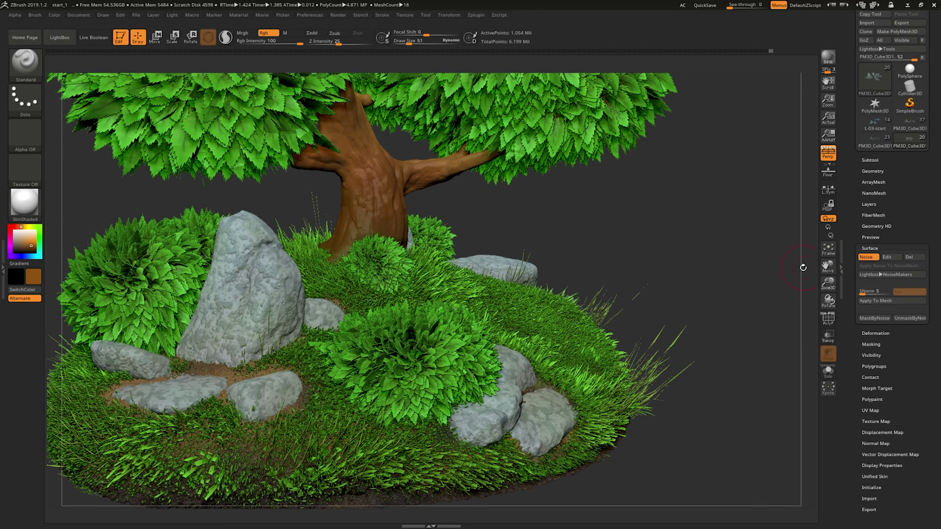
click(890, 257)
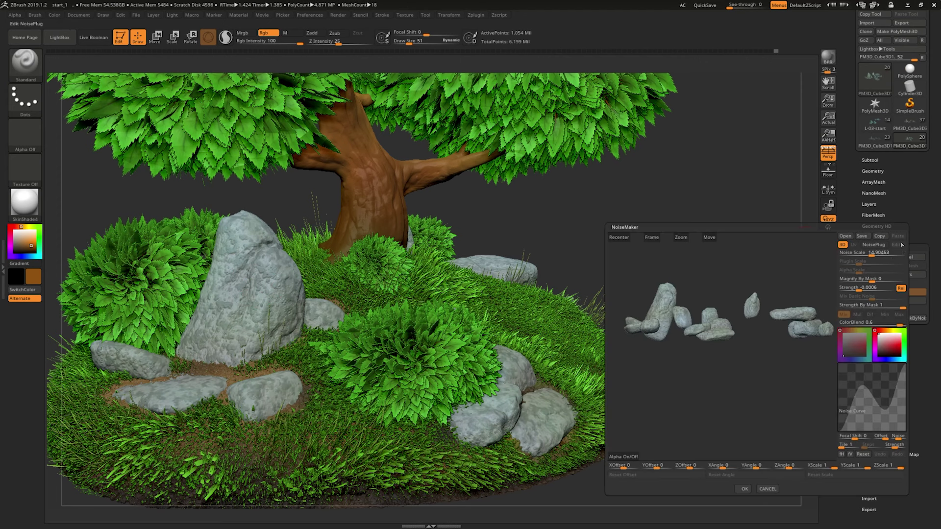
mouse_move(784, 293)
mouse_down()
mouse_move(755, 356)
mouse_move(785, 337)
mouse_up()
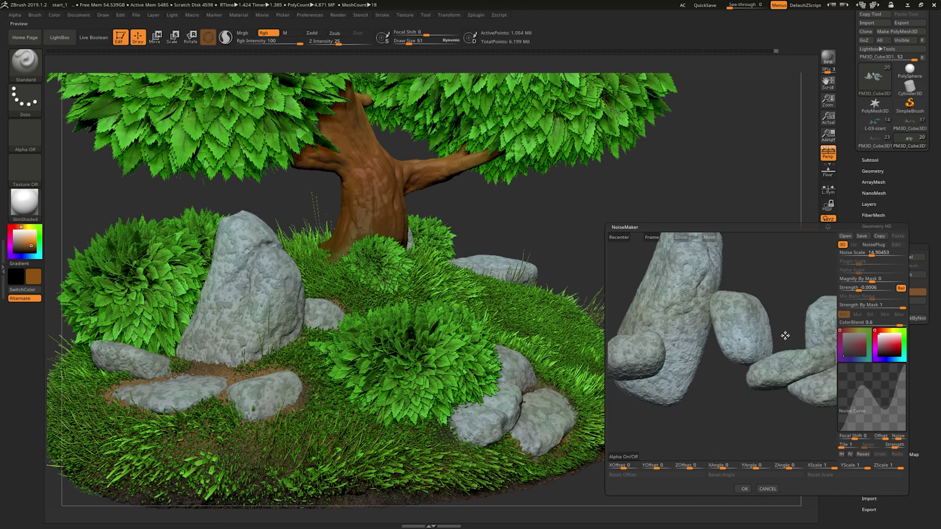
click(863, 454)
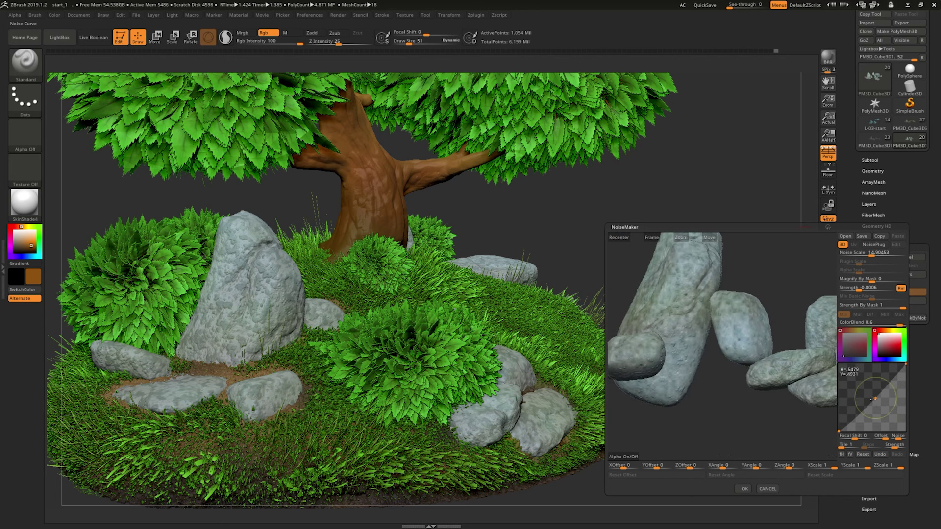
drag(865, 323, 870, 322)
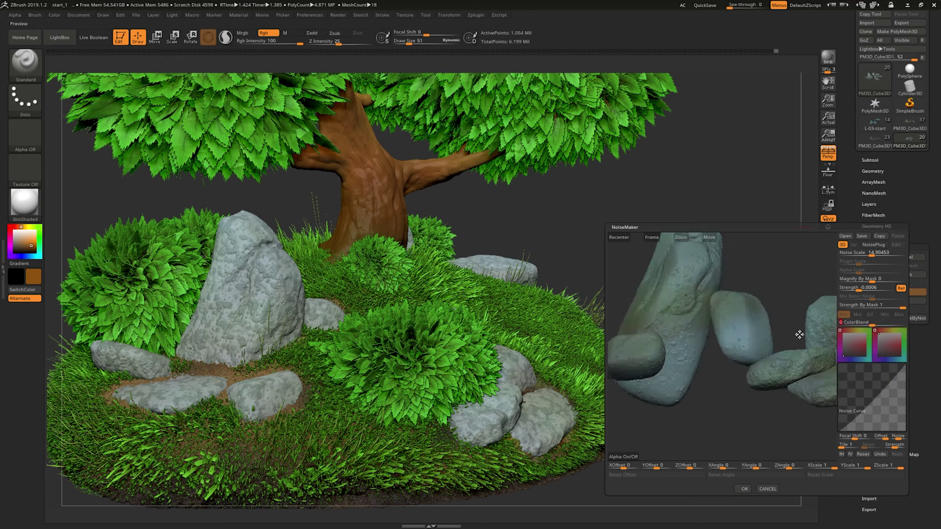
drag(785, 295, 781, 294)
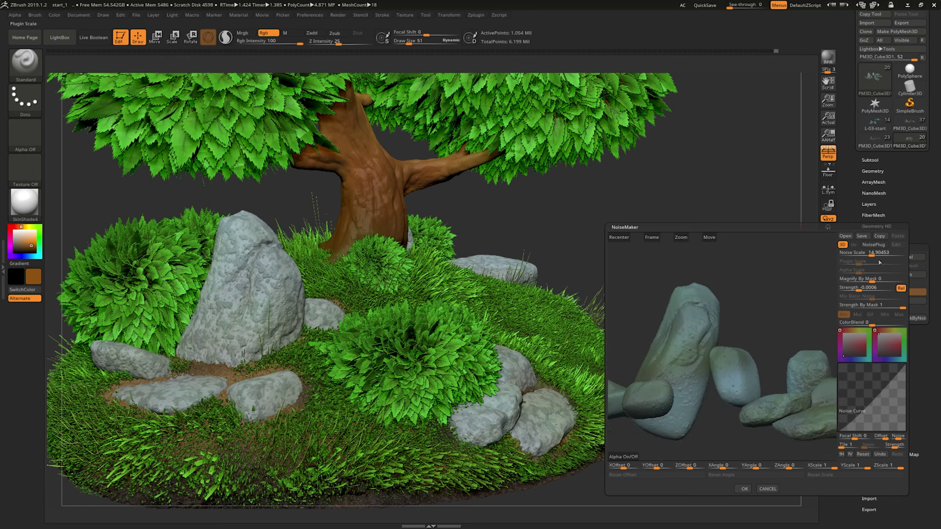
- Set noise scale to about 41 and strength -0.00248, and bend the noise curve upward
click(857, 252)
mouse_move(857, 252)
mouse_down()
mouse_move(877, 253)
mouse_move(869, 253)
mouse_up()
drag(859, 289, 857, 289)
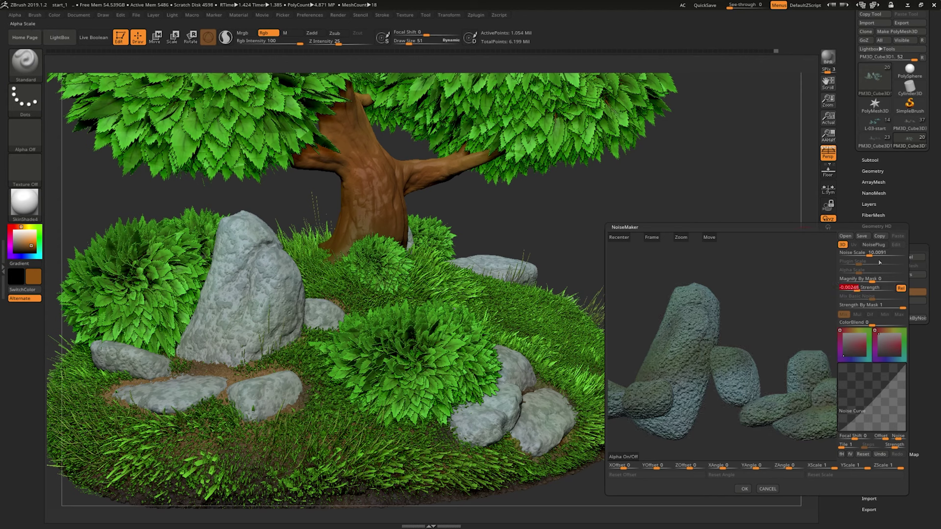
drag(870, 255, 878, 255)
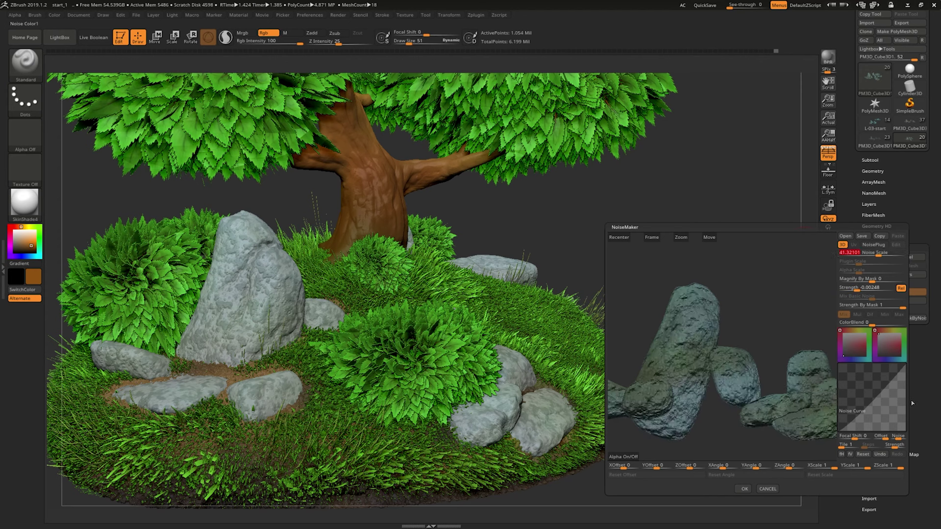
mouse_move(872, 398)
mouse_down()
mouse_move(883, 372)
mouse_move(857, 383)
mouse_move(889, 400)
mouse_up()
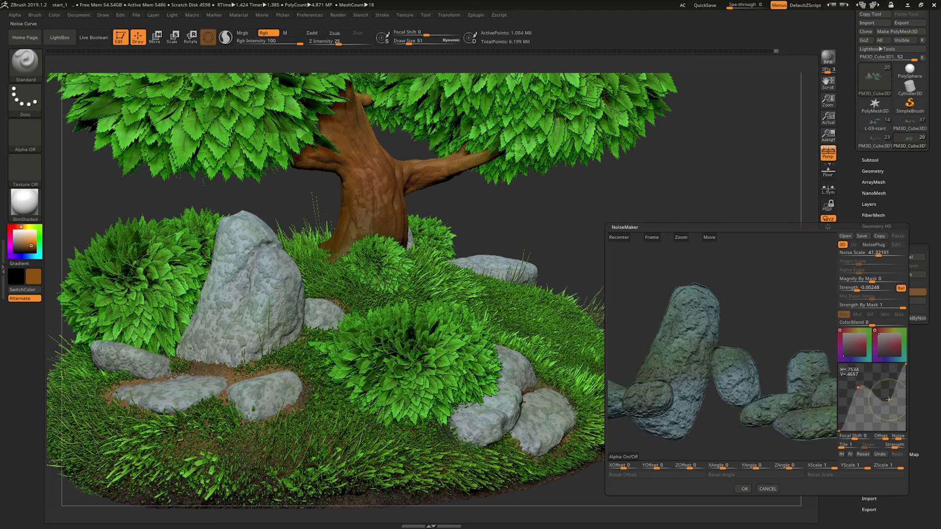
click(878, 254)
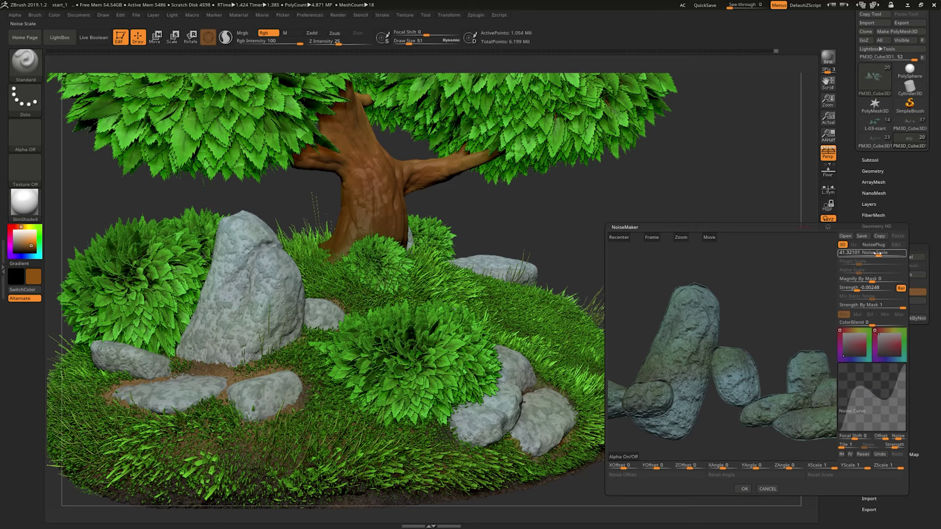
drag(877, 253, 881, 253)
- Accept the noise settings and toggle the rock noise off and on to compare
click(743, 490)
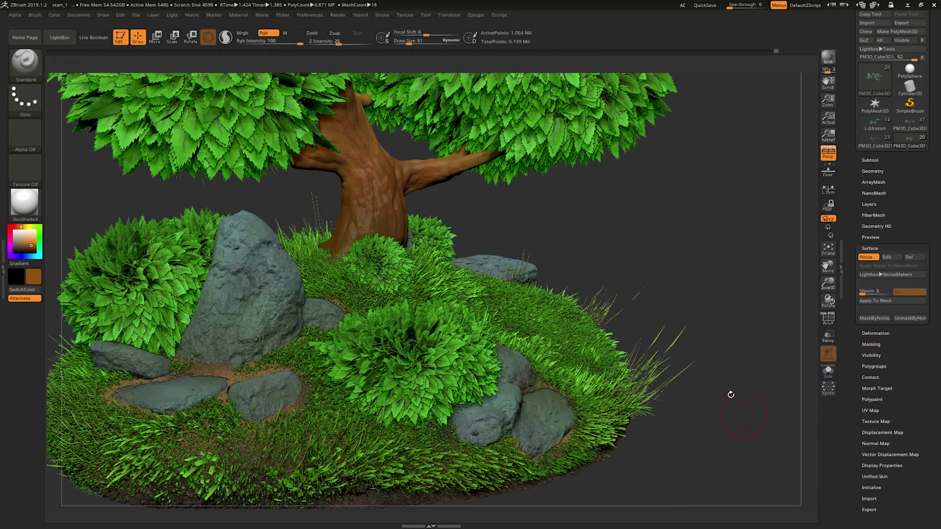
mouse_move(730, 393)
alt+mouse_down()
mouse_move(747, 293)
mouse_move(721, 320)
mouse_move(708, 293)
mouse_move(631, 307)
alt+mouse_up()
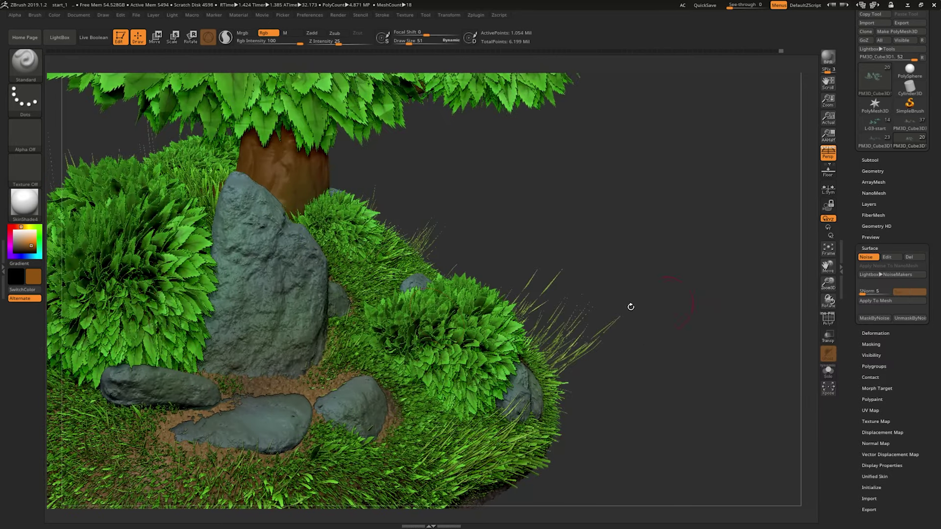
click(867, 257)
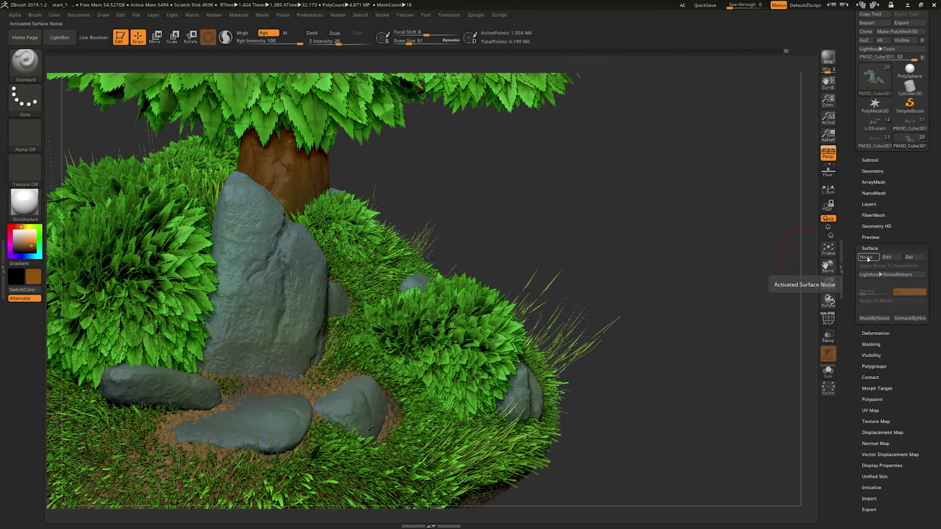
click(867, 258)
key(f)
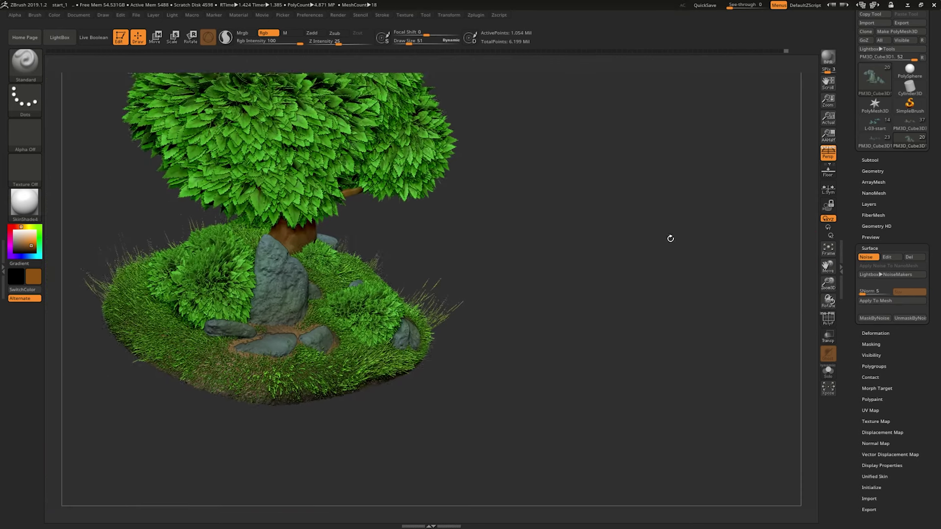
mouse_move(668, 238)
mouse_down()
mouse_move(723, 254)
mouse_move(685, 248)
mouse_move(683, 272)
mouse_move(703, 278)
mouse_move(685, 278)
mouse_move(689, 290)
mouse_move(720, 221)
mouse_up()
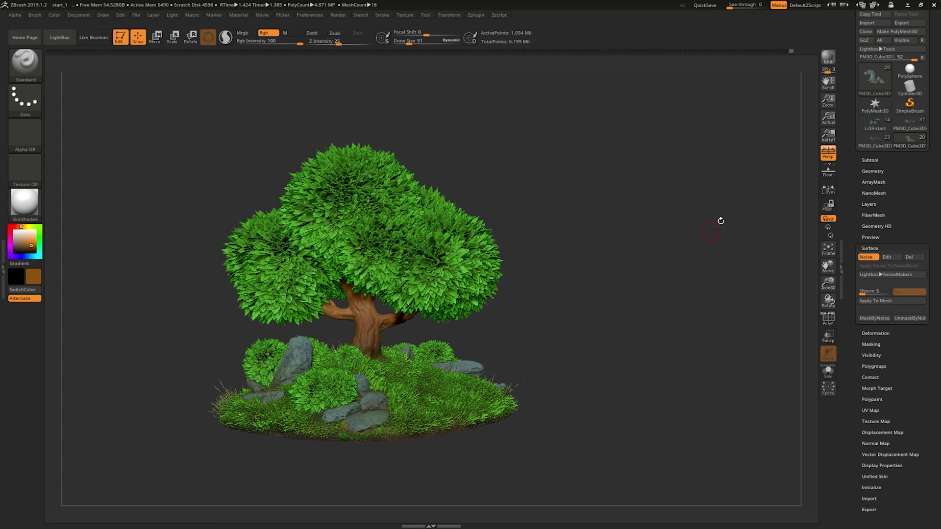
- Render a BPR preview of the scene and expand the rocks' Layers list
click(828, 57)
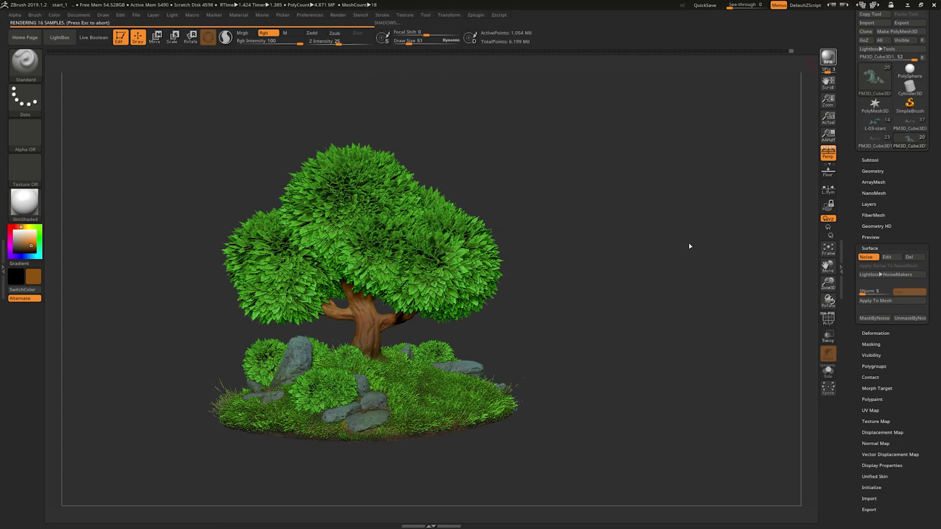
drag(679, 247, 683, 246)
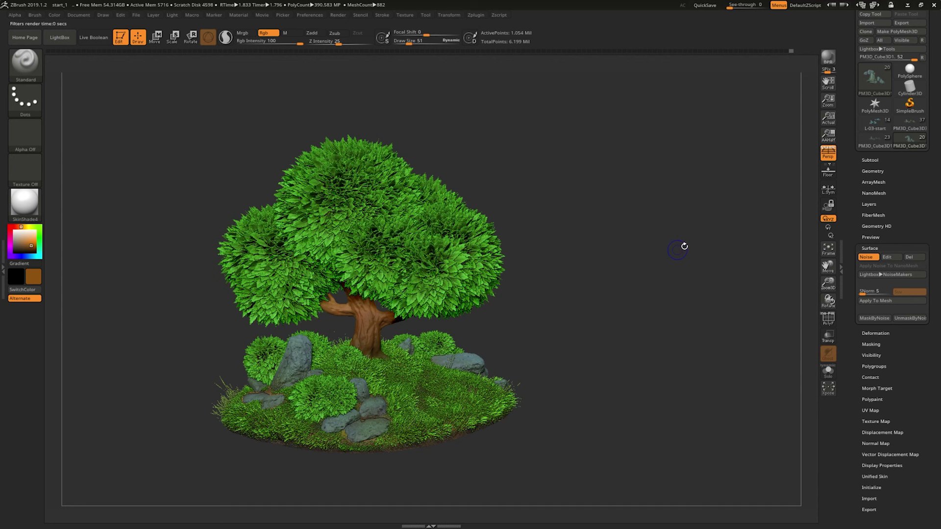
click(870, 203)
drag(672, 269, 696, 250)
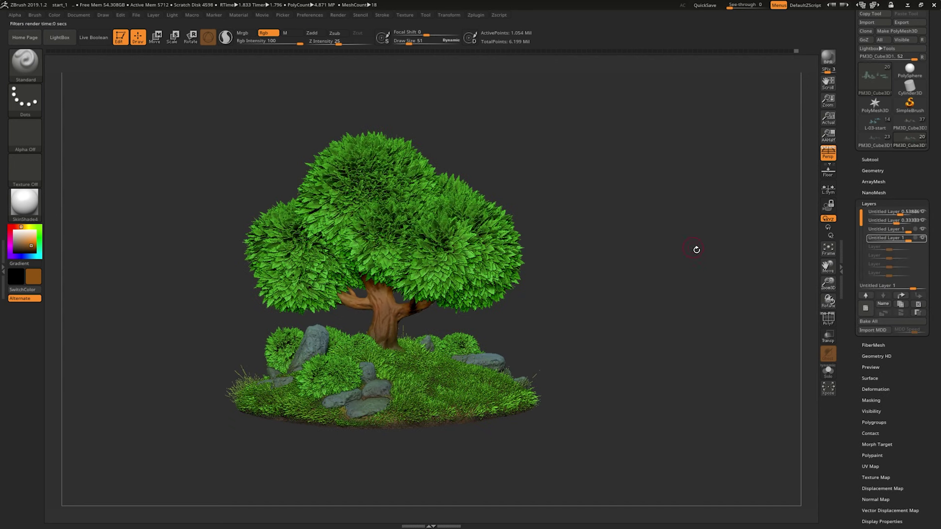
- Render another BPR preview and orbit close to inspect the tree and rocks
click(827, 58)
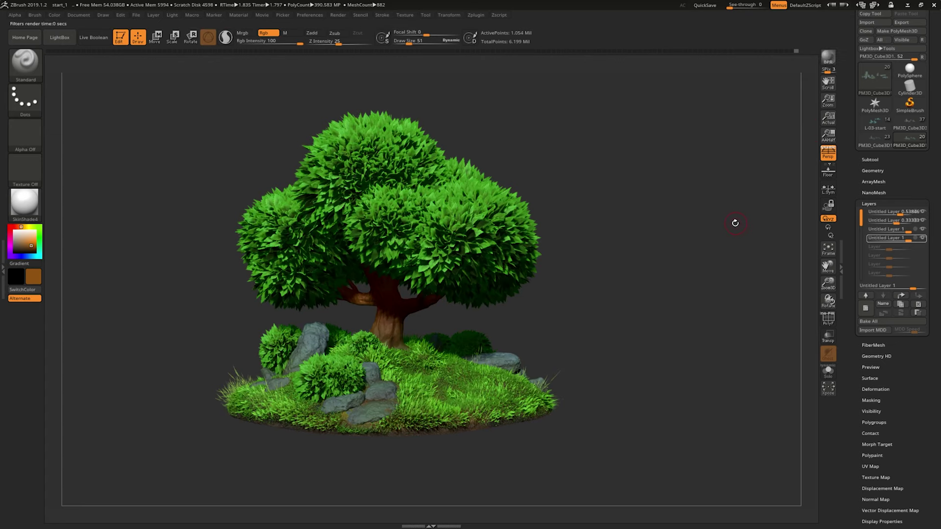
mouse_move(656, 276)
mouse_down()
mouse_move(722, 271)
mouse_move(694, 286)
mouse_up()
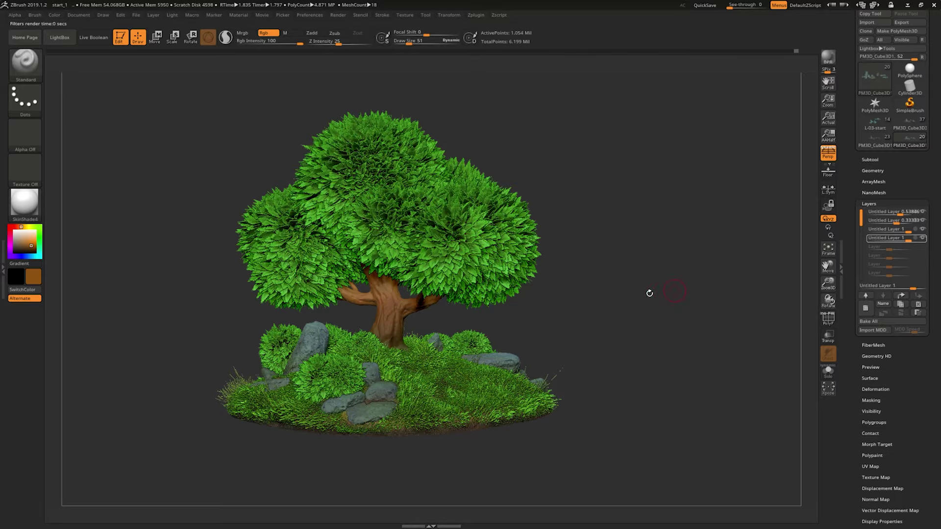
mouse_move(664, 302)
alt+mouse_down()
mouse_move(675, 245)
mouse_move(697, 283)
alt+mouse_up()
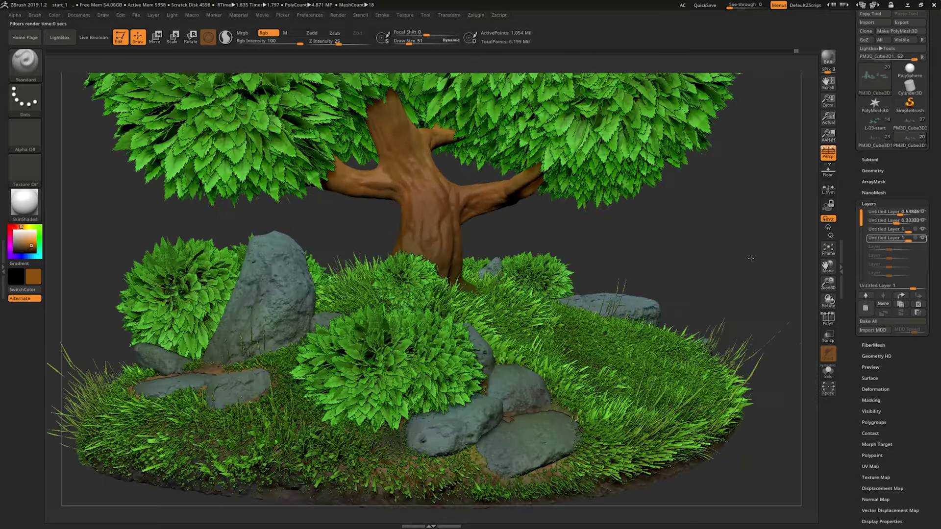
drag(751, 258, 752, 260)
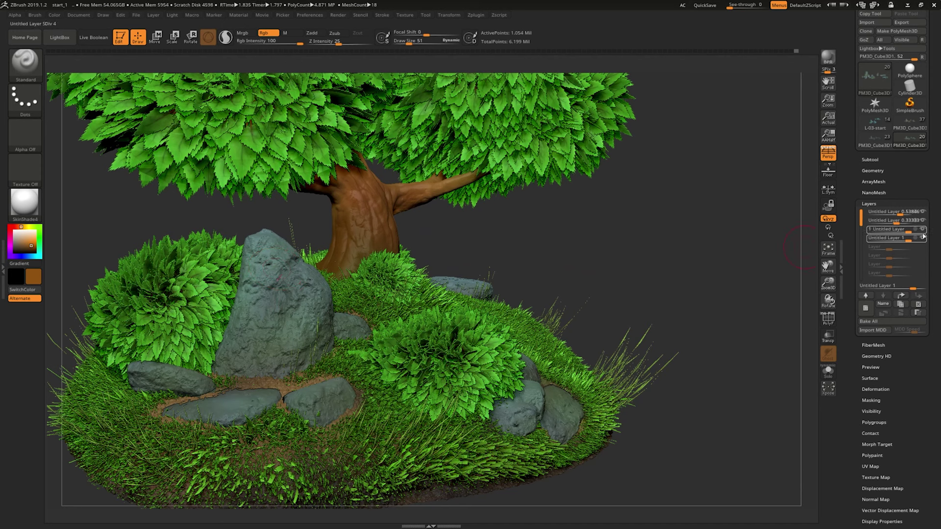
- Show the Surface noise settings and annotate a Lightshot capture circling the bake option and central rock
drag(842, 313, 840, 269)
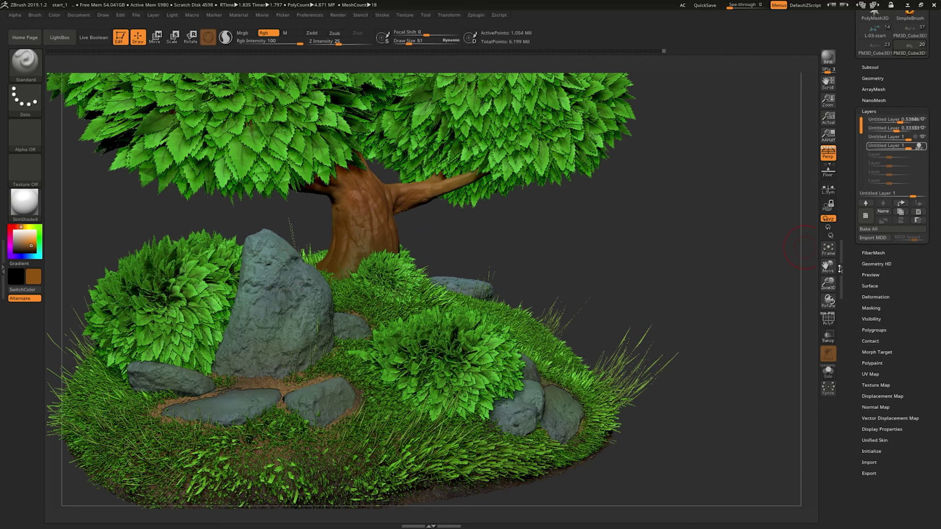
click(870, 286)
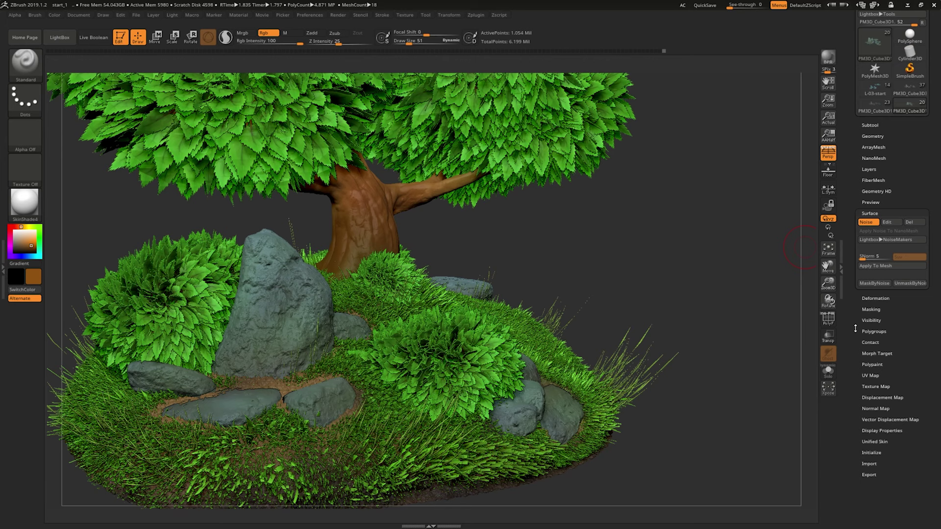
key(ctrl+shift+Print)
drag(670, 151, 931, 331)
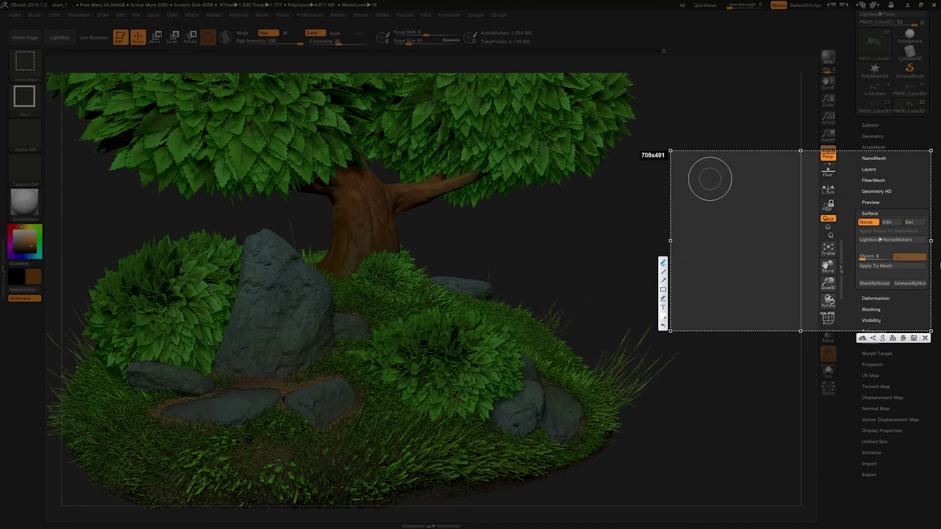
drag(927, 262, 862, 271)
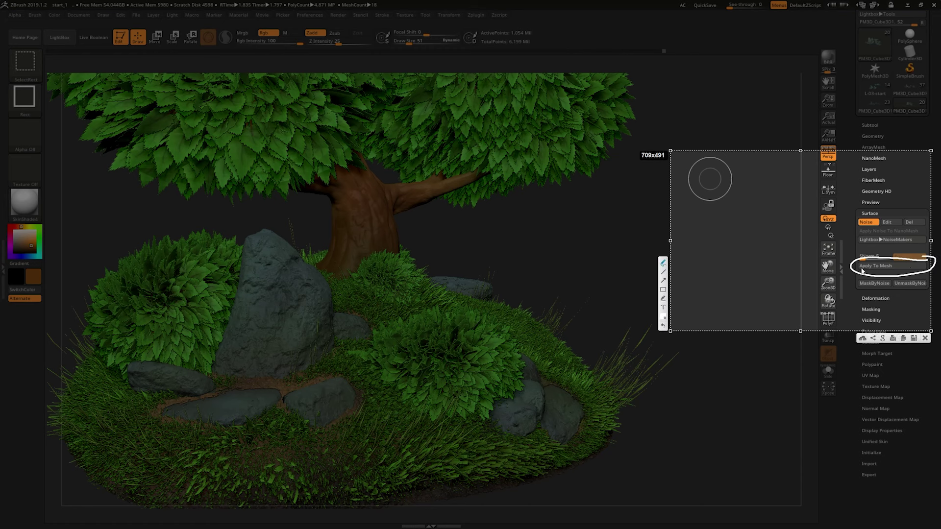
mouse_move(293, 242)
mouse_down()
mouse_move(216, 336)
mouse_move(256, 255)
mouse_up()
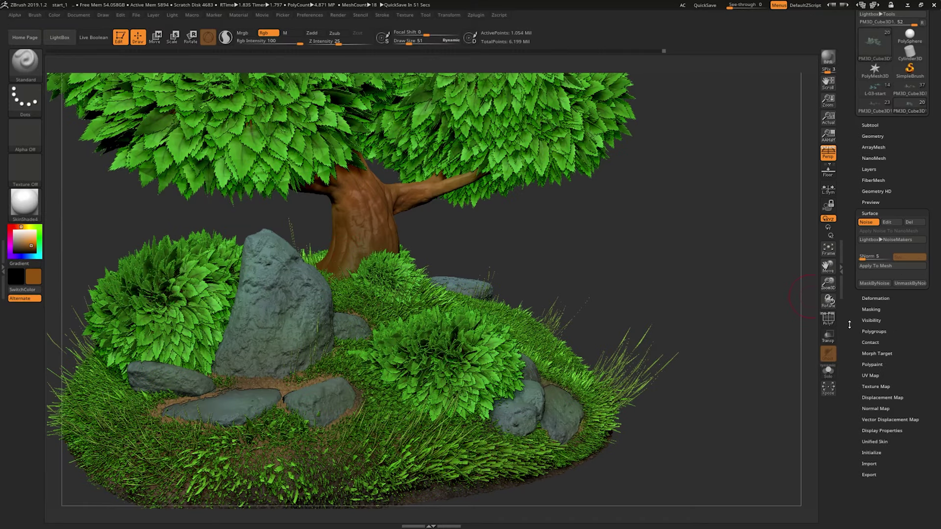
- Toggle polygroup colours on and off, then expand the Geometry settings
click(828, 319)
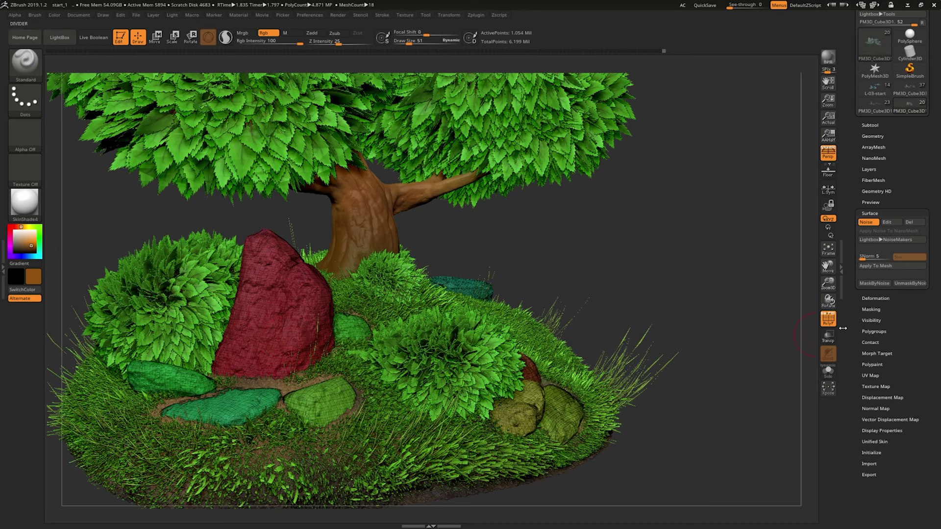
click(828, 320)
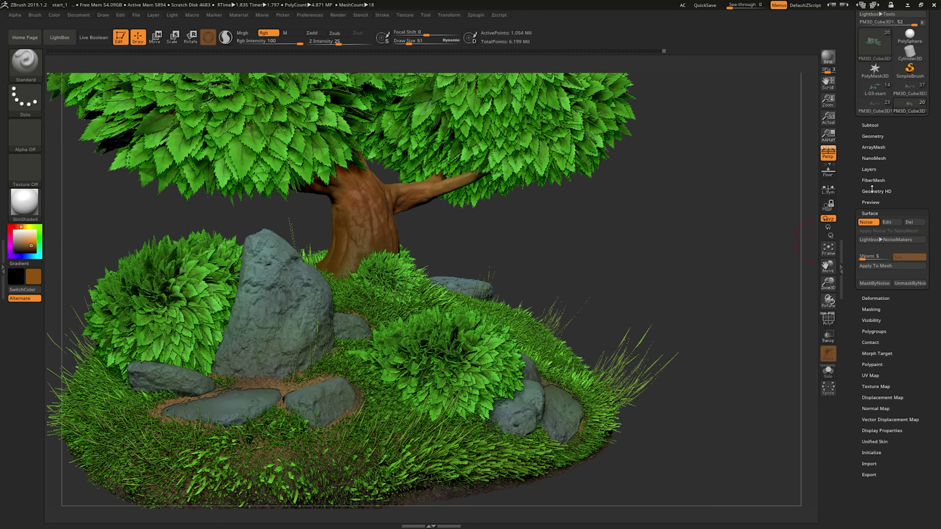
click(873, 136)
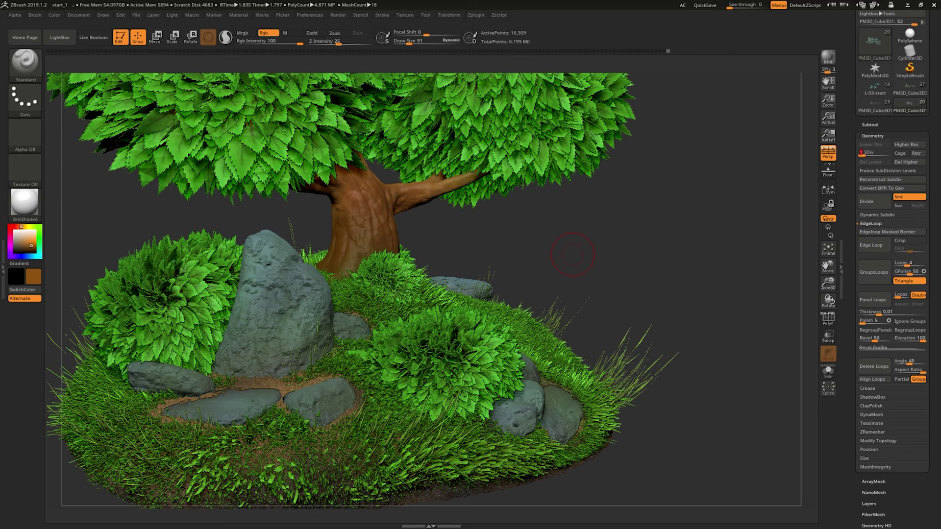
- Show the mesh's Layers and Surface settings and attempt baking the noise into the mesh
scroll(857, 206, down, 5)
scroll(858, 206, down, 5)
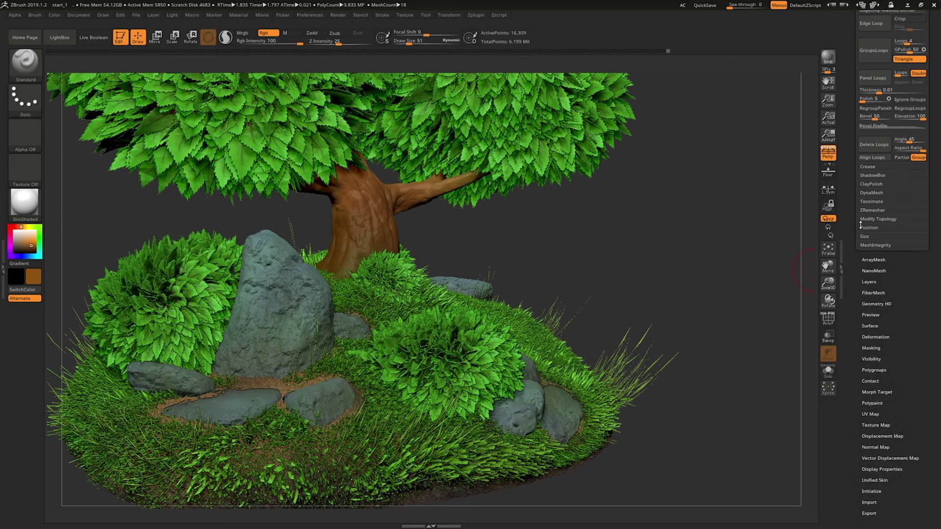
scroll(857, 207, down, 5)
scroll(856, 201, up, 5)
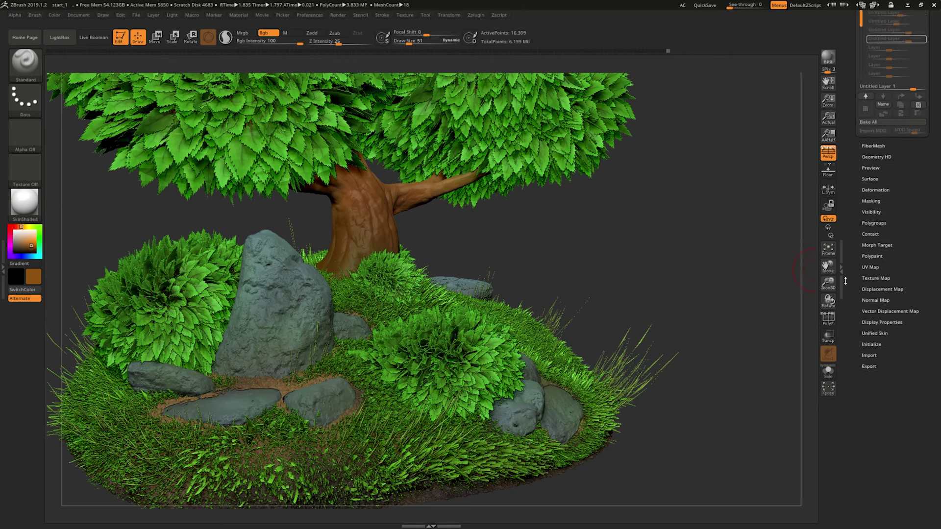
click(869, 227)
scroll(856, 345, down, 4)
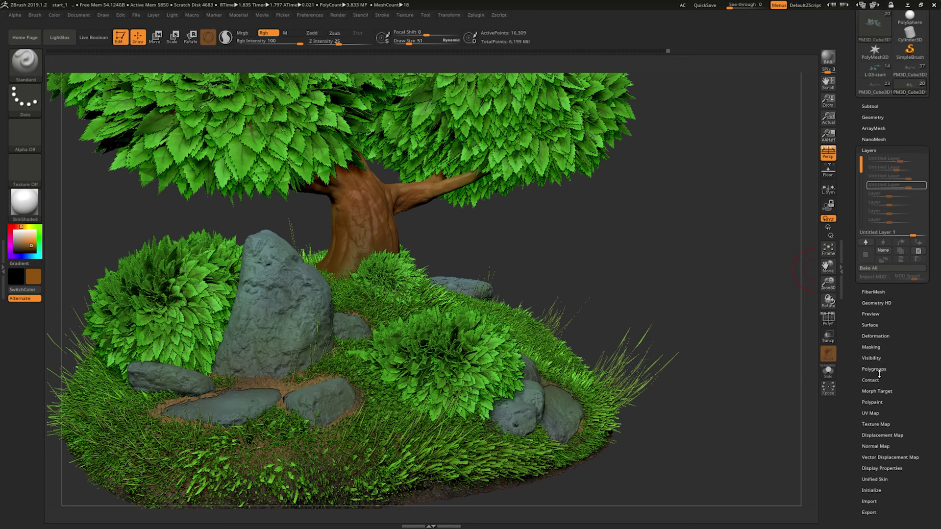
click(871, 325)
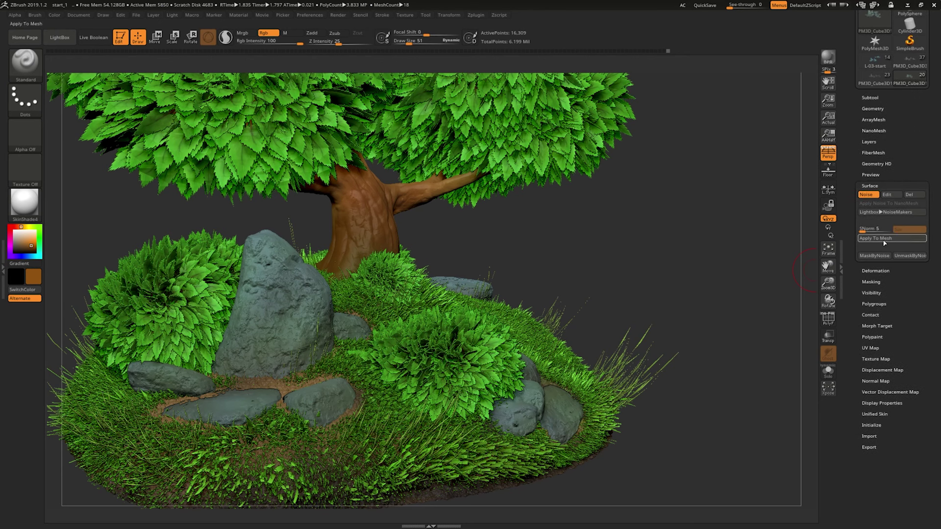
click(871, 240)
drag(725, 273, 748, 229)
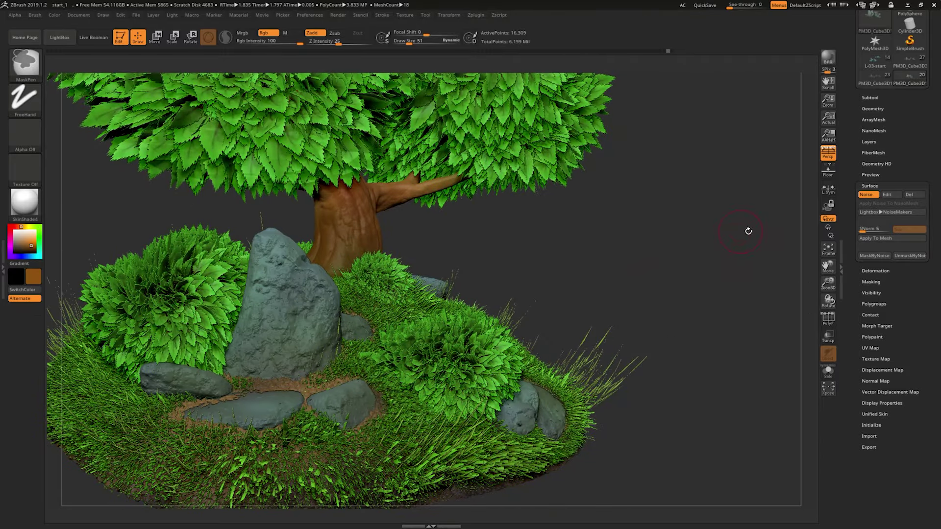
- Step the mesh to its highest subdivision level and apply the surface noise to the mesh
click(873, 108)
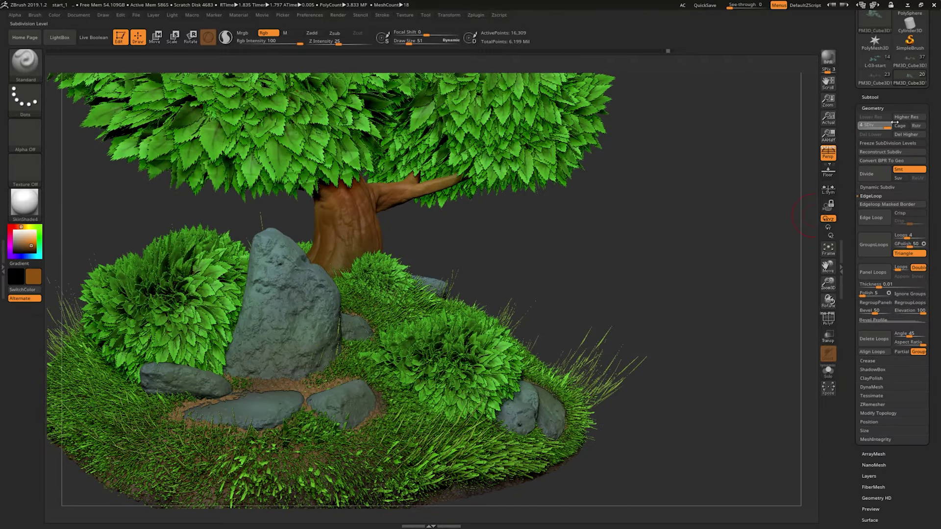
click(895, 122)
scroll(852, 307, down, 8)
scroll(856, 299, down, 4)
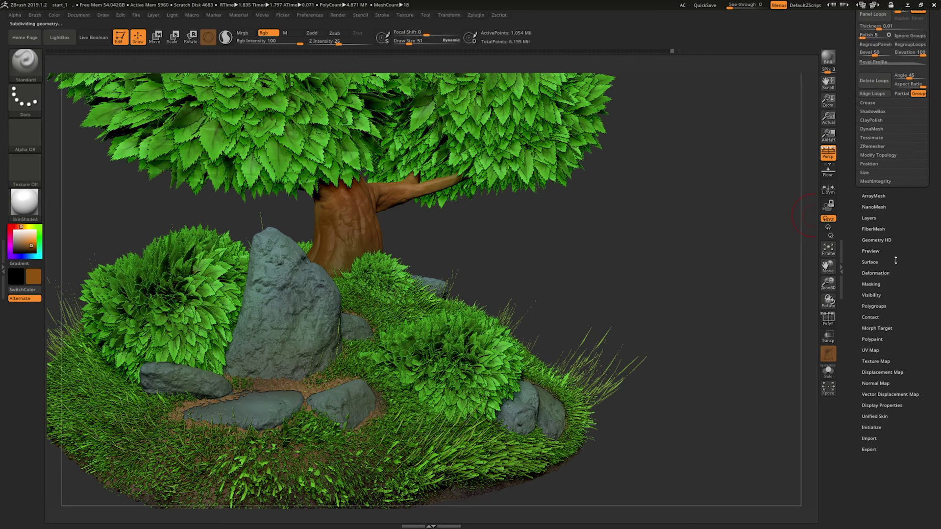
scroll(857, 294, down, 4)
scroll(859, 287, down, 5)
scroll(859, 287, up, 5)
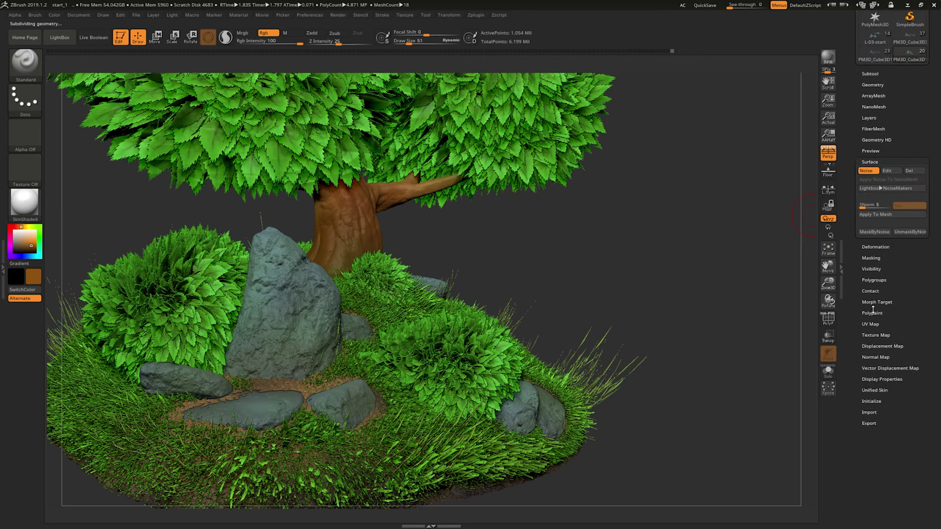
click(891, 214)
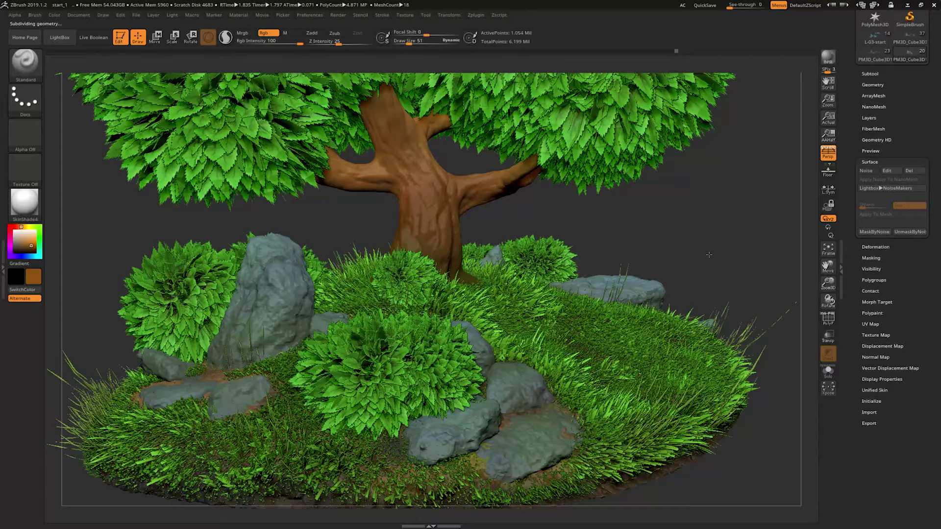
- Drag the fourth Untitled Layer's intensity down to about 0.564, then frame the whole tree
mouse_move(709, 255)
alt+mouse_down()
mouse_move(740, 227)
mouse_move(729, 256)
mouse_move(672, 235)
mouse_move(722, 241)
mouse_move(722, 260)
mouse_move(724, 250)
alt+mouse_up()
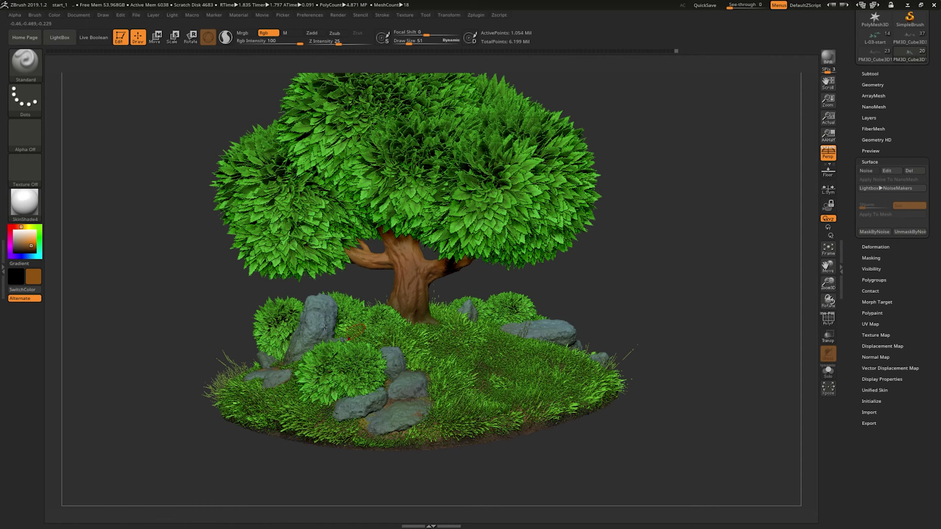
mouse_move(852, 195)
mouse_down()
mouse_move(846, 250)
mouse_move(840, 175)
mouse_up()
click(873, 203)
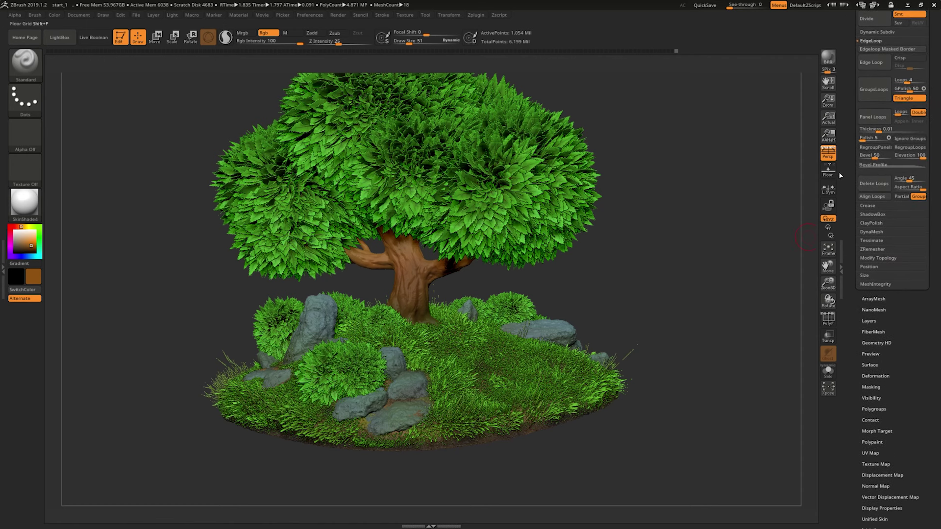
click(869, 321)
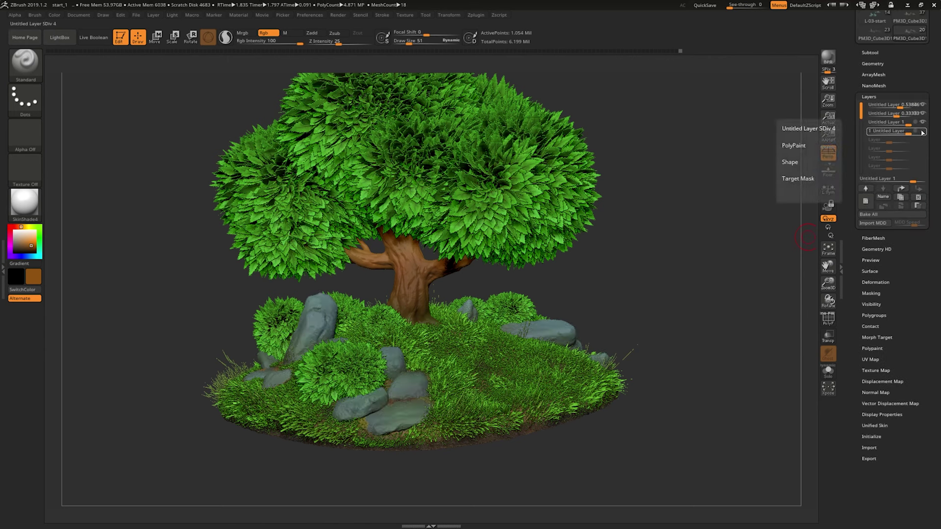
drag(922, 132, 904, 131)
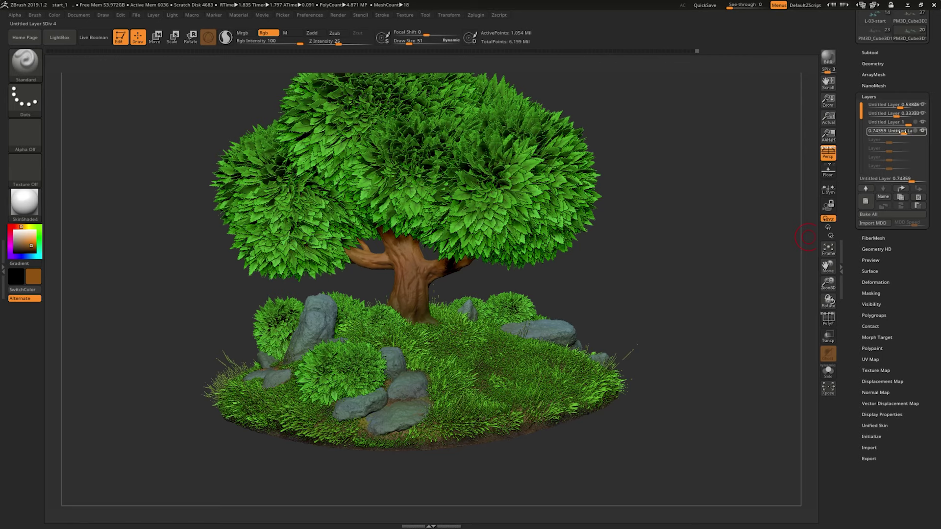
mouse_move(807, 238)
mouse_down()
mouse_move(656, 256)
mouse_move(730, 250)
mouse_move(738, 231)
mouse_move(708, 216)
mouse_move(673, 227)
mouse_up()
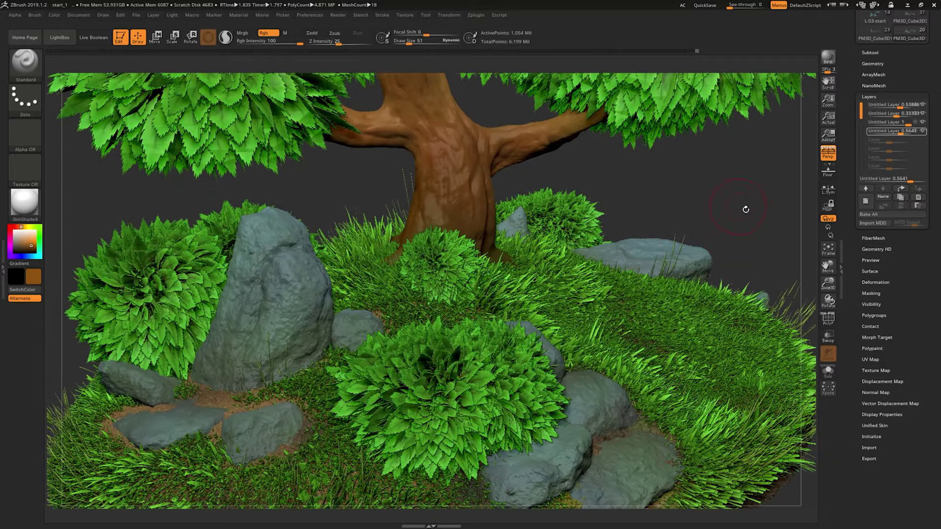
key(f)
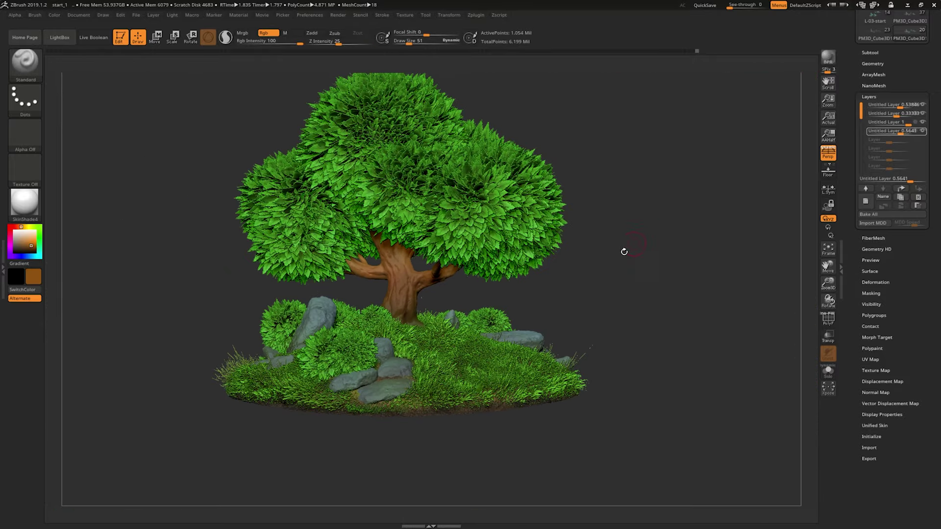
- Add a new layer, reshape the Cavity Profile curve and blur, then apply Mask By Cavity
mouse_move(653, 260)
mouse_down()
mouse_move(693, 237)
mouse_move(717, 246)
mouse_up()
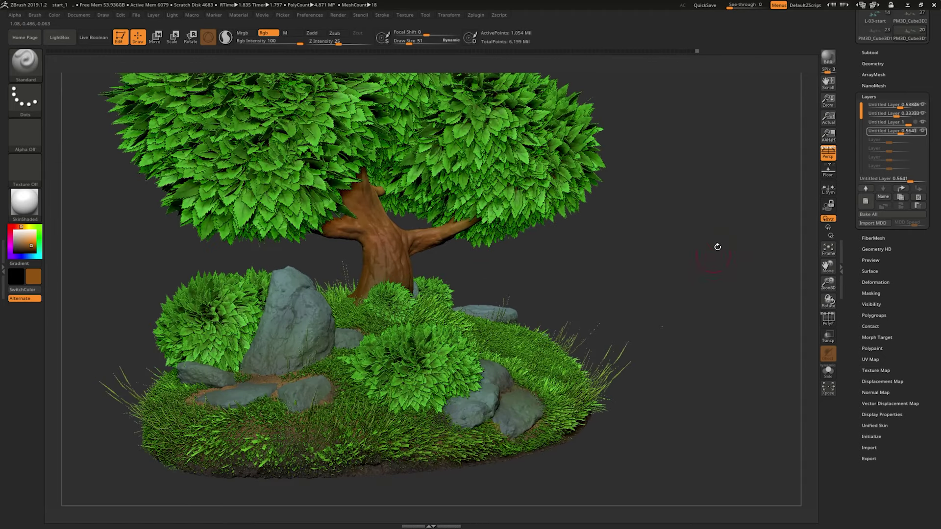
click(866, 201)
scroll(886, 222, down, 3)
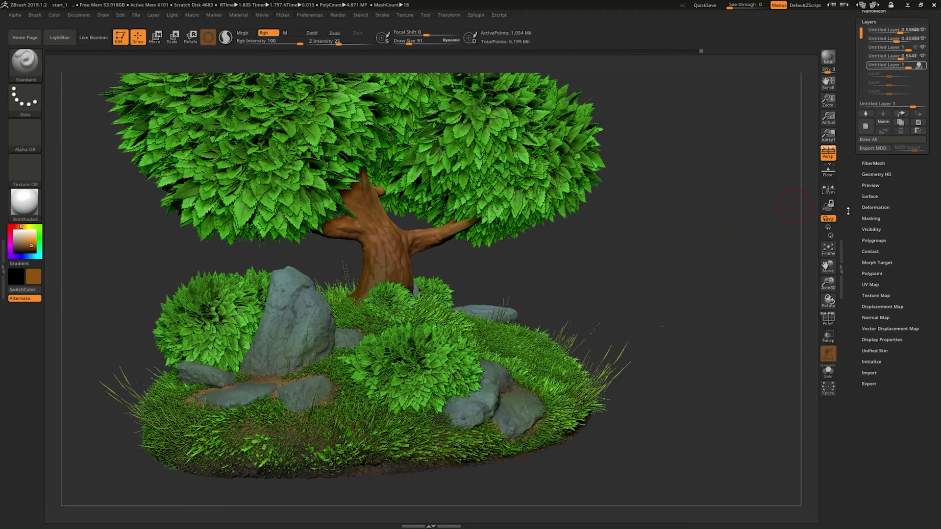
click(873, 221)
click(874, 239)
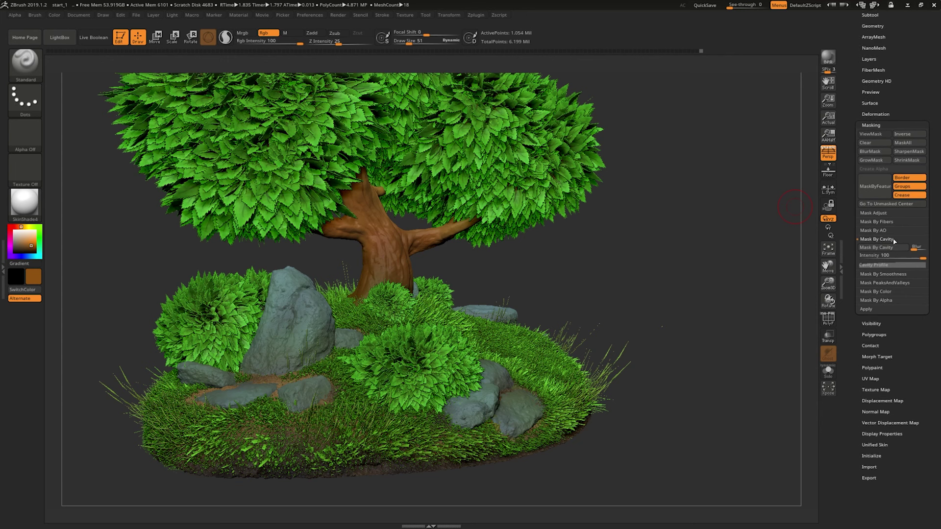
click(885, 265)
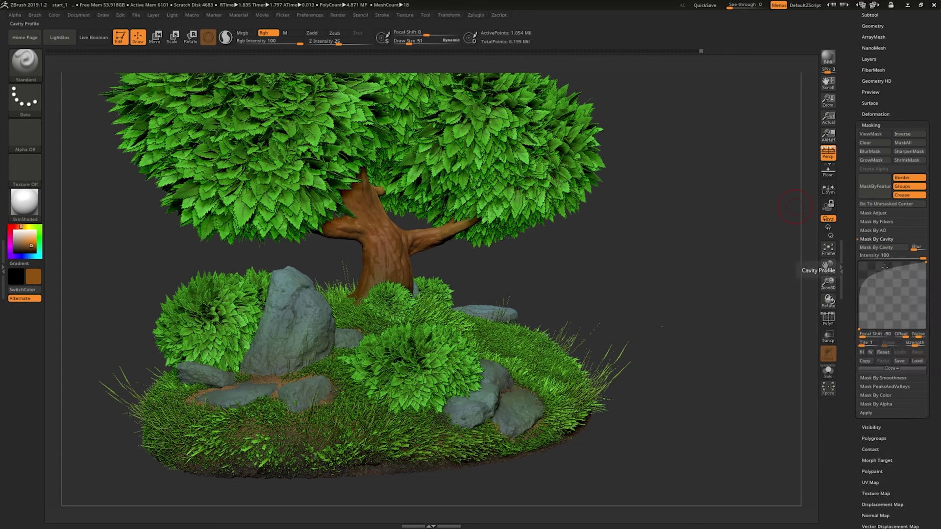
drag(872, 276, 865, 266)
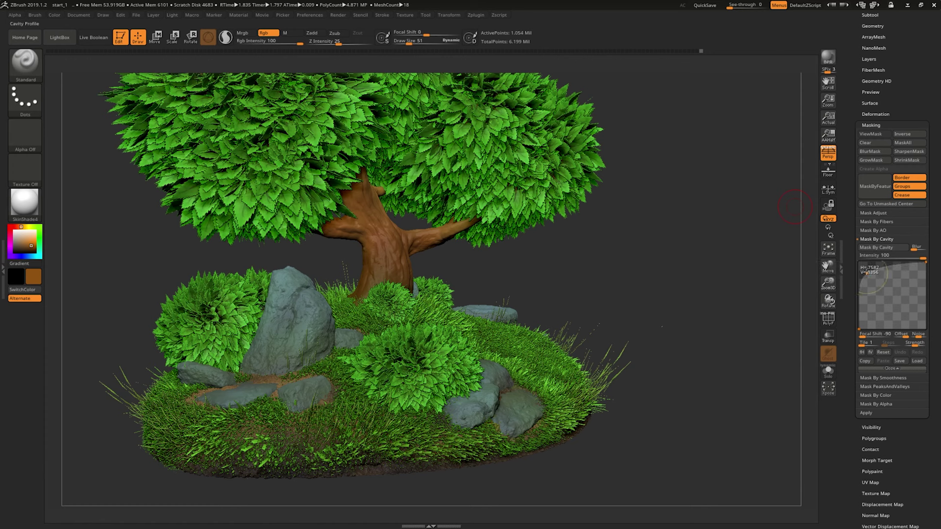
click(916, 249)
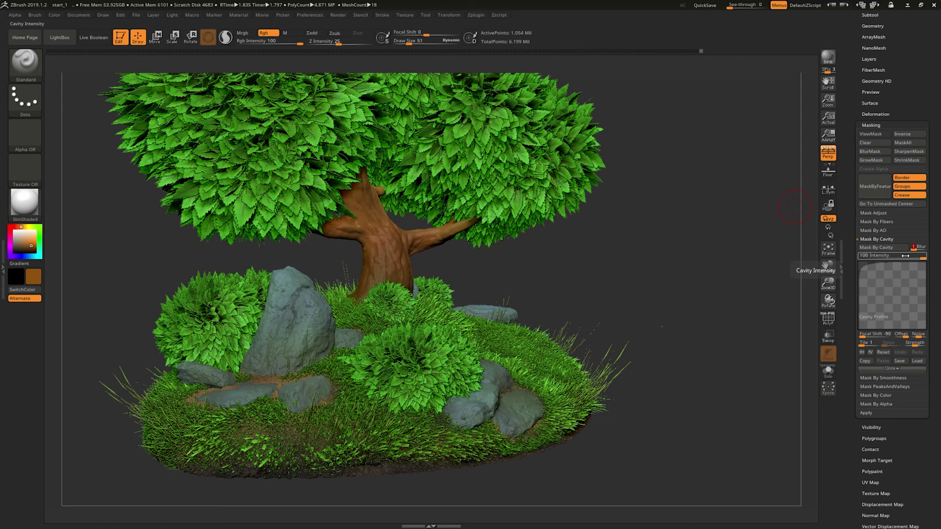
click(896, 251)
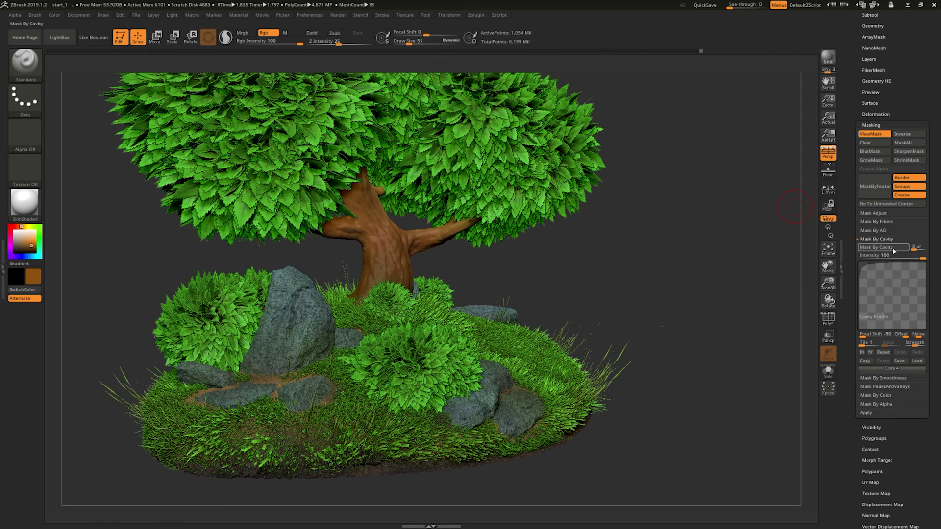
- Reapply Mask By Cavity to the rock and reset the cavity profile to a straight diagonal
alt+drag(710, 247, 800, 296)
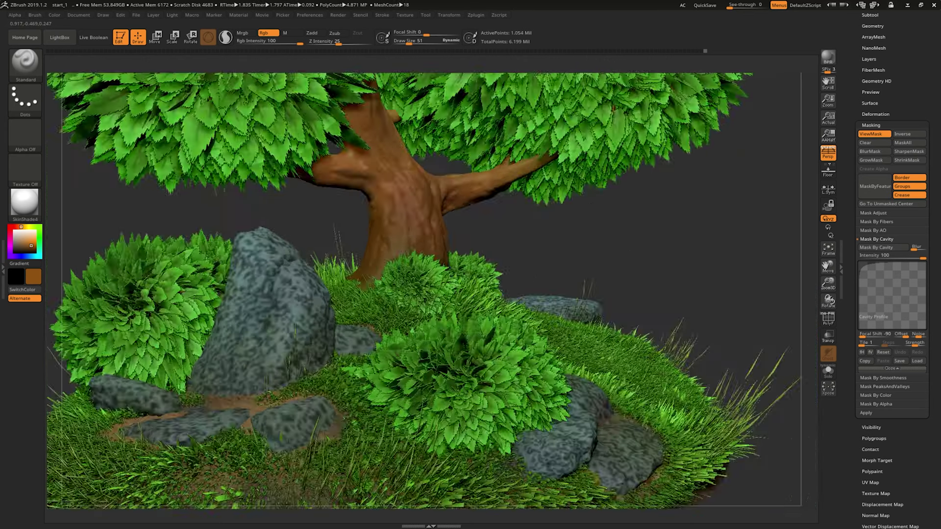
mouse_move(720, 198)
alt+mouse_down()
mouse_move(664, 211)
mouse_move(681, 235)
mouse_move(672, 242)
mouse_move(694, 248)
mouse_move(668, 208)
mouse_move(716, 262)
mouse_move(721, 284)
alt+mouse_up()
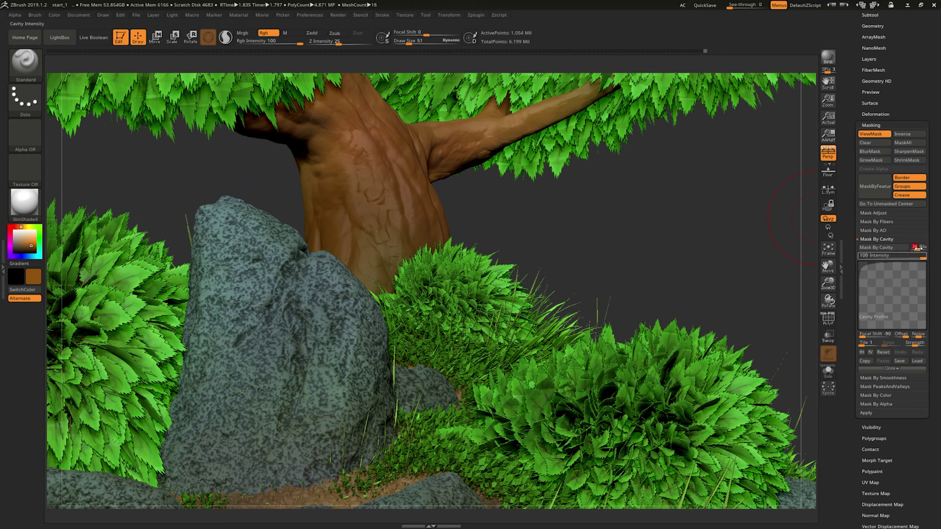
click(896, 250)
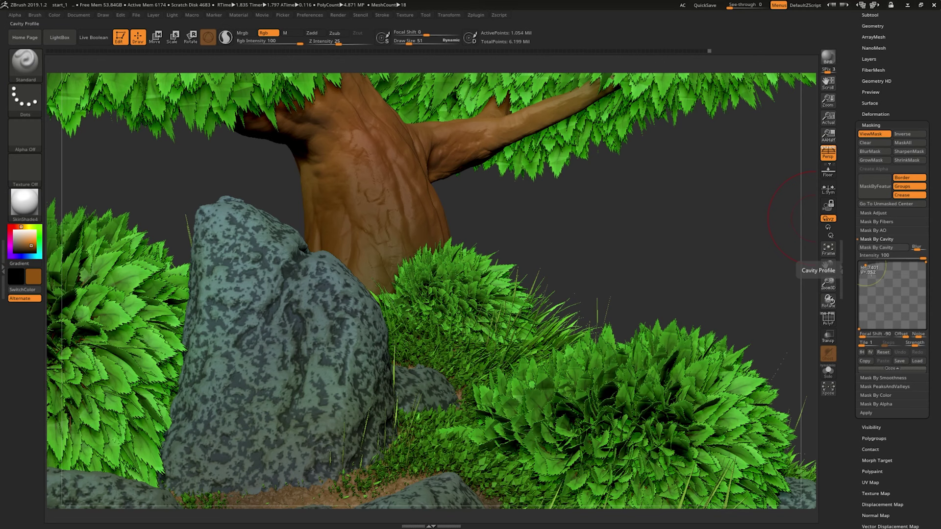
drag(865, 267, 876, 278)
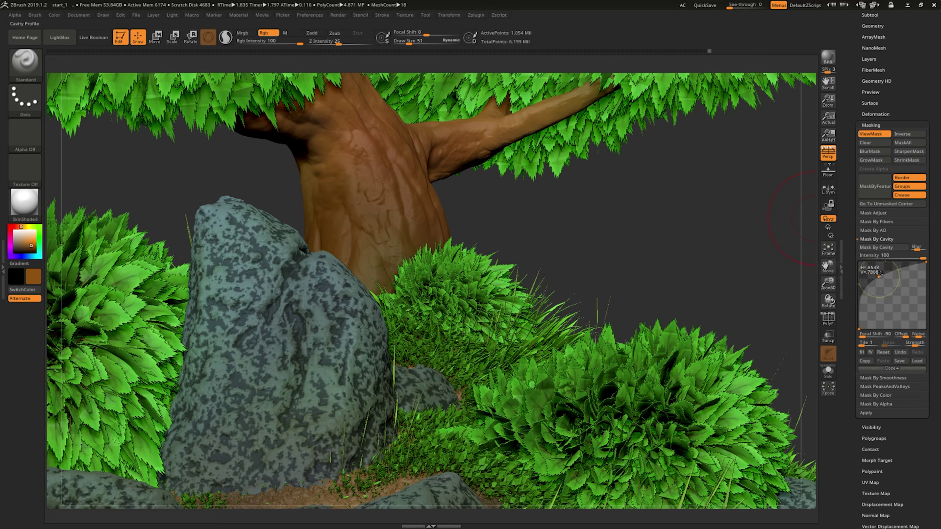
click(892, 250)
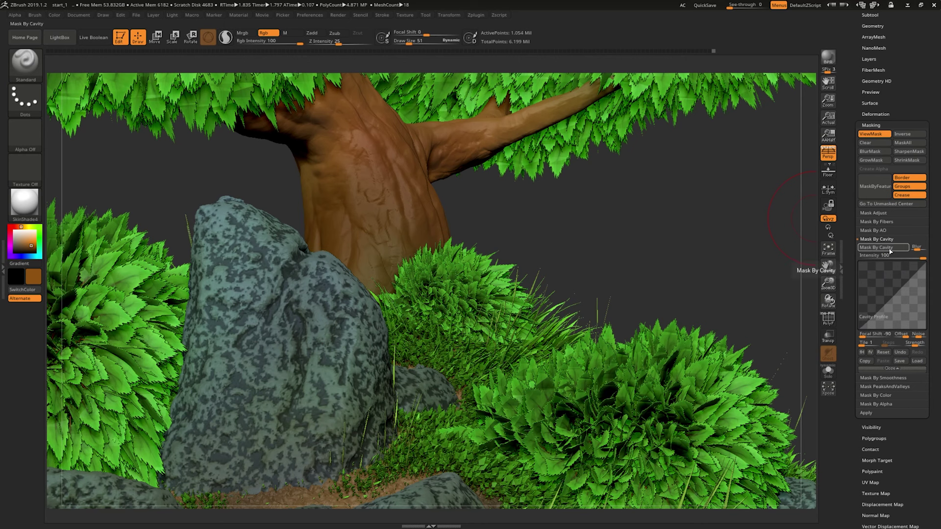
- Bend a concave dip into the cavity profile and experiment with mask intensity down to about 5
drag(911, 278, 911, 303)
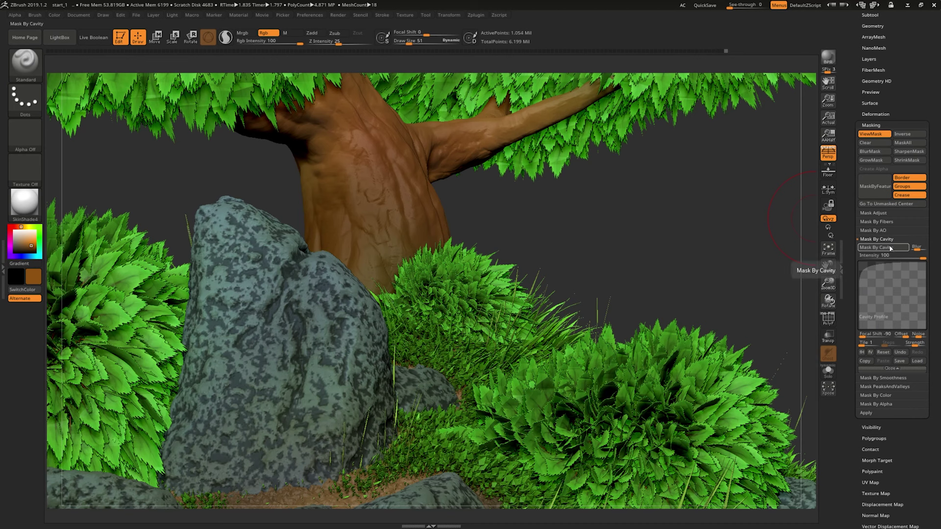
drag(897, 266, 892, 312)
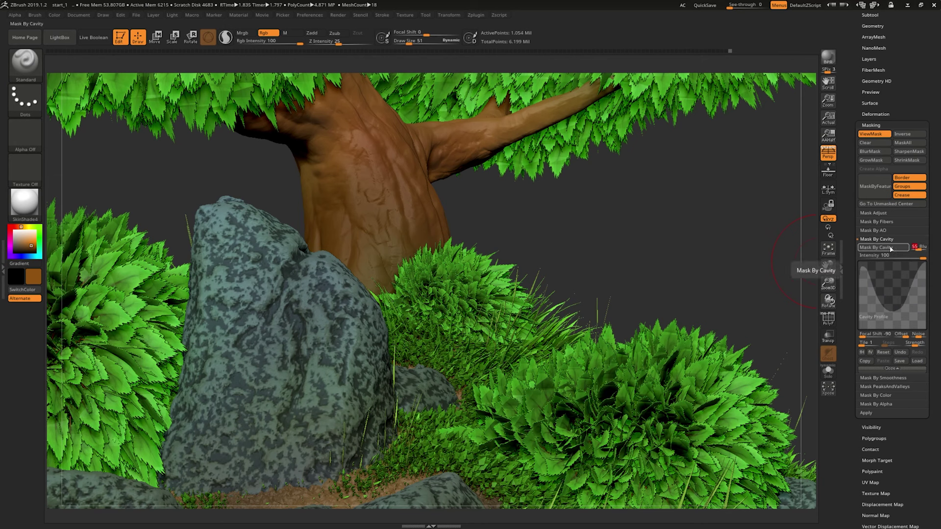
drag(922, 257, 912, 257)
click(899, 248)
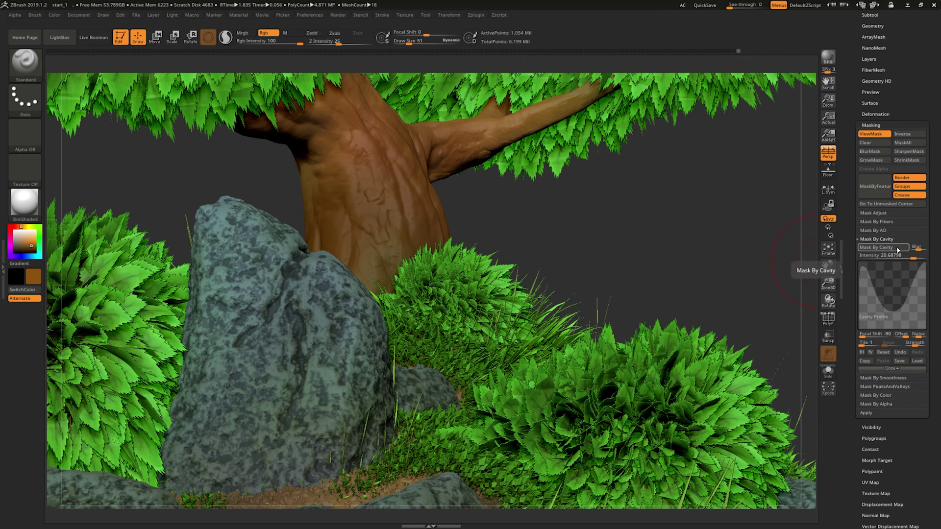
drag(901, 256, 907, 256)
click(895, 248)
click(898, 248)
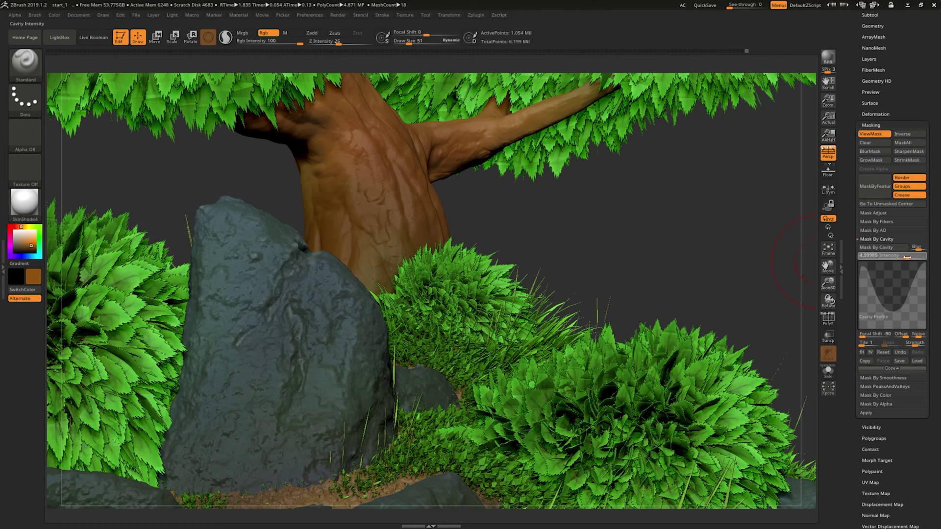
click(875, 248)
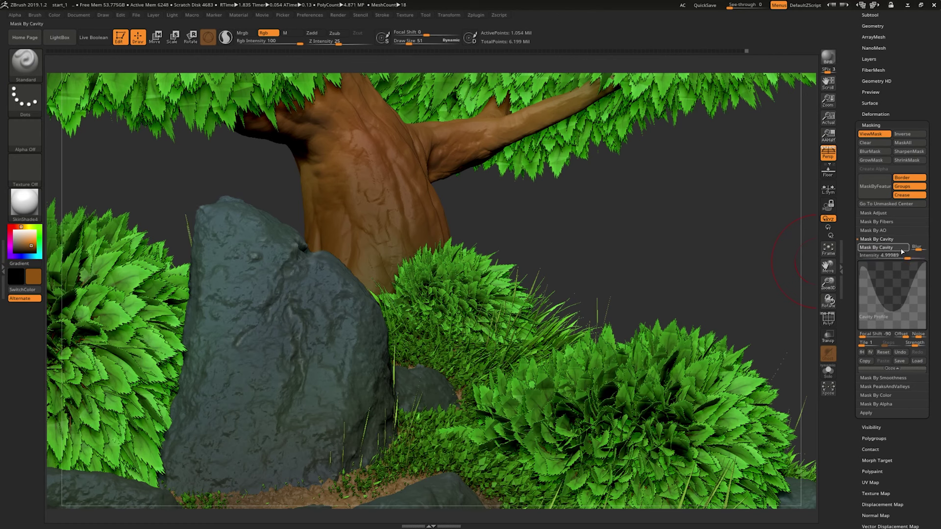
- Reset the profile curve and reapply Mask By Cavity at intensity 11.43
click(883, 352)
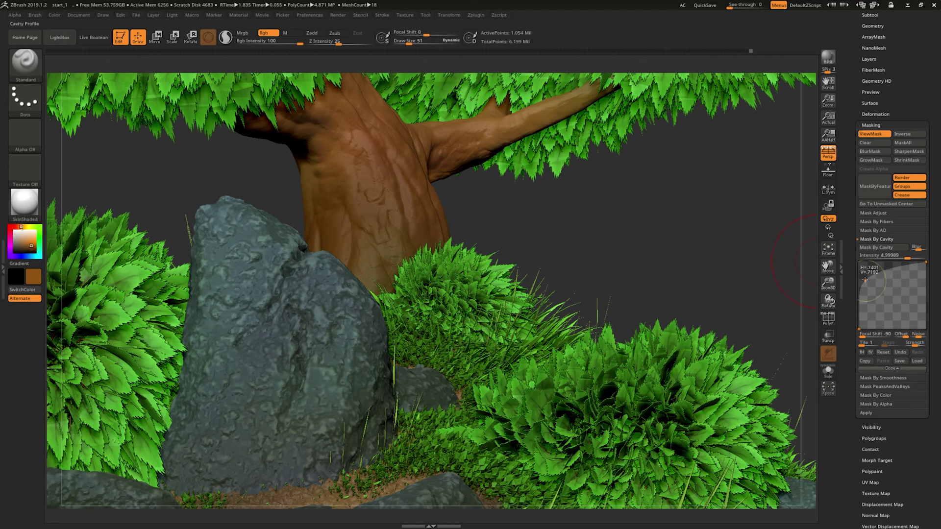
click(898, 248)
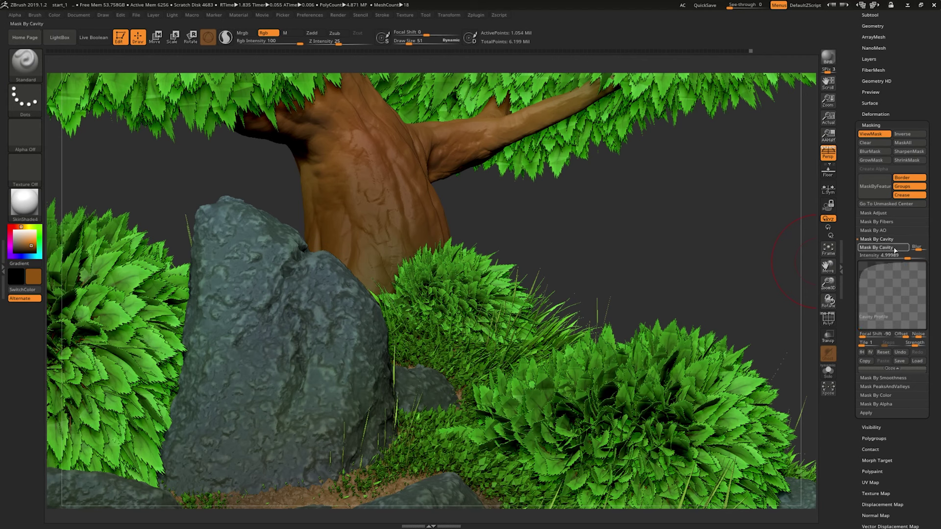
mouse_move(907, 258)
mouse_down()
mouse_move(897, 251)
mouse_move(906, 255)
mouse_up()
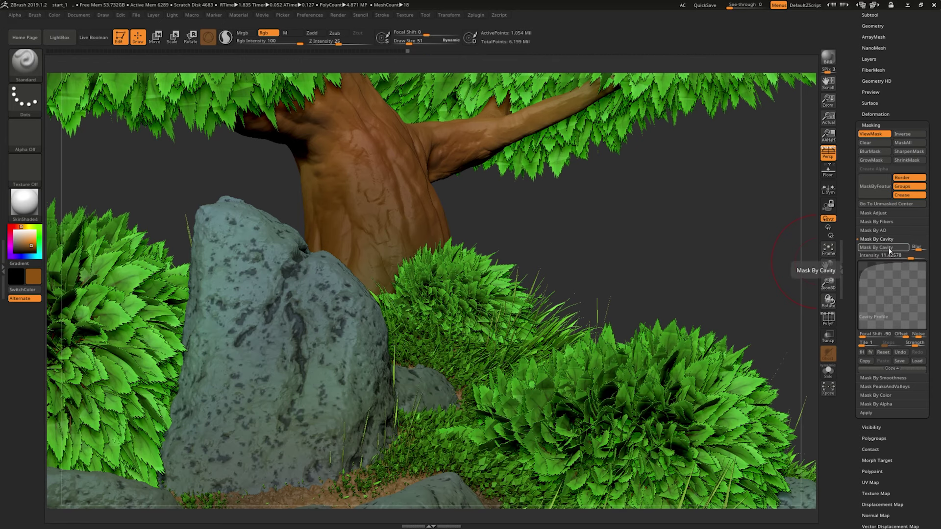
mouse_move(693, 241)
alt+mouse_down()
mouse_move(710, 267)
mouse_move(719, 240)
alt+mouse_up()
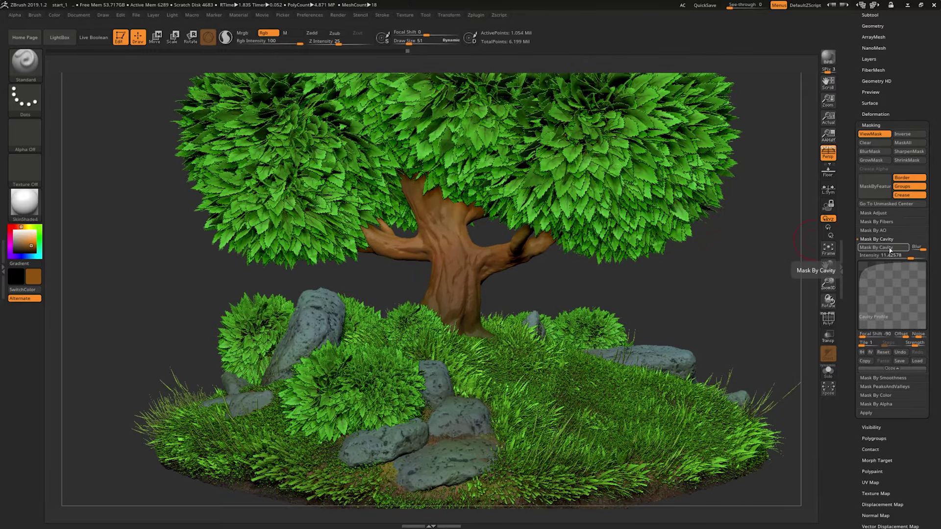
- Fully mask the rock and expand the list of sculpt layers
alt+drag(812, 270, 781, 287)
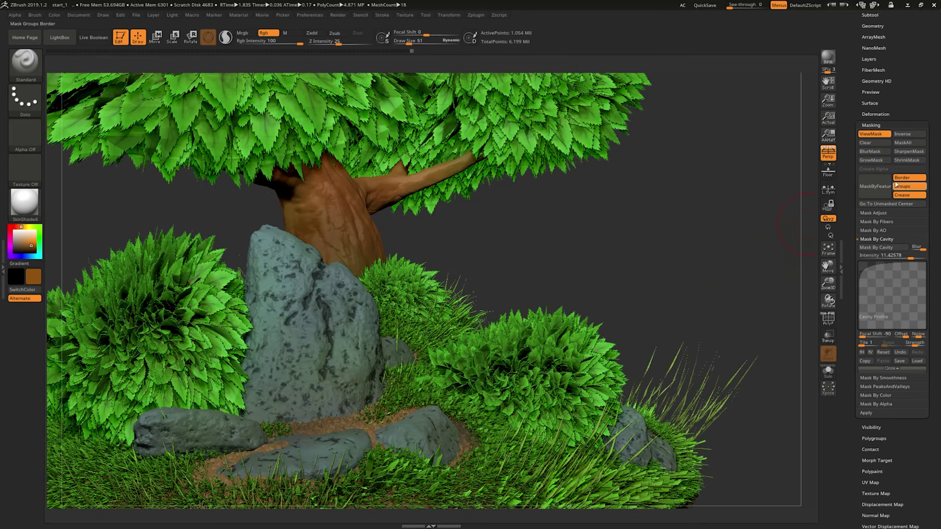
click(902, 143)
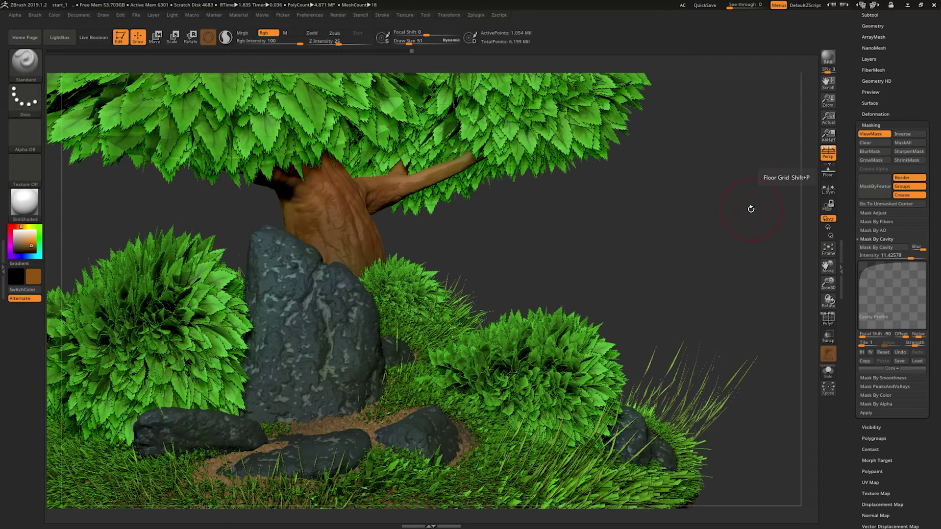
mouse_move(701, 220)
mouse_down()
mouse_move(849, 176)
mouse_move(835, 293)
mouse_up()
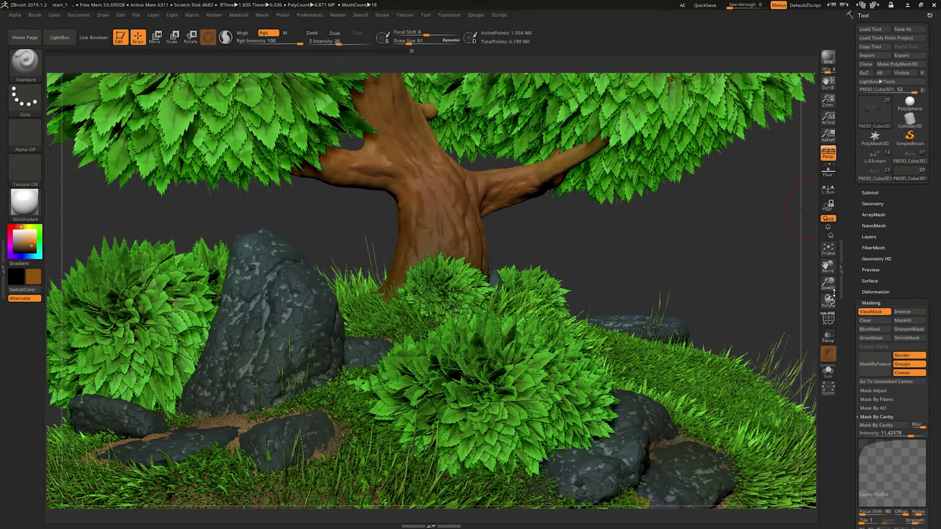
click(869, 237)
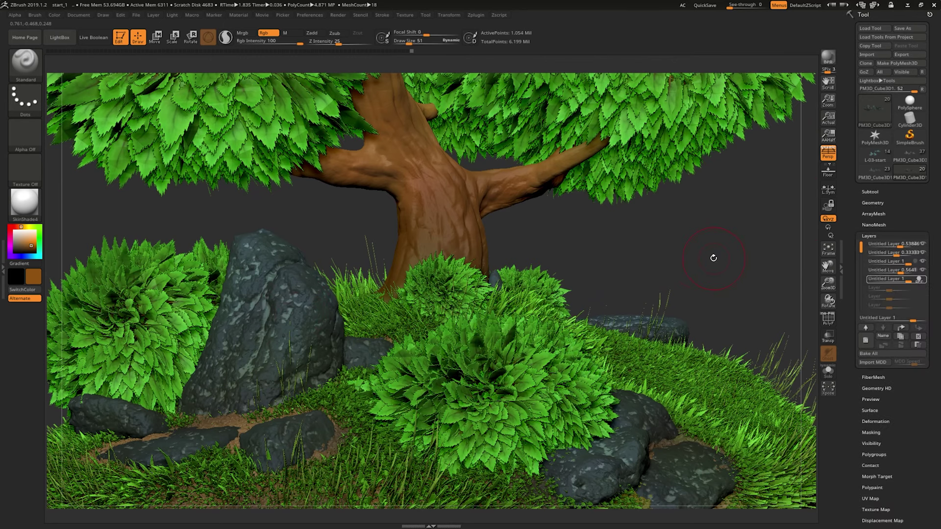
- Turn ViewMask off so the rocks show plain light grey
mouse_move(714, 258)
mouse_down()
mouse_move(591, 233)
mouse_move(632, 243)
mouse_up()
drag(850, 308, 844, 224)
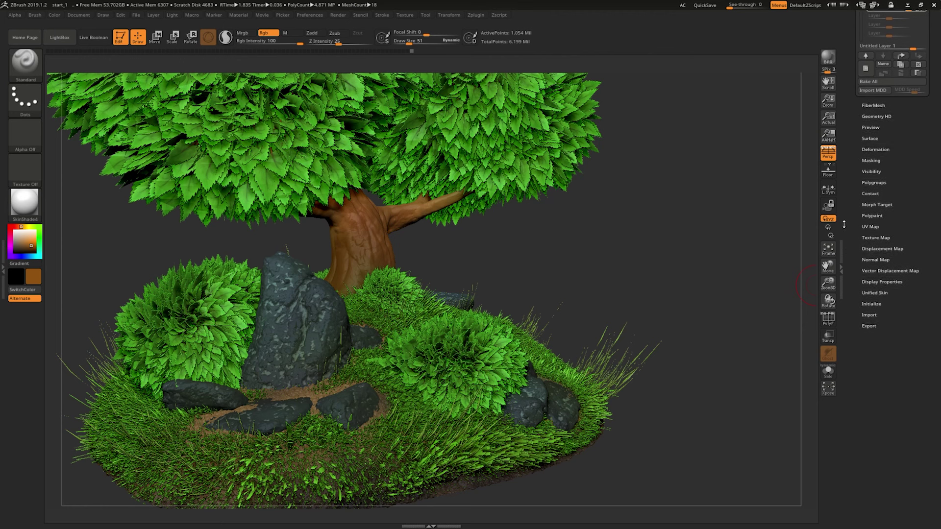
scroll(844, 225, up, 3)
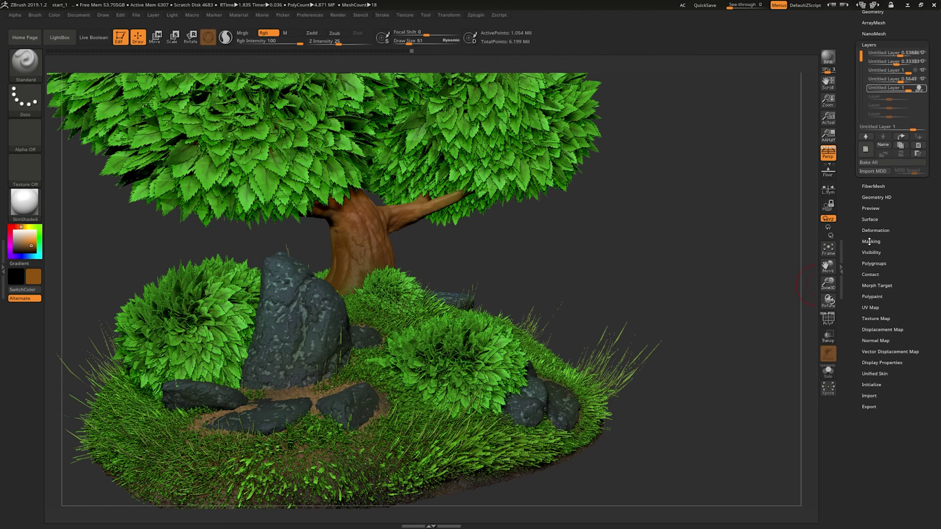
click(870, 242)
ctrl+right_drag(618, 237, 676, 239)
- Pick dark brown, set Draw Size to 95, and try then undo a stroke down the rock
drag(23, 247, 19, 248)
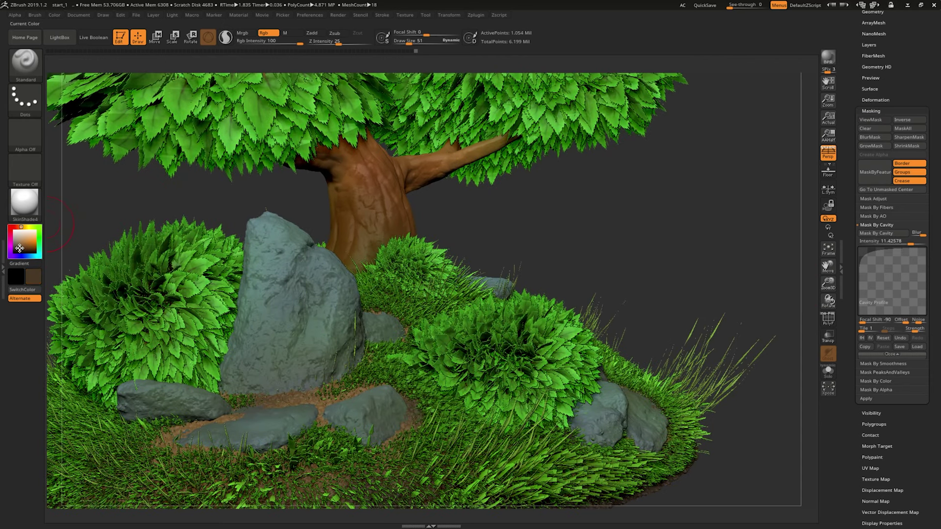
key(space)
drag(303, 259, 300, 342)
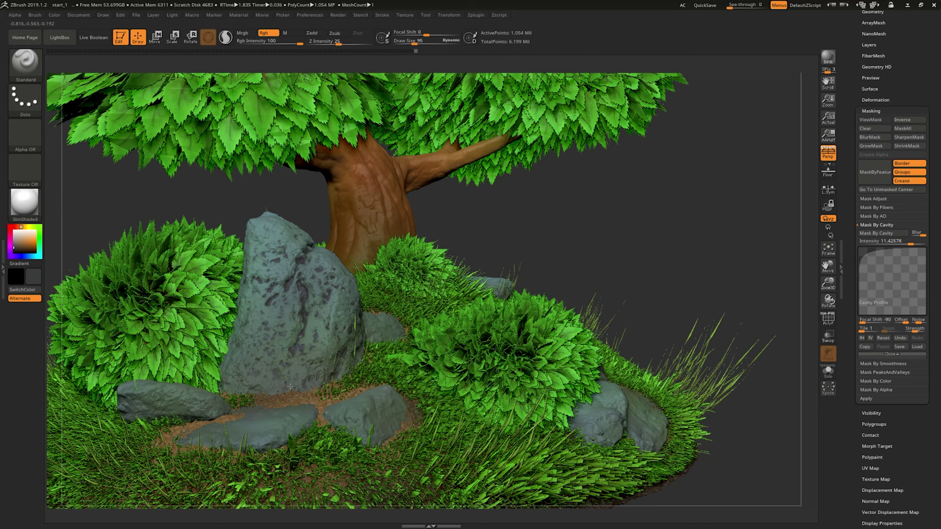
key(ctrl+z)
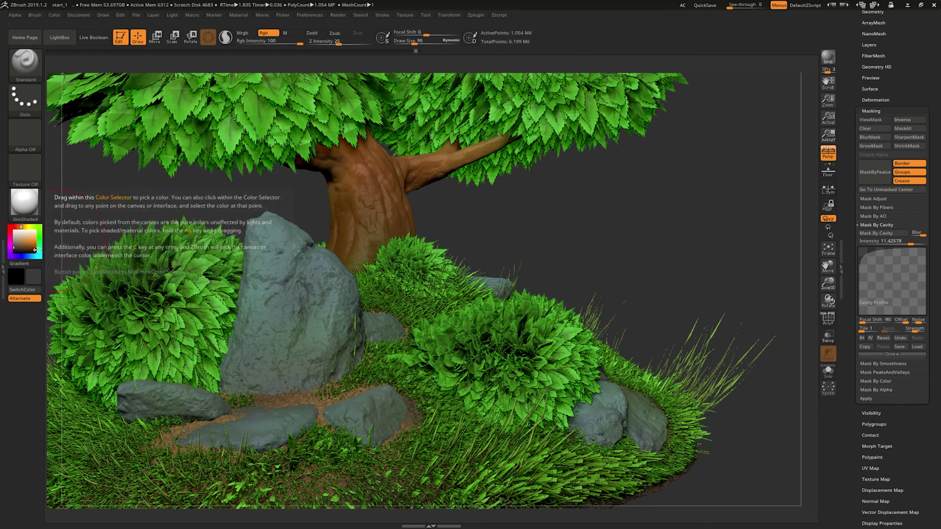
- Paint darker speckles down the large rock and onto the flat foreground rock
click(9, 227)
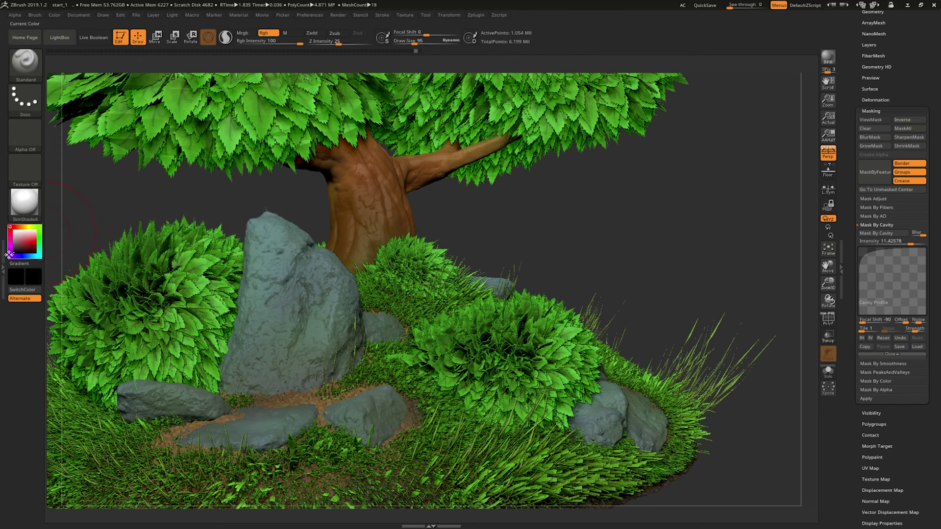
drag(302, 284, 268, 331)
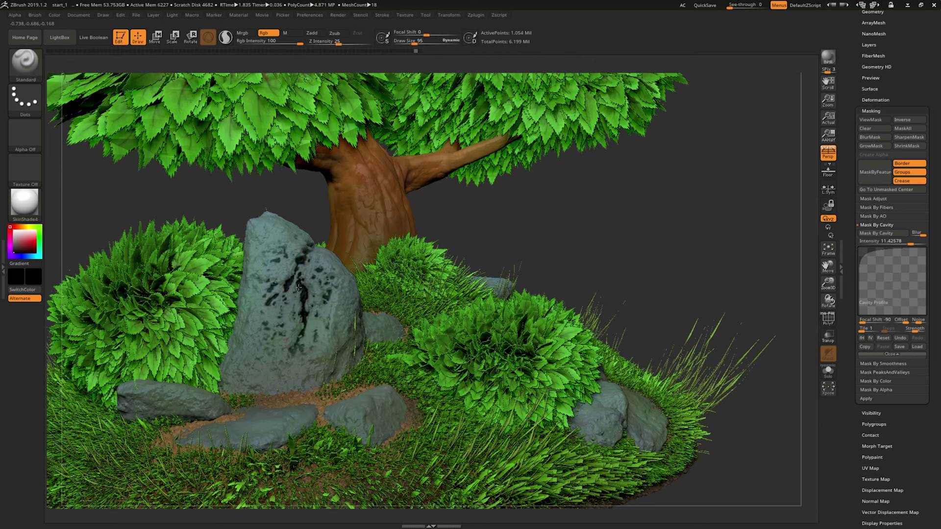
click(304, 413)
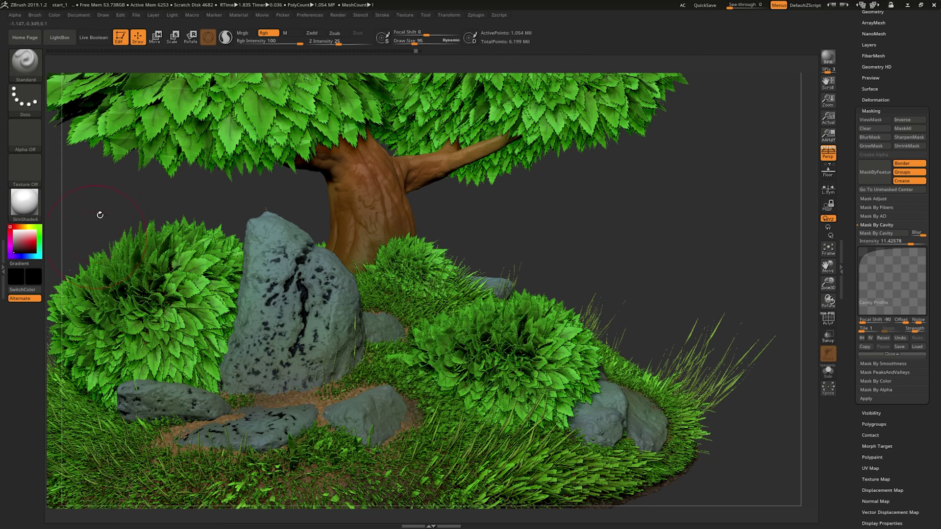
click(55, 16)
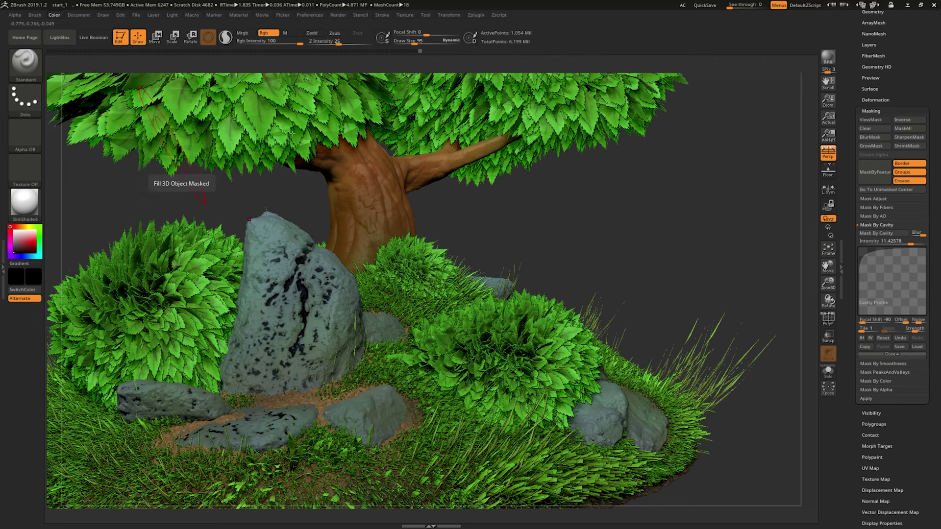
drag(677, 269, 668, 229)
- Select the rock and paint dark pitted dots onto it with an enlarged brush
key(f)
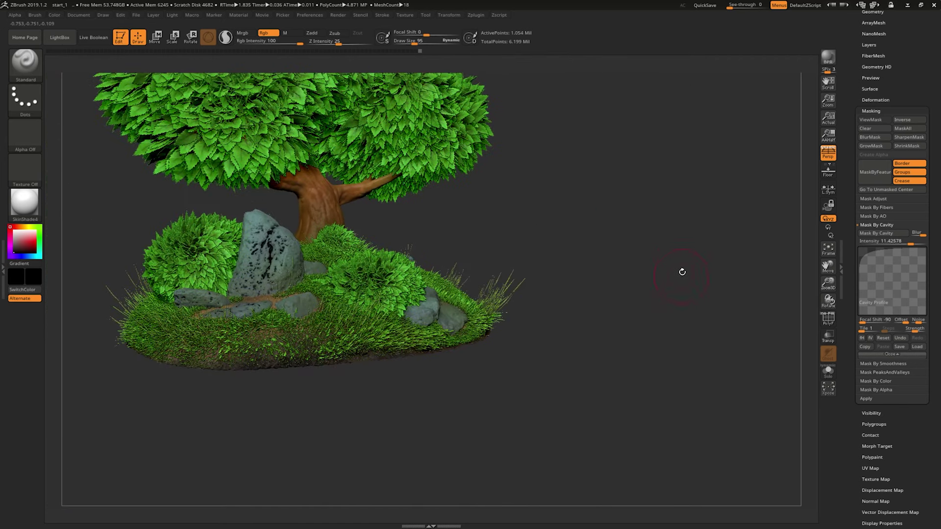
drag(681, 269, 498, 294)
key(space)
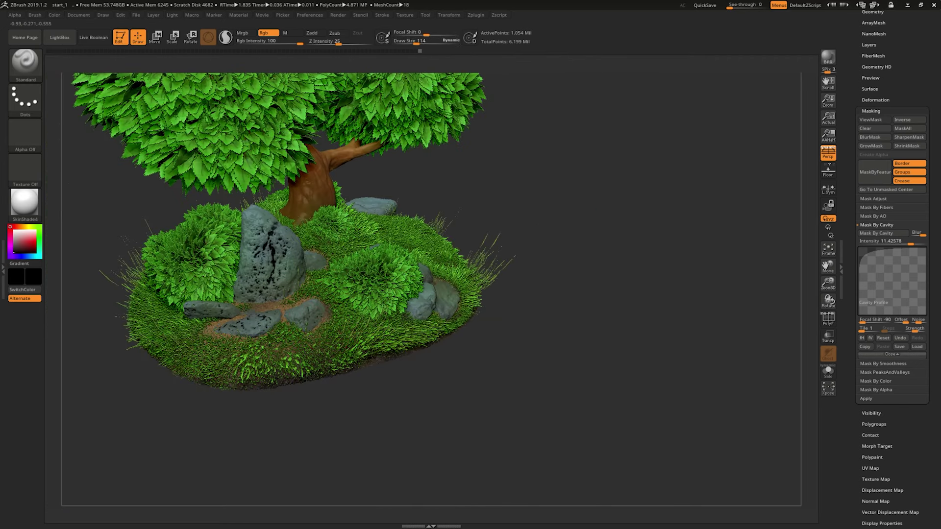
alt+click(251, 322)
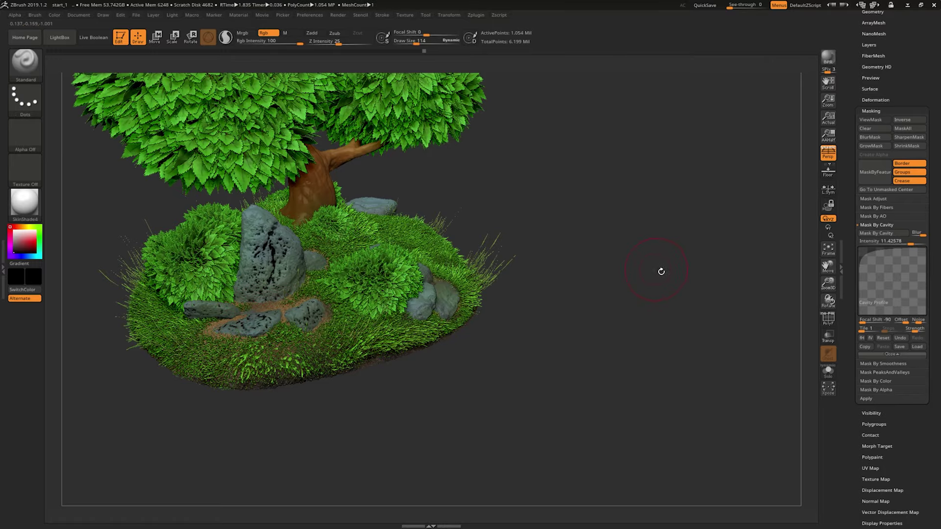
mouse_move(661, 268)
mouse_down()
mouse_move(682, 249)
mouse_move(290, 262)
mouse_up()
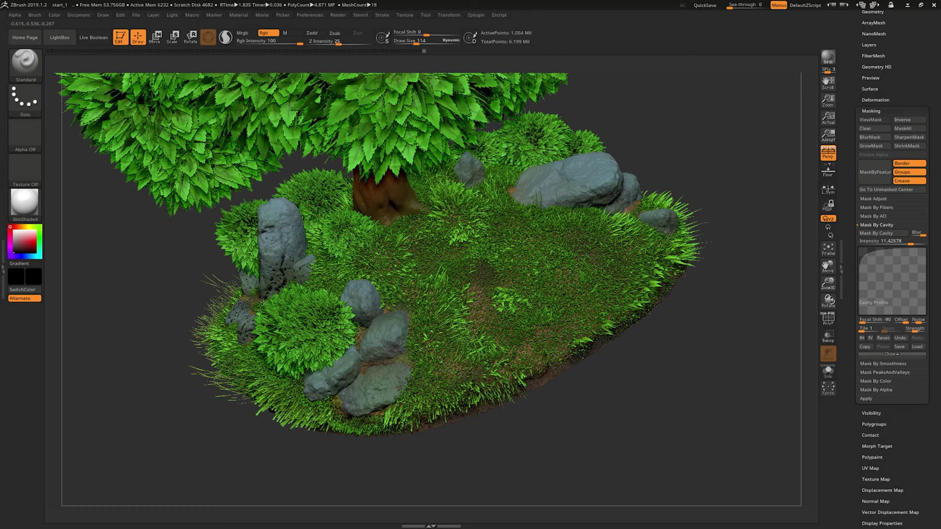
mouse_move(402, 362)
mouse_down()
mouse_move(380, 392)
mouse_move(341, 380)
mouse_up()
- Orbit around the grass island to inspect the painted rocks, then open the Layers list
mouse_move(657, 329)
mouse_down()
mouse_move(609, 384)
mouse_move(339, 261)
mouse_up()
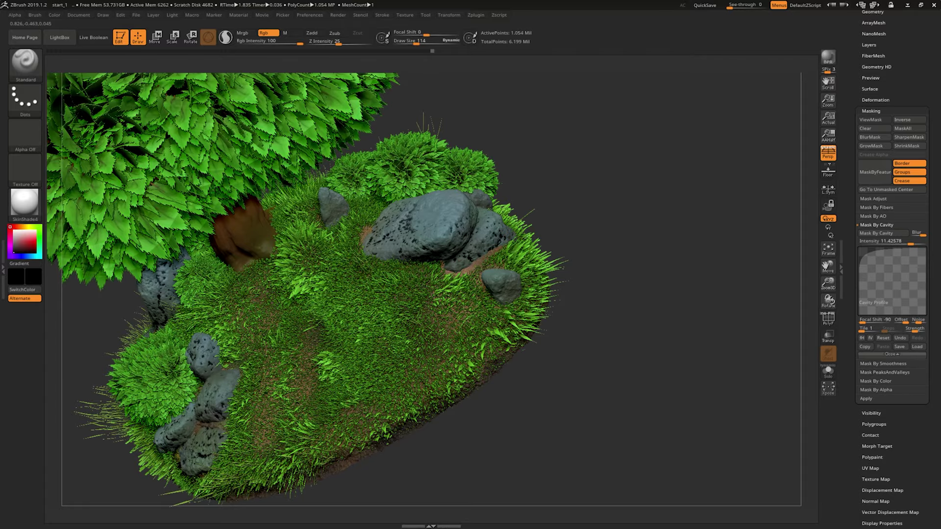
drag(646, 316, 345, 214)
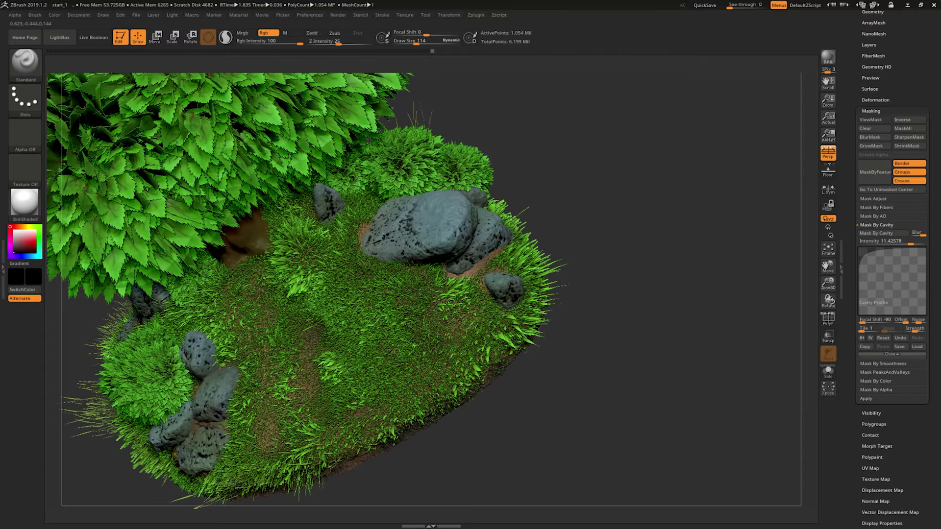
drag(690, 234, 383, 226)
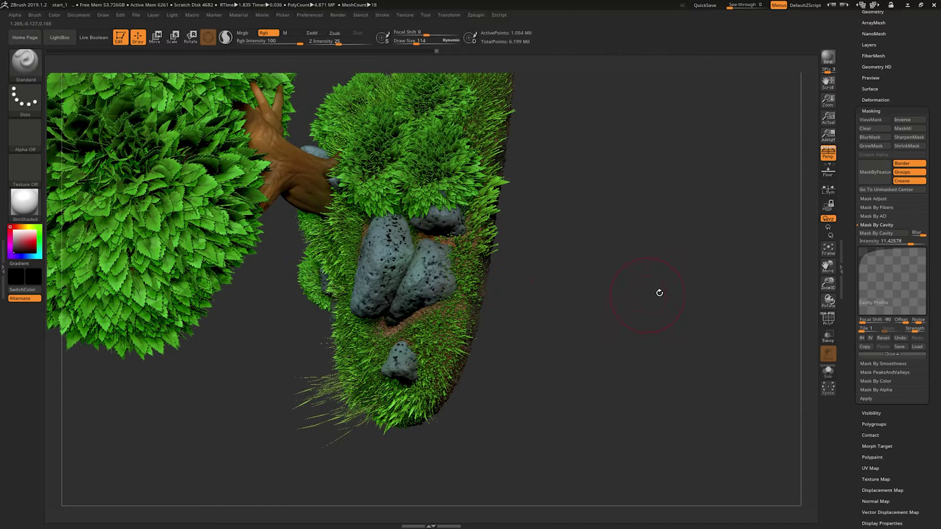
mouse_move(659, 292)
mouse_down()
mouse_move(644, 263)
mouse_move(645, 208)
mouse_move(665, 229)
mouse_move(366, 337)
mouse_up()
mouse_move(619, 292)
mouse_down()
mouse_move(666, 279)
mouse_move(625, 271)
mouse_move(696, 259)
mouse_up()
drag(848, 183, 839, 255)
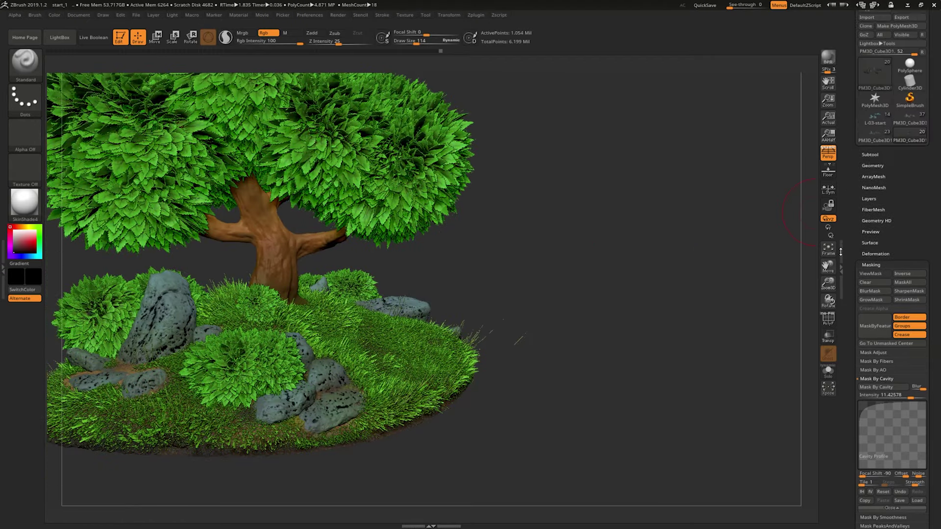
click(870, 236)
mouse_move(893, 279)
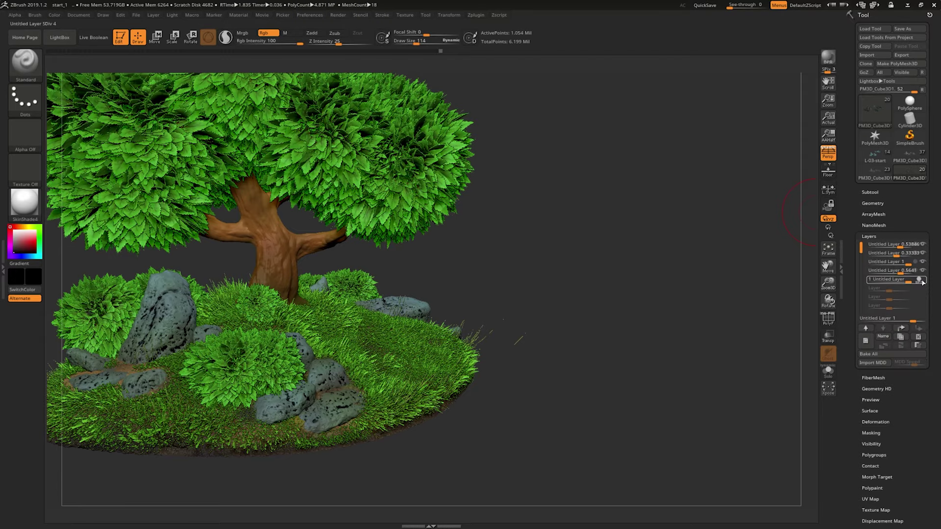
- Lower the rock-spot layer's strength and check the rocks in a BPR render close-up
drag(905, 281, 900, 281)
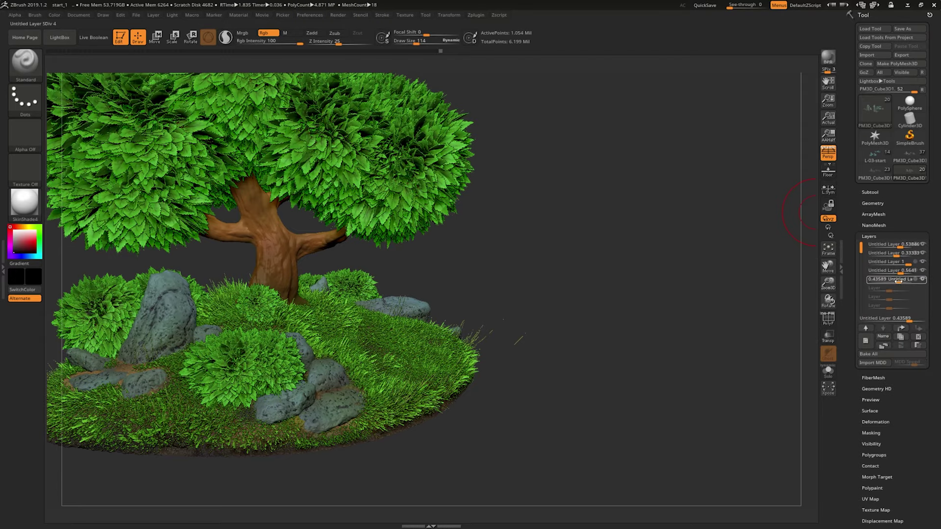
mouse_move(717, 305)
mouse_down()
mouse_move(737, 259)
mouse_move(718, 262)
mouse_move(740, 284)
mouse_move(735, 300)
mouse_move(775, 186)
mouse_up()
key(shift+r)
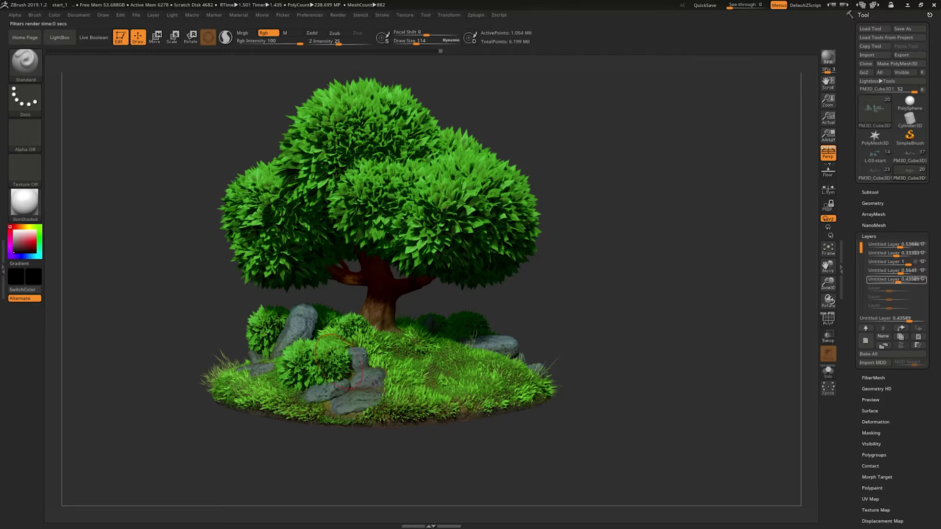
mouse_move(691, 309)
mouse_down()
mouse_move(670, 319)
mouse_move(677, 284)
mouse_move(401, 379)
mouse_up()
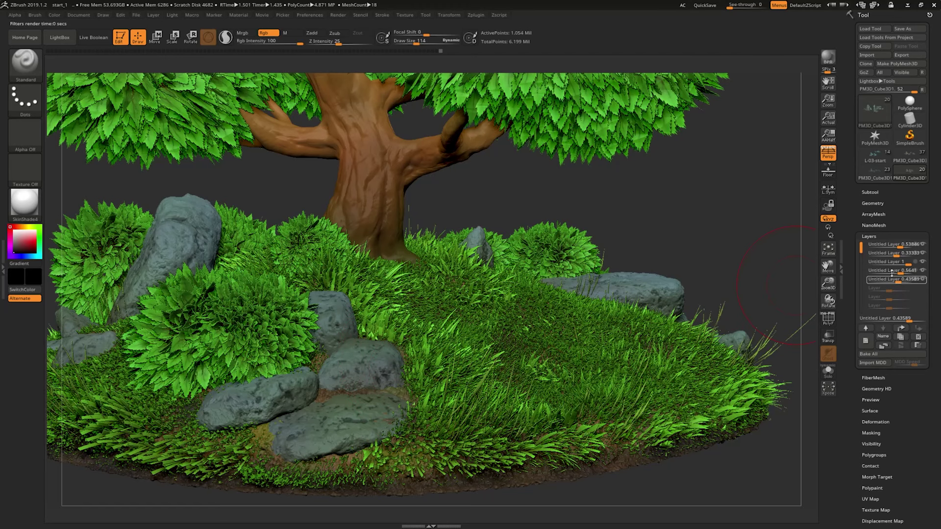
drag(897, 281, 927, 281)
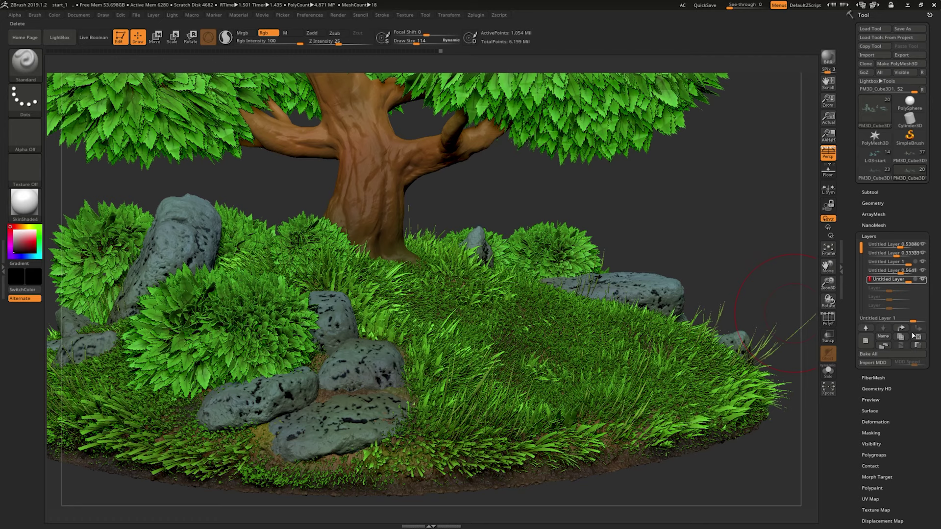
- Take an annotated screen capture of the rock close-up
key(Print)
mouse_move(119, 161)
mouse_down()
mouse_move(330, 327)
mouse_move(940, 470)
mouse_up()
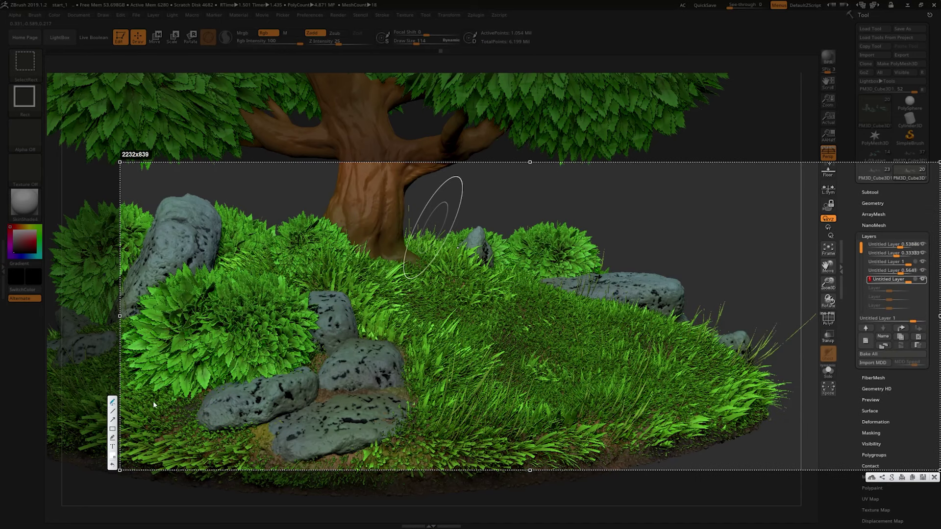
key(ctrl+c)
drag(901, 380, 914, 351)
key(ctrl+c)
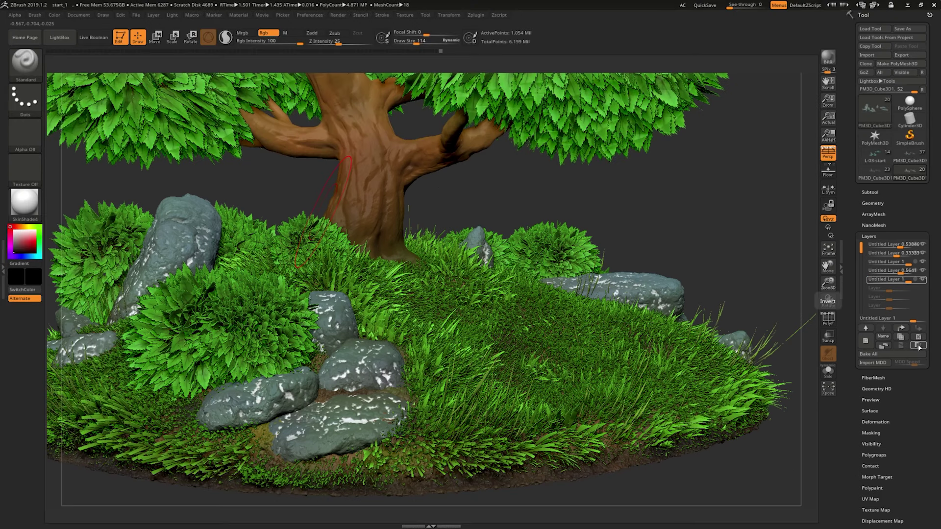
- Settle the layer at about 0.128 strength, reframe the whole tree, and render a shadowed BPR preview
drag(910, 281, 877, 281)
key(f)
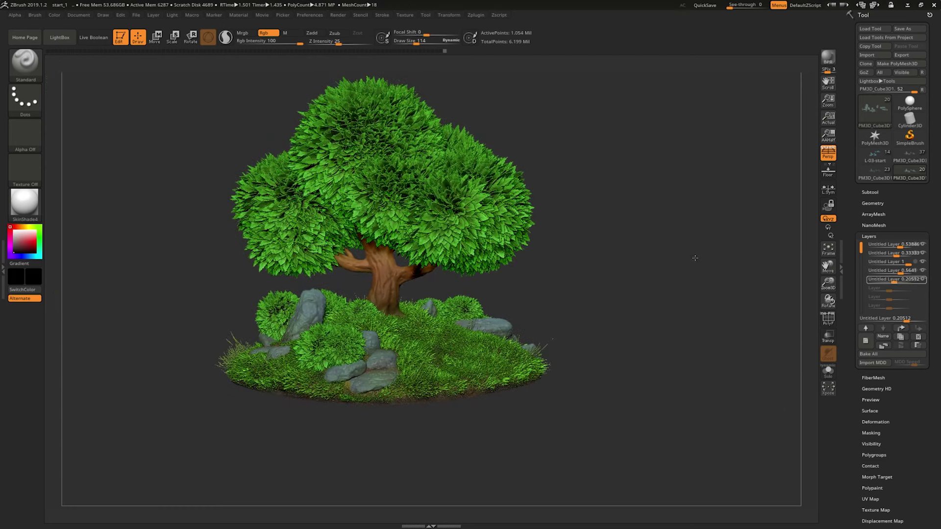
mouse_move(679, 258)
mouse_down()
mouse_move(721, 256)
mouse_move(706, 260)
mouse_up()
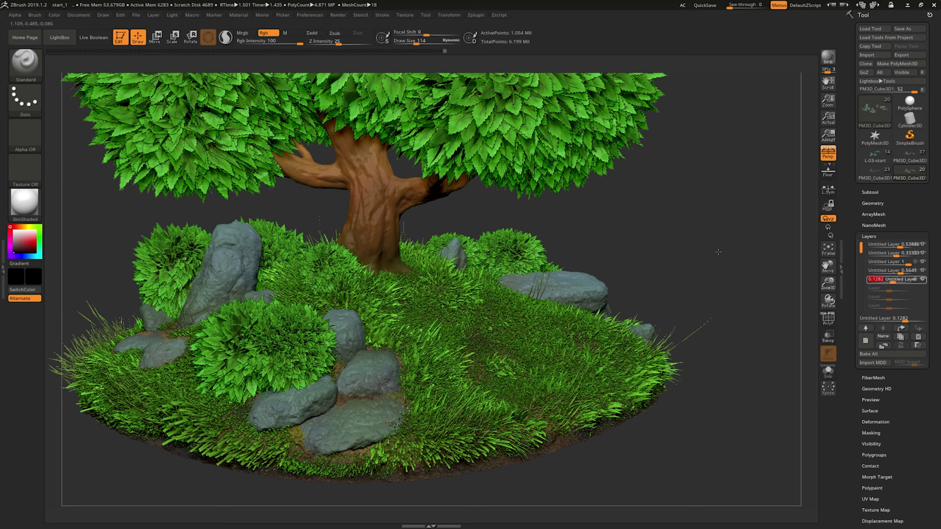
mouse_move(718, 251)
alt+mouse_down()
mouse_move(692, 242)
mouse_move(722, 195)
alt+mouse_up()
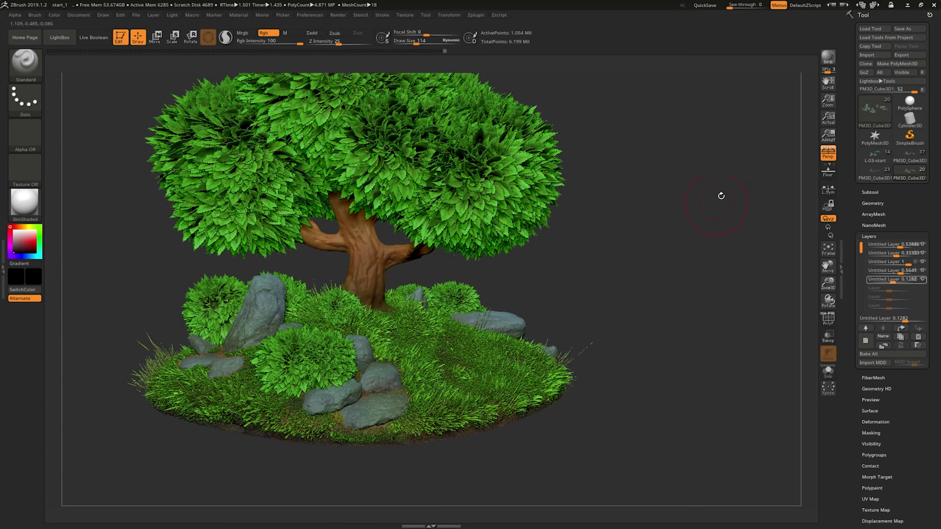
click(829, 58)
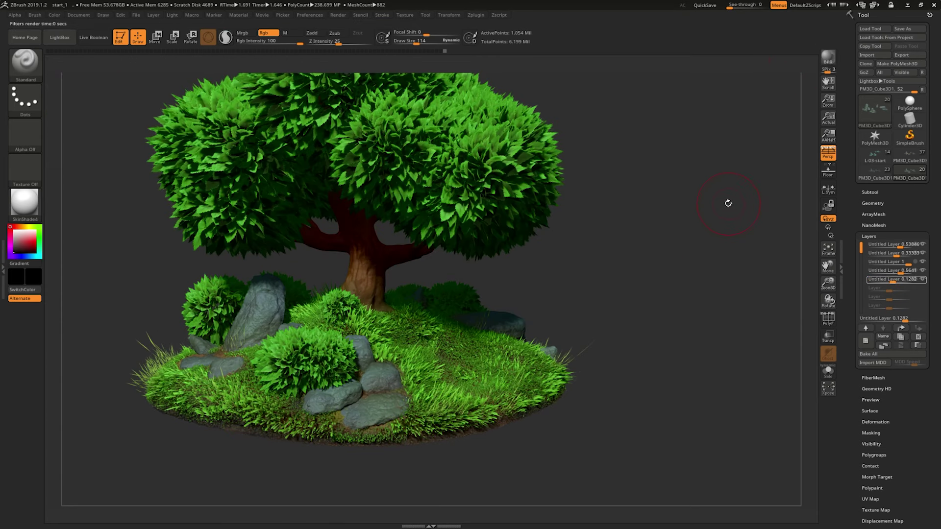
- Add a new empty layer and expand the Tool > Masking settings
drag(732, 309, 762, 321)
click(866, 340)
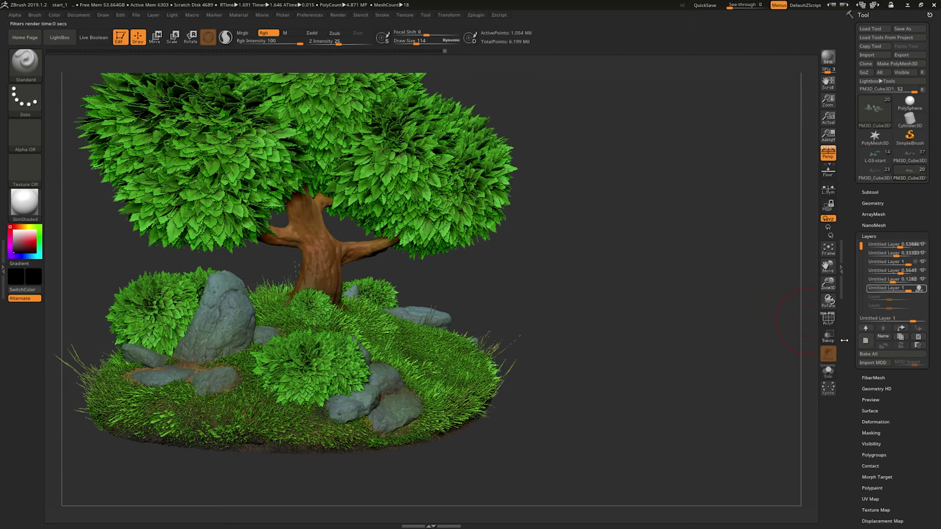
scroll(843, 272, down, 5)
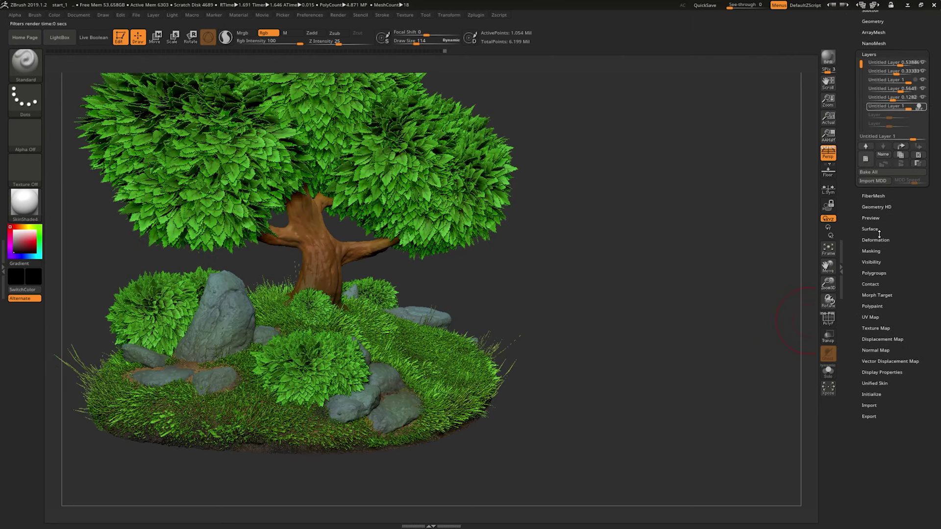
click(880, 250)
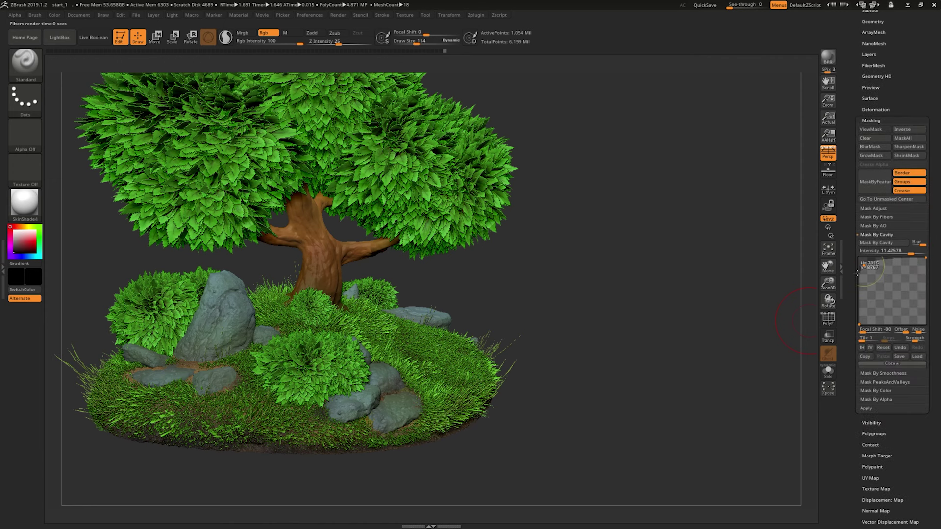
click(881, 236)
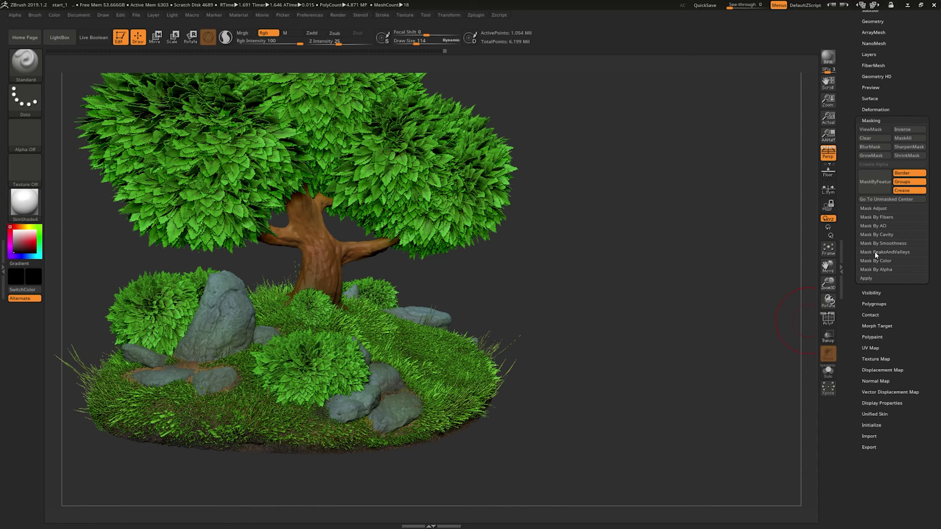
click(882, 251)
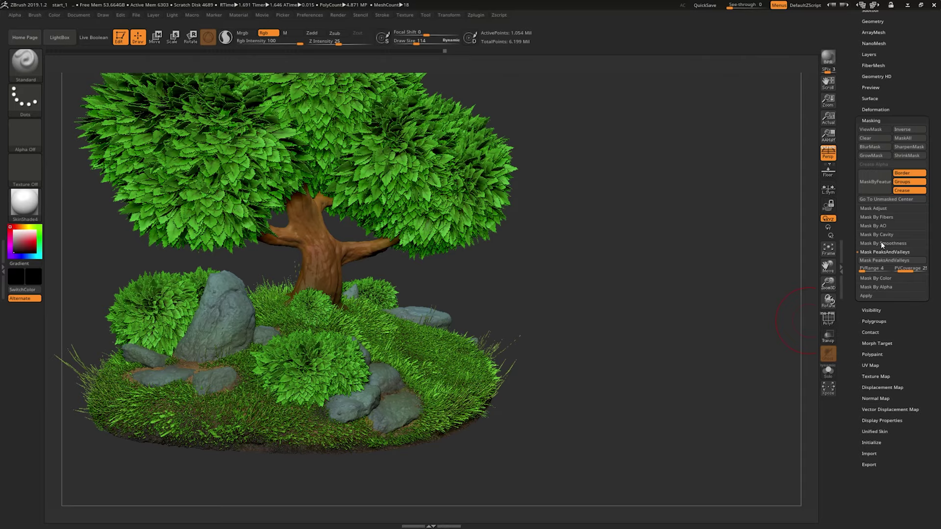
click(880, 243)
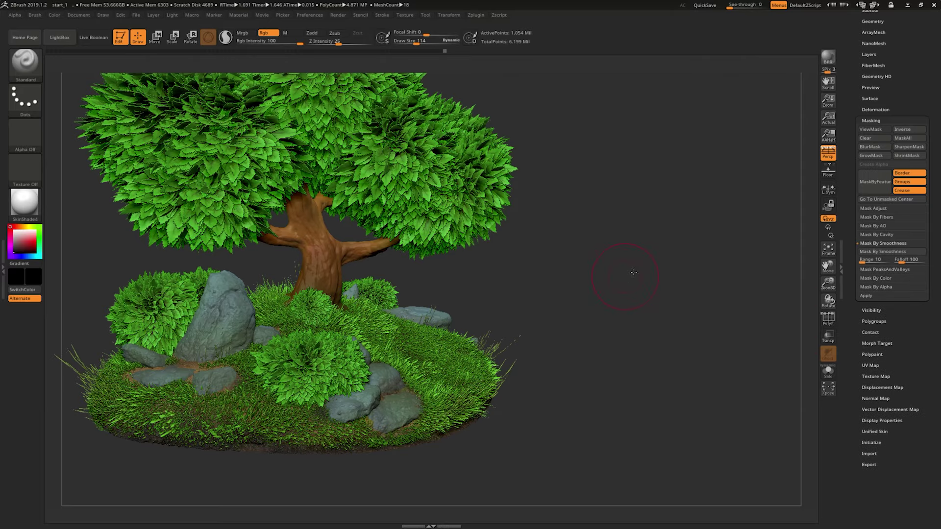
- Try a mask by smoothness (falloff 139, range 156), invert it, then hide the mask
mouse_move(634, 272)
mouse_down()
mouse_move(669, 257)
mouse_move(672, 266)
mouse_up()
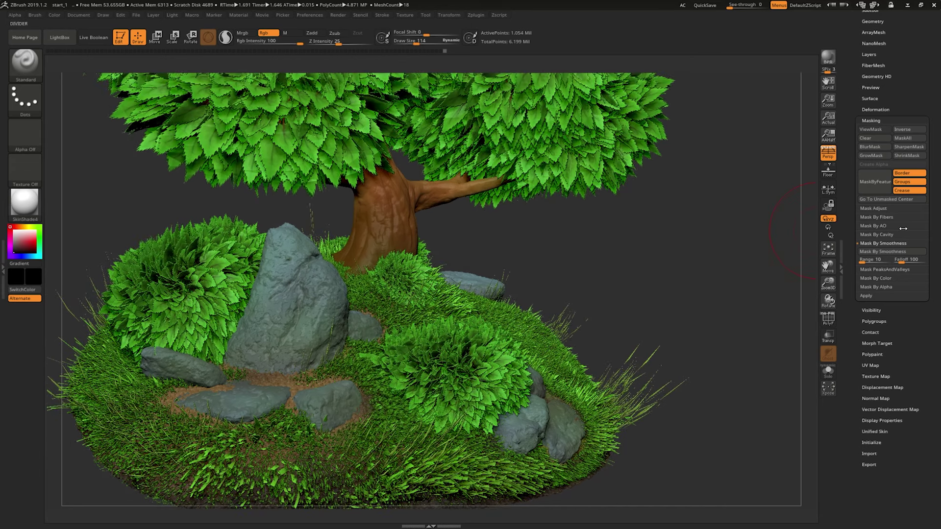
click(883, 252)
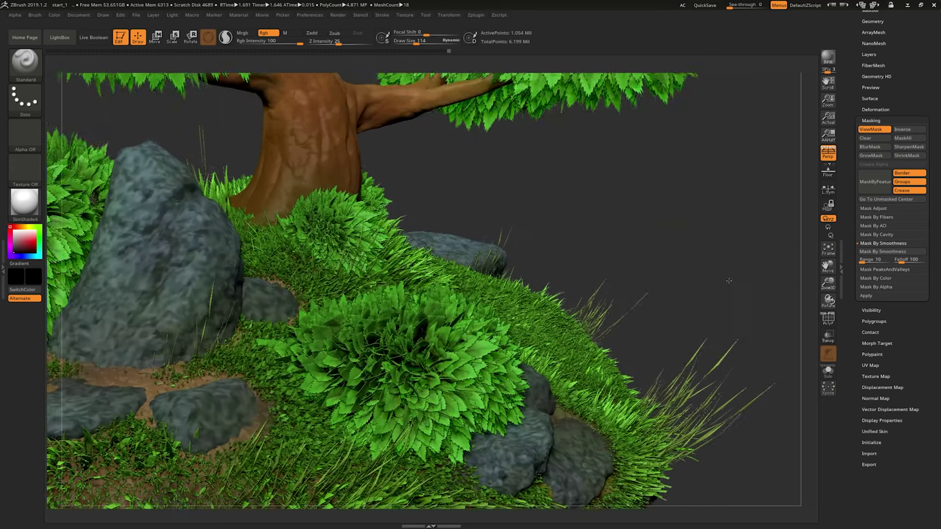
mouse_move(694, 269)
mouse_down()
mouse_move(687, 246)
mouse_move(710, 239)
mouse_move(696, 266)
mouse_move(683, 219)
mouse_move(725, 240)
mouse_move(451, 259)
mouse_up()
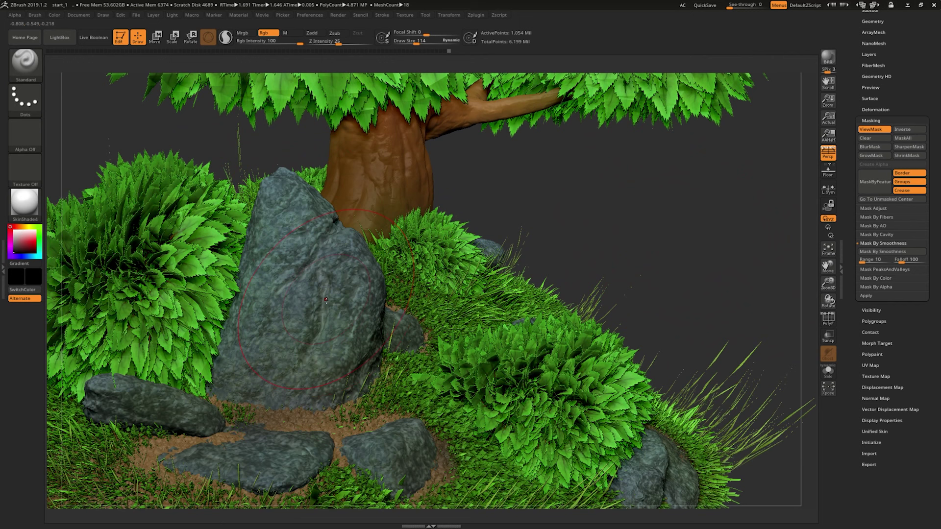
drag(901, 261, 870, 261)
click(882, 252)
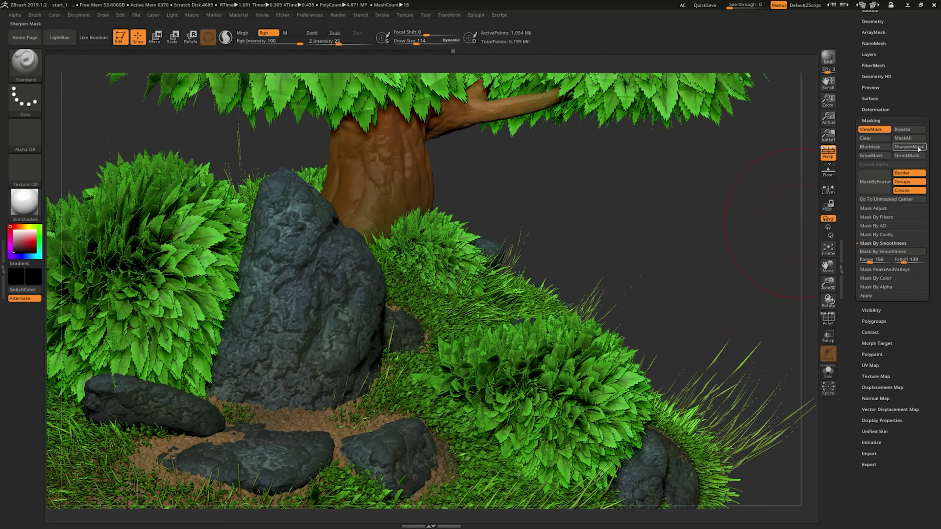
click(906, 130)
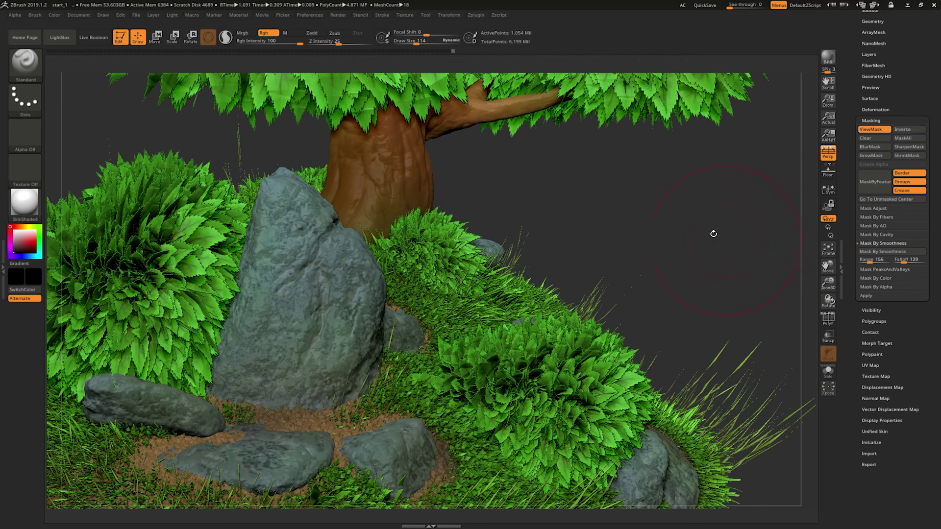
key(ctrl+h)
- Mask the rocks by peaks and valleys, invert, and reapply at range 23, coverage 31
click(877, 269)
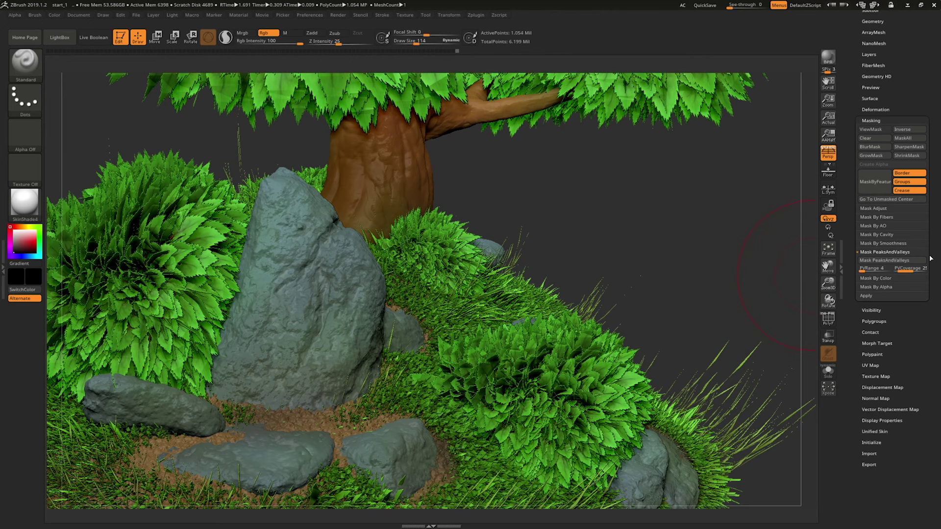
click(891, 261)
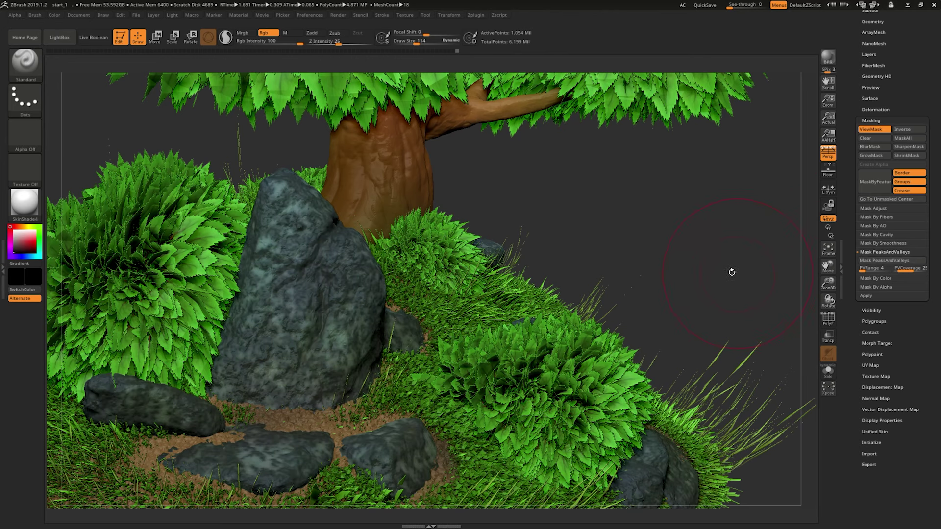
drag(733, 271, 697, 249)
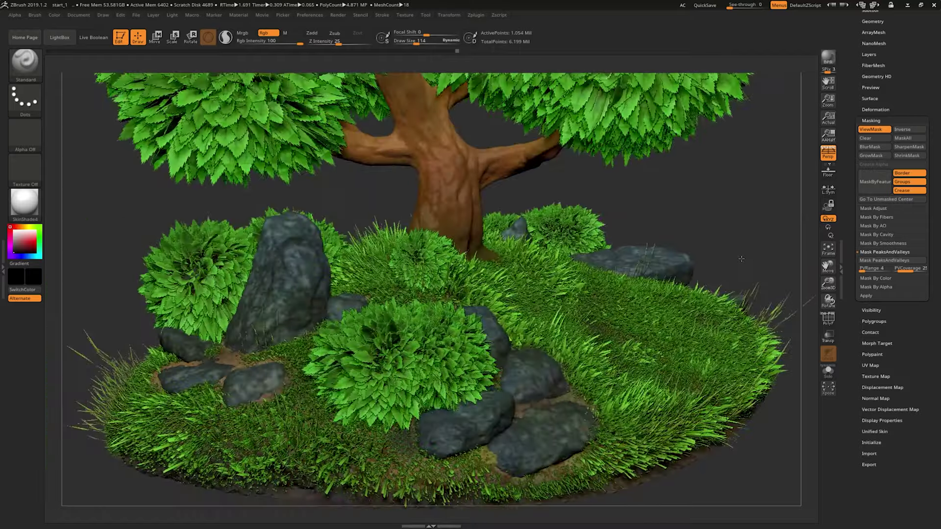
mouse_move(764, 279)
mouse_down()
mouse_move(755, 230)
mouse_move(674, 215)
mouse_move(724, 235)
mouse_move(694, 236)
mouse_up()
click(902, 130)
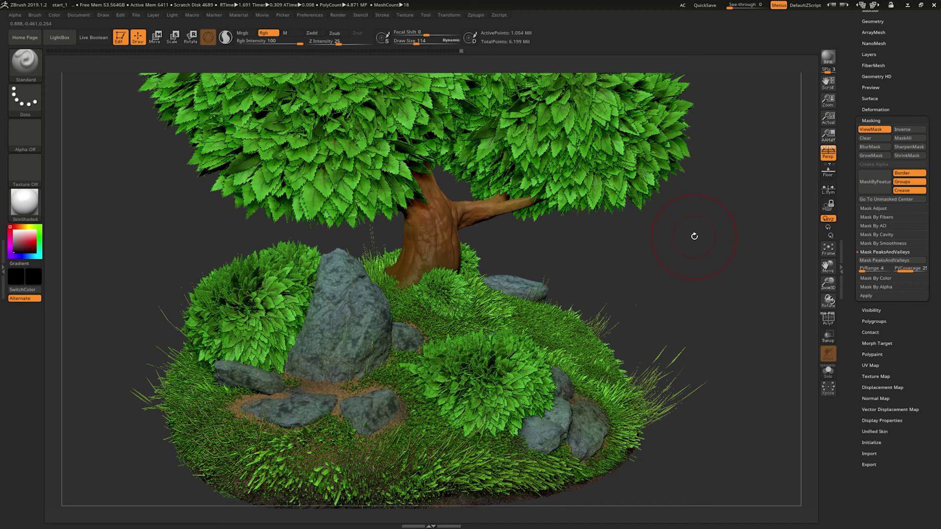
drag(904, 269, 872, 268)
click(884, 261)
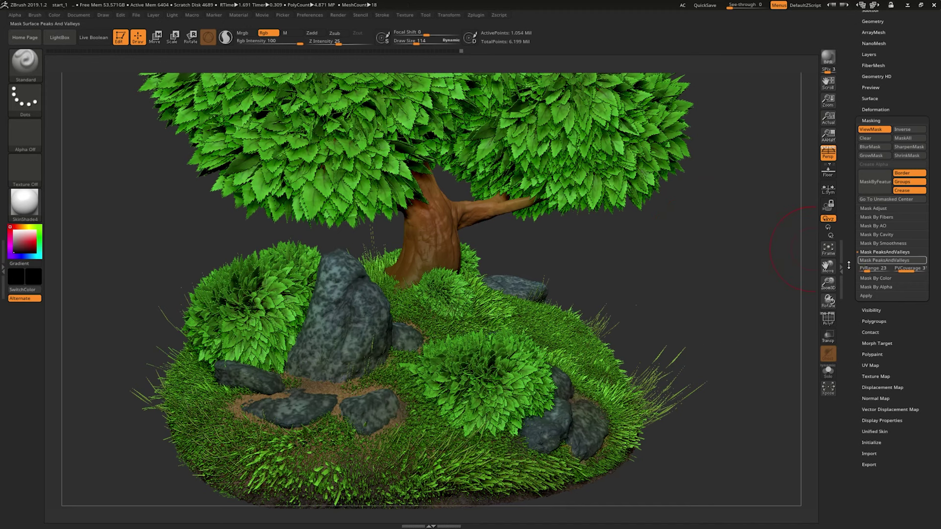
mouse_move(723, 280)
mouse_down()
mouse_move(696, 272)
mouse_move(735, 260)
mouse_up()
scroll(846, 263, up, 5)
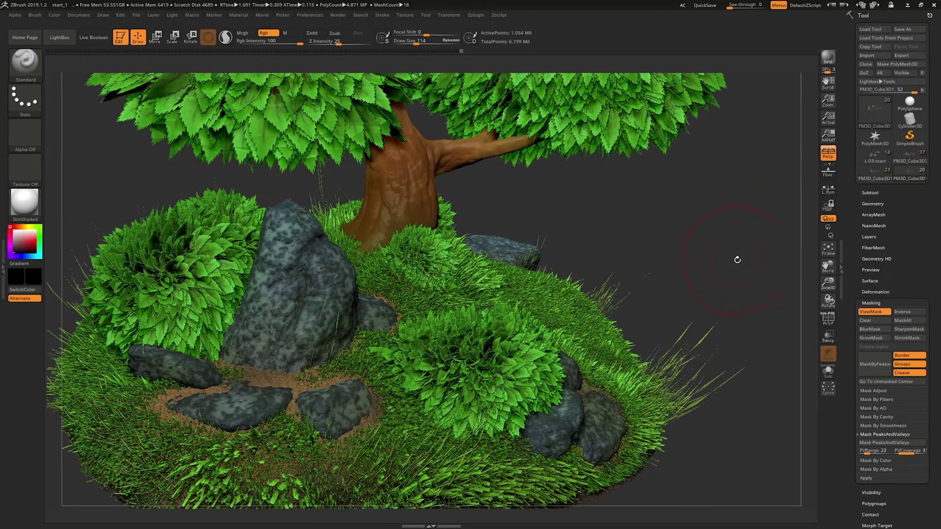
- Invert the mask and polypaint dark grey over the central, lower, top and right rocks
click(905, 316)
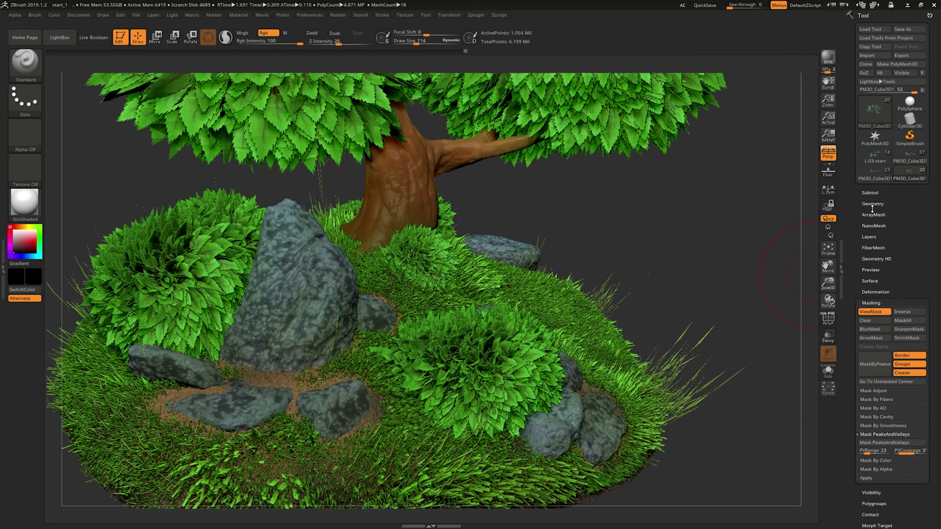
click(869, 237)
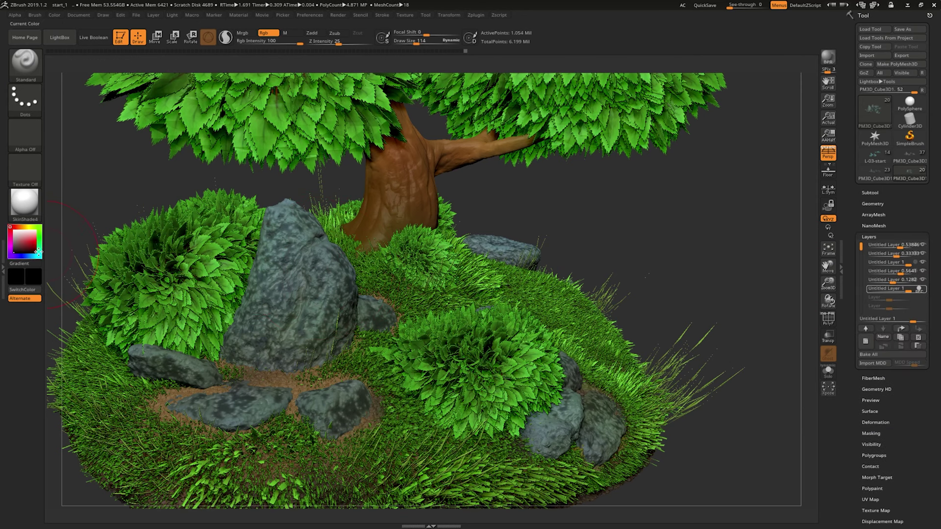
drag(14, 225, 8, 256)
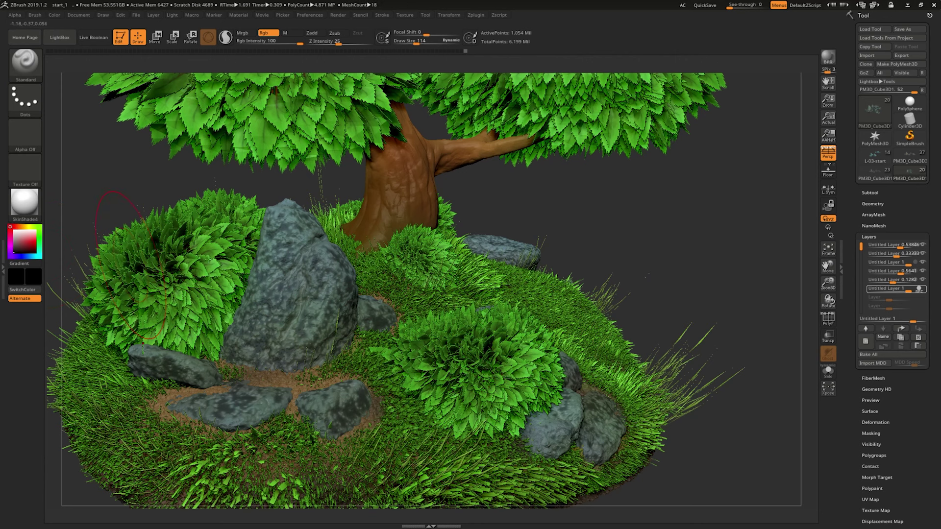
mouse_move(265, 299)
mouse_down()
mouse_move(304, 260)
mouse_move(299, 211)
mouse_up()
drag(260, 343, 339, 294)
drag(304, 353, 197, 407)
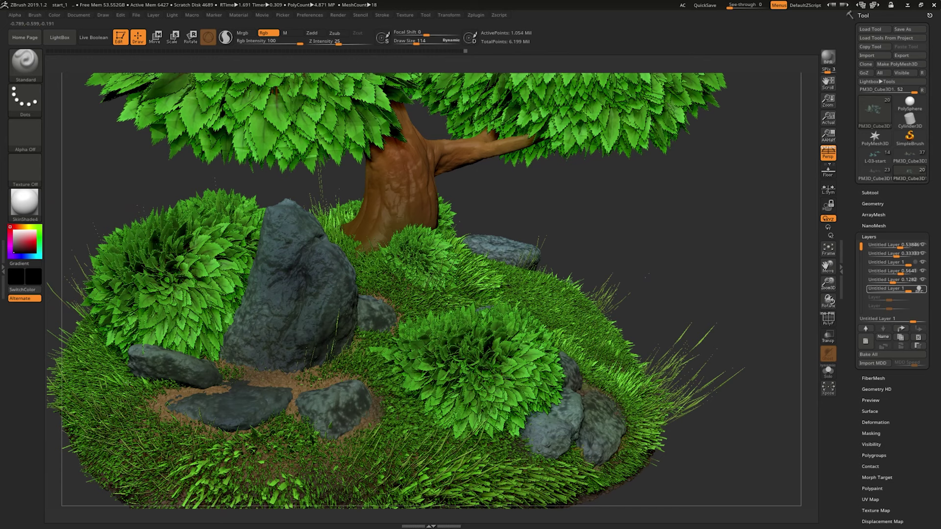
drag(132, 358, 353, 417)
mouse_move(720, 342)
mouse_down()
mouse_move(681, 333)
mouse_move(662, 299)
mouse_up()
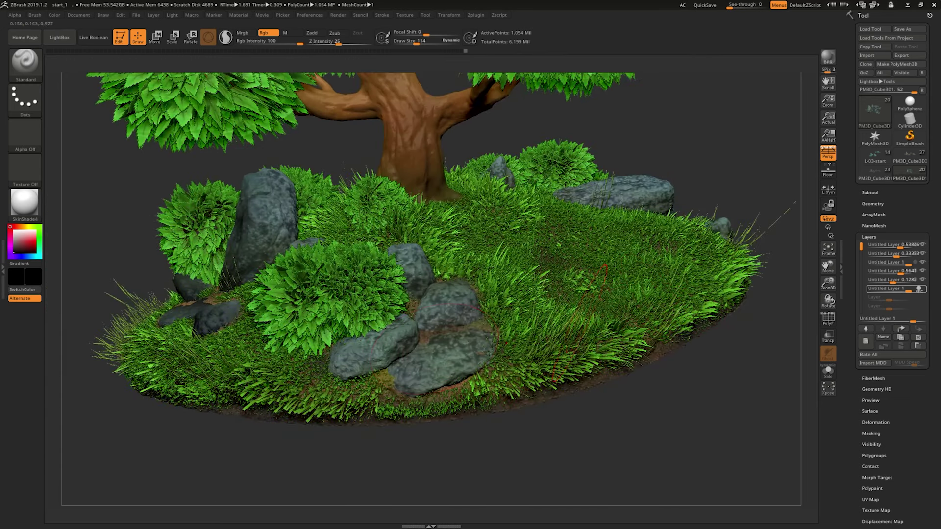
mouse_move(427, 362)
mouse_down()
mouse_move(476, 388)
mouse_move(338, 372)
mouse_move(378, 333)
mouse_up()
drag(441, 304, 481, 343)
mouse_move(402, 255)
mouse_down()
mouse_move(413, 271)
mouse_move(422, 255)
mouse_up()
drag(657, 196, 559, 193)
drag(496, 164, 510, 182)
mouse_move(686, 392)
mouse_down()
mouse_move(547, 405)
mouse_move(557, 353)
mouse_up()
- Sample green tones and paint green strokes onto the flat rock
mouse_move(677, 231)
mouse_down()
mouse_move(493, 242)
mouse_move(441, 236)
mouse_up()
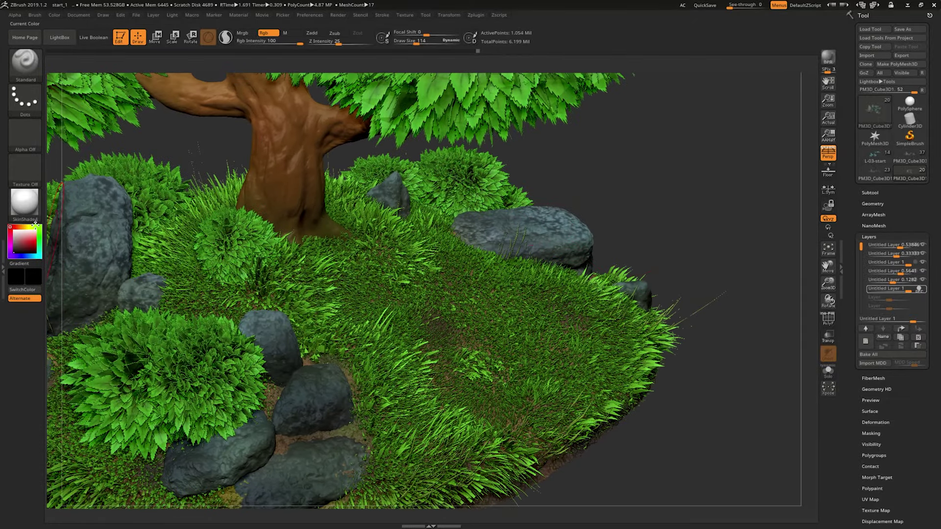
click(36, 226)
drag(37, 226, 96, 292)
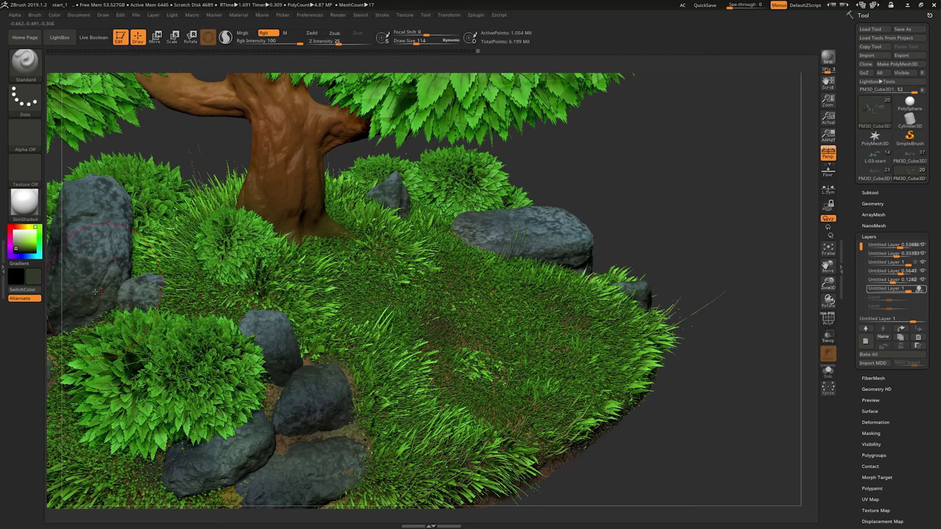
drag(629, 243, 663, 239)
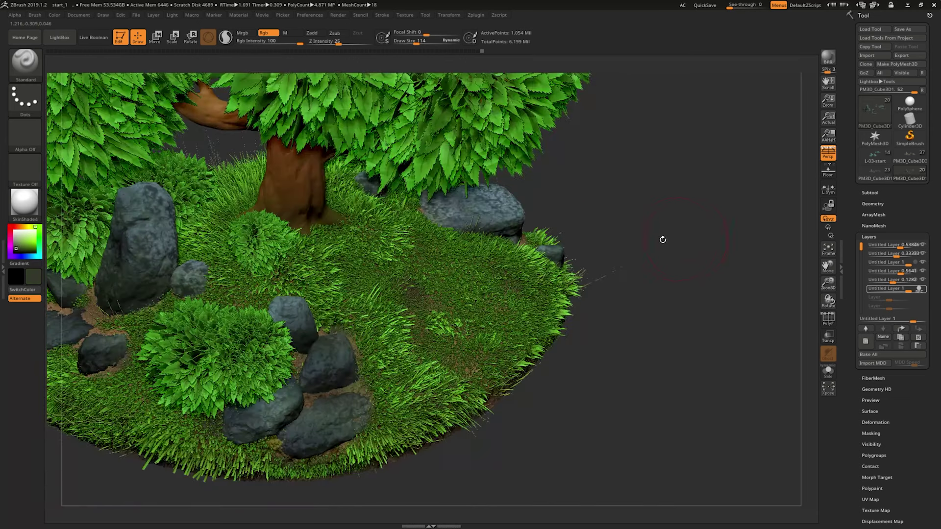
drag(637, 294, 662, 294)
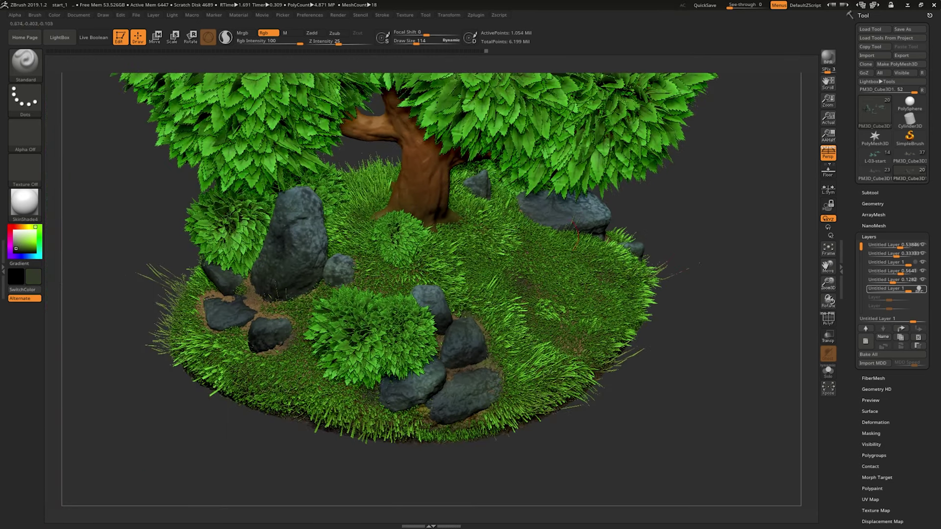
drag(23, 244, 279, 291)
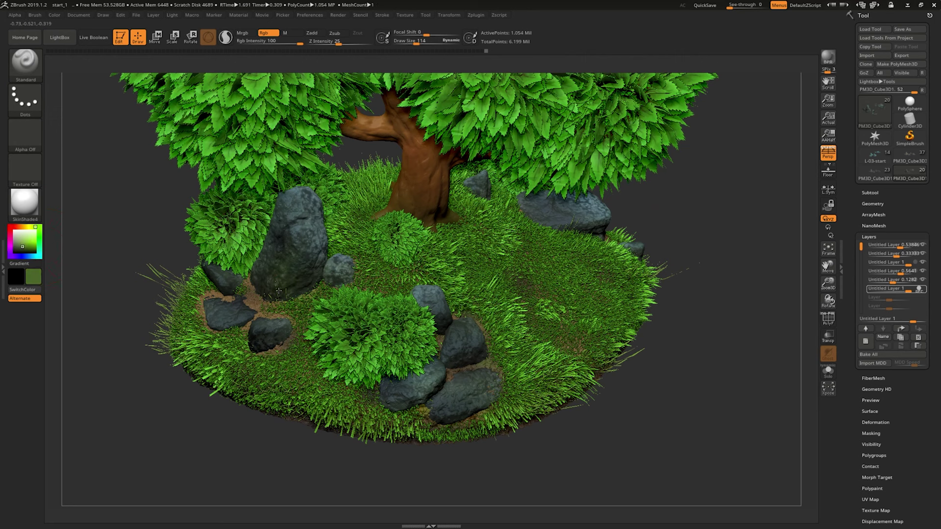
drag(169, 326, 348, 287)
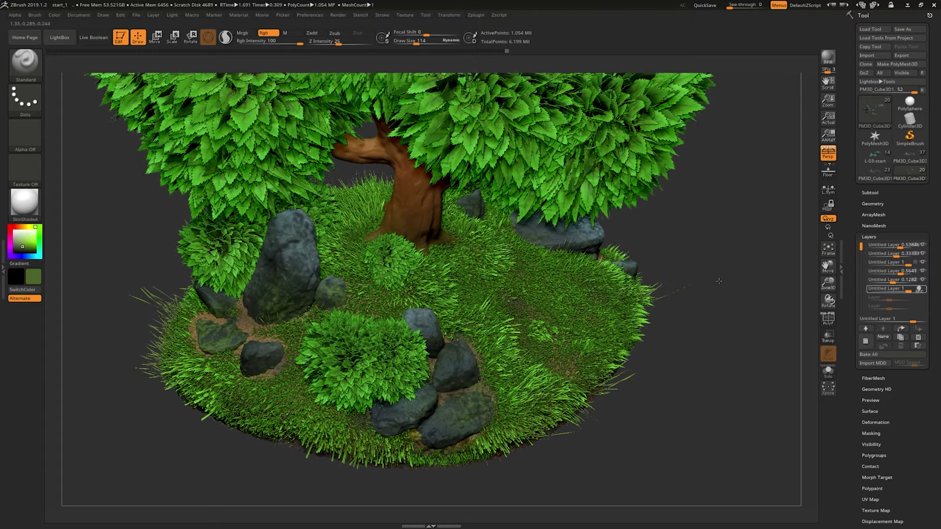
mouse_move(715, 288)
mouse_down()
mouse_move(703, 258)
mouse_move(727, 265)
mouse_move(719, 264)
mouse_up()
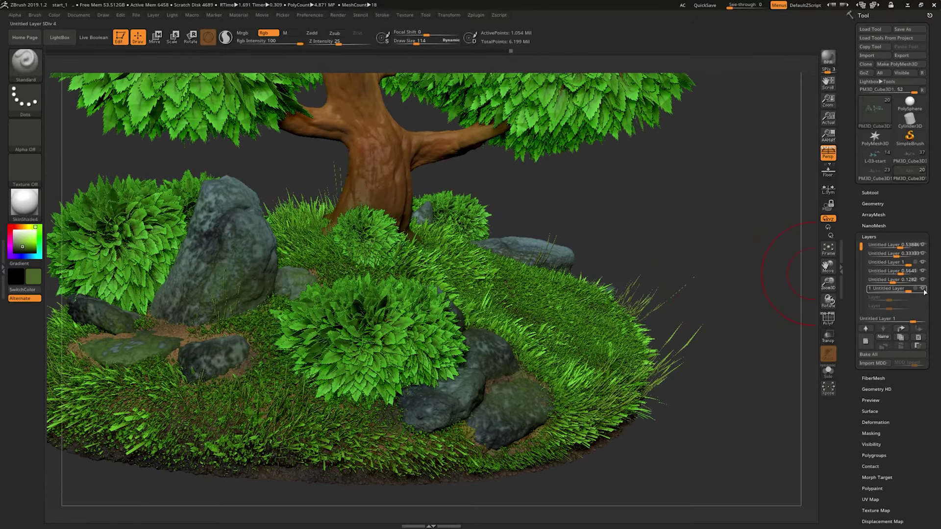
mouse_move(890, 288)
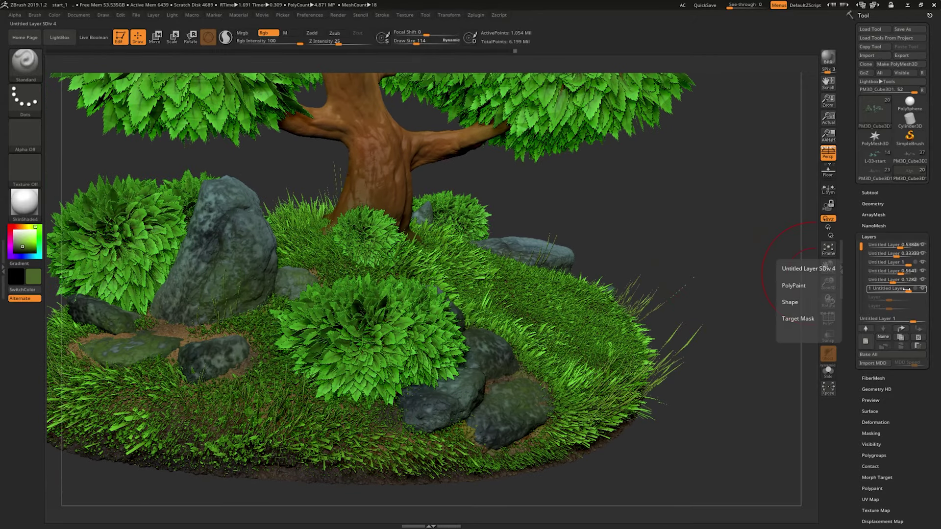
- Test the rock paint layer's strength, settling it at 0.20512
drag(907, 288, 899, 290)
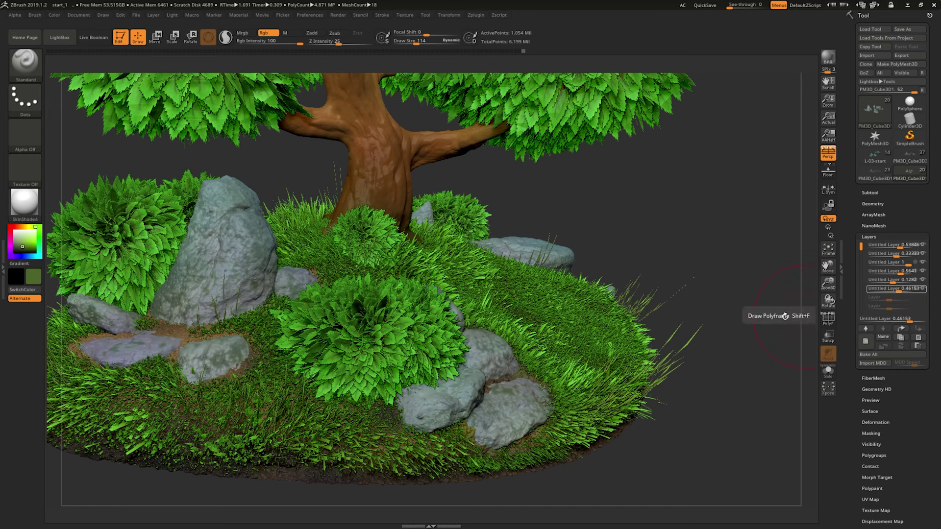
drag(784, 313, 761, 322)
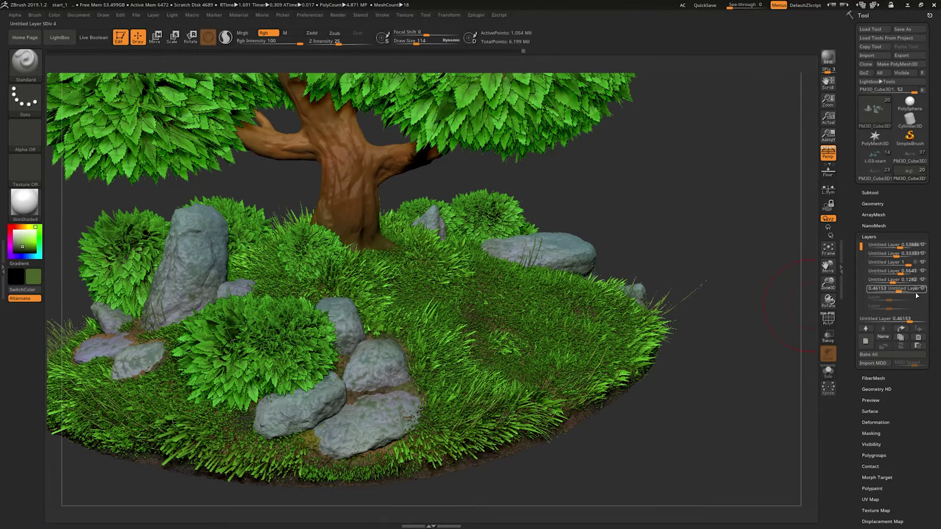
mouse_move(912, 289)
mouse_down()
mouse_move(891, 290)
mouse_move(909, 290)
mouse_up()
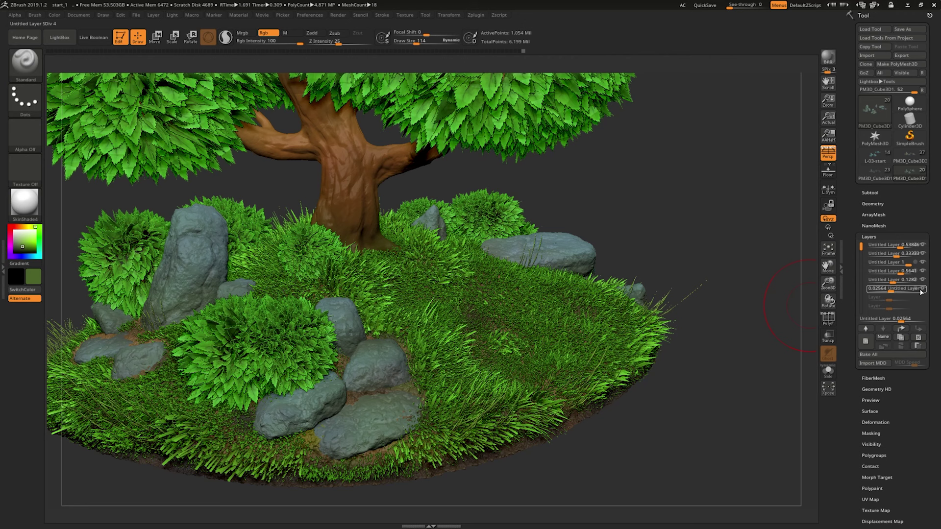
drag(890, 290, 893, 289)
click(916, 345)
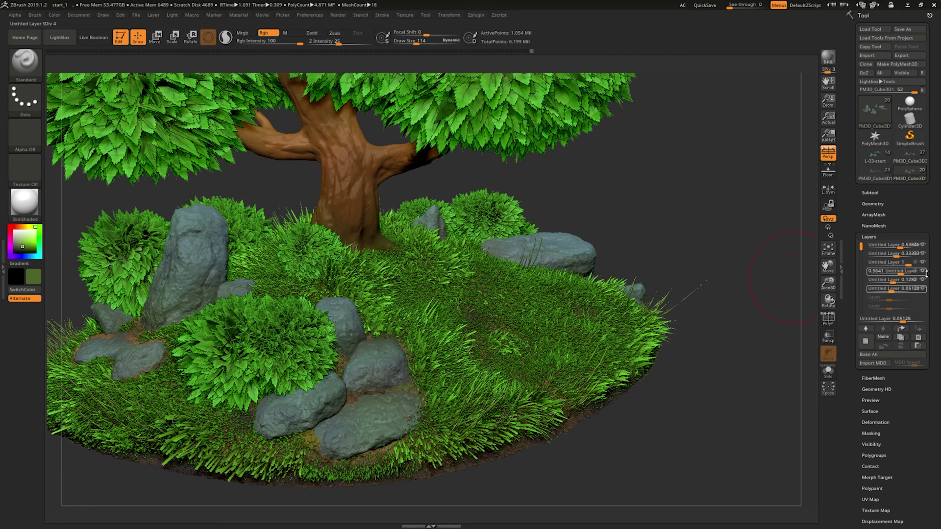
mouse_move(743, 308)
mouse_down()
mouse_move(698, 275)
mouse_move(687, 315)
mouse_move(683, 305)
mouse_move(695, 319)
mouse_up()
- Render a BPR preview and switch to the PM3D_Cylinder3D2 tree subtool
key(shift+r)
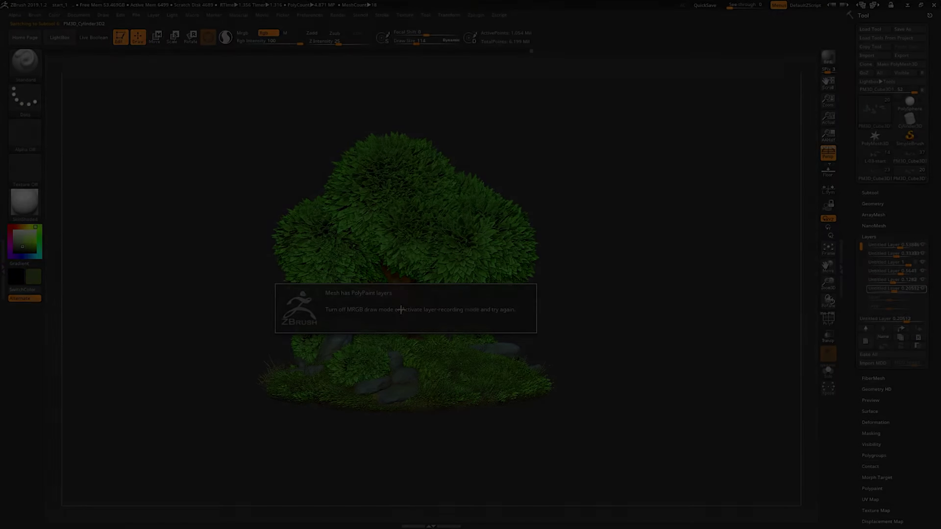
mouse_move(699, 114)
mouse_down()
mouse_move(677, 288)
mouse_move(666, 263)
mouse_move(436, 278)
mouse_up()
alt+drag(712, 265, 686, 286)
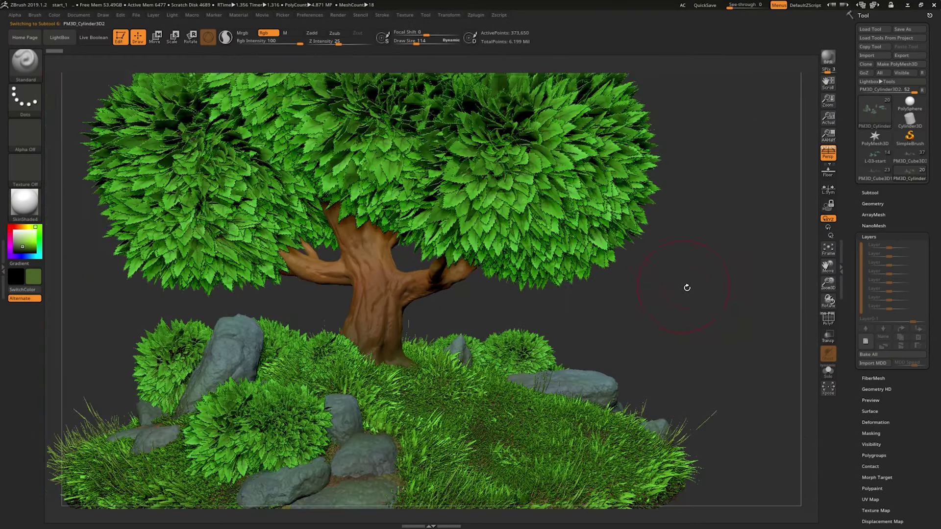
- Add a new layer to this subtool and expand the Mask By AO settings
click(862, 344)
scroll(904, 263, down, 5)
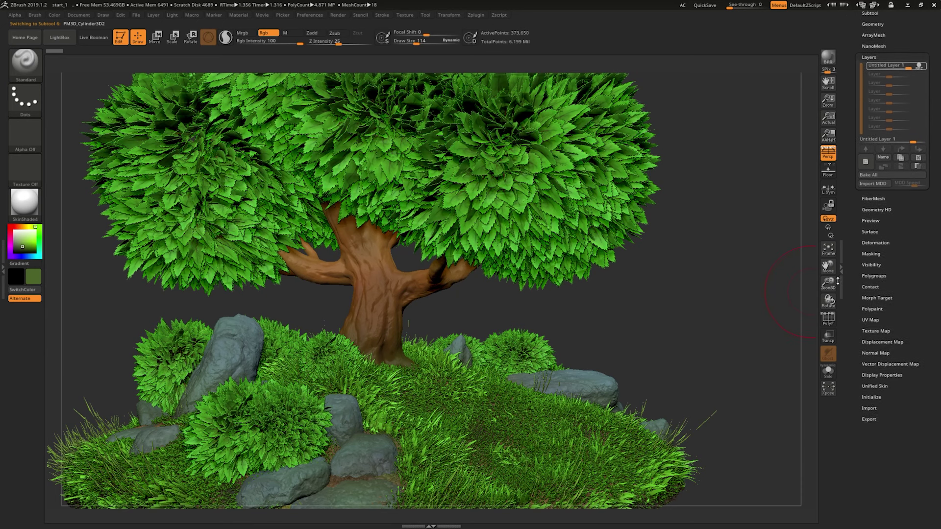
click(876, 224)
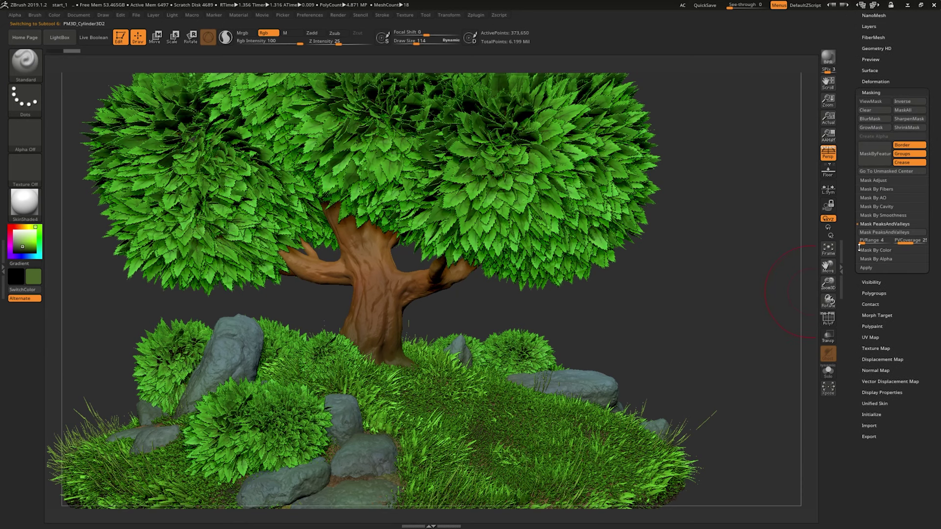
click(895, 299)
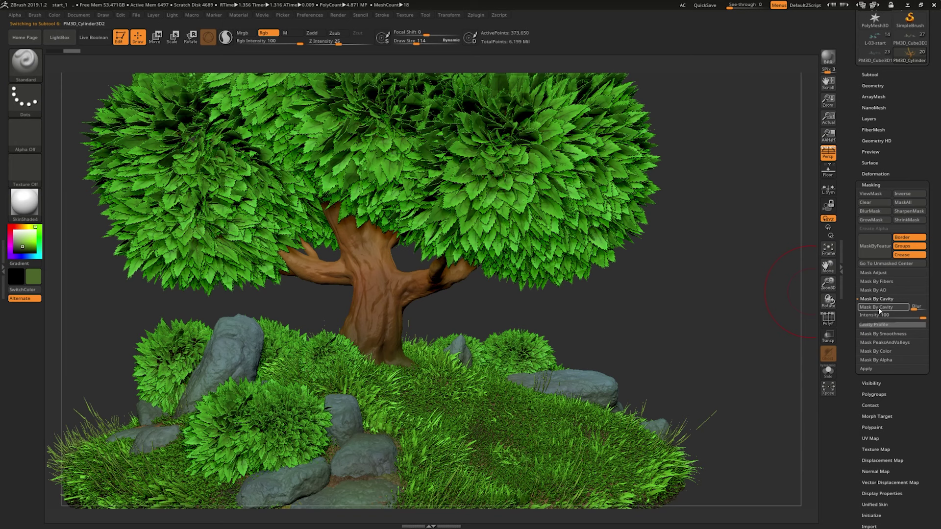
click(875, 292)
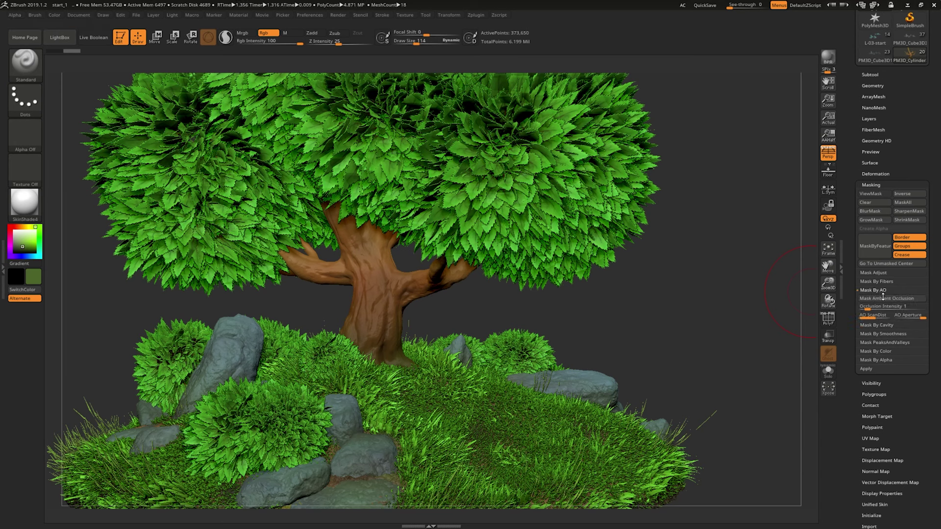
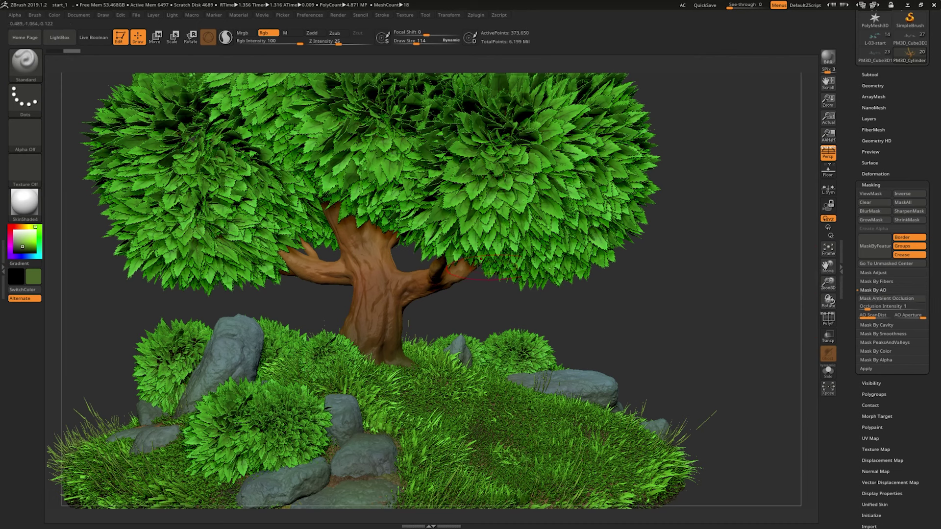
- Mask the model by smoothness and invert the mask onto the trunk
click(872, 290)
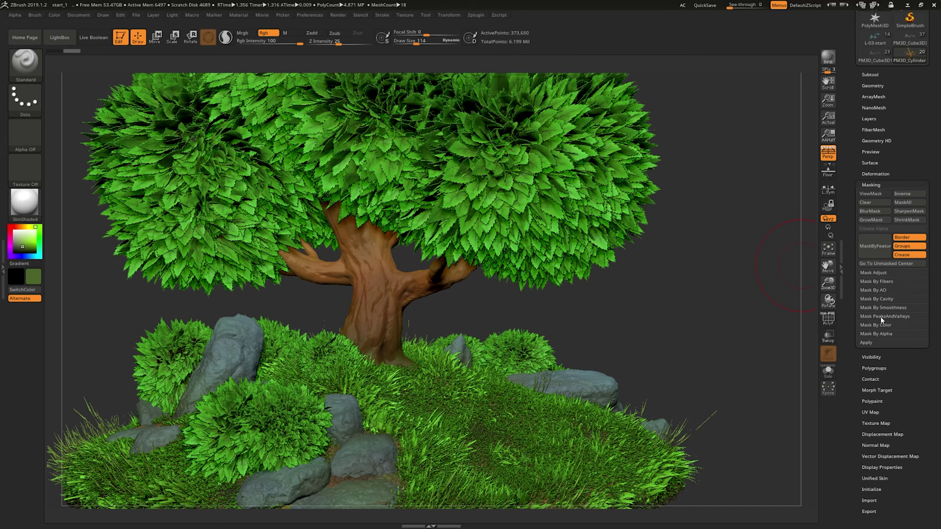
click(882, 307)
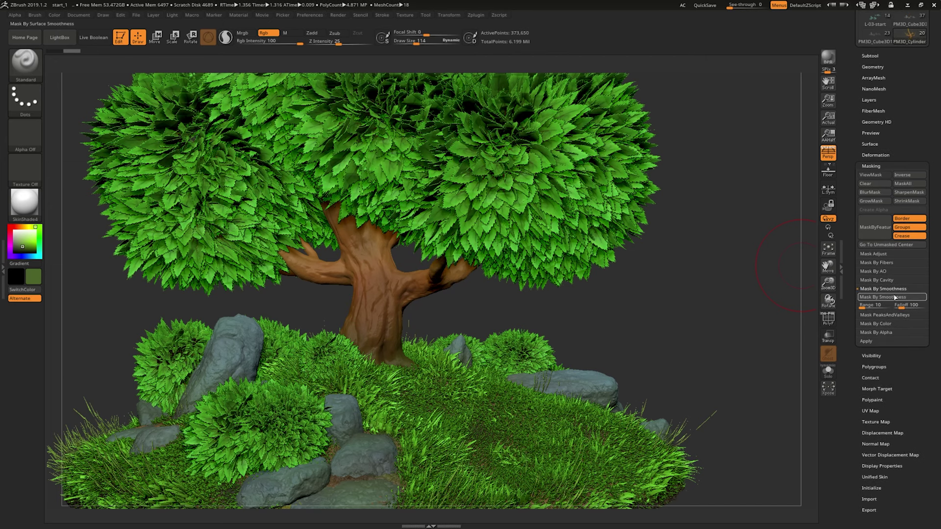
click(885, 298)
ctrl+right_drag(726, 311, 755, 318)
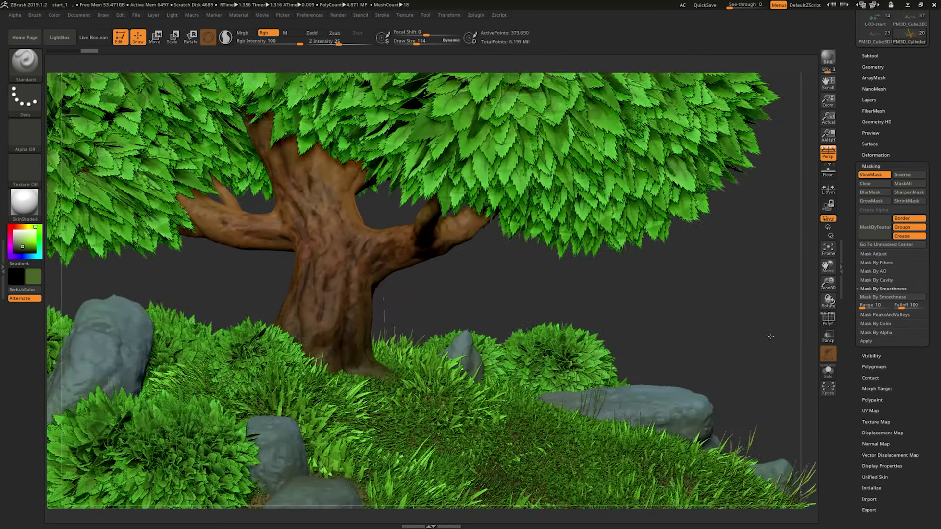
mouse_move(755, 318)
mouse_down()
mouse_move(753, 308)
mouse_move(784, 294)
mouse_up()
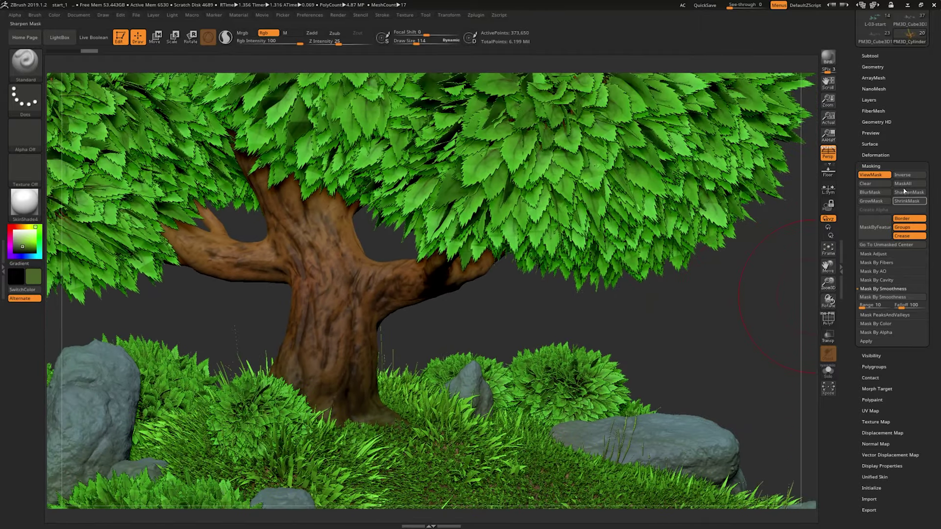
click(900, 175)
drag(709, 311, 686, 308)
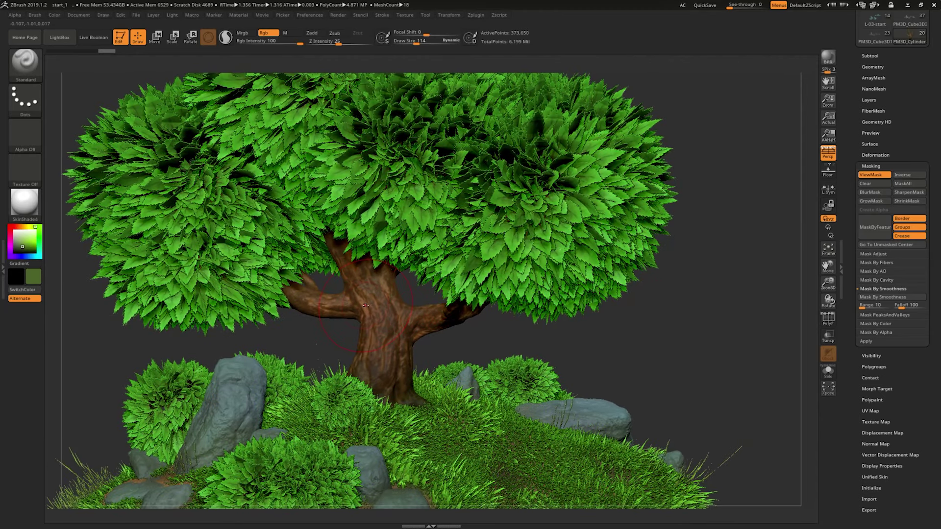
- Sample the trunk's brown with C, clear the mask, and show Tool > Layers
key(c)
click(868, 182)
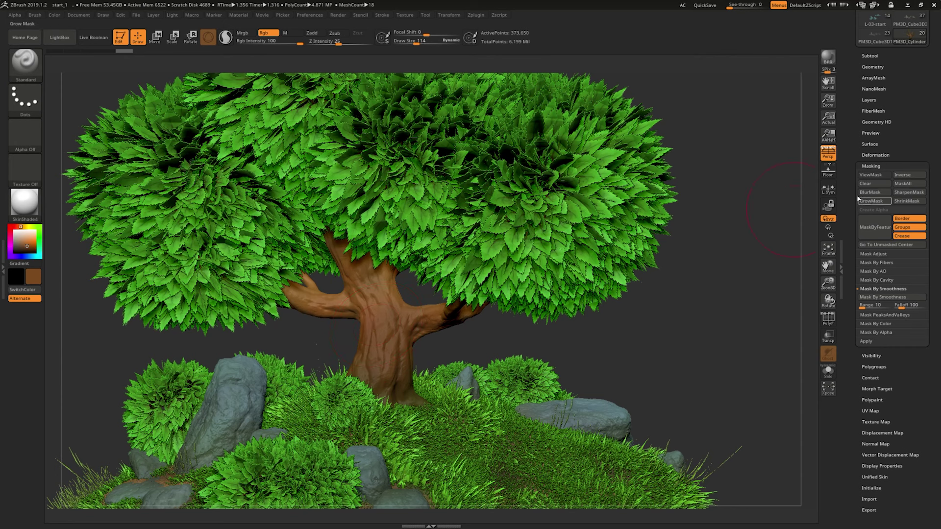
scroll(858, 200, up, 5)
click(870, 236)
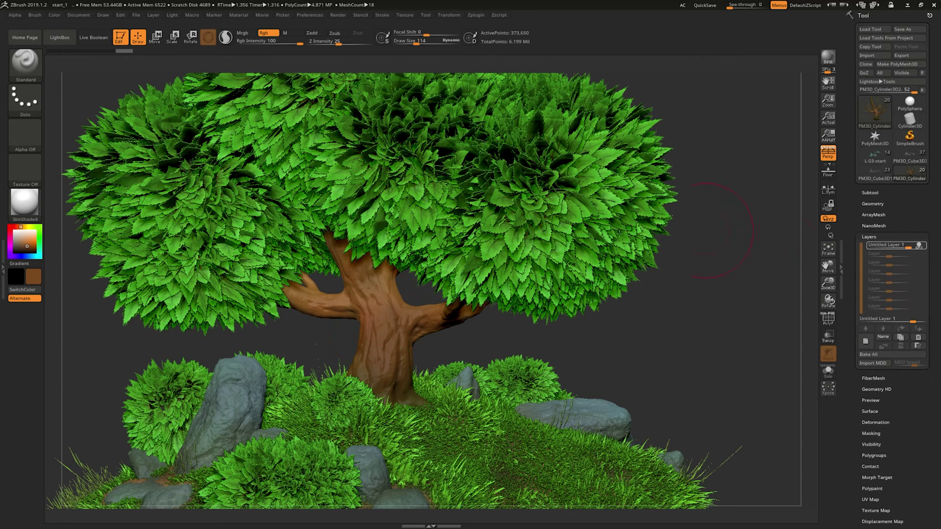
mouse_move(26, 243)
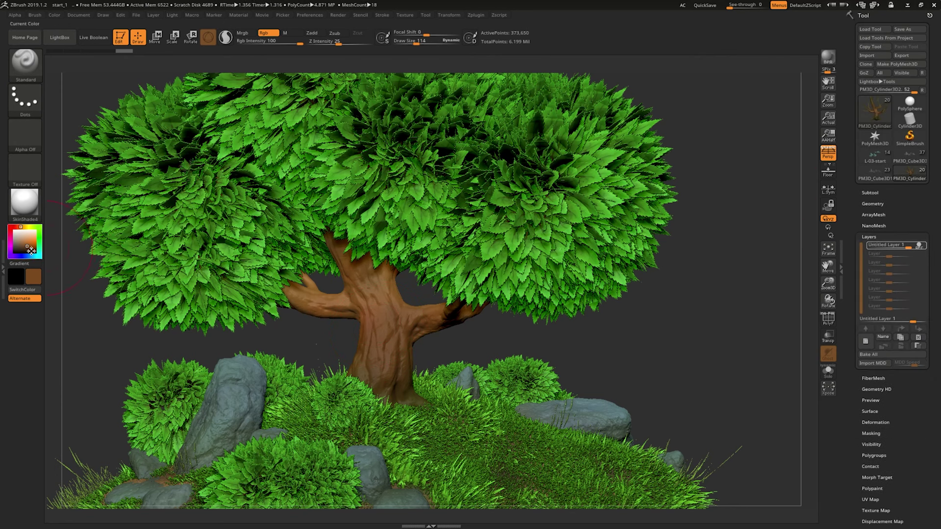
- Polypaint a darker brown over the upper trunk, branch fork and left branch
click(26, 249)
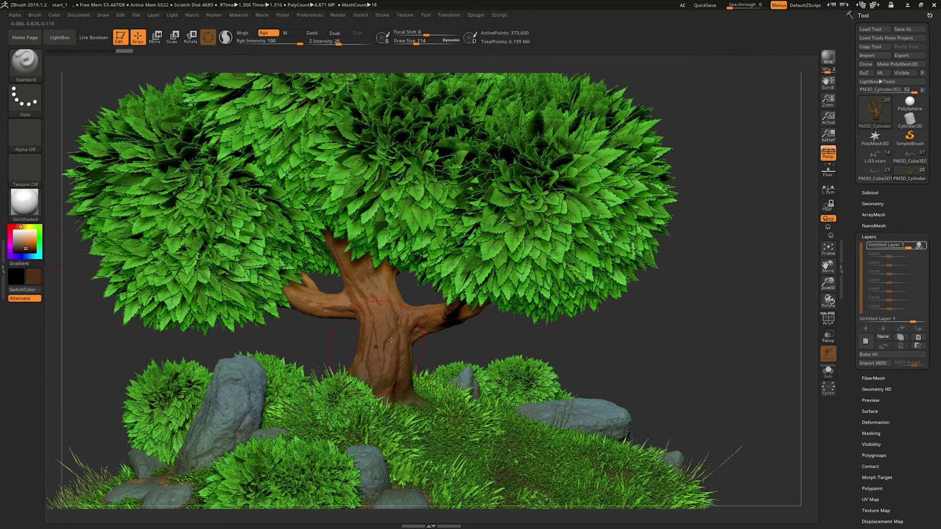
mouse_move(416, 317)
mouse_down()
mouse_move(363, 299)
mouse_move(394, 262)
mouse_up()
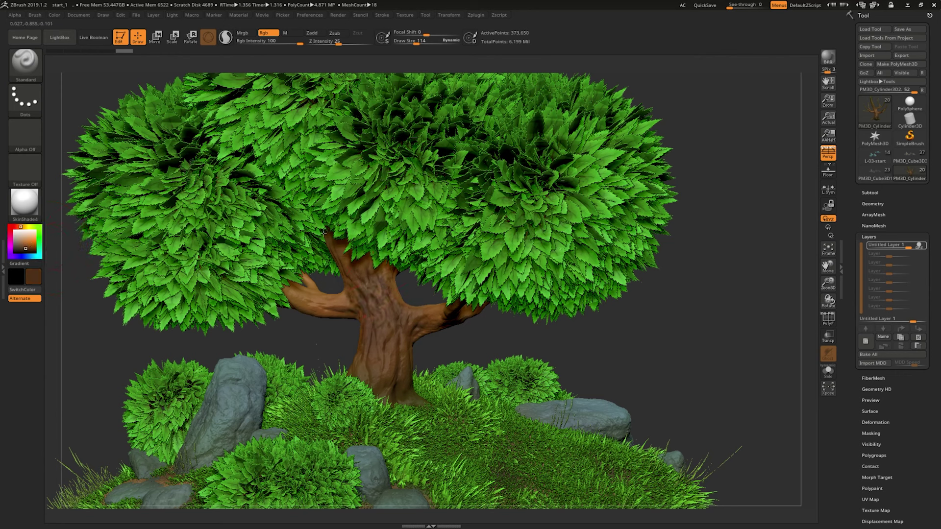
drag(346, 307, 310, 296)
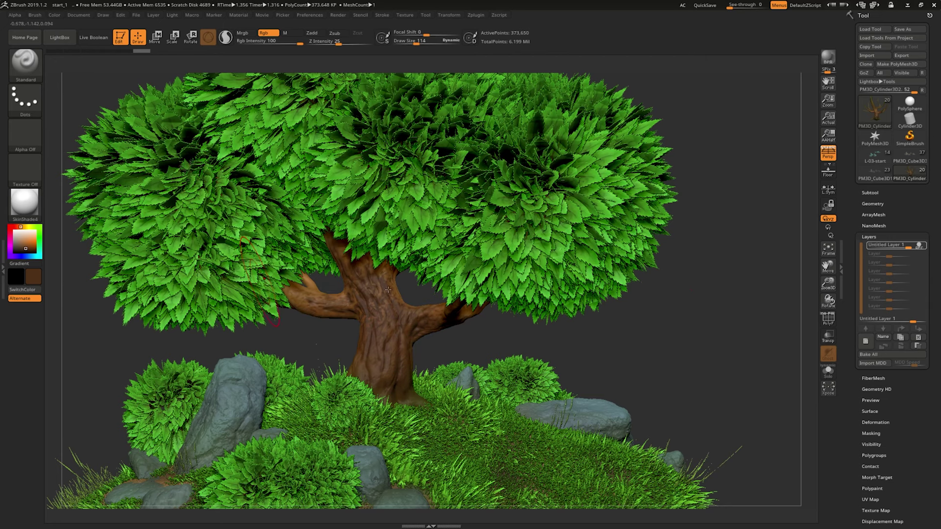
mouse_move(708, 337)
mouse_down()
mouse_move(727, 340)
mouse_move(717, 343)
mouse_up()
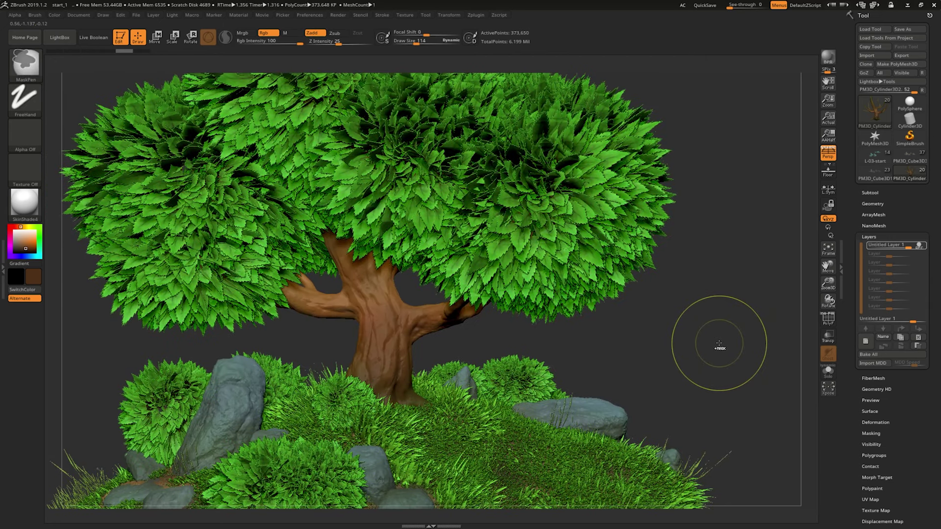
scroll(844, 285, down, 5)
scroll(844, 285, down, 4)
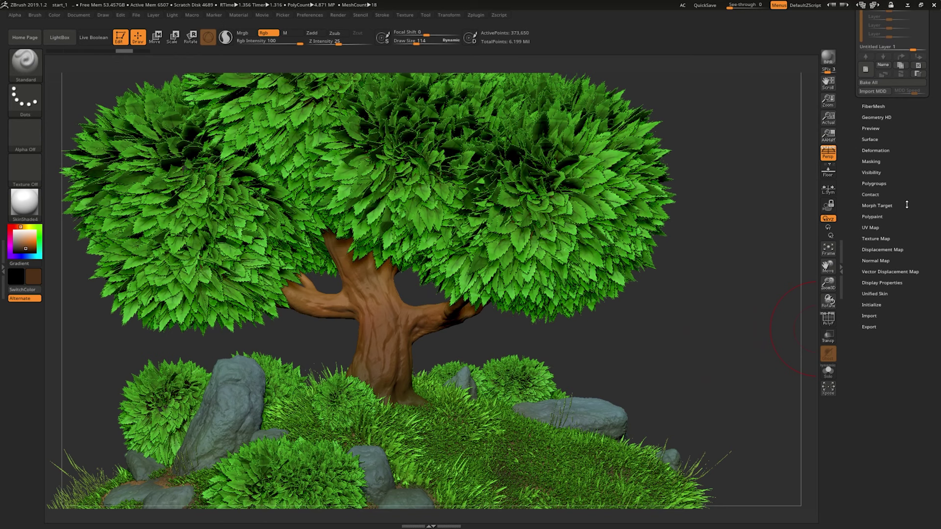
click(872, 161)
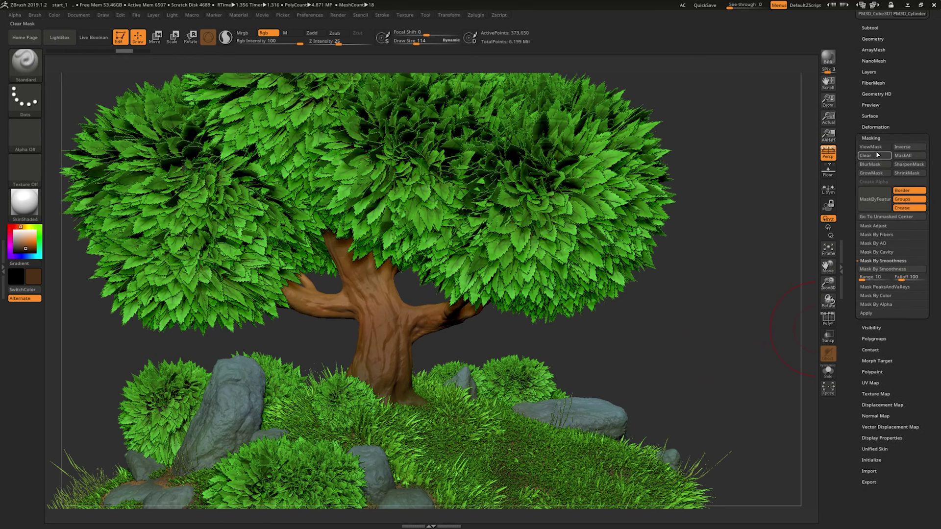
- Invert the trunk mask and brighten the lower trunk up to the fork
click(871, 147)
click(903, 148)
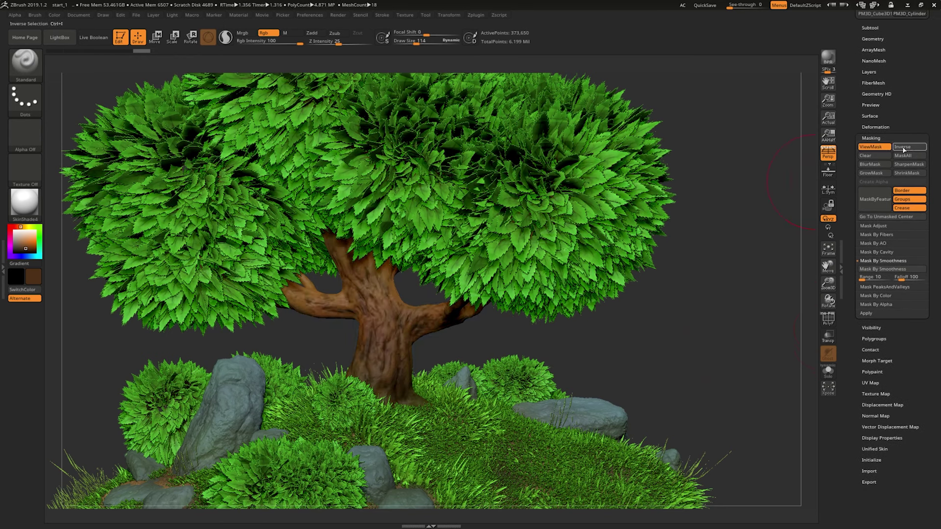
click(875, 147)
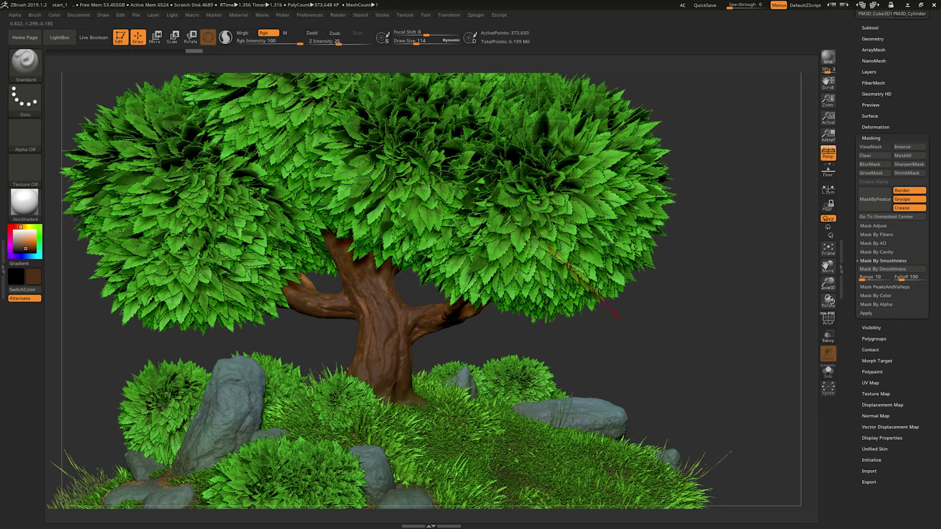
mouse_move(710, 320)
mouse_down()
mouse_move(719, 330)
mouse_move(875, 174)
mouse_up()
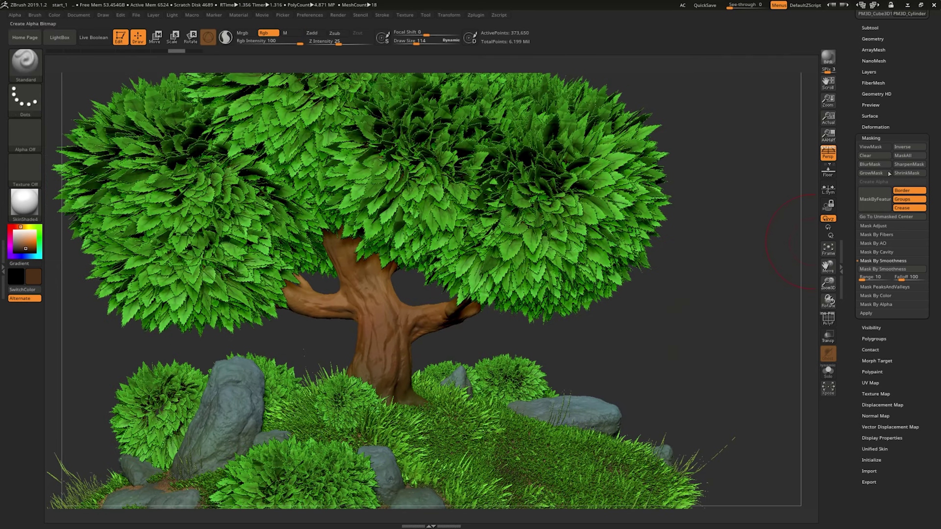
click(876, 147)
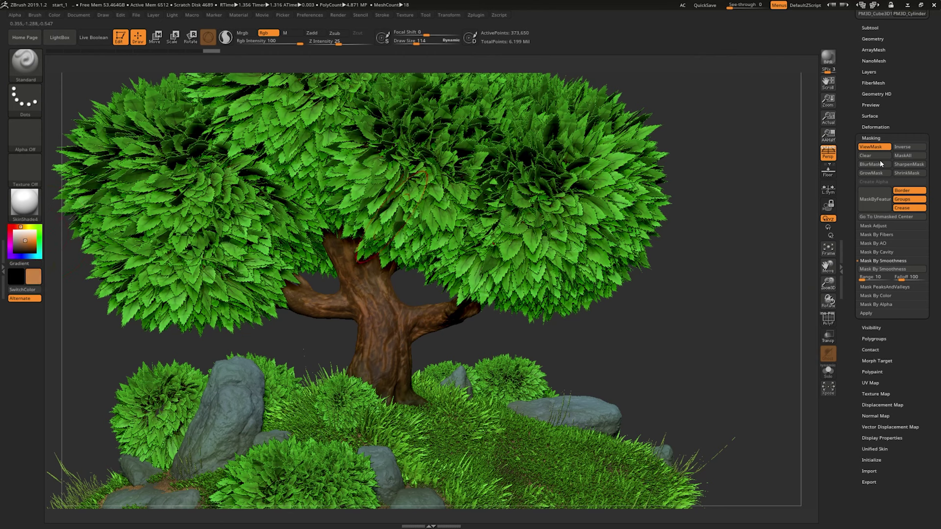
click(871, 147)
shift+drag(376, 353, 323, 281)
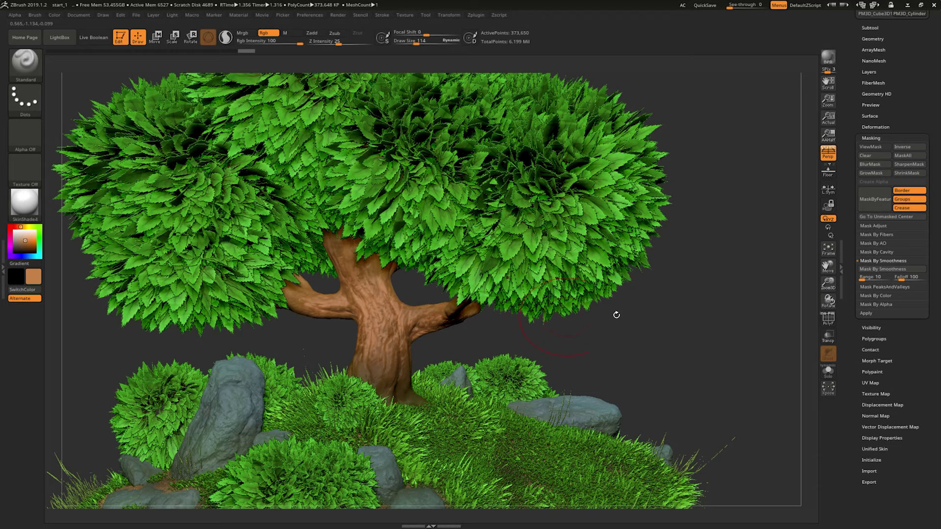
drag(700, 314, 688, 321)
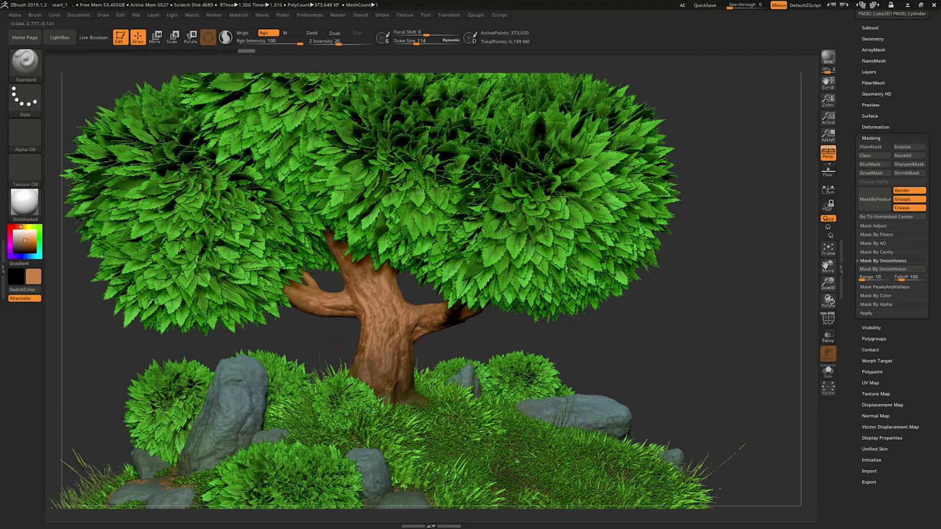
shift+drag(380, 370, 385, 378)
mouse_move(665, 326)
mouse_down()
mouse_move(689, 329)
mouse_move(801, 253)
mouse_up()
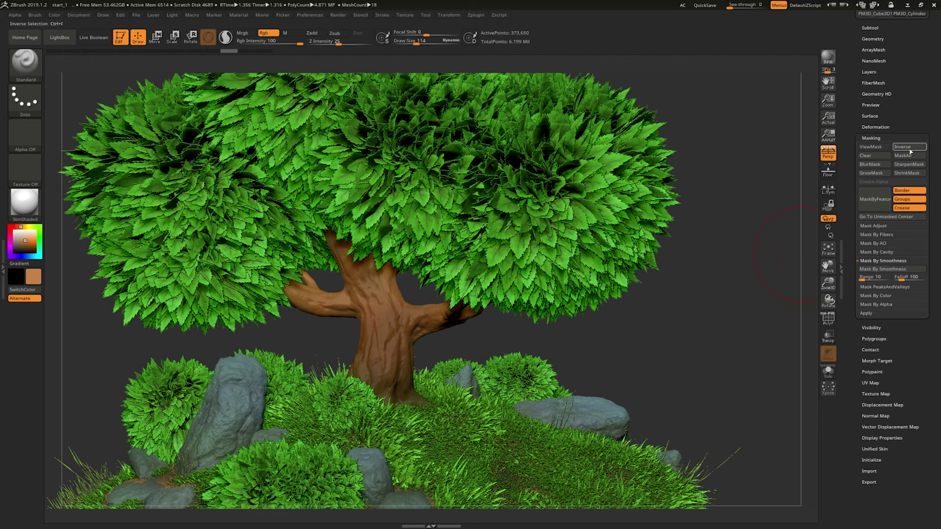
- Re-invert the mask, paint brighter bark texture over trunk and branches, and set Draw Size 30
click(871, 147)
click(906, 148)
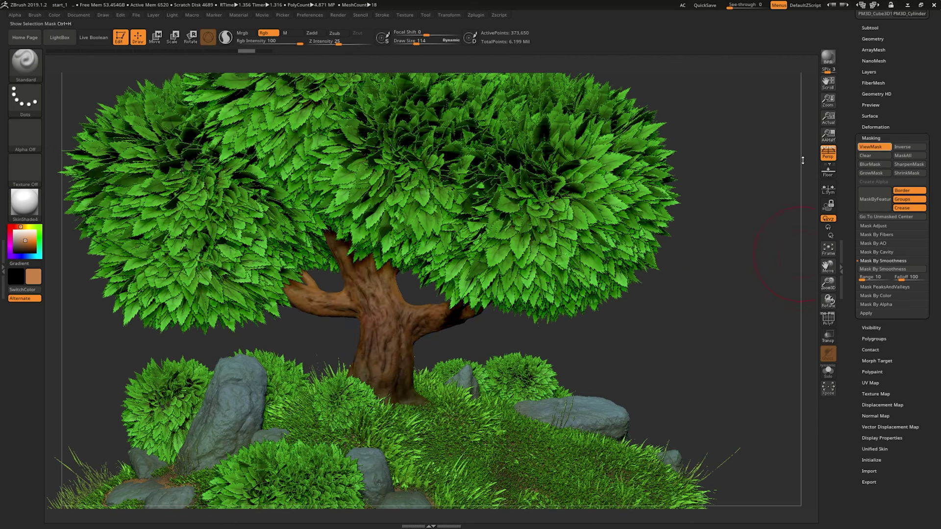
click(871, 147)
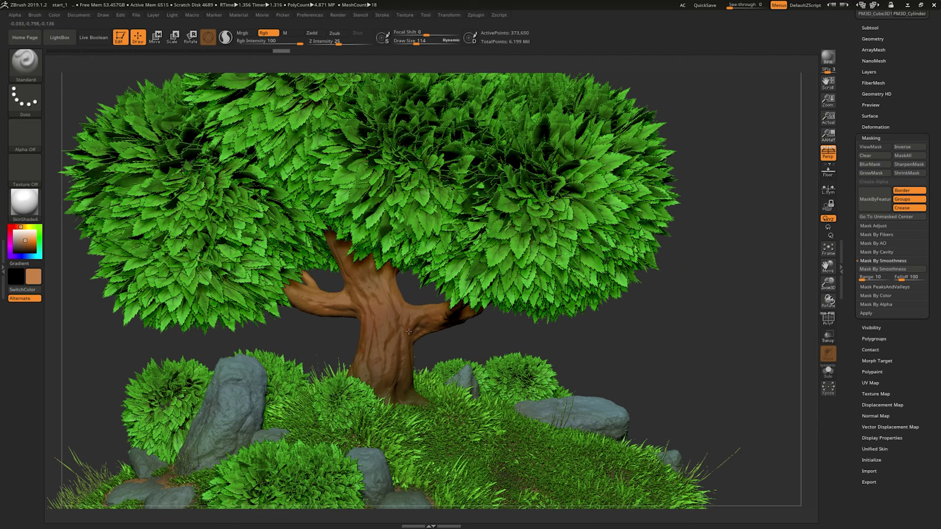
drag(409, 331, 340, 251)
drag(422, 314, 383, 393)
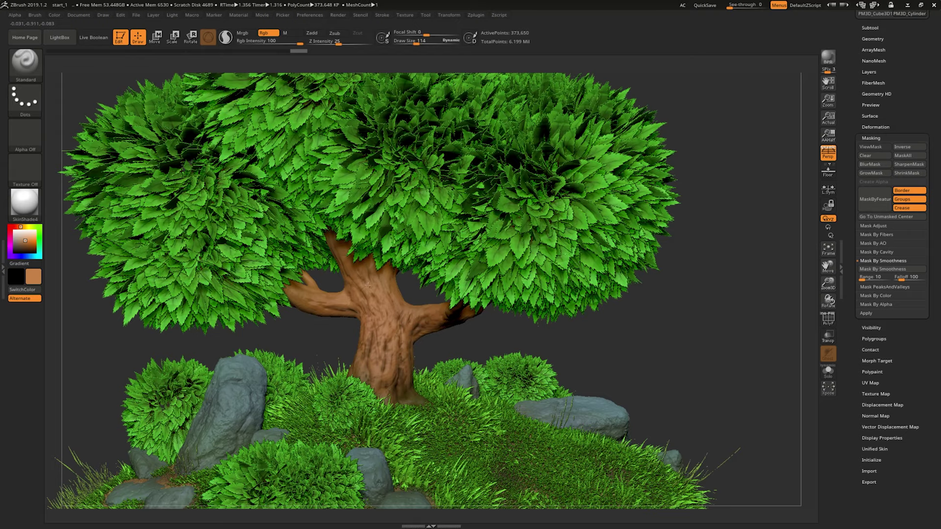
drag(368, 285, 299, 297)
drag(382, 338, 392, 387)
mouse_move(704, 343)
mouse_down()
mouse_move(739, 339)
mouse_move(706, 342)
mouse_up()
alt+drag(649, 338, 745, 338)
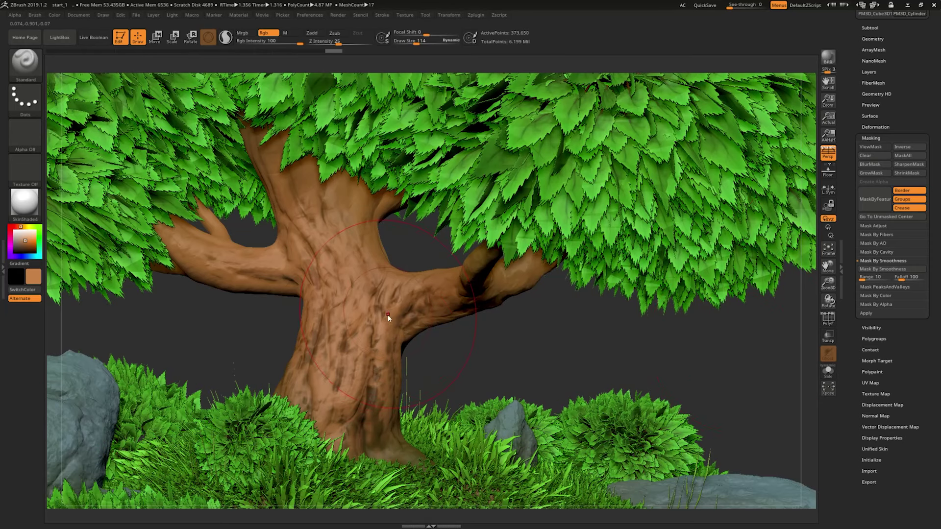
key(space)
drag(392, 323, 373, 324)
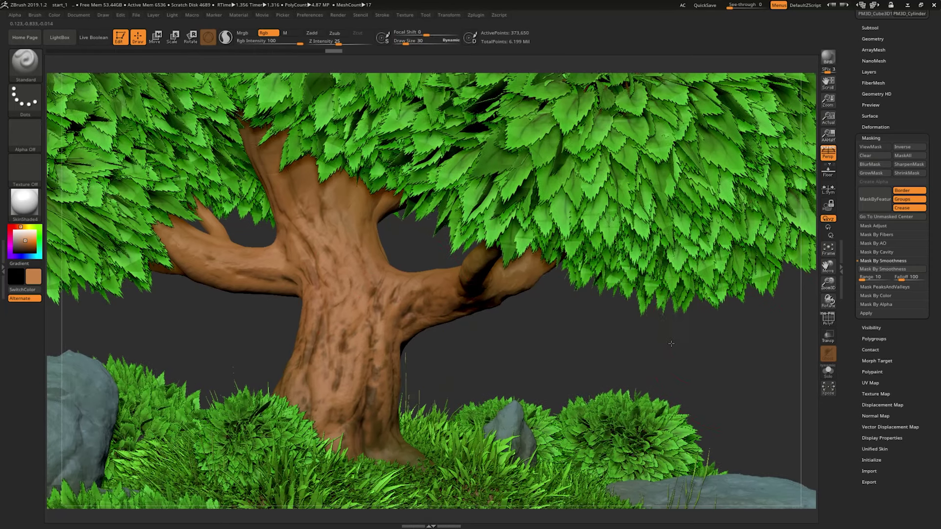
key(f)
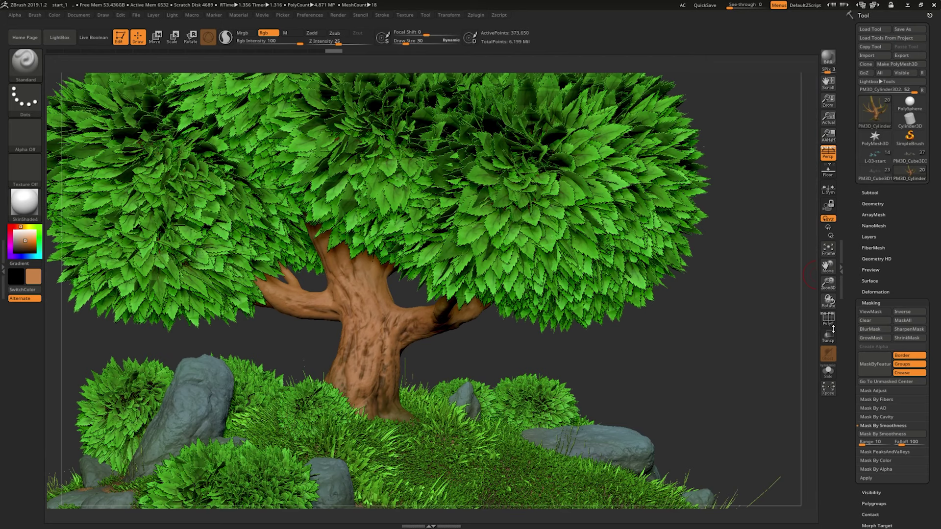
- Lower the Untitled Layer's strength to 0.28205 and stop recording on it
click(870, 237)
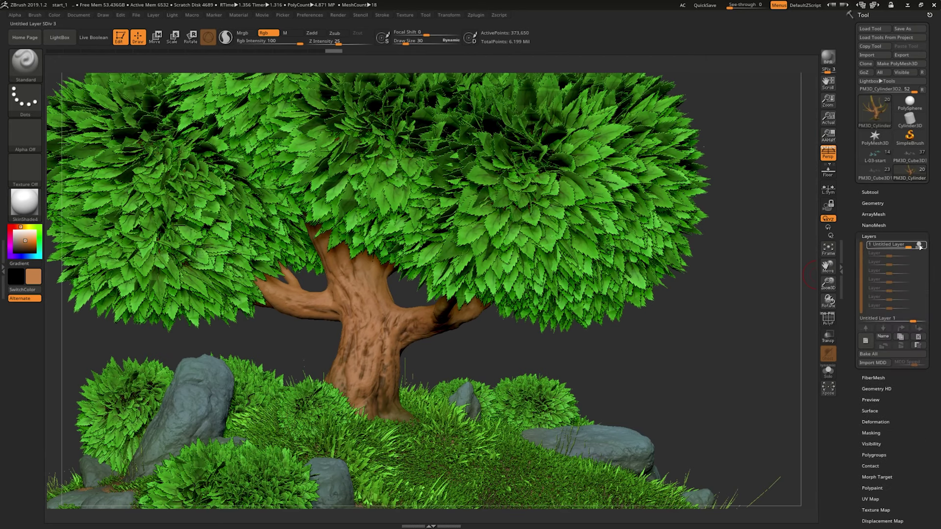
click(896, 246)
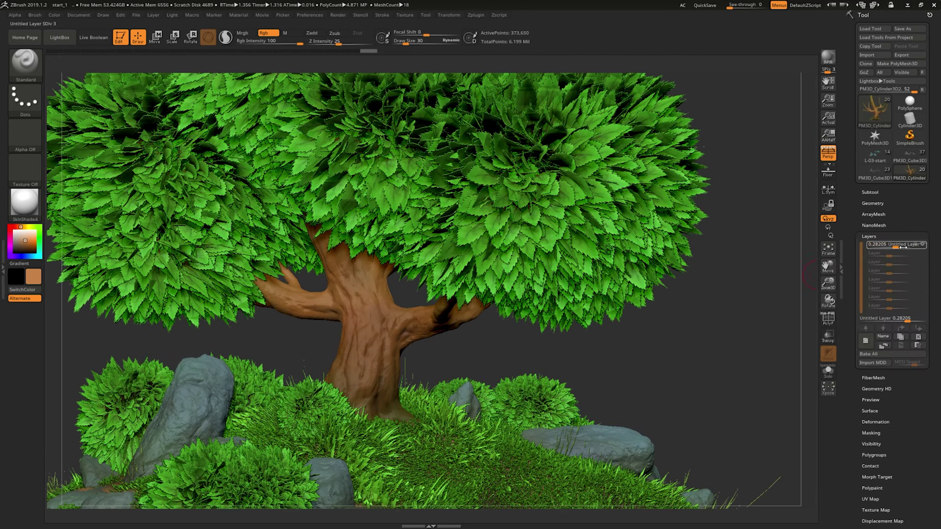
click(922, 244)
mouse_move(785, 372)
alt+mouse_down()
mouse_move(781, 328)
mouse_move(552, 336)
alt+mouse_up()
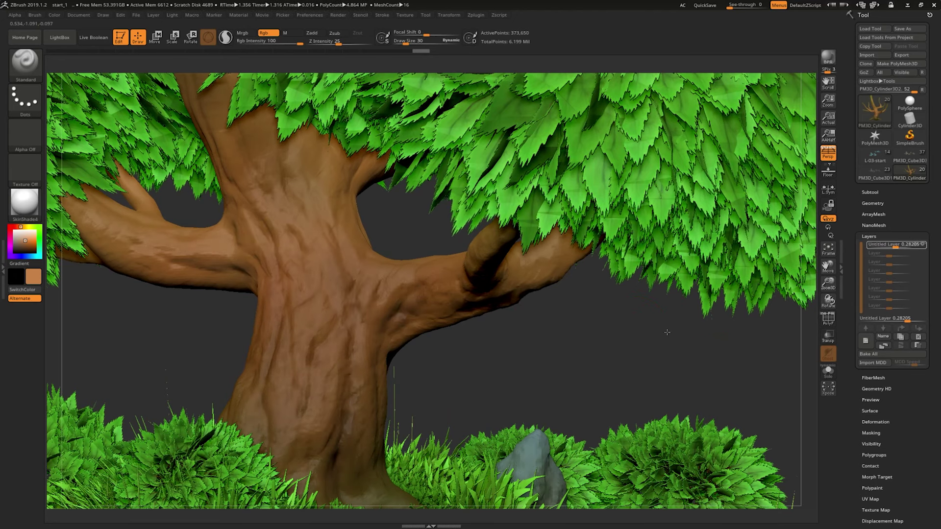
- Add a second untitled sculpting layer and expand the Surface noise settings
key(f)
drag(691, 326, 727, 290)
click(866, 340)
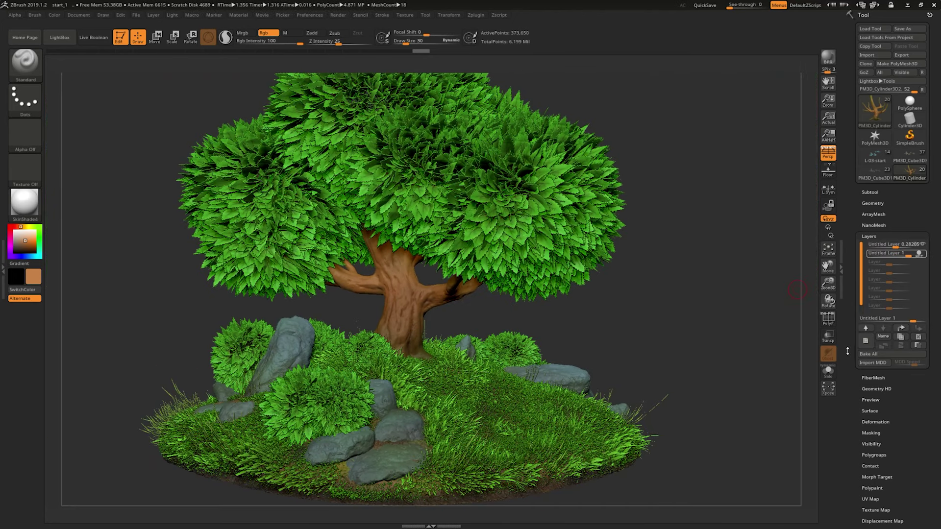
scroll(866, 281, down, 4)
click(871, 247)
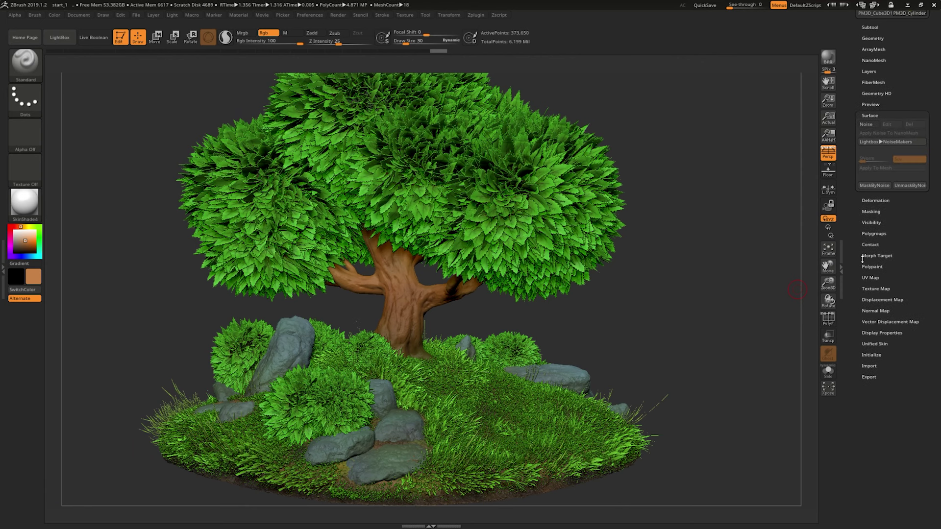
- In the Noise editor, remove ColorBlend and raise Noise Scale to about 36
click(875, 116)
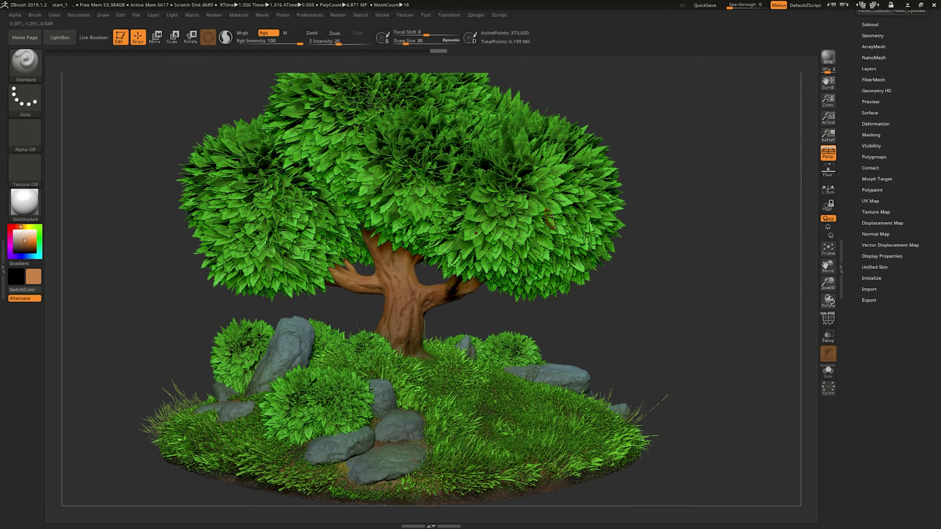
click(870, 113)
click(870, 156)
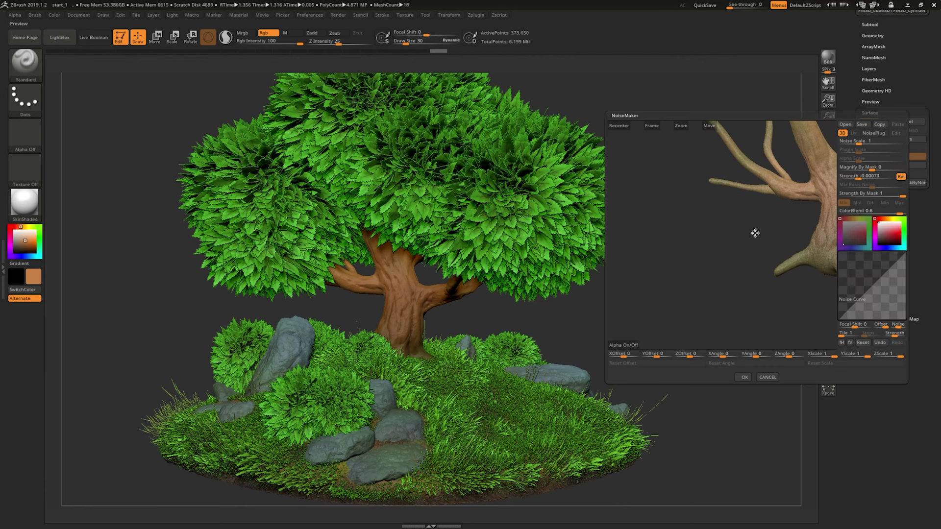
mouse_move(767, 221)
mouse_down()
mouse_move(712, 223)
mouse_move(814, 304)
mouse_move(772, 261)
mouse_up()
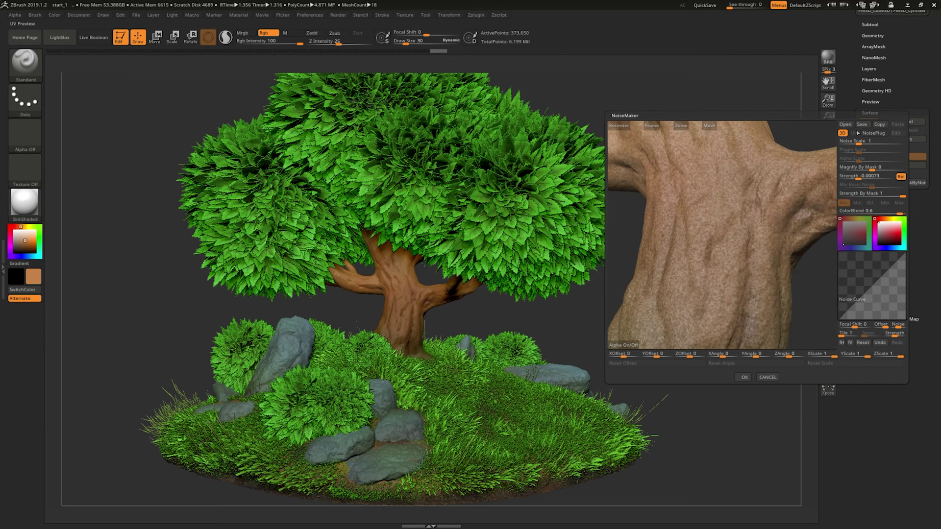
drag(887, 211, 881, 211)
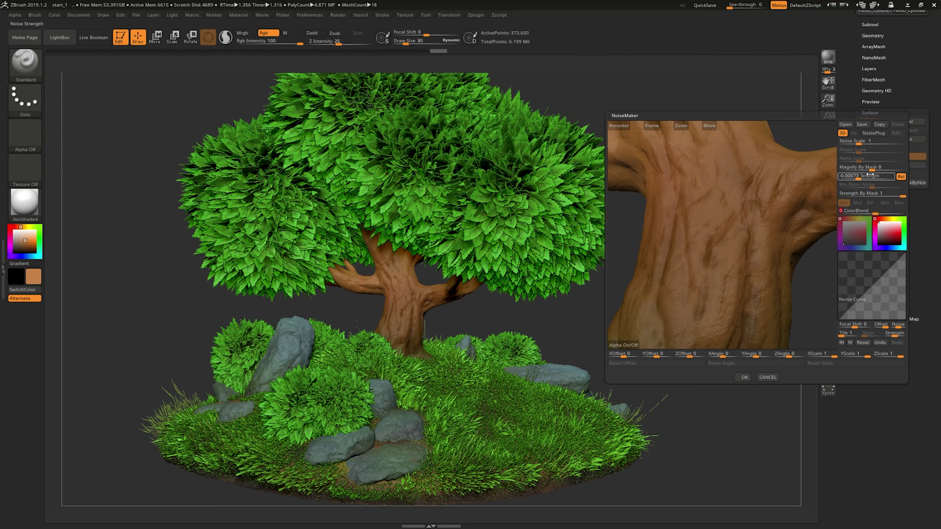
drag(860, 141, 873, 141)
mouse_move(809, 281)
mouse_down()
mouse_move(805, 269)
mouse_move(824, 238)
mouse_up()
drag(873, 142, 879, 142)
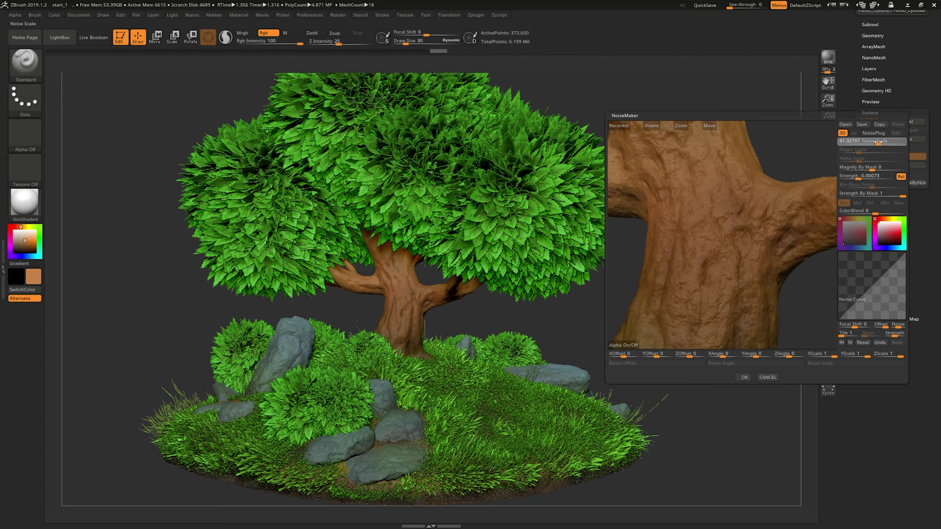
click(744, 378)
- Switch the surface noise back off on the trunk
mouse_move(727, 381)
ctrl+right_down()
mouse_move(767, 383)
mouse_move(809, 254)
ctrl+right_up()
scroll(849, 124, up, 3)
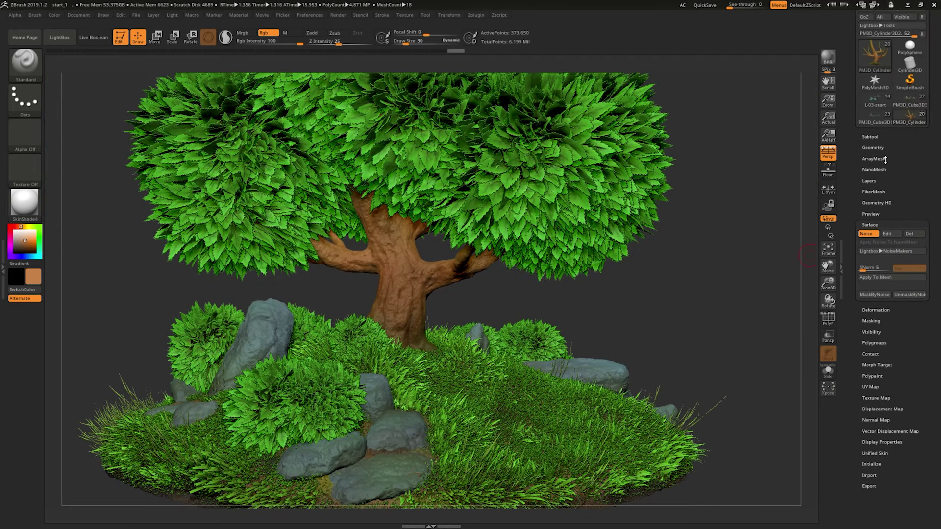
click(869, 181)
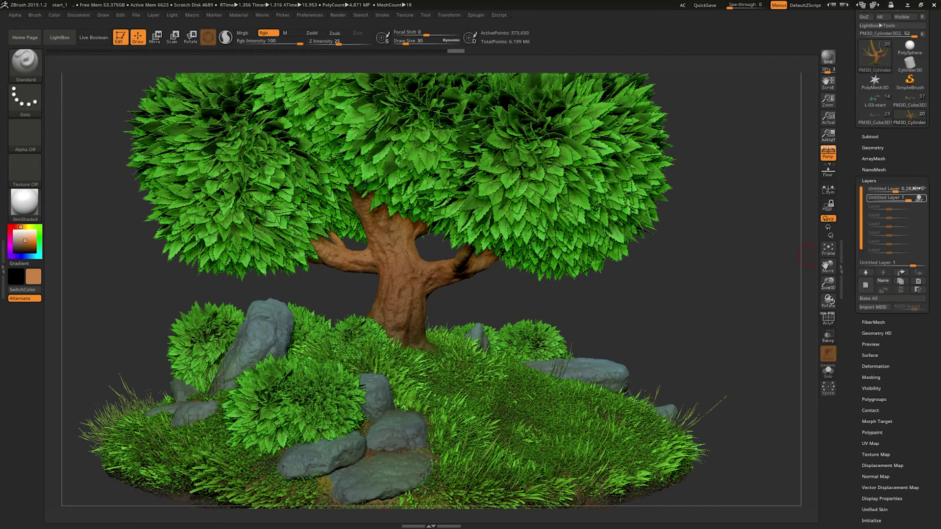
click(871, 355)
click(888, 278)
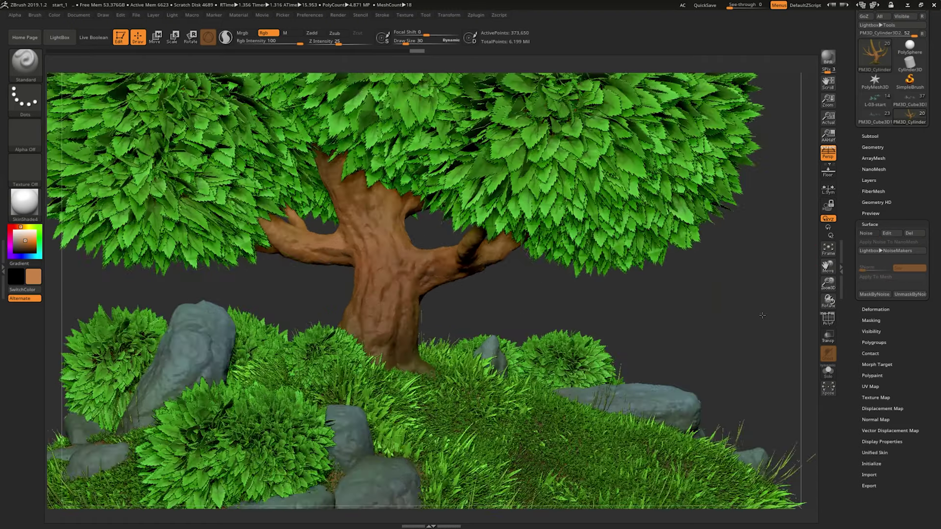
mouse_move(722, 312)
alt+mouse_down()
mouse_move(783, 340)
mouse_move(763, 342)
alt+mouse_up()
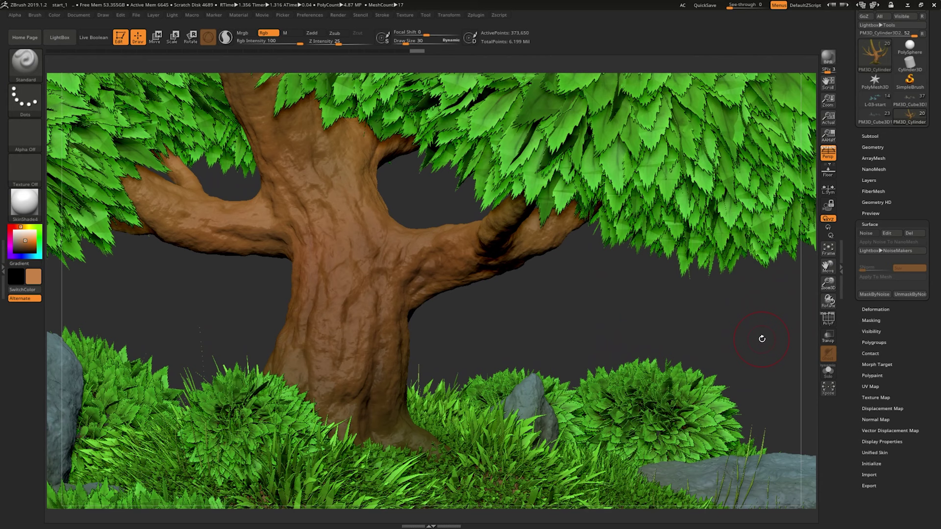
- Toggle the bark detail layer to compare and lower its strength, viewing the whole diorama
click(872, 180)
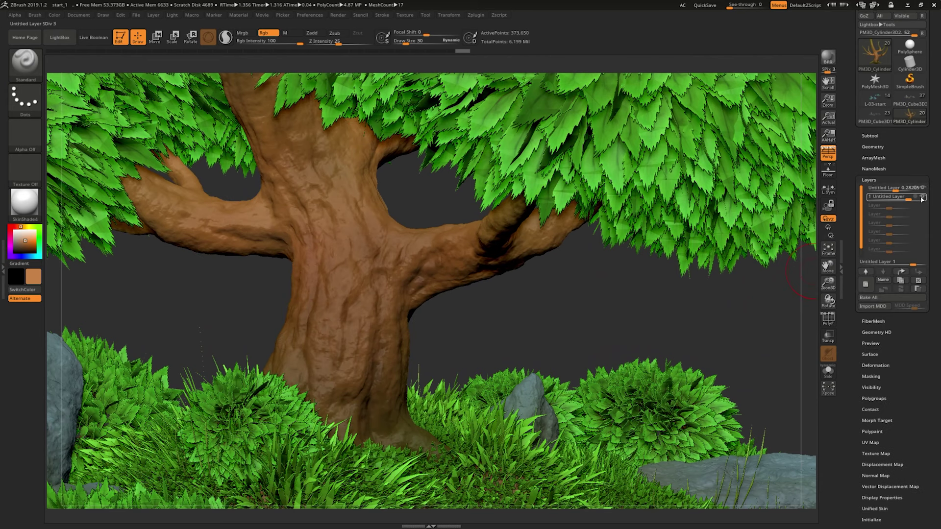
click(922, 199)
drag(921, 200, 912, 201)
alt+drag(700, 318, 685, 326)
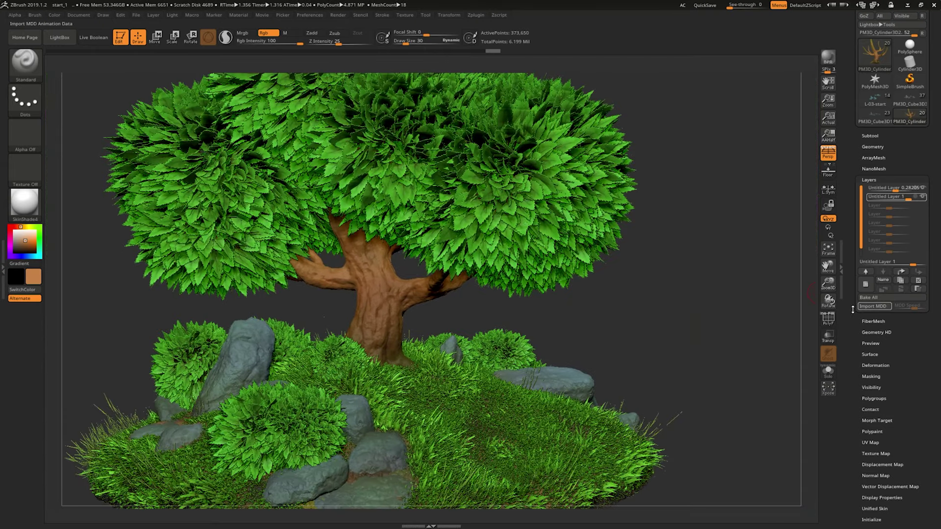
drag(853, 310, 869, 253)
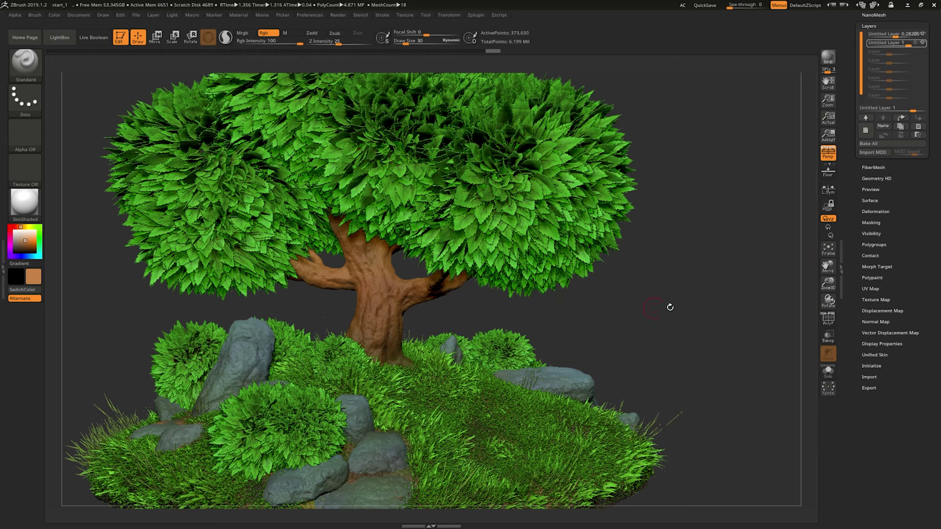
alt+drag(670, 308, 685, 309)
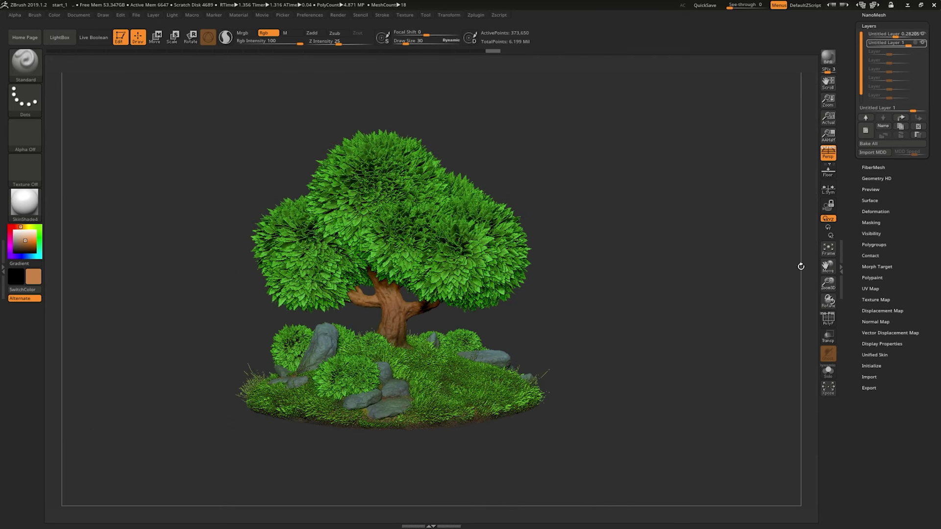
mouse_move(849, 231)
mouse_down()
mouse_move(711, 259)
mouse_move(754, 290)
mouse_up()
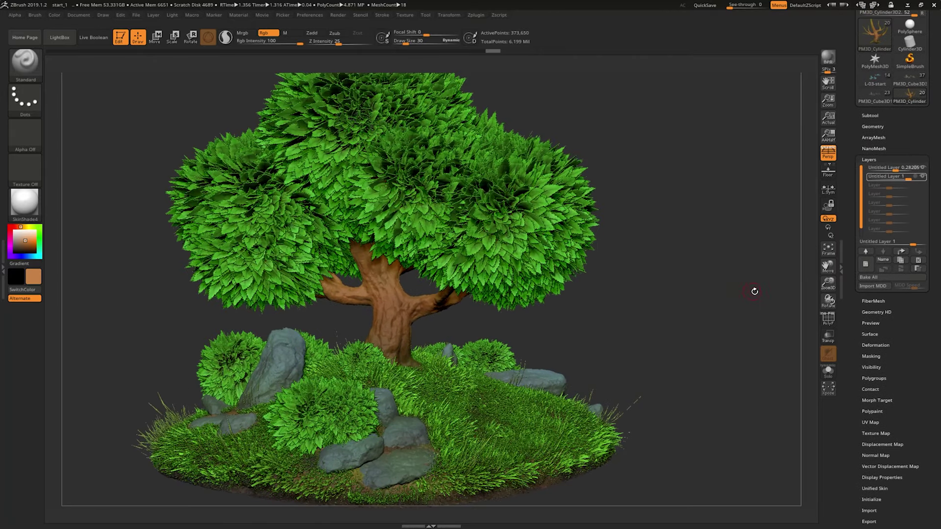
drag(852, 307, 852, 236)
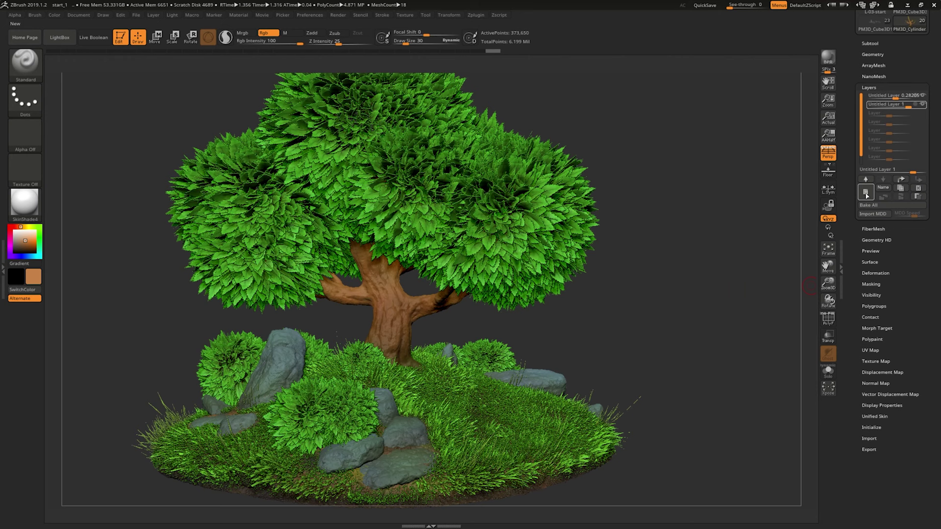
- Add a new sculpt layer and mask the trunk by peaks and valleys, coverage 53
click(865, 191)
click(871, 284)
drag(852, 280, 852, 320)
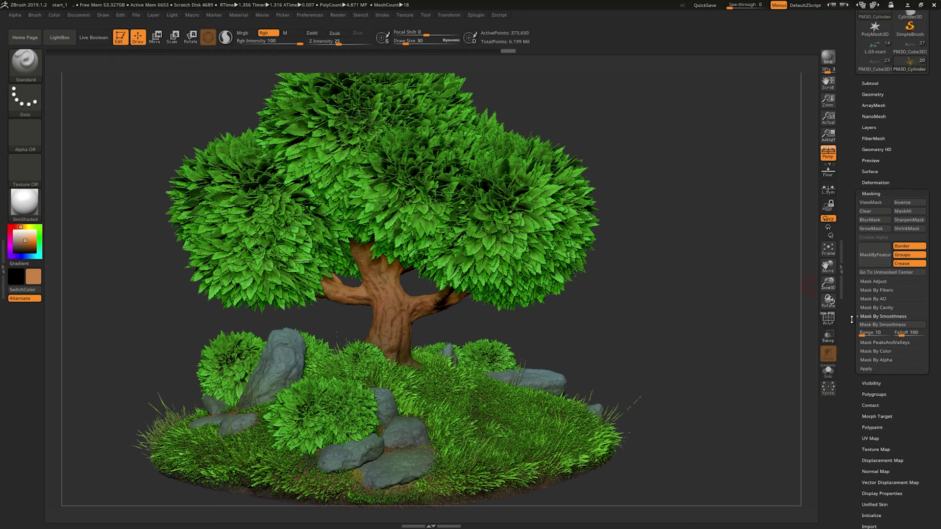
click(892, 316)
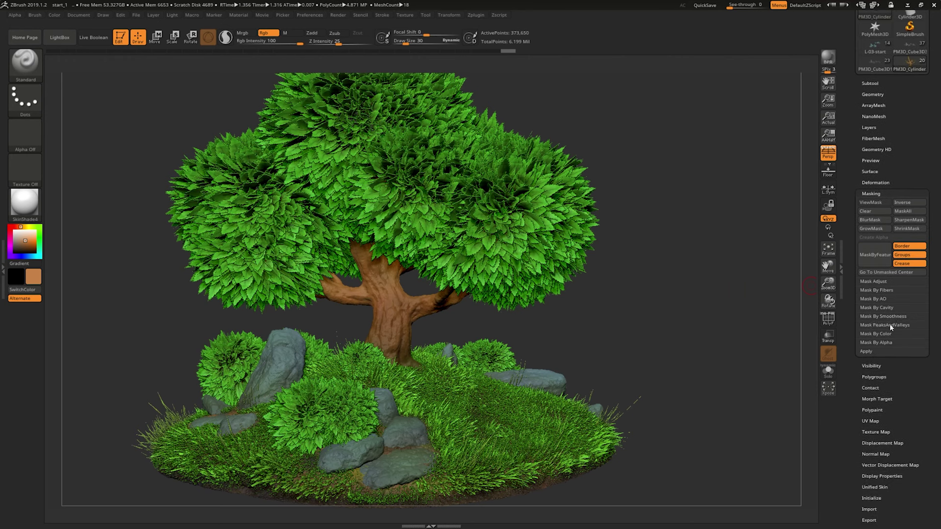
click(892, 326)
mouse_move(708, 342)
ctrl+right_down()
mouse_move(763, 342)
mouse_move(804, 326)
ctrl+right_up()
click(897, 333)
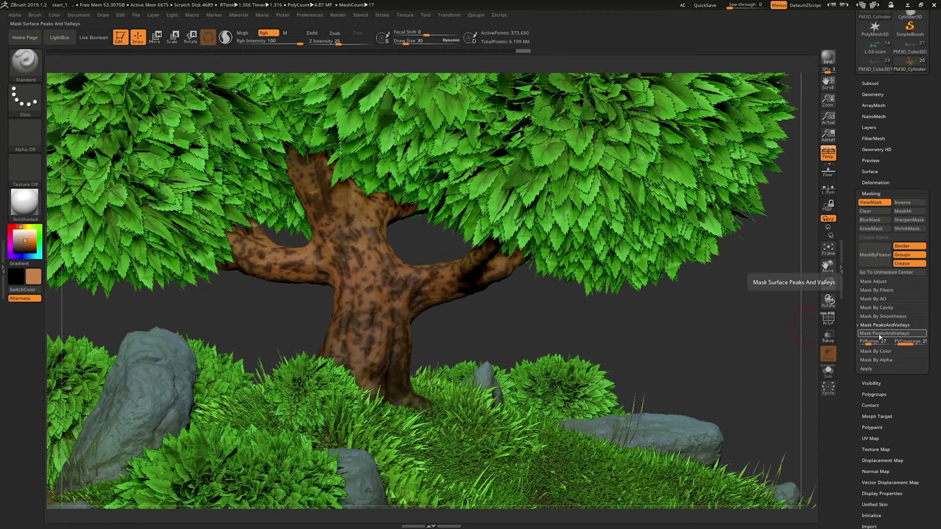
mouse_move(902, 342)
mouse_down()
mouse_move(866, 343)
mouse_move(884, 343)
mouse_up()
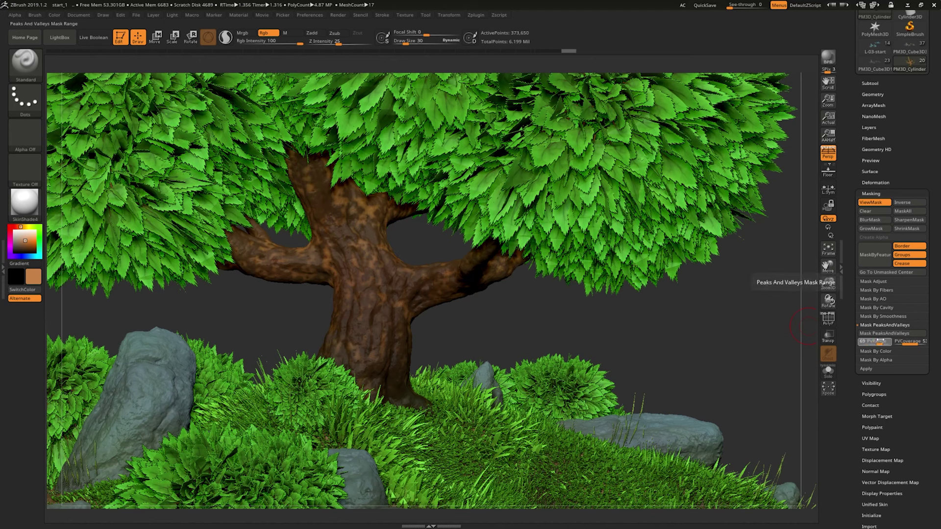
- Set PVRange to 81, fine-tune PVCoverage, reapply the mask and invert it
click(877, 334)
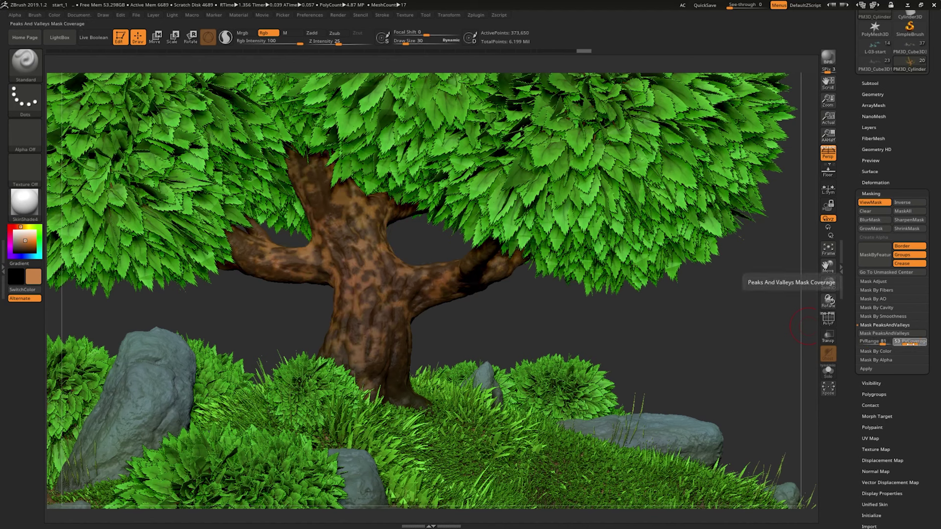
drag(909, 344, 913, 344)
click(901, 335)
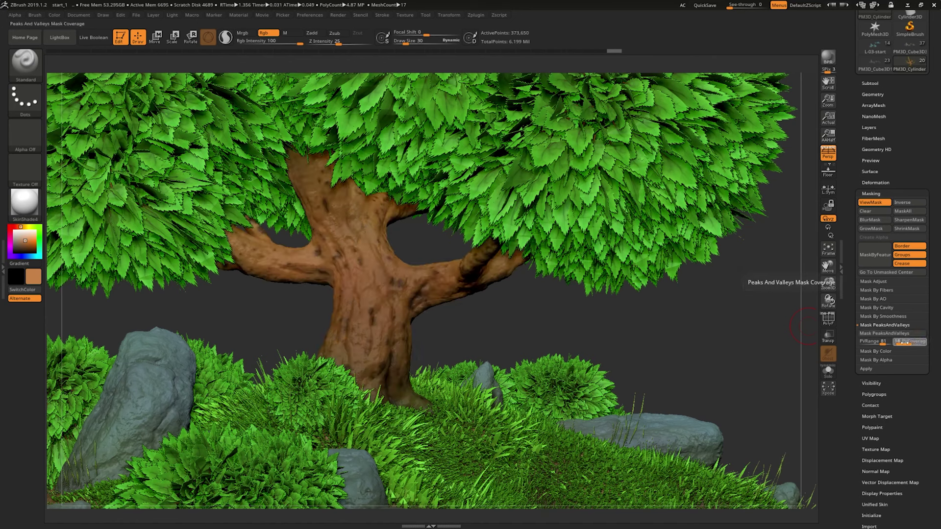
click(906, 341)
click(909, 342)
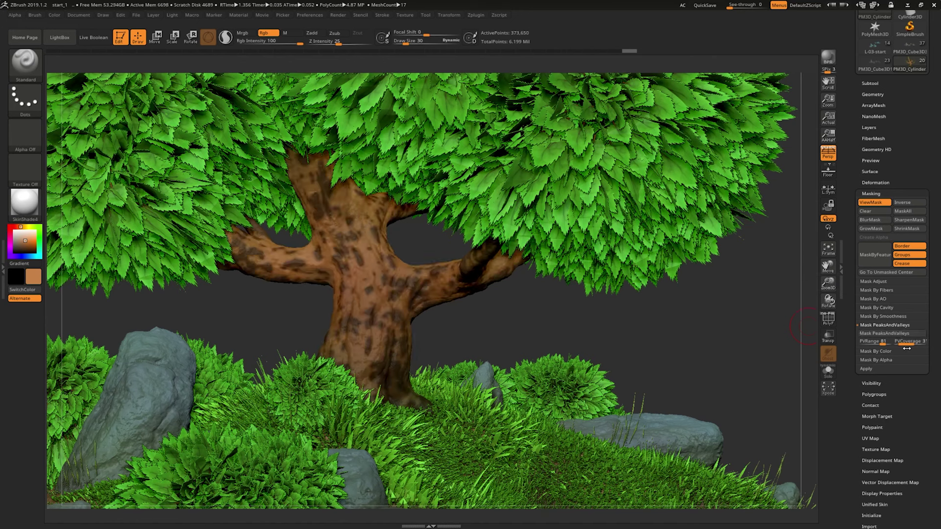
click(907, 334)
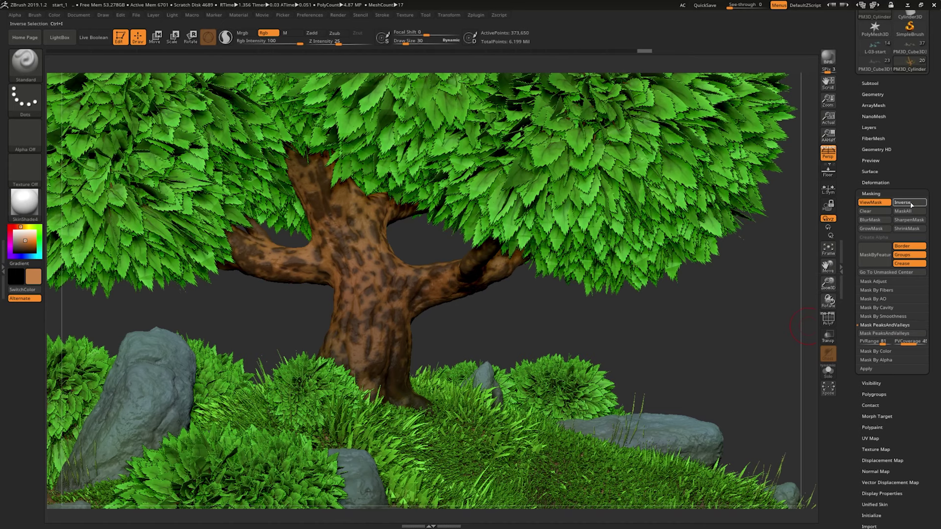
mouse_move(750, 319)
ctrl+mouse_down()
mouse_move(763, 325)
mouse_move(750, 324)
ctrl+mouse_up()
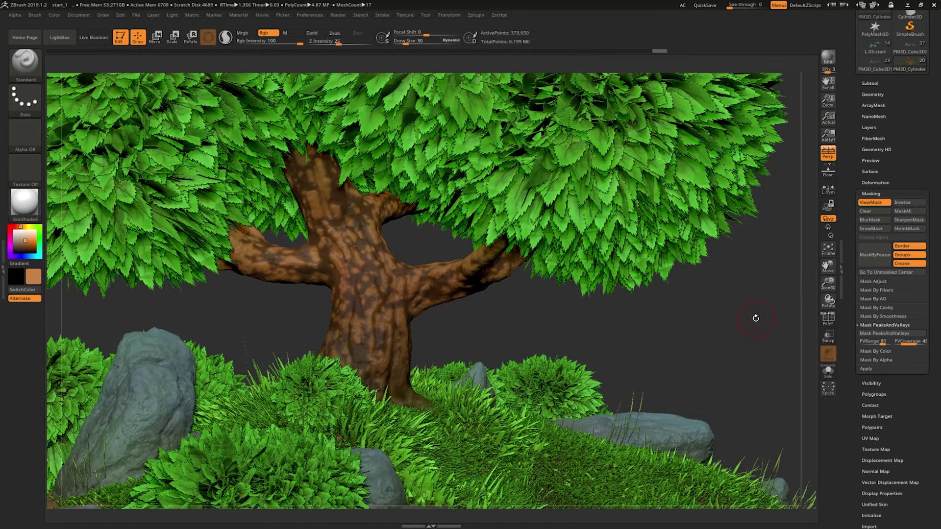
click(903, 203)
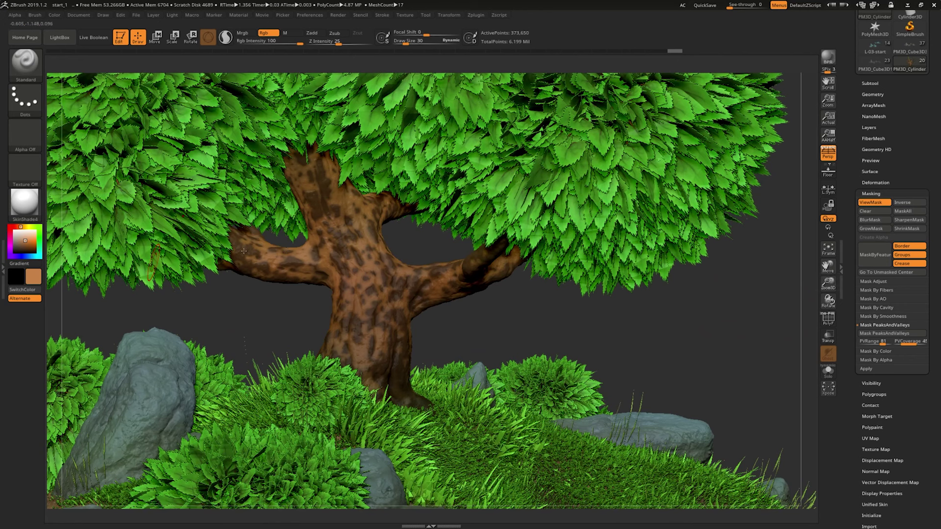
click(870, 127)
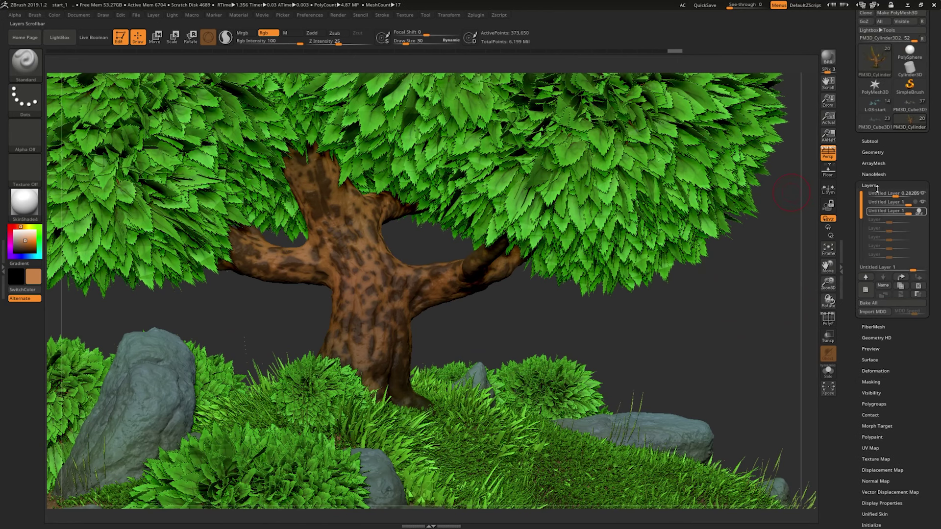
- At brush size 146, paint the trunk centre, lower trunk and left branch dark brown
click(25, 248)
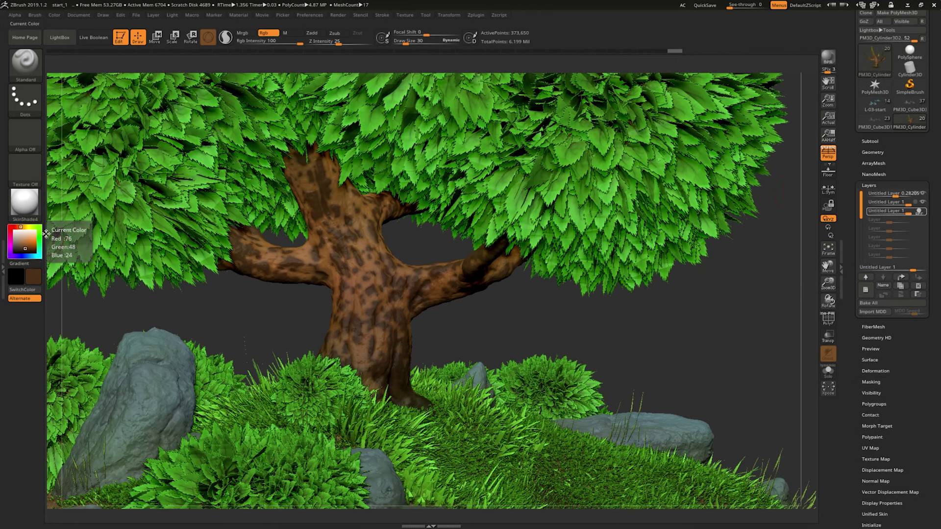
key(space)
drag(369, 306, 376, 305)
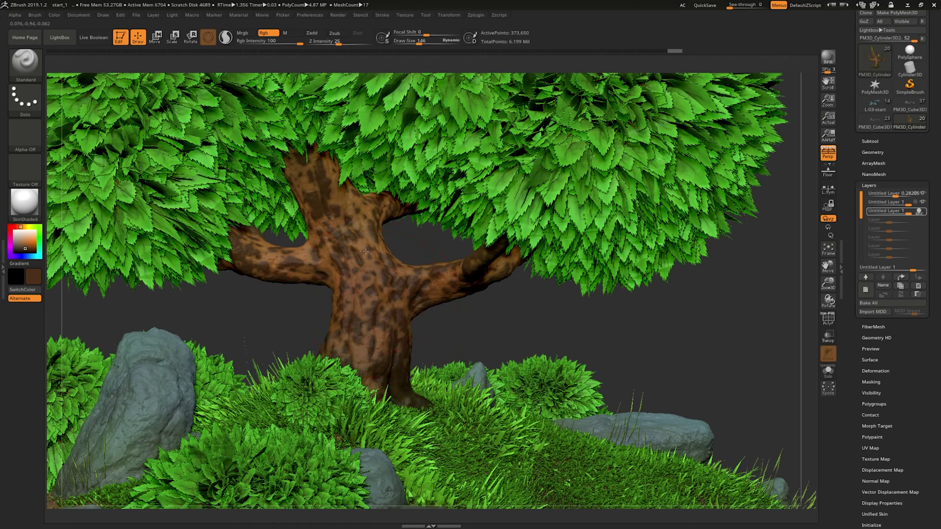
drag(365, 252, 351, 196)
drag(373, 333, 360, 357)
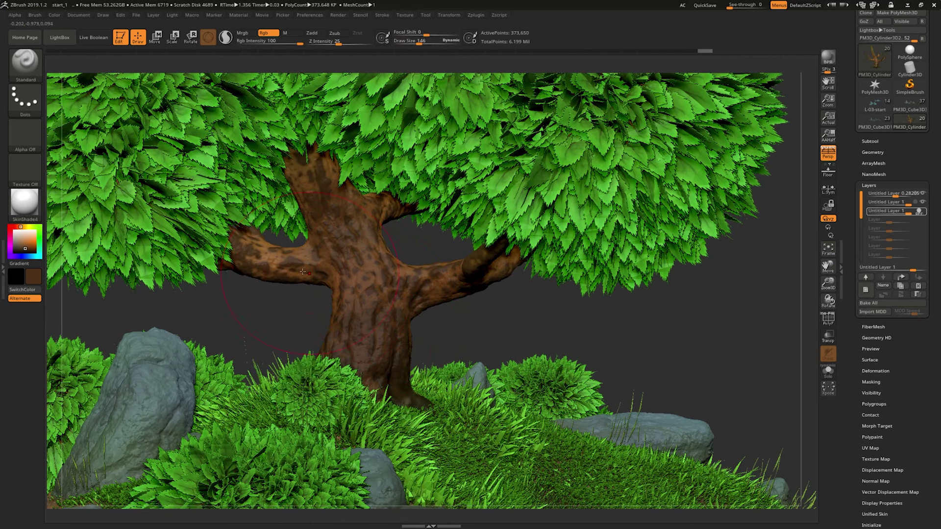
drag(303, 272, 294, 202)
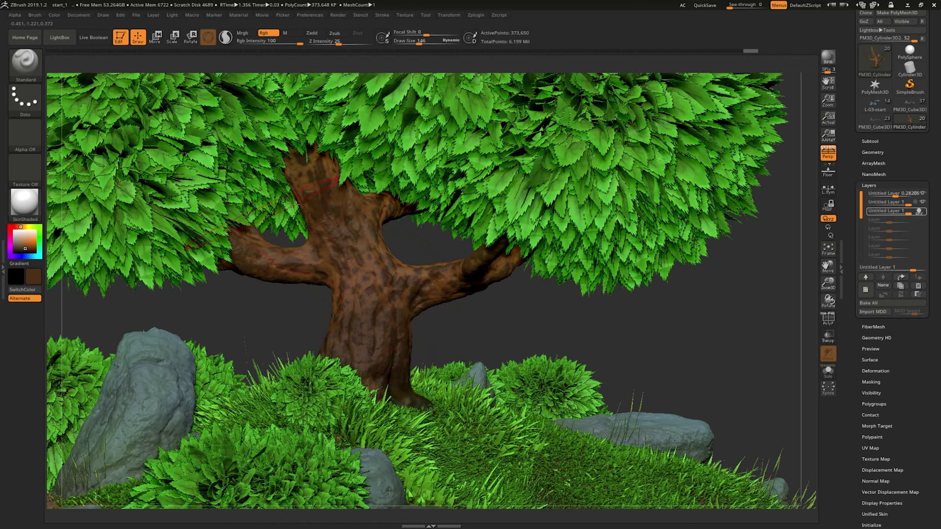
click(39, 227)
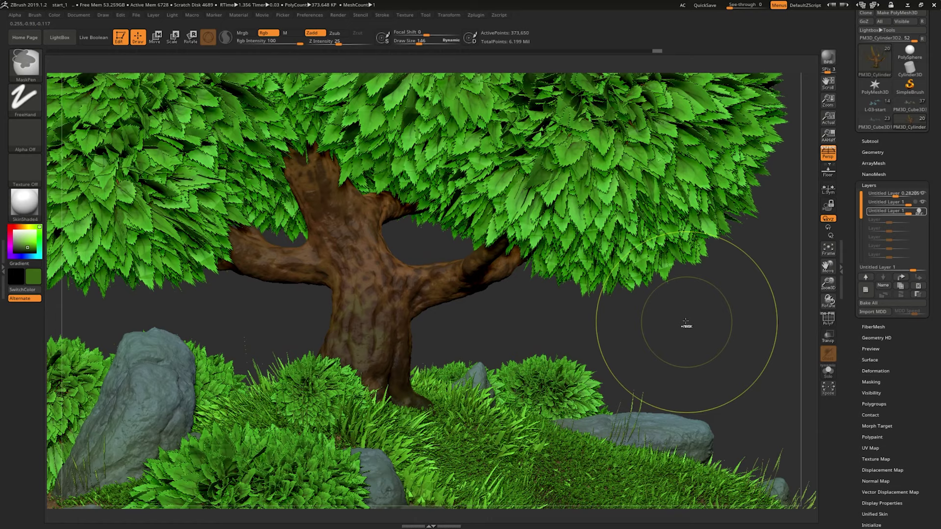
- Raise the trunk paint layer's strength to about 0.56 and frame the model
key(f)
alt+drag(699, 293, 756, 315)
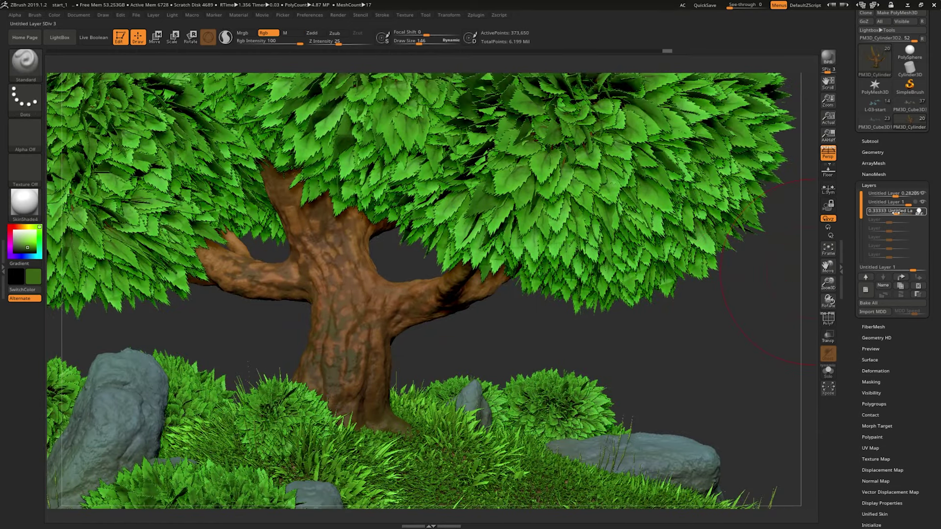
mouse_move(895, 214)
mouse_down()
mouse_move(909, 214)
mouse_move(902, 212)
mouse_up()
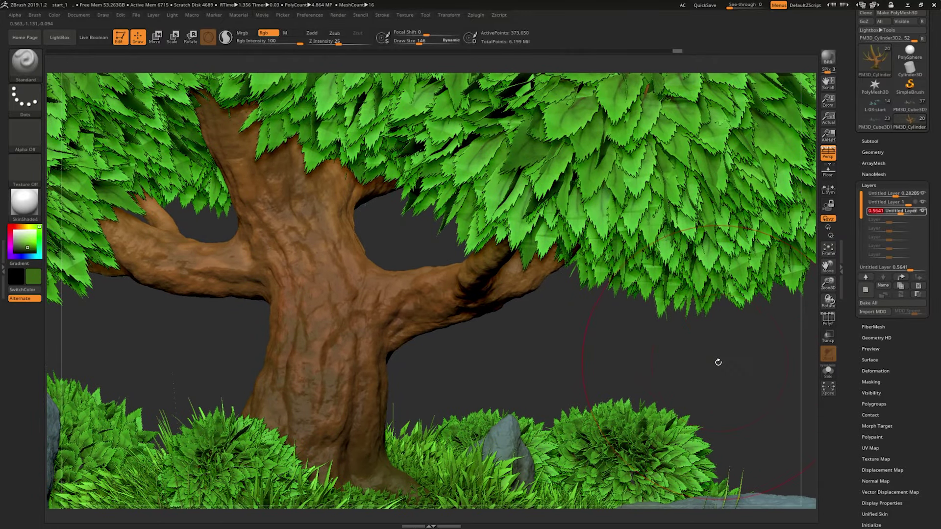
key(f)
mouse_move(689, 298)
mouse_down()
mouse_move(656, 308)
mouse_move(691, 319)
mouse_up()
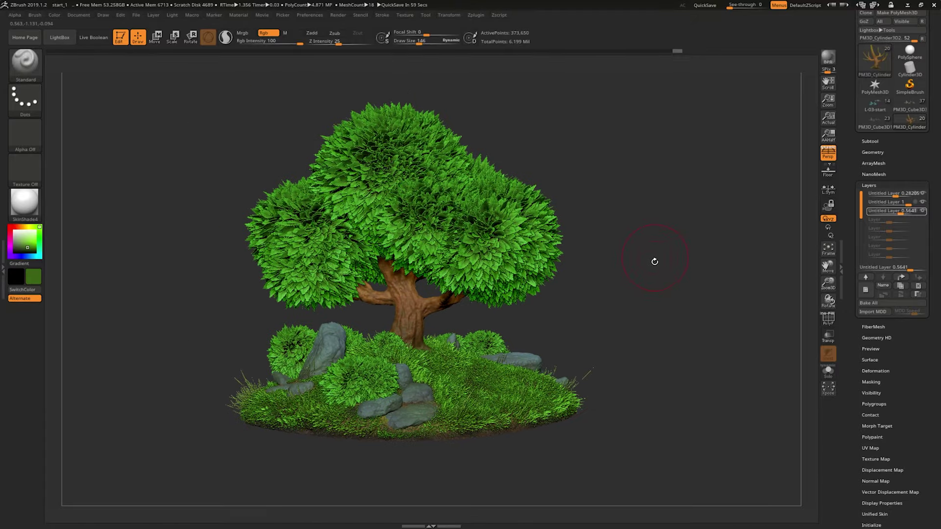
- Select the top layer at strength 0.28205 and add a new layer to the model
drag(654, 262, 657, 251)
key(f)
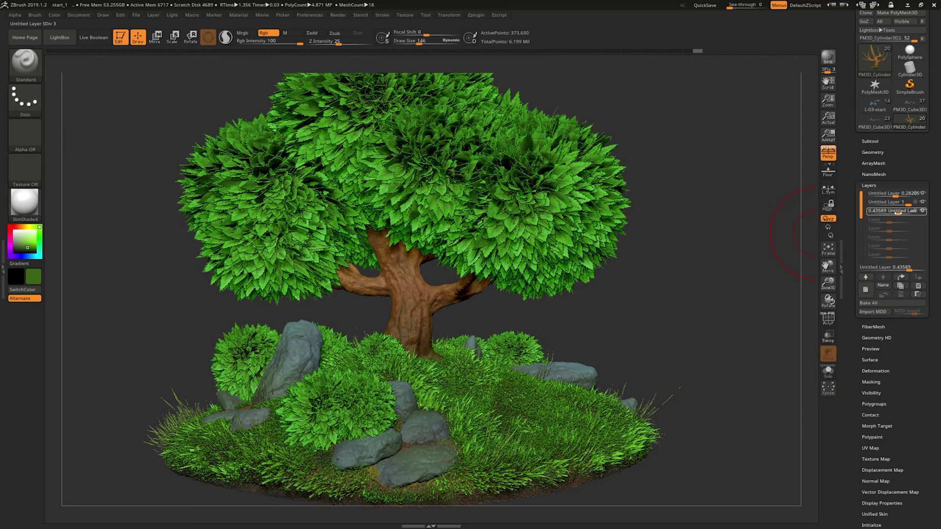
click(923, 204)
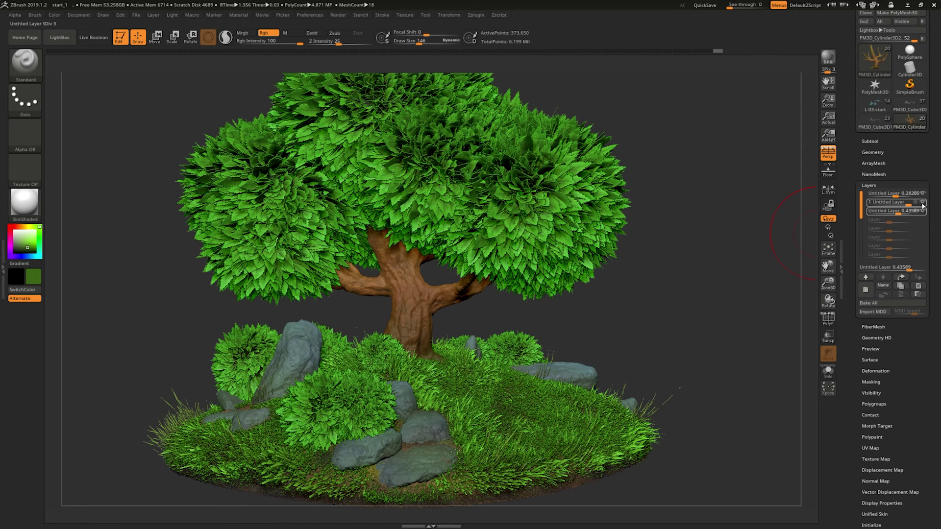
click(918, 195)
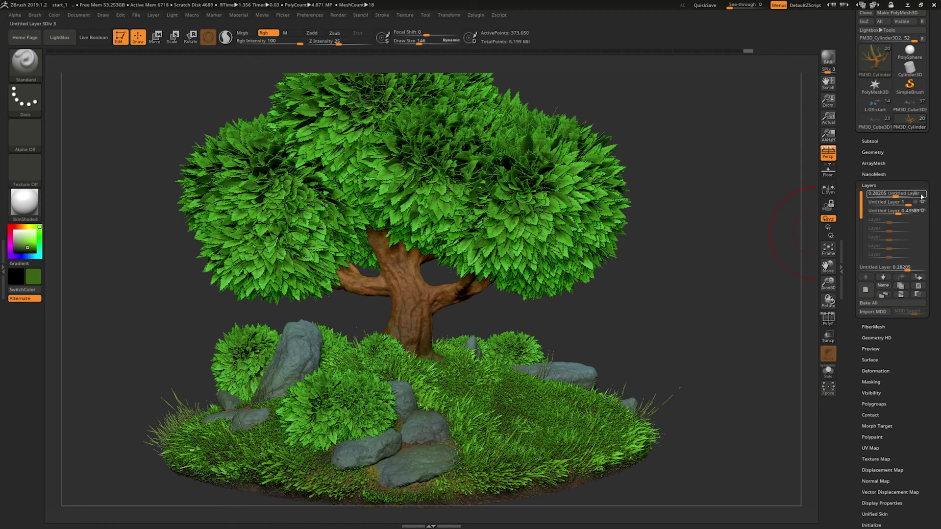
click(865, 290)
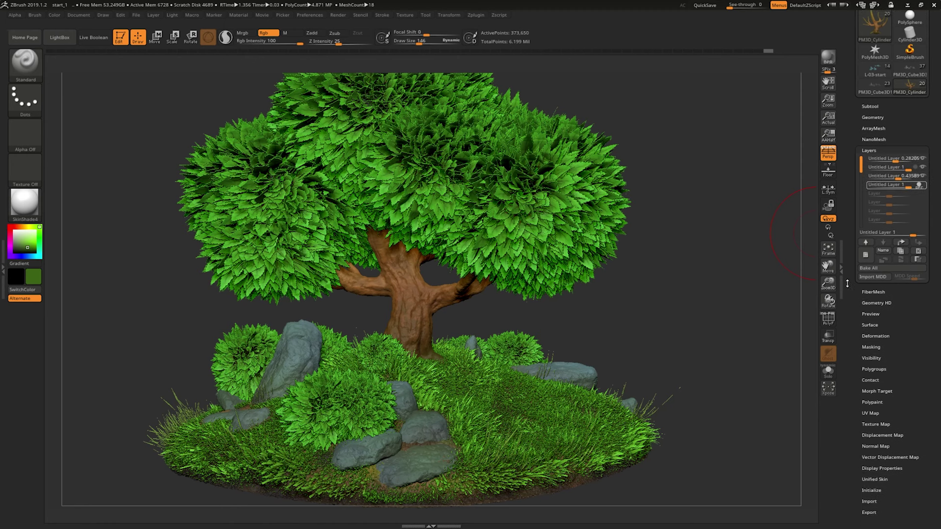
- Mask the trunk's bark crevices with Mask By Cavity
scroll(905, 254, down, 5)
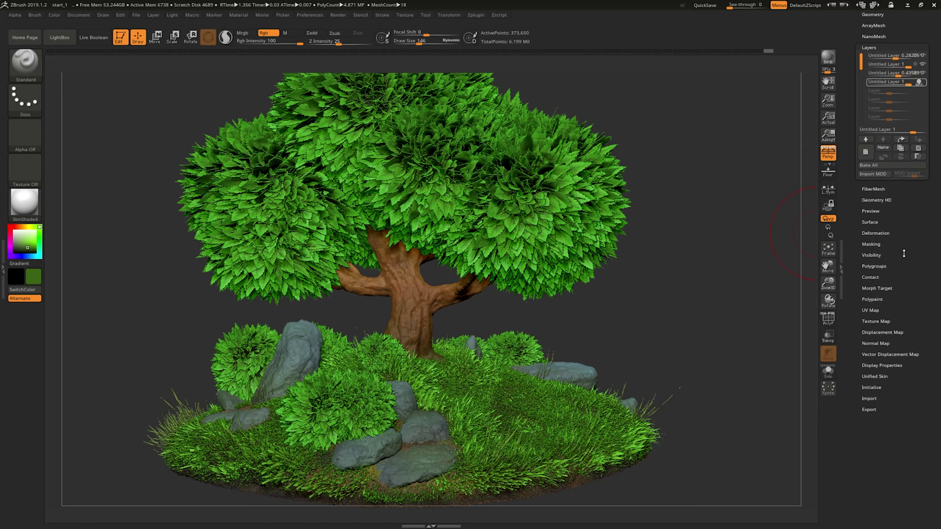
click(872, 244)
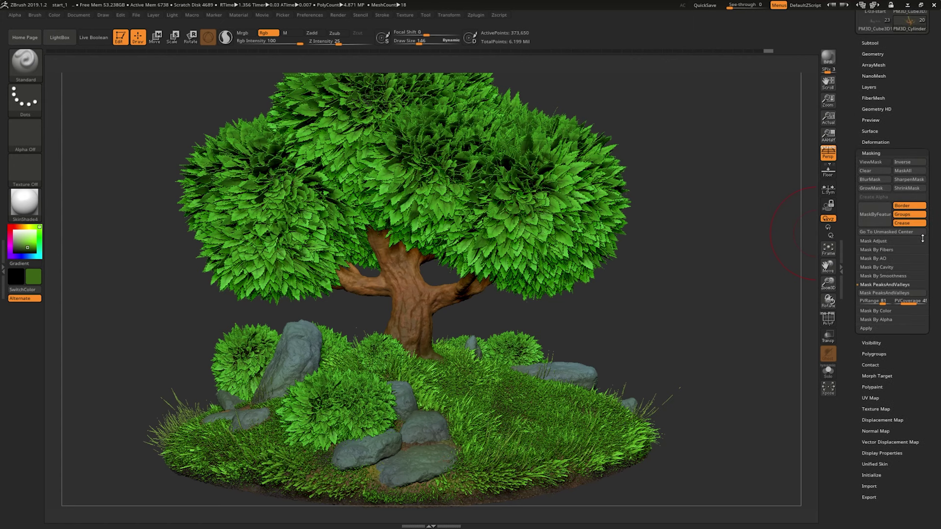
click(892, 267)
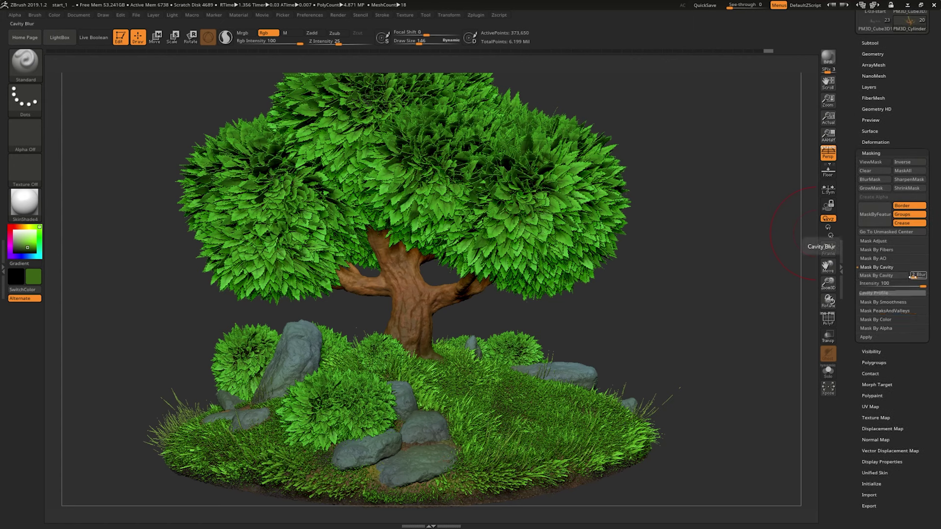
click(894, 277)
alt+drag(725, 304, 796, 352)
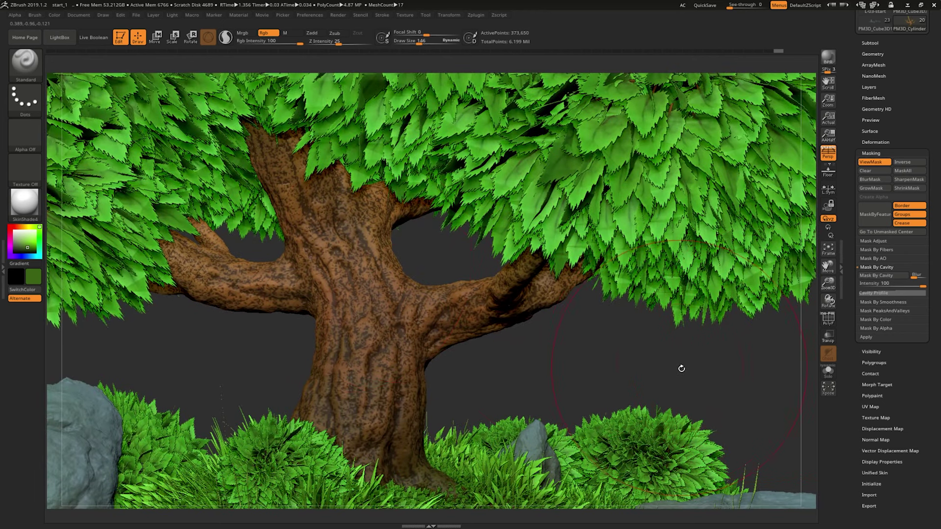
key(f)
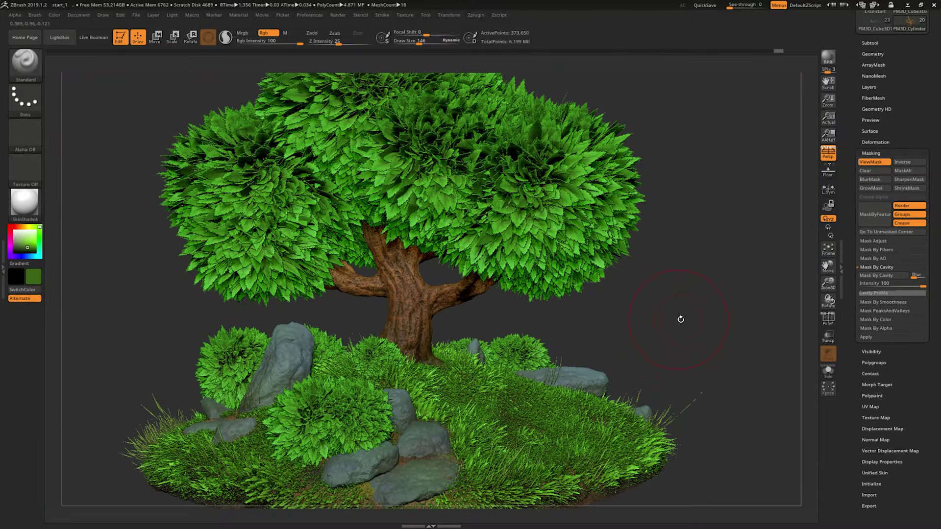
alt+right_drag(681, 319, 727, 324)
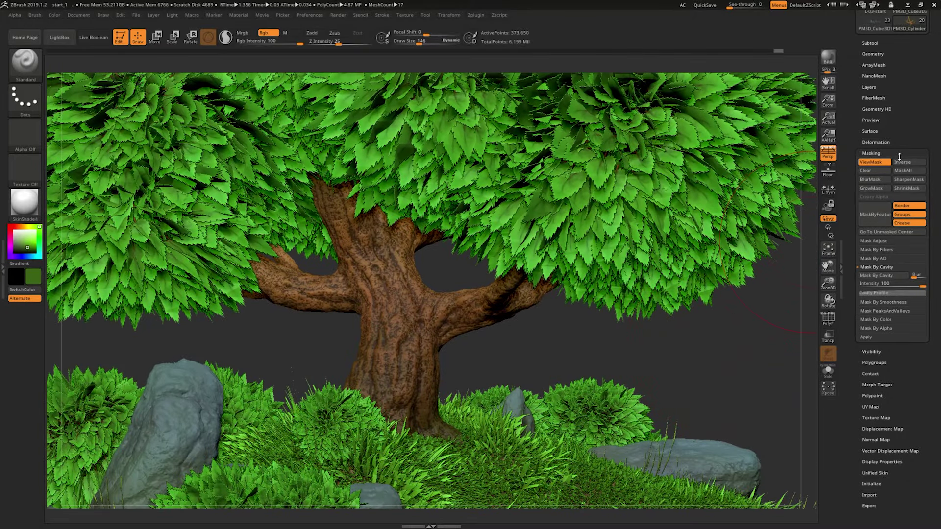
key(f)
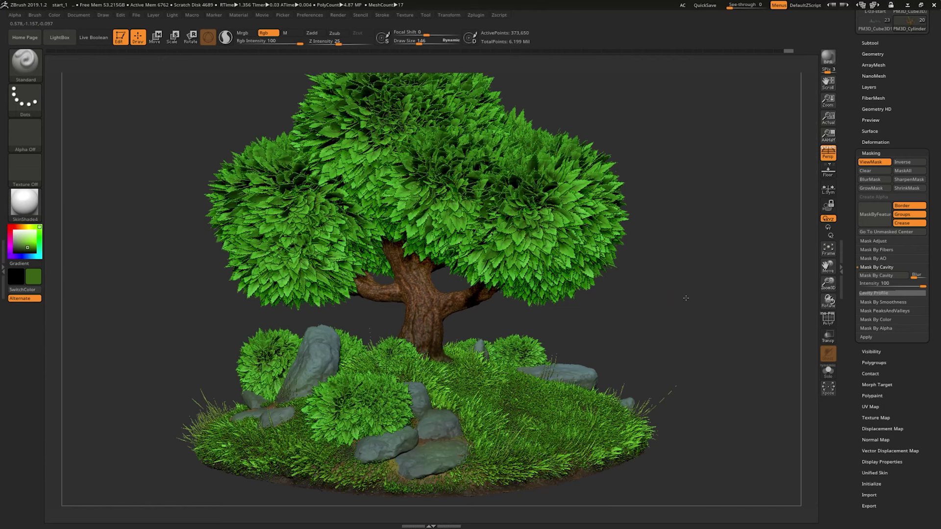
ctrl+right_drag(686, 298, 771, 357)
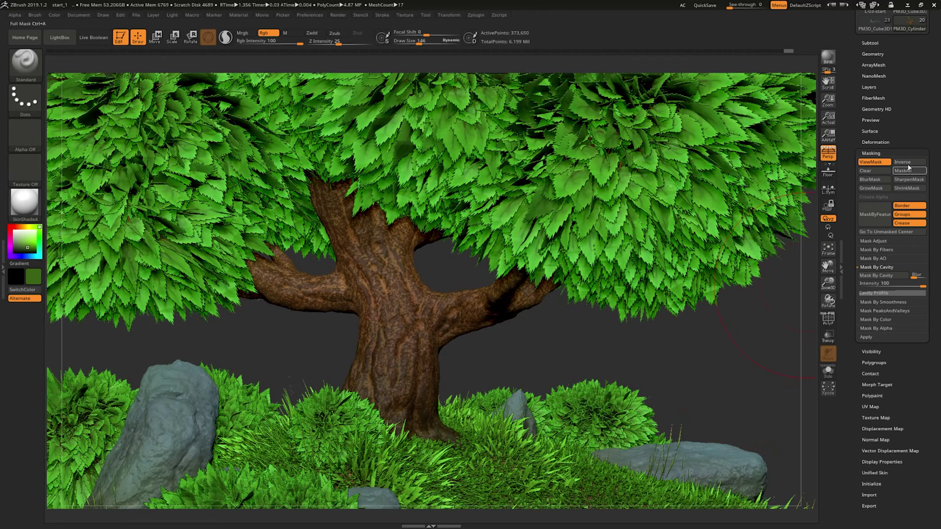
scroll(911, 181, up, 3)
scroll(911, 182, down, 1)
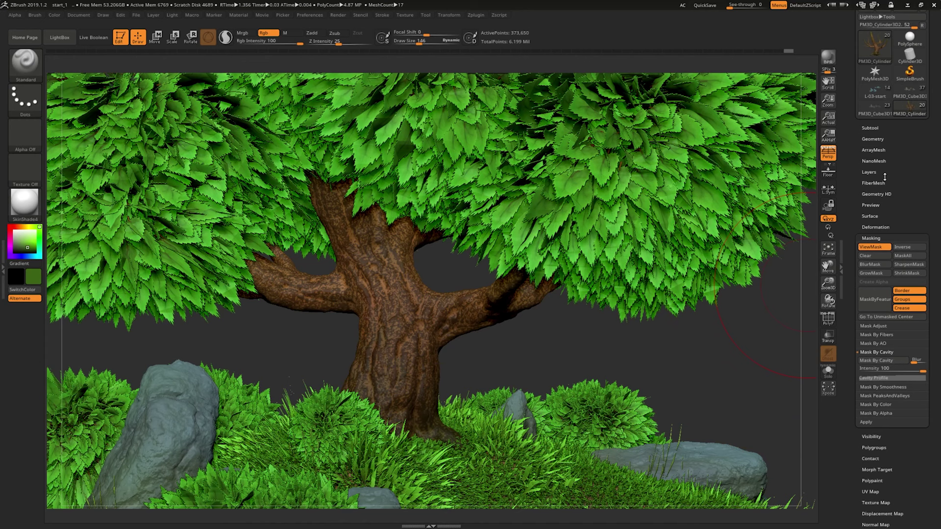
- Turn off ViewMask, pick a lighter tan paint colour and set Draw Size to 81
click(892, 226)
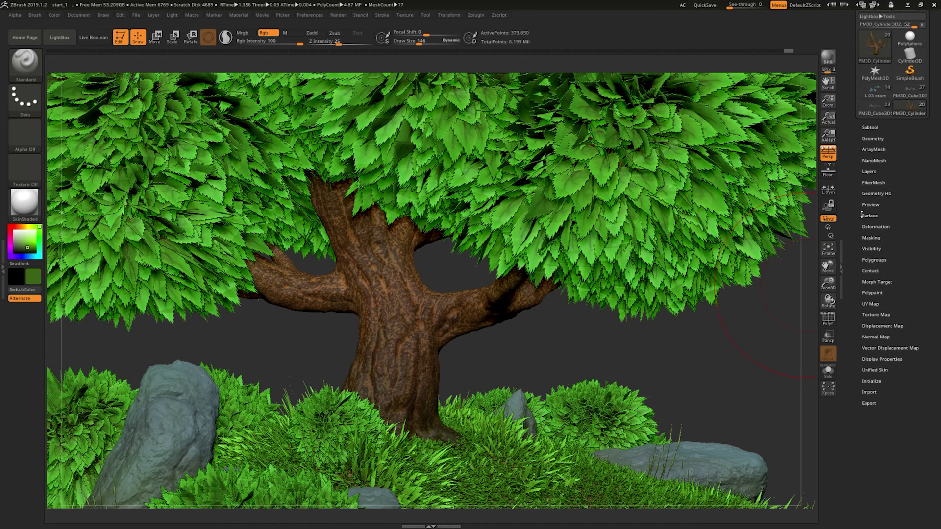
click(873, 238)
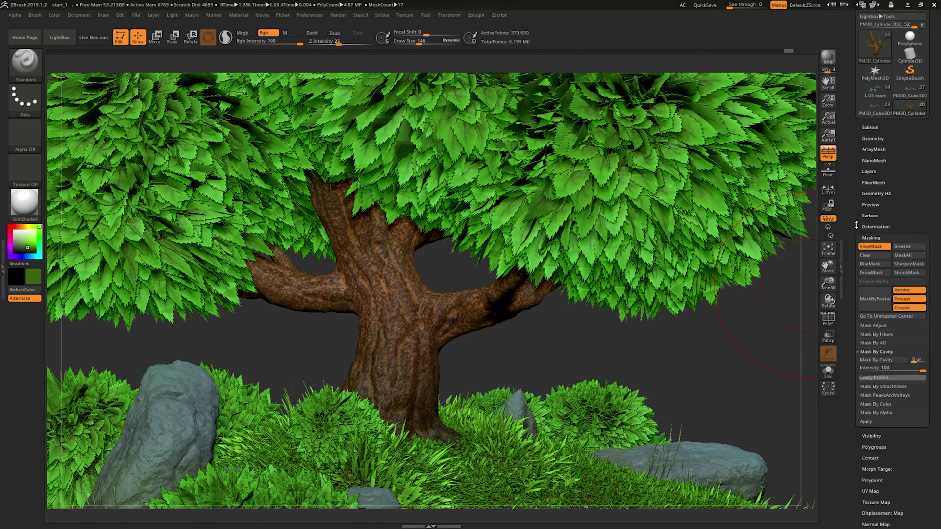
click(877, 248)
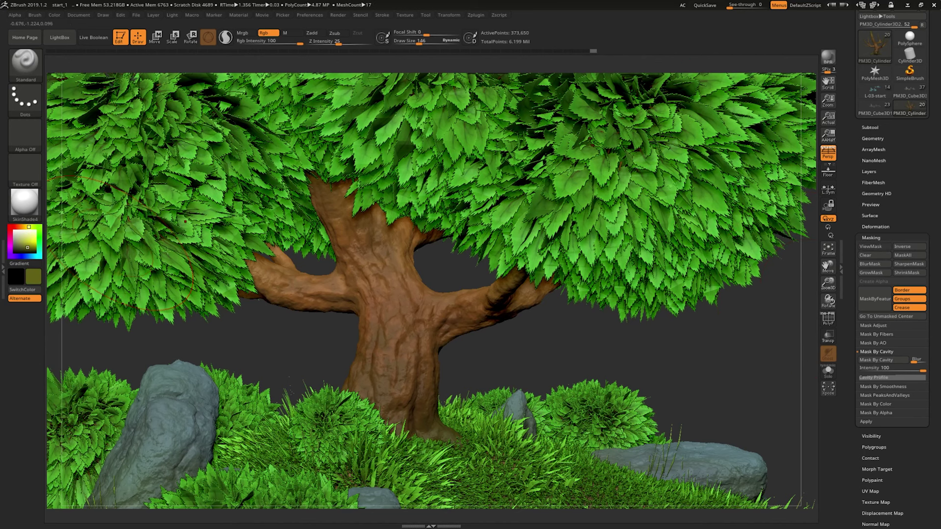
key(c)
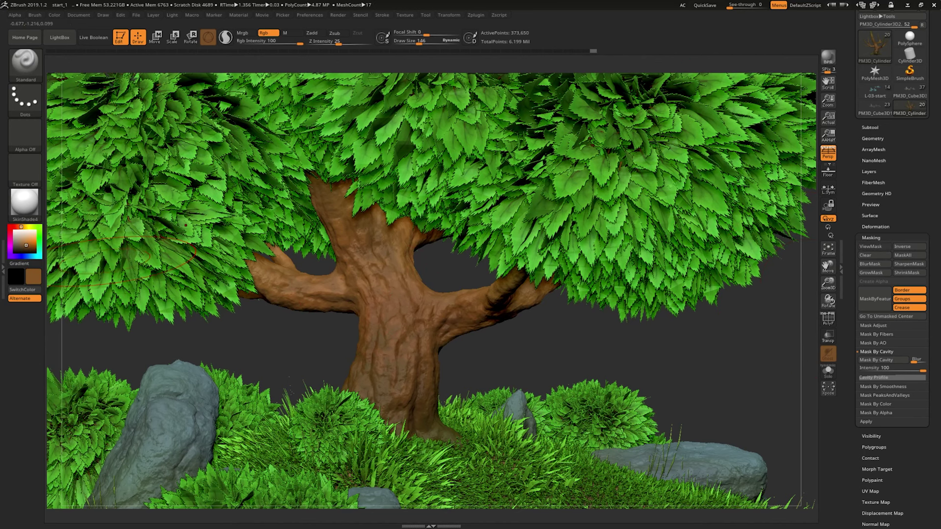
click(24, 240)
mouse_move(417, 304)
mouse_down()
mouse_move(353, 231)
mouse_move(412, 294)
mouse_move(392, 387)
mouse_move(377, 299)
mouse_up()
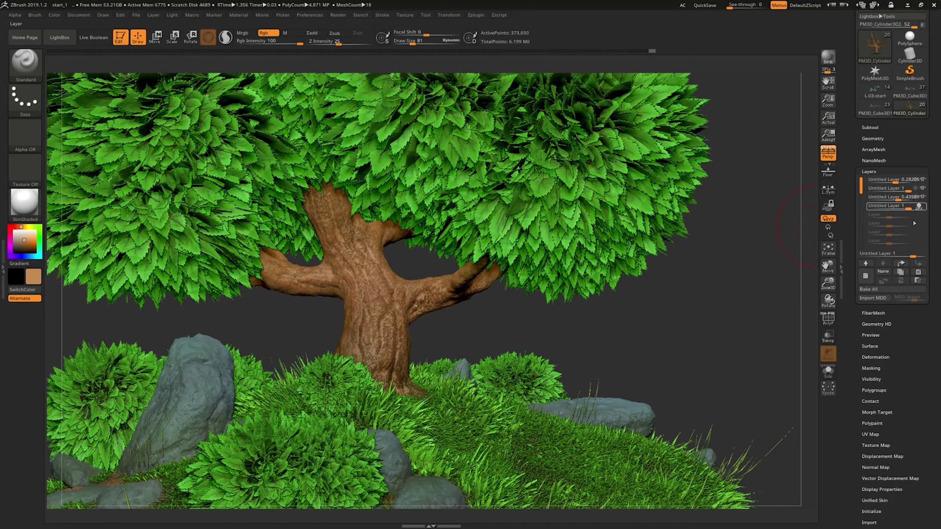
- Add another new layer and mask the bark crevices by cavity
click(924, 206)
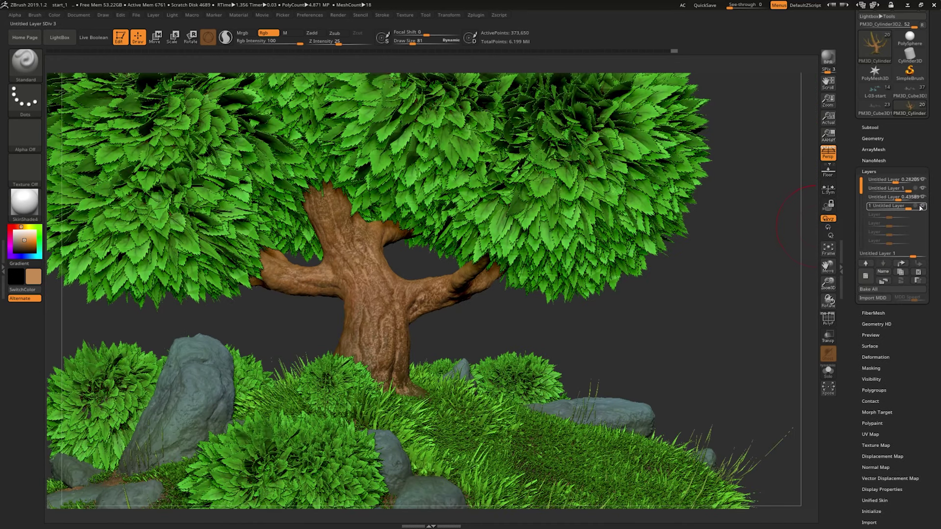
click(866, 276)
mouse_move(864, 368)
mouse_down()
mouse_move(862, 231)
mouse_move(878, 152)
mouse_up()
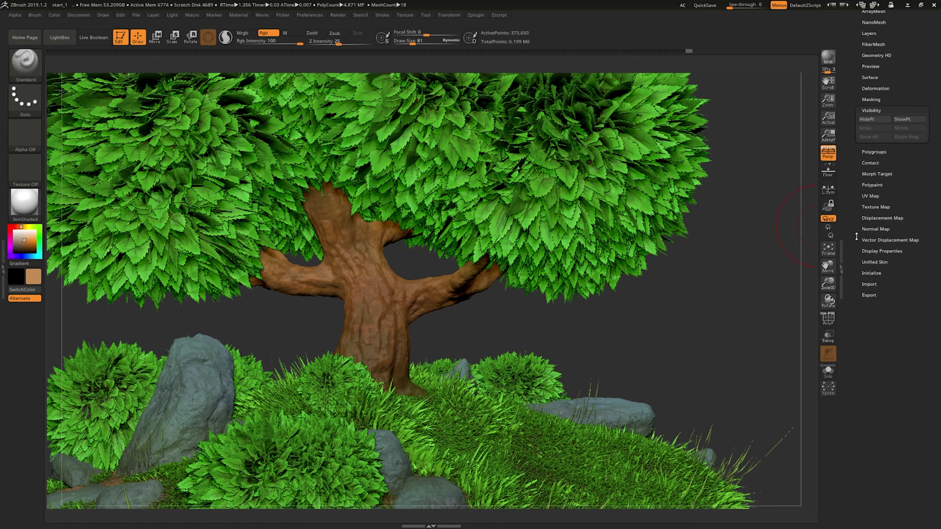
click(873, 153)
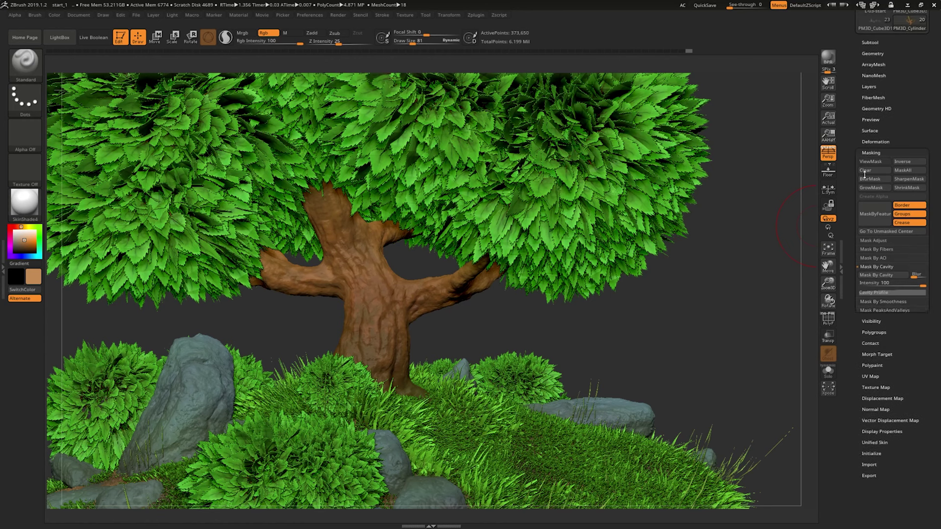
click(877, 267)
click(894, 276)
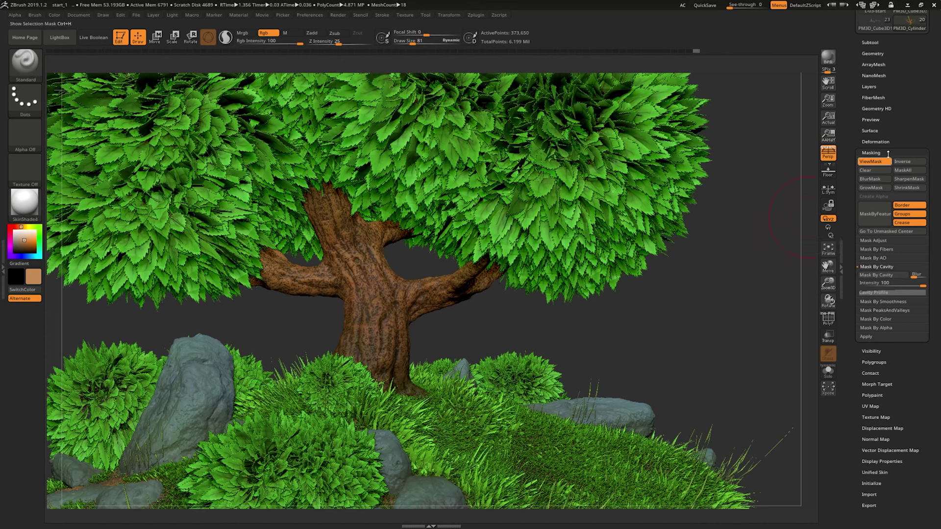
- Paint light tan highlights along the trunk and branches, then hide the mask display
drag(858, 145, 845, 215)
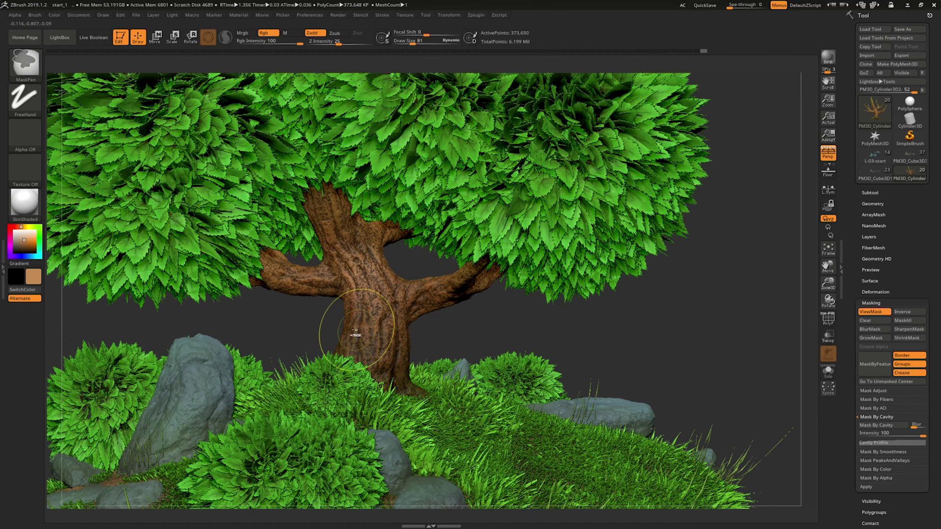
drag(384, 304, 270, 285)
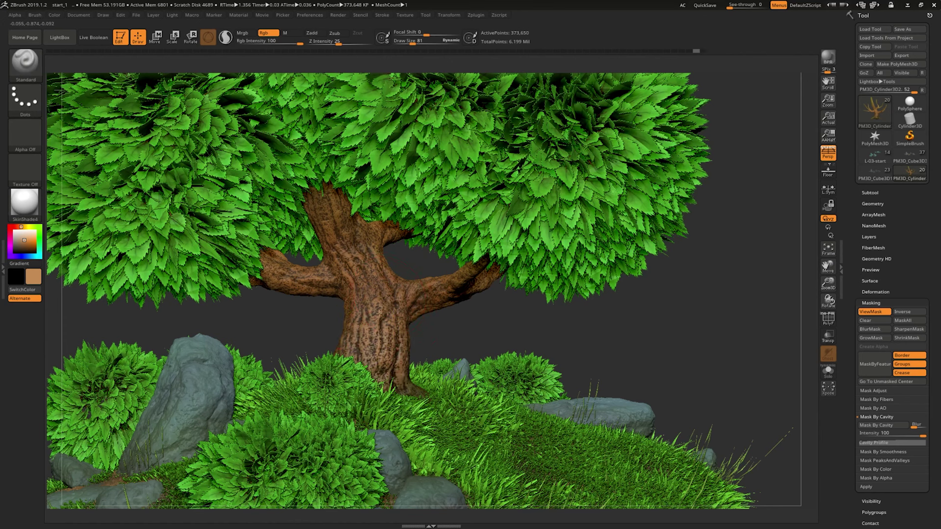
click(870, 312)
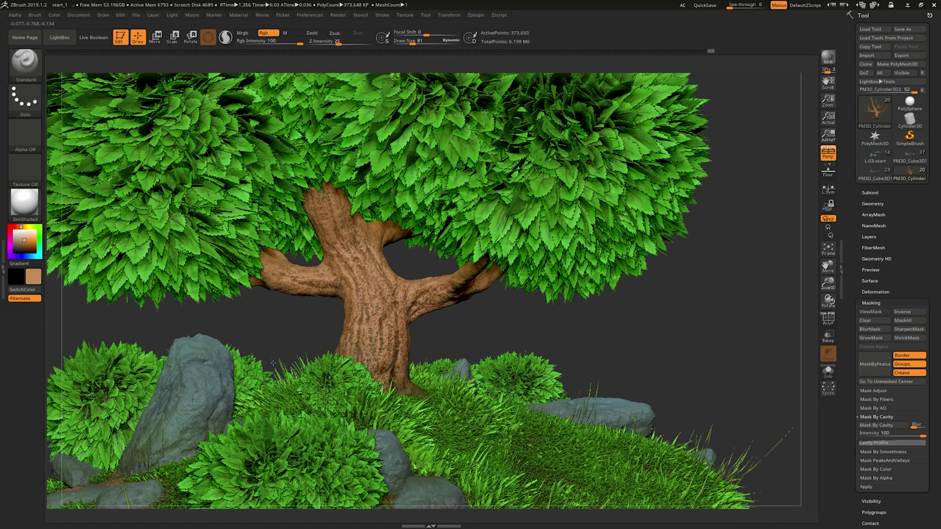
- Toggle the trunk's bark detail layers off and on to compare the trunk from several angles
click(868, 238)
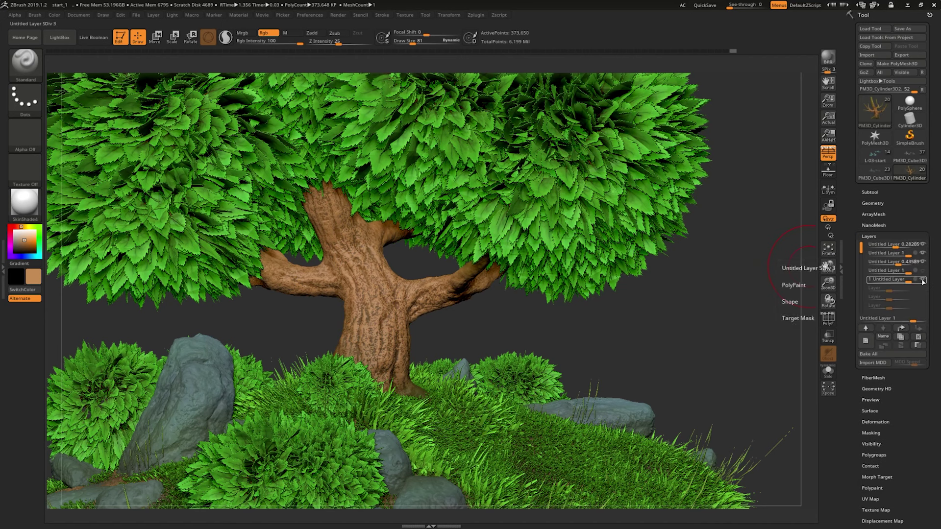
click(923, 282)
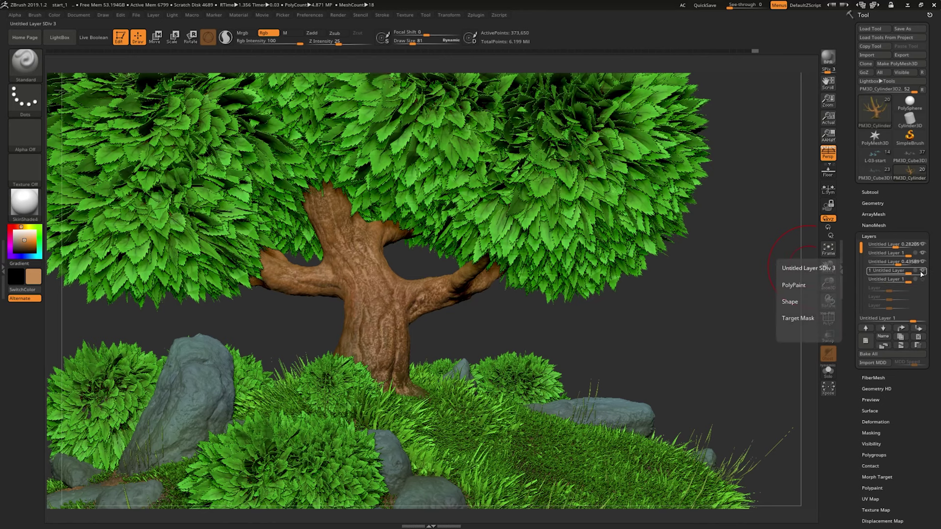
drag(691, 324, 699, 296)
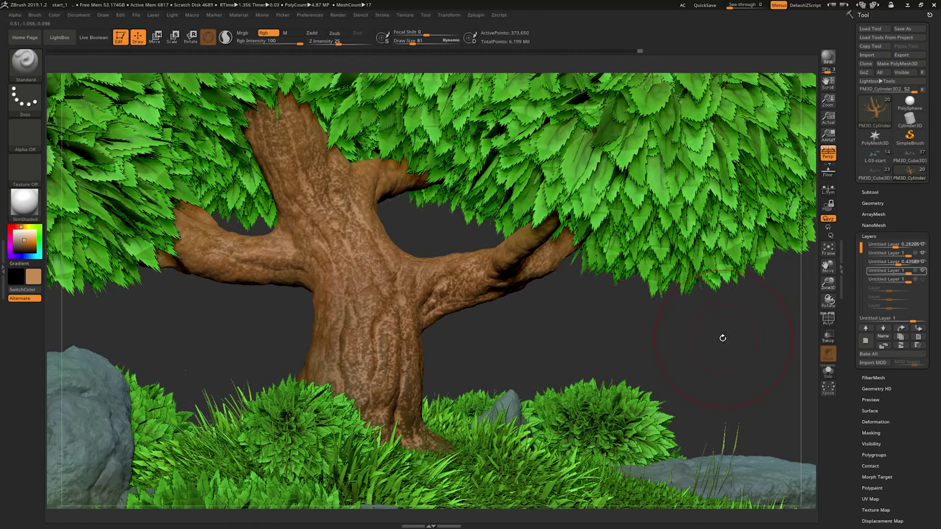
drag(722, 338, 773, 269)
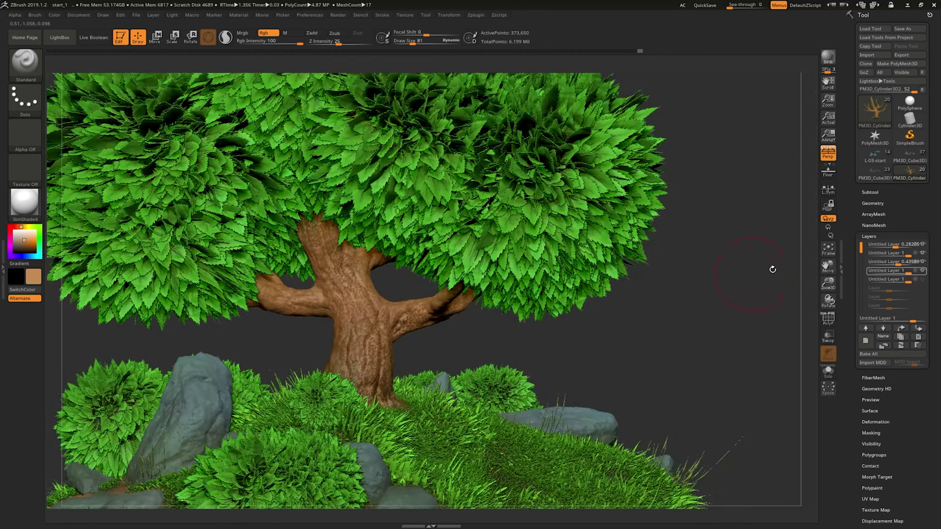
click(924, 279)
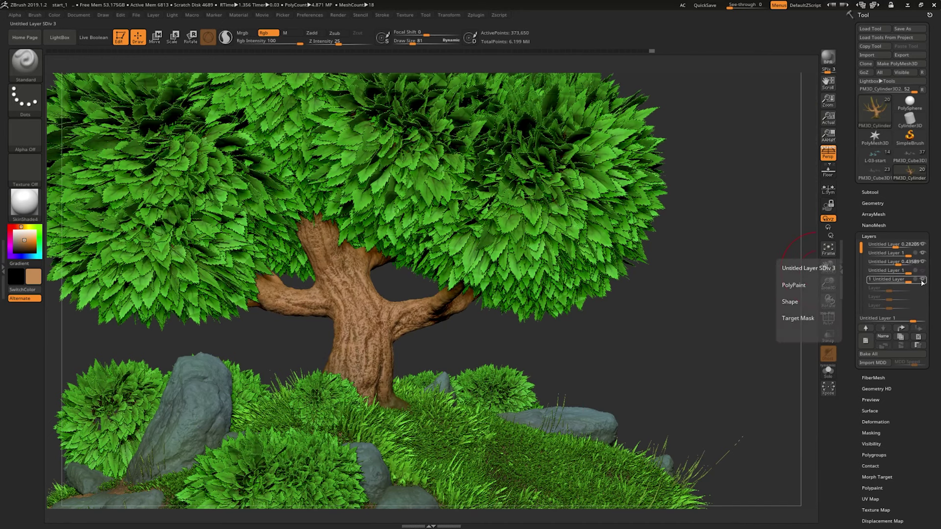
key(f)
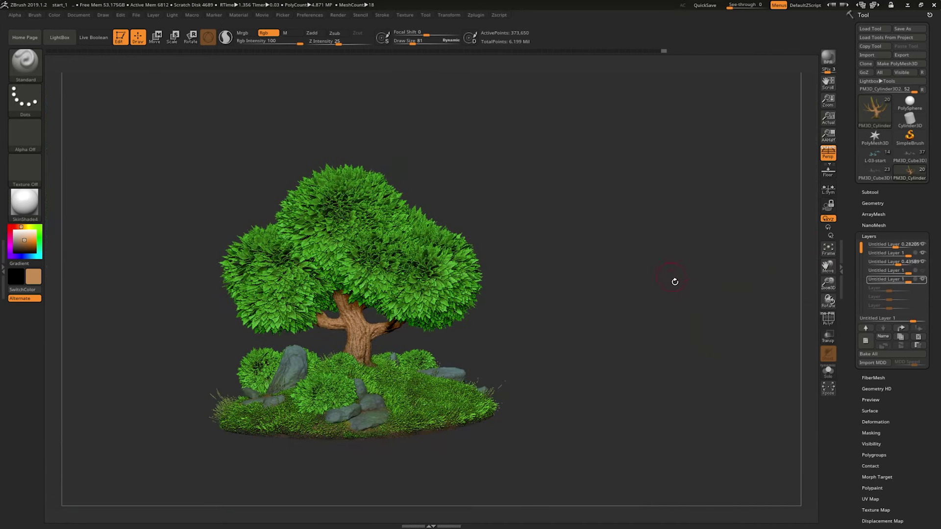
mouse_move(694, 301)
mouse_down()
mouse_move(684, 292)
mouse_move(760, 354)
mouse_up()
click(923, 279)
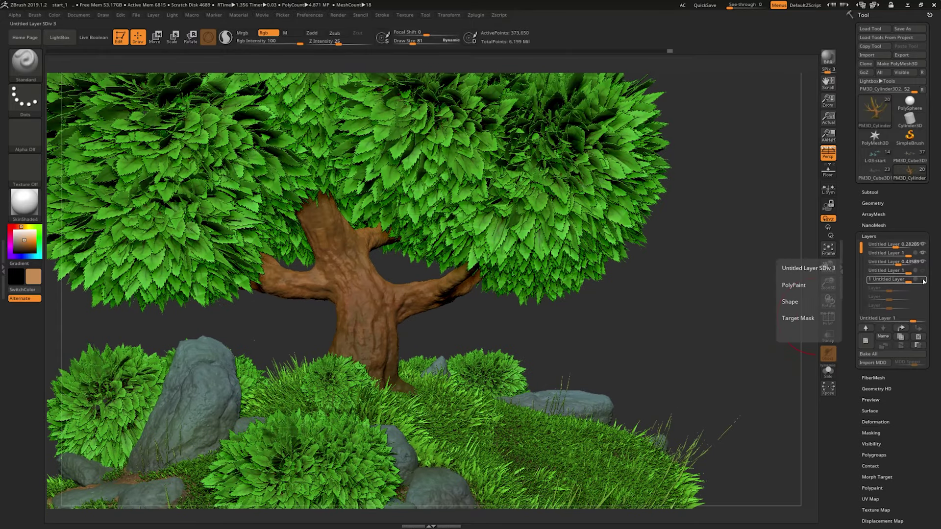
click(922, 270)
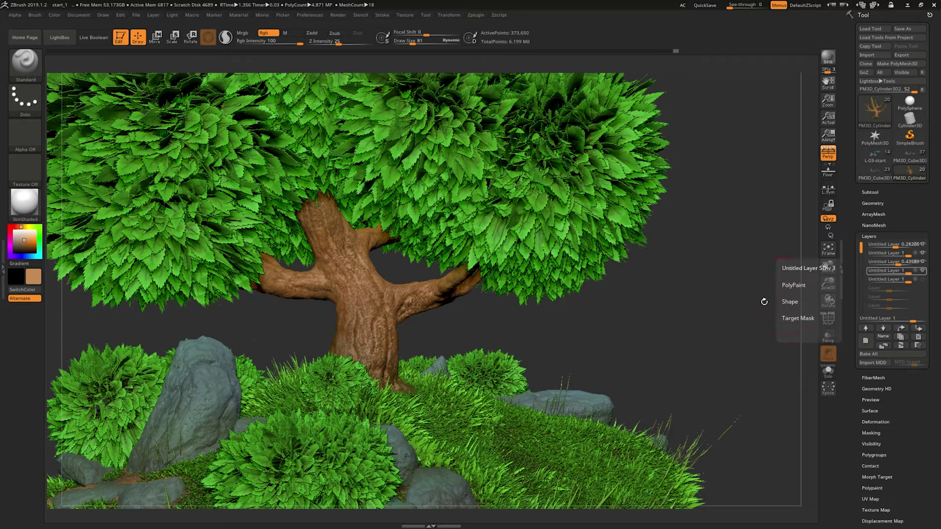
mouse_move(762, 301)
mouse_down()
mouse_move(742, 315)
mouse_move(751, 304)
mouse_move(665, 305)
mouse_move(782, 483)
mouse_move(643, 327)
mouse_up()
mouse_move(744, 333)
alt+mouse_down()
mouse_move(772, 478)
mouse_move(696, 463)
mouse_move(767, 495)
mouse_move(771, 310)
alt+mouse_up()
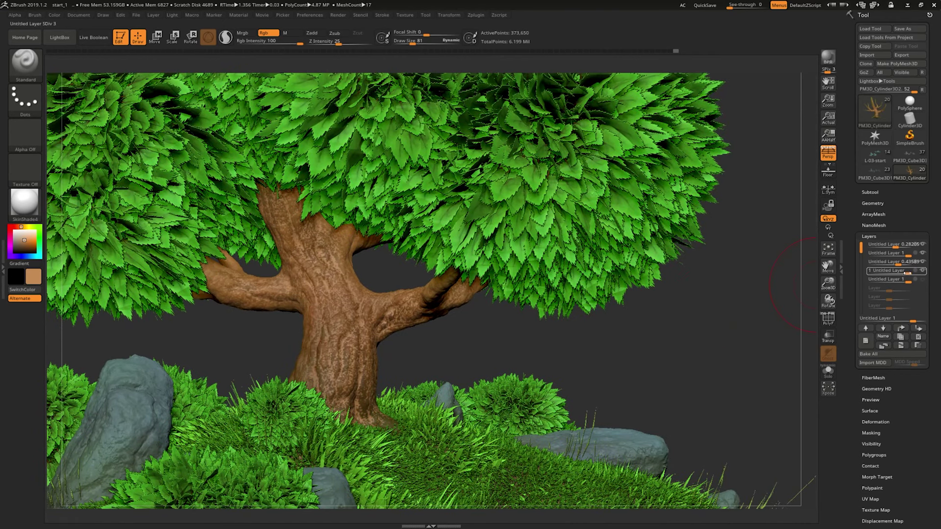
- Rebalance the bark layer strengths, ending with layers at 0.15384 and 0.84615
drag(907, 273, 902, 273)
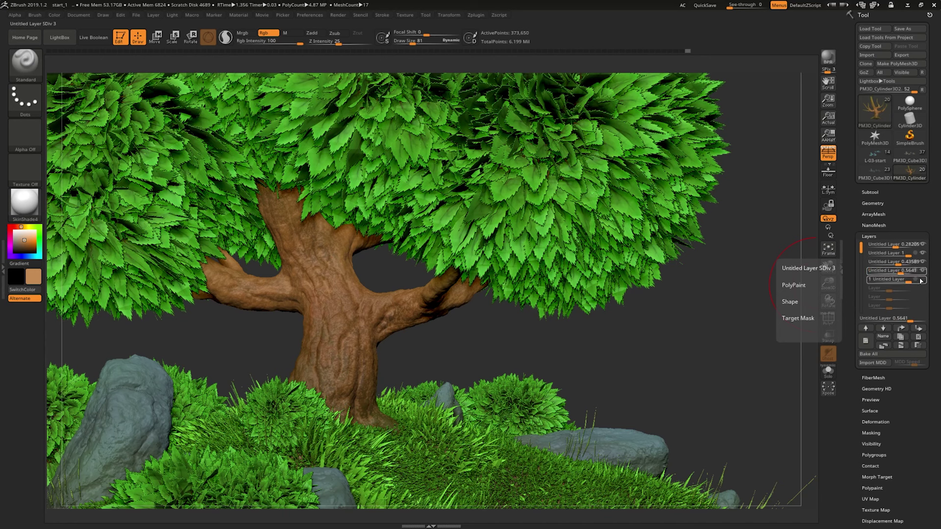
click(922, 281)
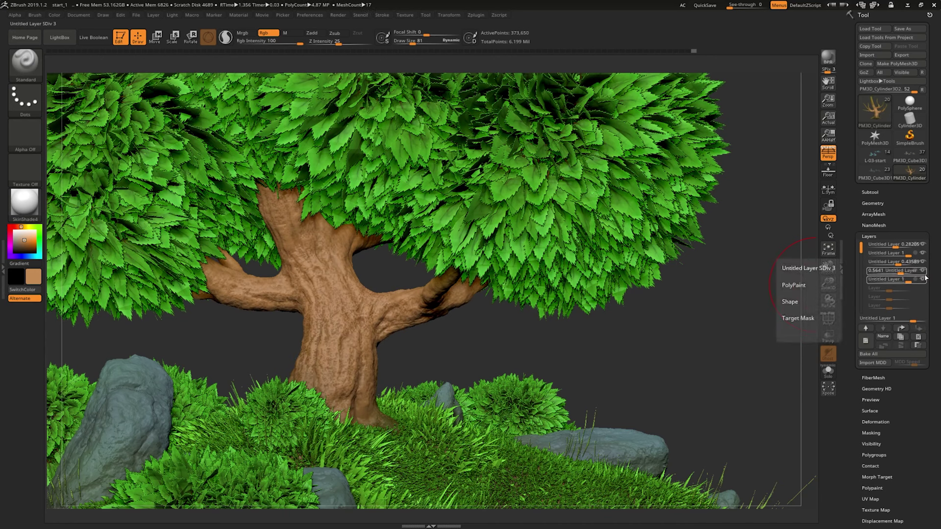
click(923, 273)
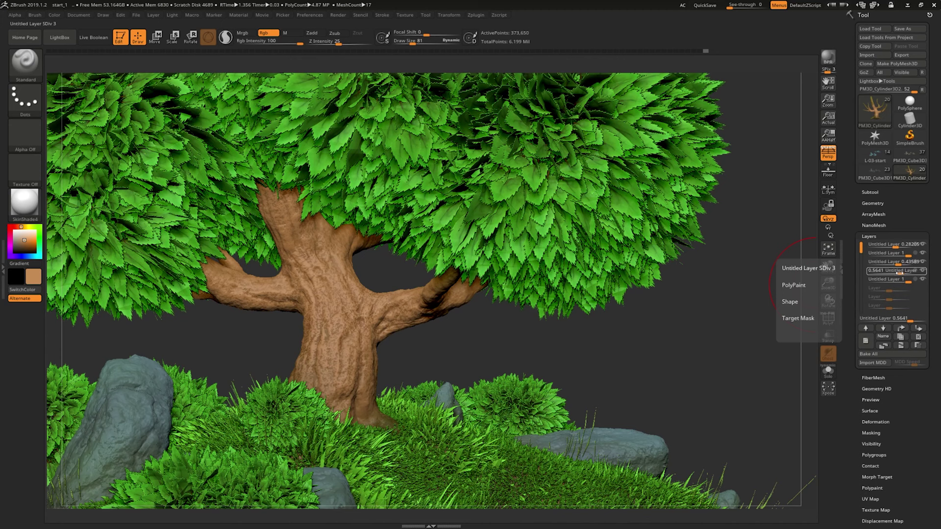
drag(923, 273, 895, 271)
click(900, 280)
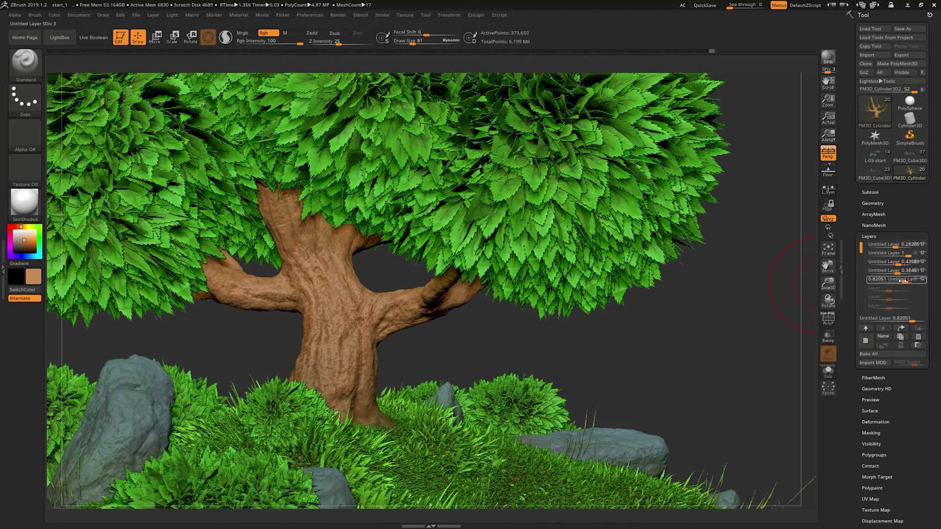
drag(901, 281, 921, 283)
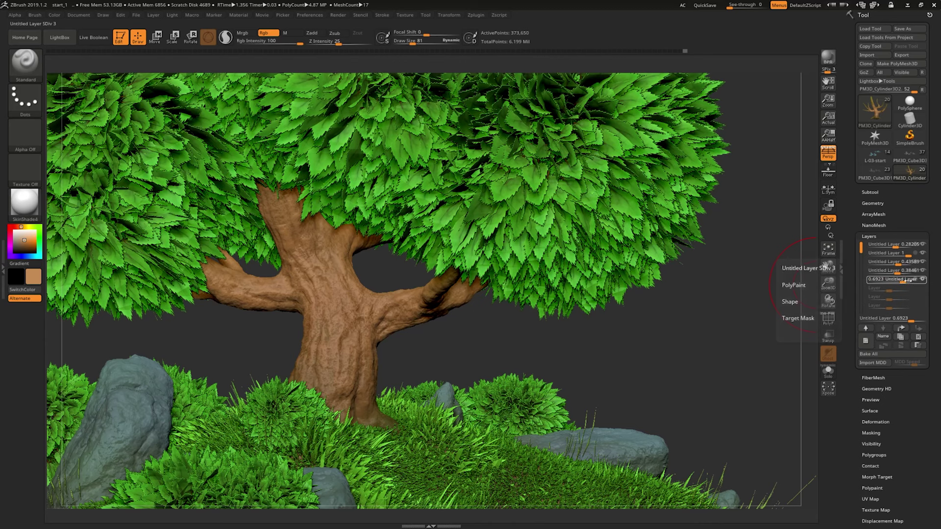
drag(921, 283, 927, 283)
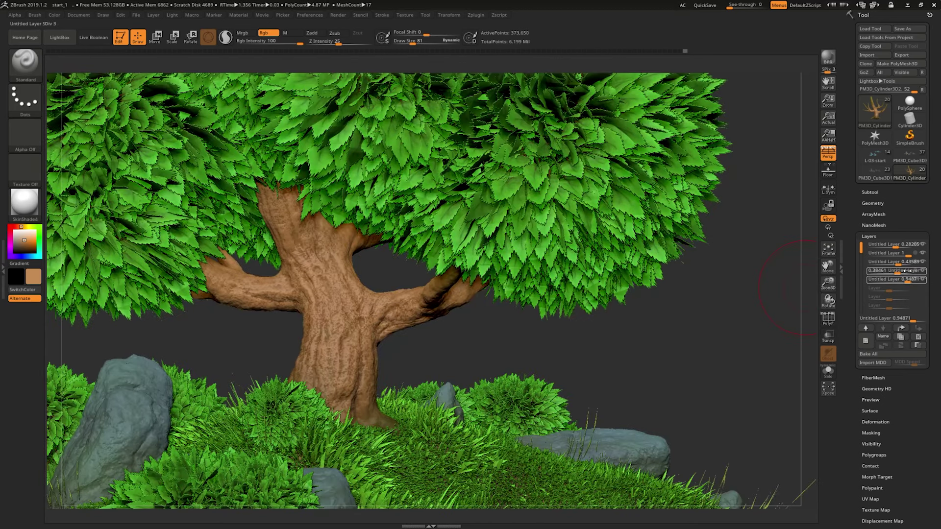
click(888, 270)
mouse_move(904, 282)
mouse_down()
mouse_move(891, 281)
mouse_move(901, 290)
mouse_move(896, 281)
mouse_up()
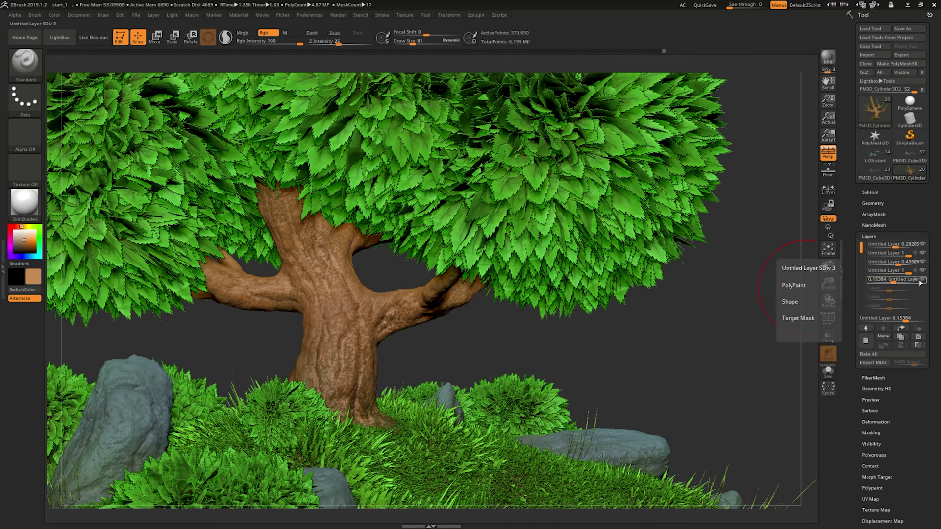
click(903, 271)
- Add a sixth, empty layer to the trunk
ctrl+right_drag(740, 310, 689, 238)
ctrl+right_drag(697, 318, 743, 322)
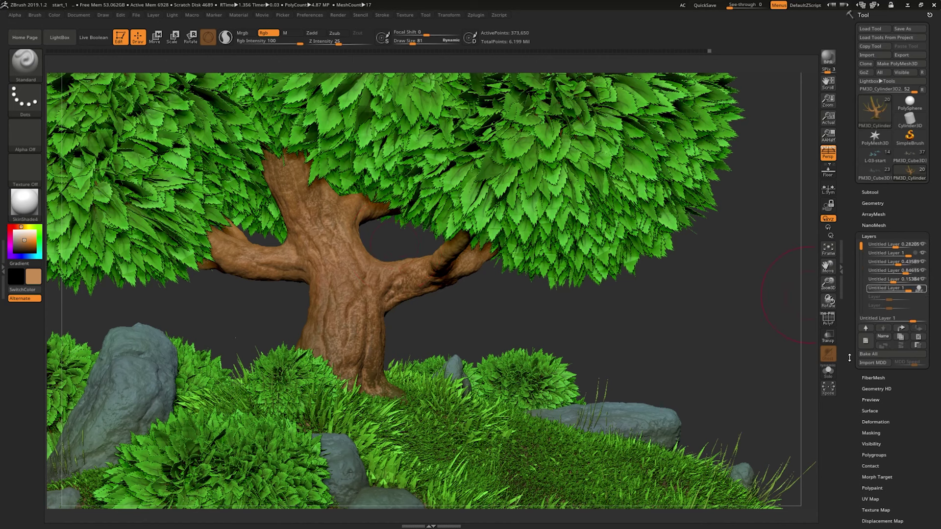
click(866, 340)
drag(916, 422, 916, 278)
- Mask the trunk by cavity and invert the mask
click(873, 289)
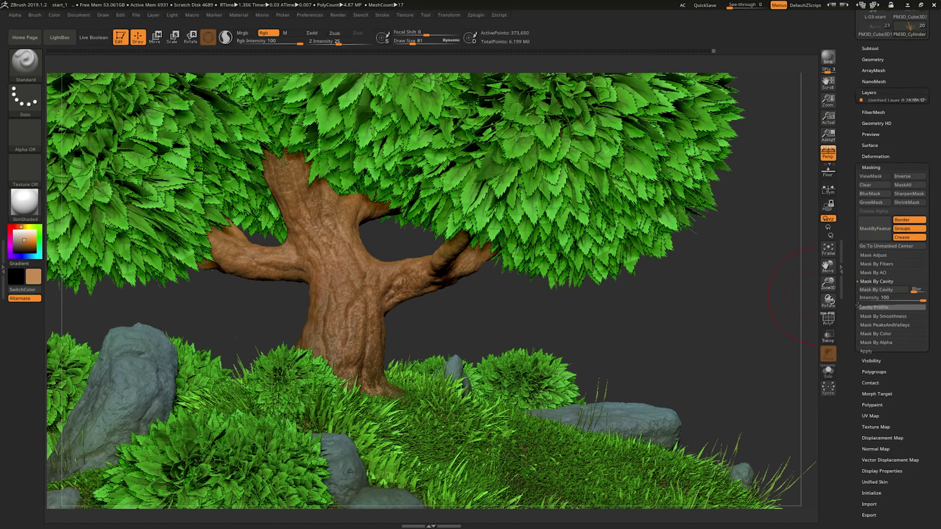
click(892, 303)
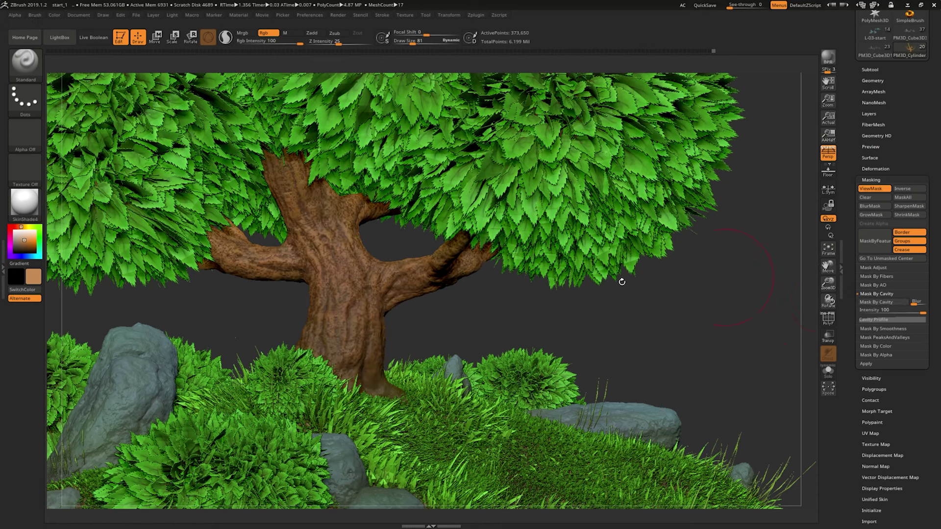
click(901, 190)
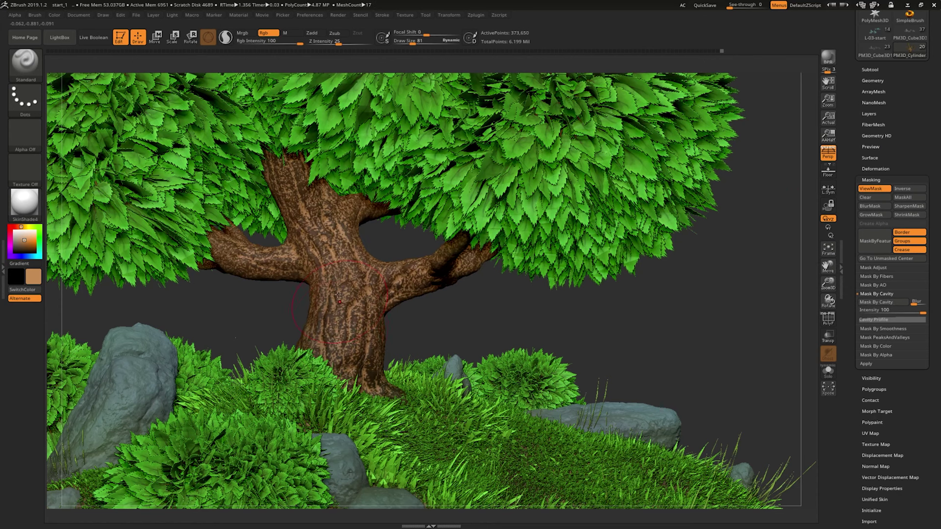
click(906, 179)
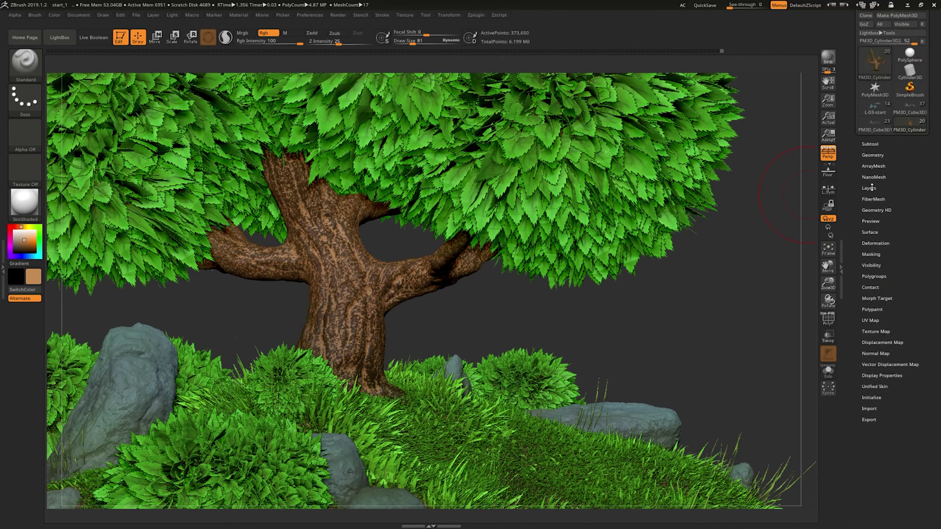
click(872, 188)
- Polypaint dark brown over the trunk and branch at RGB intensity 20, draw size 58
drag(29, 245, 30, 249)
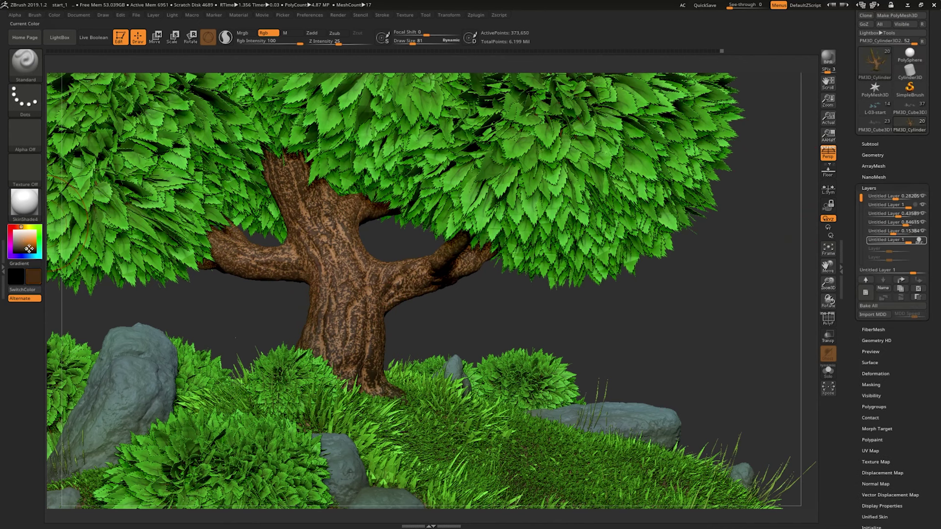
drag(352, 306, 386, 352)
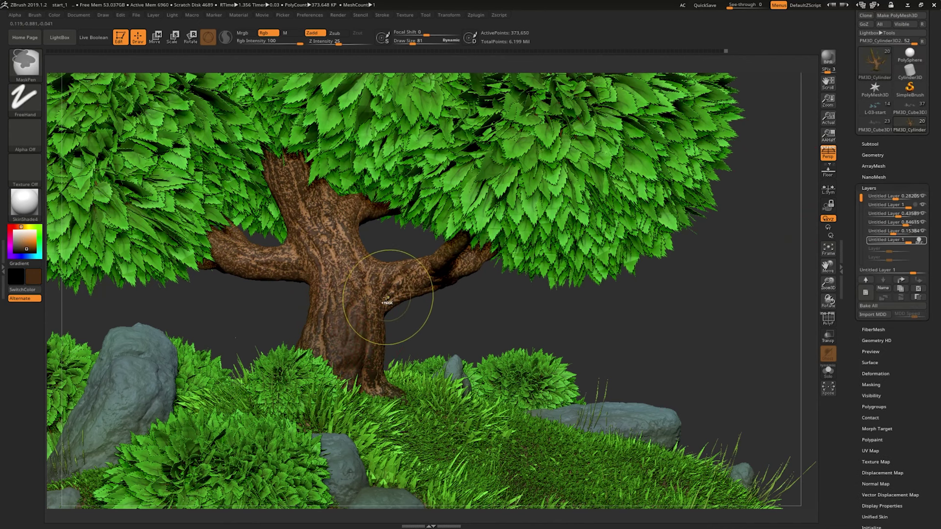
key(space)
drag(387, 298, 371, 299)
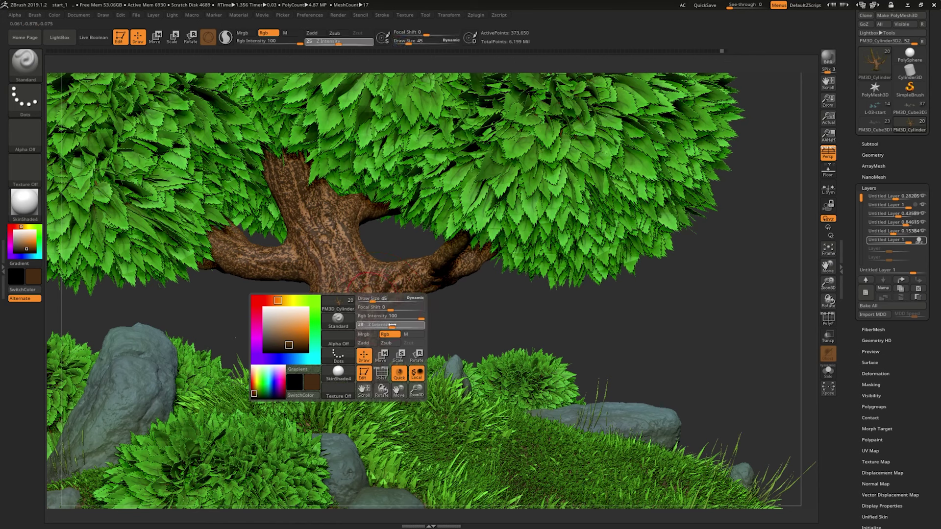
mouse_move(421, 318)
mouse_down()
mouse_move(389, 318)
mouse_move(368, 352)
mouse_move(385, 400)
mouse_up()
key(space)
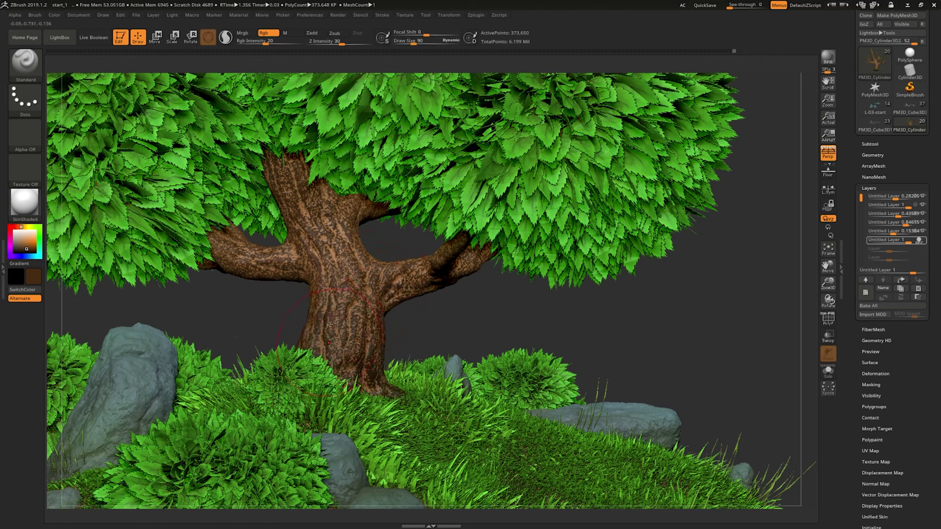
drag(235, 264, 278, 245)
mouse_move(301, 196)
mouse_down()
mouse_move(398, 301)
mouse_move(510, 243)
mouse_up()
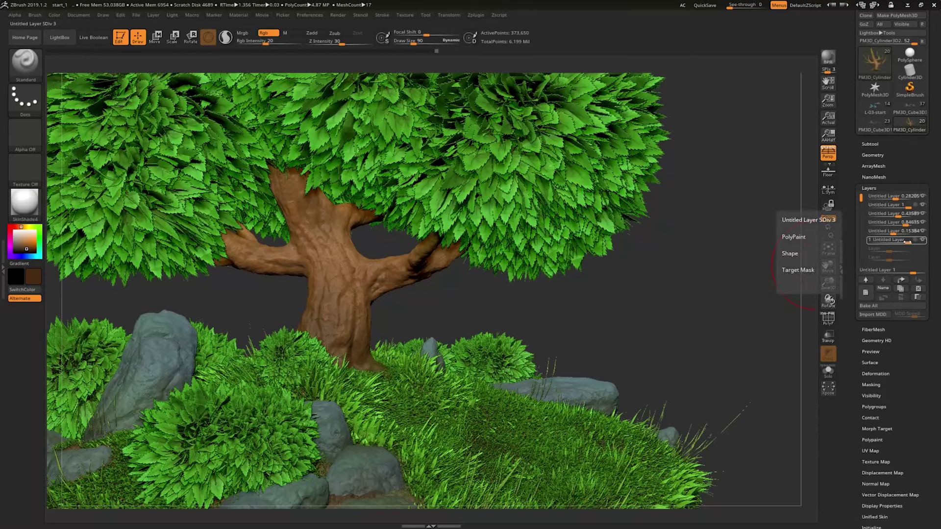
- Lower the paint layer to about 0.69, then return it to full strength
drag(924, 241, 901, 242)
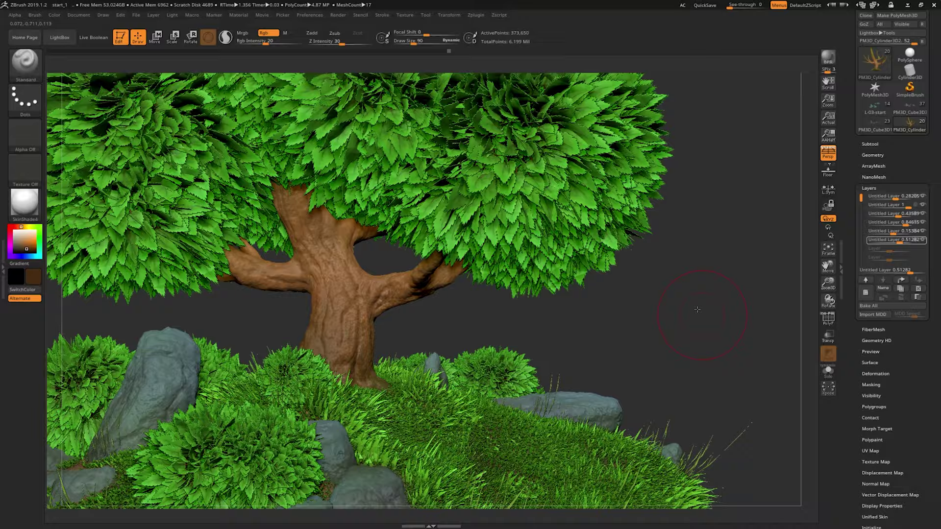
mouse_move(625, 292)
alt+mouse_down()
mouse_move(668, 271)
mouse_move(723, 314)
mouse_move(622, 250)
mouse_move(671, 314)
mouse_move(663, 298)
mouse_move(687, 305)
alt+mouse_up()
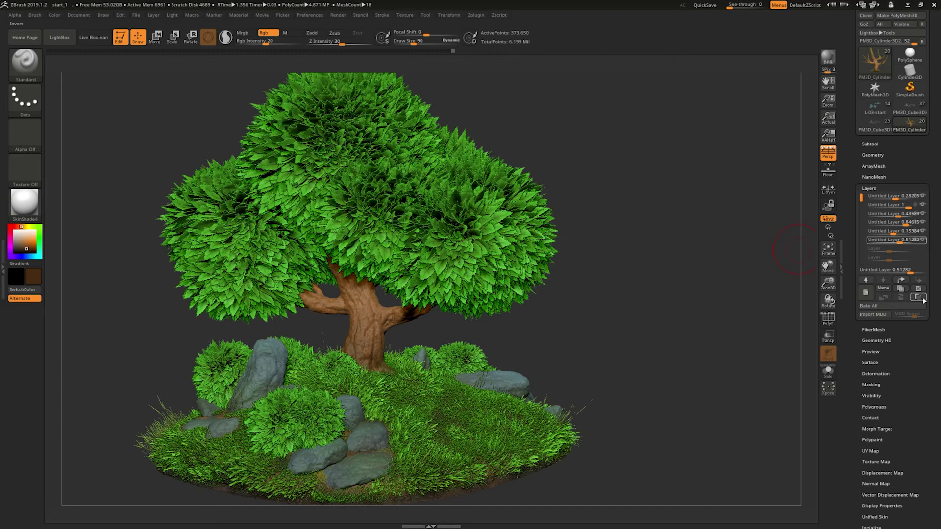
alt+drag(734, 319, 721, 353)
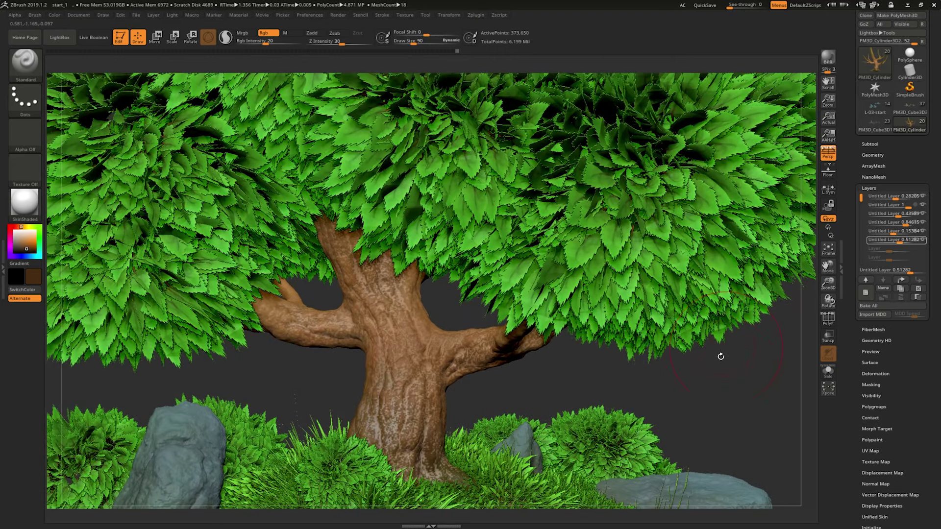
alt+drag(694, 309, 715, 317)
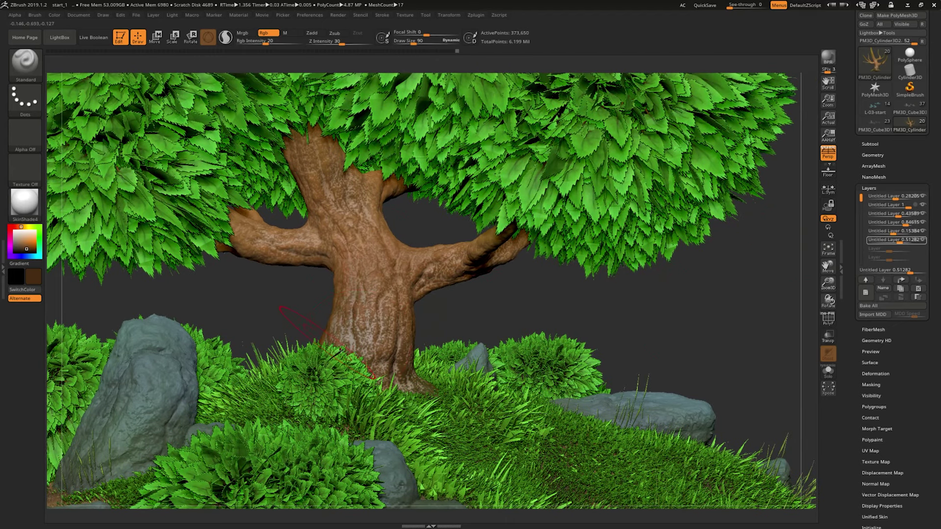
mouse_move(901, 240)
mouse_down()
mouse_move(916, 239)
mouse_move(890, 240)
mouse_up()
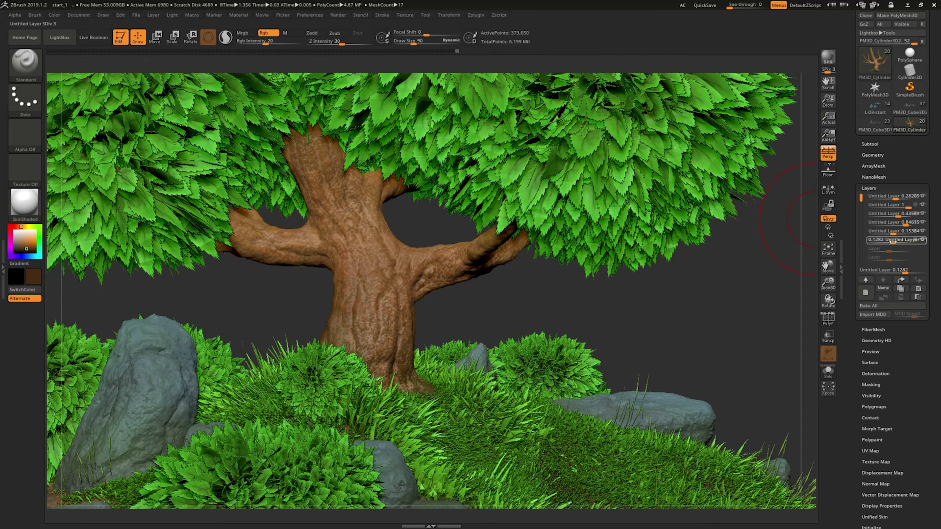
- Render a best-quality preview, then load the PM3D_Cube3D1 tree and turn it slightly
key(f)
mouse_move(706, 263)
mouse_down()
mouse_move(700, 224)
mouse_move(706, 295)
mouse_up()
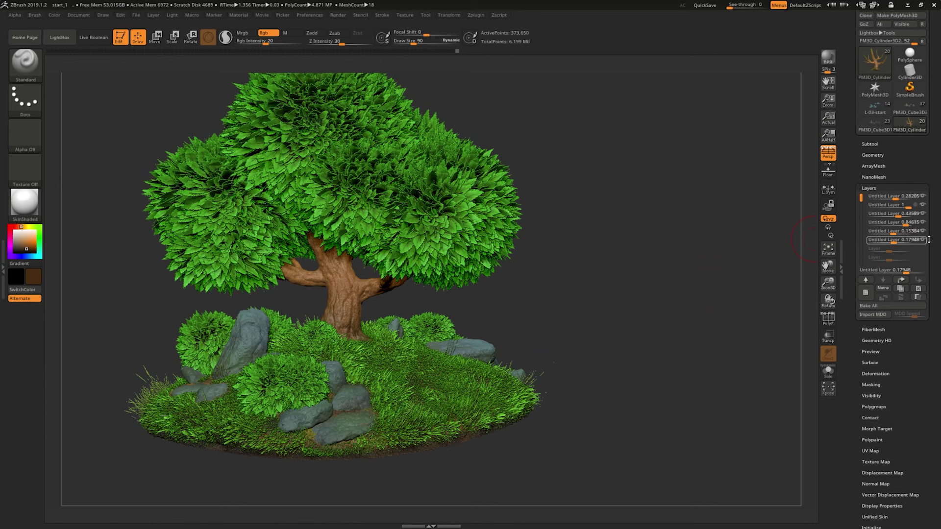
mouse_move(895, 240)
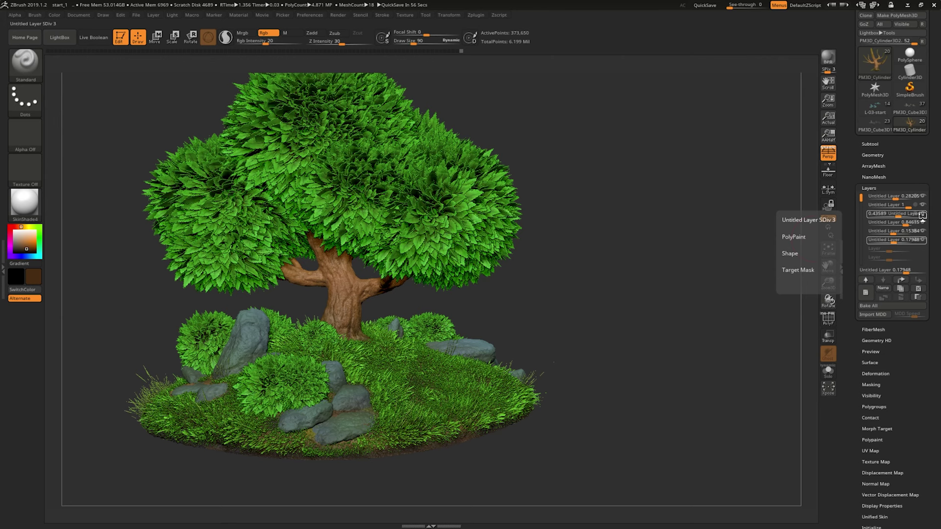
key(f)
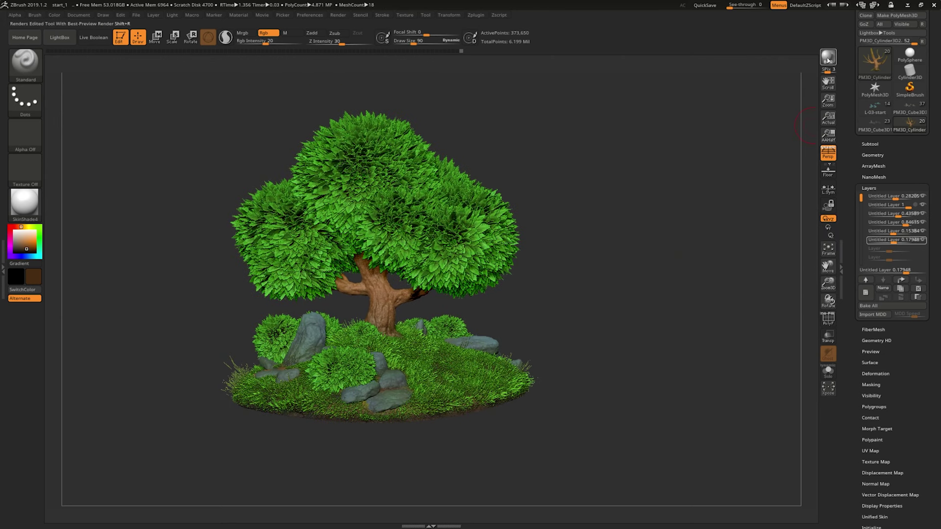
click(828, 58)
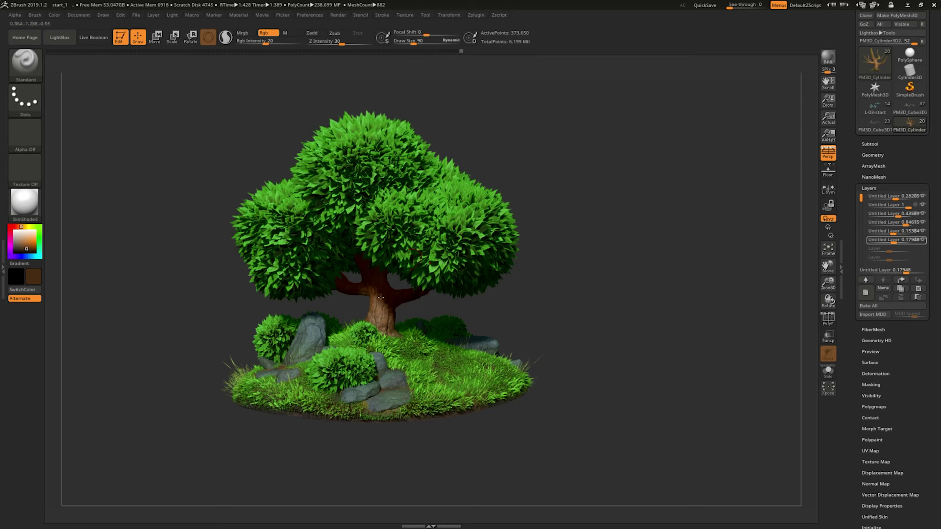
click(881, 125)
drag(704, 172, 699, 171)
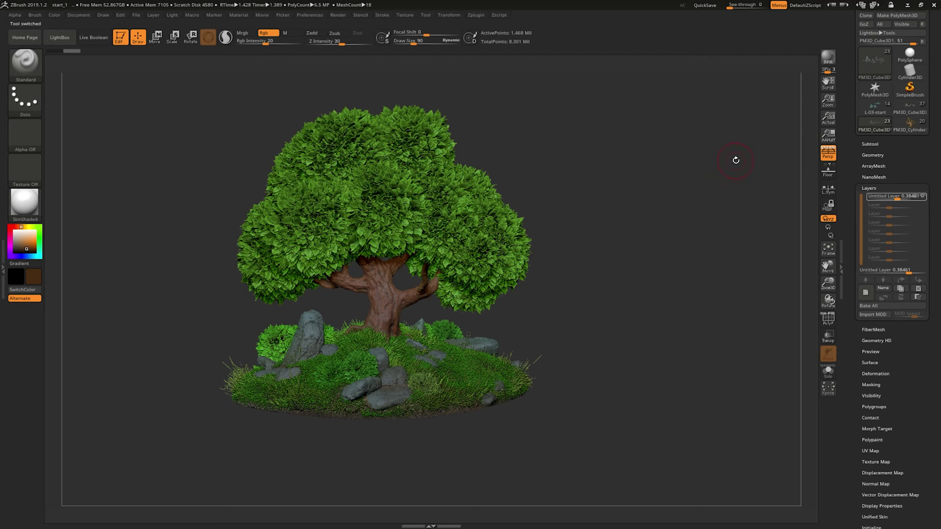
mouse_move(690, 169)
mouse_down()
mouse_move(710, 183)
mouse_move(714, 175)
mouse_up()
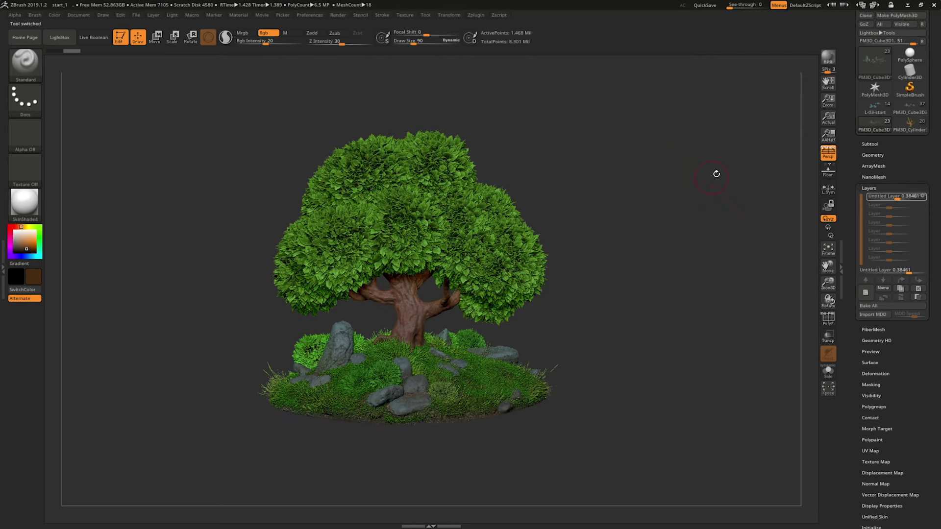
click(910, 124)
click(910, 125)
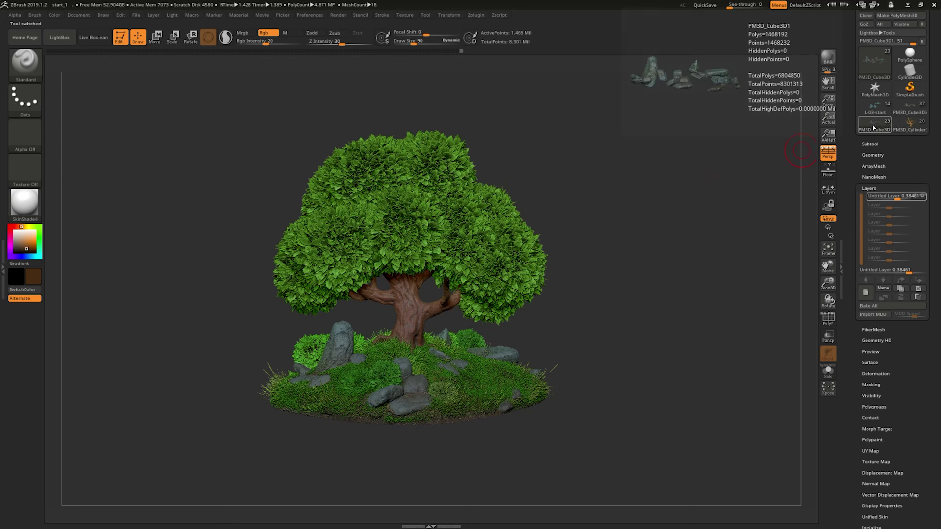
click(910, 125)
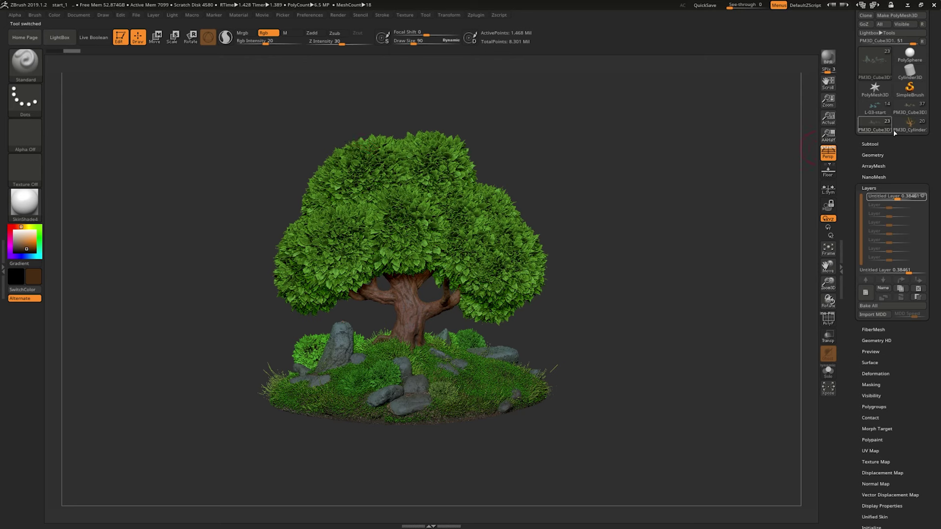
click(910, 123)
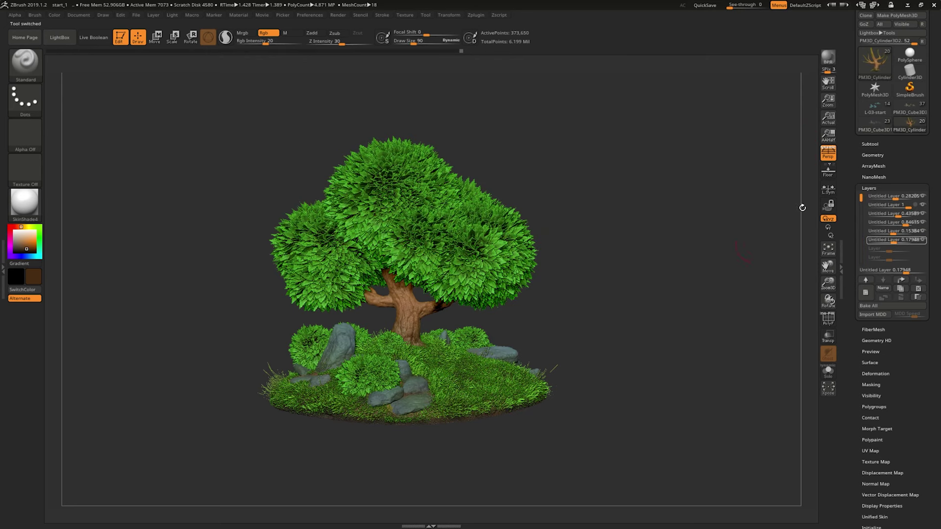
click(875, 125)
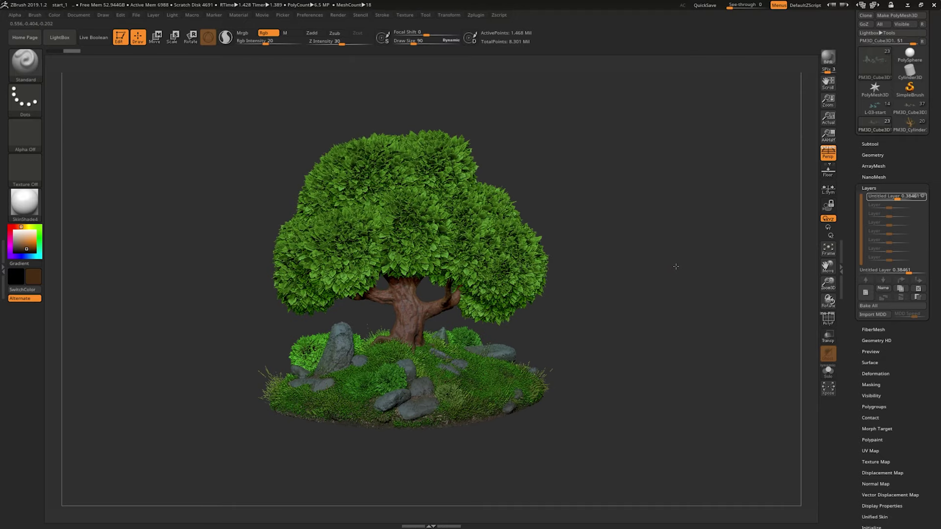
drag(475, 363, 602, 318)
mouse_move(674, 293)
mouse_down()
mouse_move(685, 290)
mouse_move(647, 319)
mouse_move(709, 305)
mouse_move(676, 290)
mouse_move(690, 265)
mouse_move(738, 267)
mouse_move(691, 281)
mouse_move(746, 276)
mouse_move(734, 318)
mouse_move(726, 291)
mouse_move(691, 285)
mouse_up()
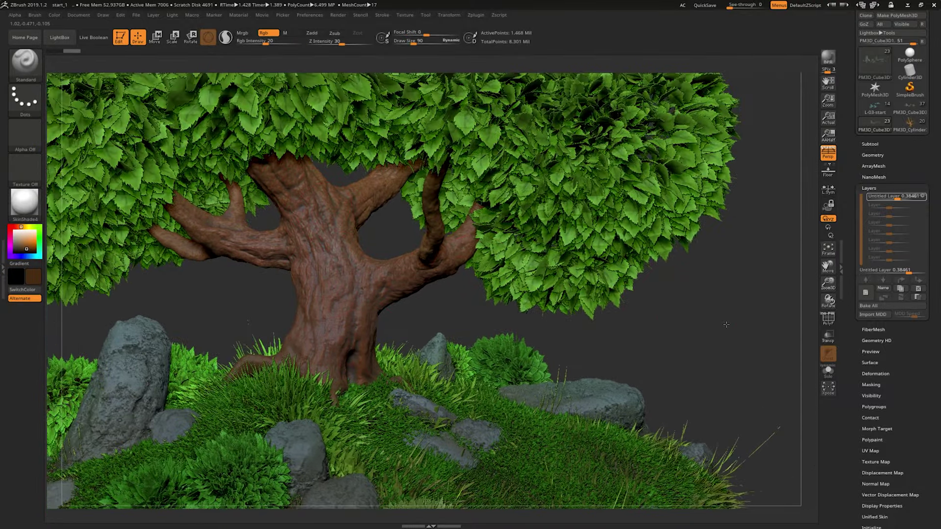
- Add a new layer to the trunk subtool and set draw size to 3
drag(593, 274, 633, 294)
alt+click(328, 230)
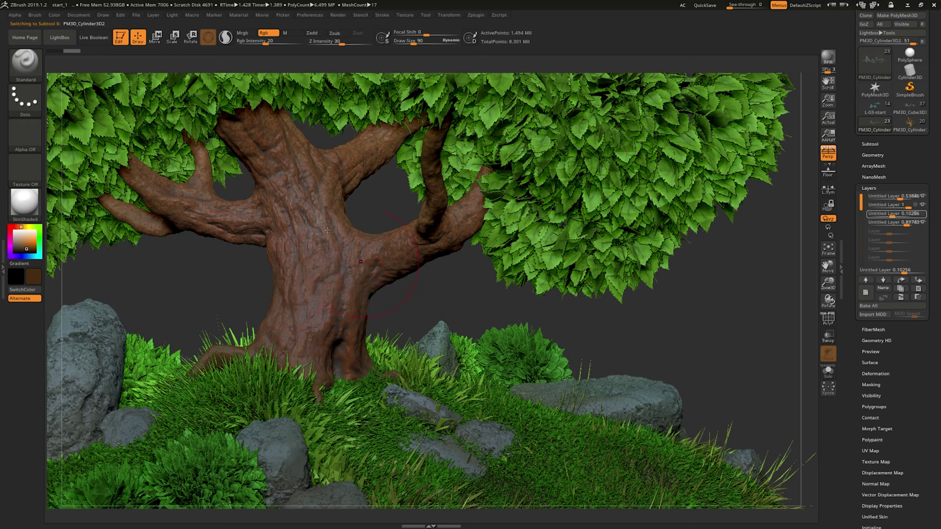
click(866, 293)
key(space)
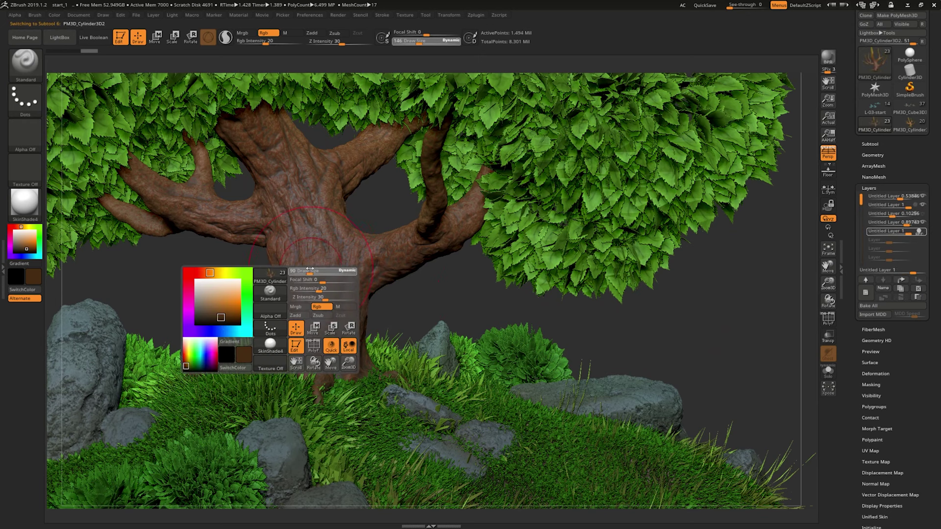
drag(302, 266, 300, 267)
key(space)
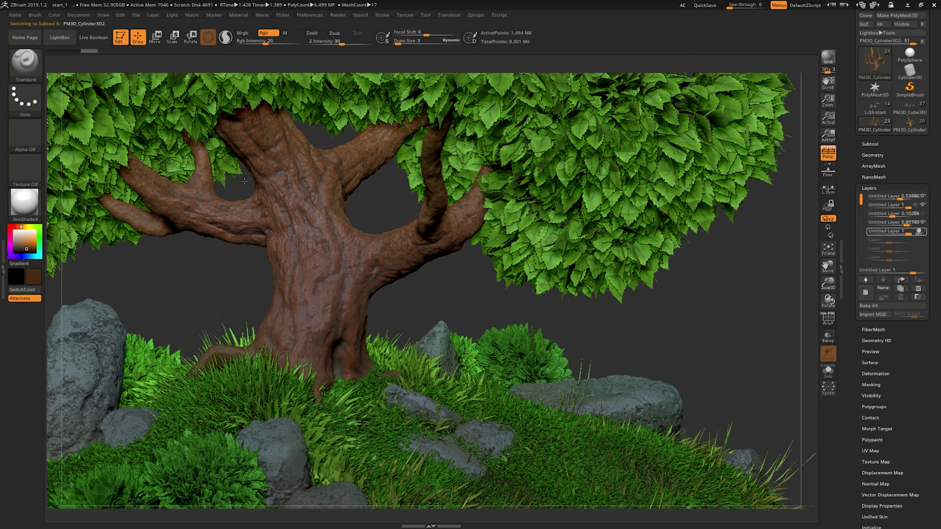
- Dock the Brush palette, choose DamStandard, and load the L-03-start tree
click(32, 69)
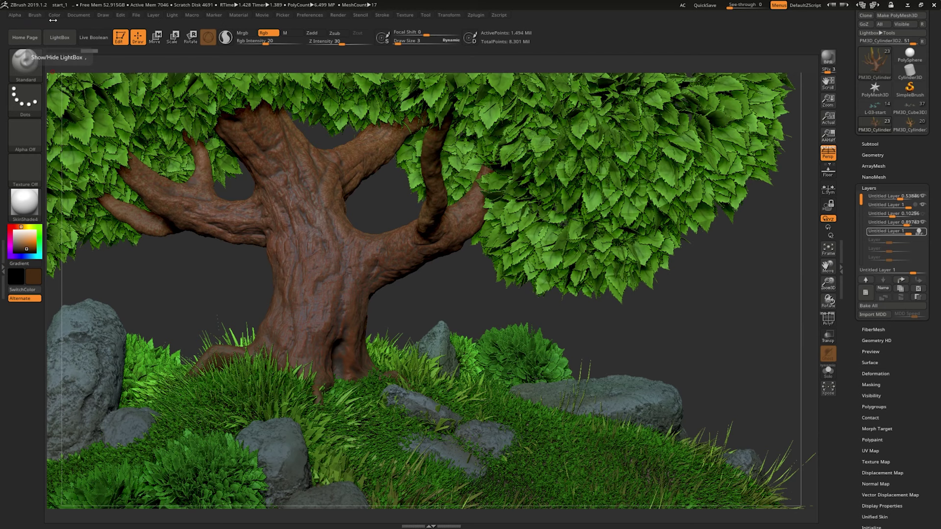
click(35, 15)
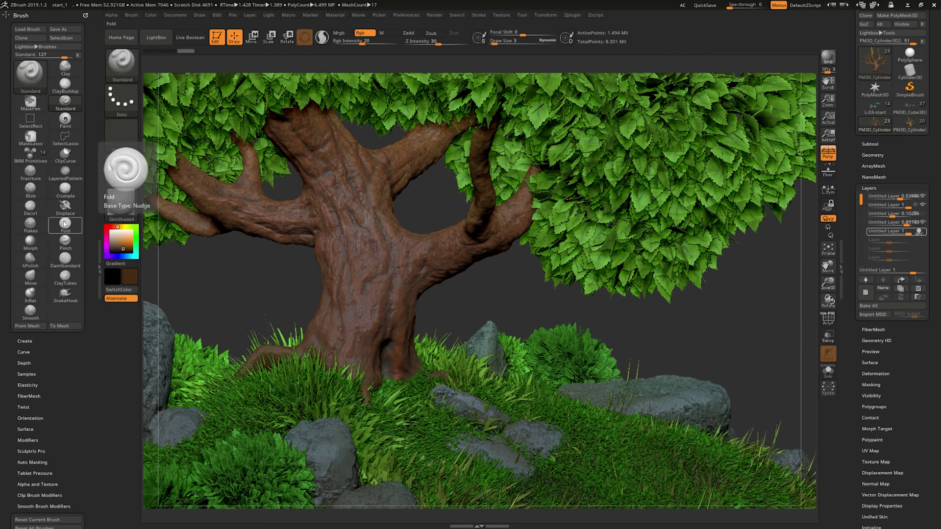
click(65, 258)
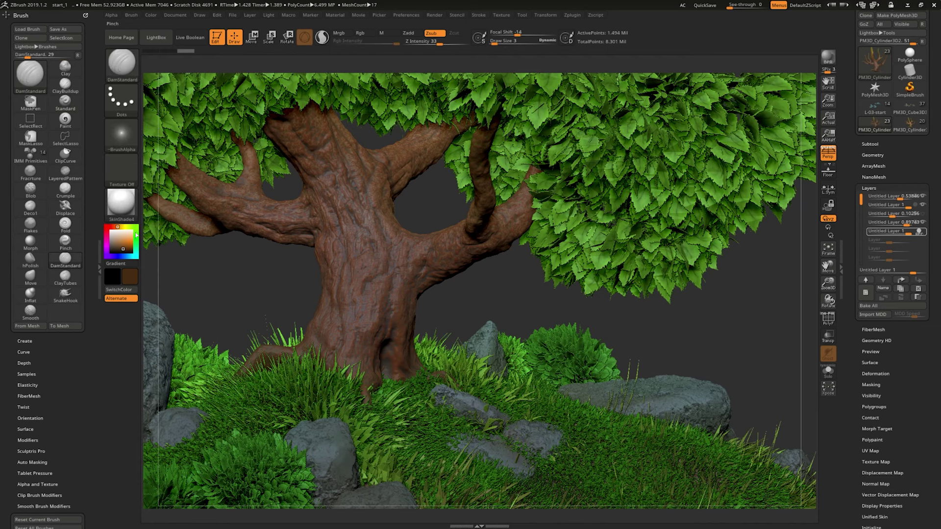
click(875, 107)
- Add a new layer on the trunk subtool and set draw size to 33
drag(603, 240, 671, 260)
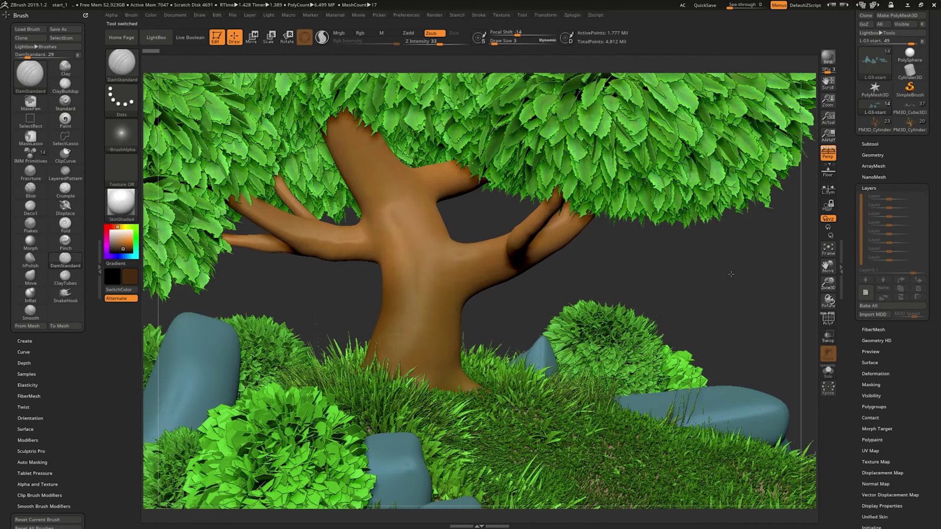
drag(730, 274, 854, 289)
click(866, 292)
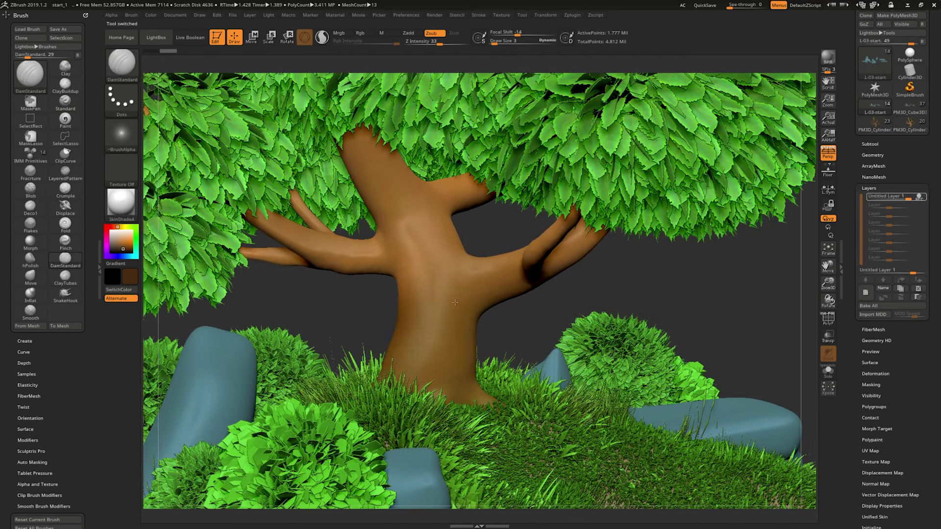
alt+click(455, 302)
key(space)
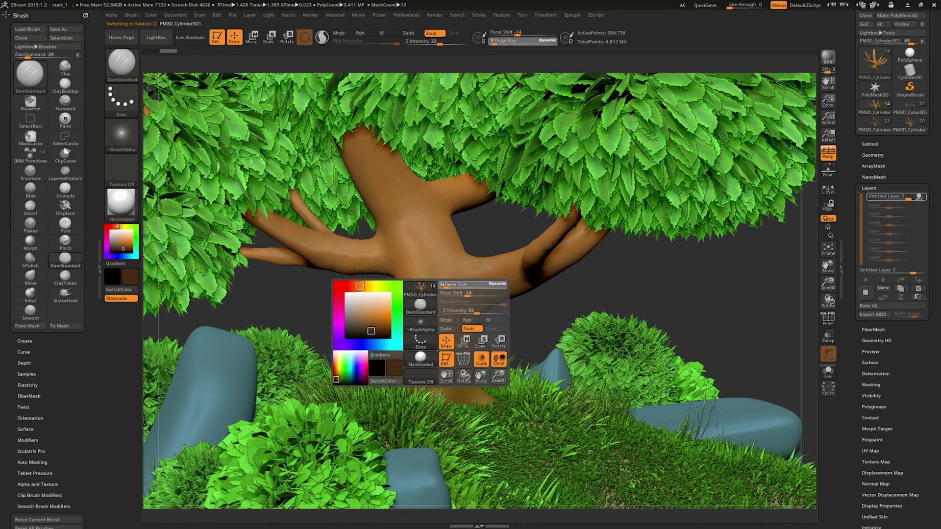
mouse_move(446, 285)
mouse_down()
mouse_move(454, 285)
mouse_move(420, 354)
mouse_up()
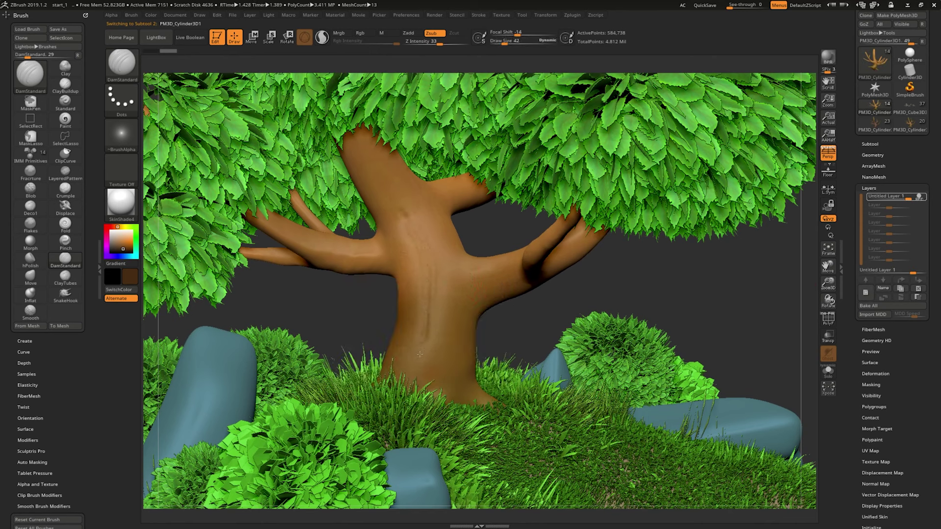
key(ctrl+z)
key(space)
drag(455, 273, 448, 273)
- Carve DamStandard creases down the trunk, then solo the trunk
mouse_move(398, 223)
mouse_down()
mouse_move(426, 281)
mouse_move(421, 345)
mouse_up()
drag(679, 280, 691, 288)
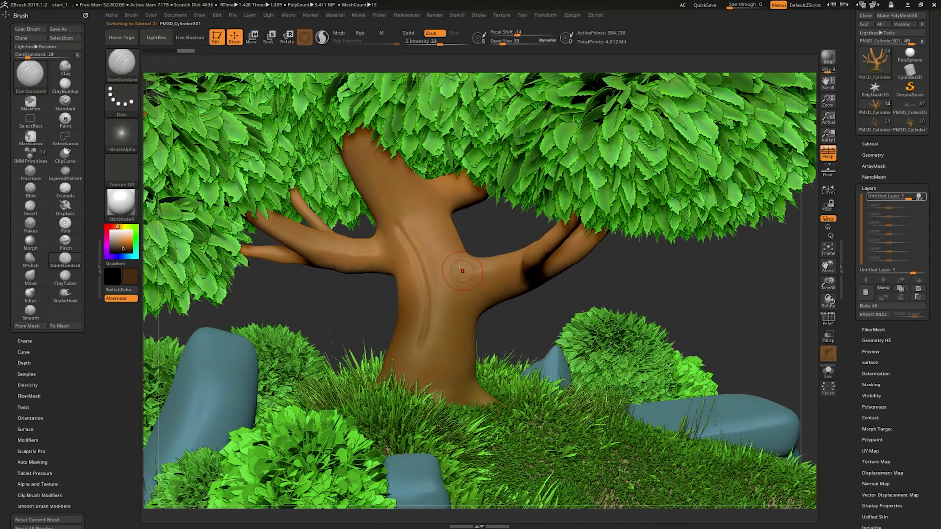
drag(455, 256, 457, 351)
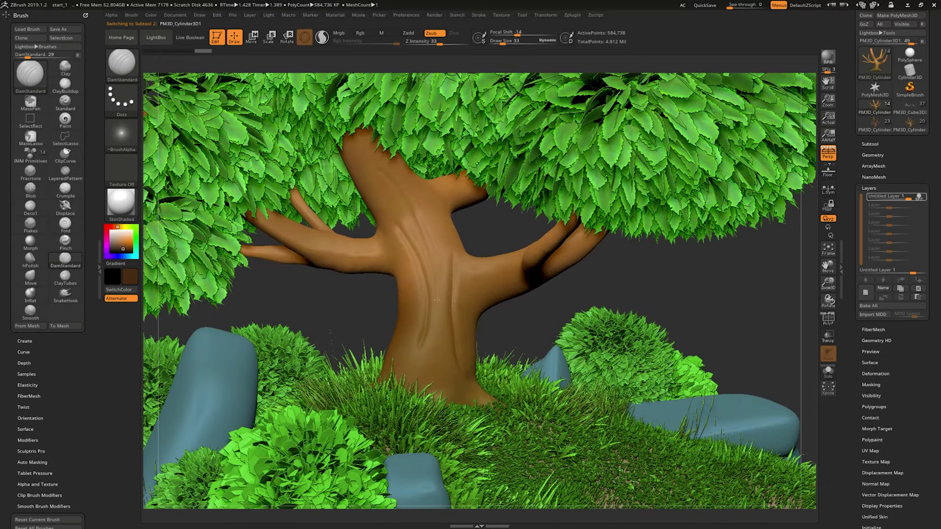
drag(437, 300, 394, 278)
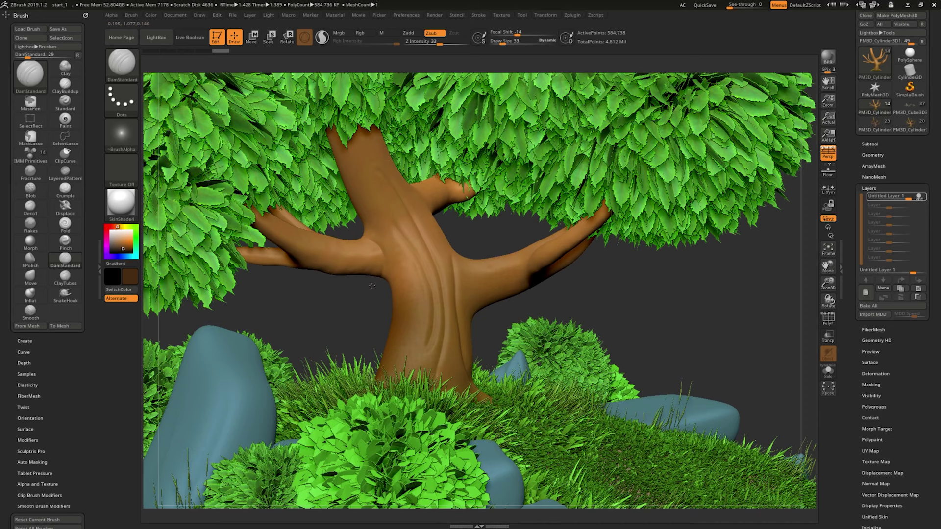
mouse_move(336, 309)
mouse_down()
mouse_move(380, 259)
mouse_move(318, 261)
mouse_up()
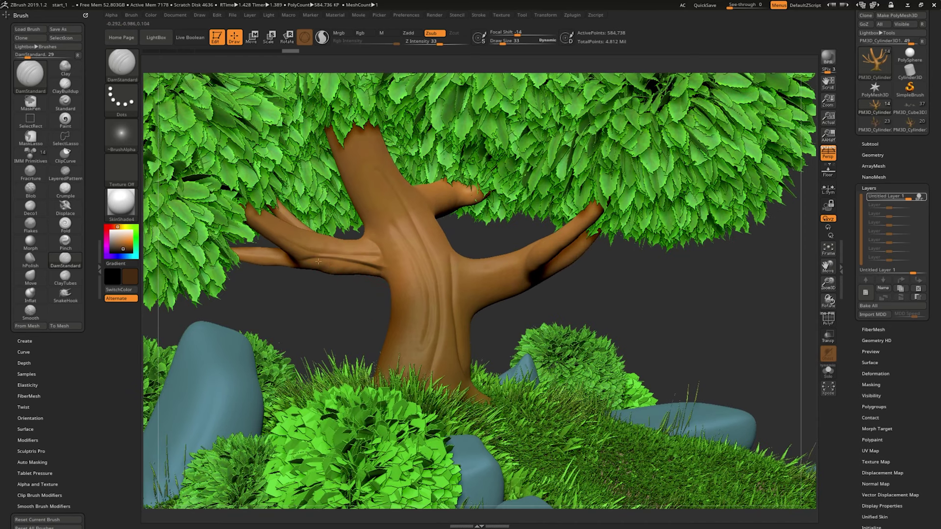
drag(323, 234, 354, 249)
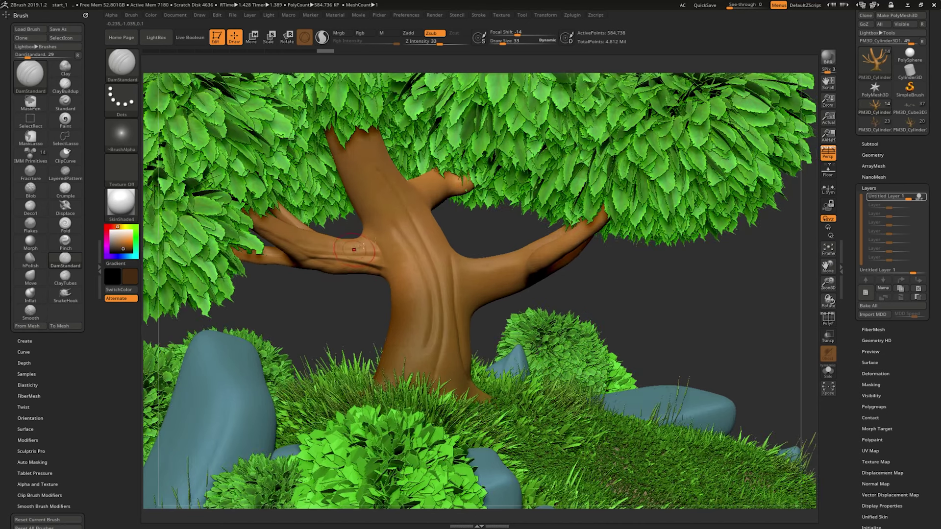
mouse_move(368, 321)
mouse_down()
mouse_move(357, 279)
mouse_move(365, 277)
mouse_up()
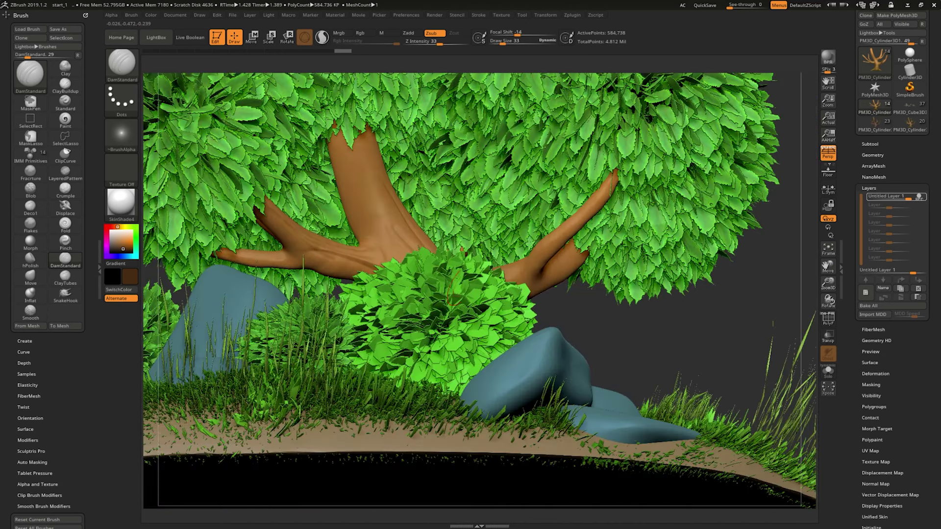
click(828, 371)
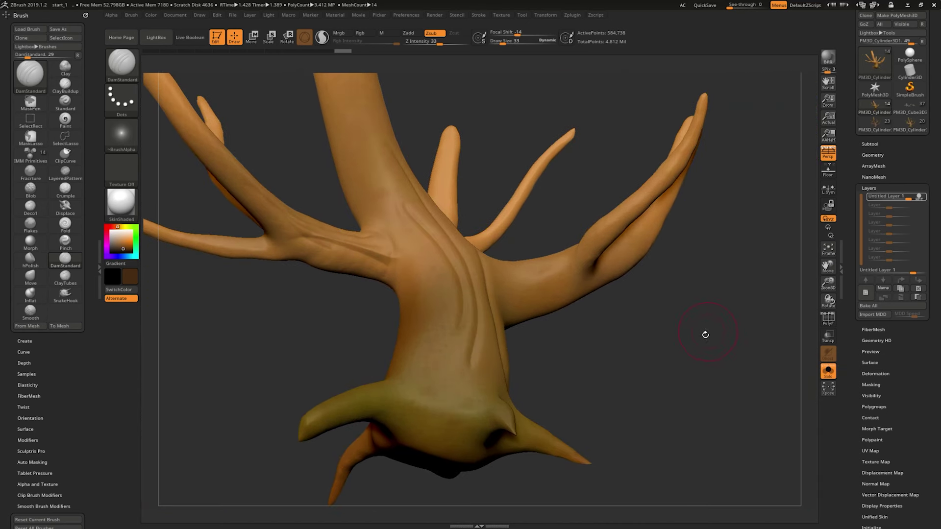
- Carve four horizontal grooves across the lower trunk
mouse_move(561, 283)
mouse_down()
mouse_move(604, 336)
mouse_move(639, 318)
mouse_move(676, 363)
mouse_move(676, 342)
mouse_move(633, 306)
mouse_up()
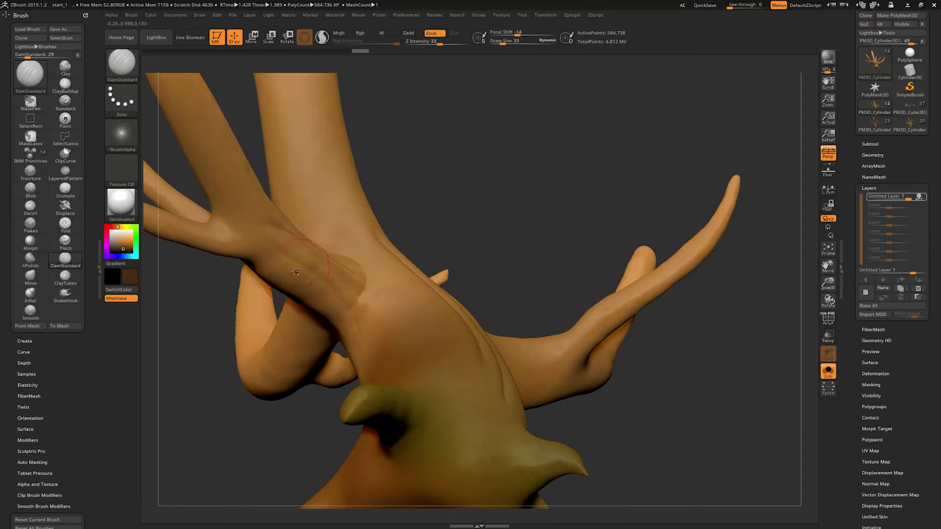
drag(632, 432, 651, 403)
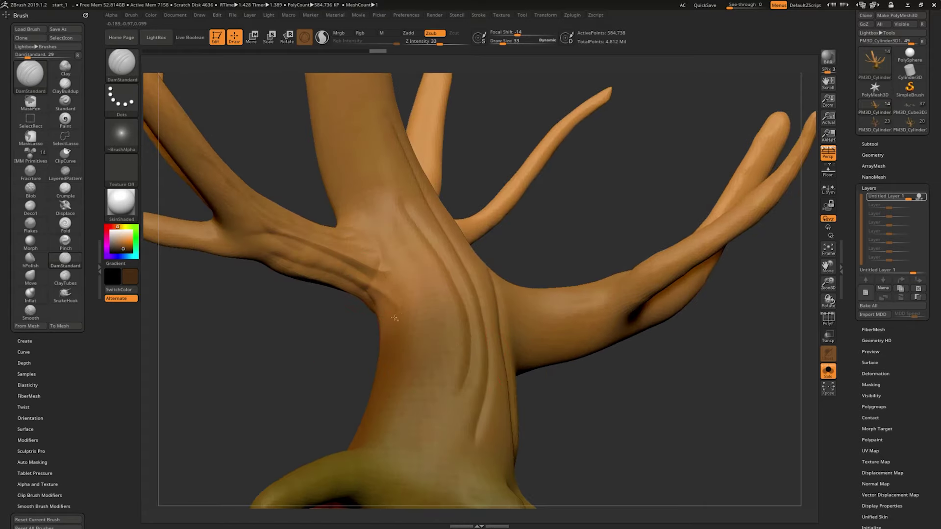
drag(374, 285, 370, 259)
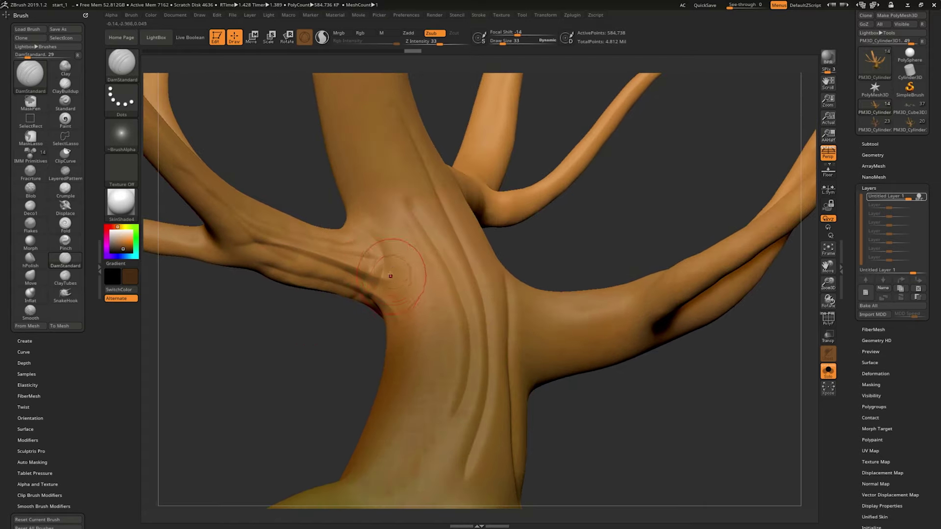
mouse_move(367, 321)
mouse_down()
mouse_move(415, 310)
mouse_move(332, 380)
mouse_move(366, 344)
mouse_up()
drag(455, 326, 398, 321)
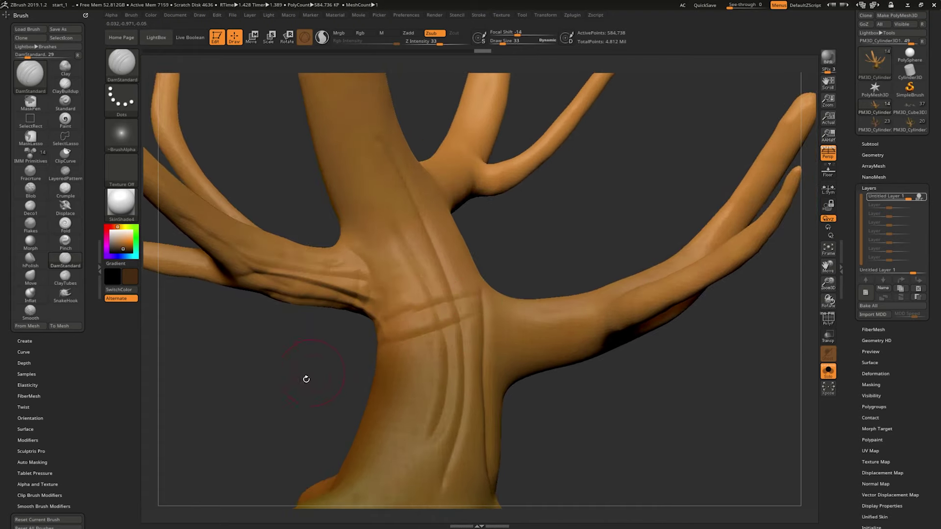
drag(319, 381, 343, 363)
drag(460, 358, 385, 356)
drag(336, 361, 432, 317)
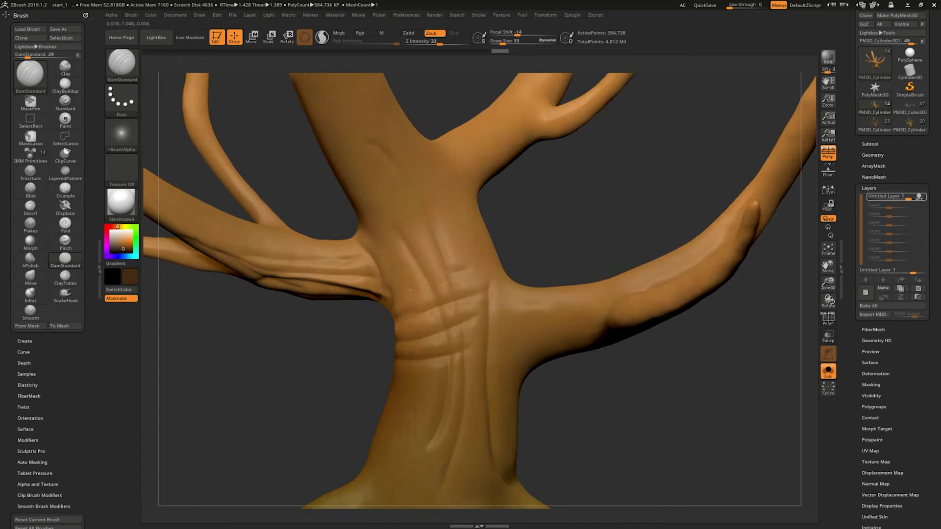
- Carve creases below and along the branch junction, masking a trunk band as needed
drag(311, 354, 317, 378)
drag(463, 287, 383, 306)
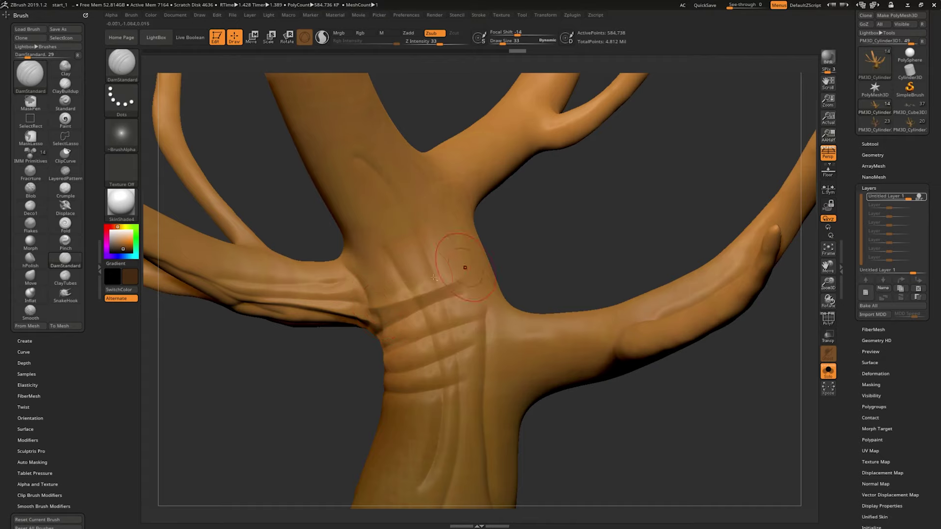
drag(461, 262, 377, 282)
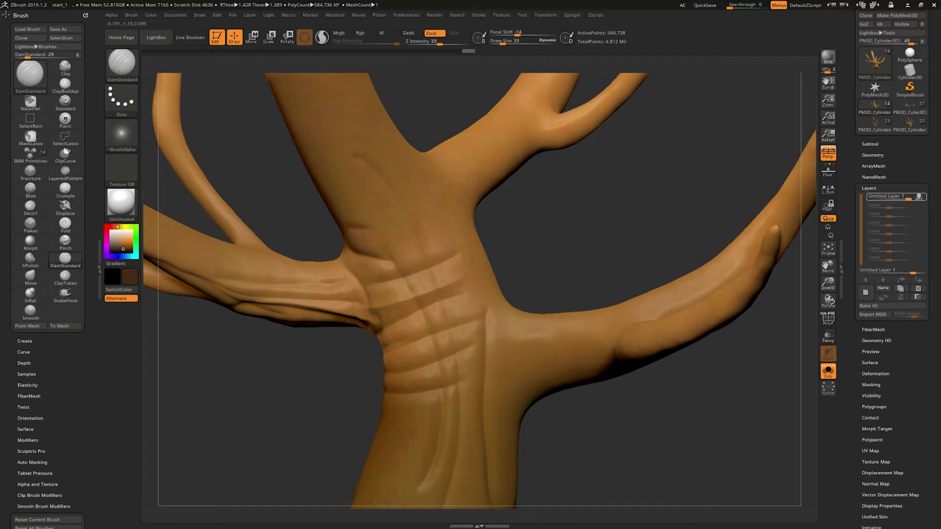
alt+drag(347, 247, 446, 243)
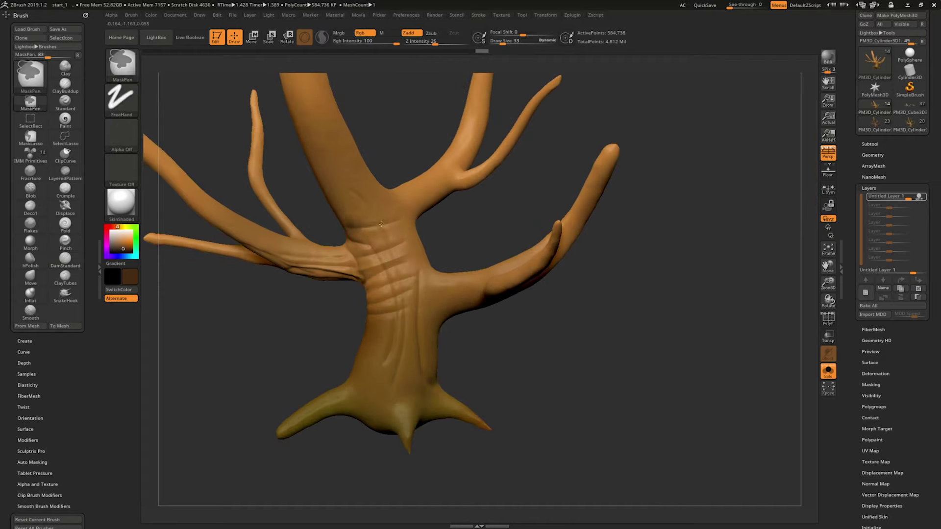
ctrl+drag(358, 270, 447, 307)
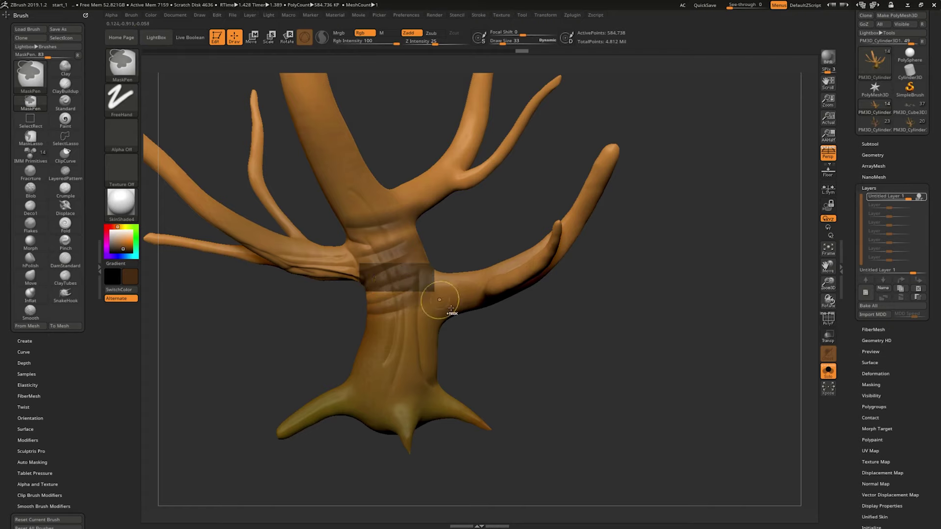
mouse_move(564, 338)
ctrl+mouse_down()
mouse_move(584, 378)
mouse_move(410, 294)
ctrl+mouse_up()
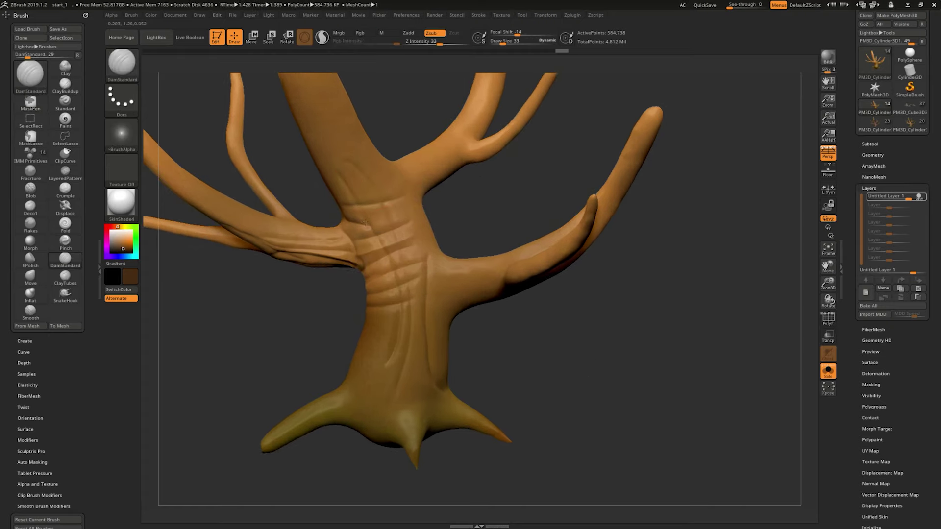
drag(338, 236, 272, 230)
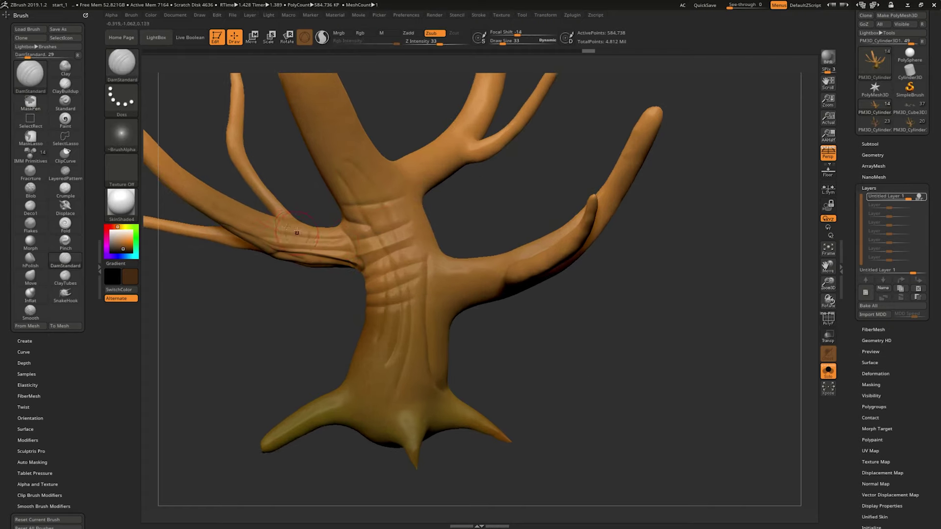
mouse_move(172, 172)
alt+mouse_down()
mouse_move(298, 342)
mouse_move(396, 236)
alt+mouse_up()
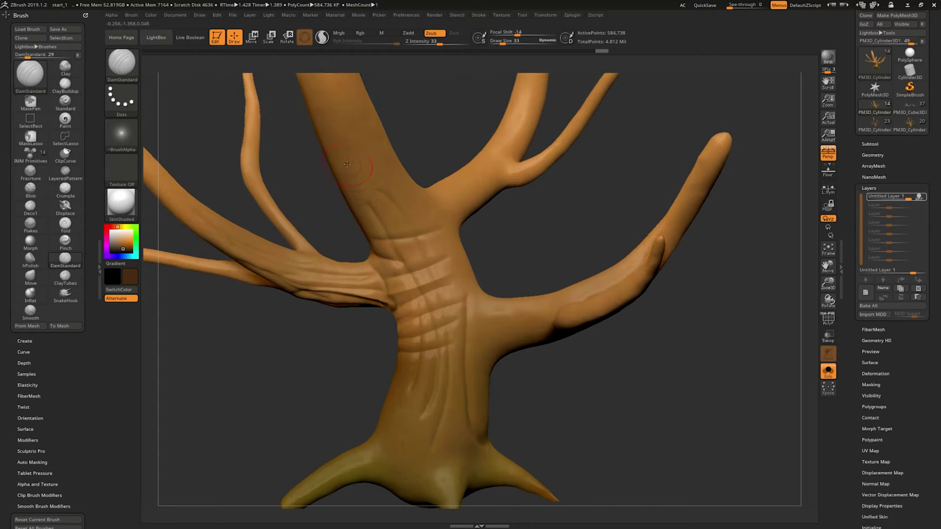
drag(347, 164, 392, 275)
drag(420, 244, 427, 283)
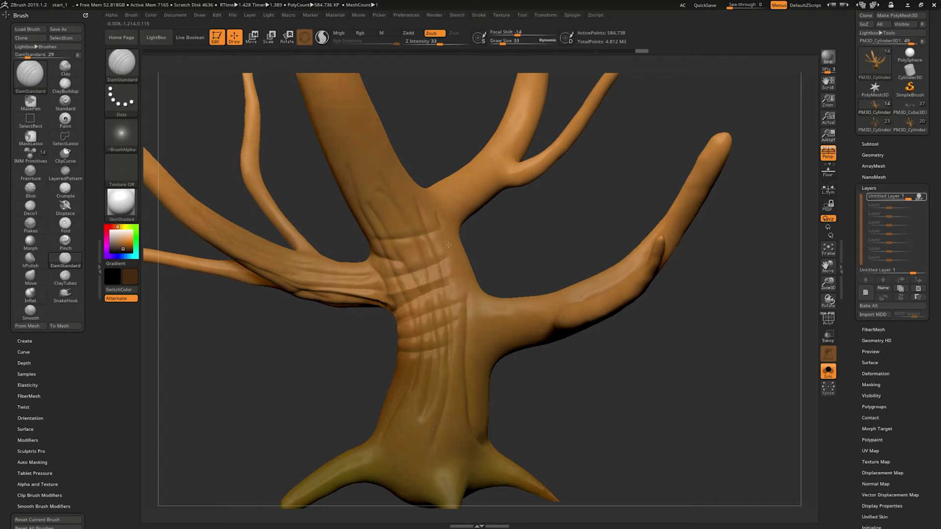
- Resize the brush, smooth and mask trunk patches while checking the tree's other sides
drag(578, 397, 591, 390)
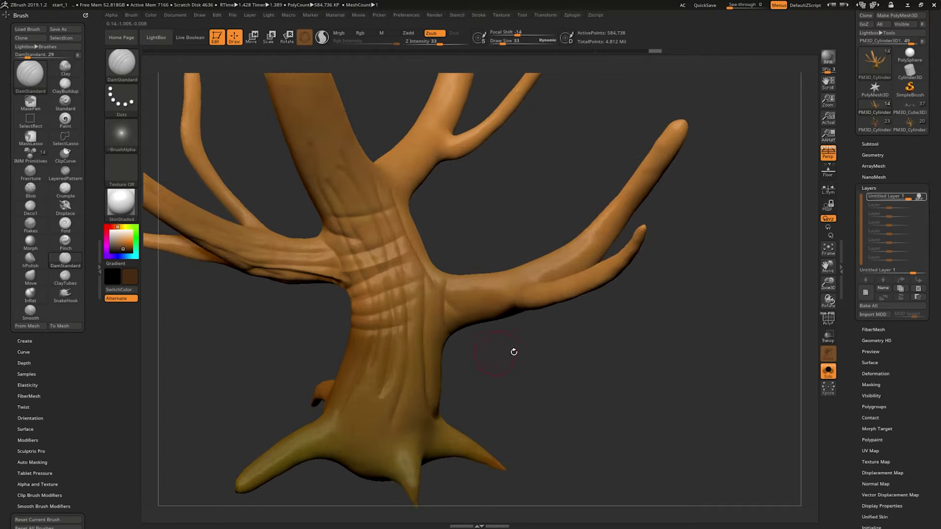
drag(514, 352, 478, 313)
mouse_move(539, 285)
mouse_down()
mouse_move(564, 324)
mouse_move(491, 295)
mouse_up()
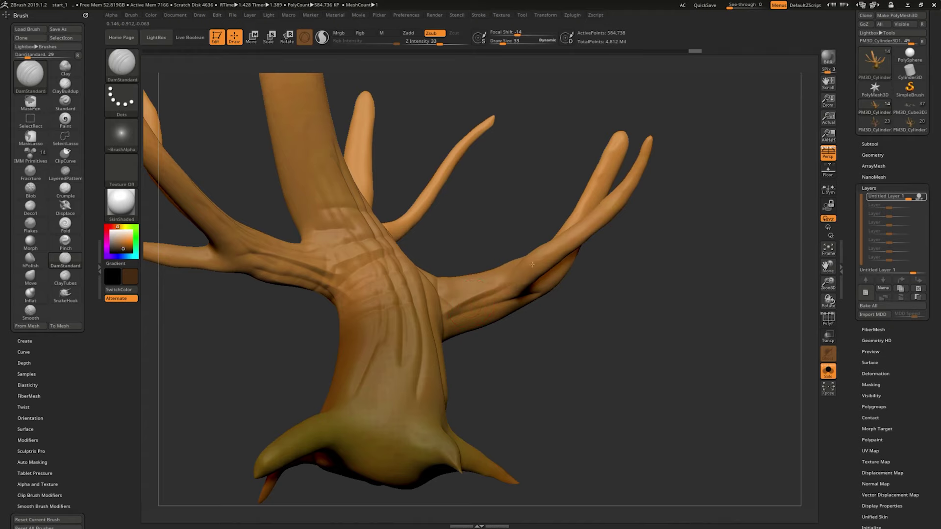
mouse_move(425, 327)
mouse_down()
mouse_move(490, 274)
mouse_move(506, 390)
mouse_move(400, 314)
mouse_up()
key(s)
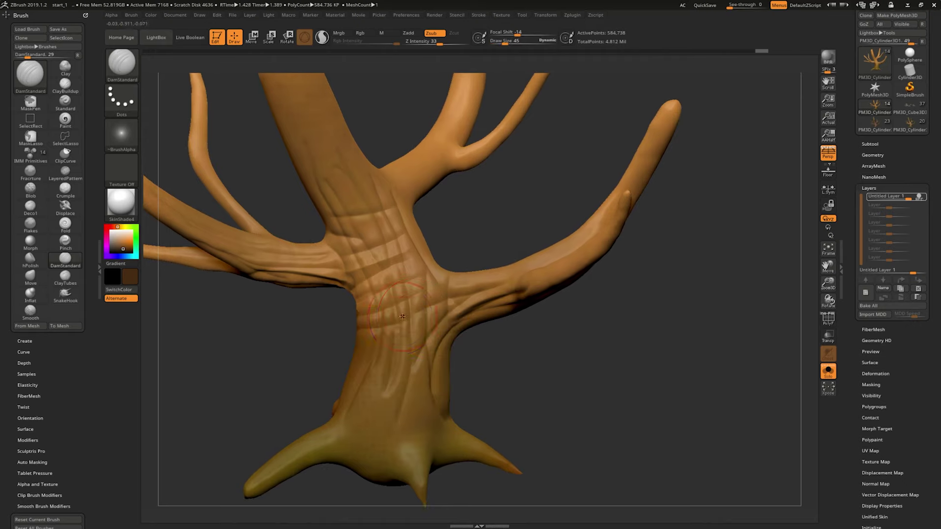
key(shift)
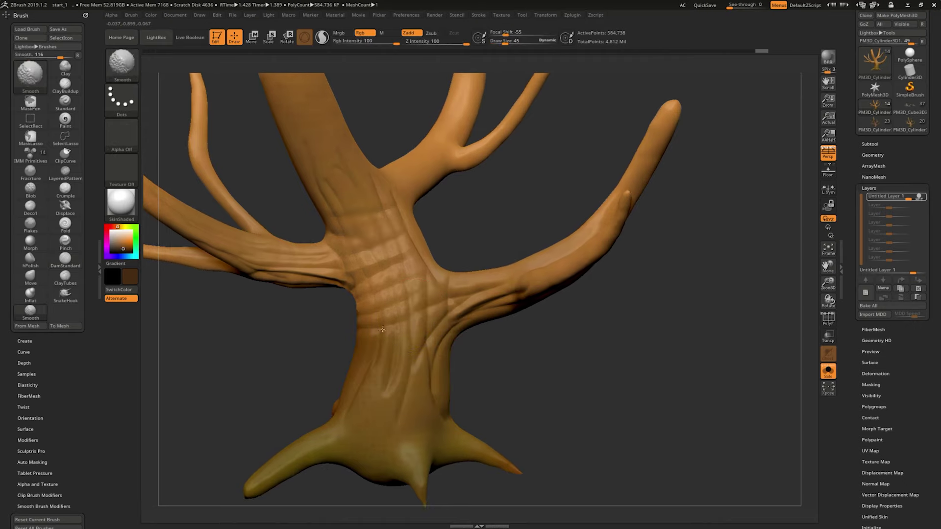
key(space)
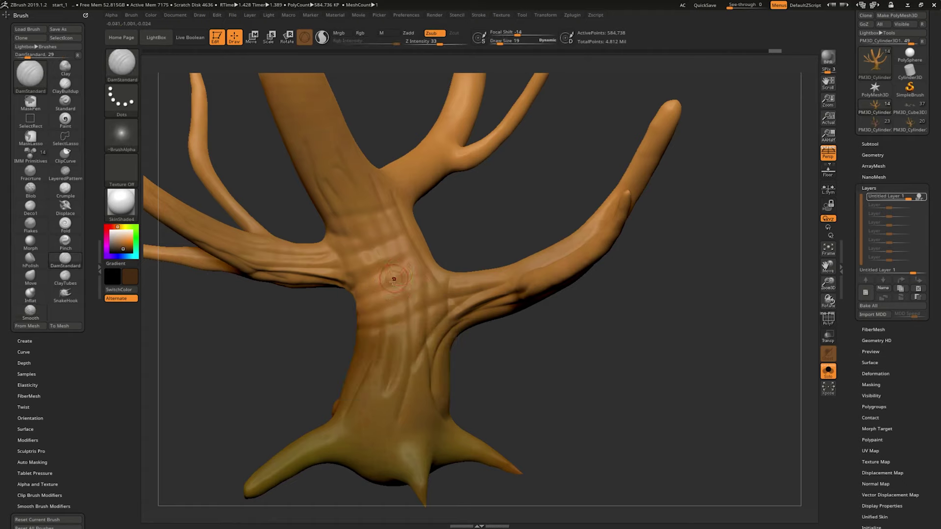
mouse_move(394, 280)
ctrl+mouse_down()
mouse_move(388, 273)
mouse_move(404, 305)
mouse_move(378, 318)
ctrl+mouse_up()
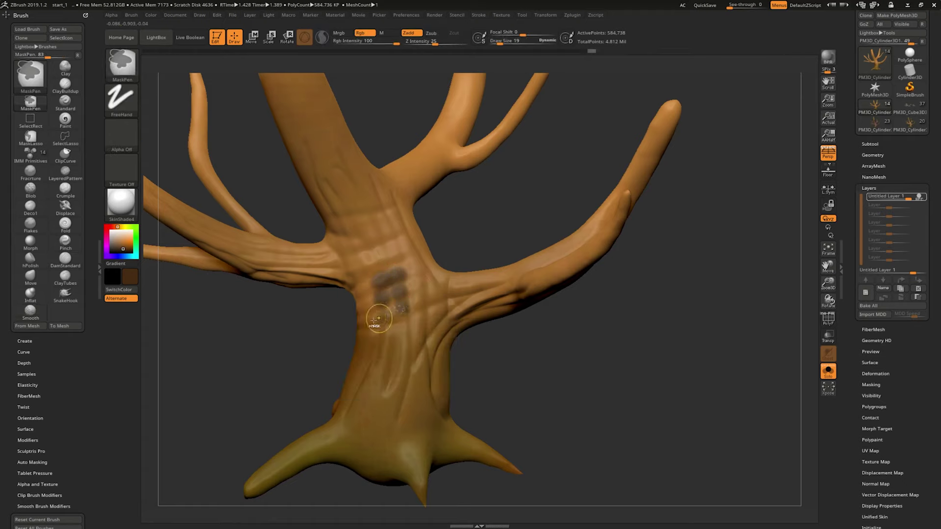
ctrl+drag(515, 199, 564, 246)
mouse_move(588, 275)
mouse_down()
mouse_move(694, 342)
mouse_move(401, 286)
mouse_up()
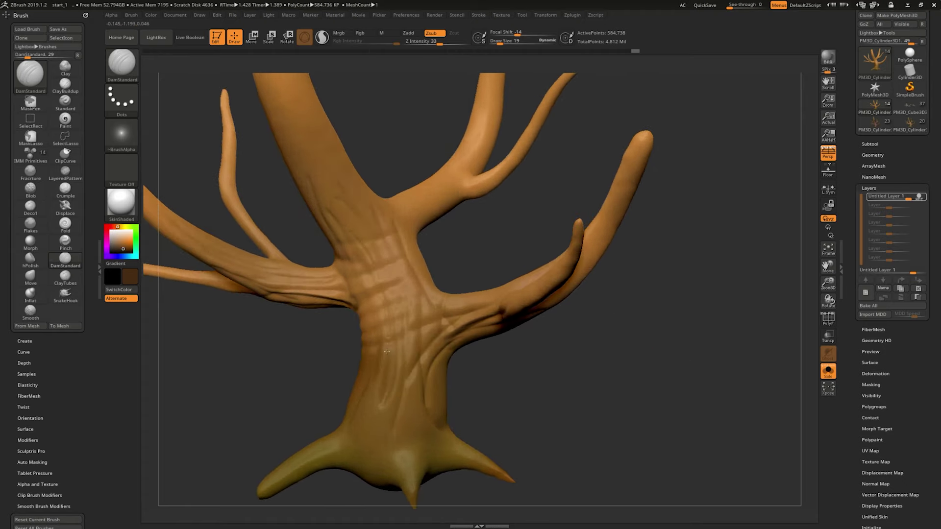
drag(460, 363, 514, 374)
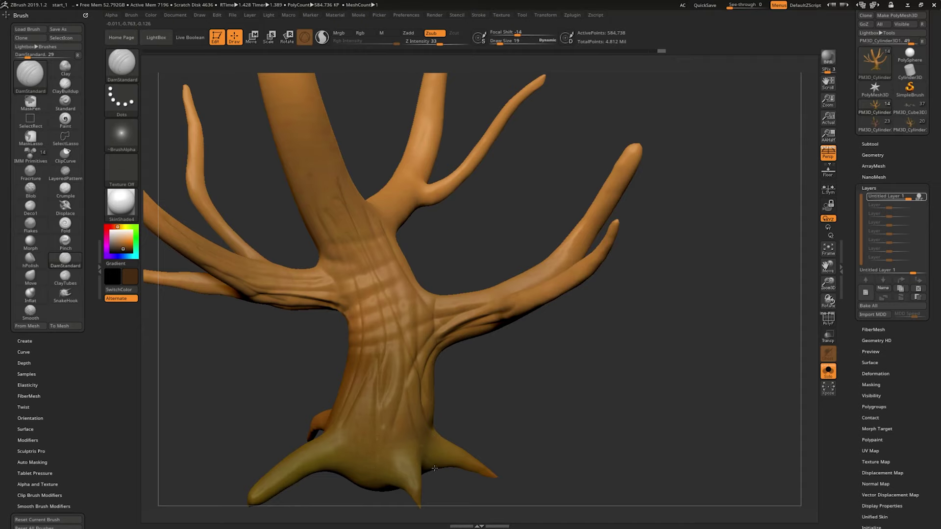
drag(564, 434, 571, 430)
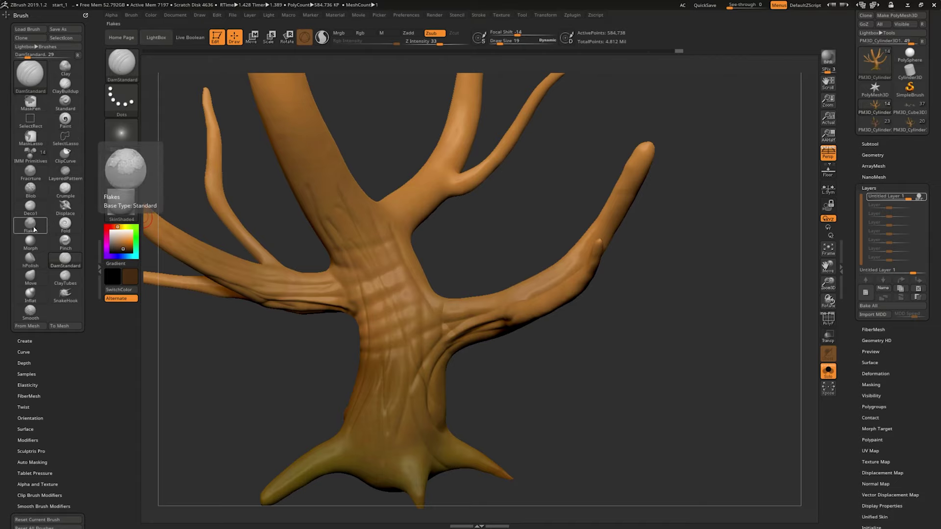
- Switch to ClayTubes, apply BasicMaterial, and add clay strokes lower on the trunk
click(65, 277)
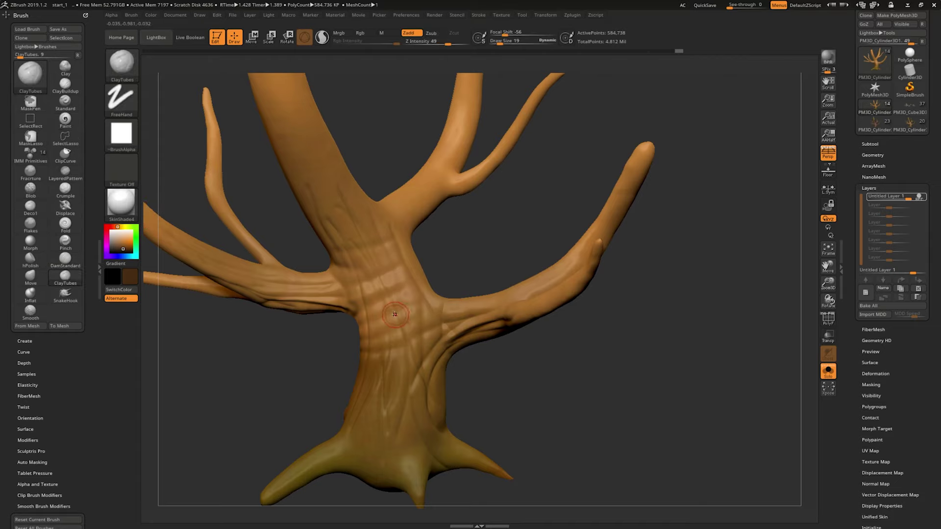
key(space)
click(122, 199)
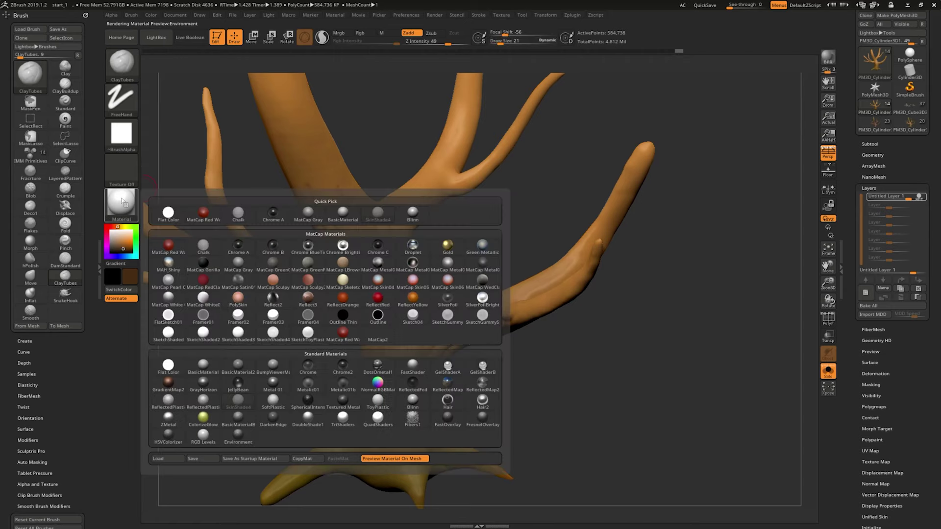
click(337, 216)
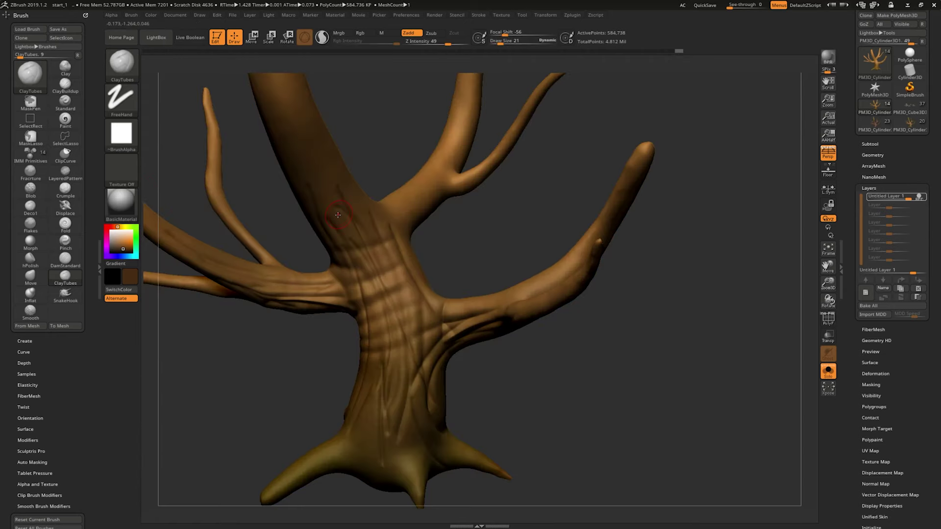
mouse_move(635, 331)
mouse_down()
mouse_move(676, 362)
mouse_move(715, 328)
mouse_move(696, 322)
mouse_up()
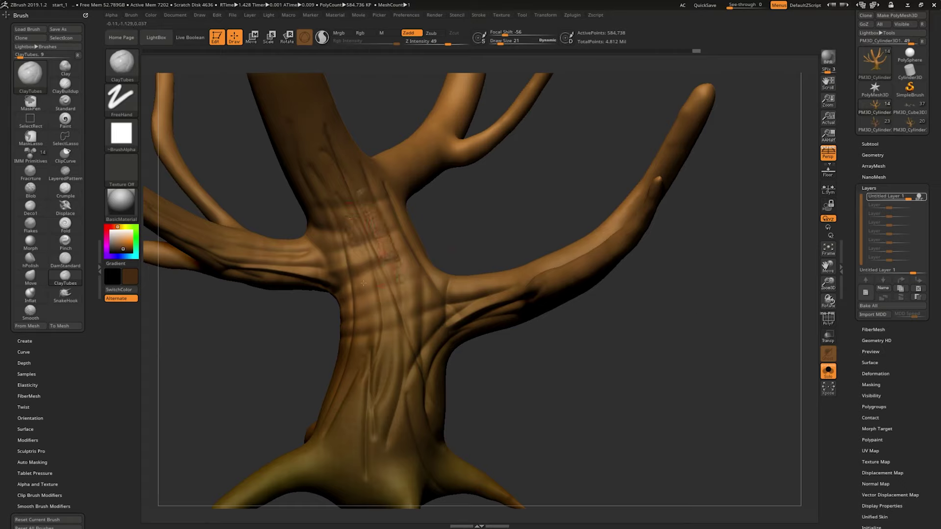
mouse_move(356, 237)
mouse_down()
mouse_move(365, 282)
mouse_move(388, 300)
mouse_up()
drag(392, 372, 386, 380)
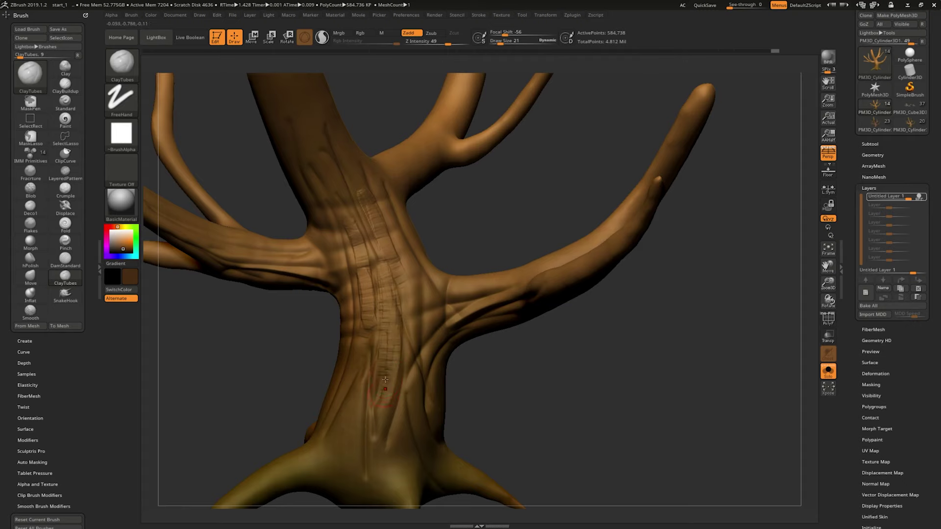
- Step back and forward through the sculpt history to review the trunk detail
drag(607, 420, 455, 328)
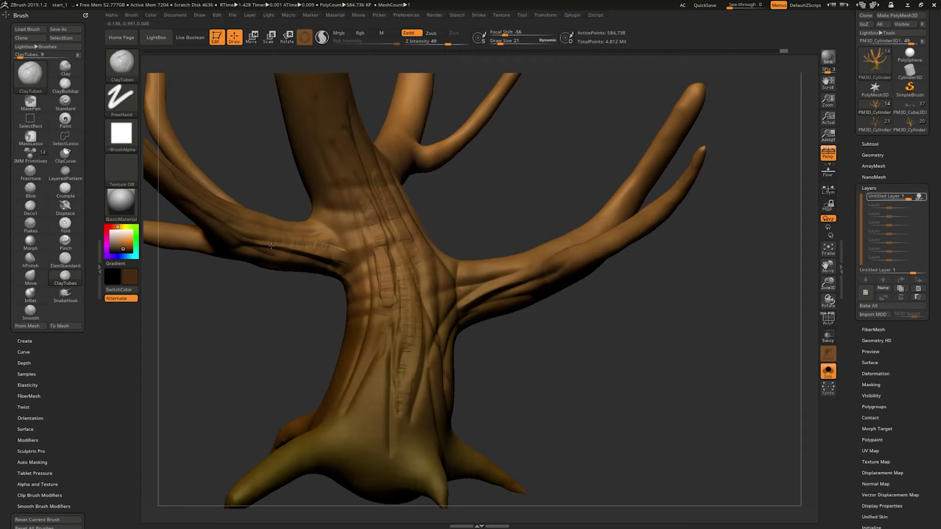
key(ctrl+z)
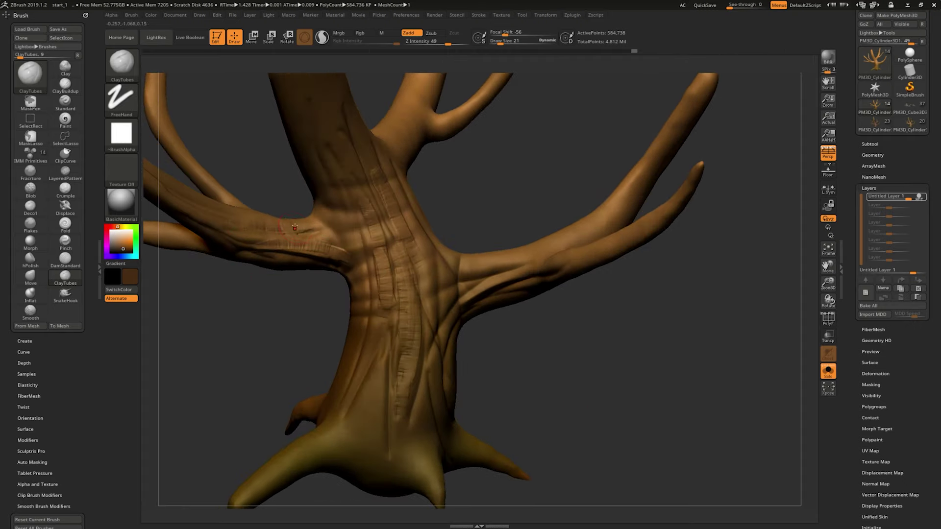
key(ctrl+shift+z)
key(ctrl+shift+z)
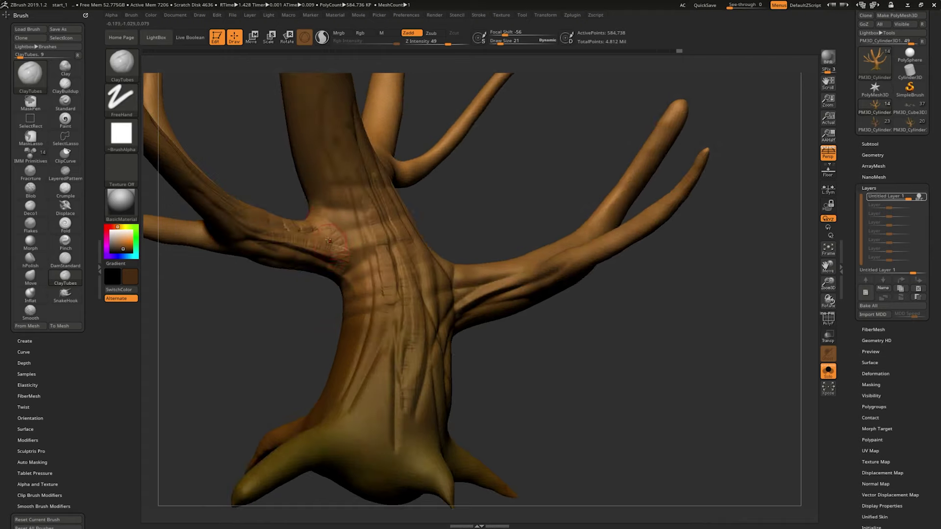
key(ctrl+shift+z)
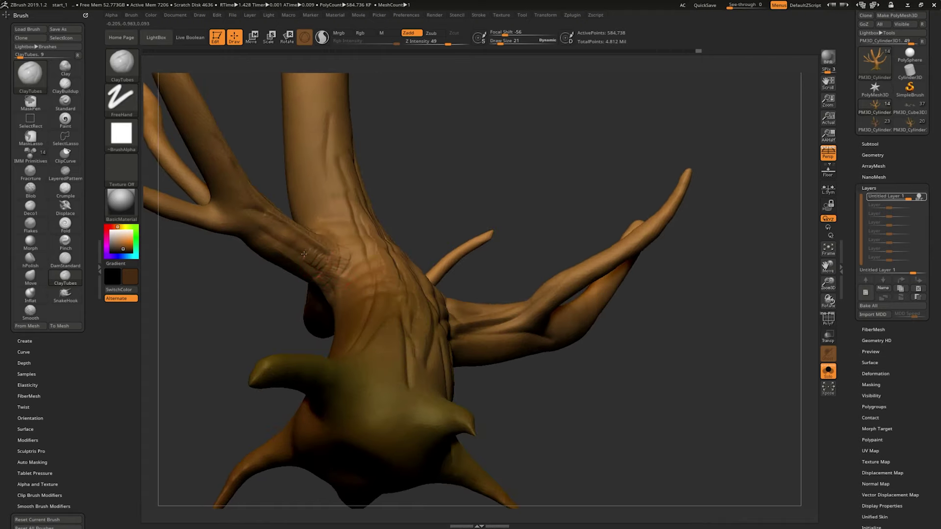
drag(310, 304, 362, 289)
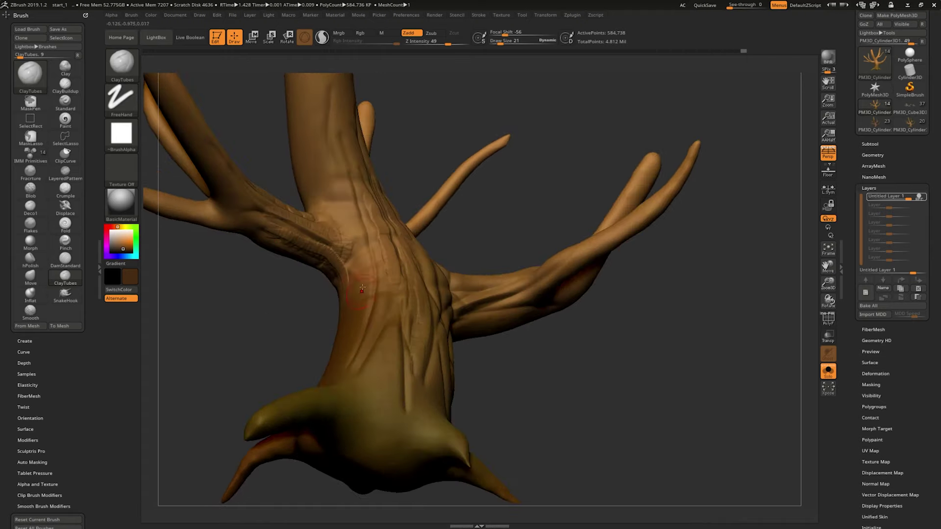
key(ctrl+shift+z)
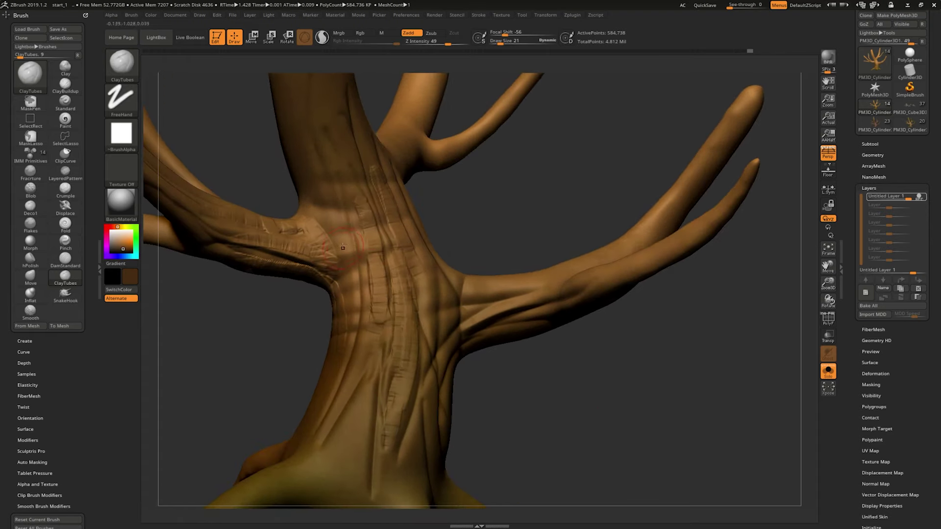
key(ctrl+shift+z)
key(ctrl+shift+z)
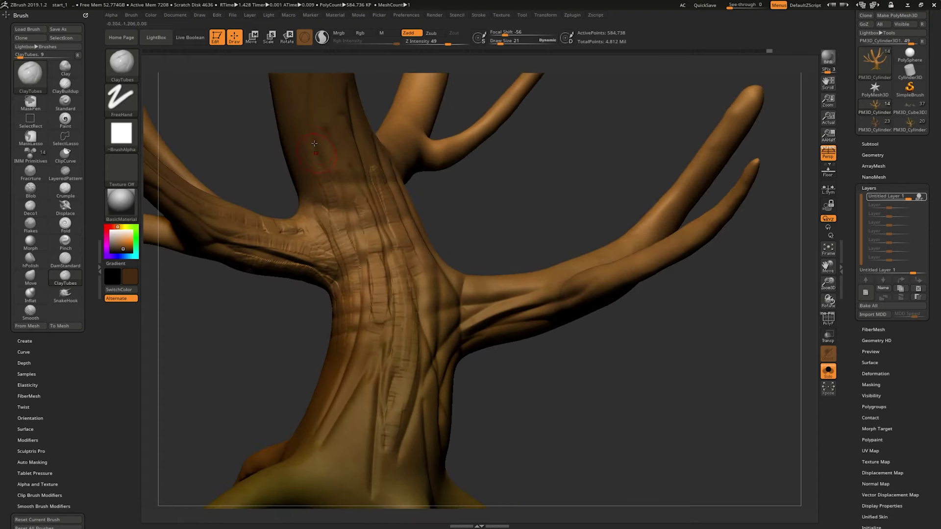
key(ctrl+z)
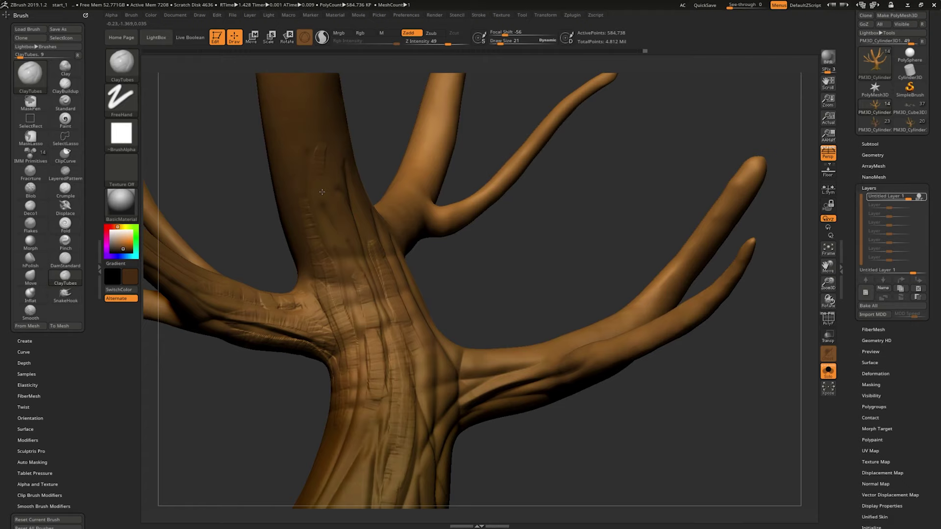
key(ctrl+shift+z)
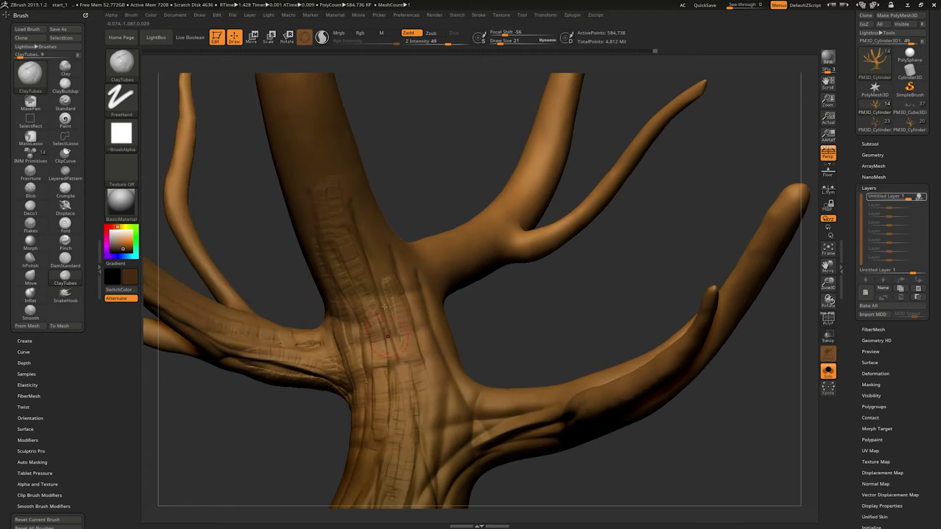
key(ctrl+shift+z)
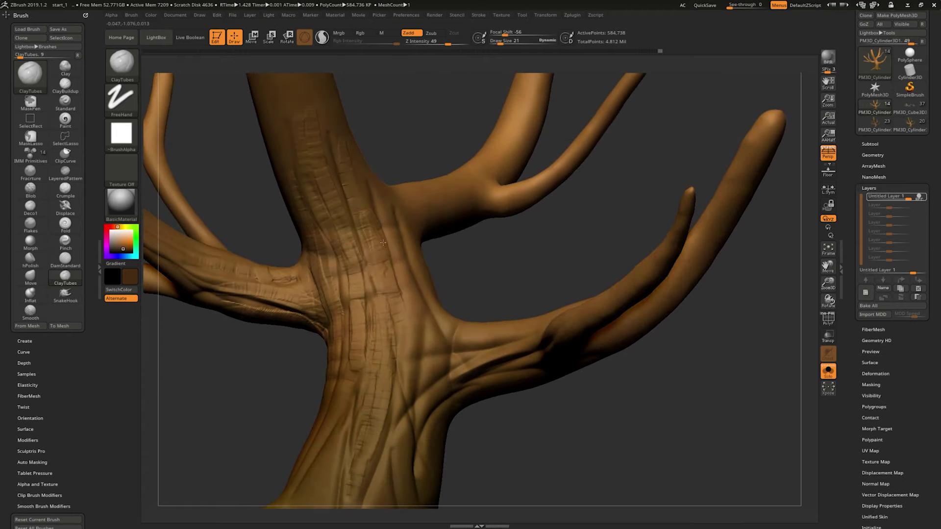
key(ctrl+shift+z)
- Redo the remaining strokes to restore bark detail on the branch joints
drag(553, 274, 556, 370)
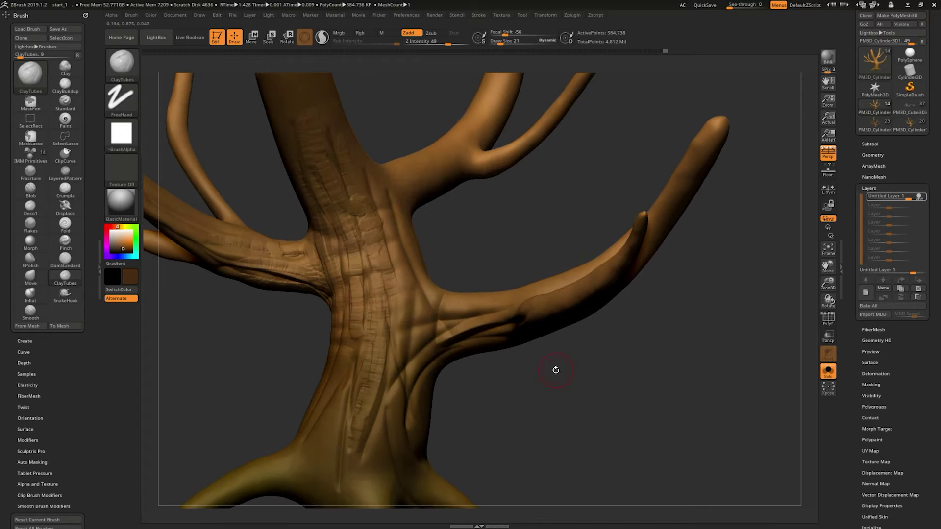
drag(478, 394, 608, 364)
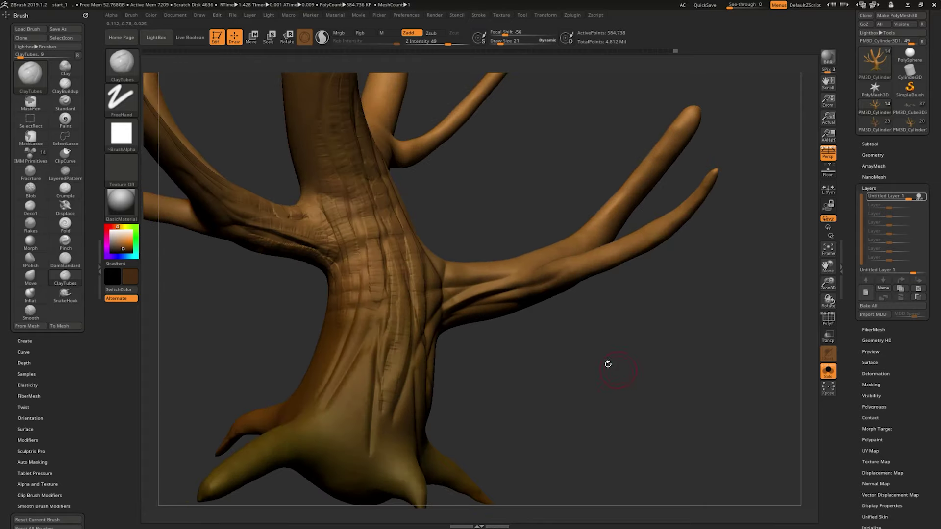
key(ctrl+shift+z)
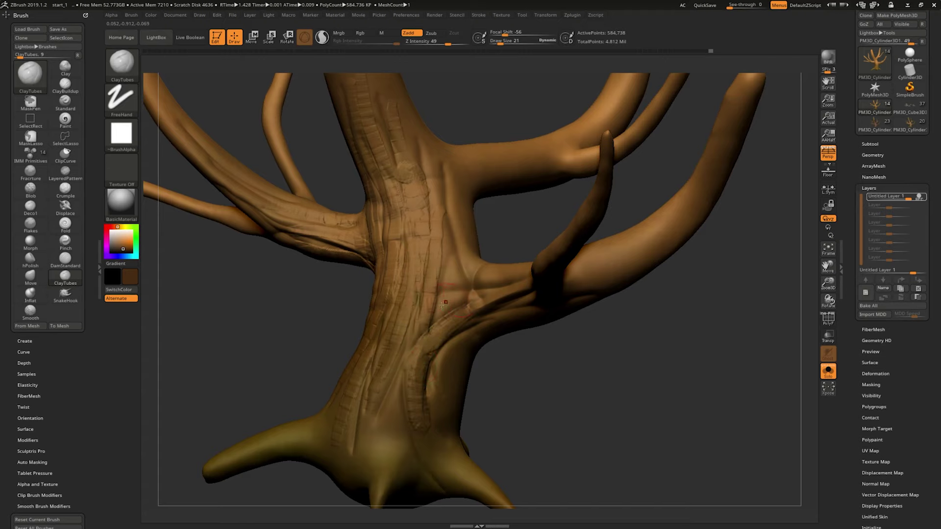
key(ctrl+shift+z)
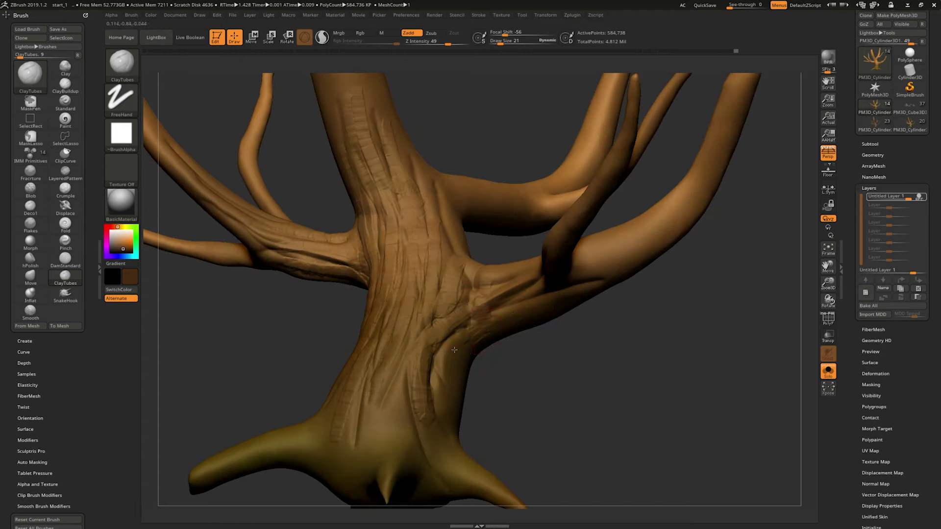
key(ctrl+shift+z)
key(ctrl+shift+z)
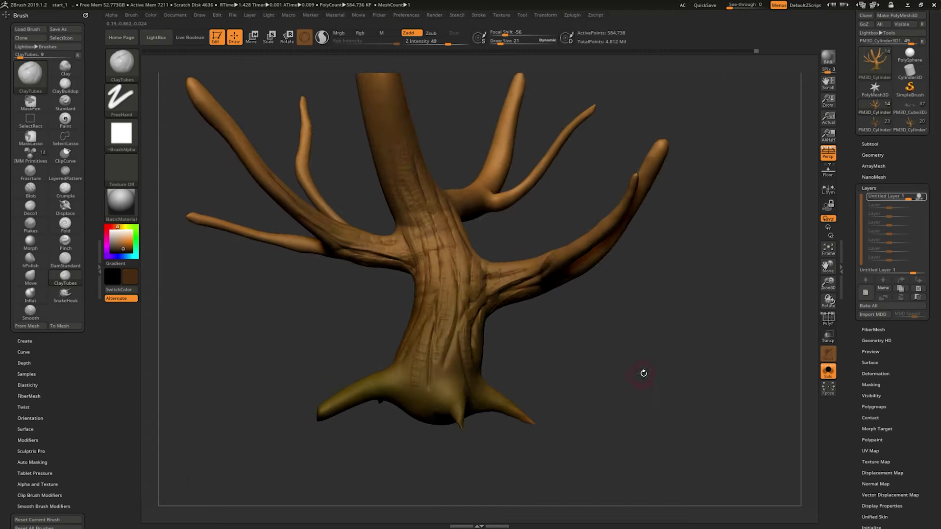
key(ctrl+shift+z)
key(ctrl+shift+z)
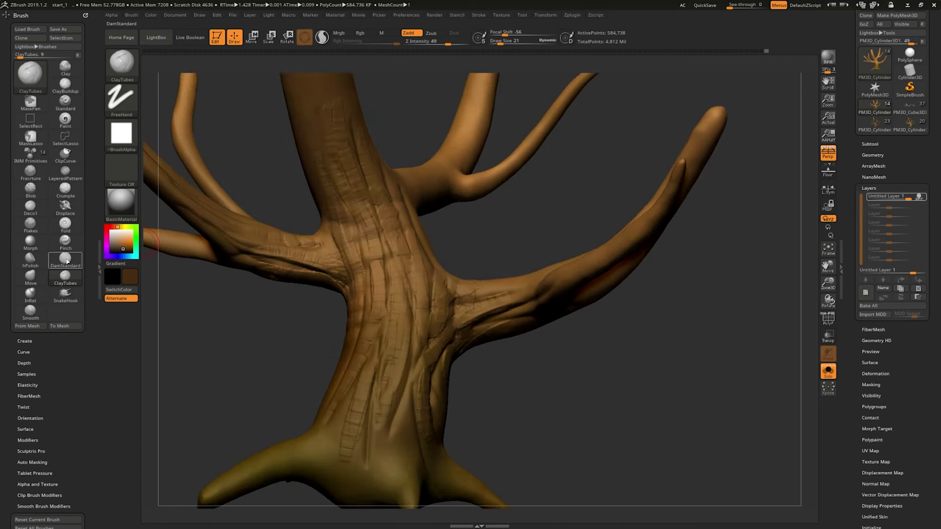
- Switch to the DamStandard brush and carve two thin grooves down the trunk
click(65, 259)
drag(398, 304, 387, 438)
drag(413, 363, 394, 431)
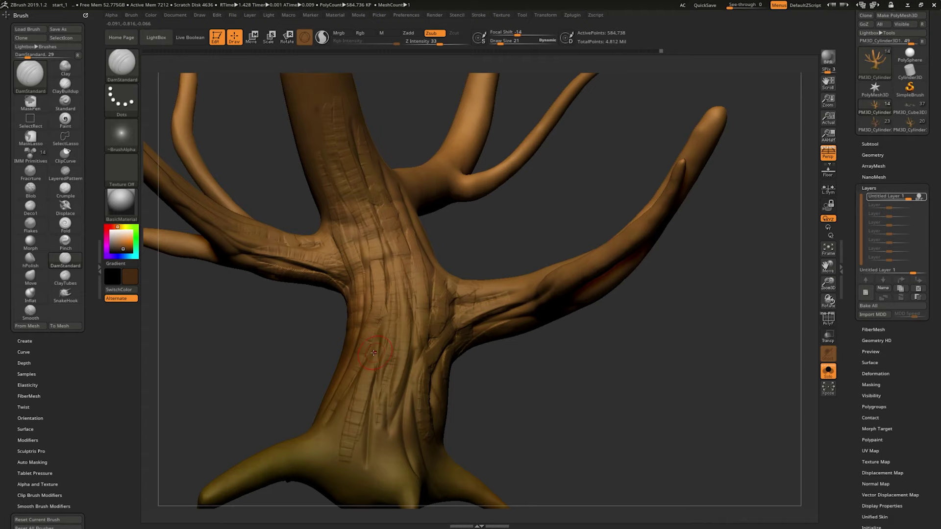
- Rotate around the tree and deepen the crease where a branch meets the trunk
drag(496, 412, 361, 285)
drag(454, 234, 441, 248)
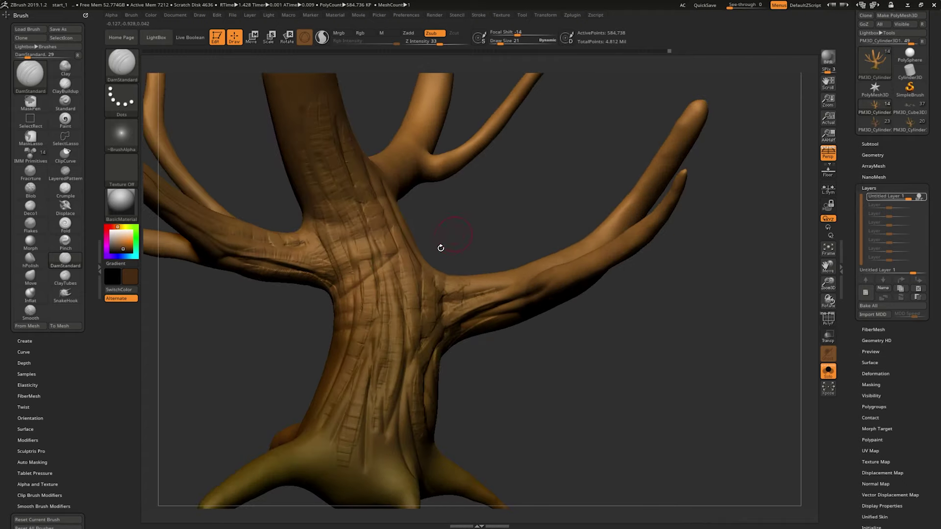
drag(362, 285, 440, 255)
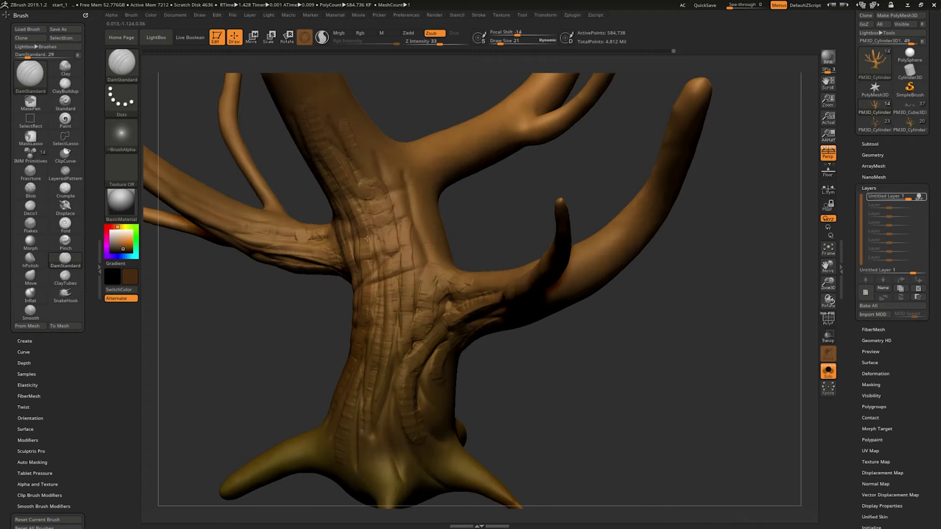
drag(368, 239, 401, 230)
mouse_move(349, 207)
mouse_down()
mouse_move(498, 258)
mouse_move(368, 199)
mouse_up()
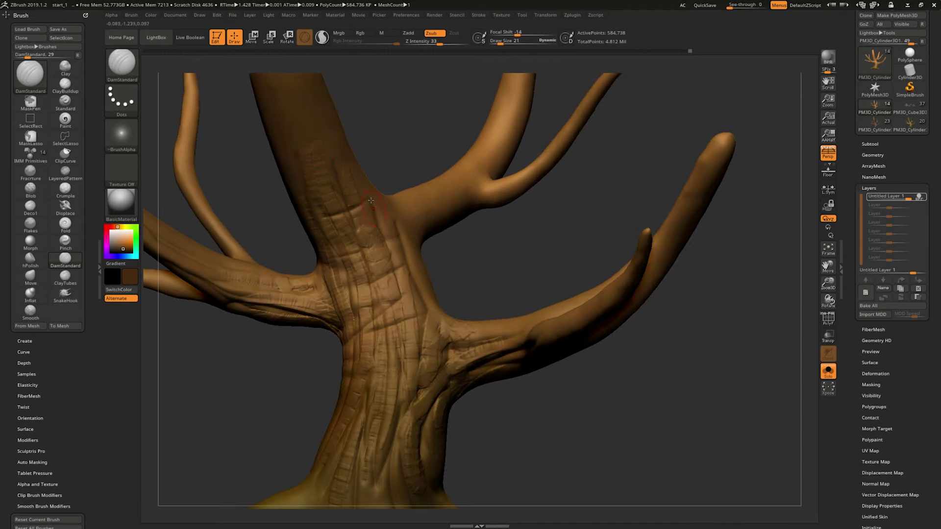
right_drag(427, 189, 432, 240)
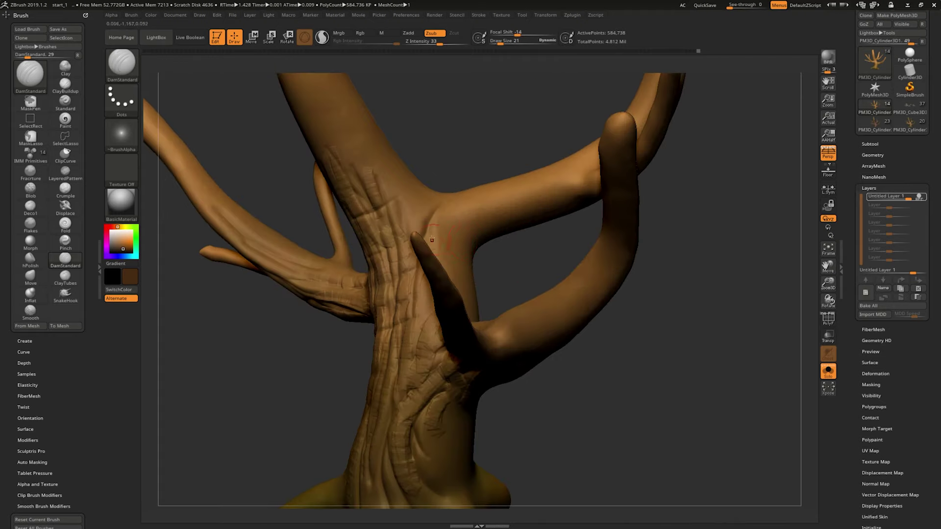
mouse_move(513, 254)
mouse_down()
mouse_move(514, 240)
mouse_move(480, 276)
mouse_up()
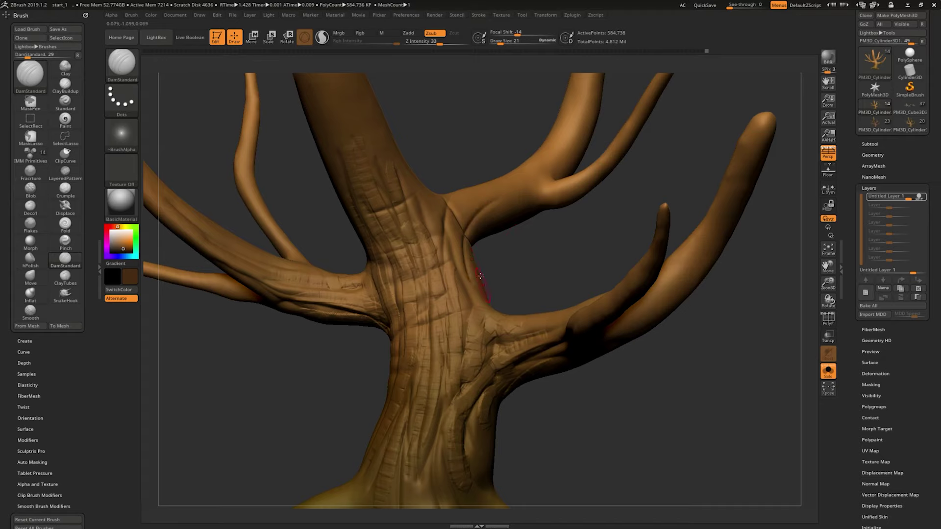
drag(451, 245, 483, 201)
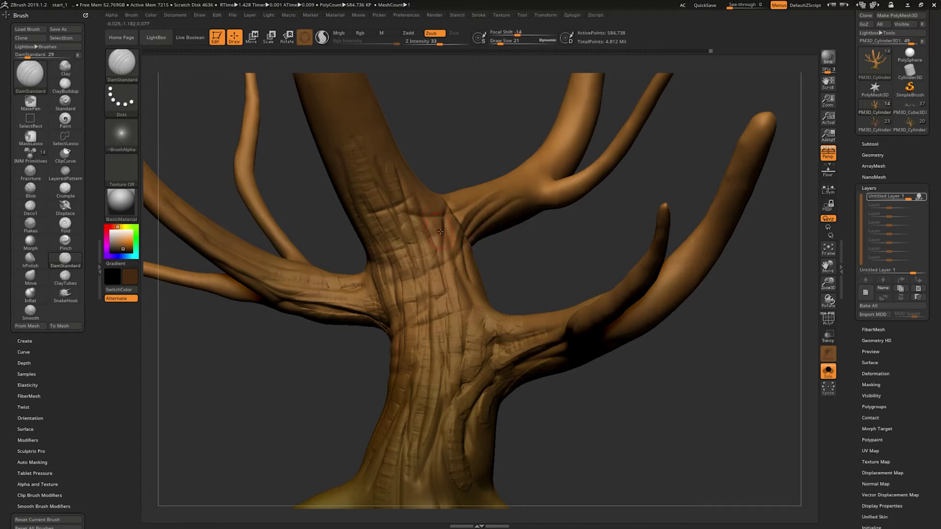
drag(462, 277, 434, 237)
mouse_move(510, 255)
mouse_down()
mouse_move(645, 340)
mouse_move(387, 320)
mouse_up()
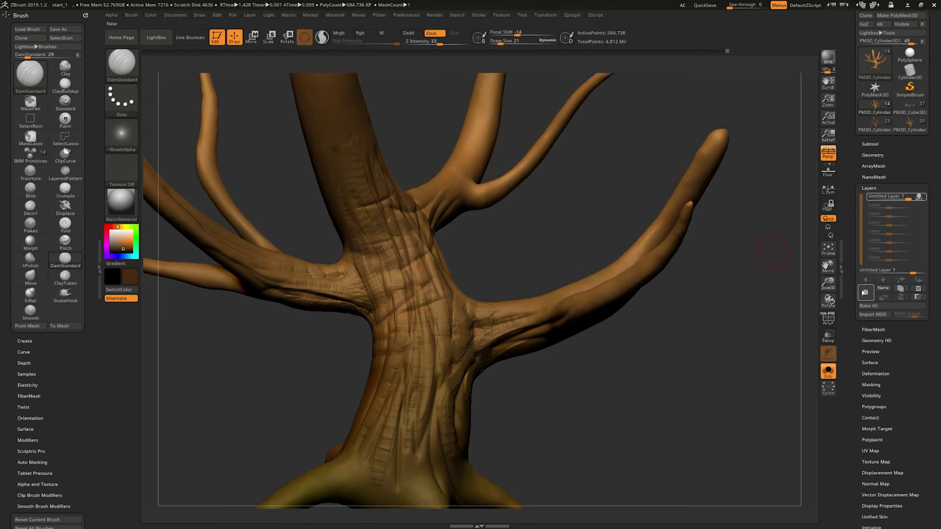
- In Tool > Surface NoiseMaker, set a fine Noise Scale, Strength and stronger Noise Curve, and apply
click(869, 189)
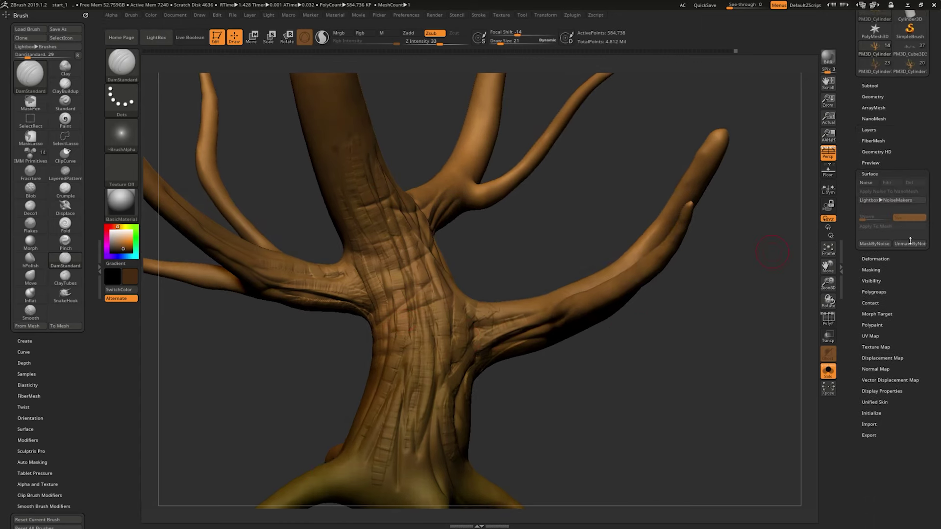
click(867, 182)
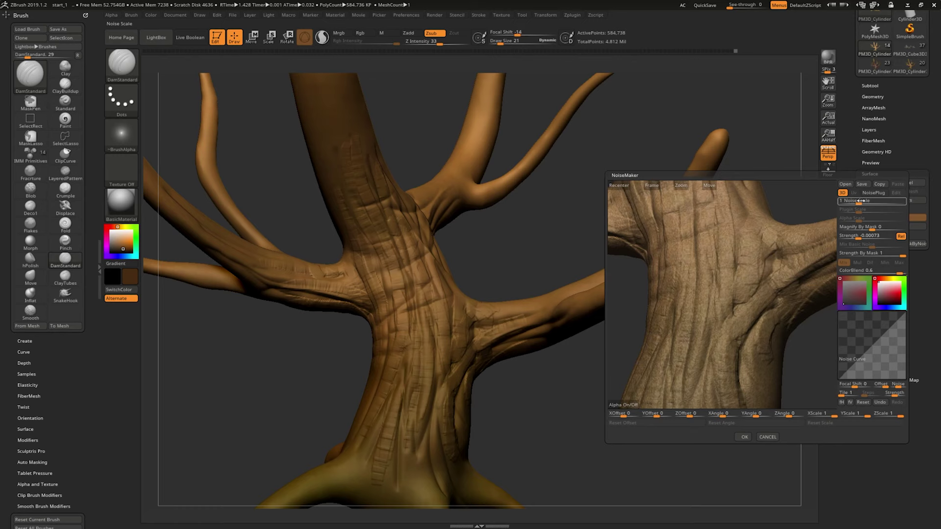
drag(860, 201, 875, 201)
drag(900, 272, 324, 174)
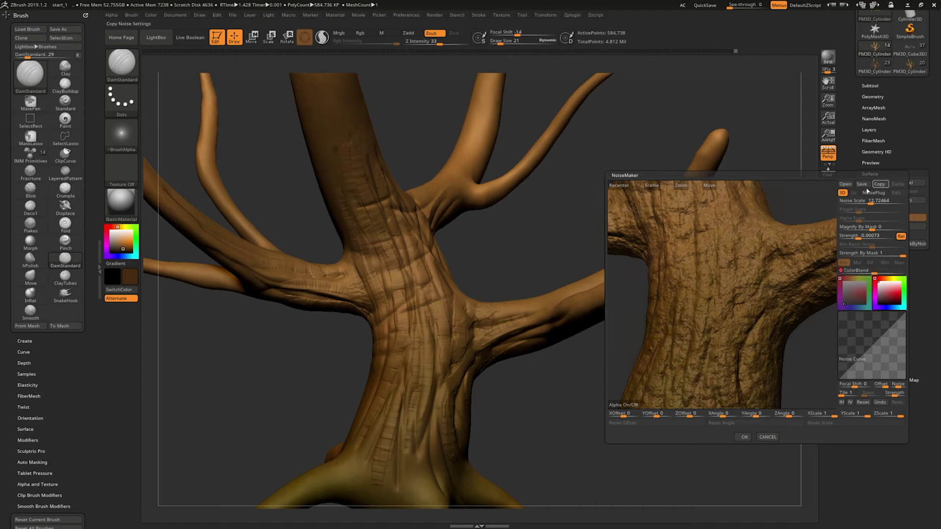
click(863, 236)
drag(867, 202, 860, 203)
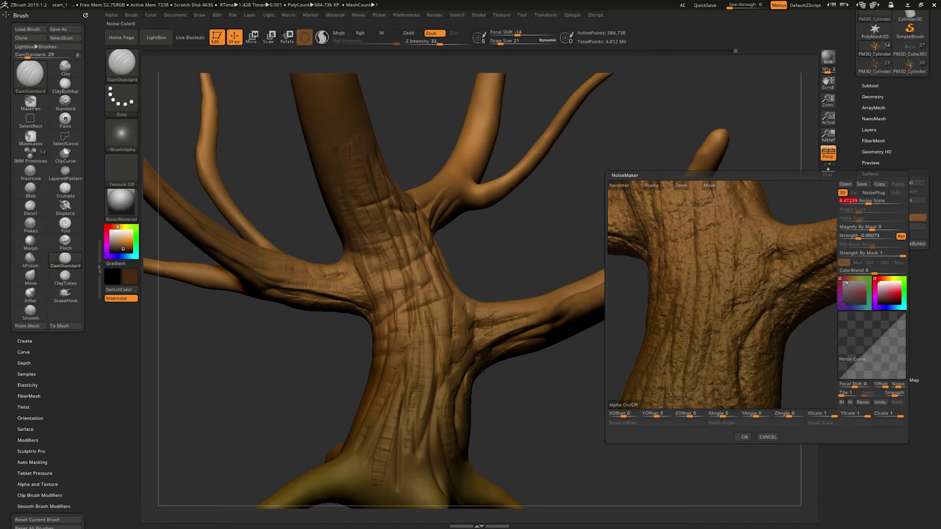
drag(871, 352, 879, 332)
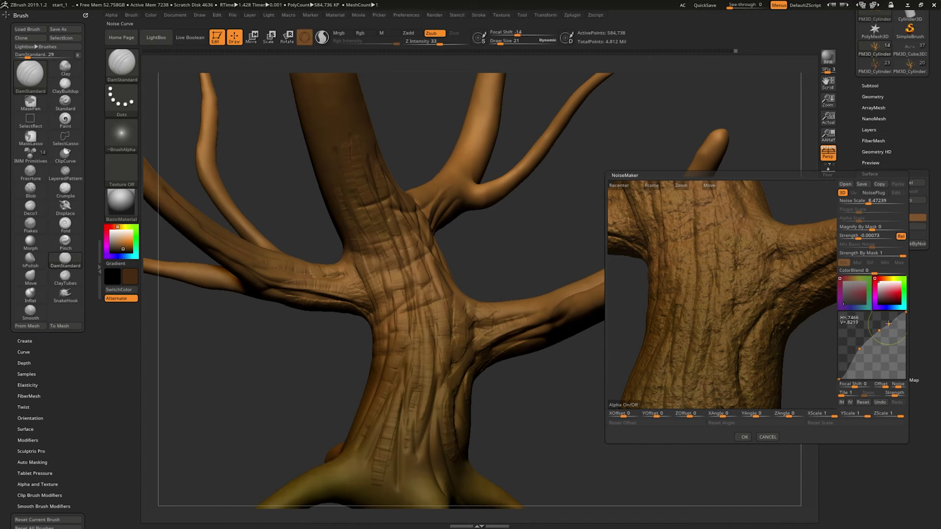
click(745, 436)
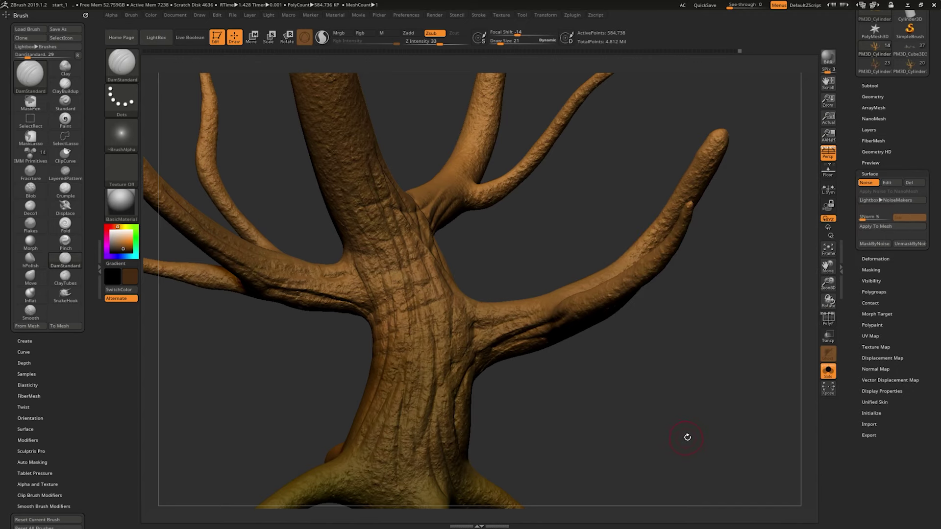
- Toggle the surface noise to compare, then select the top layer in Tool > Layers
drag(687, 437, 680, 437)
click(867, 183)
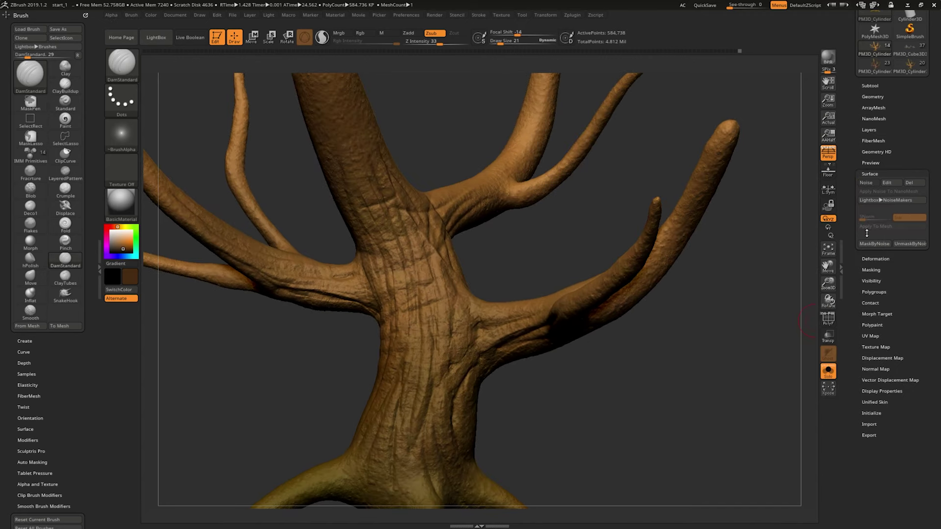
mouse_move(751, 307)
mouse_down()
mouse_move(742, 351)
mouse_move(786, 268)
mouse_up()
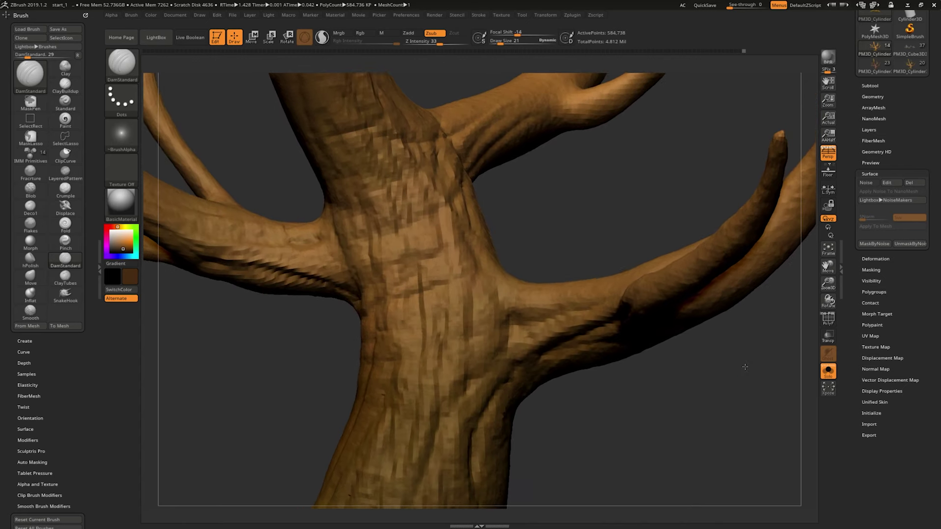
click(870, 174)
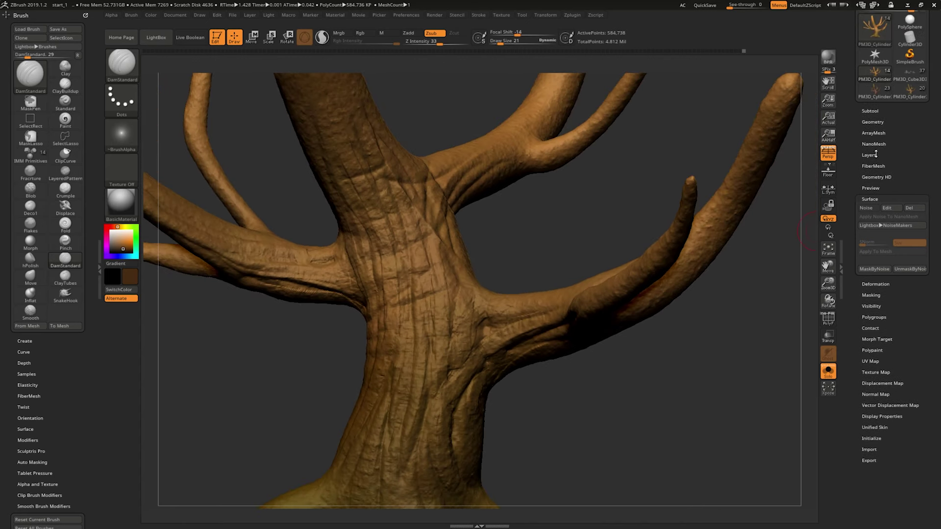
click(869, 155)
click(922, 163)
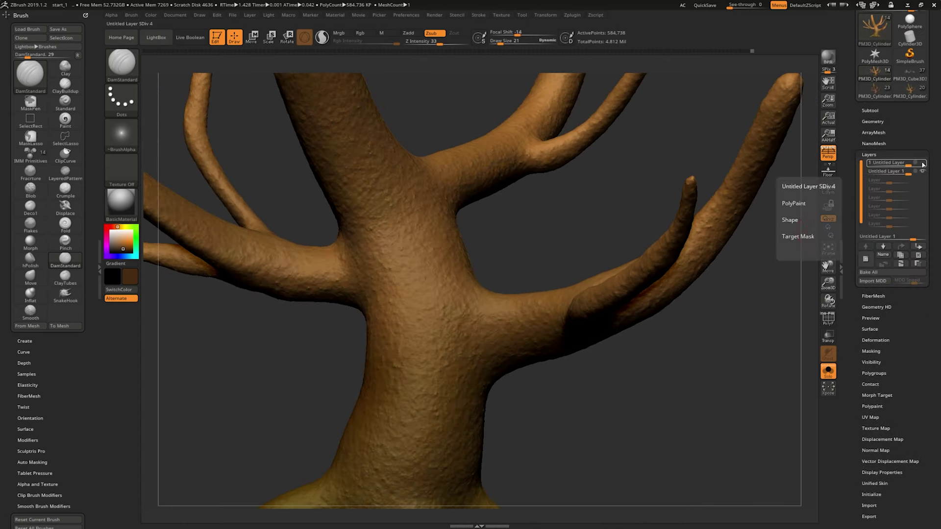
- Mask part of the trunk, hide the top bark layer and store a morph target
click(922, 163)
mouse_move(752, 263)
mouse_down()
mouse_move(733, 365)
mouse_move(691, 340)
mouse_move(723, 409)
mouse_move(716, 402)
mouse_up()
mouse_move(441, 289)
ctrl+mouse_down()
mouse_move(421, 319)
mouse_move(382, 333)
mouse_move(407, 263)
ctrl+mouse_up()
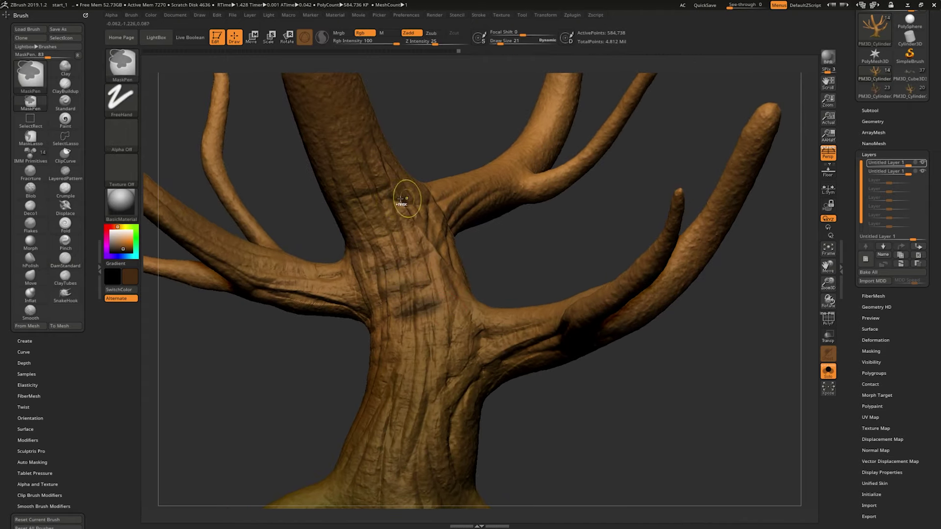
mouse_move(711, 392)
mouse_down()
mouse_move(727, 380)
mouse_move(693, 396)
mouse_move(702, 432)
mouse_up()
click(922, 162)
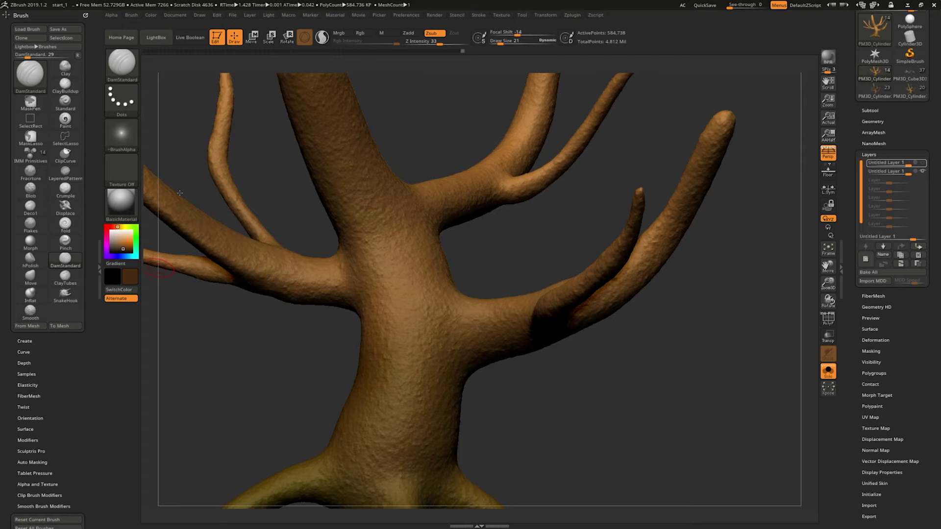
drag(856, 384, 892, 245)
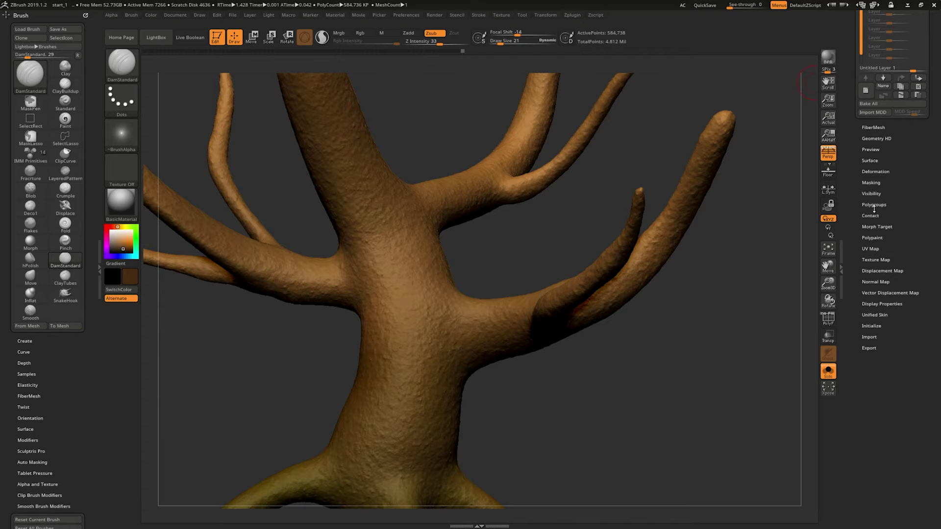
click(877, 227)
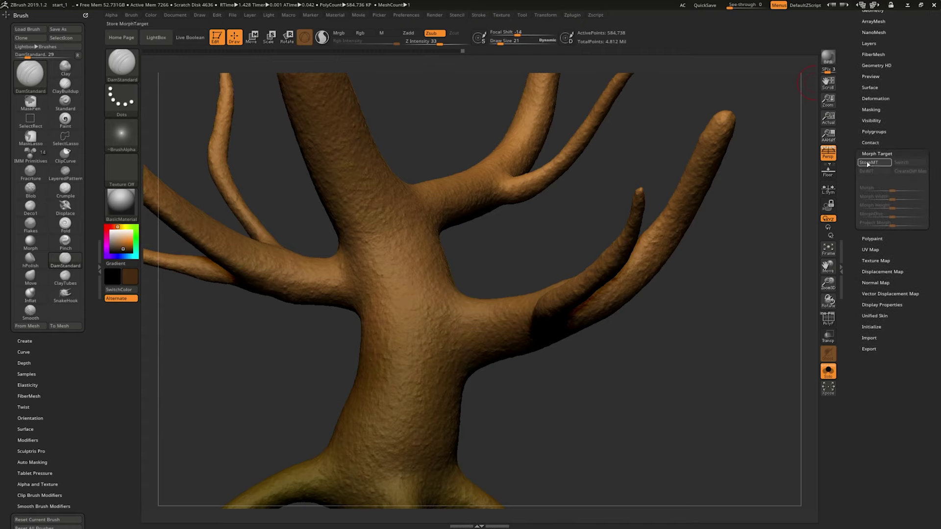
click(868, 164)
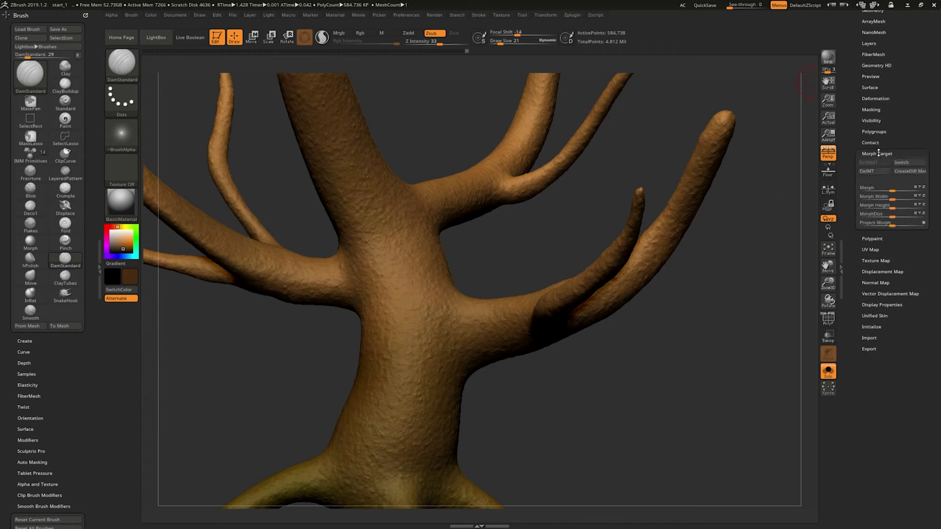
click(879, 153)
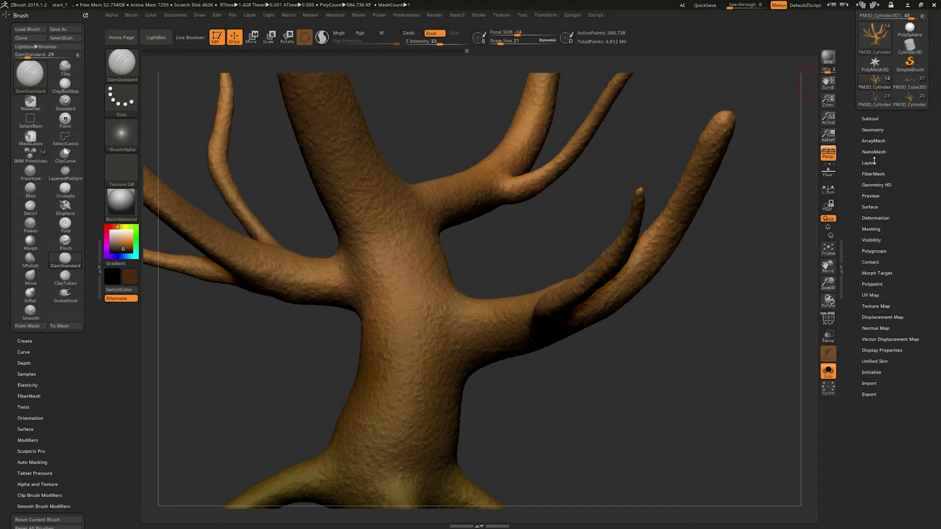
- Compare the bark detail layer on and off, then add a new layer in record mode
click(875, 161)
click(923, 172)
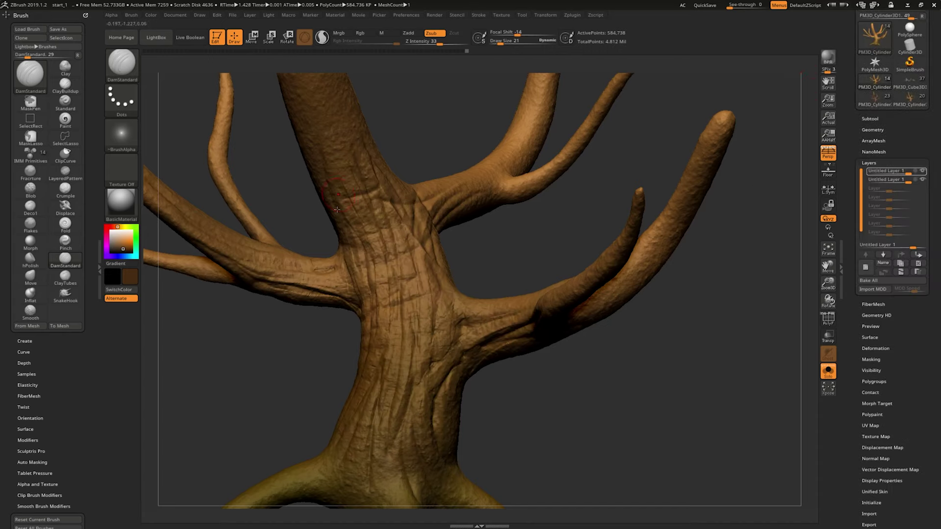
click(923, 171)
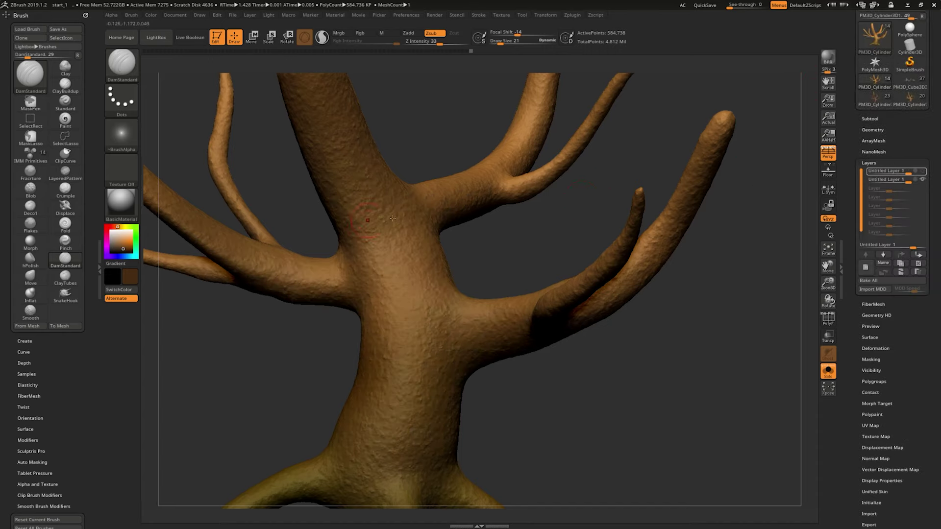
click(923, 171)
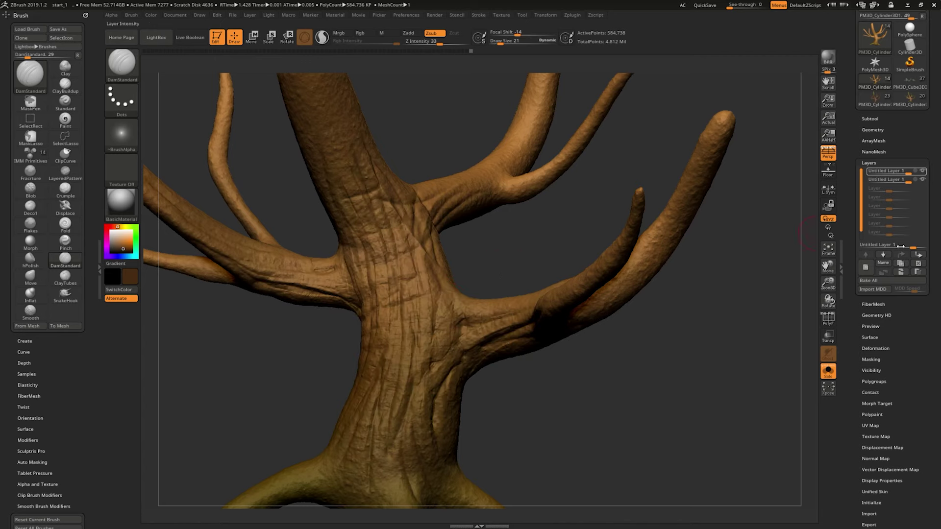
click(866, 267)
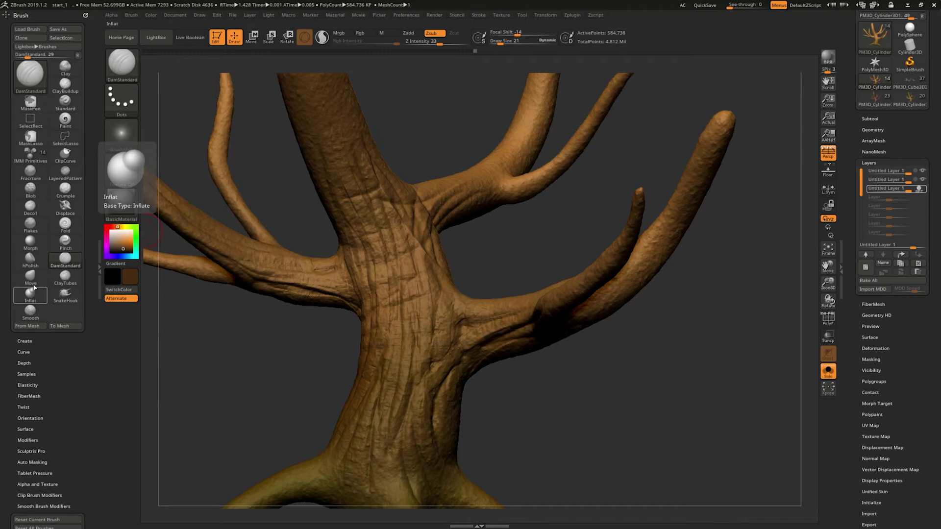
click(30, 240)
key(space)
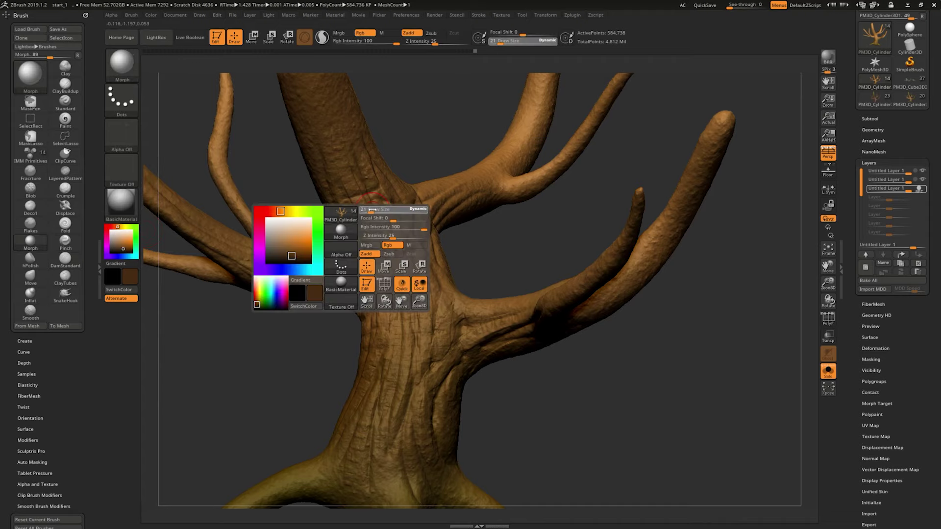
drag(381, 189, 348, 198)
mouse_move(405, 204)
right_down()
mouse_move(380, 277)
mouse_move(716, 245)
mouse_move(708, 346)
mouse_move(637, 314)
right_up()
drag(454, 233, 440, 341)
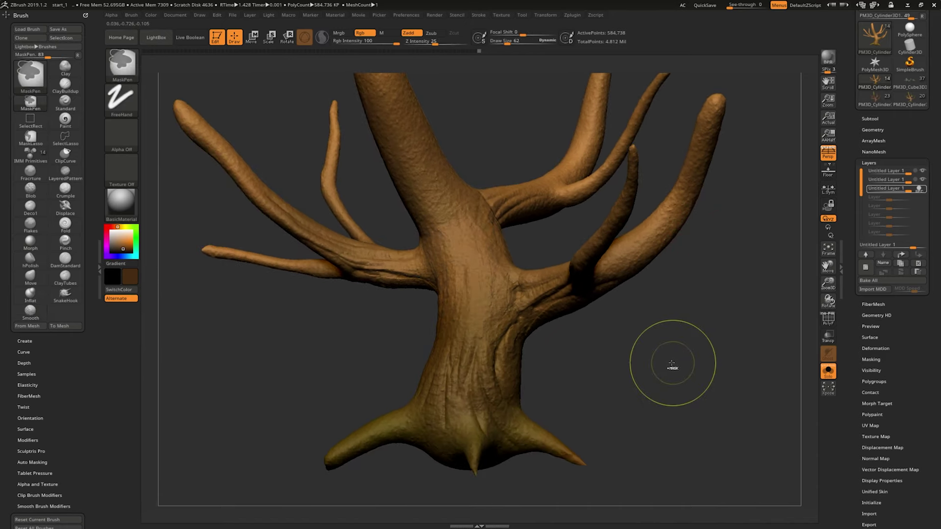
key(ctrl+z)
key(ctrl+z)
mouse_move(701, 357)
ctrl+right_down()
mouse_move(459, 285)
mouse_move(501, 260)
ctrl+right_up()
key(space)
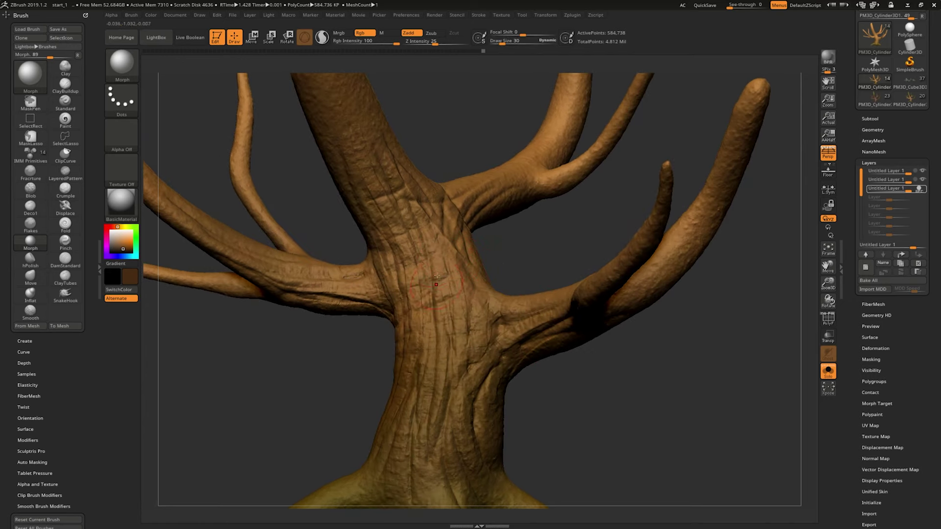
mouse_move(532, 273)
right_down()
mouse_move(561, 273)
mouse_move(422, 242)
right_up()
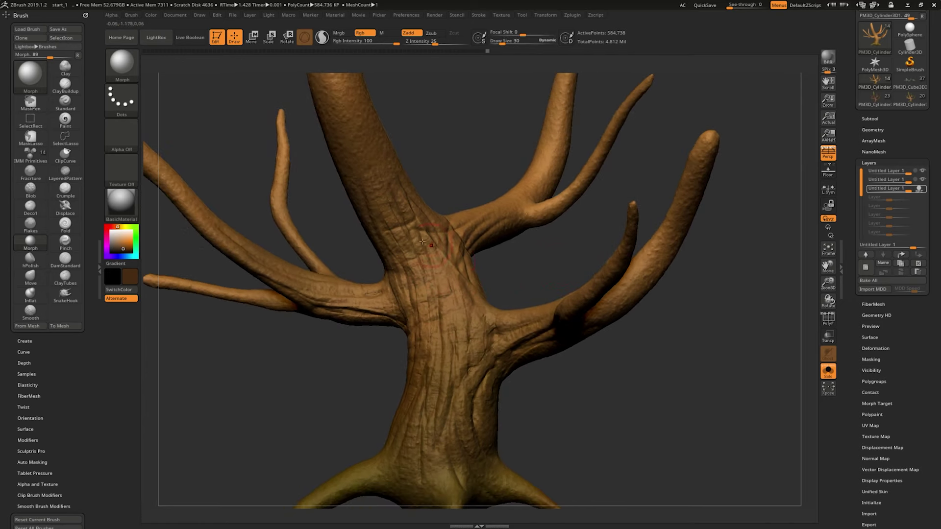
right_drag(594, 295, 527, 350)
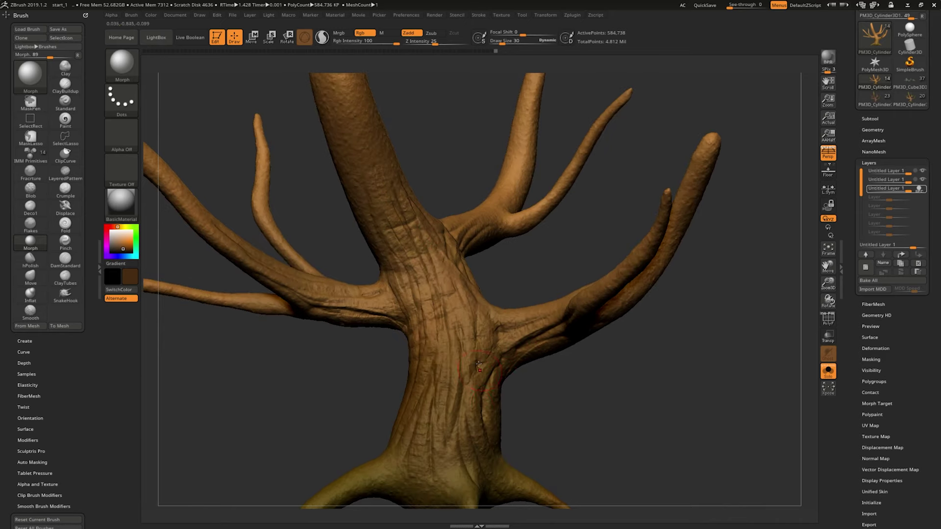
right_drag(639, 403, 651, 384)
right_drag(369, 312, 387, 325)
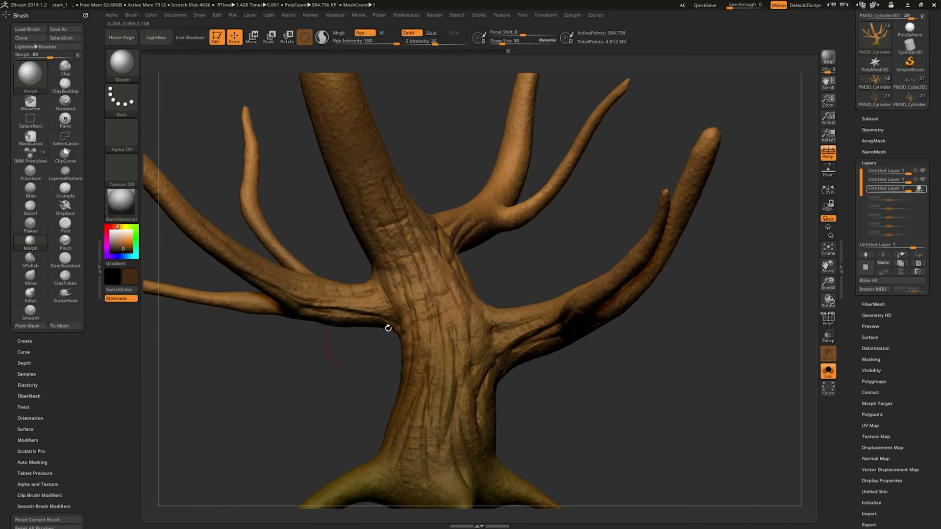
right_drag(683, 396, 597, 353)
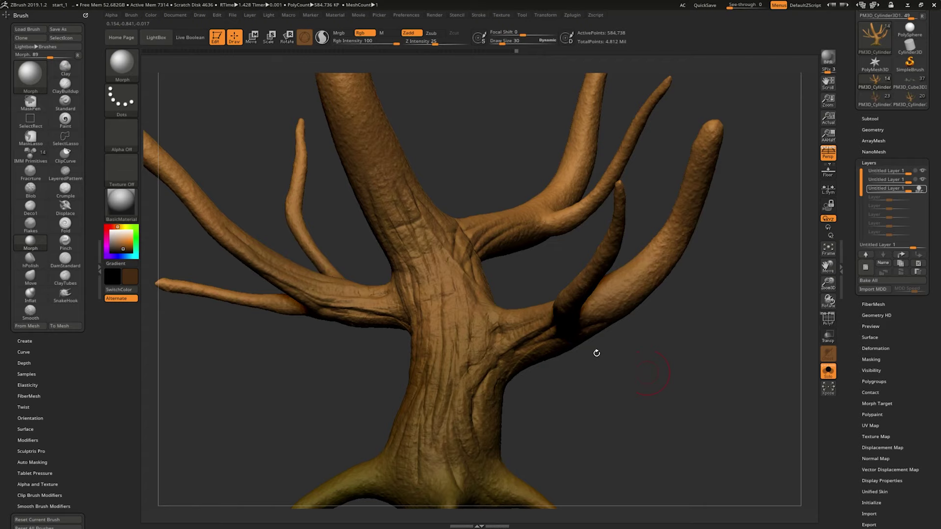
mouse_move(702, 393)
mouse_down()
mouse_move(669, 357)
mouse_move(687, 357)
mouse_move(666, 370)
mouse_move(674, 375)
mouse_move(664, 367)
mouse_move(688, 387)
mouse_move(673, 382)
mouse_up()
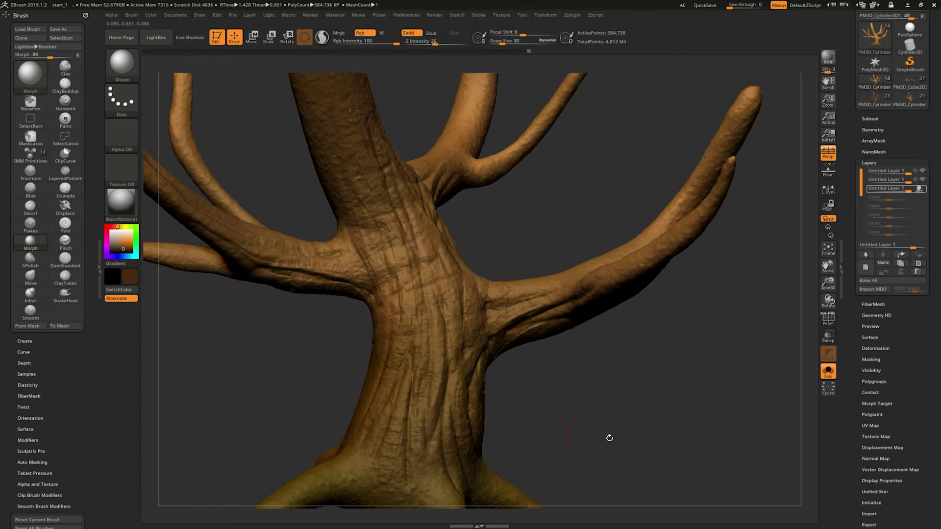
mouse_move(610, 438)
mouse_down()
mouse_move(685, 382)
mouse_move(657, 405)
mouse_move(668, 391)
mouse_up()
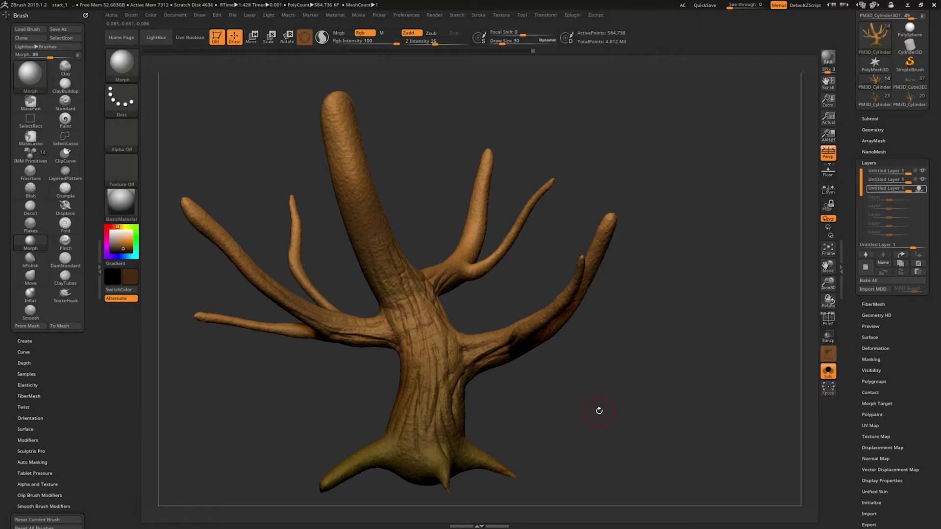
- Turn off Solo to show leaves, grass and rocks, frame the scene and BPR render it
drag(616, 389, 649, 389)
click(828, 371)
mouse_move(716, 374)
mouse_down()
mouse_move(696, 341)
mouse_move(692, 385)
mouse_move(708, 328)
mouse_move(716, 351)
mouse_move(713, 318)
mouse_up()
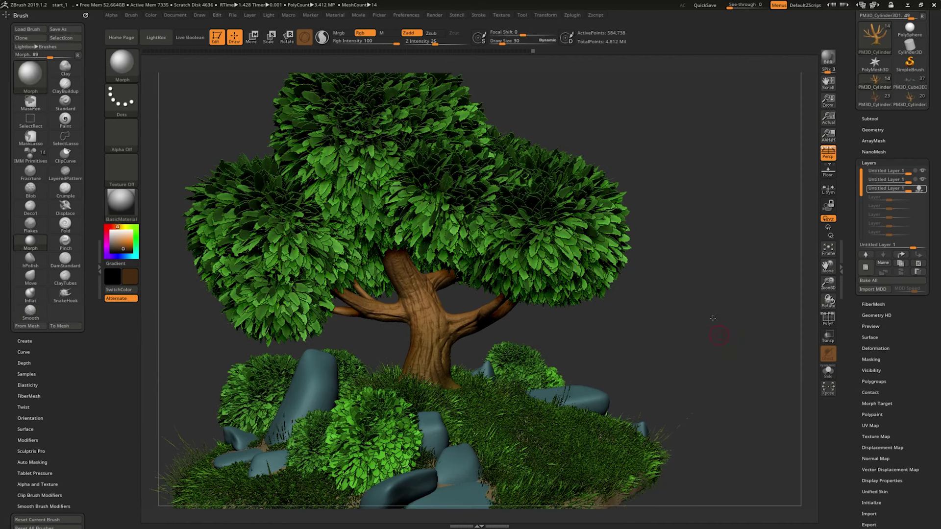
key(f)
key(shift+r)
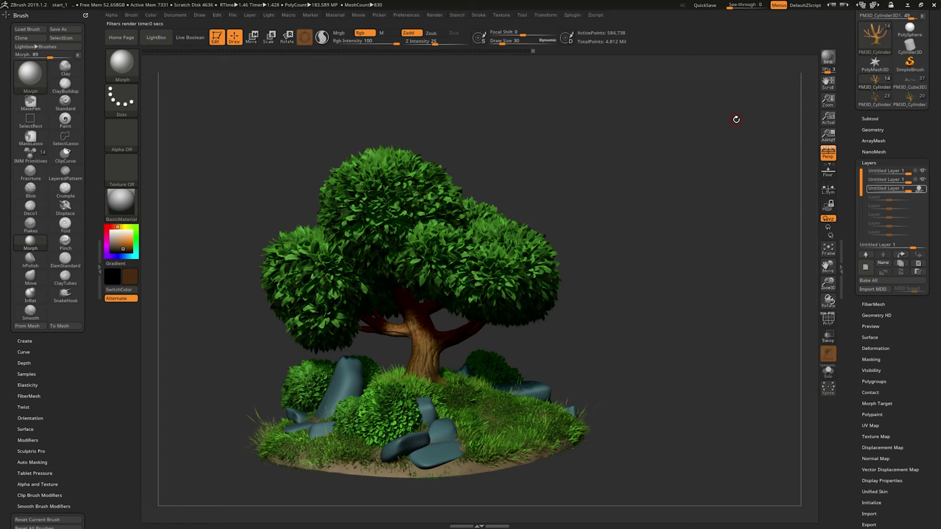
- Apply the SkinShade4 material to the diorama and adjust the view
click(121, 202)
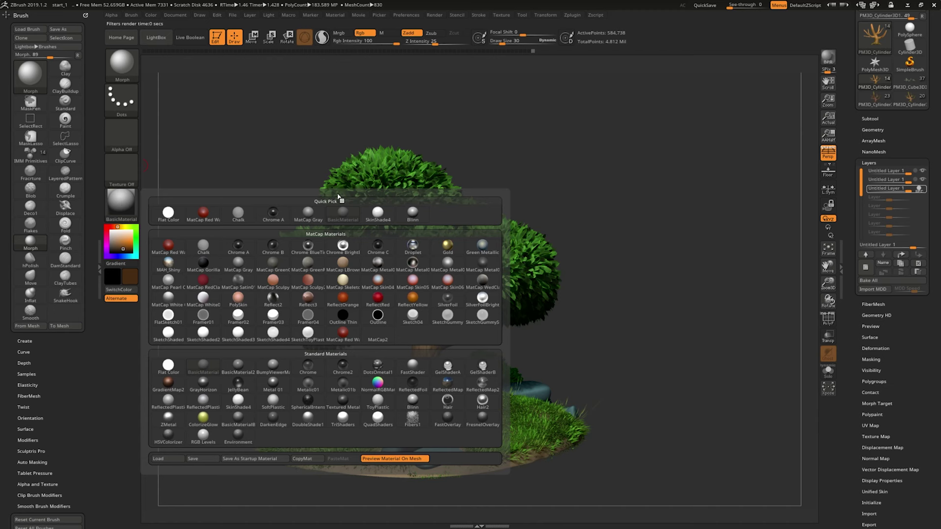
click(378, 212)
mouse_move(676, 222)
mouse_down()
mouse_move(685, 193)
mouse_move(696, 197)
mouse_up()
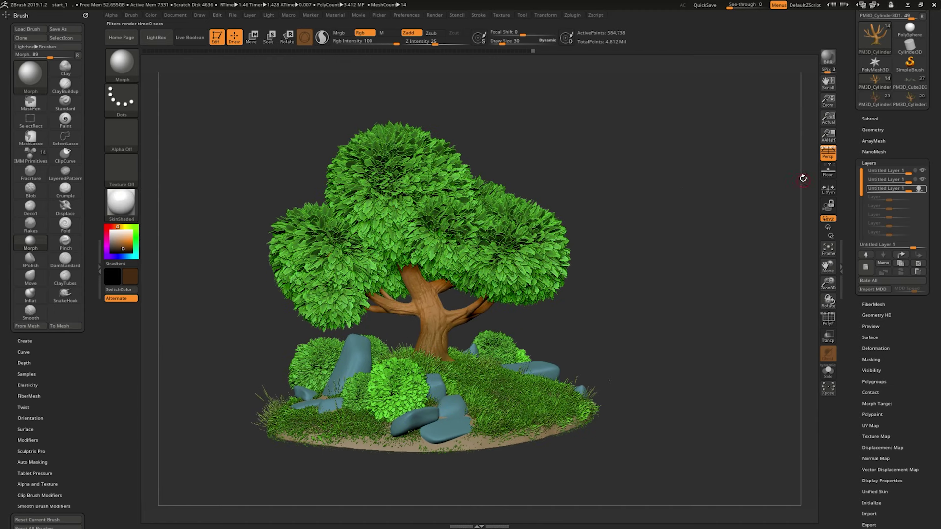
scroll(902, 162, up, 3)
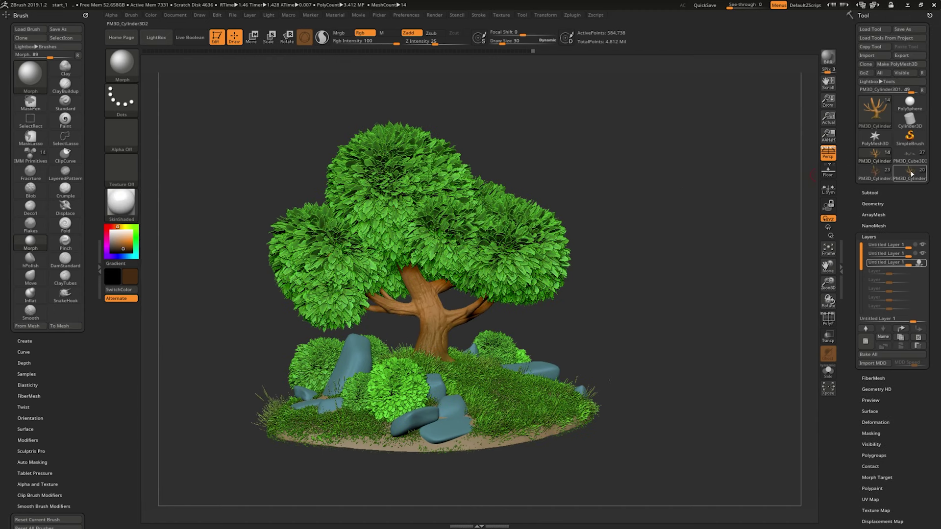
- Load the larger textured PM3D_Cylinder tree scene and zoom out to view it
click(876, 176)
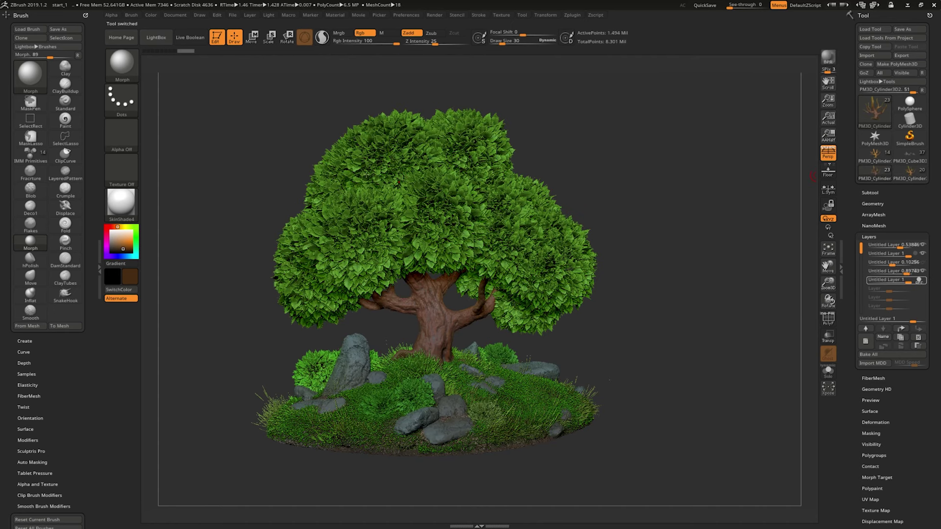
key(minus)
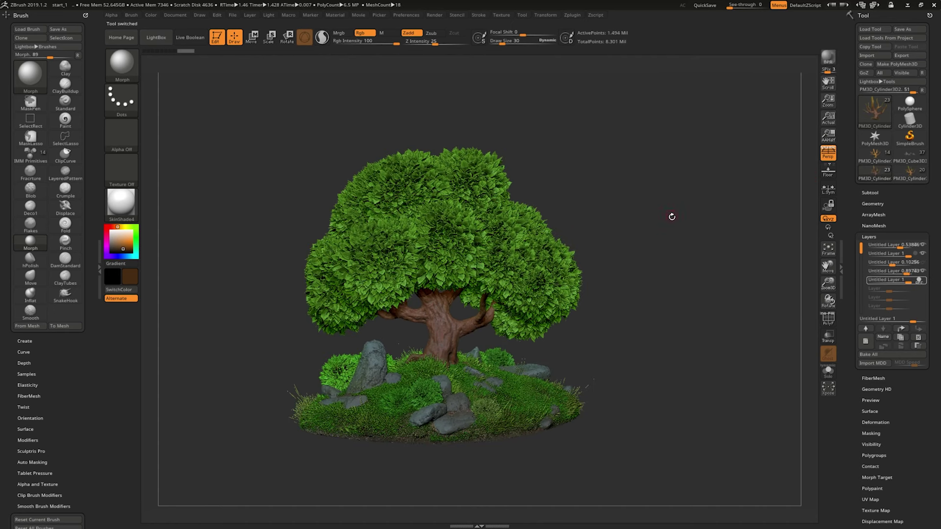
key(minus)
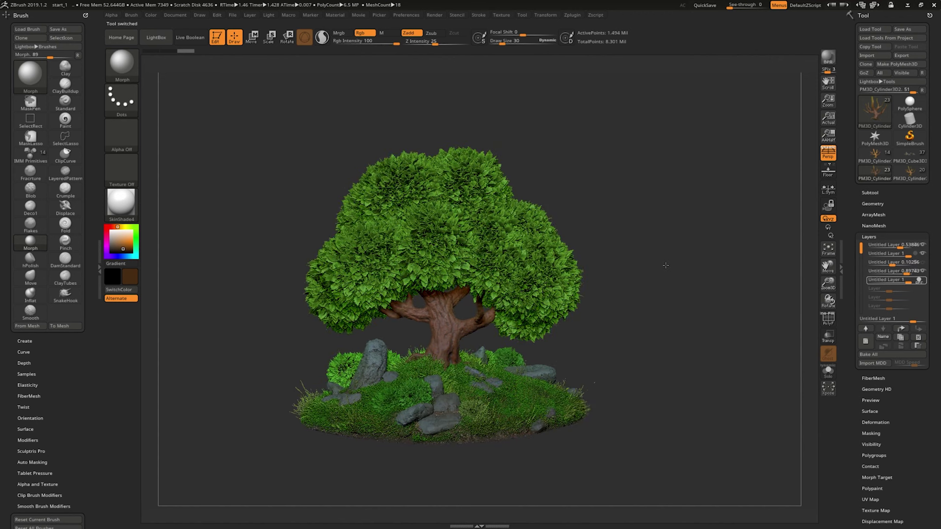
drag(674, 267, 632, 270)
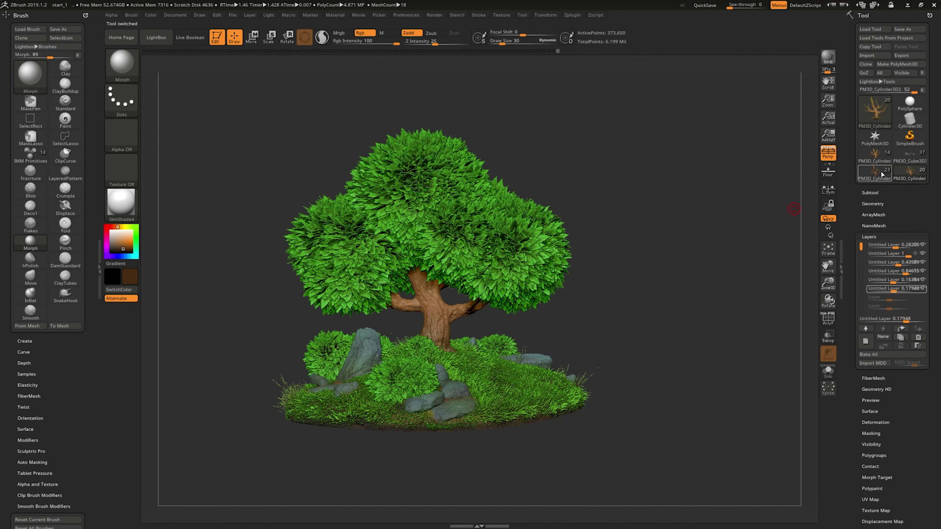
mouse_move(828, 172)
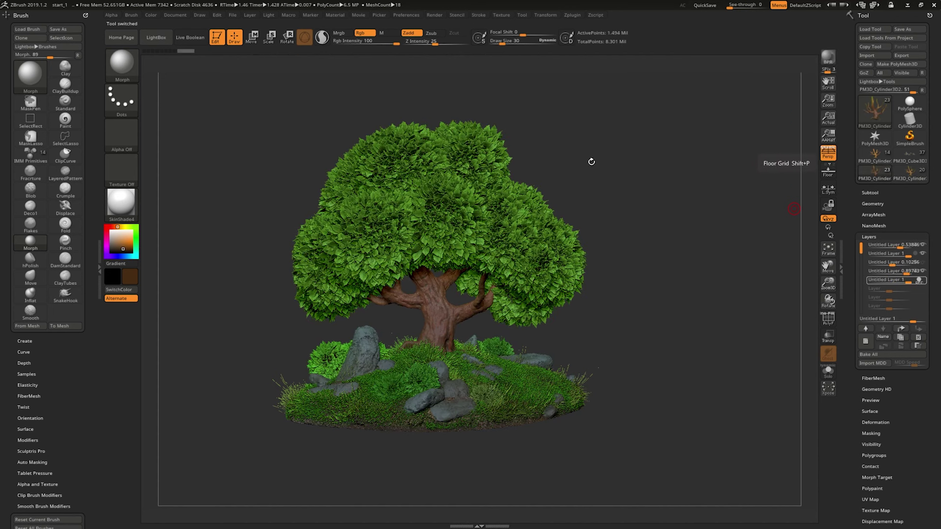
drag(664, 216, 634, 217)
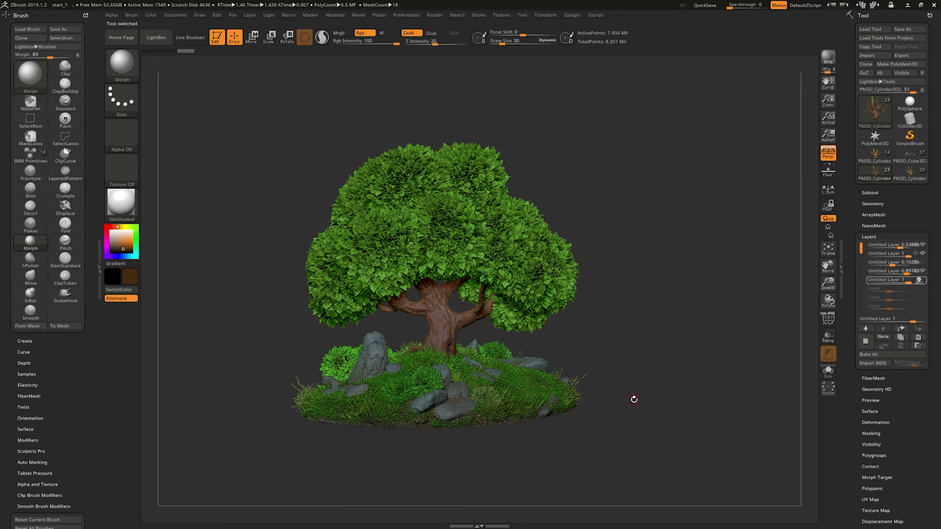
- Switch to a different PM3D_Cylinder tree model and dismiss the morph target warnings
click(910, 174)
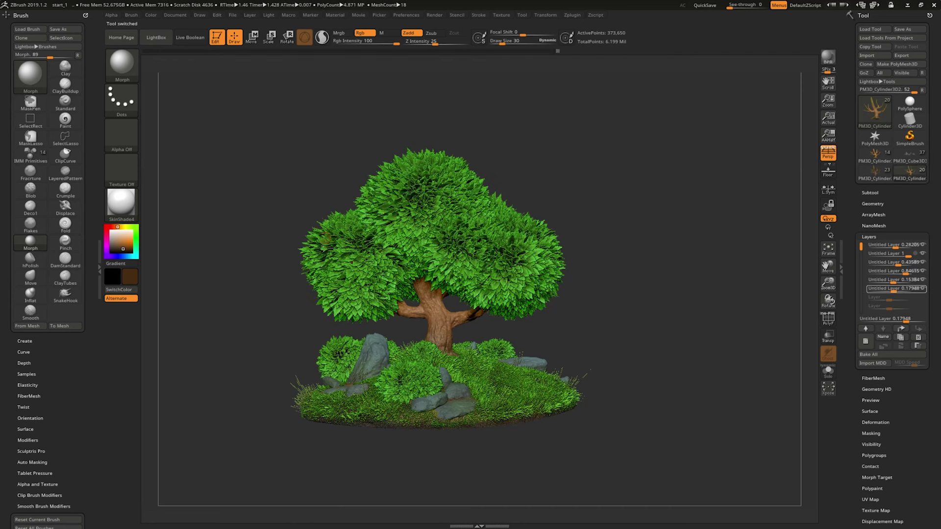
click(647, 194)
click(632, 216)
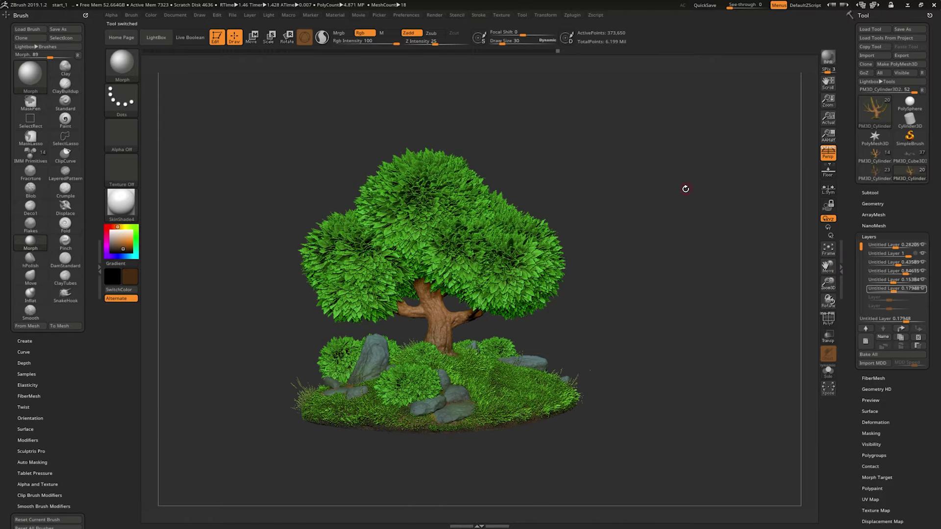
click(684, 196)
click(672, 210)
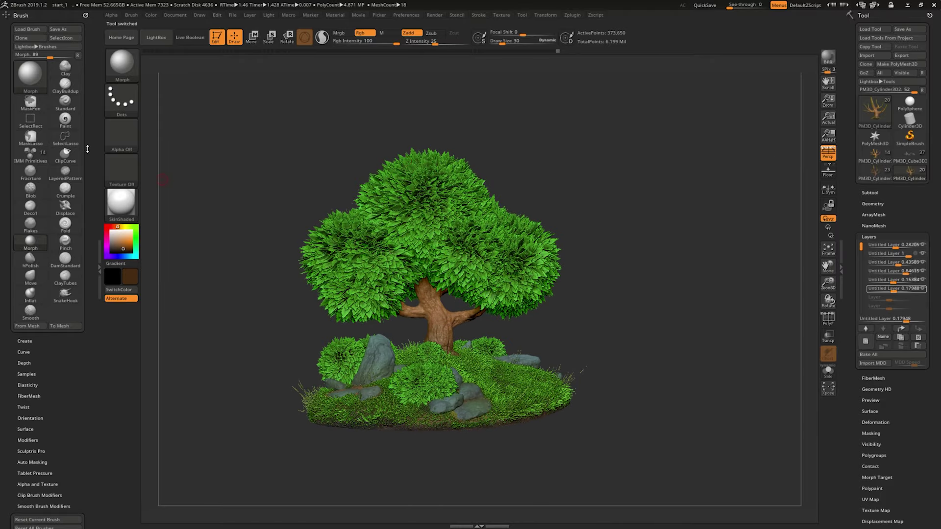
- Select the Clay brush, orbit the scene and start a BPR render of the diorama
click(65, 67)
mouse_move(587, 162)
mouse_down()
mouse_move(753, 196)
mouse_move(665, 188)
mouse_move(677, 146)
mouse_up()
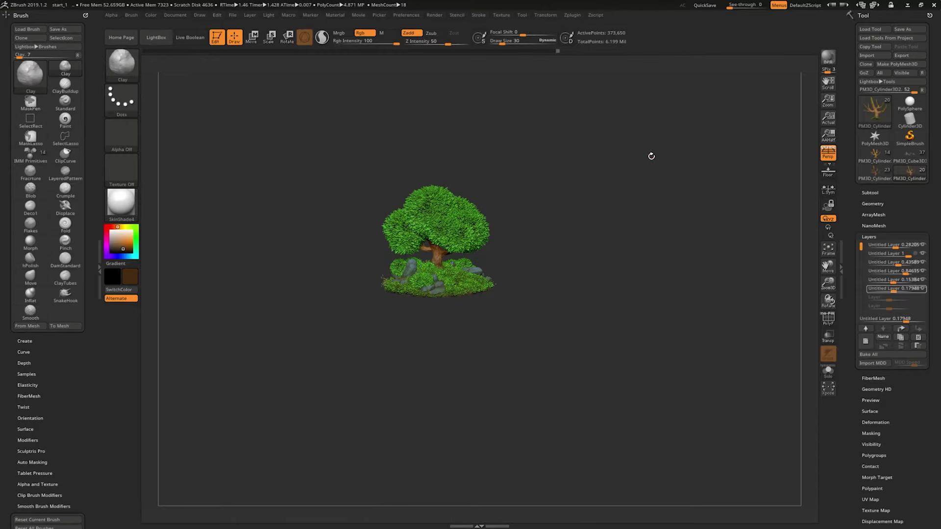
key(shift+r)
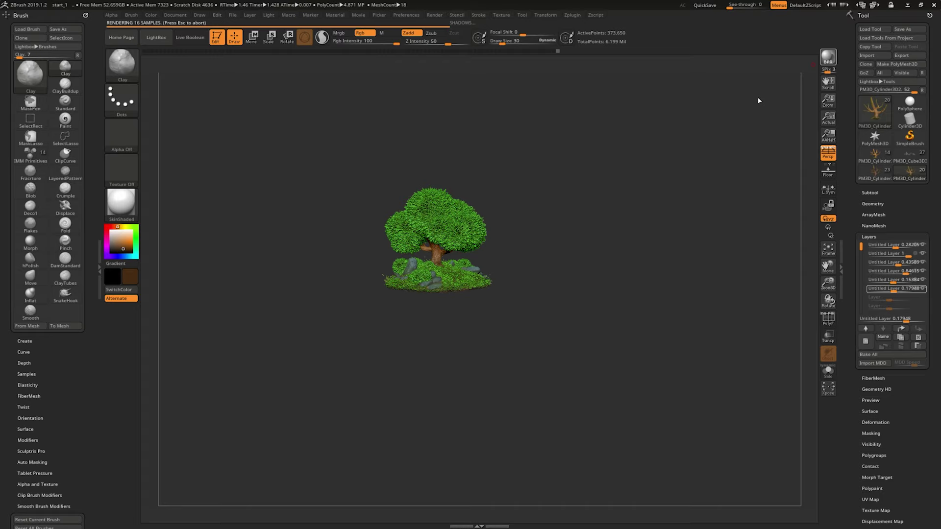
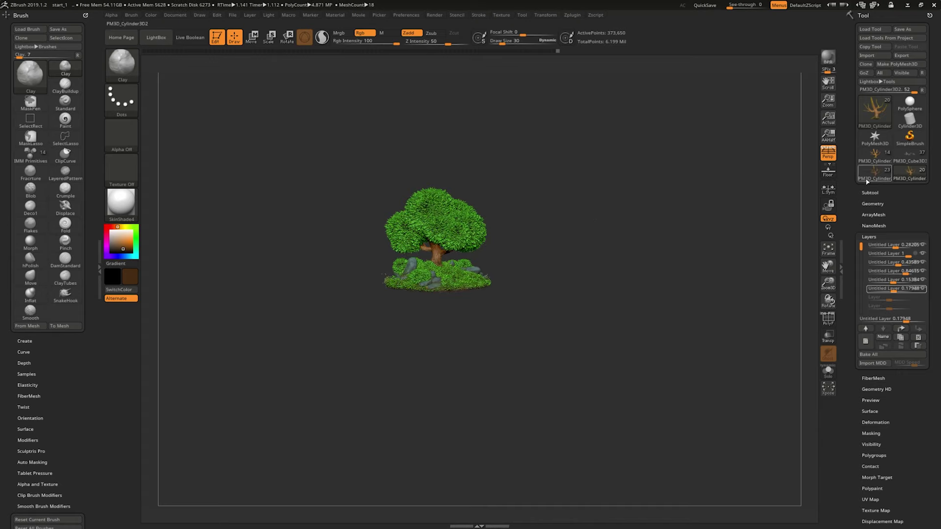
- Load the 23-subtool tree diorama, zoom in, and BPR-render it
click(875, 177)
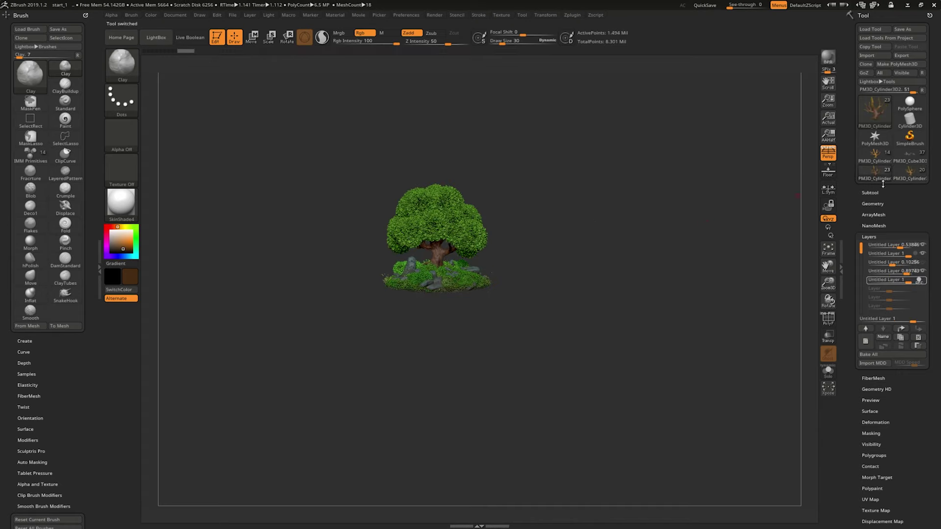
click(910, 174)
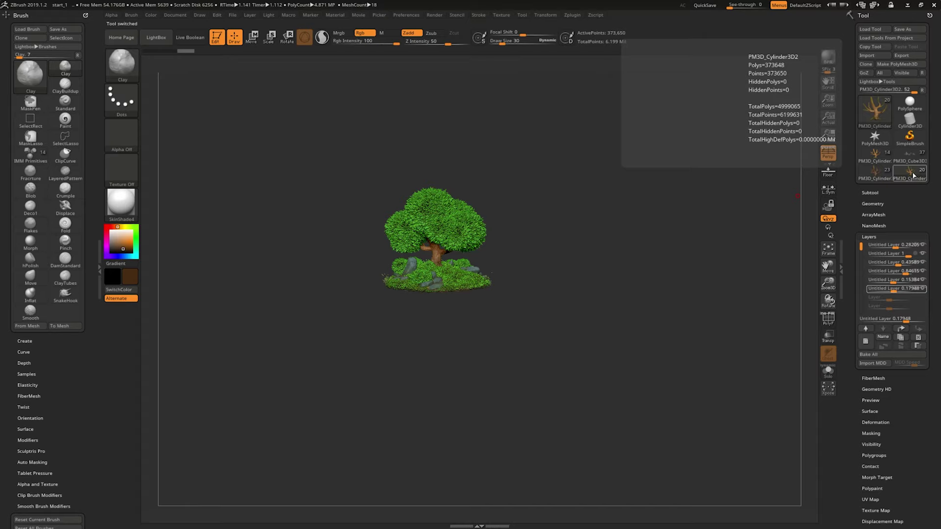
click(867, 175)
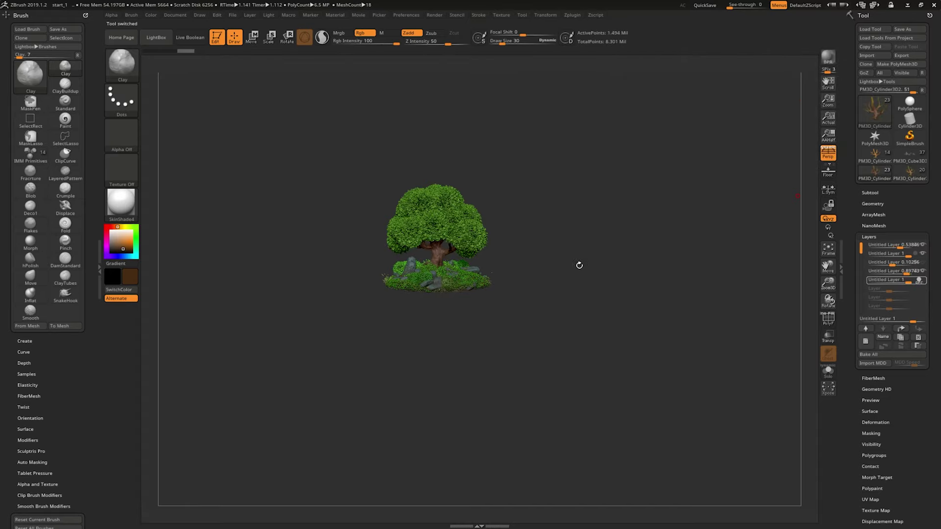
alt+drag(613, 259, 656, 283)
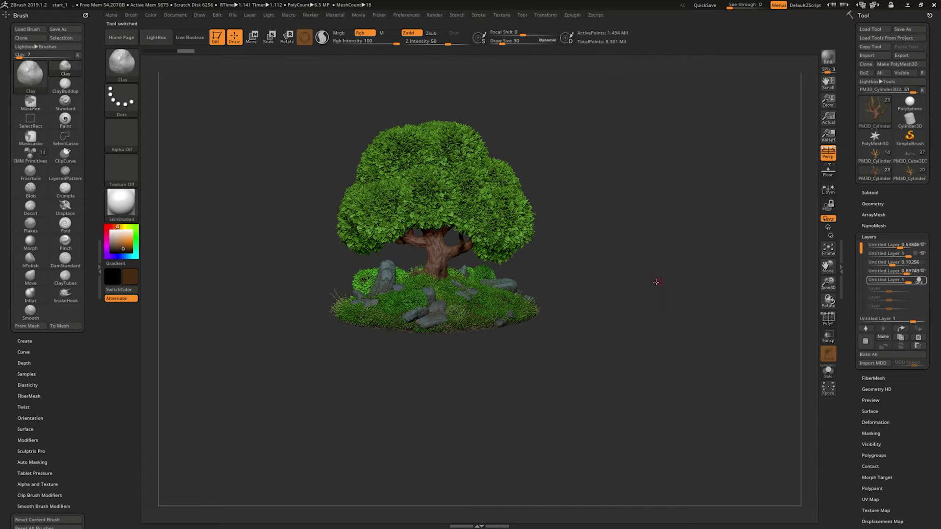
click(829, 58)
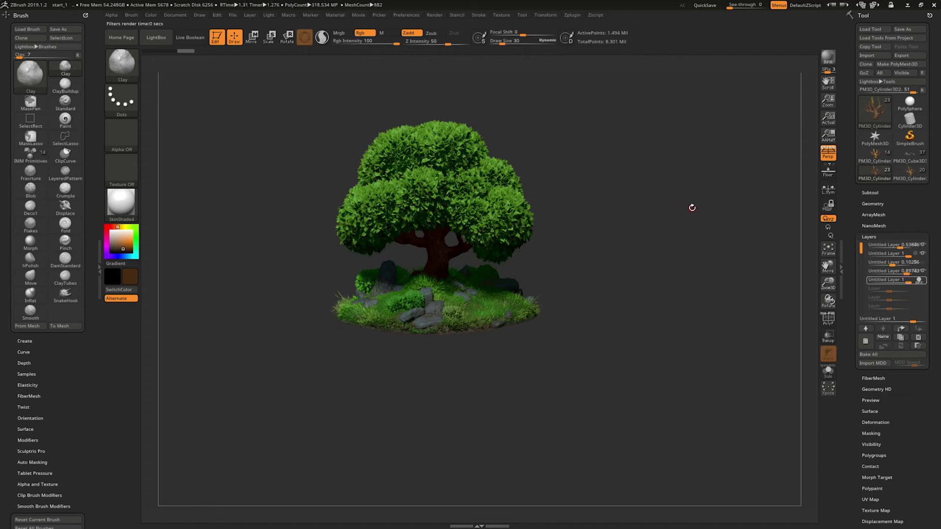
- Re-render the diorama zoomed out and zoomed in, then orbit to inspect it all around
alt+drag(641, 206, 617, 183)
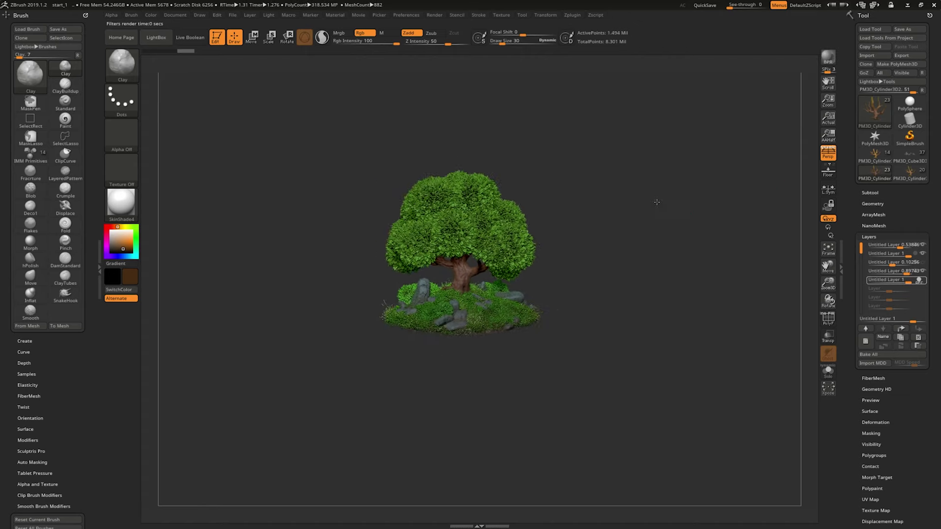
click(829, 58)
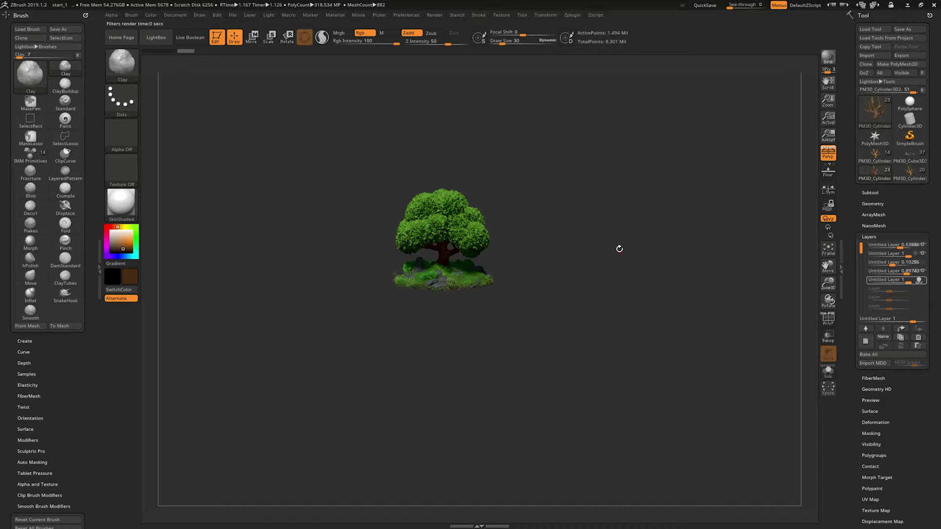
mouse_move(617, 248)
alt+mouse_down()
mouse_move(711, 284)
mouse_move(694, 296)
mouse_move(709, 304)
alt+mouse_up()
click(828, 58)
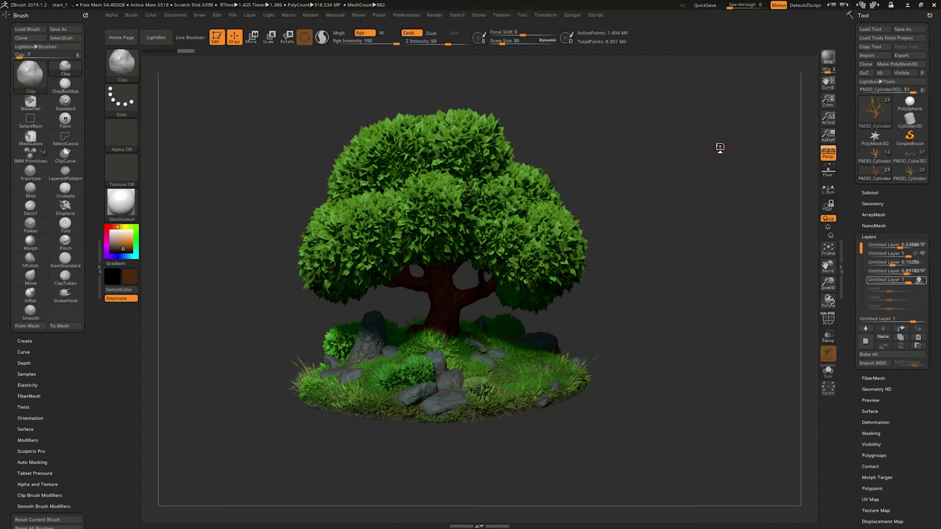
mouse_move(604, 227)
mouse_down()
mouse_move(464, 259)
mouse_move(674, 238)
mouse_move(613, 231)
mouse_up()
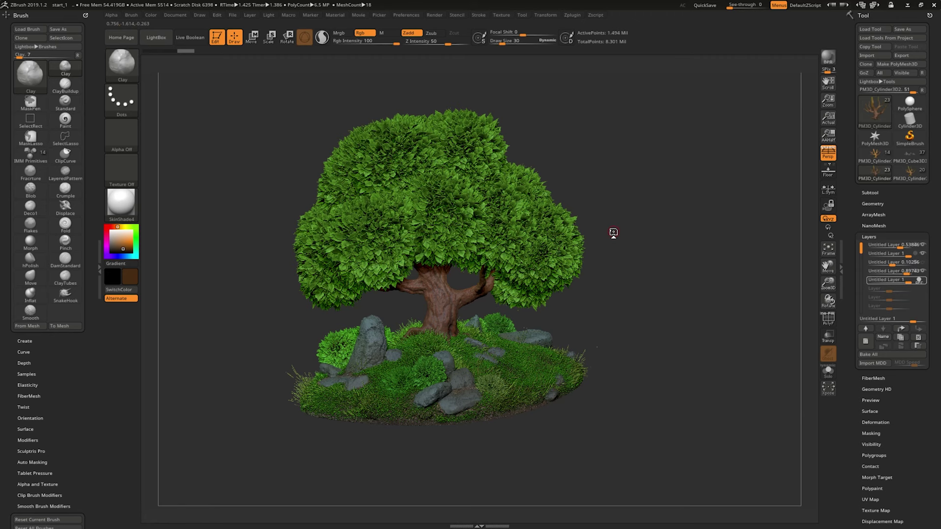
drag(614, 232, 670, 258)
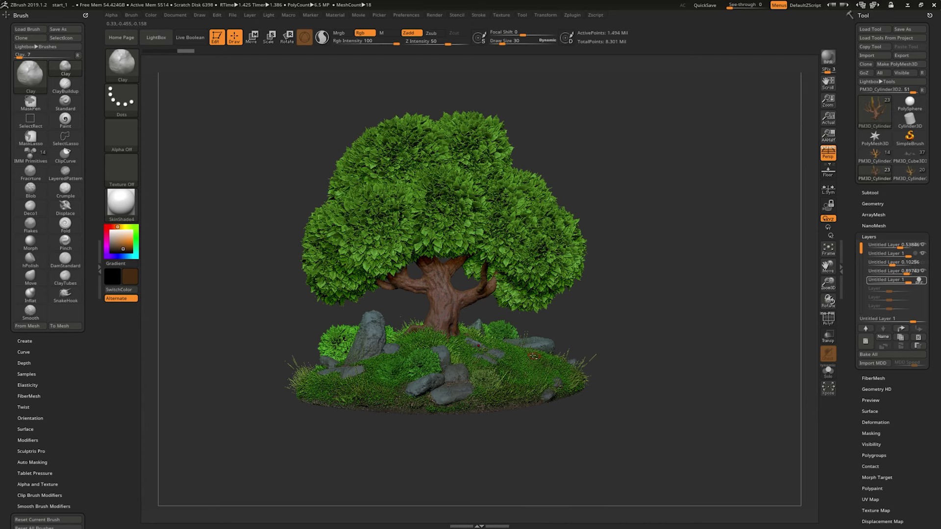
- Select the Fibers110 canopy subtool and inspect its layer, UV map and texture map settings
alt+click(533, 356)
mouse_move(692, 317)
alt+mouse_down()
mouse_move(676, 292)
mouse_move(739, 286)
alt+mouse_up()
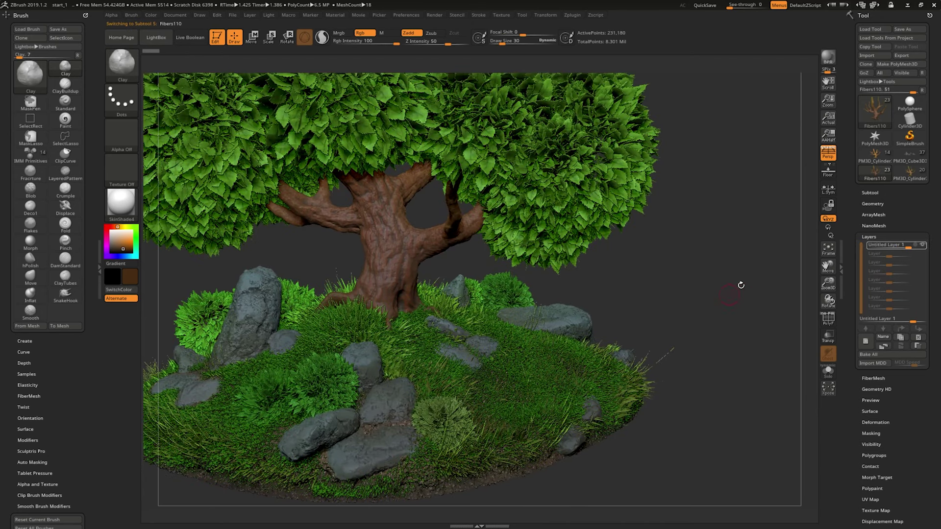
click(923, 246)
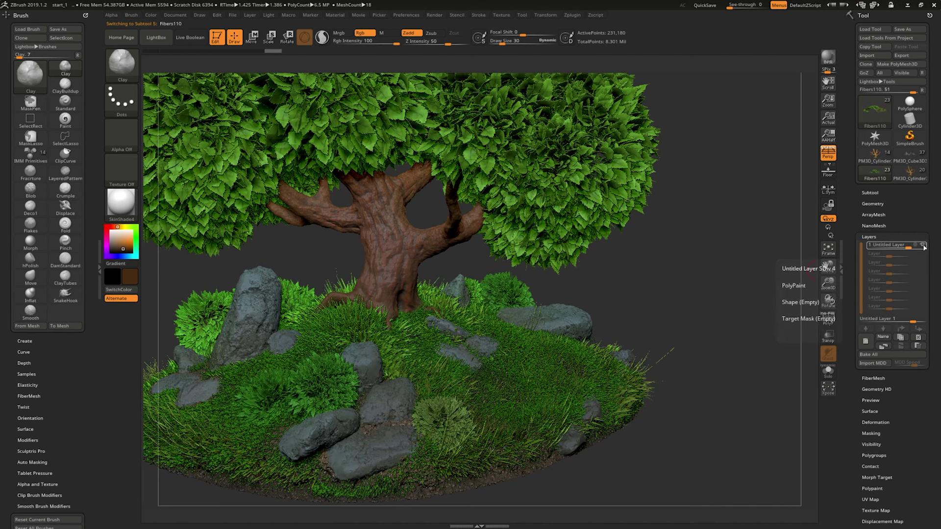
drag(729, 284, 713, 192)
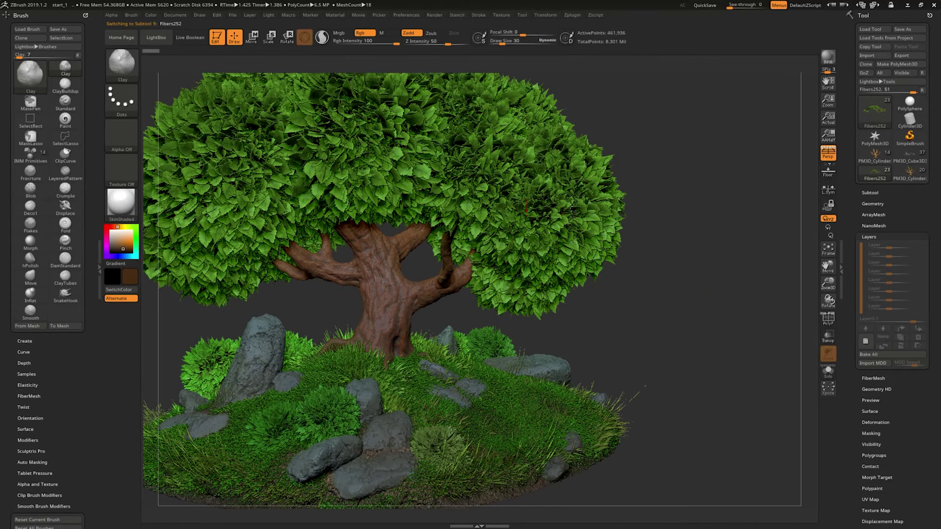
scroll(857, 282, down, 4)
scroll(856, 282, down, 2)
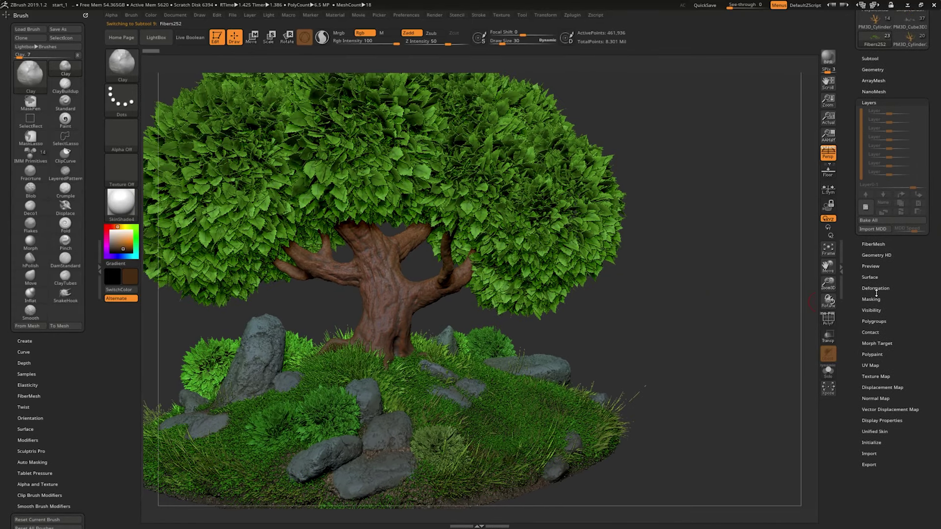
click(871, 365)
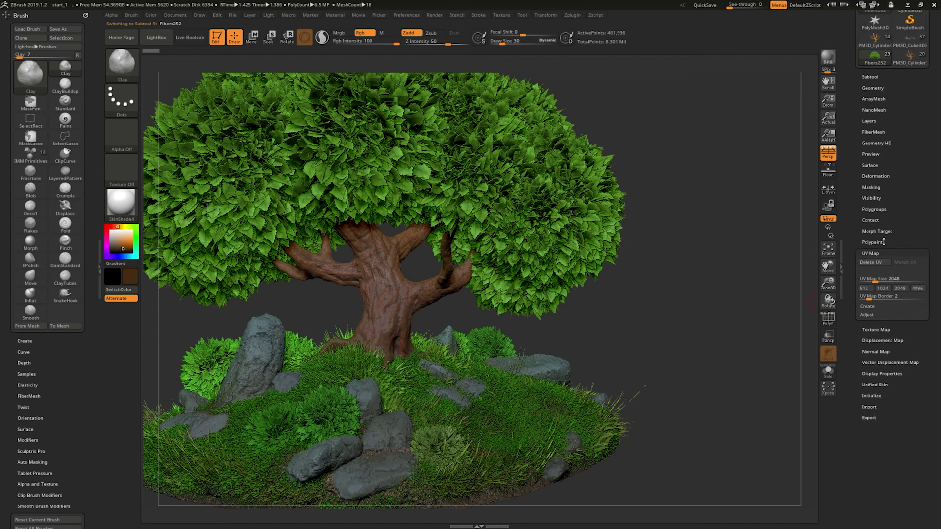
click(882, 331)
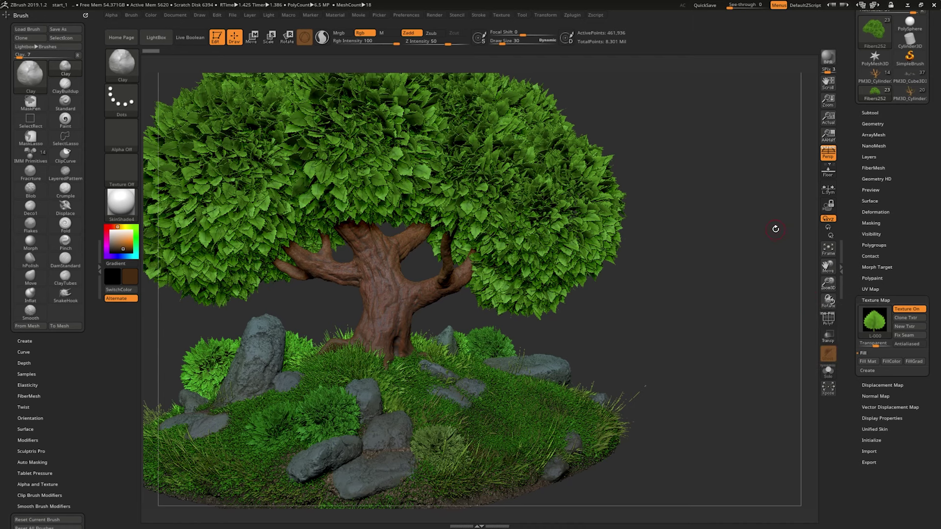
click(900, 300)
mouse_move(735, 280)
mouse_down()
mouse_move(716, 242)
mouse_move(723, 256)
mouse_up()
- Add a new layer to the Fibers140 grass subtool and choose orange as the paint colour
alt+click(559, 335)
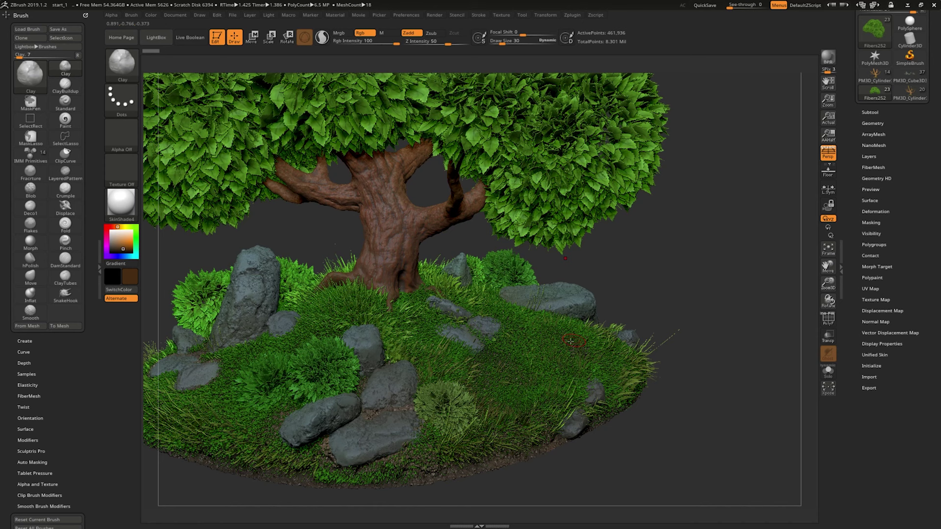
click(870, 157)
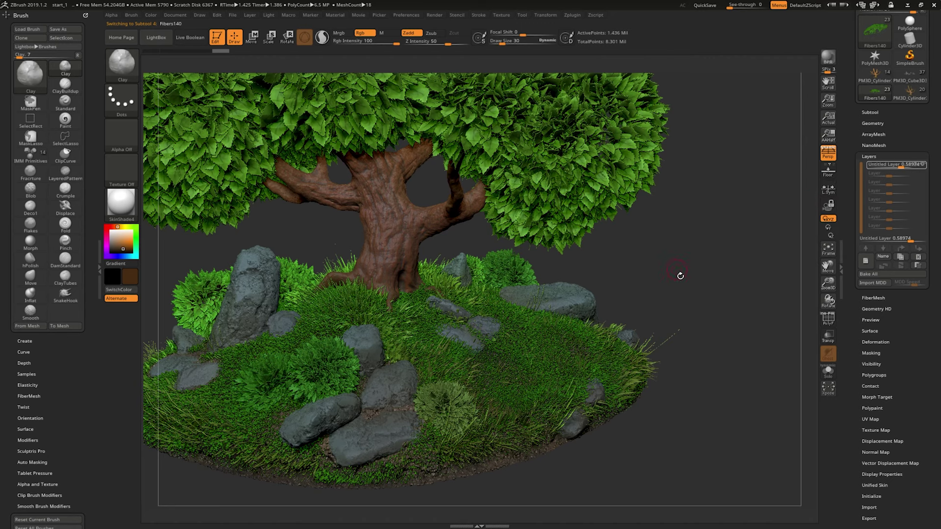
mouse_move(681, 275)
mouse_down()
mouse_move(706, 275)
mouse_move(703, 302)
mouse_move(712, 269)
mouse_up()
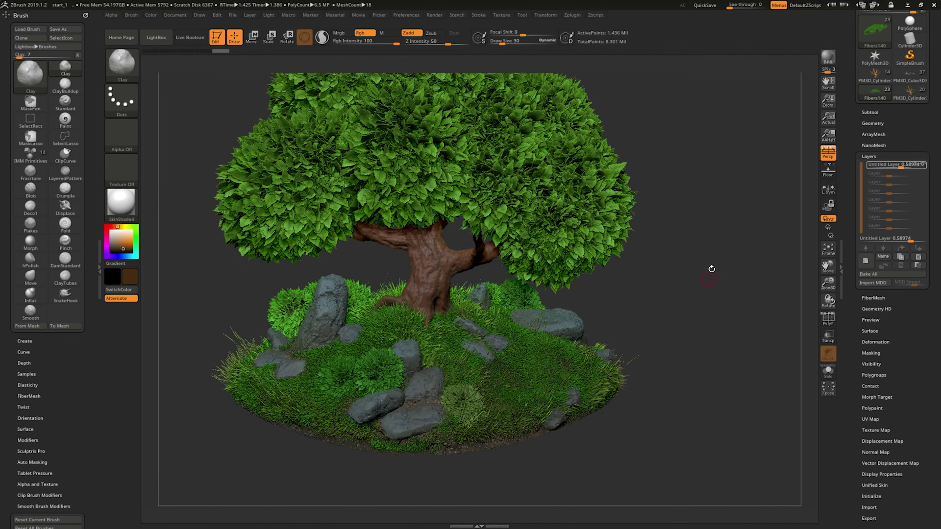
click(865, 261)
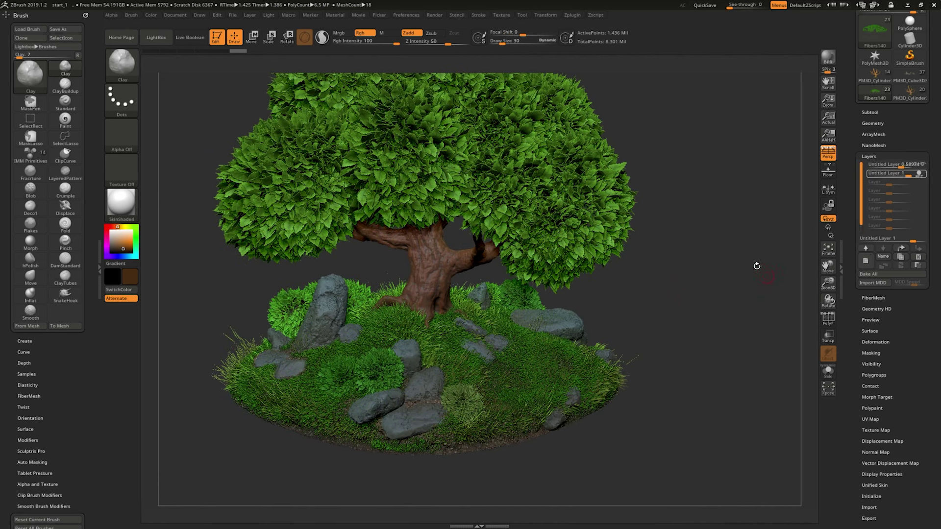
click(131, 237)
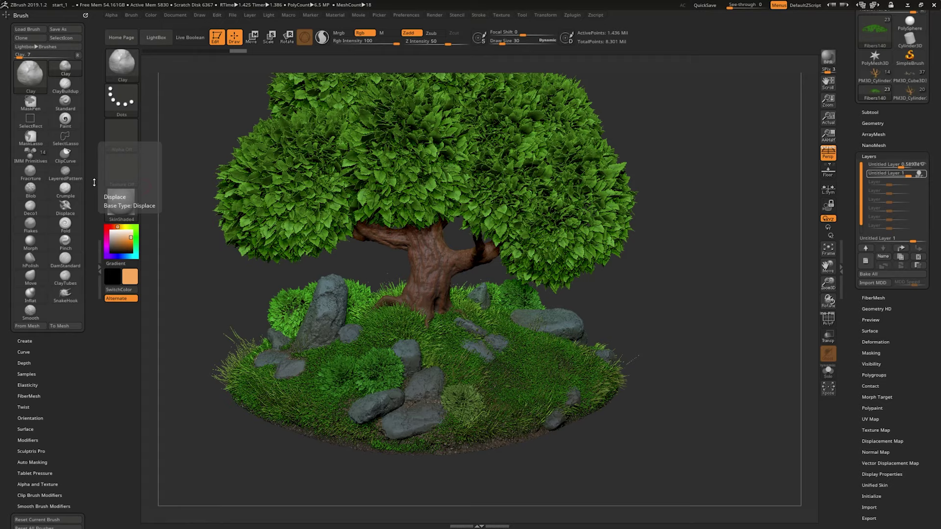
- Paint an orange X and a brownish path on the grass with the Standard brush
click(66, 102)
mouse_move(639, 281)
mouse_down()
mouse_move(702, 278)
mouse_move(579, 305)
mouse_up()
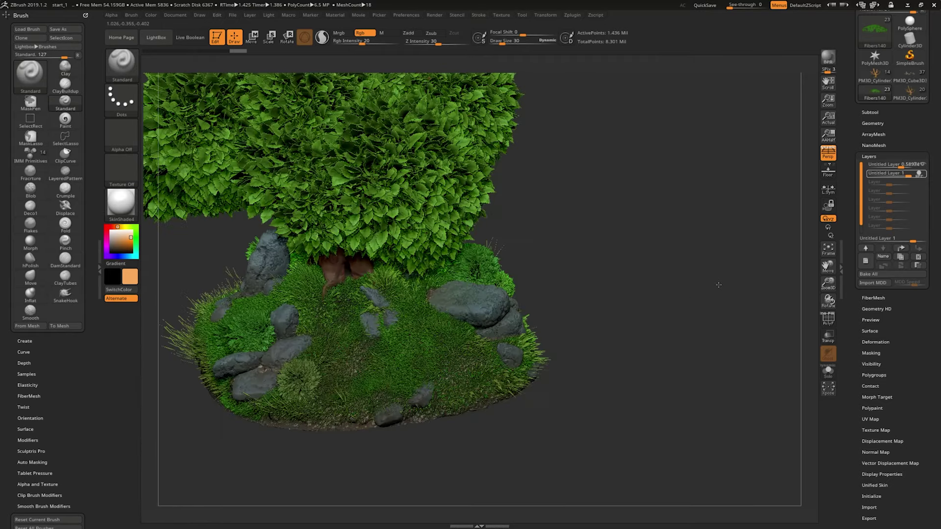
drag(379, 359, 409, 392)
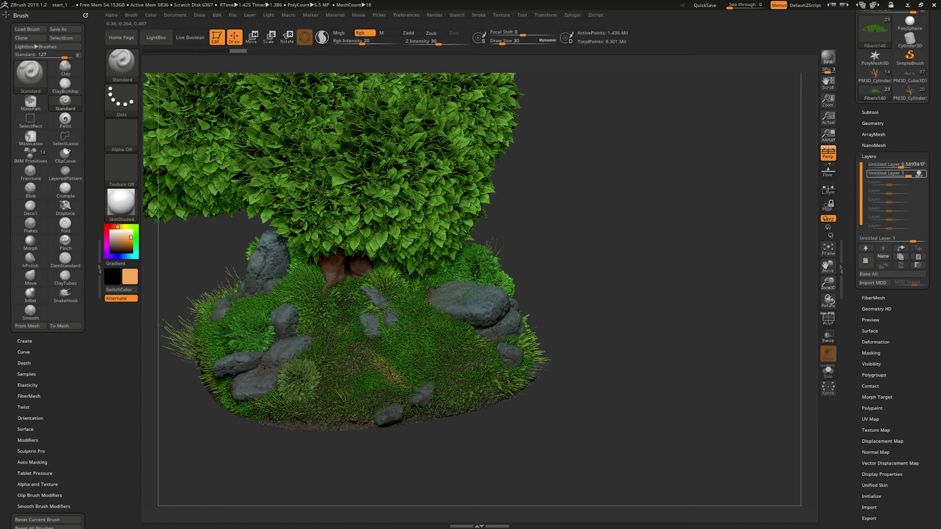
drag(403, 341, 367, 395)
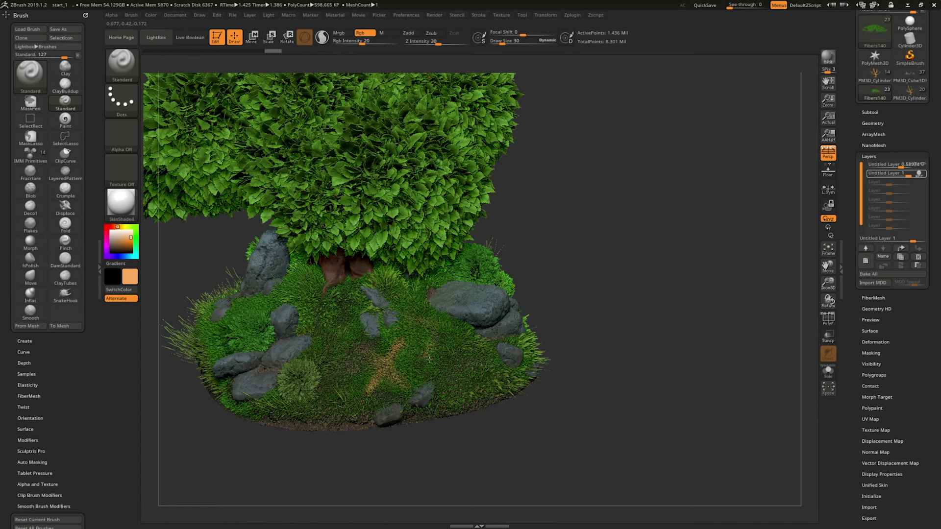
ctrl+right_drag(421, 313, 445, 320)
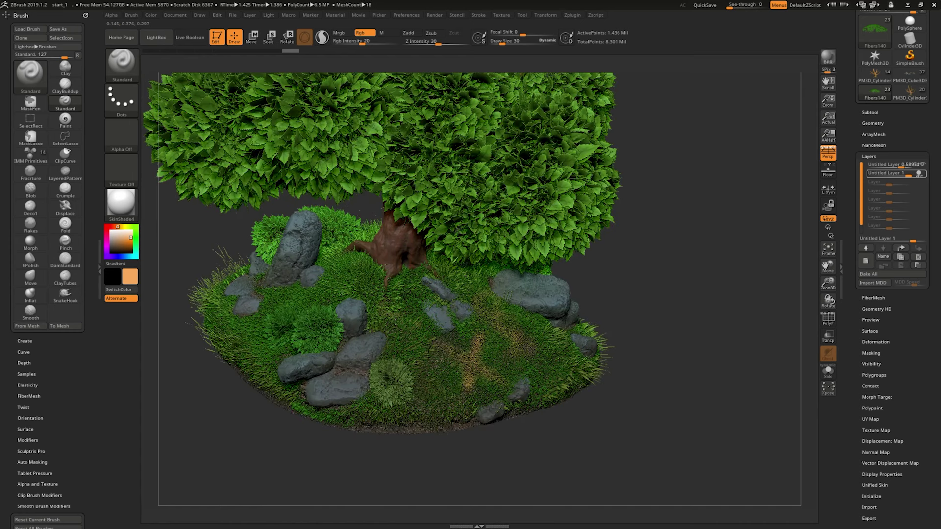
drag(395, 322, 412, 304)
drag(362, 275, 270, 311)
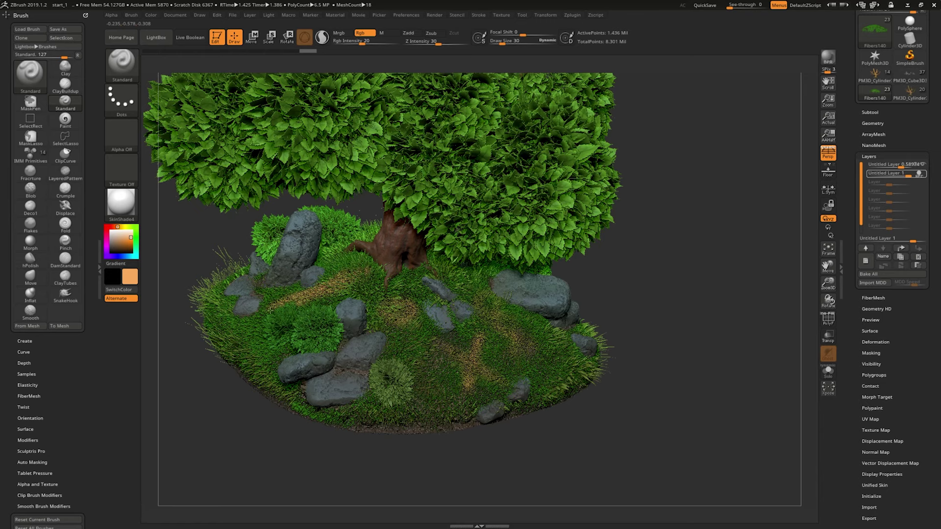
- Fade the painted layer to about half strength and render with shadows
click(924, 175)
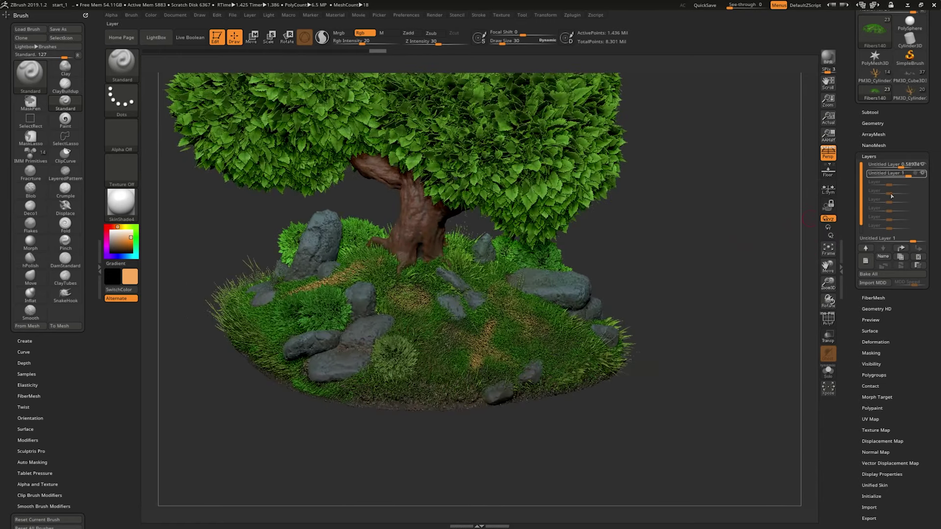
drag(911, 175, 901, 175)
mouse_move(773, 214)
mouse_down()
mouse_move(747, 252)
mouse_move(750, 222)
mouse_move(734, 217)
mouse_move(723, 270)
mouse_up()
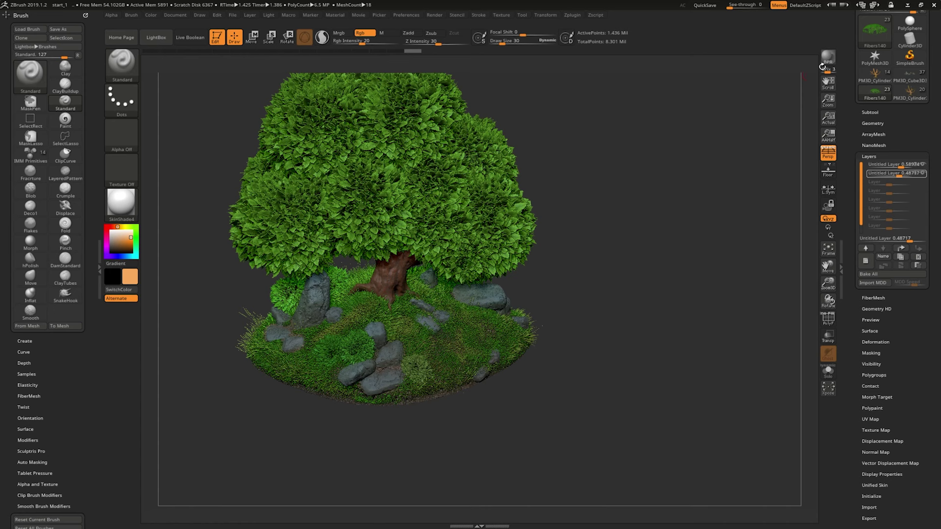
key(shift+r)
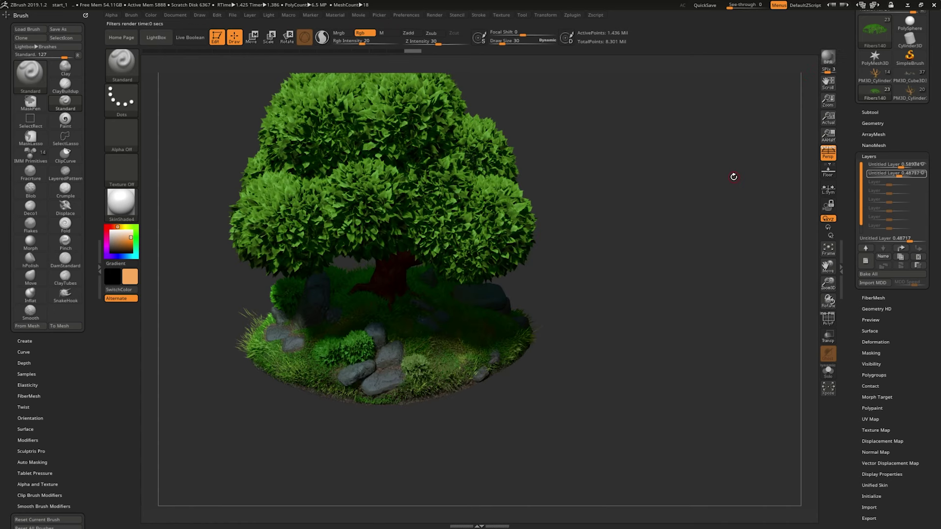
- Delete the extra untitled layer and orbit the tree to check it
mouse_move(731, 177)
mouse_down()
mouse_move(709, 198)
mouse_move(708, 181)
mouse_up()
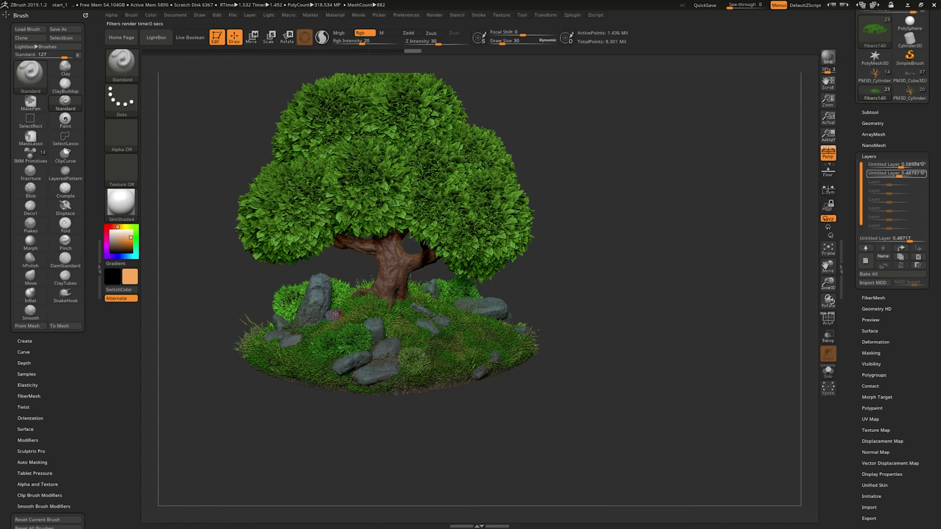
drag(665, 301, 678, 314)
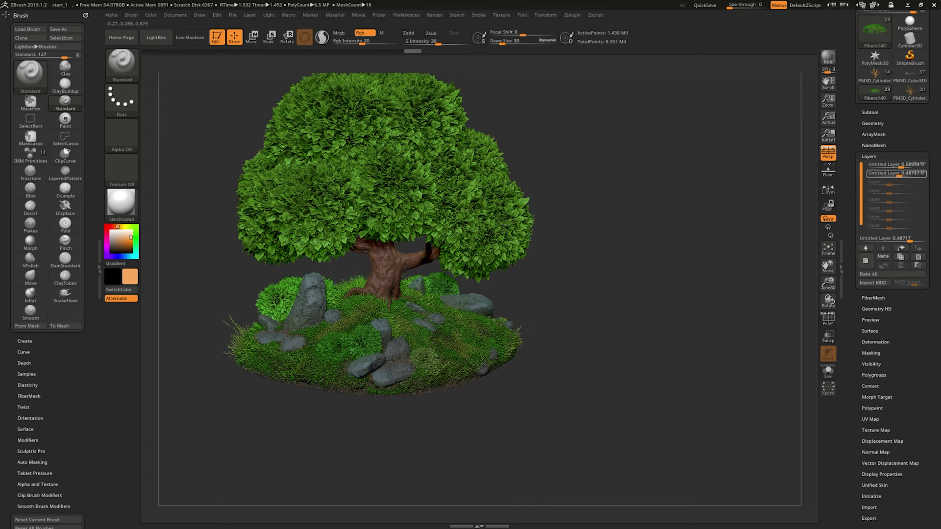
drag(675, 308, 675, 312)
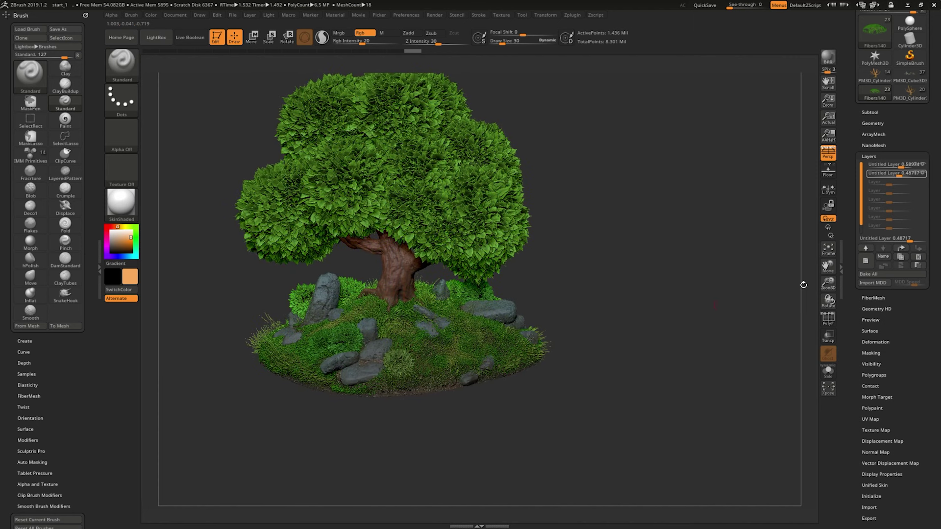
click(918, 256)
drag(652, 308, 600, 312)
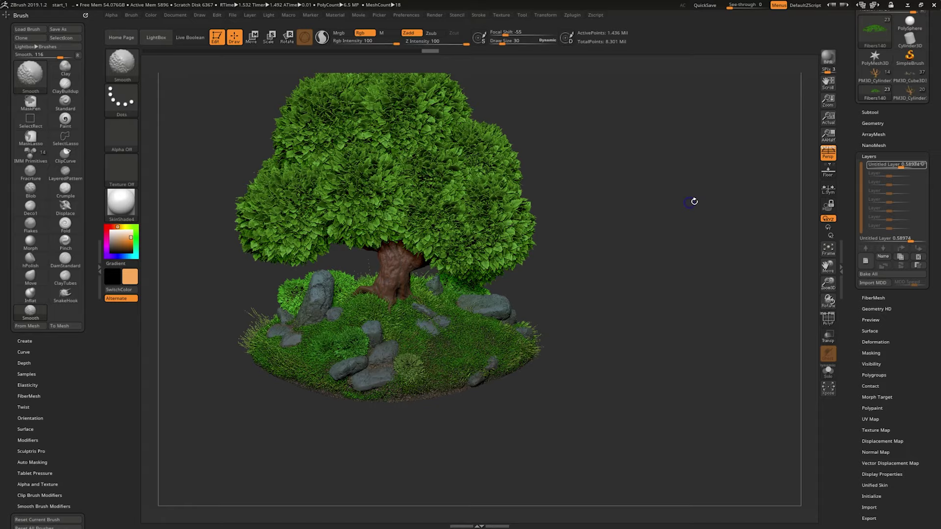
mouse_move(693, 202)
mouse_down()
mouse_move(685, 221)
mouse_move(649, 241)
mouse_move(706, 258)
mouse_move(678, 263)
mouse_move(708, 197)
mouse_move(483, 384)
mouse_up()
mouse_move(706, 447)
mouse_down()
mouse_move(699, 392)
mouse_move(723, 438)
mouse_up()
- Select the Fibers59_08 bush subtool and briefly view it in isolation
alt+click(475, 326)
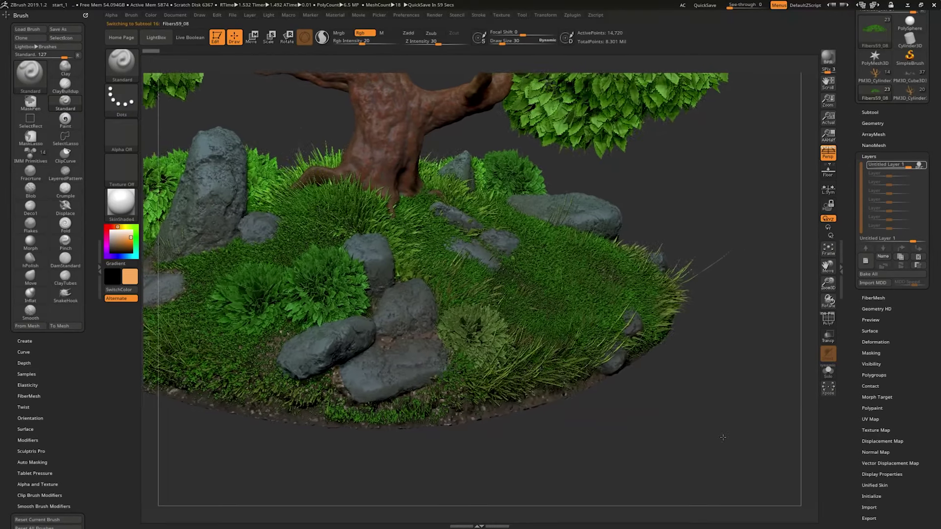
click(828, 371)
mouse_move(766, 380)
mouse_down()
mouse_move(737, 392)
mouse_move(588, 366)
mouse_up()
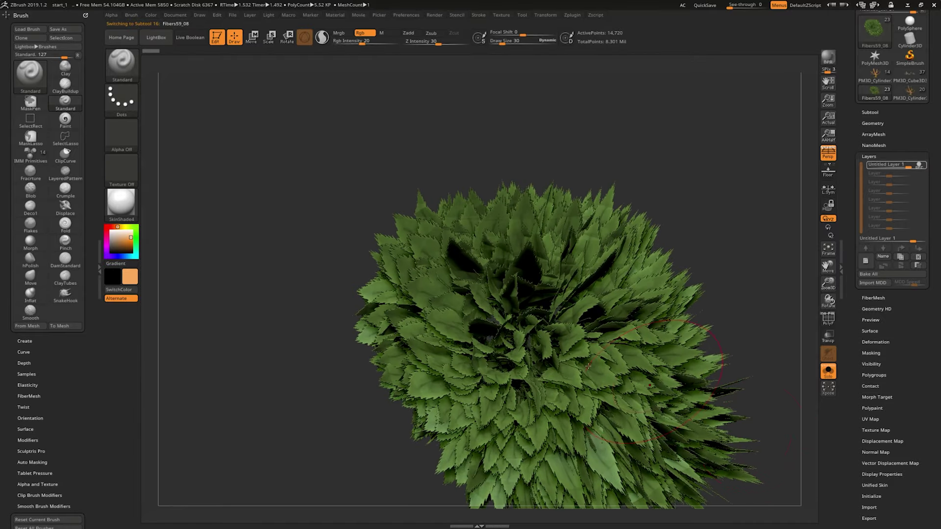
alt+drag(735, 296, 729, 278)
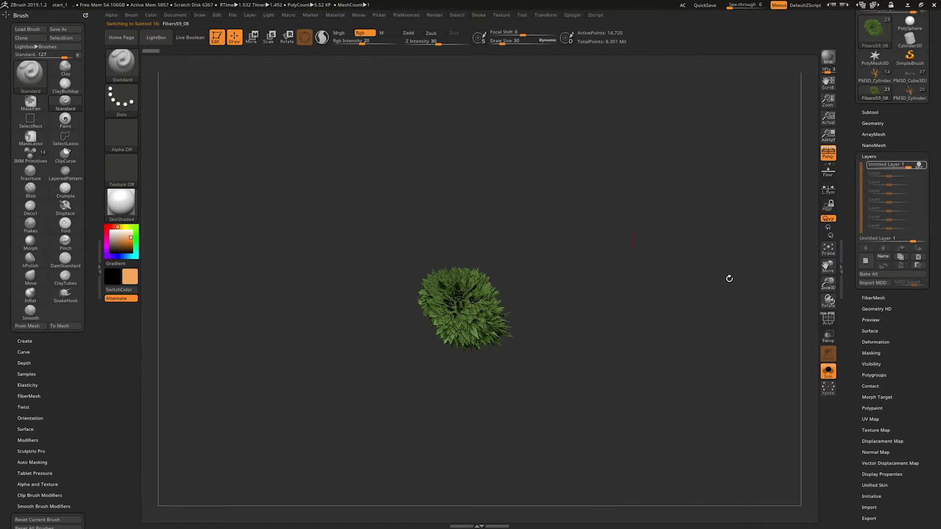
click(829, 371)
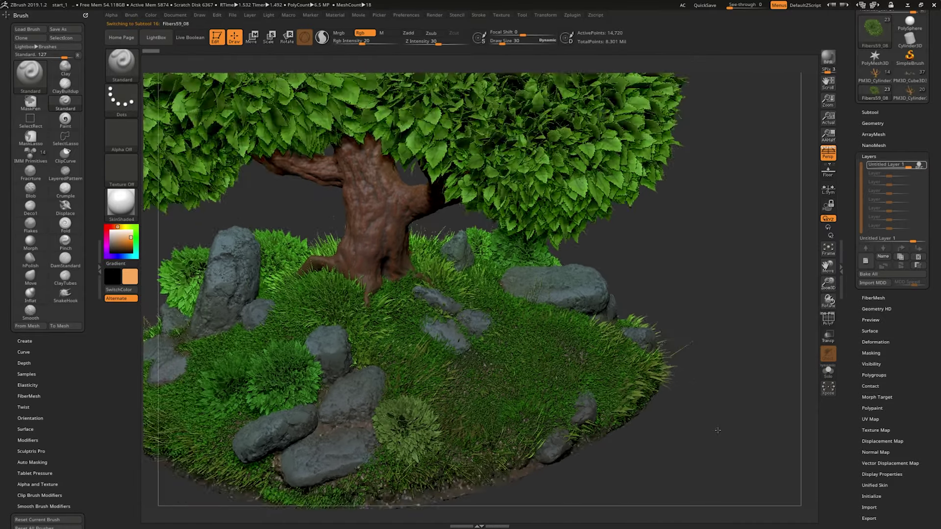
- Show the bush's texture map settings and pick a salmon pink secondary colour
click(876, 430)
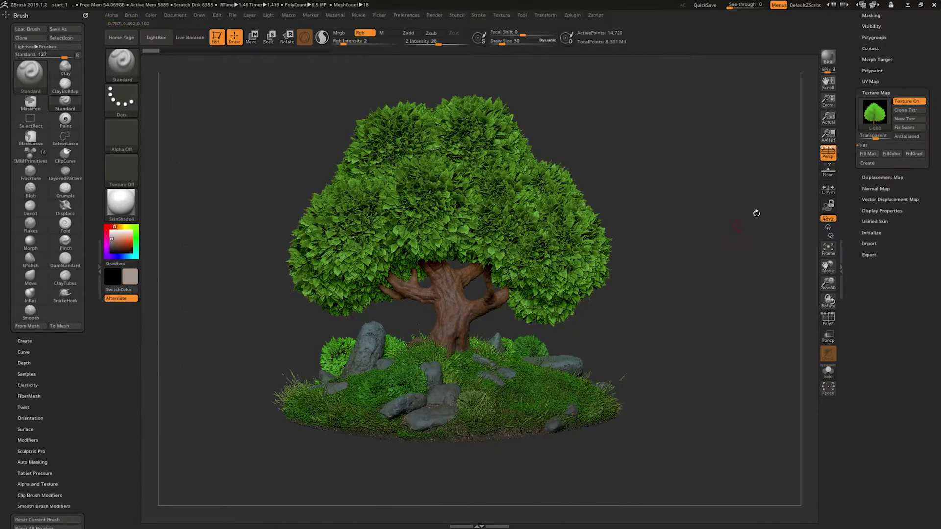
mouse_move(875, 113)
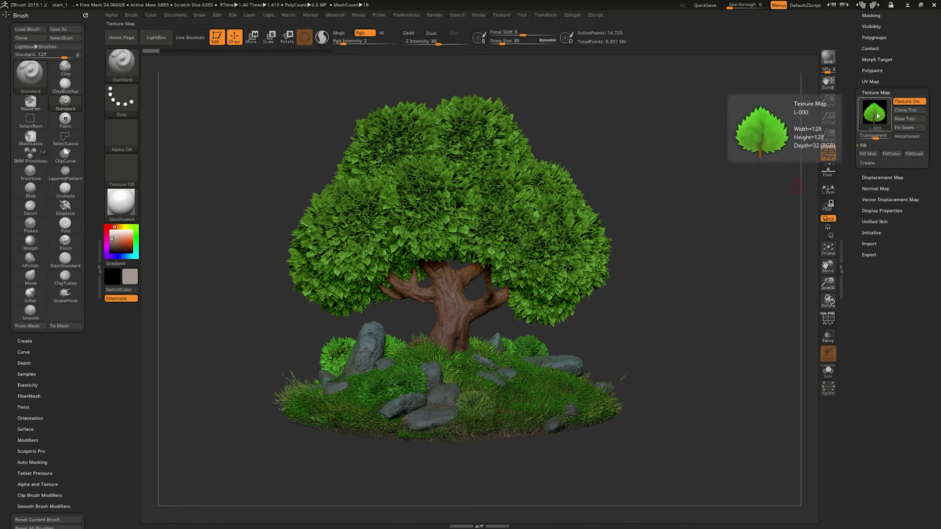
drag(118, 238, 124, 240)
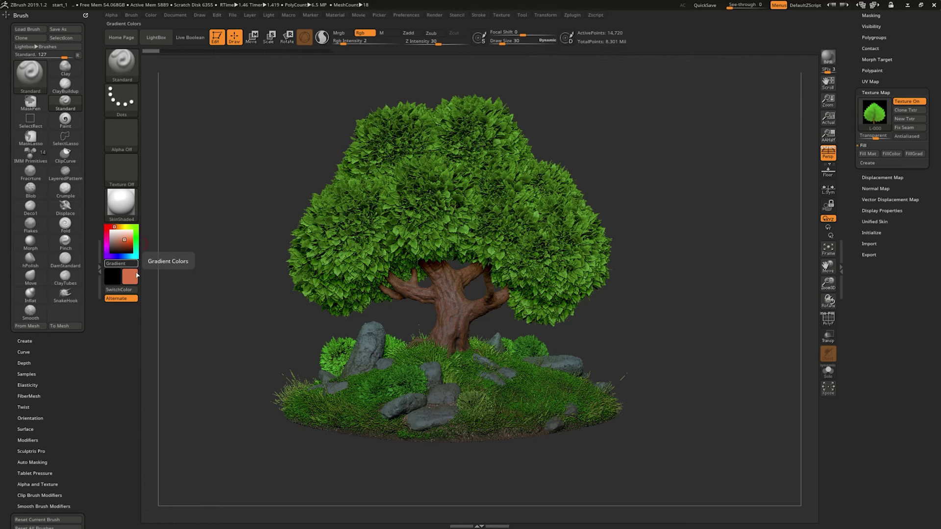
drag(729, 254, 858, 204)
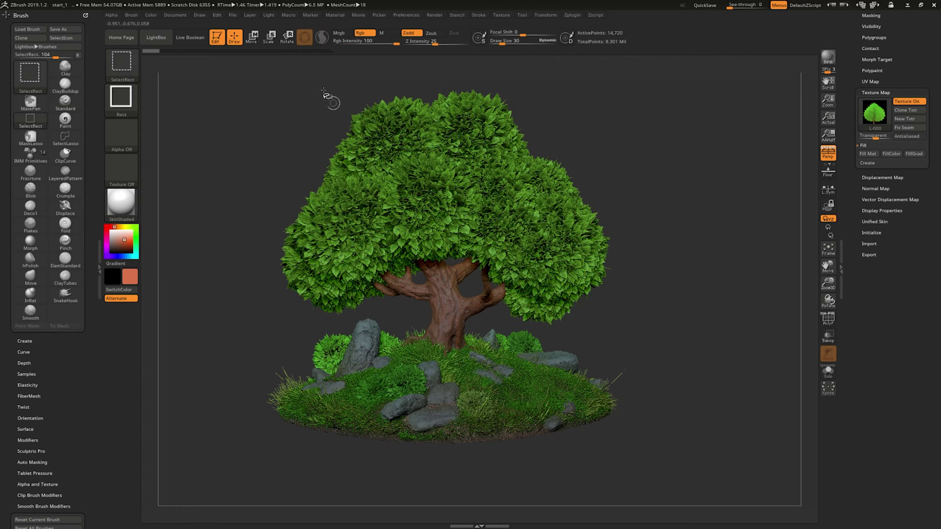
key(Print)
drag(257, 37, 923, 349)
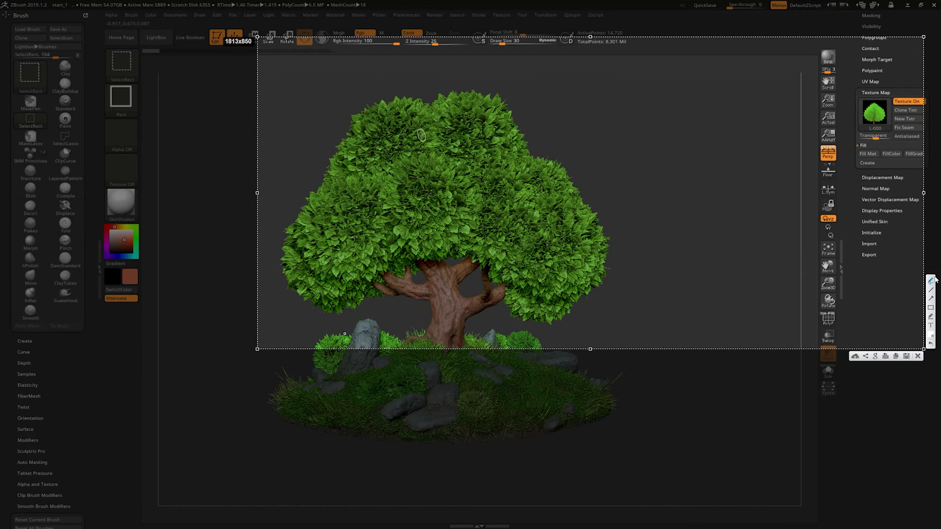
mouse_move(917, 145)
mouse_down()
mouse_move(905, 156)
mouse_move(911, 185)
mouse_up()
key(Escape)
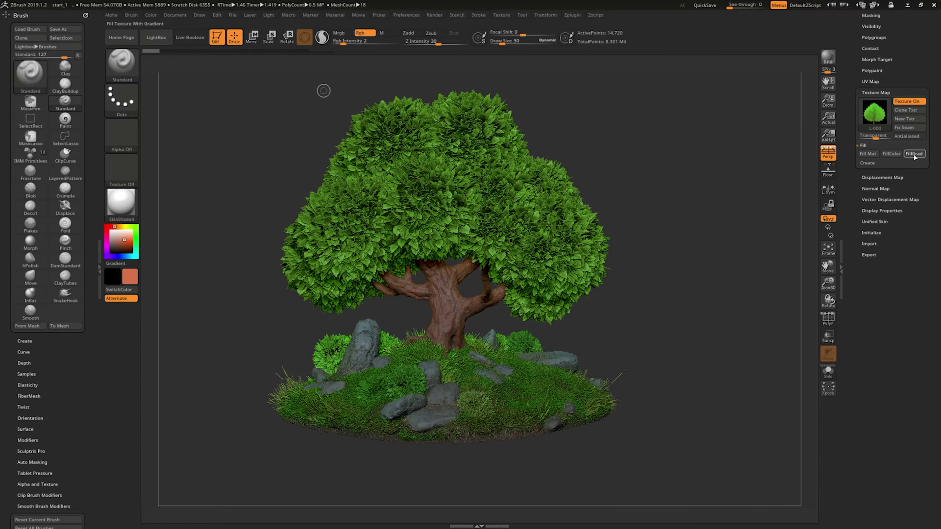
- Fill the bush texture with the colour gradient, review it, and undo the red-brown fill
click(915, 154)
mouse_move(722, 258)
mouse_down()
mouse_move(662, 274)
mouse_move(804, 196)
mouse_up()
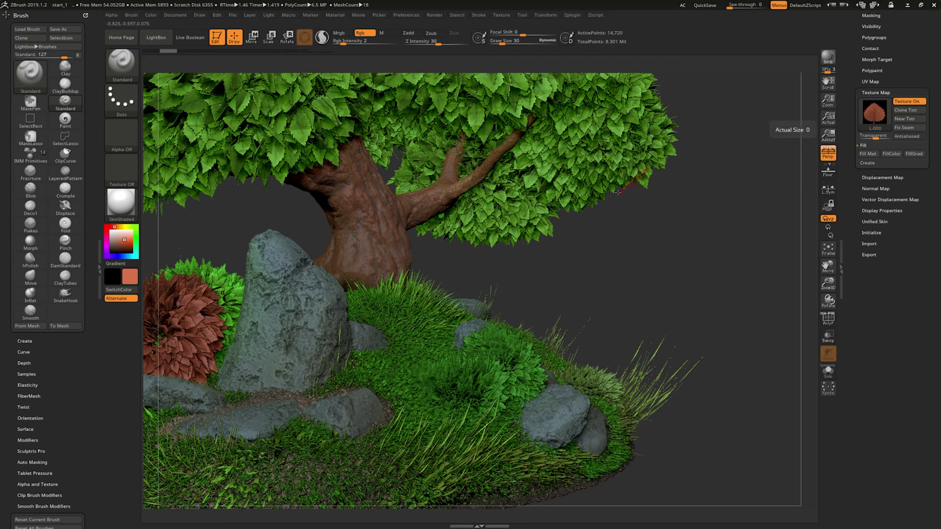
mouse_move(649, 260)
mouse_down()
mouse_move(724, 223)
mouse_move(398, 277)
mouse_up()
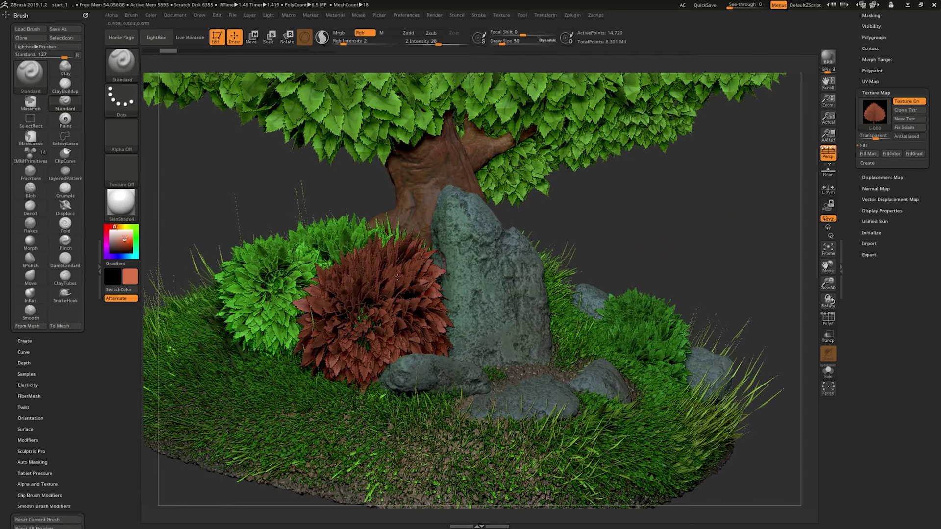
key(ctrl+z)
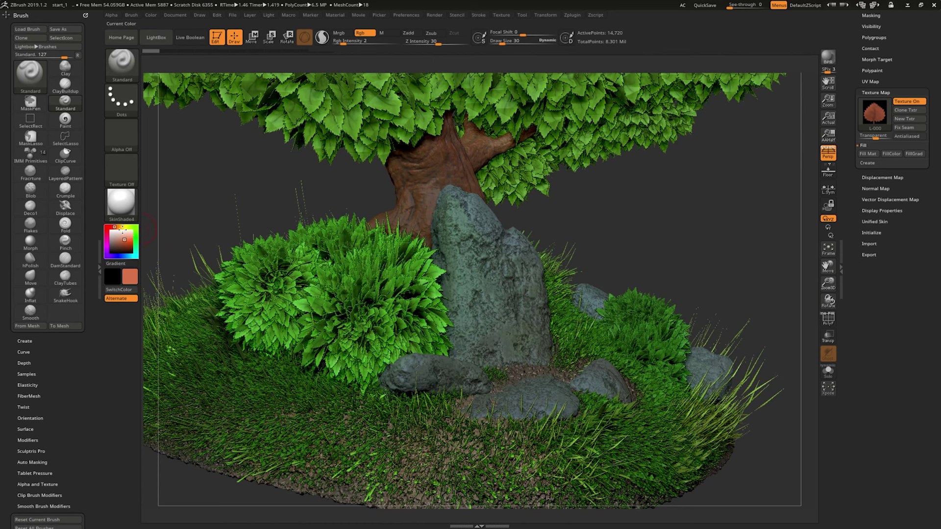
- Choose a lighter lime green colour for the bush
click(128, 226)
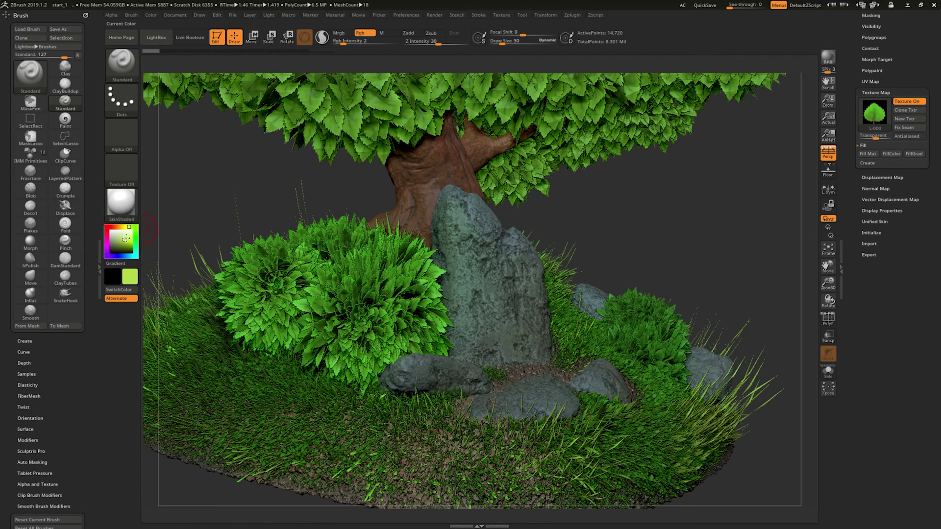
click(125, 236)
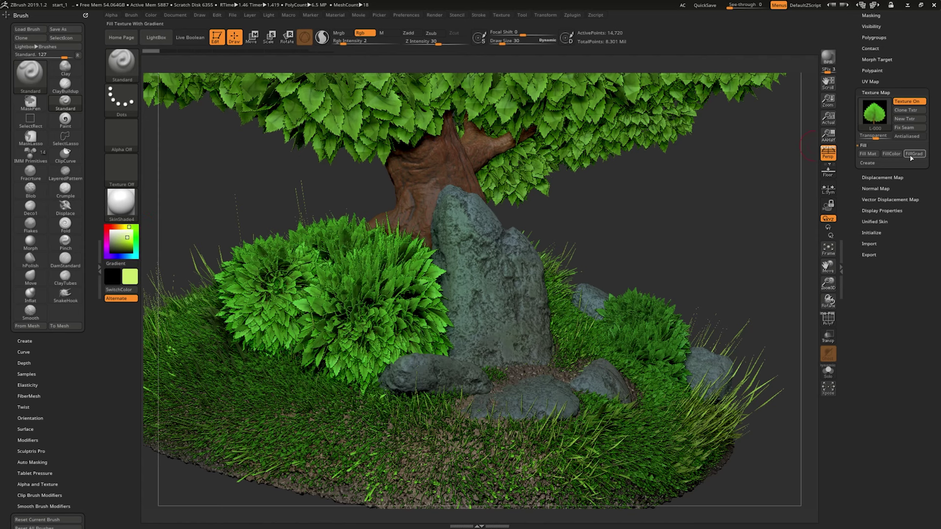
drag(756, 219, 620, 219)
key(ctrl)
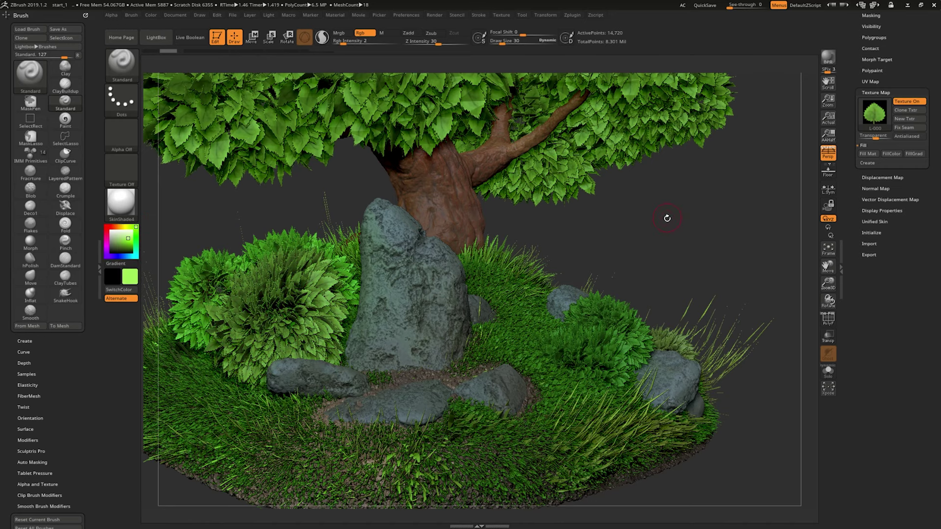
- Orbit the tree diorama to a front view and scroll the Tool palette to the top
mouse_move(668, 216)
mouse_down()
mouse_move(704, 241)
mouse_move(647, 182)
mouse_up()
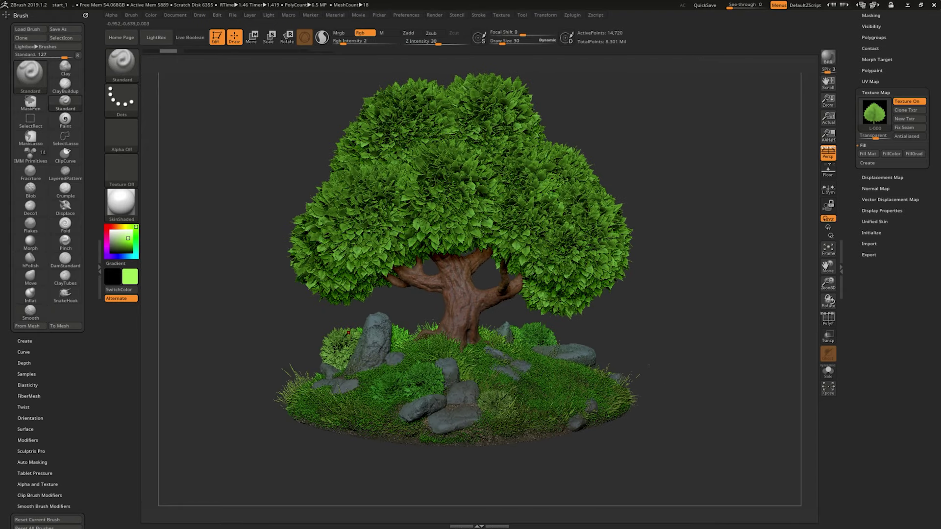
drag(703, 182, 706, 185)
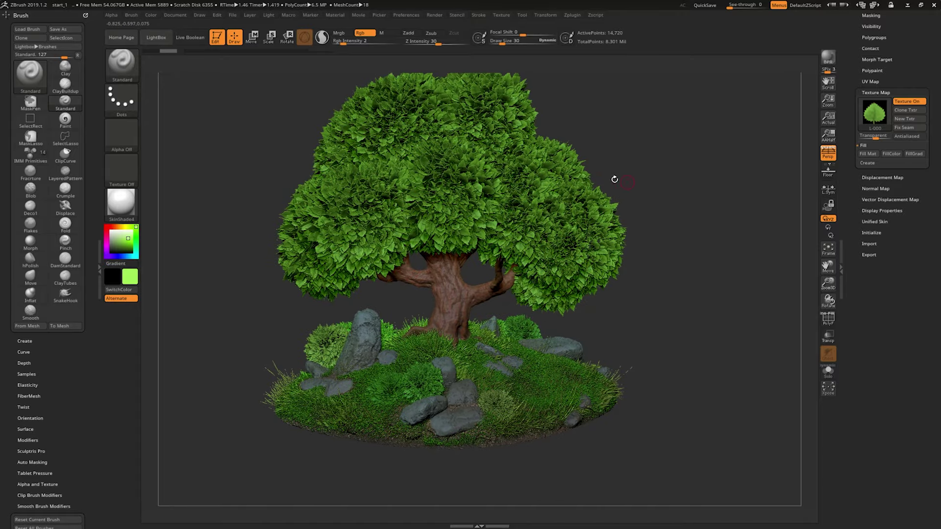
mouse_move(702, 161)
mouse_down()
mouse_move(653, 200)
mouse_move(679, 176)
mouse_up()
scroll(838, 226, up, 5)
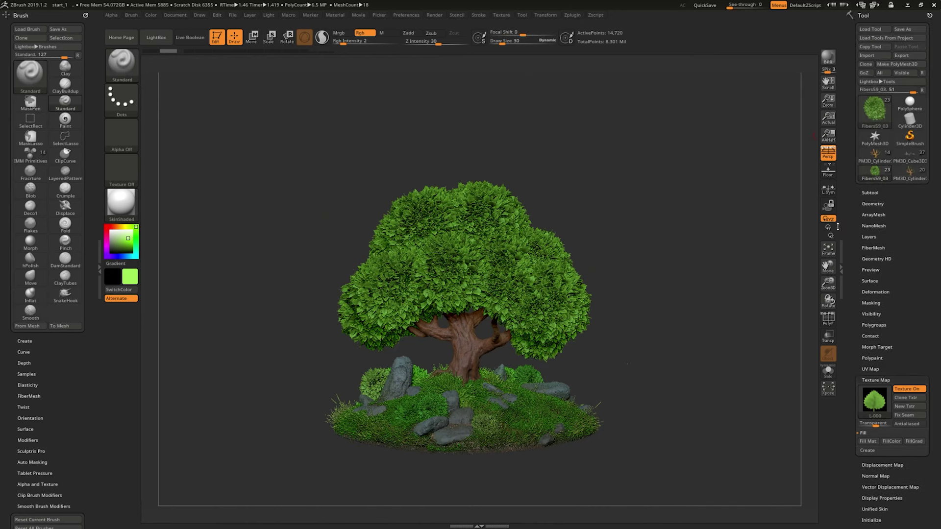
mouse_move(666, 243)
mouse_down()
mouse_move(666, 179)
mouse_move(669, 191)
mouse_up()
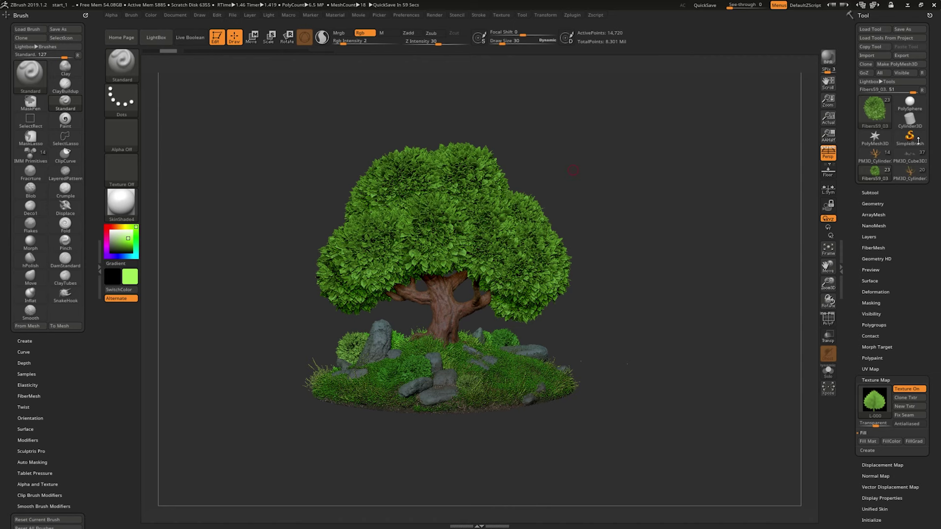
- Switch to PM3D_Cube3D, rotate the view, and BPR-render the diorama with Shift+R
mouse_move(875, 155)
click(907, 157)
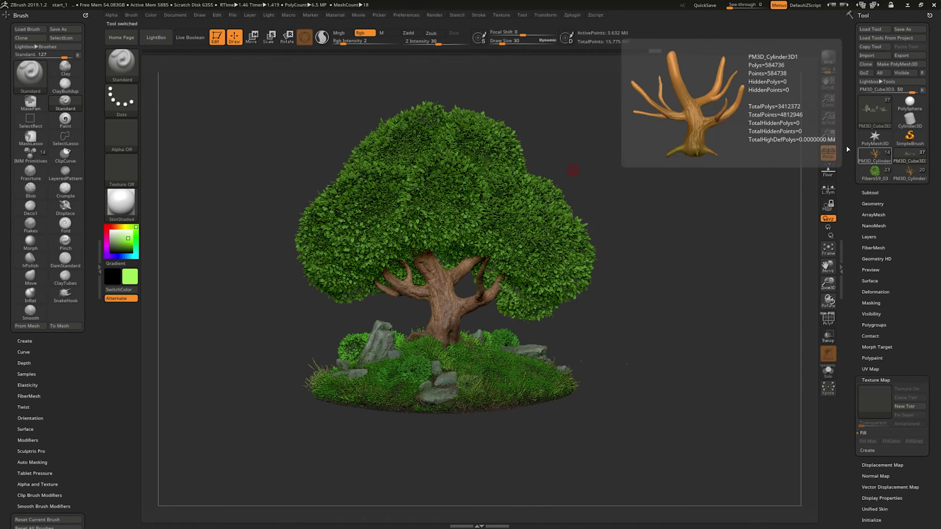
drag(676, 142, 697, 168)
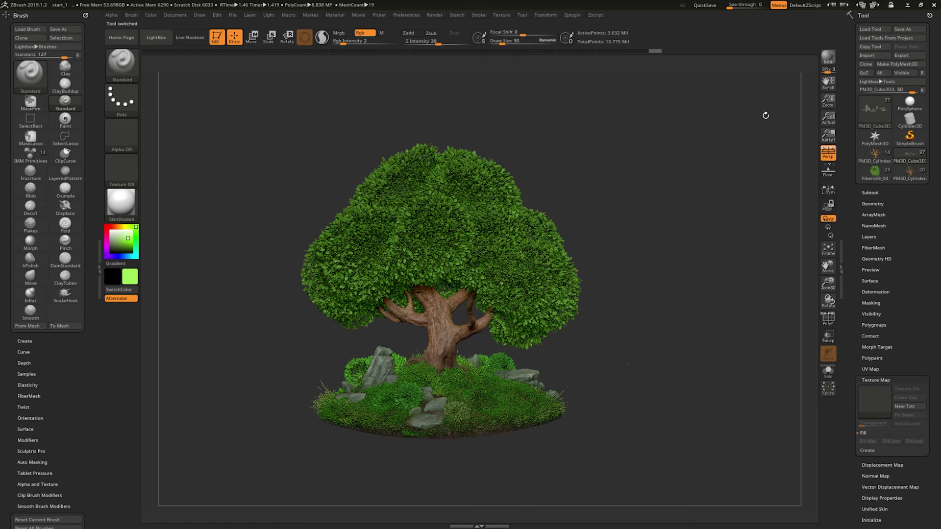
key(shift+r)
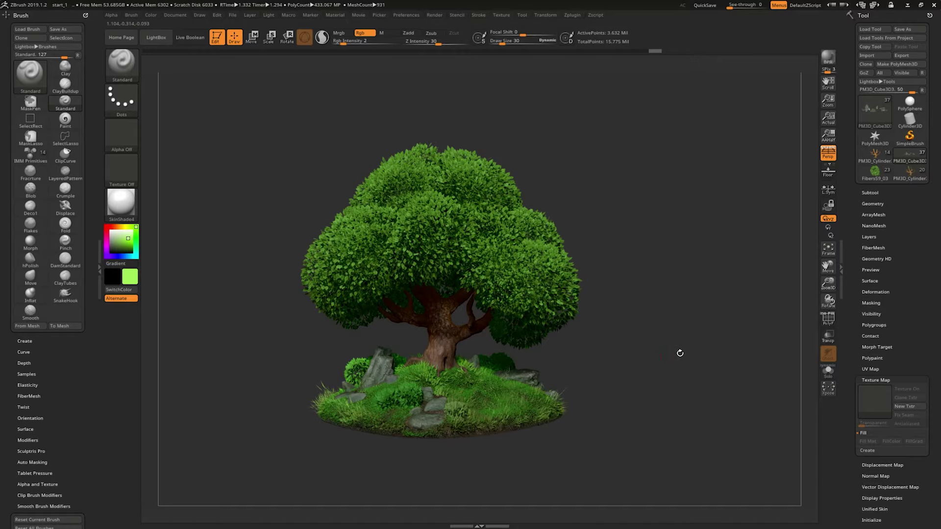
drag(696, 410, 534, 329)
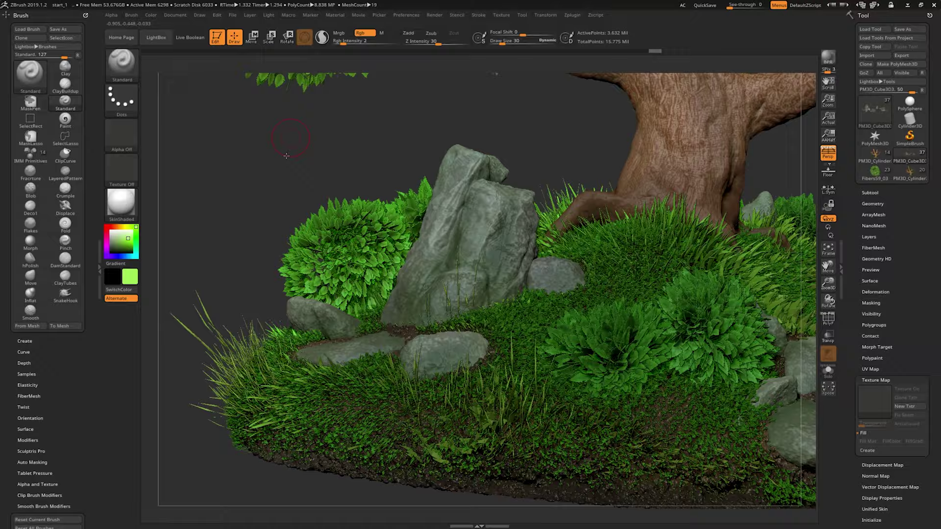
drag(286, 156, 401, 228)
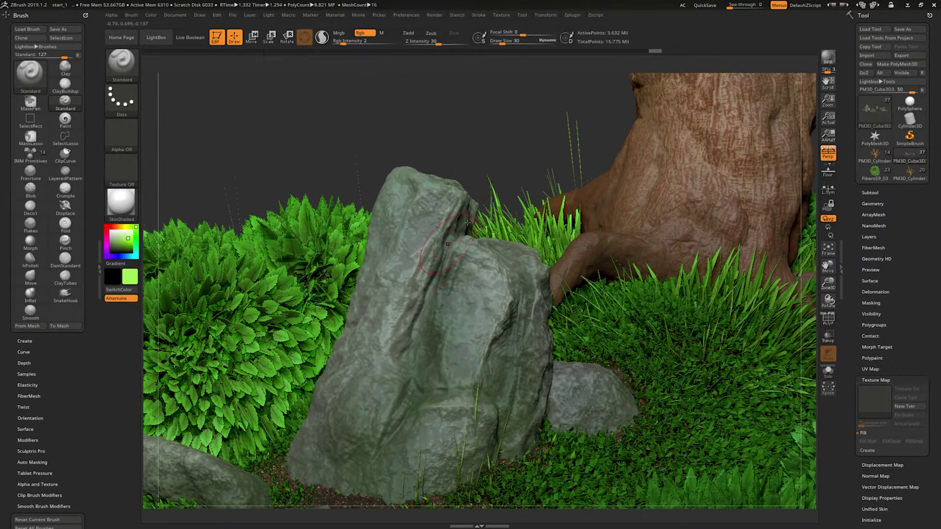
mouse_move(458, 151)
mouse_down()
mouse_move(746, 313)
mouse_move(701, 400)
mouse_move(680, 408)
mouse_up()
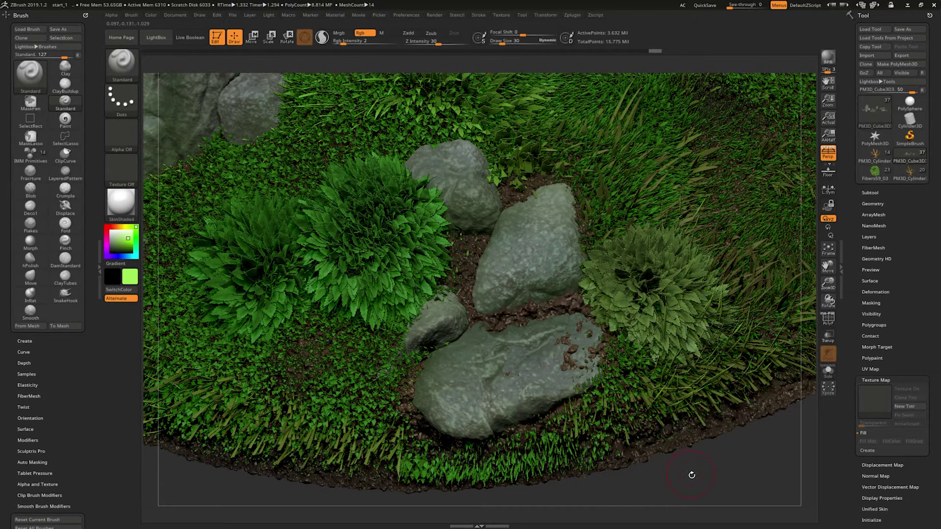
mouse_move(691, 475)
mouse_down()
mouse_move(503, 470)
mouse_move(512, 452)
mouse_move(489, 447)
mouse_up()
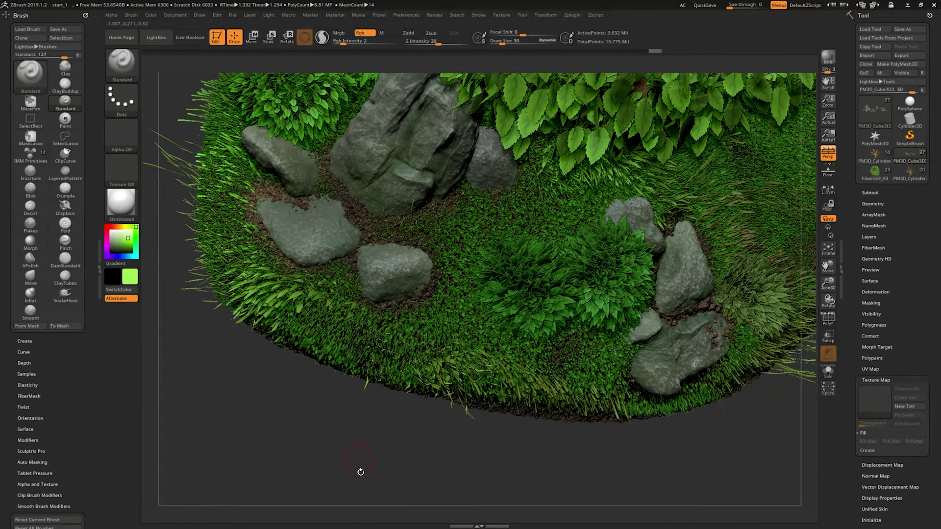
drag(360, 472, 367, 387)
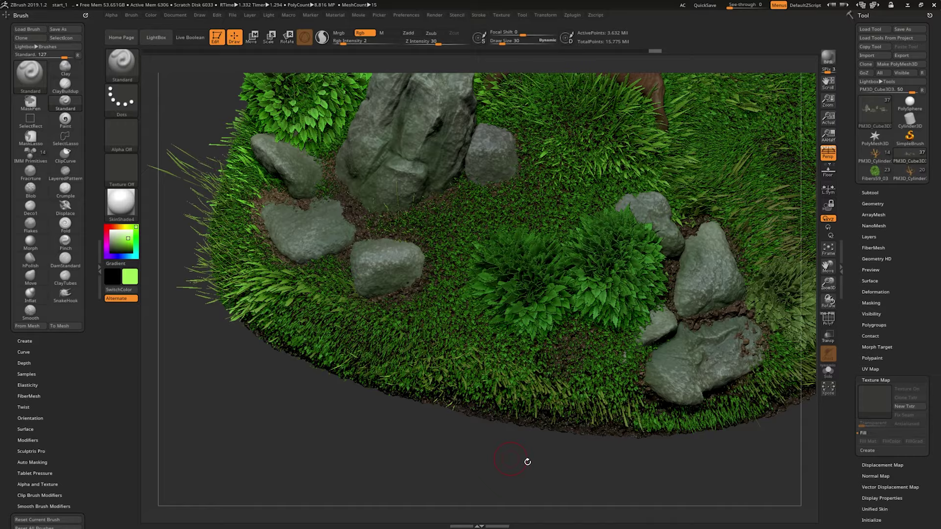
mouse_move(527, 461)
mouse_down()
mouse_move(368, 432)
mouse_move(651, 435)
mouse_move(673, 416)
mouse_move(637, 392)
mouse_move(788, 417)
mouse_move(255, 399)
mouse_up()
click(121, 201)
click(342, 216)
mouse_move(492, 474)
mouse_down()
mouse_move(390, 428)
mouse_move(294, 407)
mouse_up()
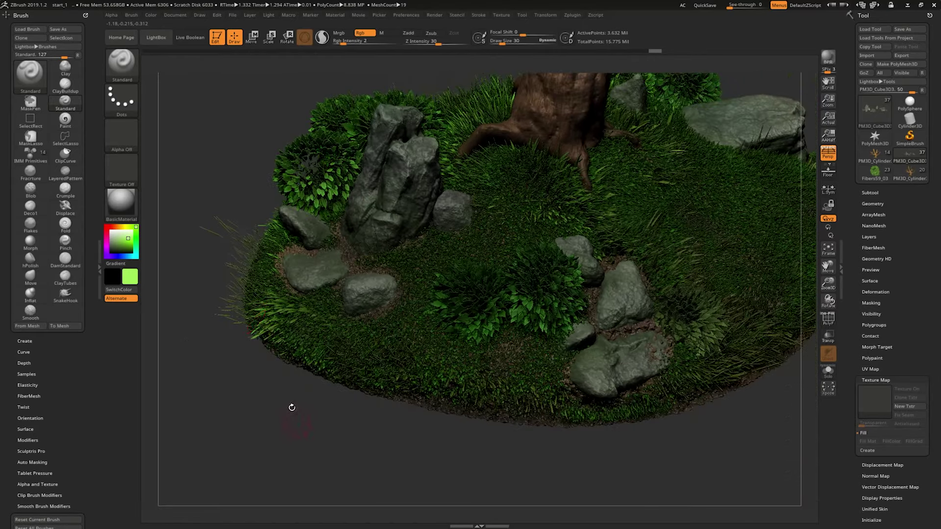
click(122, 202)
click(377, 212)
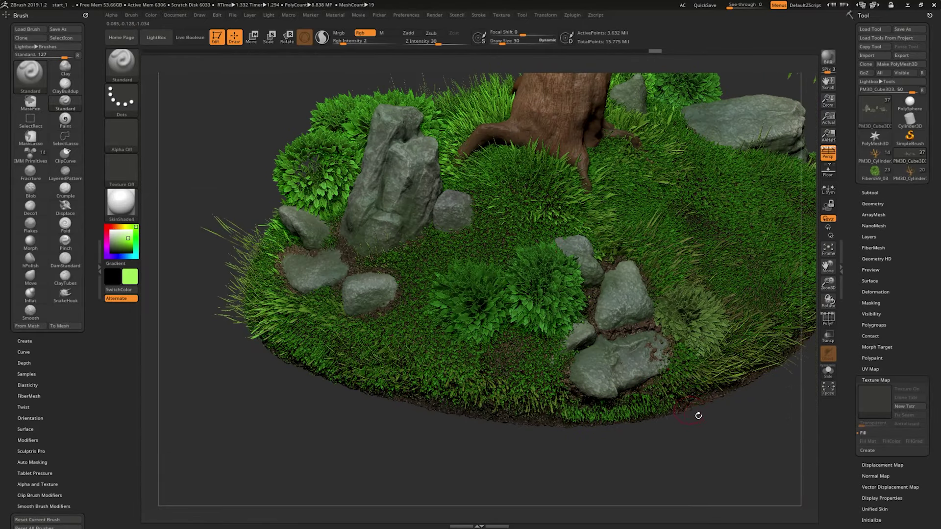
mouse_move(697, 412)
alt+mouse_down()
mouse_move(510, 454)
mouse_move(434, 442)
alt+mouse_up()
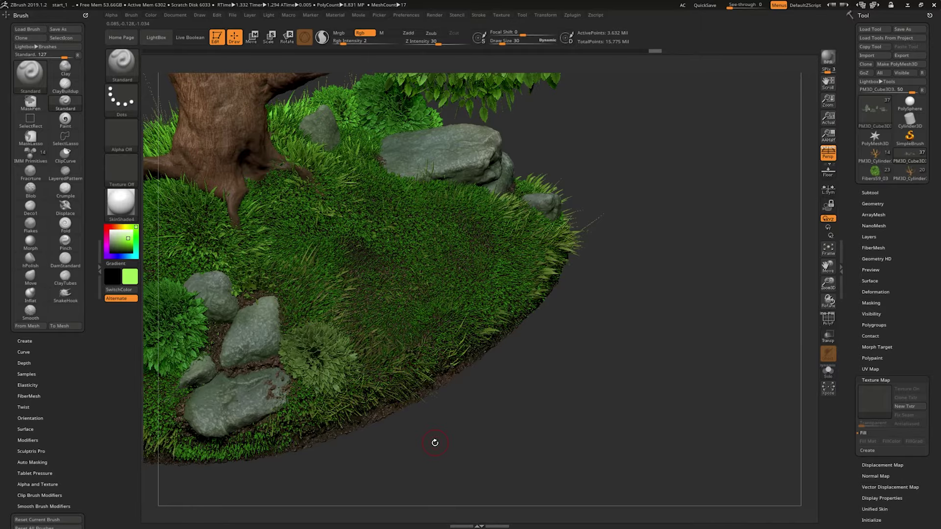
mouse_move(625, 364)
mouse_down()
mouse_move(687, 354)
mouse_move(625, 326)
mouse_up()
mouse_move(639, 220)
alt+mouse_down()
mouse_move(686, 353)
mouse_move(710, 357)
alt+mouse_up()
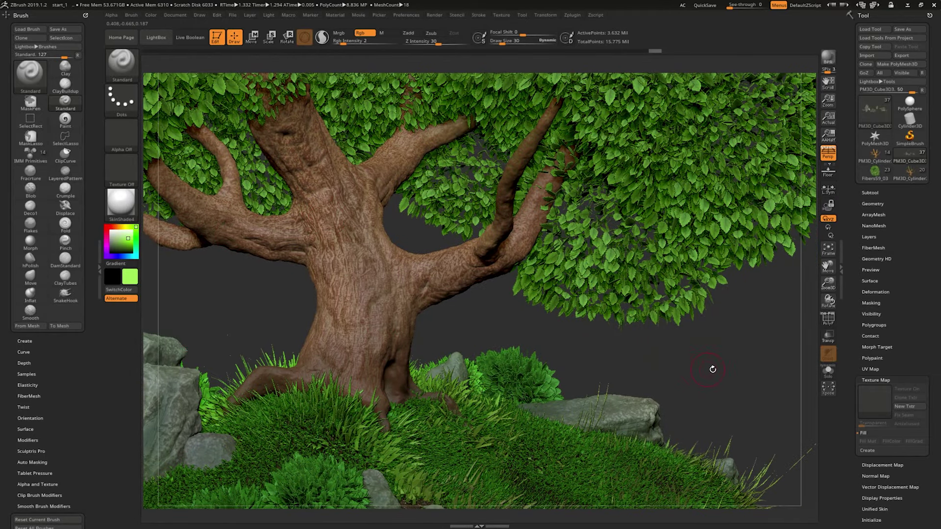
mouse_move(741, 368)
mouse_down()
mouse_move(683, 342)
mouse_move(306, 327)
mouse_up()
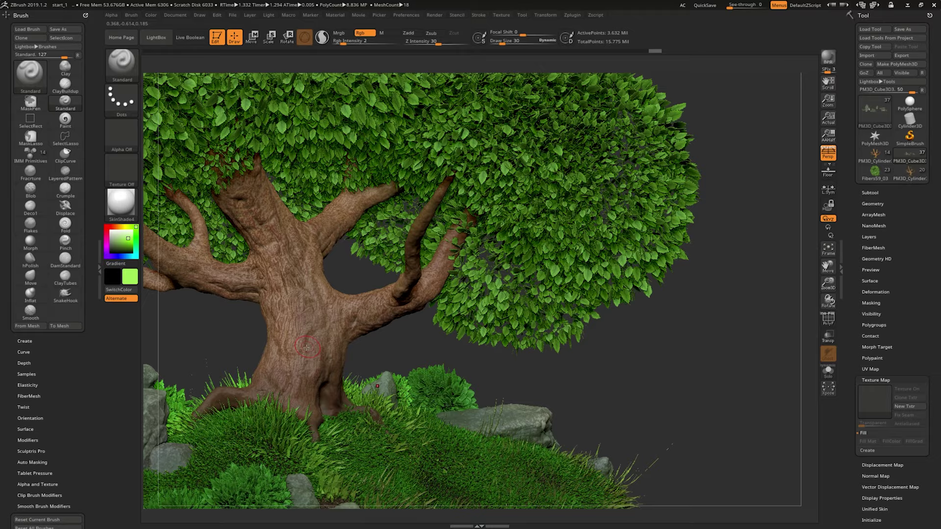
alt+drag(638, 381, 723, 387)
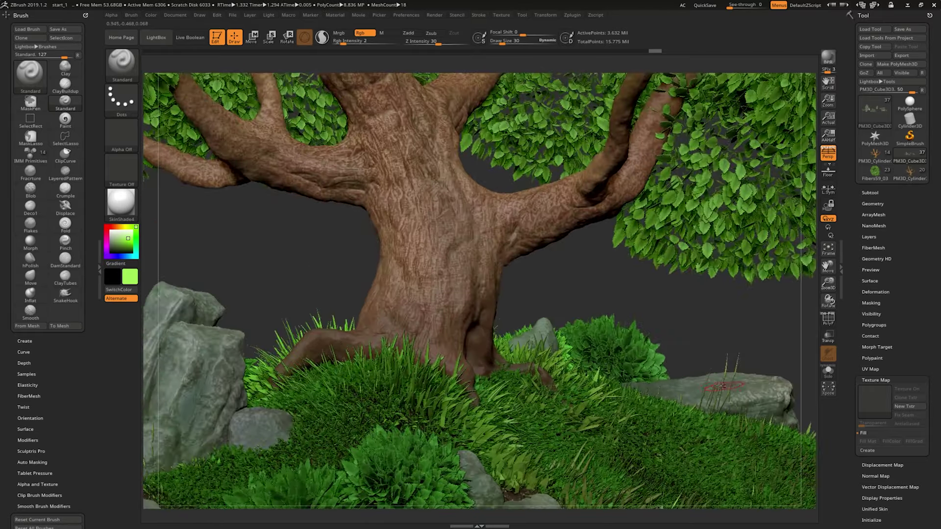
mouse_move(749, 330)
mouse_down()
mouse_move(572, 345)
mouse_move(693, 342)
mouse_move(628, 363)
mouse_move(704, 326)
mouse_move(706, 348)
mouse_move(697, 323)
mouse_up()
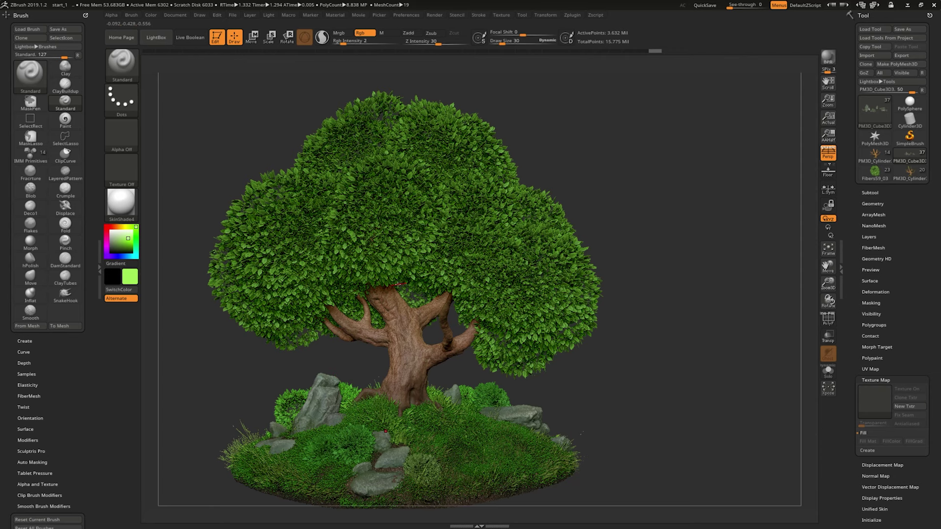
mouse_move(668, 288)
mouse_down()
mouse_move(718, 275)
mouse_move(711, 286)
mouse_move(724, 271)
mouse_up()
click(876, 174)
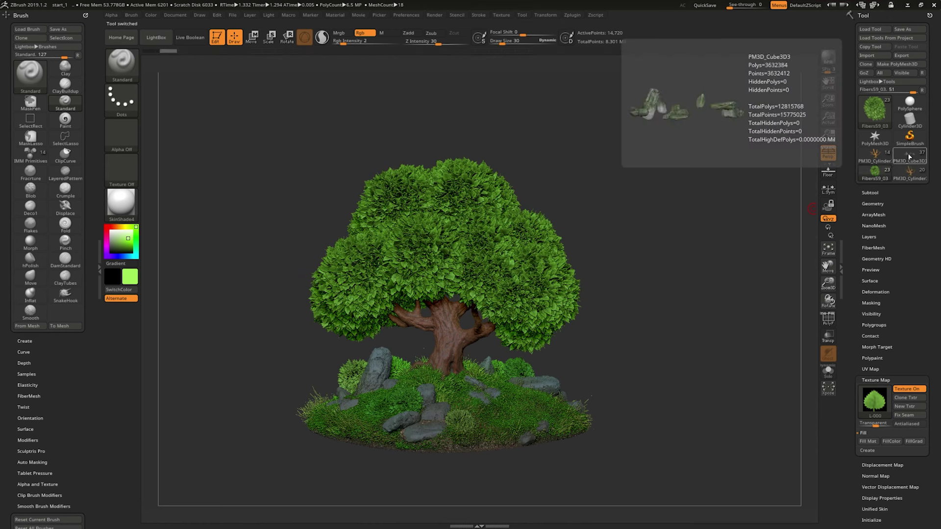
click(911, 157)
click(877, 174)
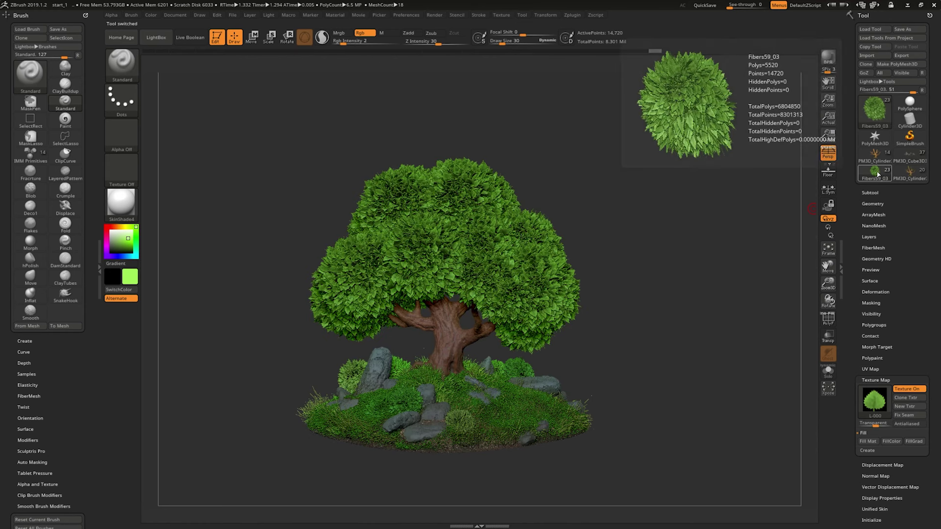
key(ctrl+shift+Print)
drag(619, 162, 211, 479)
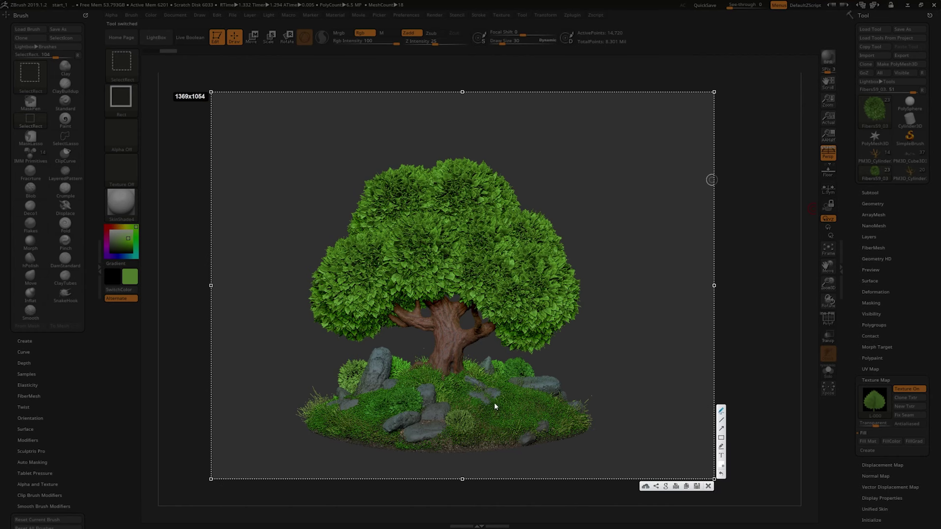
mouse_move(495, 406)
mouse_down()
mouse_move(468, 387)
mouse_move(537, 448)
mouse_up()
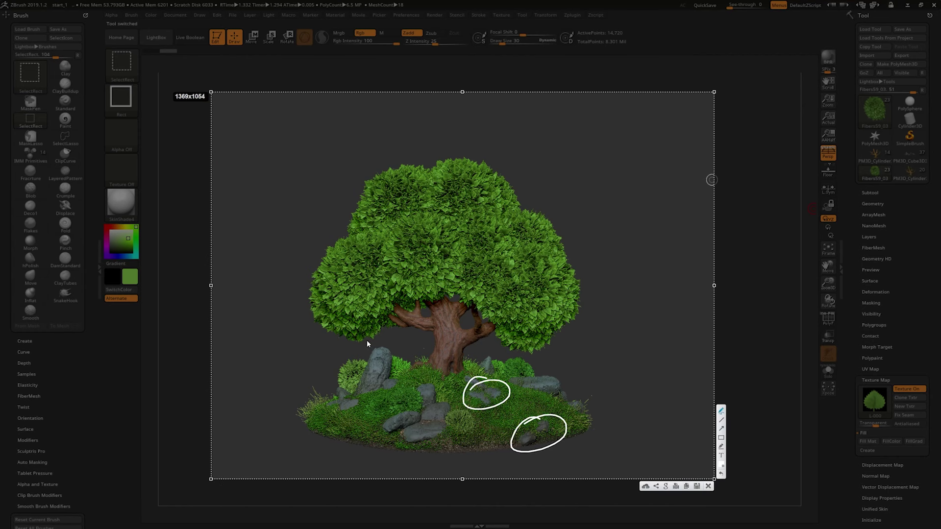
drag(365, 346, 368, 354)
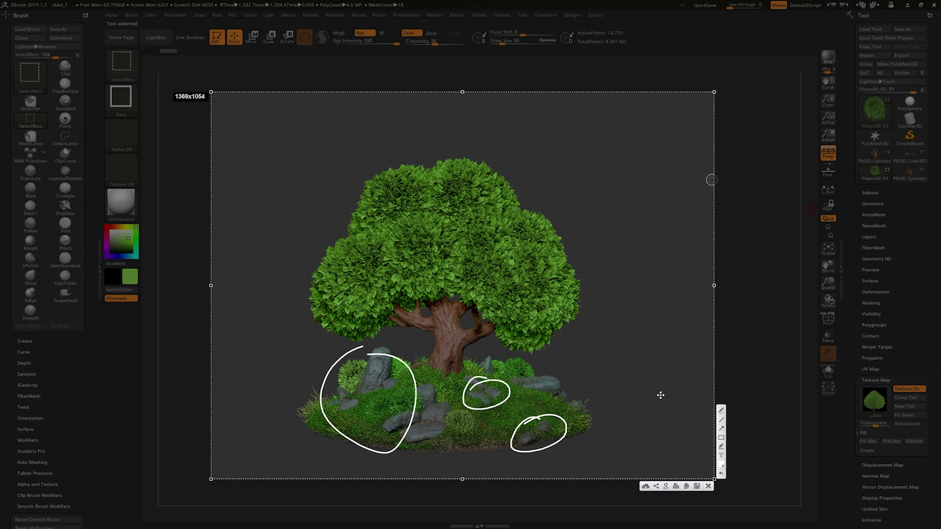
key(ctrl+c)
click(915, 163)
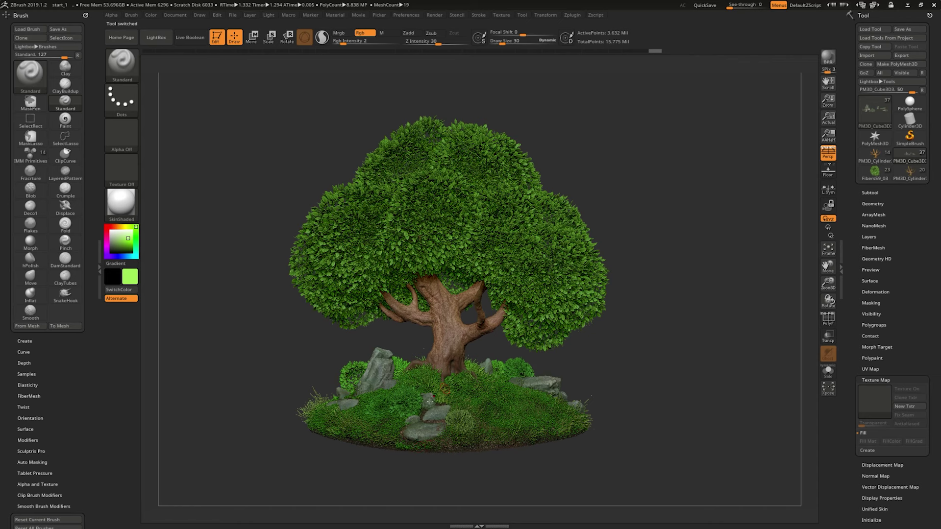
key(ctrl+shift+Print)
drag(690, 171, 195, 503)
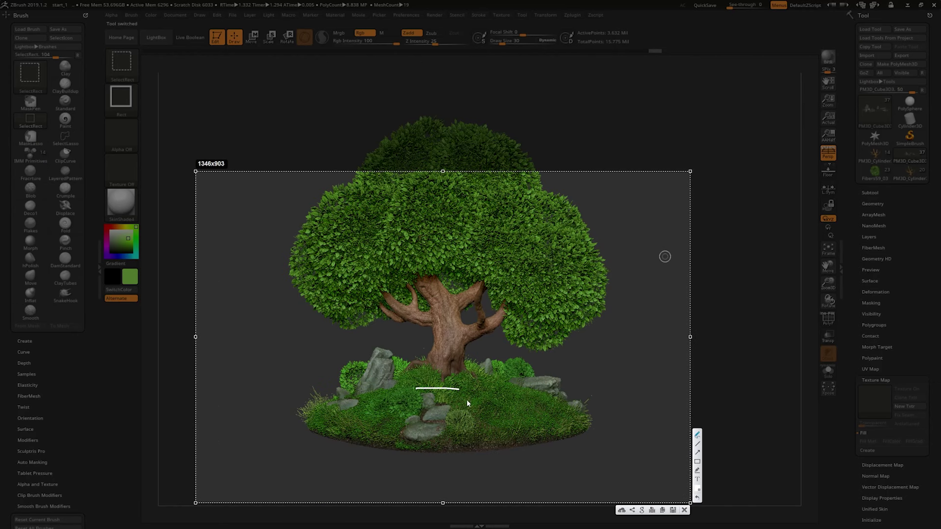
drag(461, 390, 395, 440)
drag(412, 384, 386, 455)
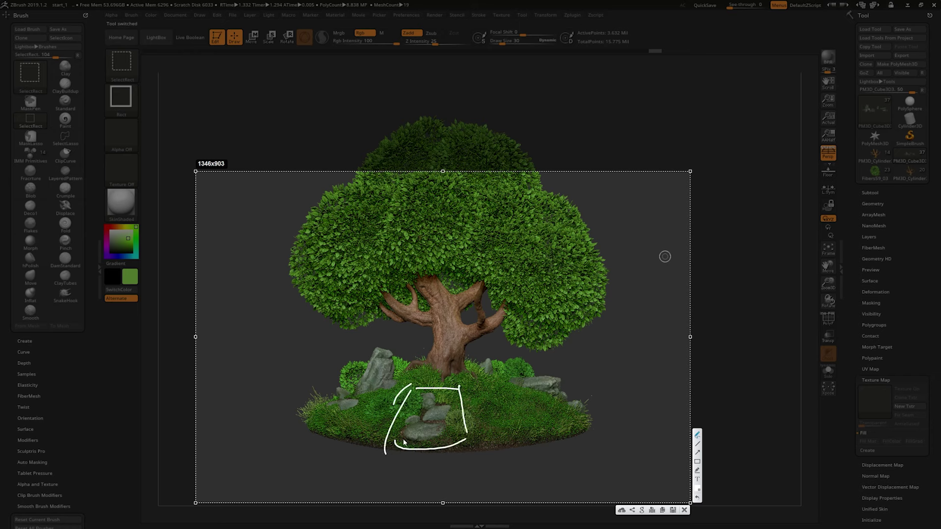
drag(446, 385, 417, 467)
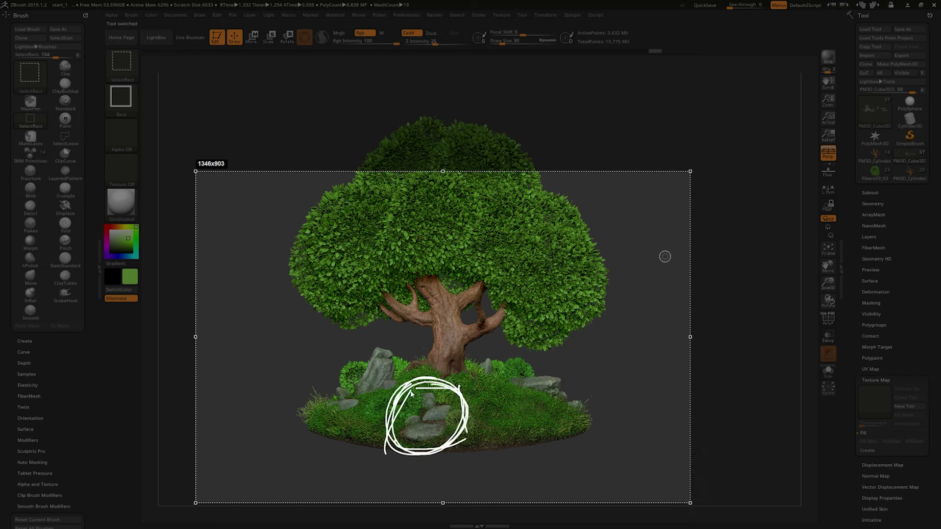
drag(401, 395, 400, 456)
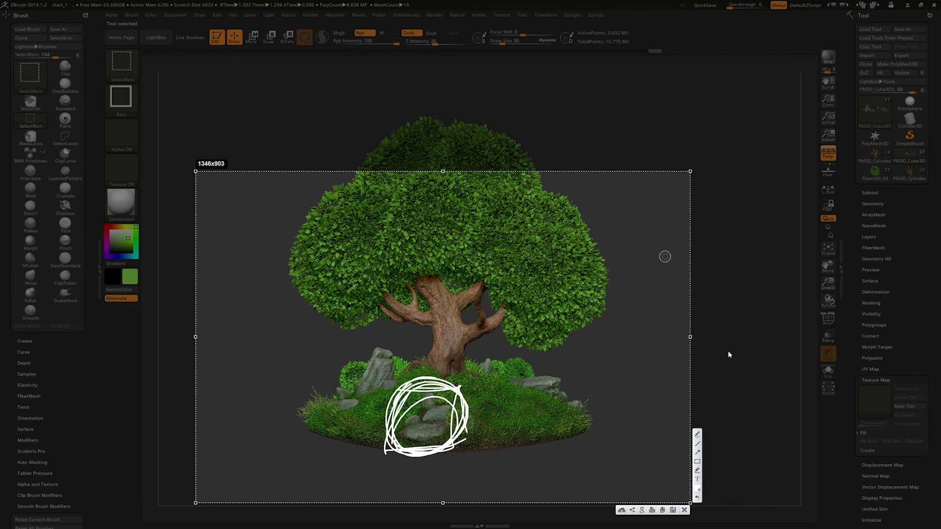
key(Escape)
mouse_move(670, 323)
mouse_down()
mouse_move(681, 337)
mouse_move(695, 317)
mouse_move(684, 323)
mouse_up()
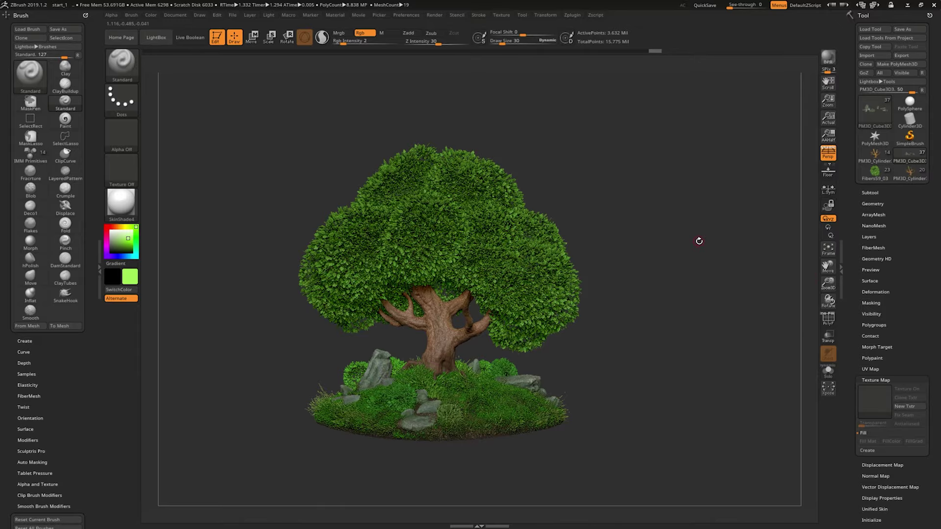
- BPR-render the fibermesh tree up close and zoomed out
mouse_move(699, 240)
mouse_down()
mouse_move(680, 248)
mouse_move(654, 237)
mouse_move(596, 256)
mouse_move(694, 241)
mouse_move(668, 237)
mouse_move(694, 243)
mouse_move(647, 233)
mouse_move(700, 237)
mouse_move(681, 229)
mouse_move(695, 232)
mouse_move(687, 251)
mouse_up()
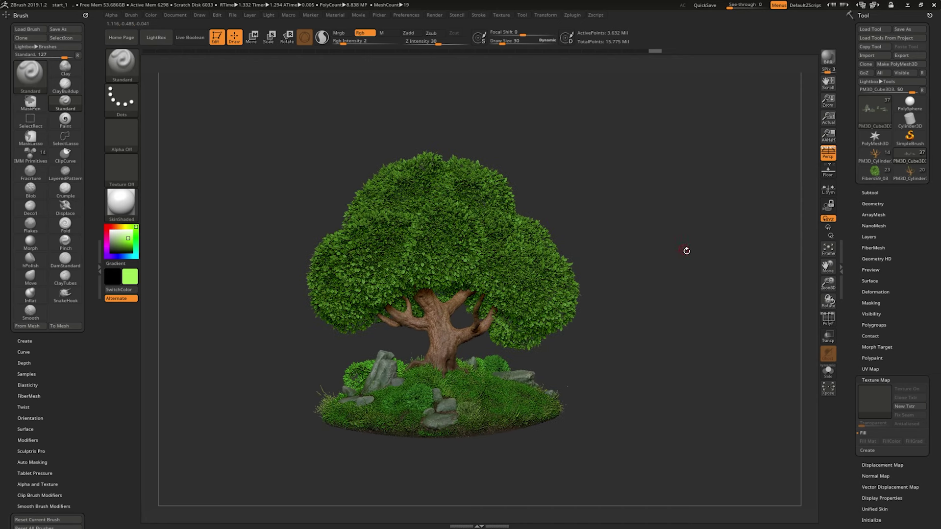
click(828, 57)
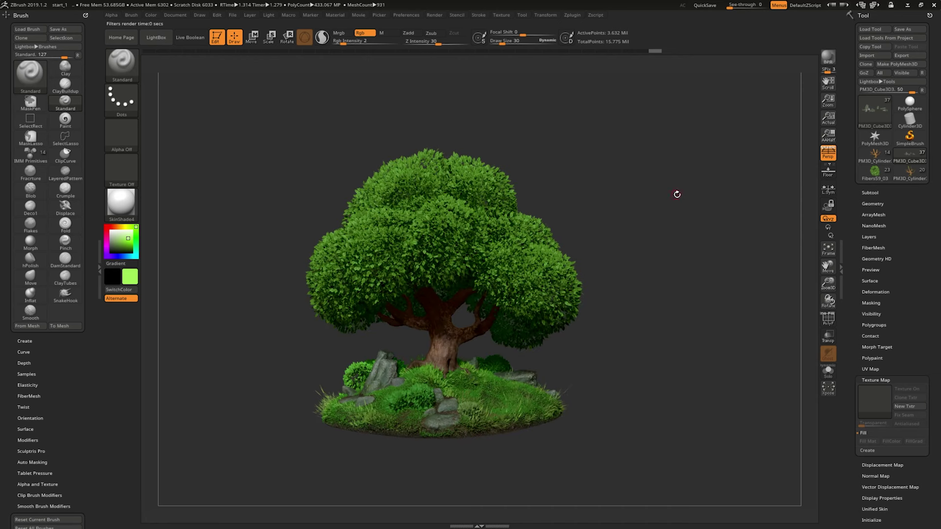
mouse_move(677, 195)
alt+mouse_down()
mouse_move(645, 196)
mouse_move(660, 147)
mouse_move(769, 104)
alt+mouse_up()
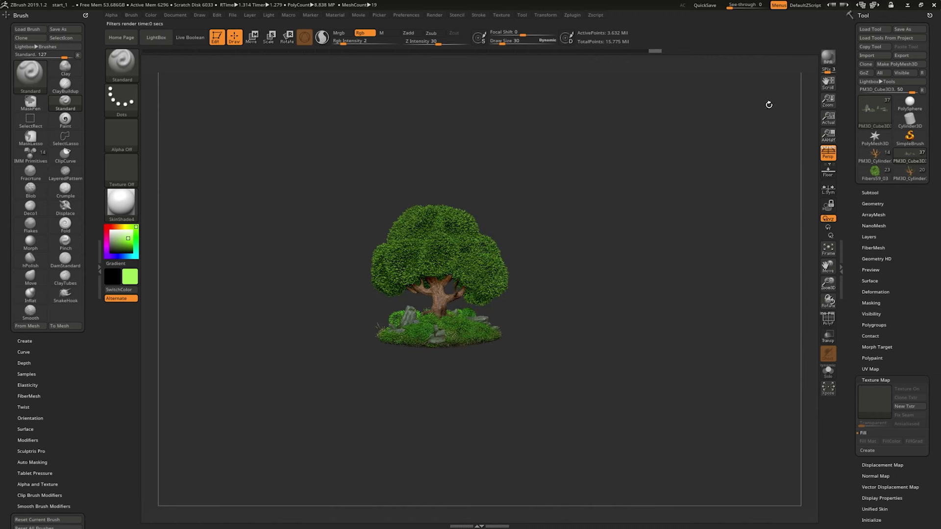
click(829, 58)
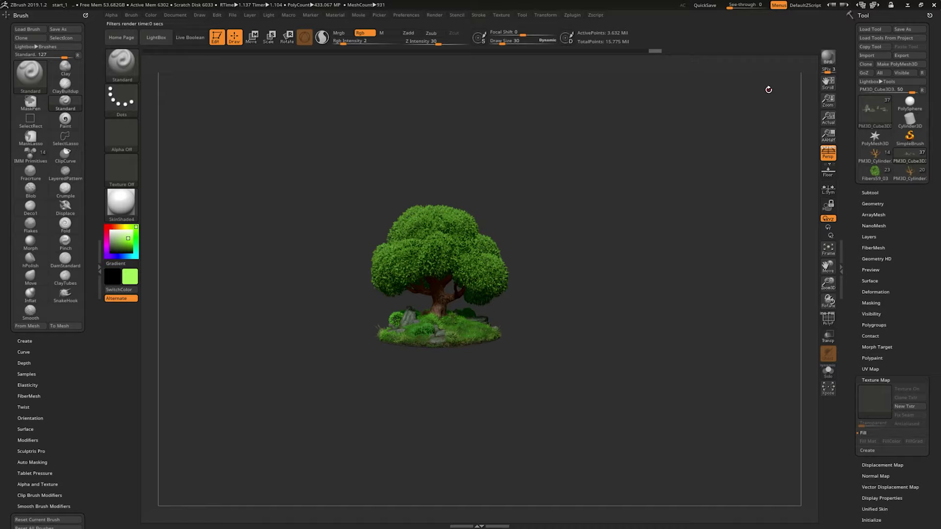
mouse_move(596, 160)
alt+mouse_down()
mouse_move(736, 174)
mouse_move(708, 179)
mouse_move(712, 158)
mouse_move(795, 133)
alt+mouse_up()
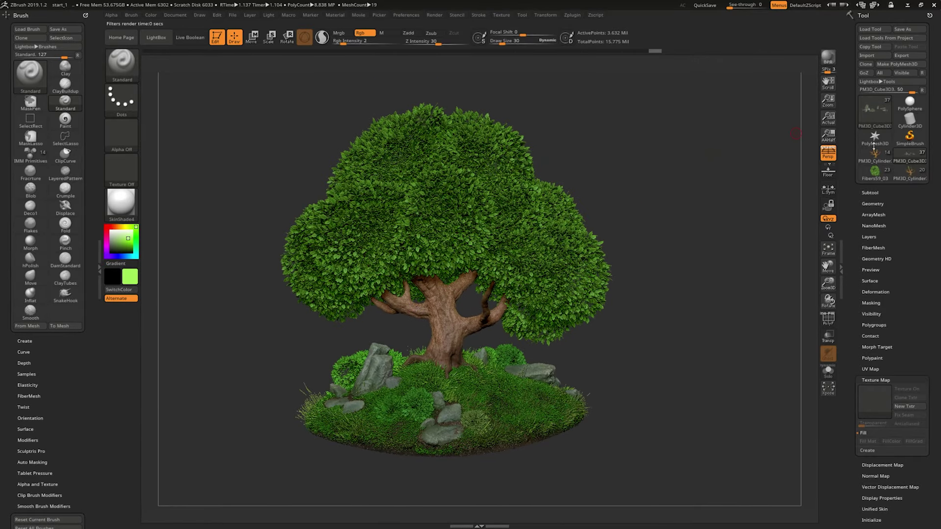
- Load the second stylized tree model and turn it to a new angle
click(879, 173)
click(704, 101)
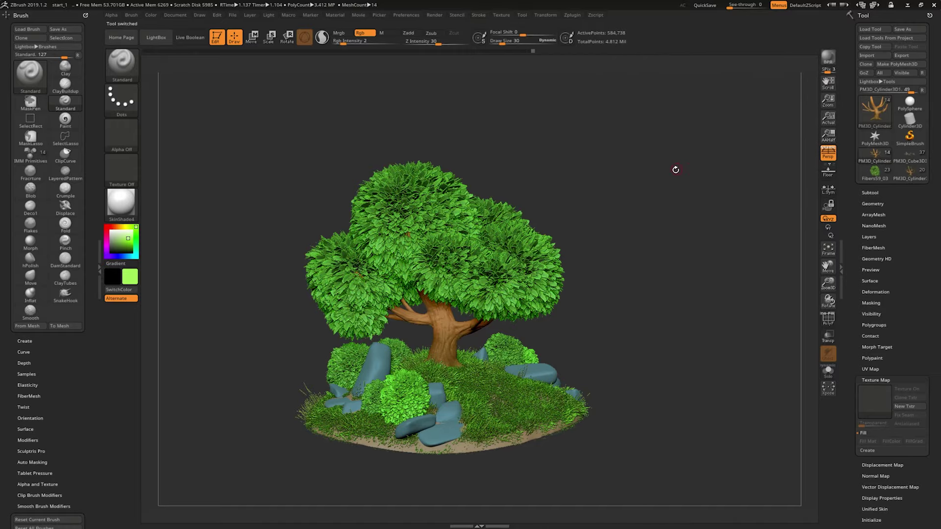
mouse_move(674, 168)
mouse_down()
mouse_move(739, 136)
mouse_move(703, 145)
mouse_move(697, 160)
mouse_move(688, 154)
mouse_move(703, 151)
mouse_up()
- Select the Fibers59_02 canopy subtool and add a new layer
alt+click(489, 223)
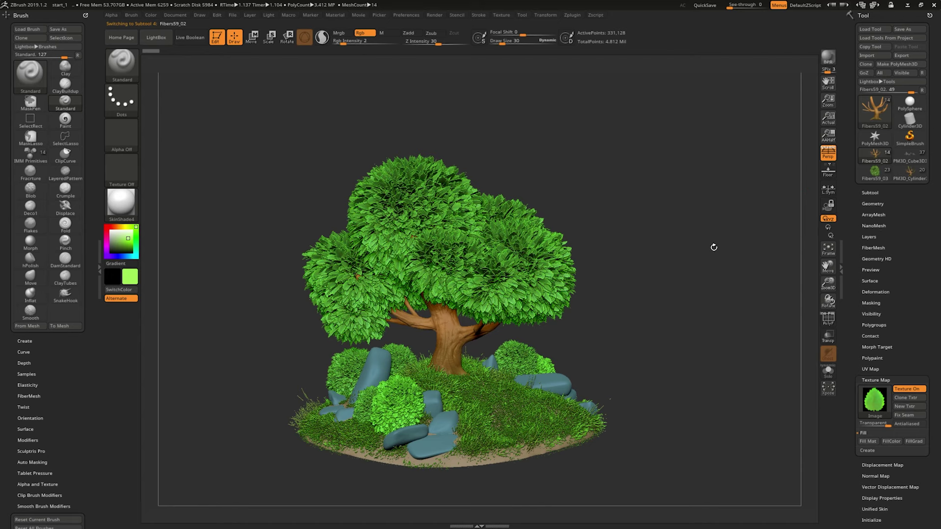
click(869, 237)
click(865, 340)
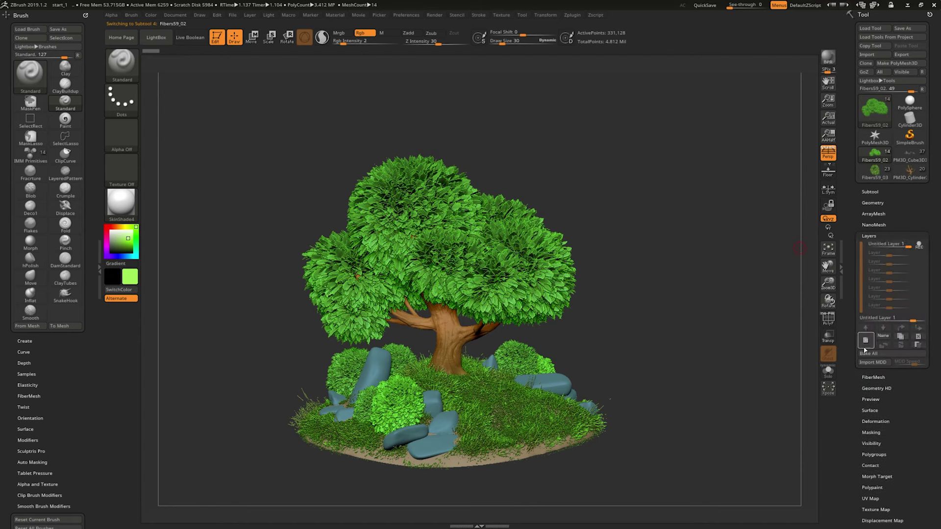
drag(852, 344, 849, 285)
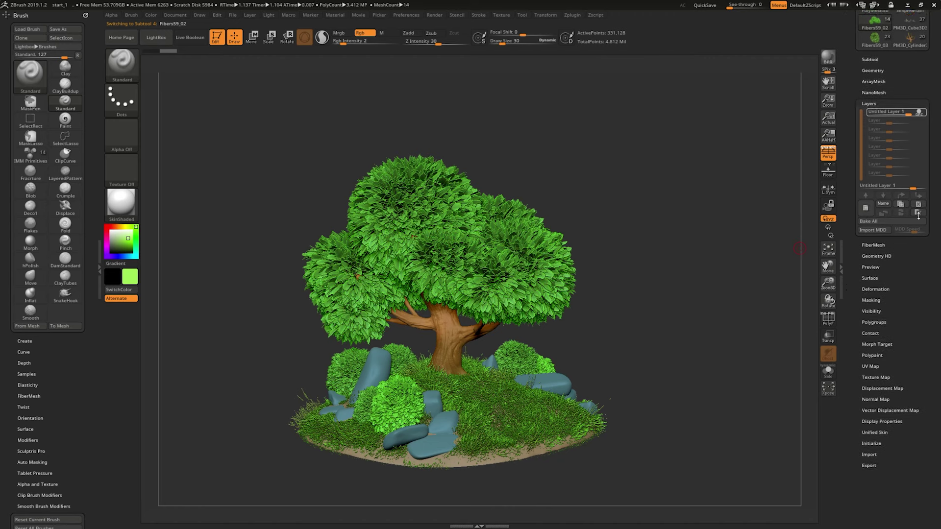
- Apply Deformation Polish to the canopy, undo it, and reapply the polish
click(885, 289)
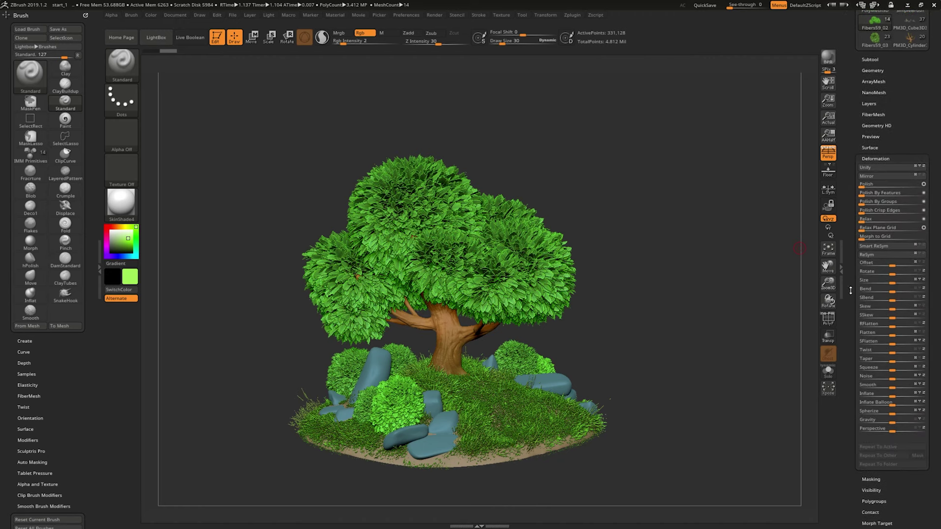
drag(851, 292, 848, 333)
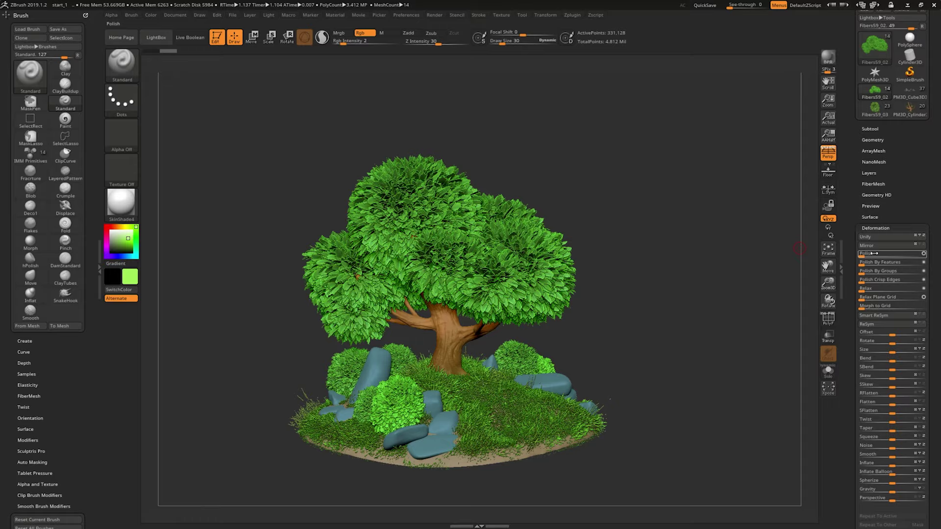
click(875, 255)
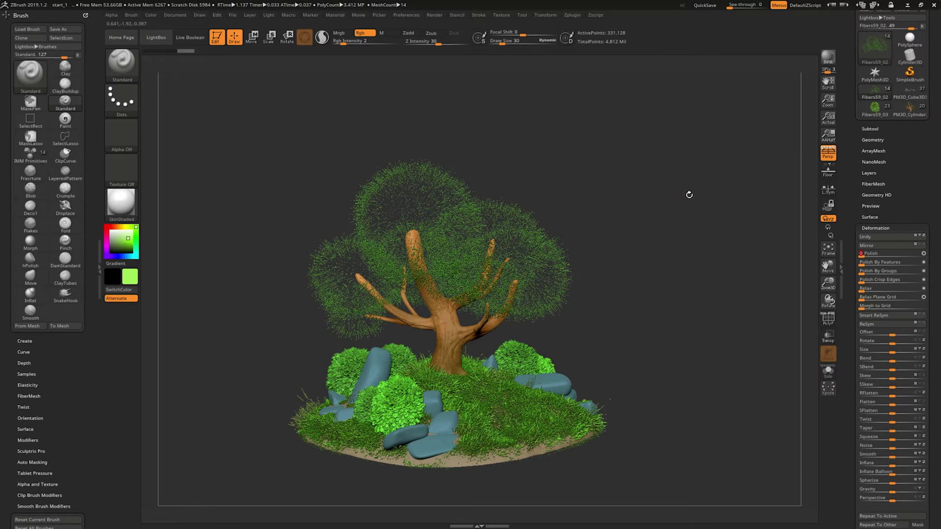
ctrl+right_drag(689, 194, 710, 299)
ctrl+right_drag(608, 206, 648, 177)
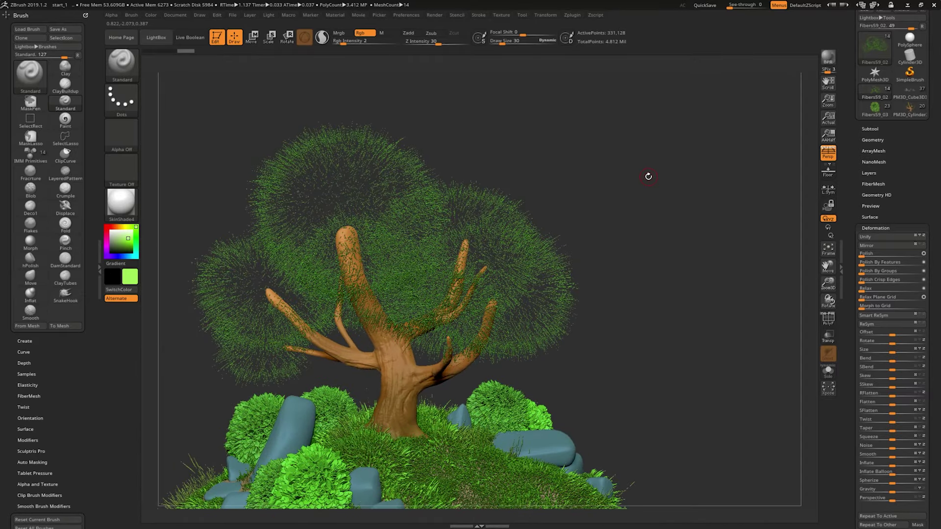
drag(664, 230, 715, 225)
key(ctrl+z)
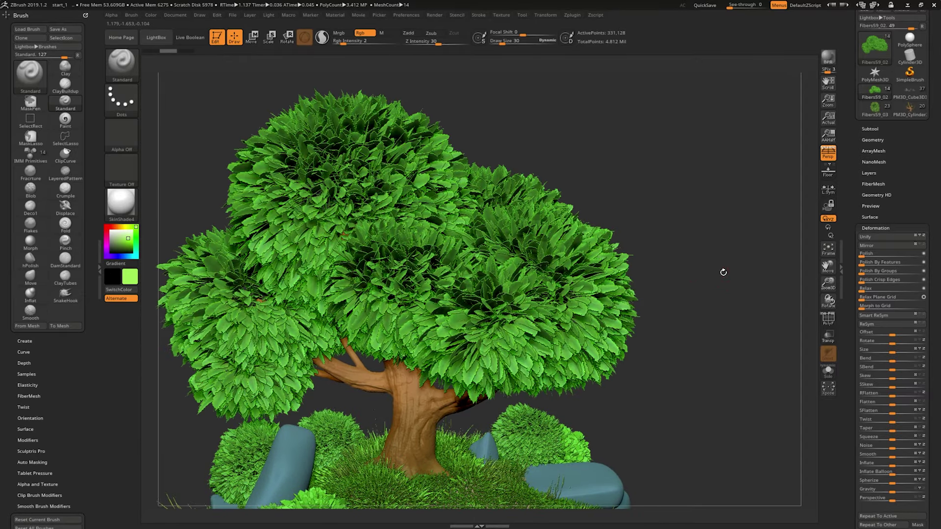
drag(914, 253, 892, 253)
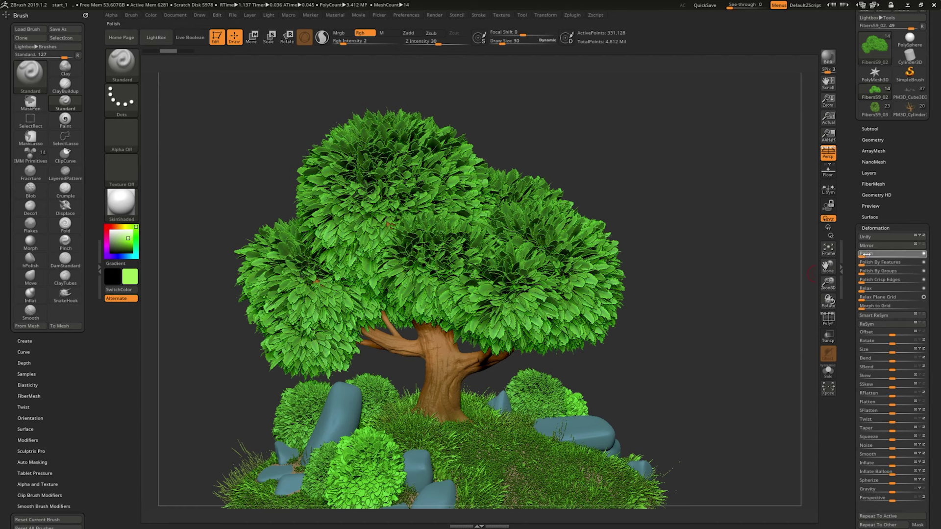
click(869, 173)
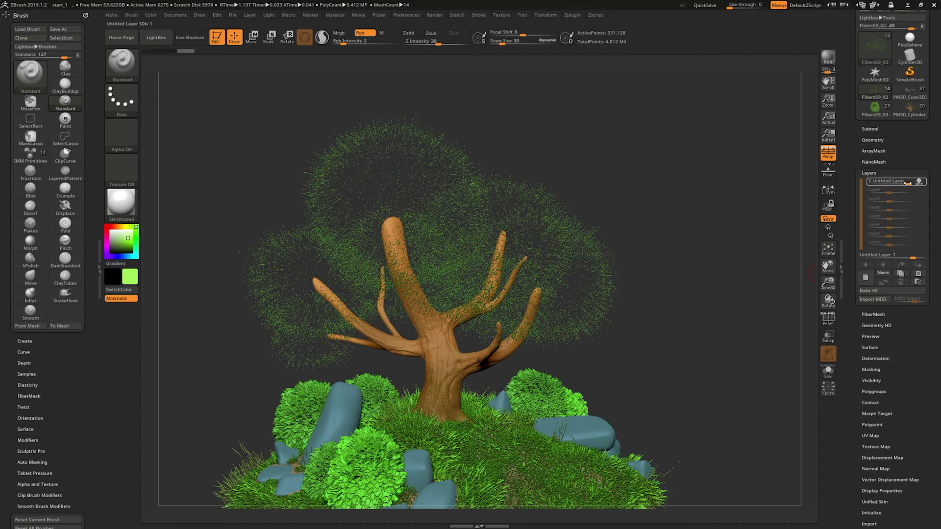
- Fade the untitled layer to about 0.67 strength, then restore it to full strength
drag(899, 182, 901, 182)
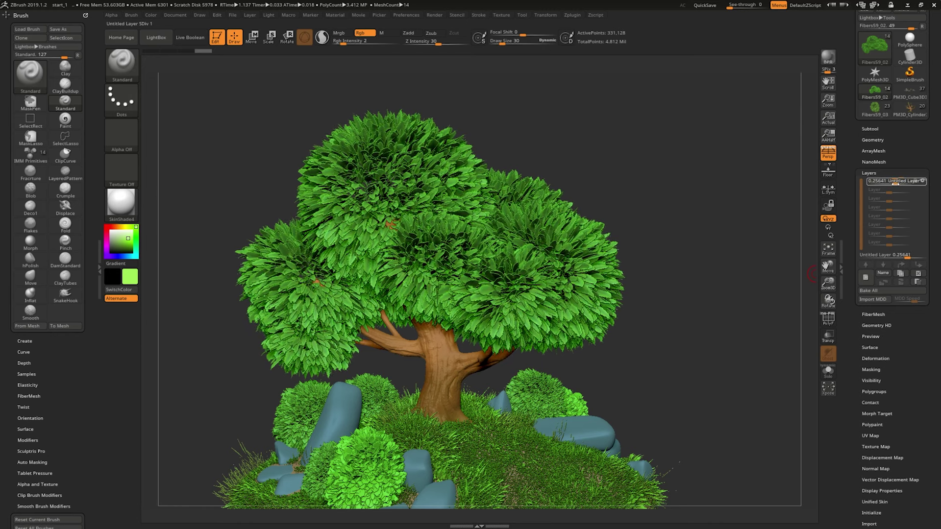
mouse_move(901, 182)
mouse_down()
mouse_move(894, 183)
mouse_move(921, 183)
mouse_move(905, 182)
mouse_up()
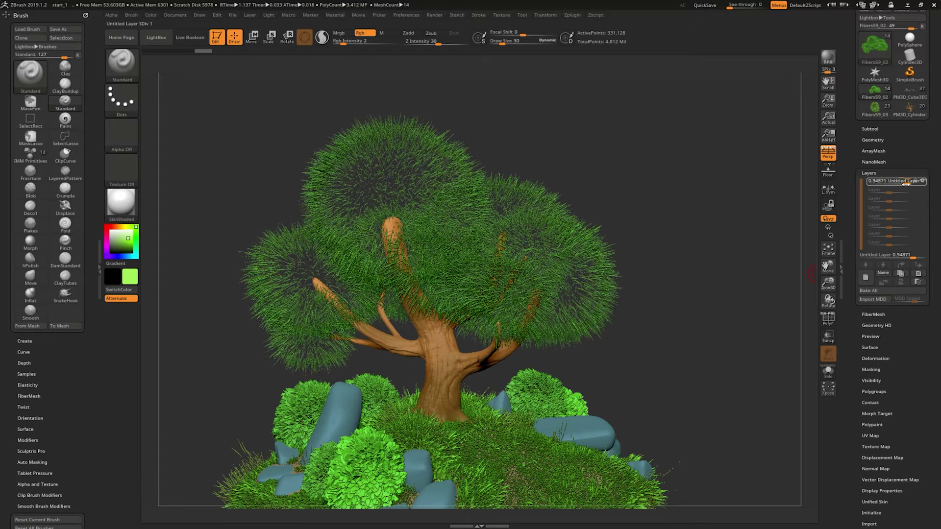
mouse_move(718, 230)
alt+mouse_down()
mouse_move(697, 217)
mouse_move(749, 279)
alt+mouse_up()
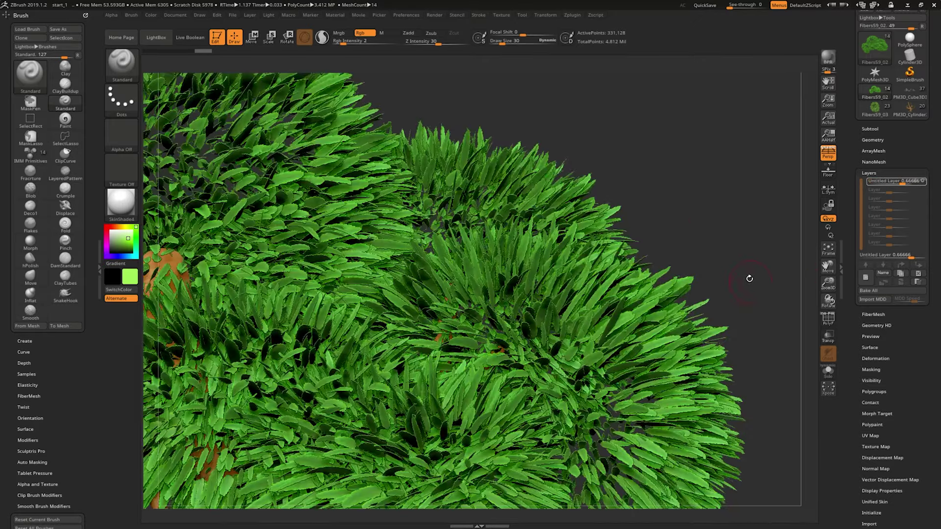
alt+drag(746, 241, 738, 192)
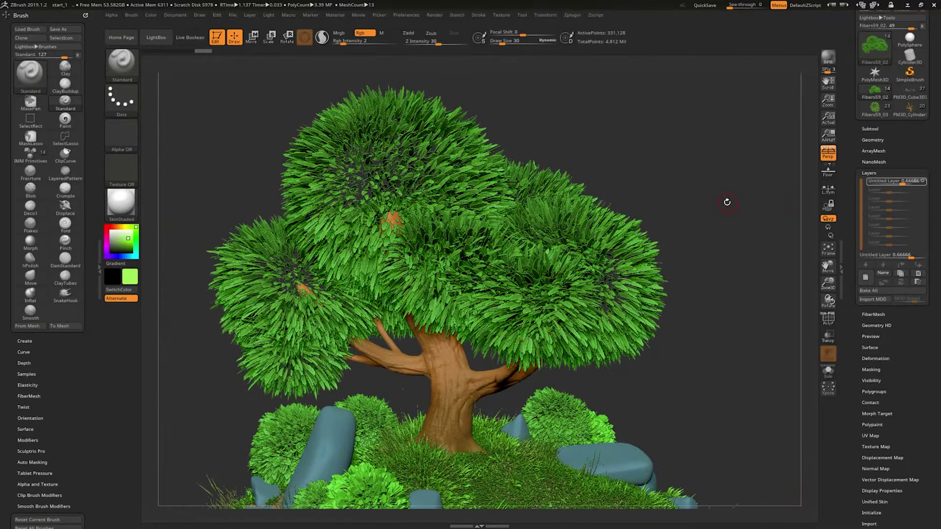
alt+drag(722, 233, 751, 268)
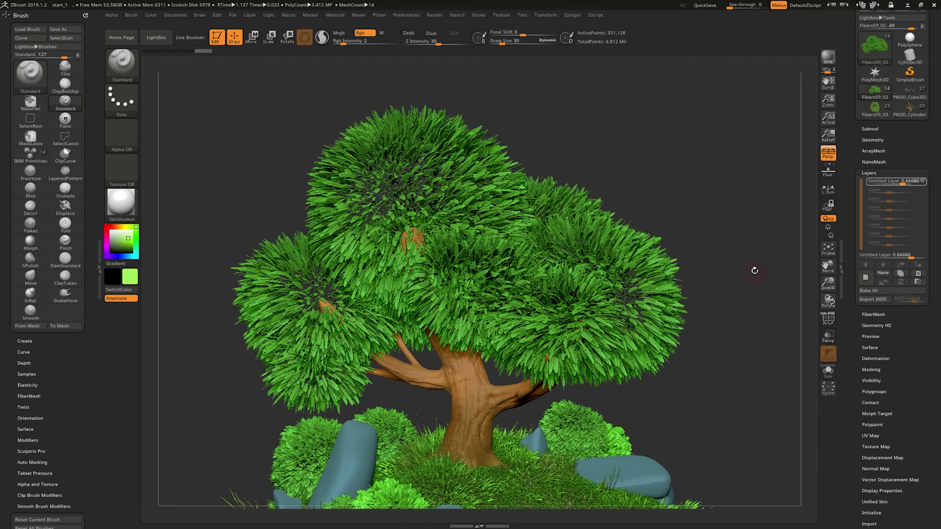
click(918, 274)
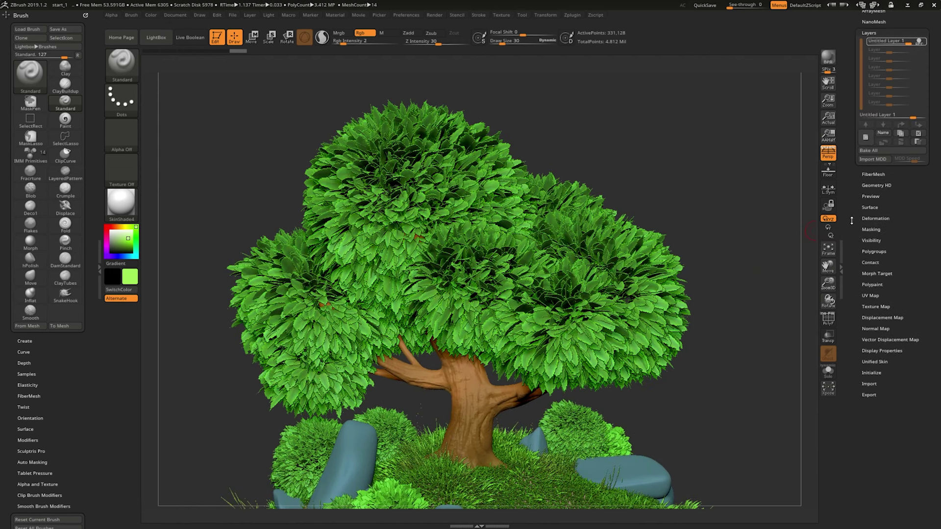
- Apply Polish By Features and Polish By Groups to the canopy foliage
click(875, 358)
scroll(841, 256, up, 1)
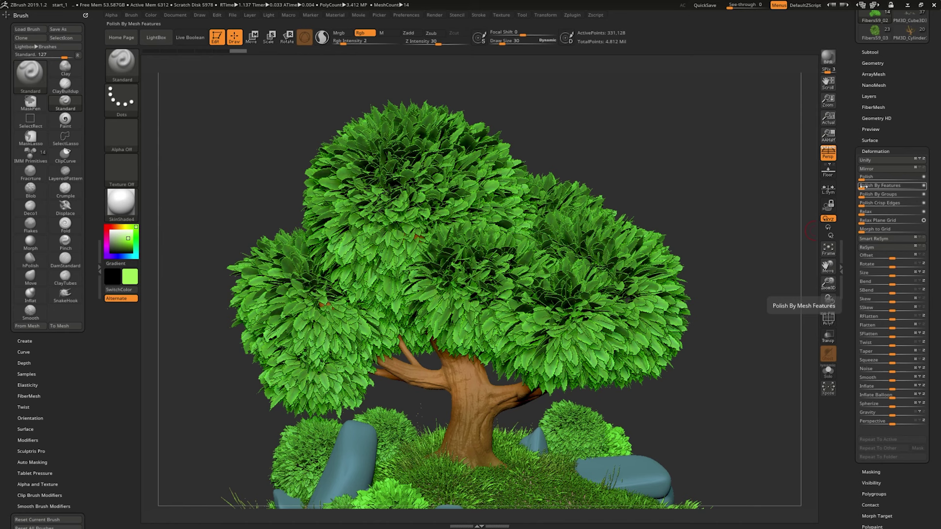
drag(863, 186, 879, 191)
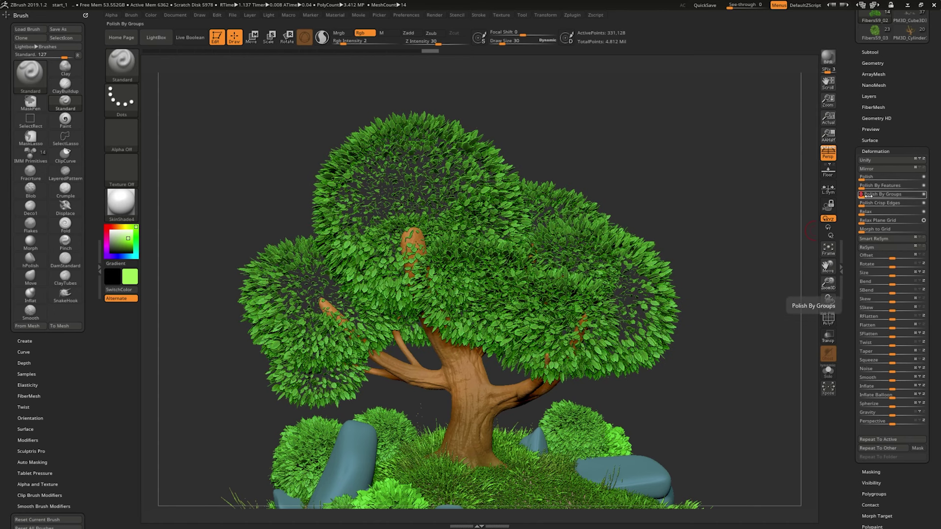
click(868, 195)
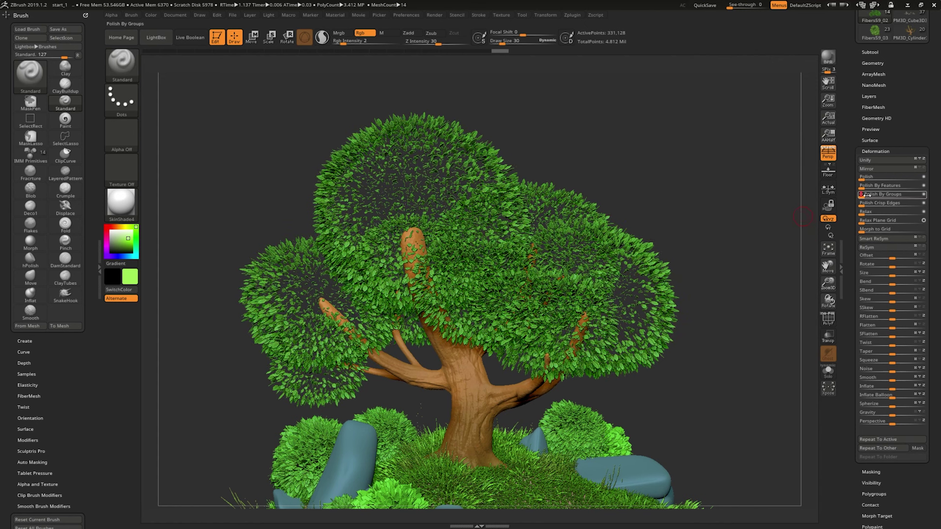
- Try Polish Crisp Edges and Relax, undo both, and capture the deformation settings
click(874, 202)
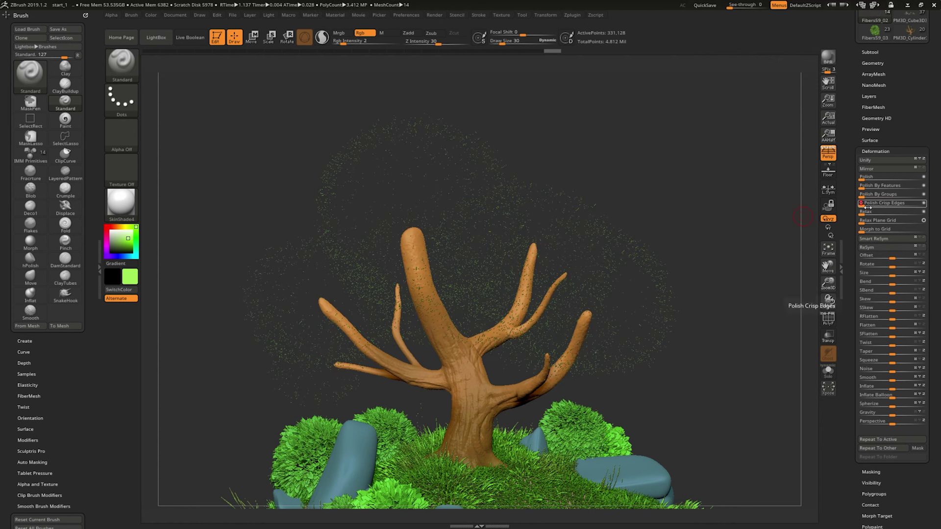
key(ctrl+z)
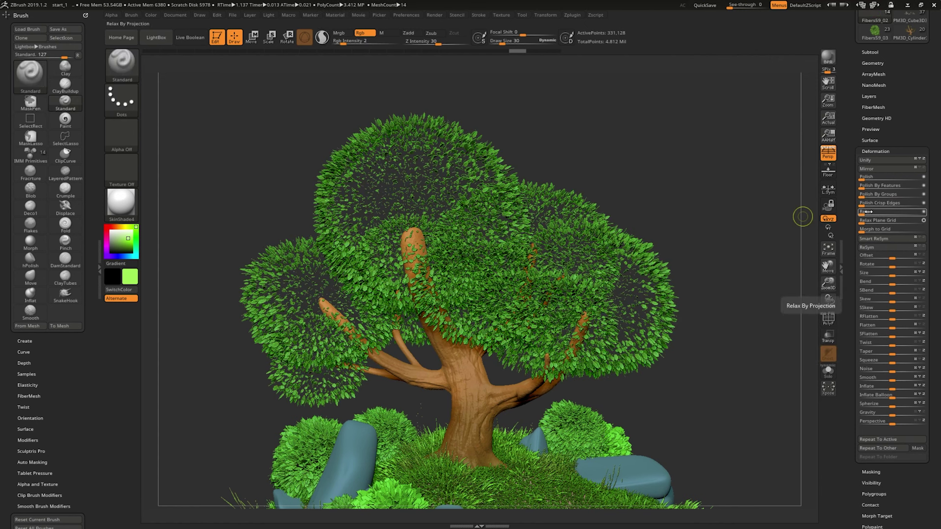
click(868, 212)
key(ctrl+z)
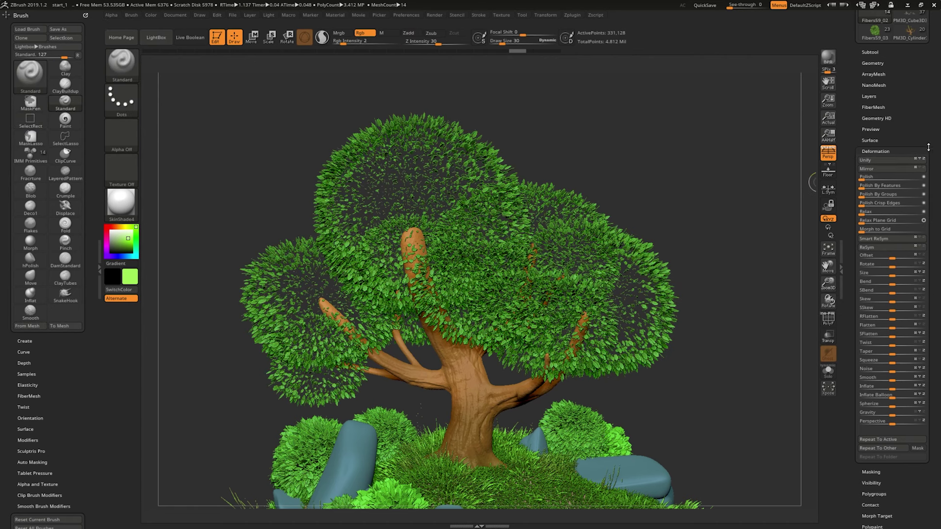
key(Print)
drag(757, 109, 940, 269)
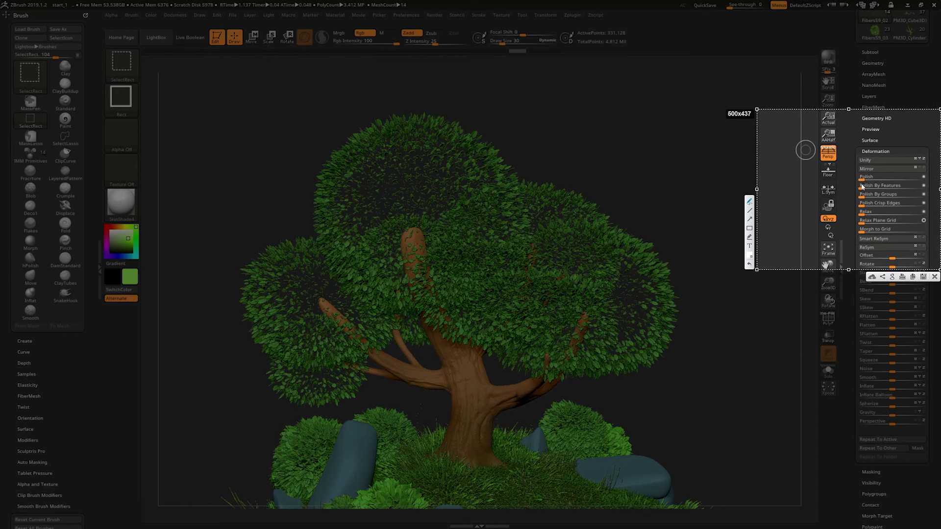
- Circle the Polish By Features and Polish By Groups sliders in the capture, then close it
mouse_move(863, 186)
mouse_down()
mouse_move(852, 196)
mouse_move(874, 203)
mouse_move(852, 189)
mouse_up()
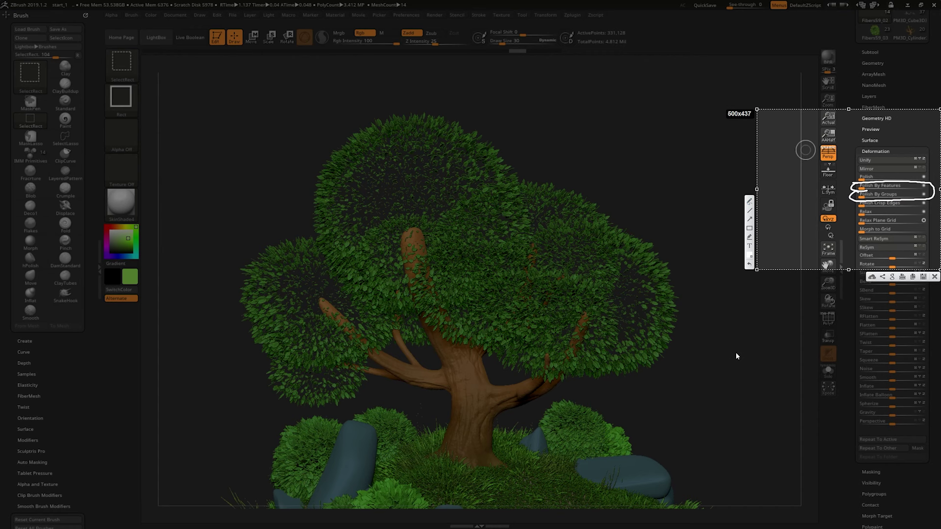
key(ctrl+c)
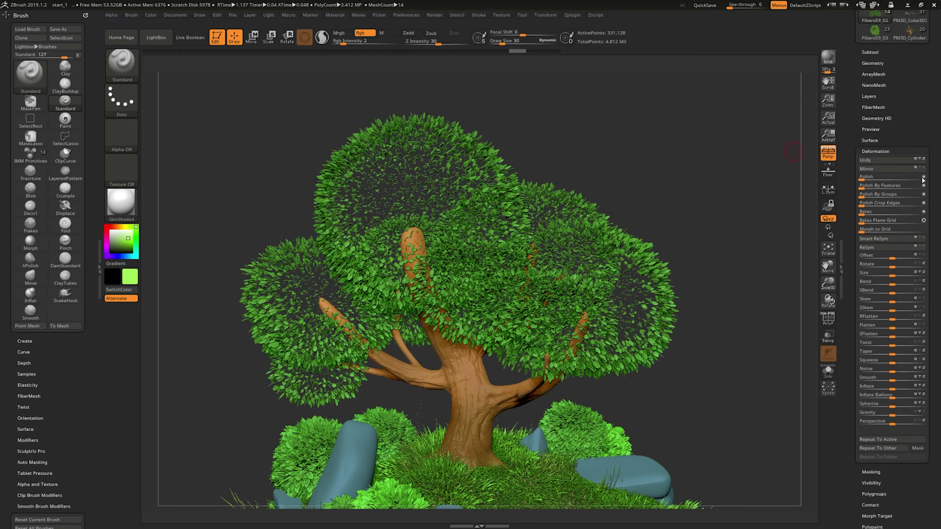
- Set the Untitled leaf layer strength to 0.76923, then frame and BPR-render the diorama
click(869, 96)
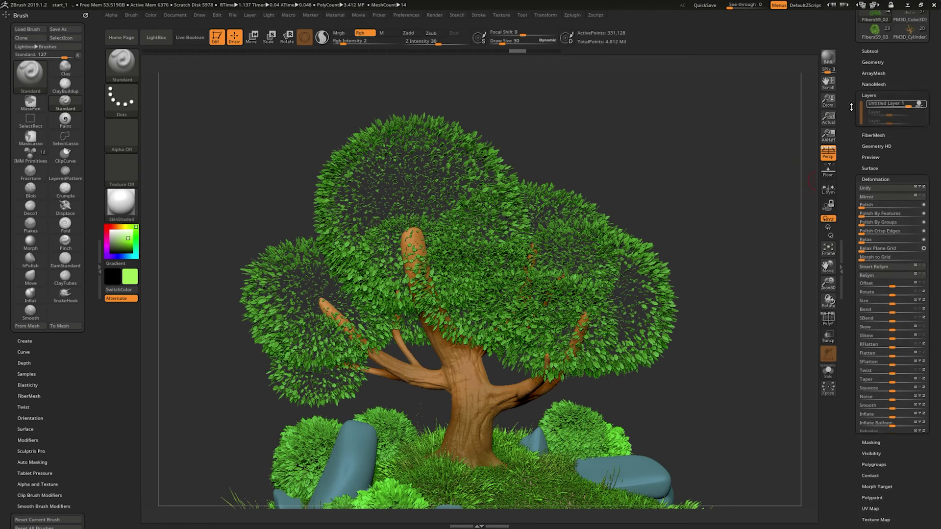
click(924, 105)
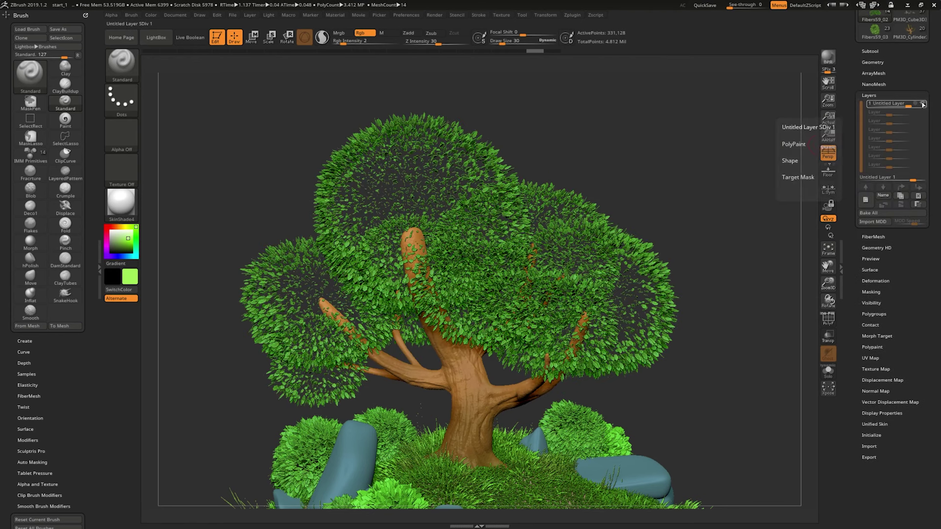
drag(907, 105, 908, 104)
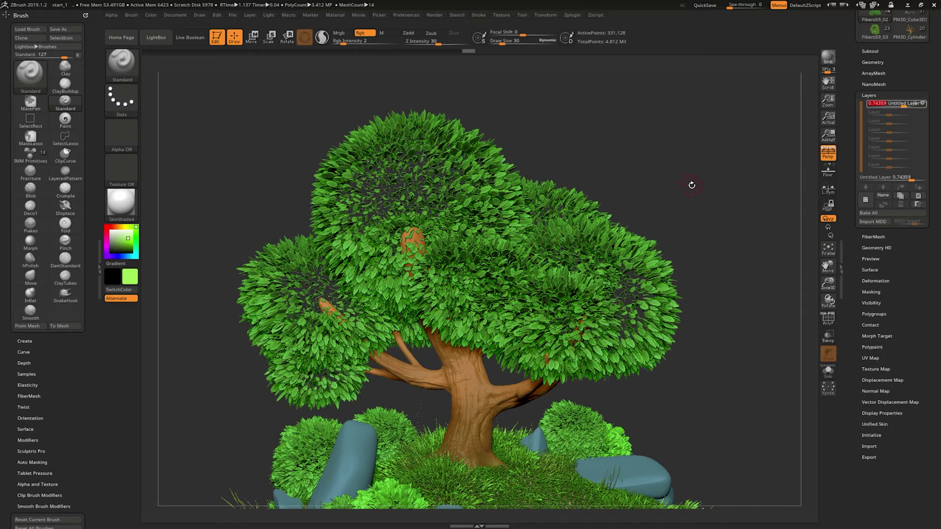
key(f)
shift+drag(657, 160, 720, 200)
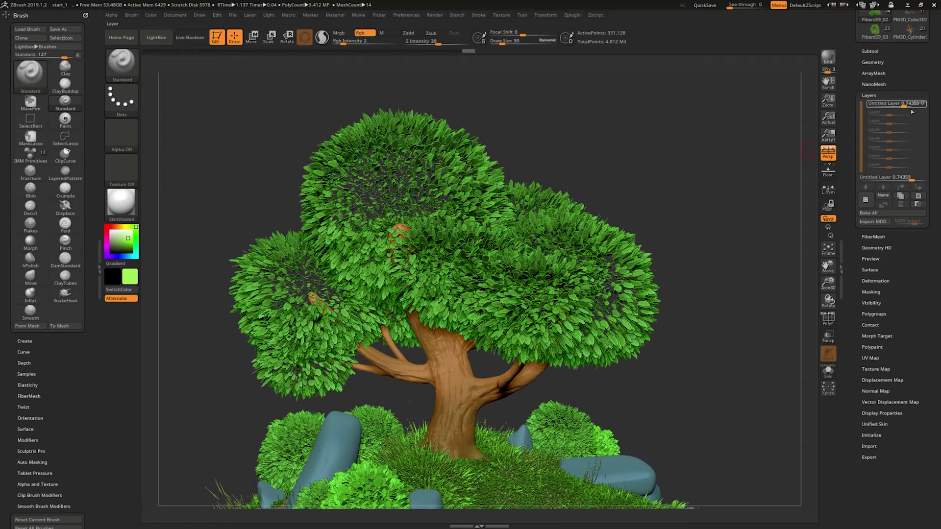
drag(904, 105, 907, 104)
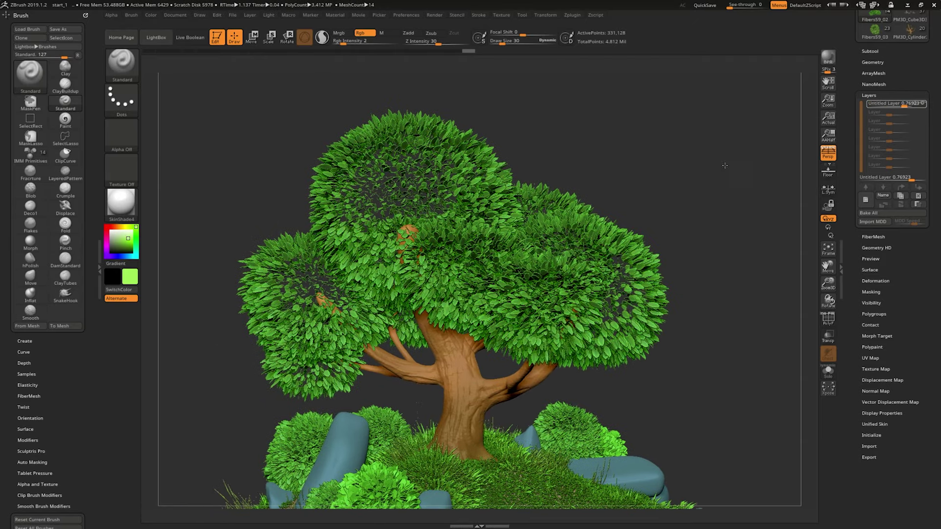
key(f)
key(shift+r)
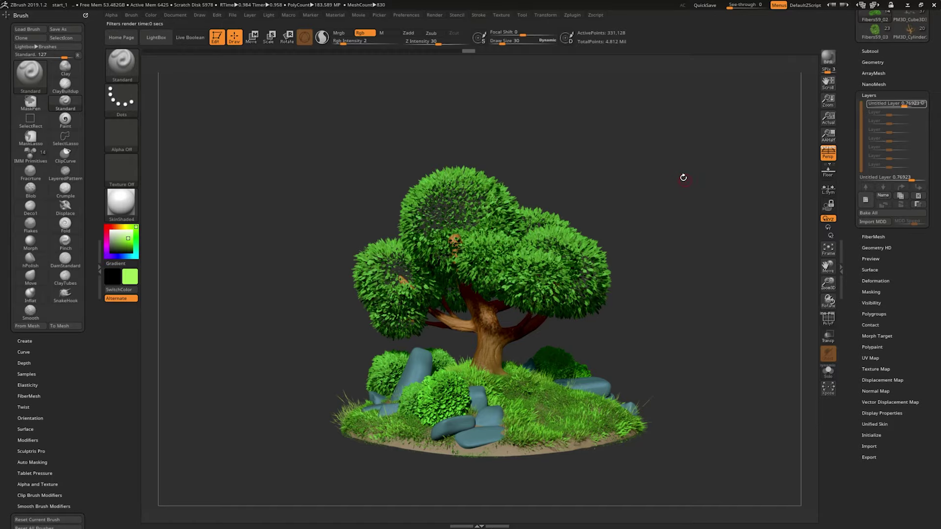
- Make Fibers59_03 the active subtool, viewing the canopy and trunk up close
mouse_move(683, 177)
mouse_down()
mouse_move(672, 164)
mouse_move(681, 175)
mouse_move(726, 171)
mouse_move(710, 152)
mouse_move(725, 143)
mouse_move(710, 168)
mouse_move(710, 146)
mouse_up()
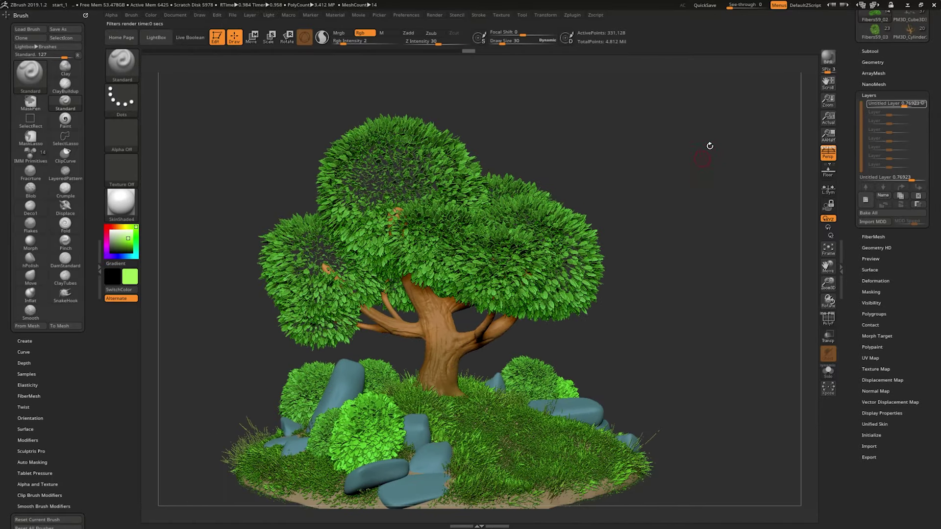
click(864, 51)
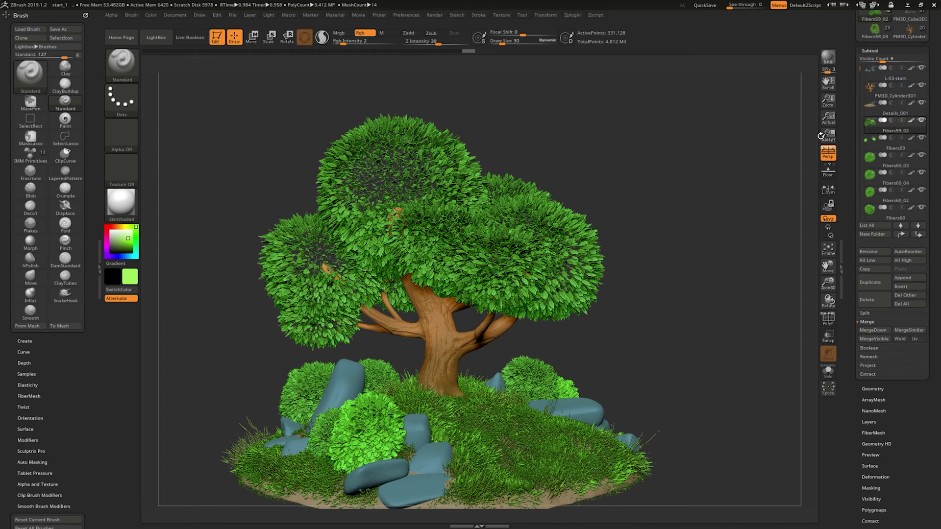
mouse_move(810, 279)
alt+mouse_down()
mouse_move(720, 289)
mouse_move(750, 233)
alt+mouse_up()
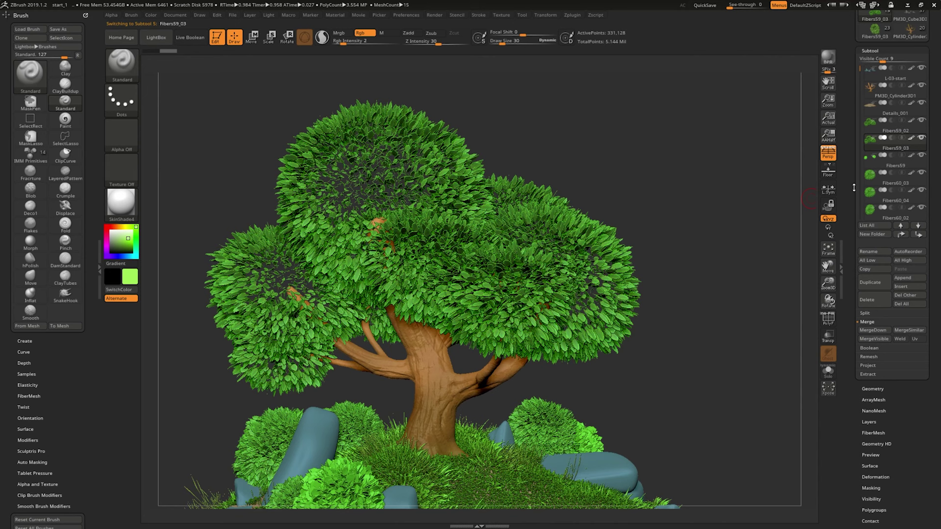
mouse_move(854, 188)
mouse_down()
mouse_move(866, 130)
mouse_move(843, 231)
mouse_up()
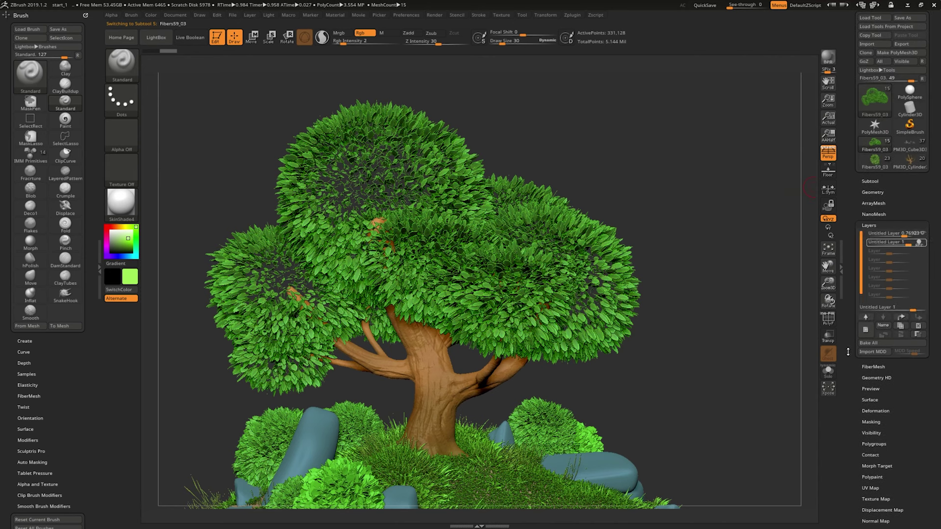
- Solo the Fibers59_03 foliage in Deformation and zoom in on its leaves
drag(848, 352, 929, 201)
click(874, 161)
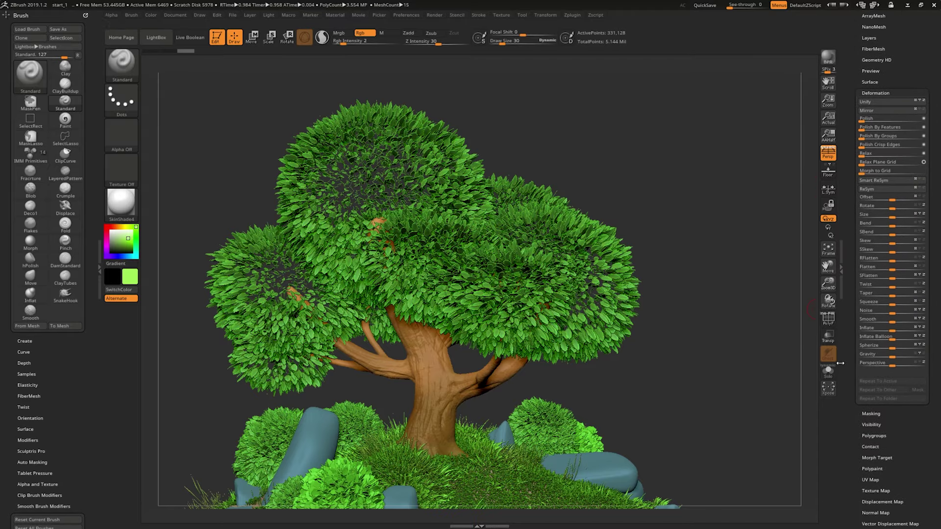
click(828, 371)
mouse_move(703, 296)
alt+mouse_down()
mouse_move(726, 324)
mouse_move(731, 244)
mouse_move(784, 274)
alt+mouse_up()
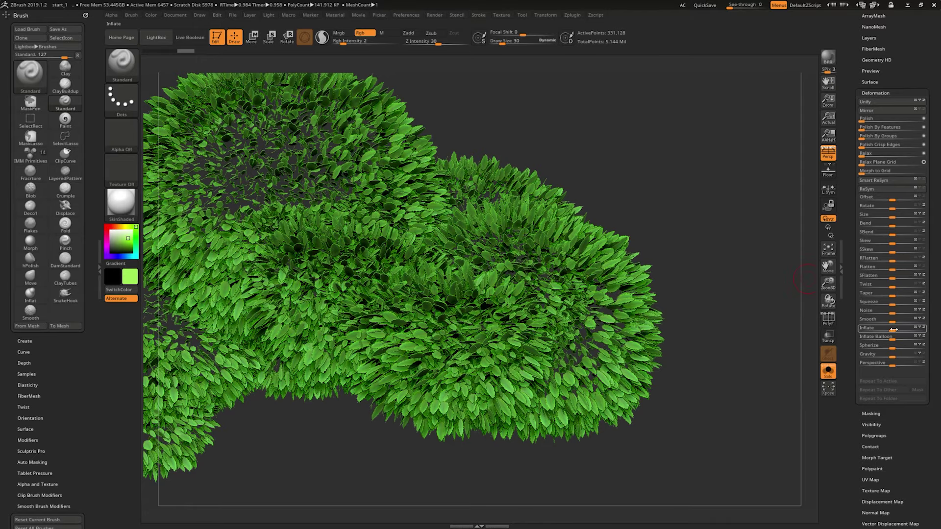
- Apply Inflate to the foliage repeatedly so the leaves grow larger and fuller
drag(894, 330, 933, 325)
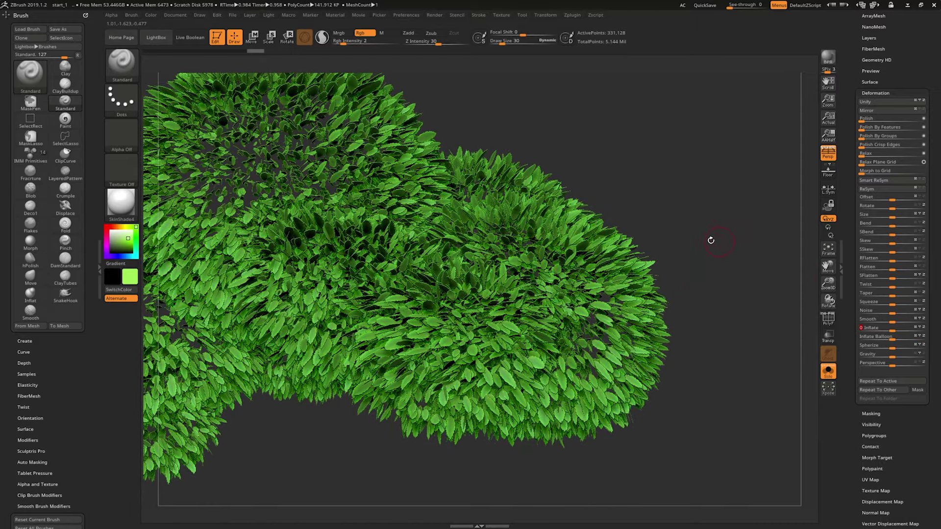
mouse_move(711, 240)
alt+mouse_down()
mouse_move(708, 225)
mouse_move(742, 238)
mouse_move(769, 232)
alt+mouse_up()
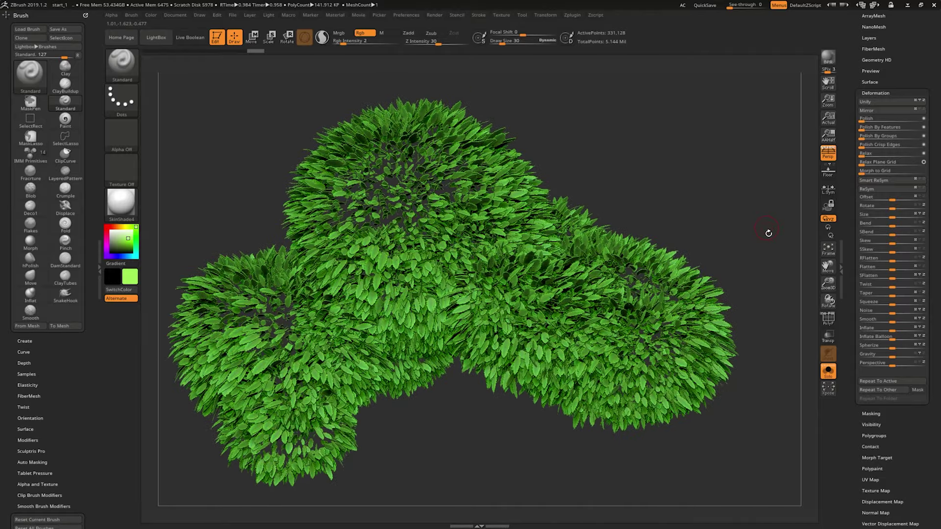
drag(896, 328, 930, 328)
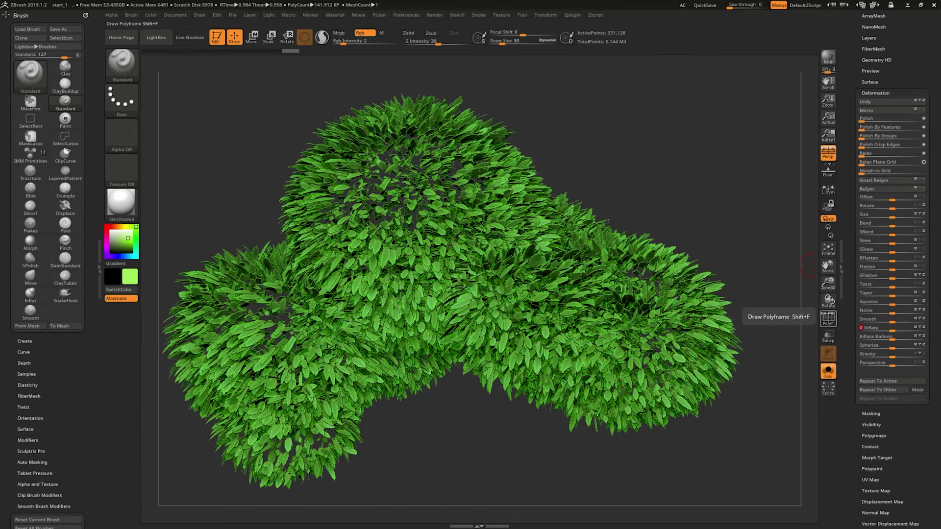
click(866, 329)
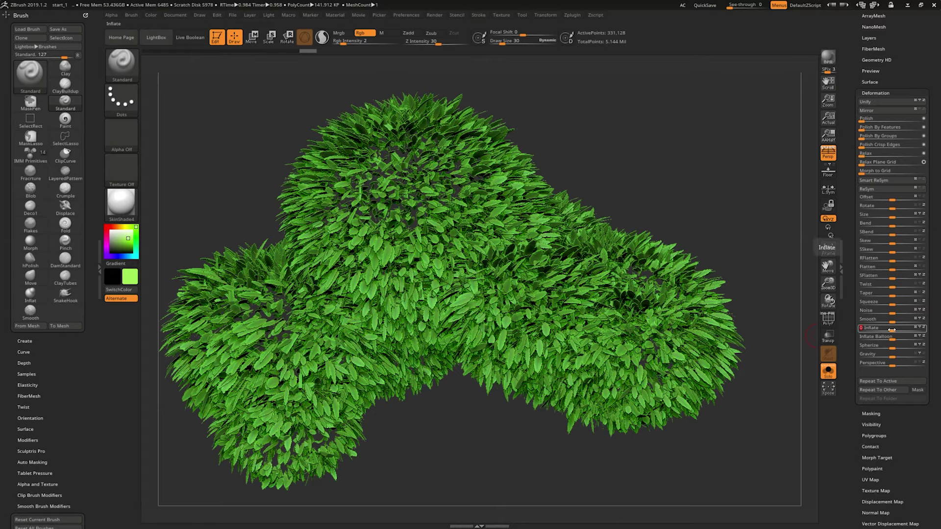
drag(892, 330, 905, 331)
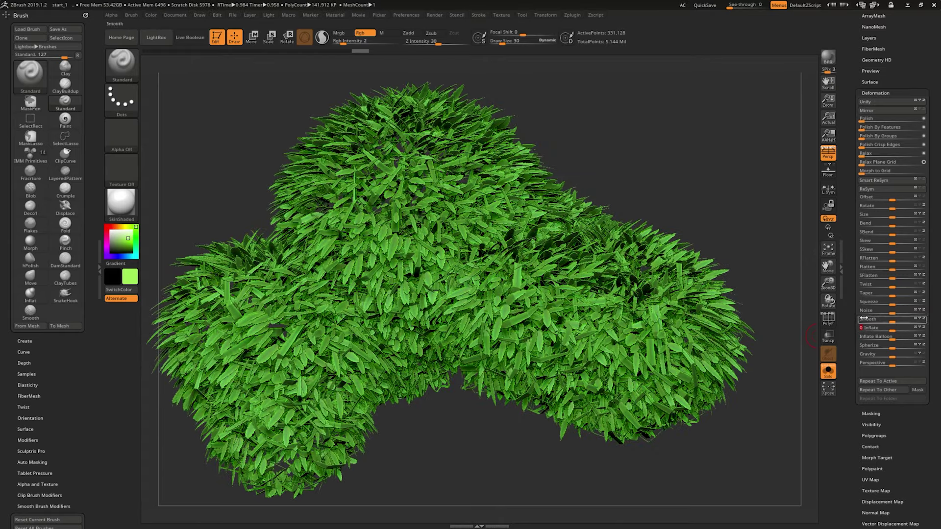
mouse_move(761, 202)
mouse_down()
mouse_move(720, 231)
mouse_move(745, 200)
mouse_move(726, 188)
mouse_up()
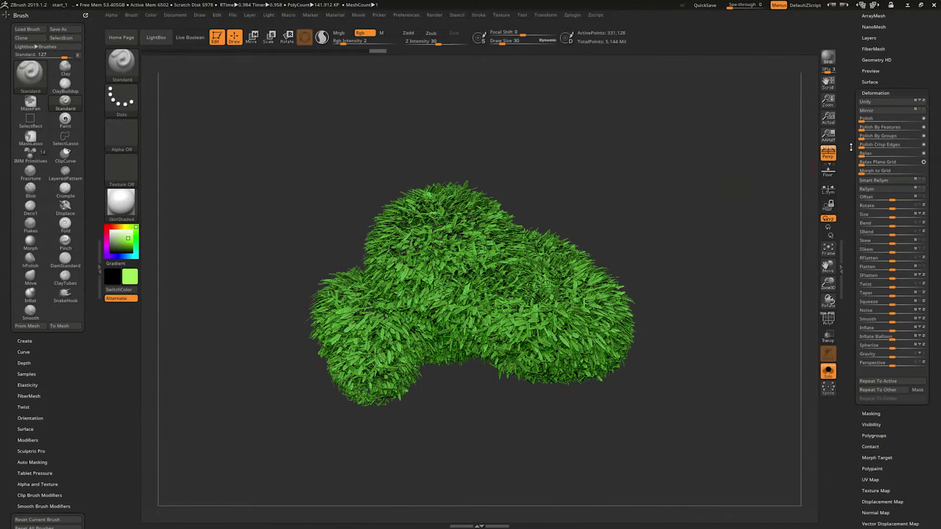
- Toggle the bush's layer visibility and inspect its leaves up close from a new angle
drag(851, 147, 850, 234)
click(872, 238)
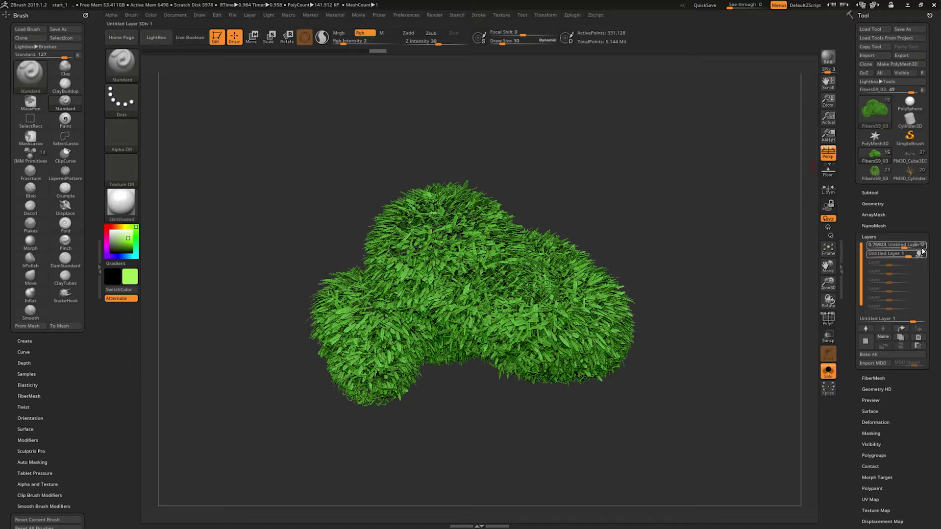
click(923, 254)
mouse_move(886, 253)
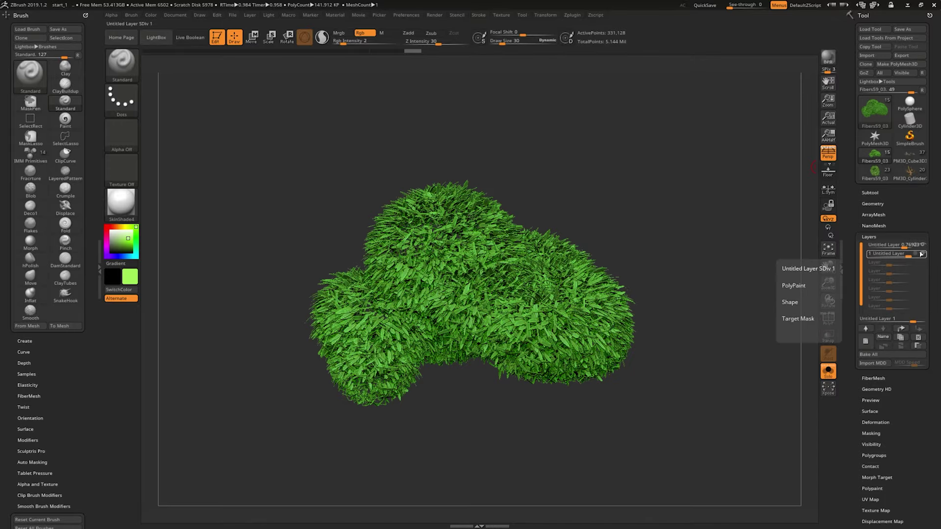
alt+right_drag(671, 208, 475, 351)
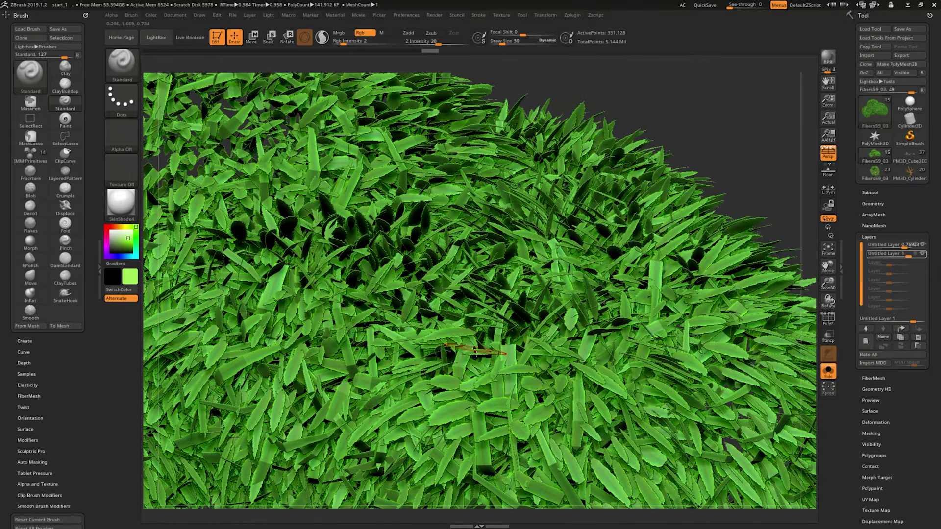
mouse_move(724, 175)
right_down()
mouse_move(747, 148)
mouse_move(753, 225)
mouse_move(777, 253)
right_up()
- Apply Polish By Groups twice to round off the bush's leaf cards
scroll(881, 273, down, 3)
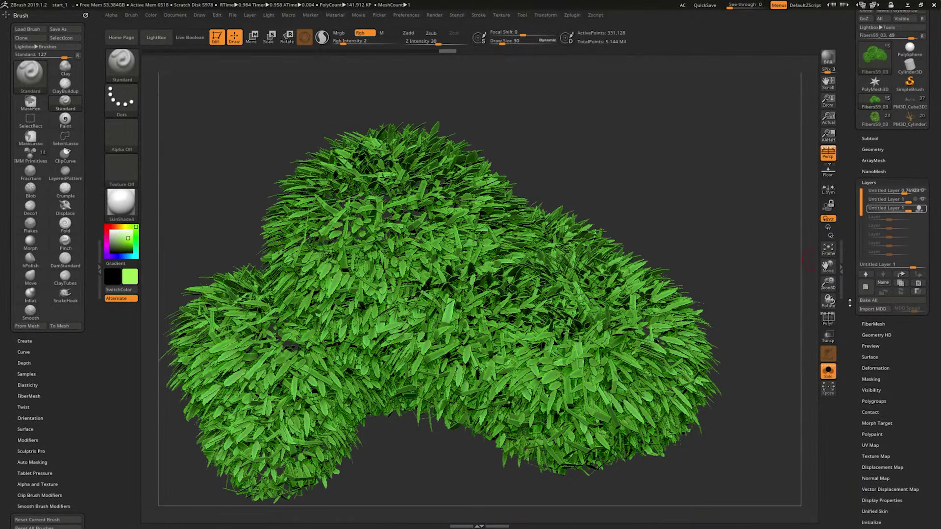
scroll(881, 273, down, 3)
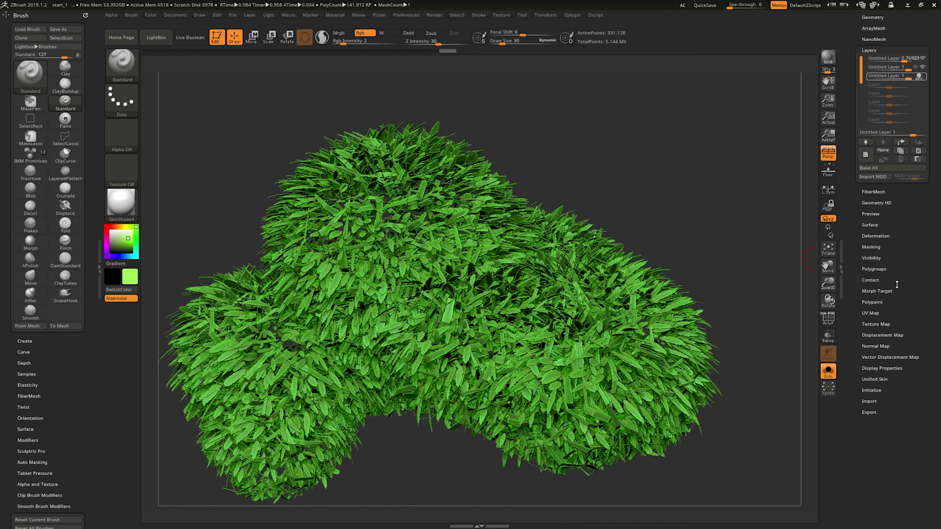
click(873, 235)
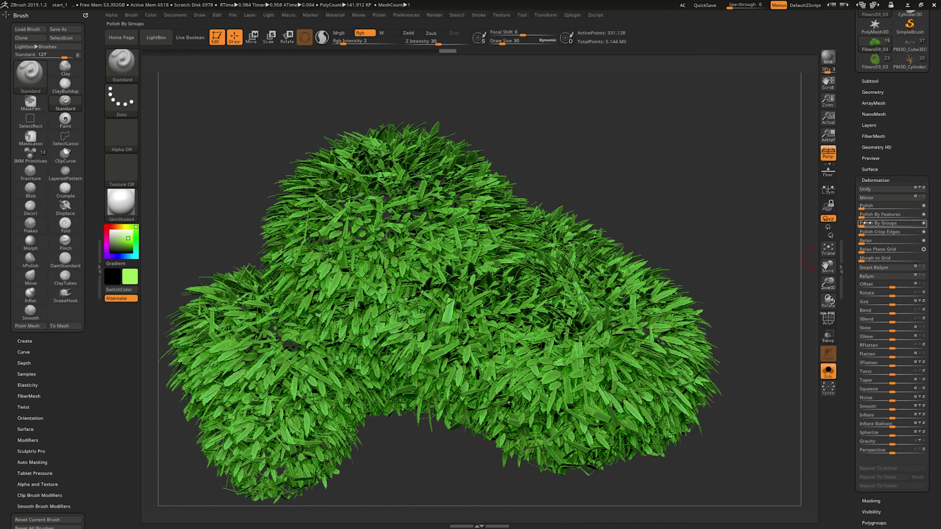
drag(872, 224, 871, 224)
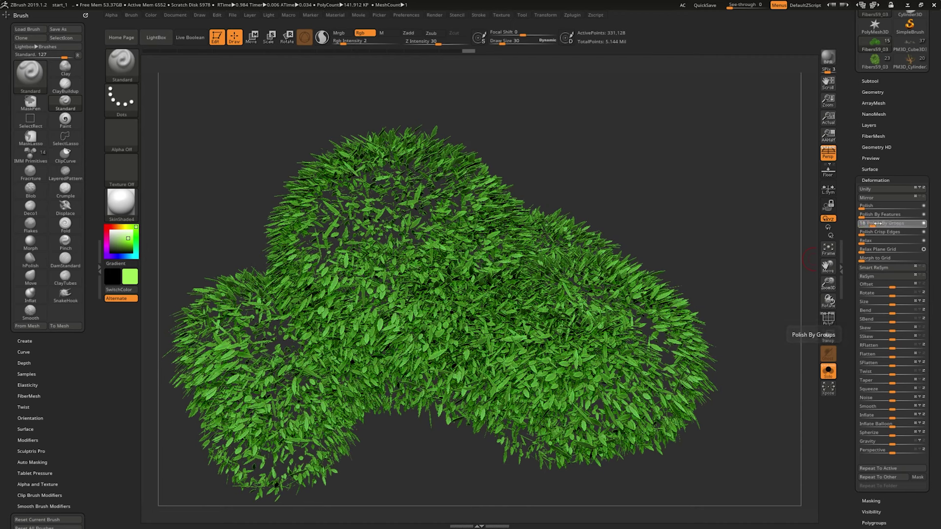
drag(878, 223, 861, 225)
- Try Polish Crisp Edges on the zoomed-in leaves, then undo it
mouse_move(774, 258)
alt+mouse_down()
mouse_move(778, 224)
mouse_move(780, 294)
mouse_move(851, 209)
mouse_move(878, 215)
alt+mouse_up()
alt+drag(765, 221, 810, 287)
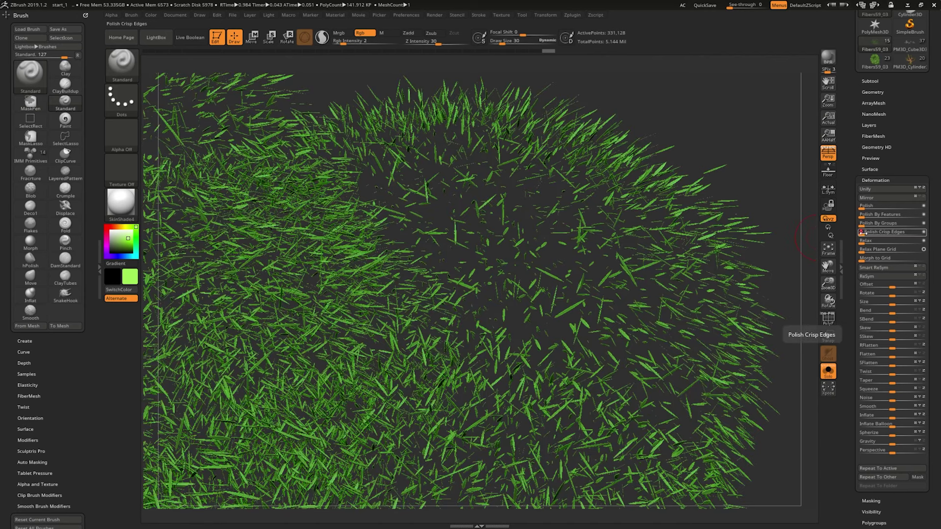
drag(871, 233, 868, 232)
key(ctrl+z)
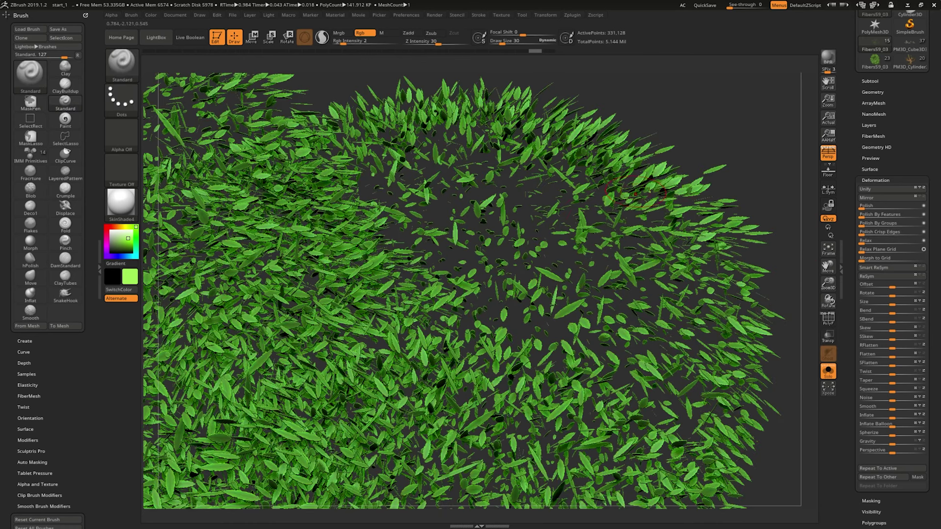
- Toggle the bush's layer visibility to compare looks, then collapse the layer list
click(903, 127)
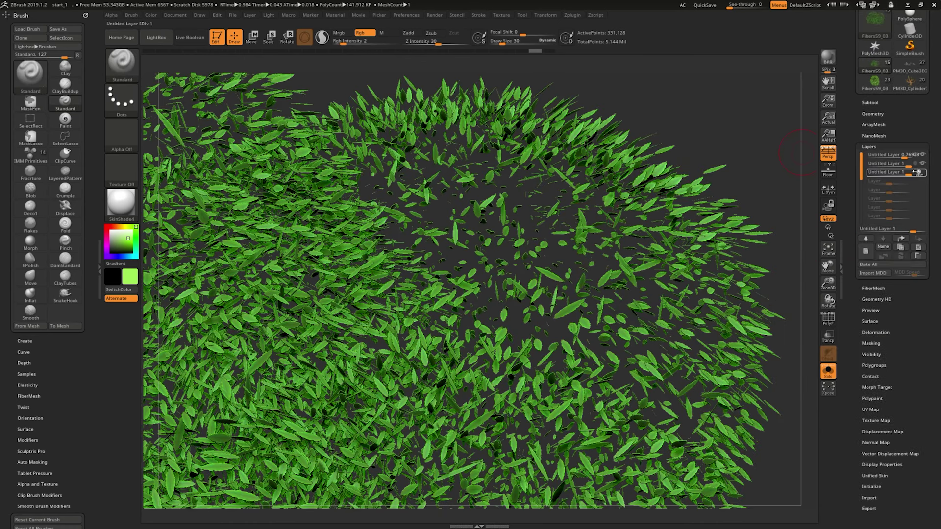
click(923, 173)
click(923, 173)
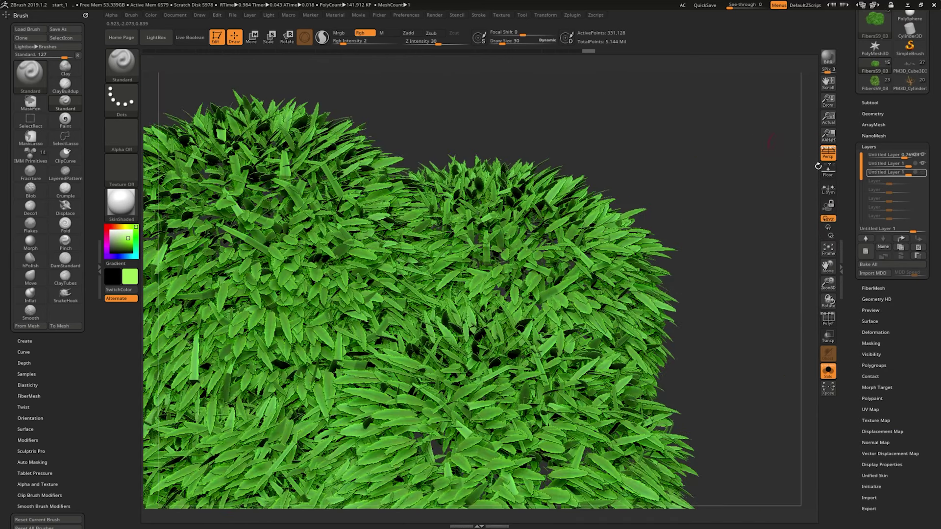
click(874, 235)
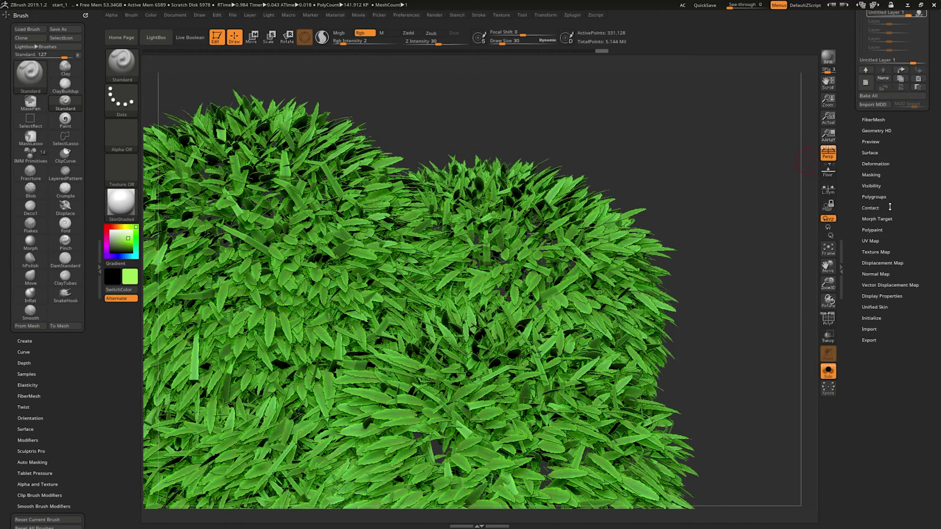
- Try Polish and undo it, then apply Polish Crisp Edges twice for thin grass blades
click(892, 69)
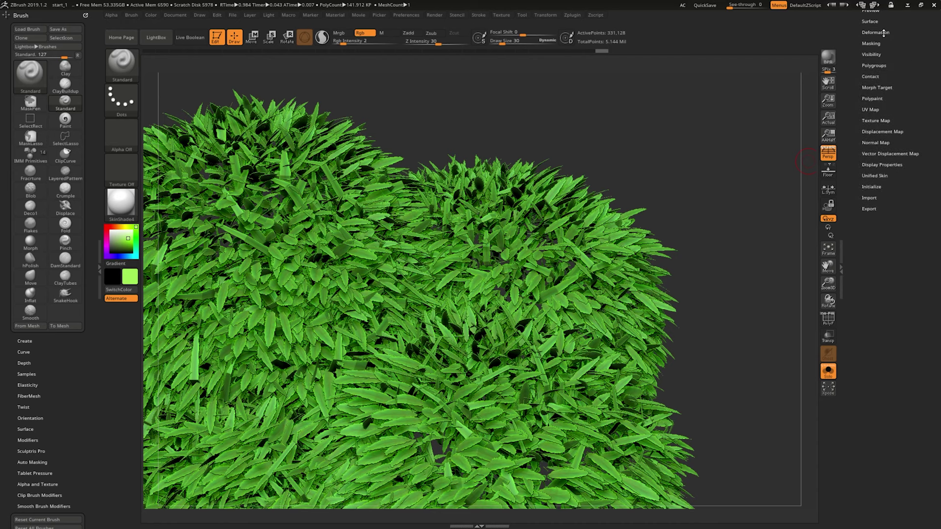
click(876, 33)
drag(844, 85, 844, 142)
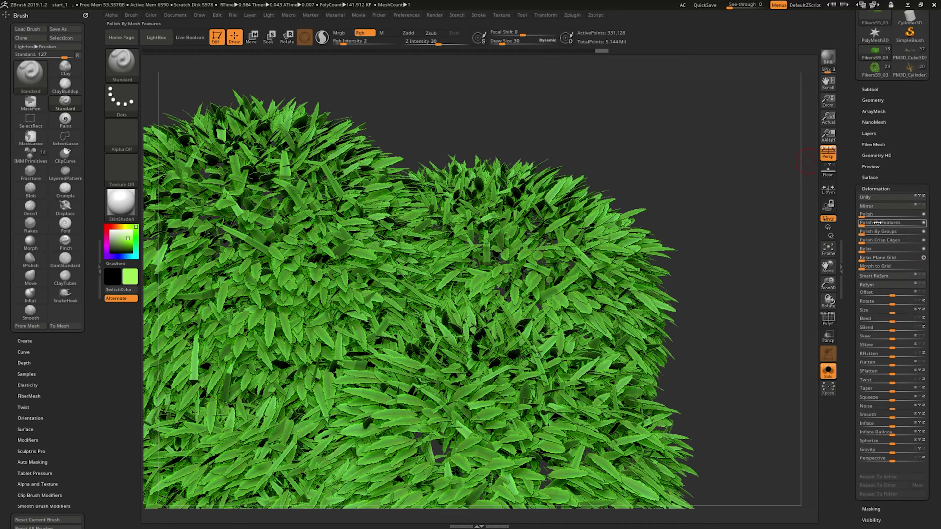
click(862, 214)
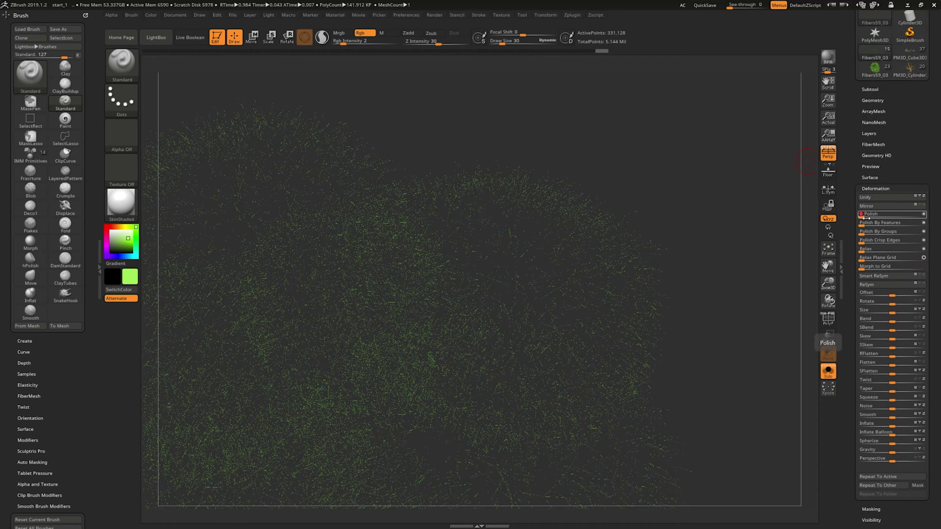
key(ctrl+z)
click(865, 241)
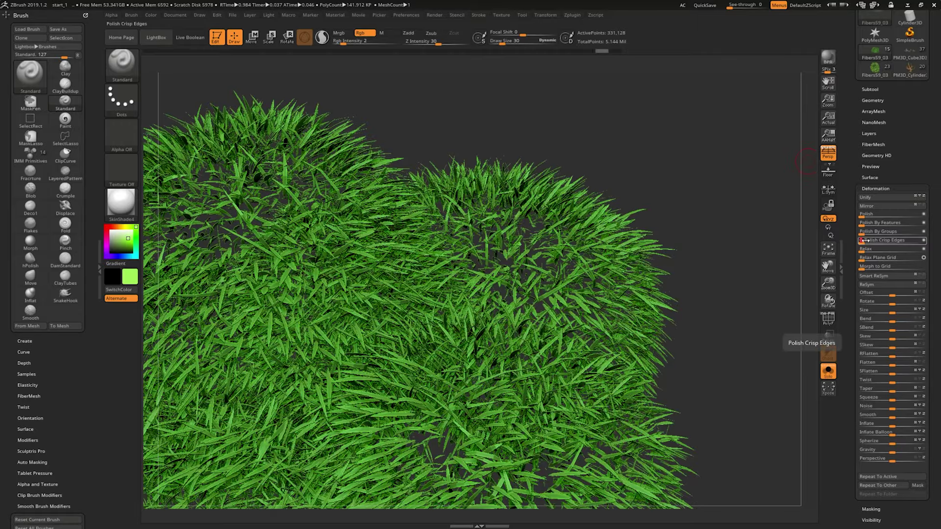
click(864, 241)
mouse_move(736, 230)
alt+mouse_down()
mouse_move(757, 193)
mouse_move(704, 182)
mouse_move(717, 176)
mouse_move(782, 219)
mouse_move(784, 183)
mouse_move(753, 207)
alt+mouse_up()
click(869, 134)
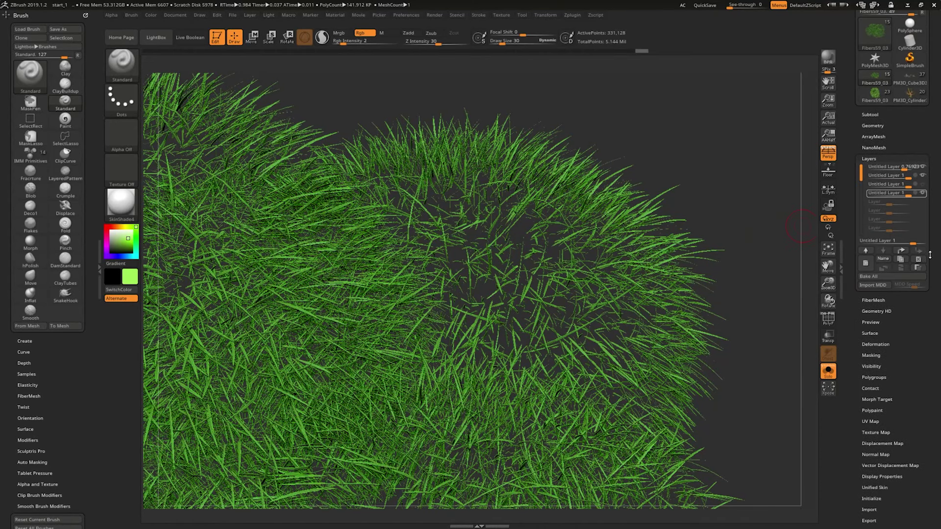
- Raise the fourth layer's strength to about 1.59844, comparing it with the third layer
click(919, 268)
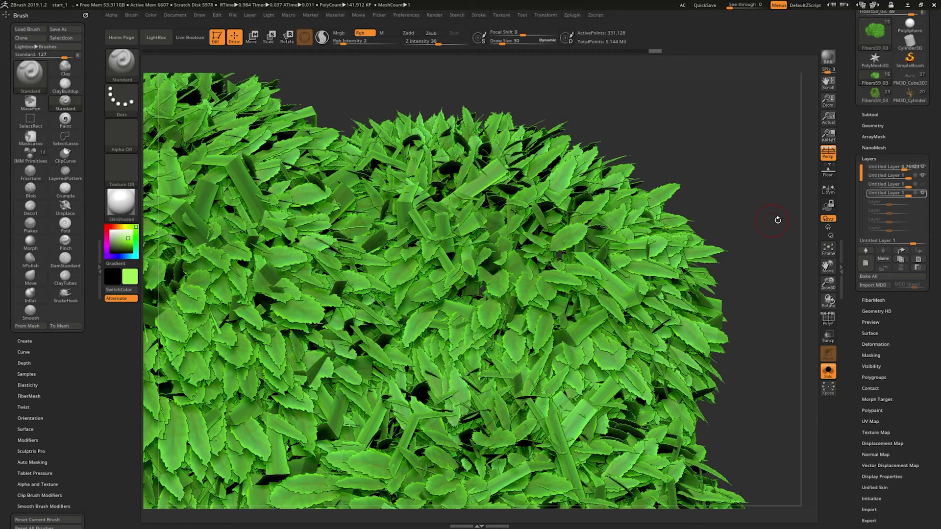
drag(913, 243, 915, 243)
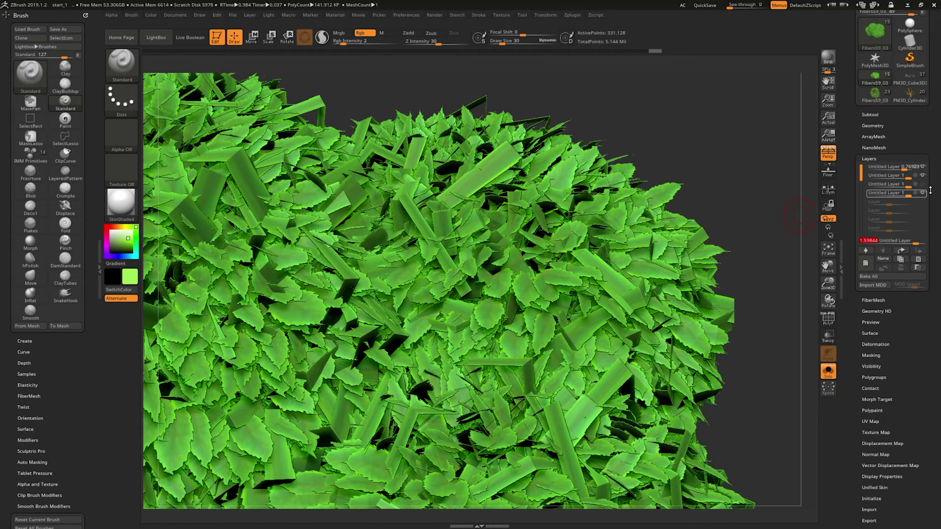
click(886, 184)
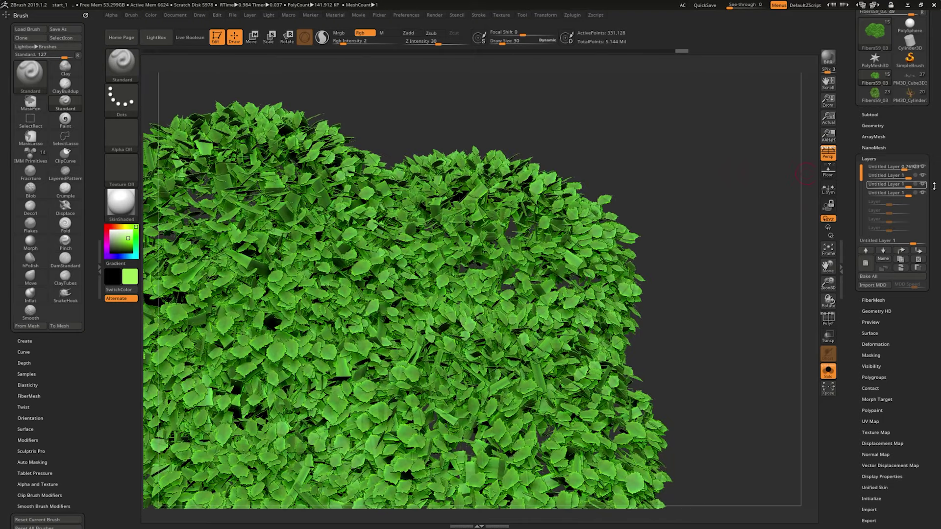
click(888, 193)
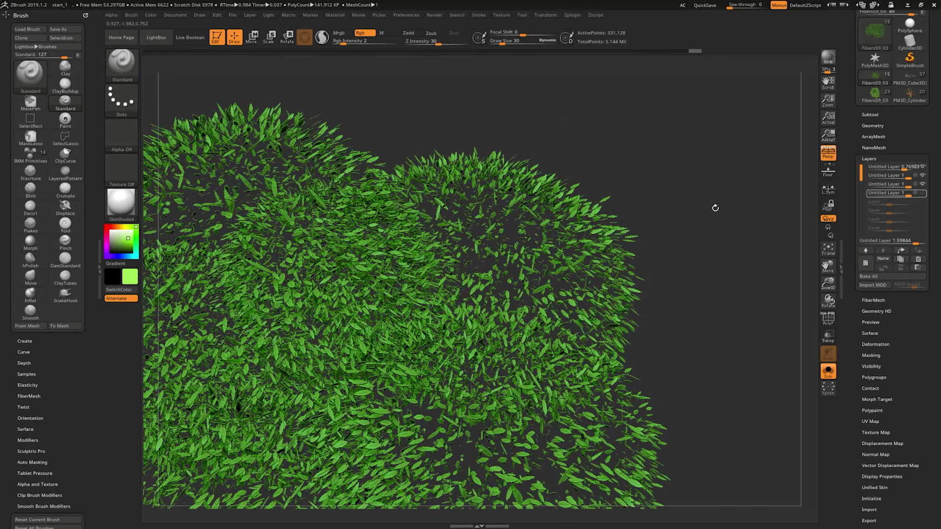
drag(926, 192, 902, 197)
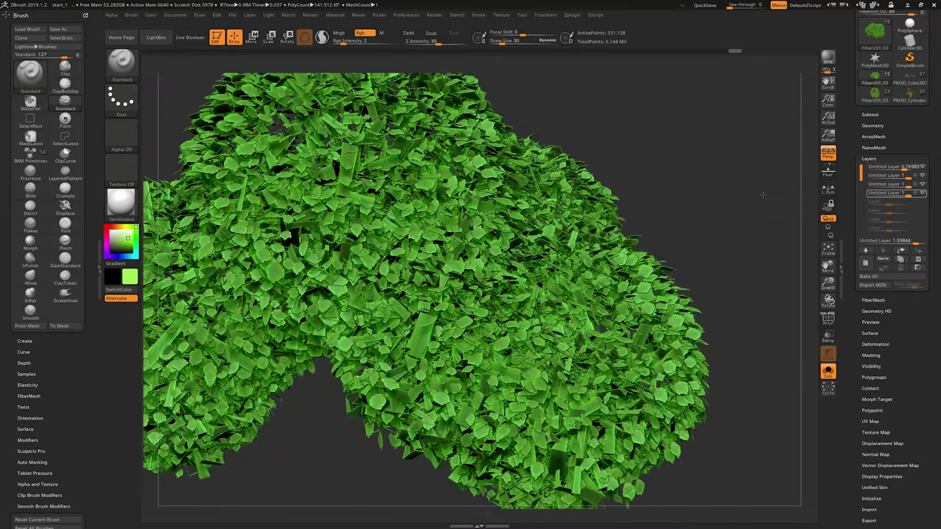
- Orbit and zoom around the bush to inspect its blocky leaves
drag(763, 195, 676, 190)
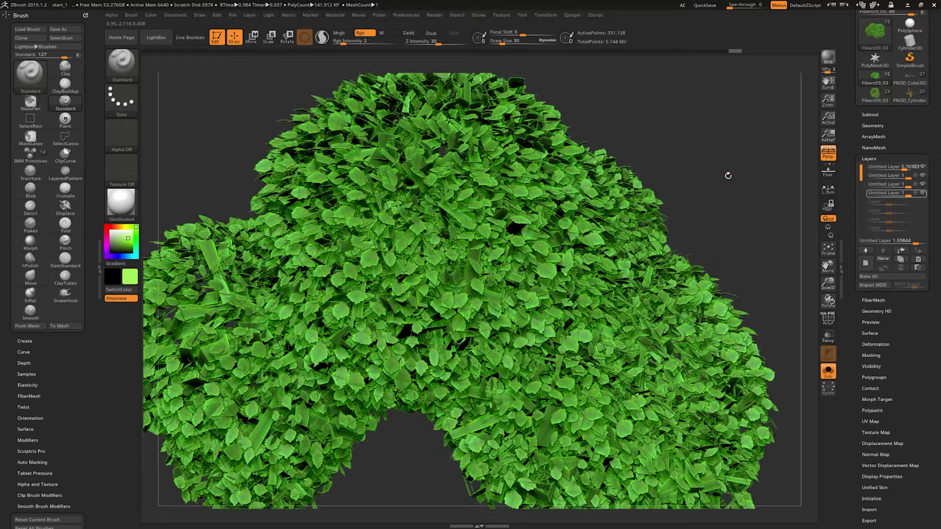
key(f)
mouse_move(725, 168)
mouse_down()
mouse_move(716, 146)
mouse_move(724, 208)
mouse_up()
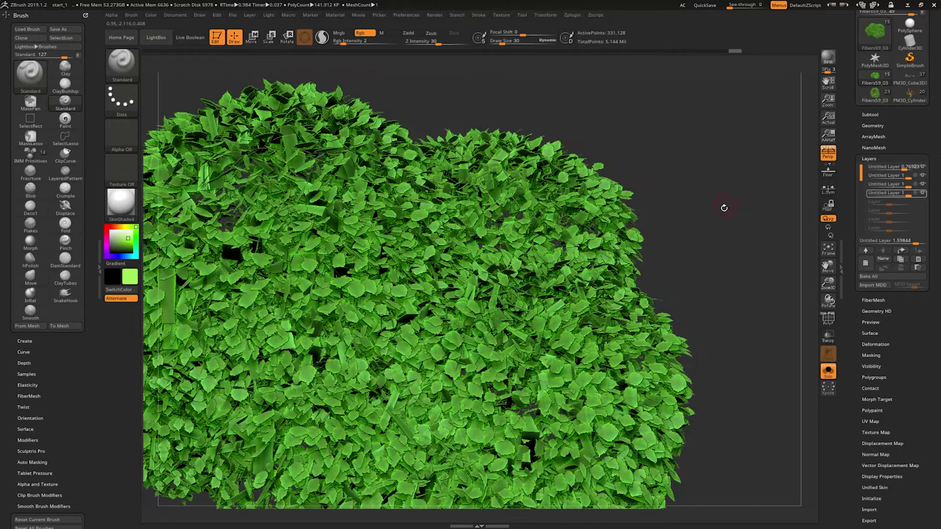
key(f)
mouse_move(712, 168)
mouse_down()
mouse_move(723, 191)
mouse_move(710, 203)
mouse_move(536, 166)
mouse_up()
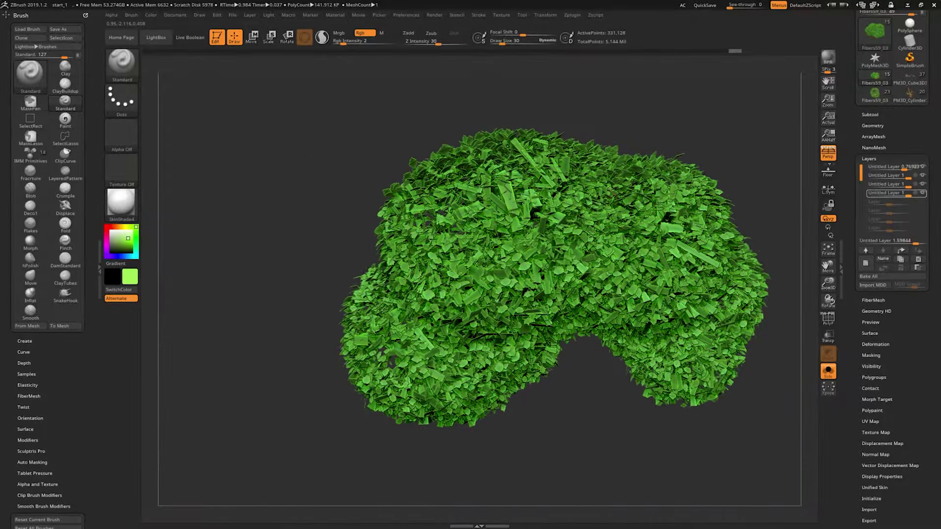
alt+drag(672, 147, 444, 196)
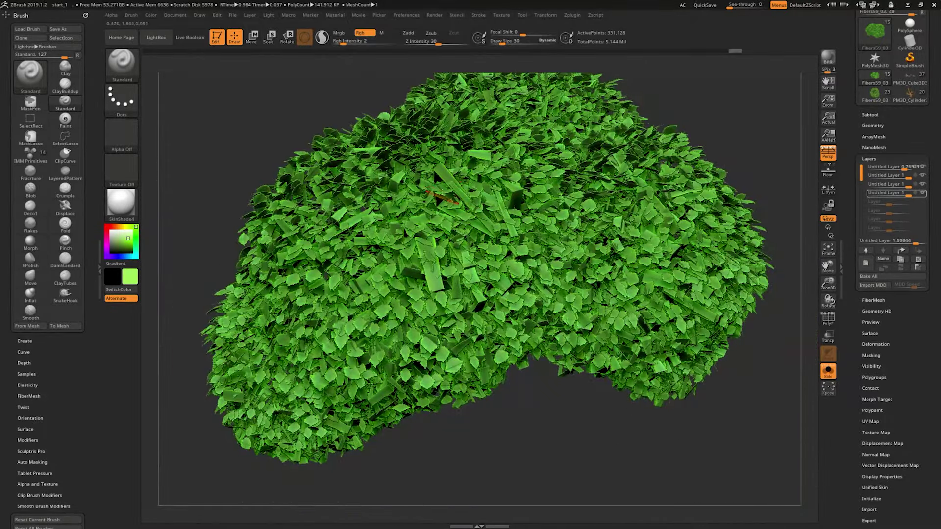
mouse_move(720, 137)
mouse_down()
mouse_move(752, 139)
mouse_move(662, 157)
mouse_move(681, 169)
mouse_move(787, 157)
mouse_up()
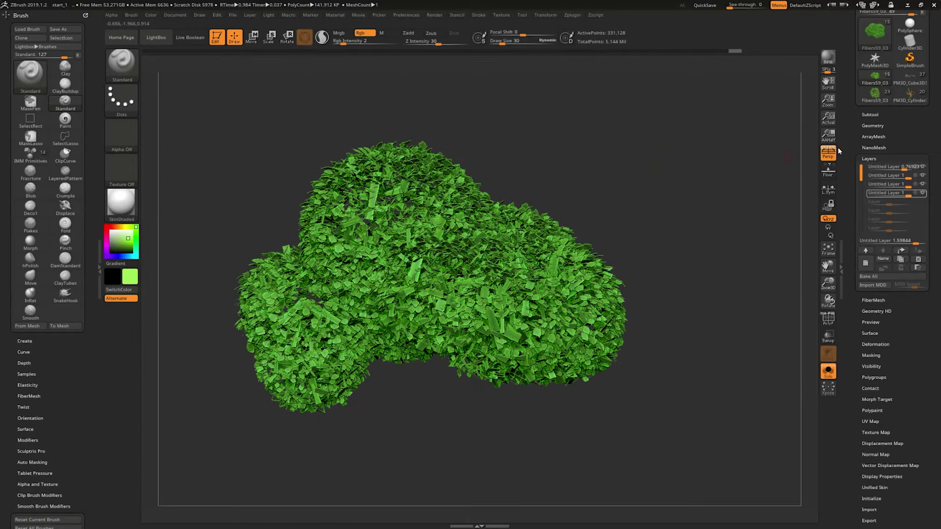
click(924, 167)
click(923, 184)
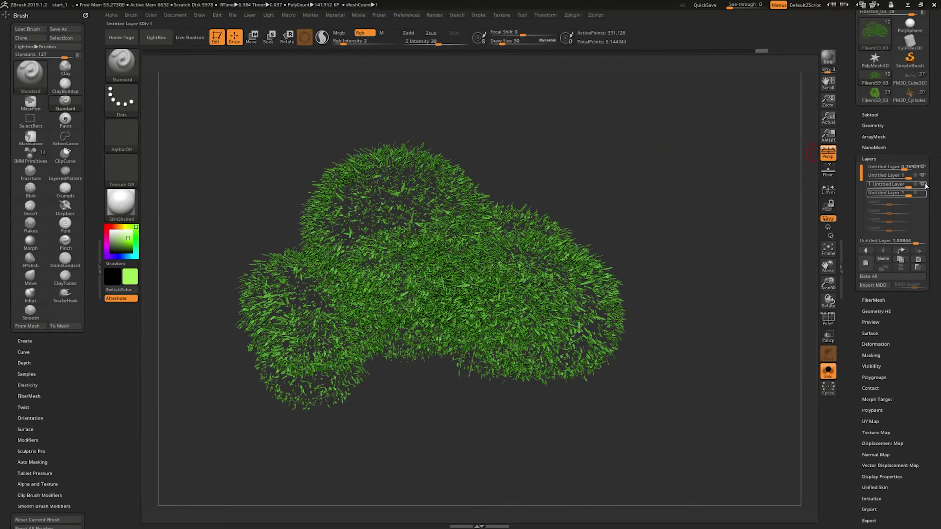
click(922, 167)
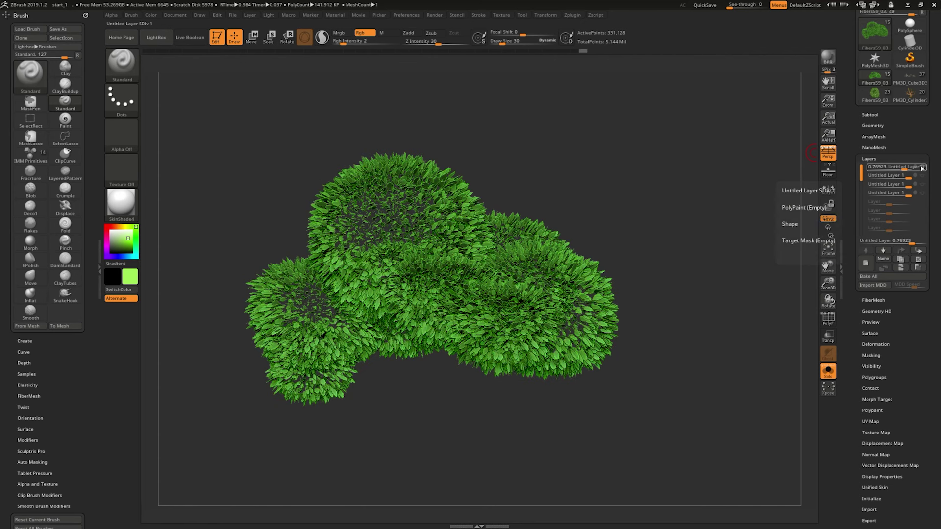
click(876, 344)
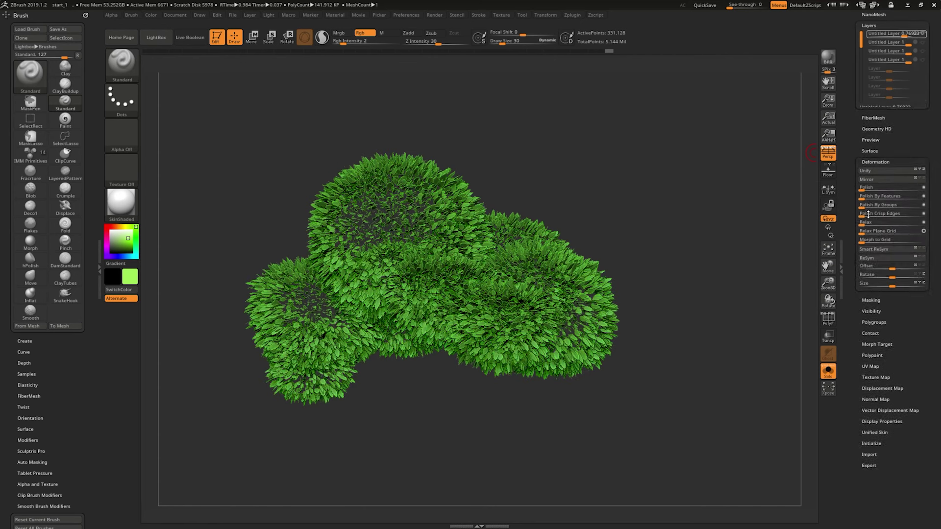
scroll(860, 177, up, 3)
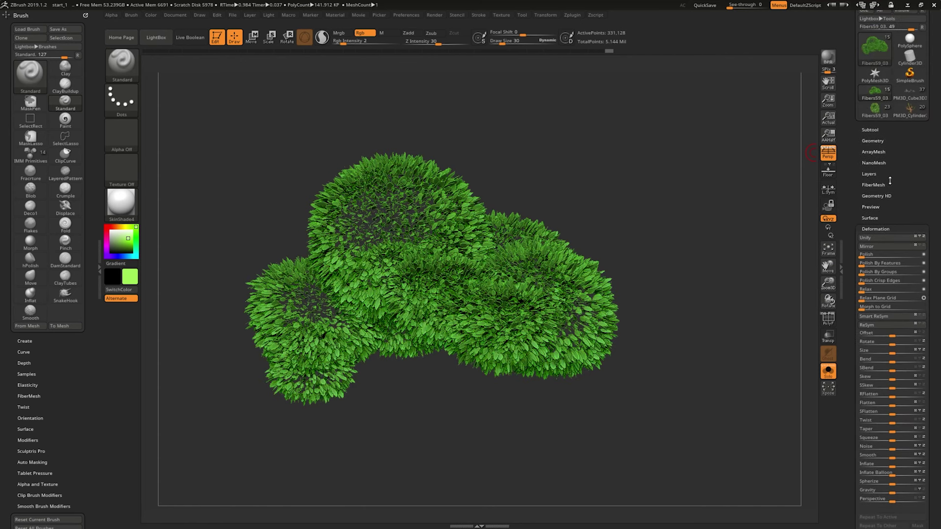
click(877, 175)
mouse_move(664, 177)
alt+mouse_down()
mouse_move(669, 158)
mouse_move(699, 169)
alt+mouse_up()
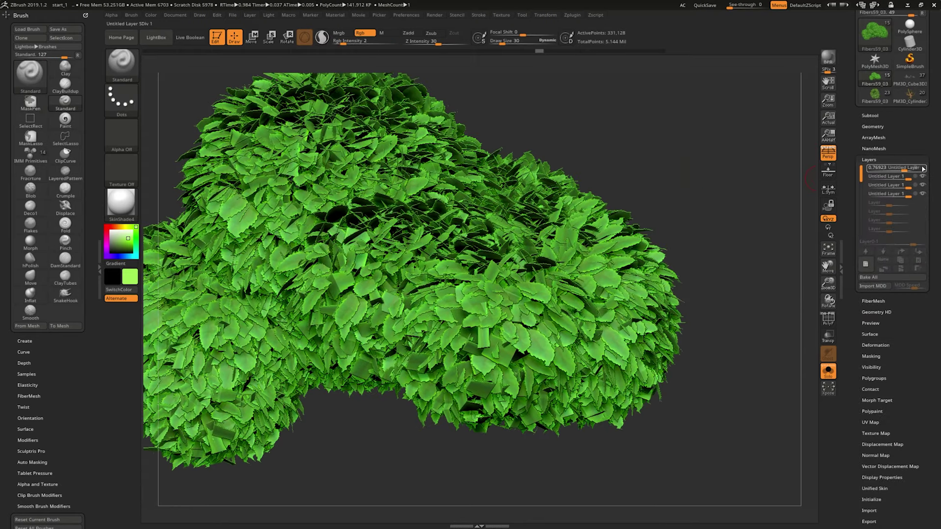
drag(724, 183, 725, 162)
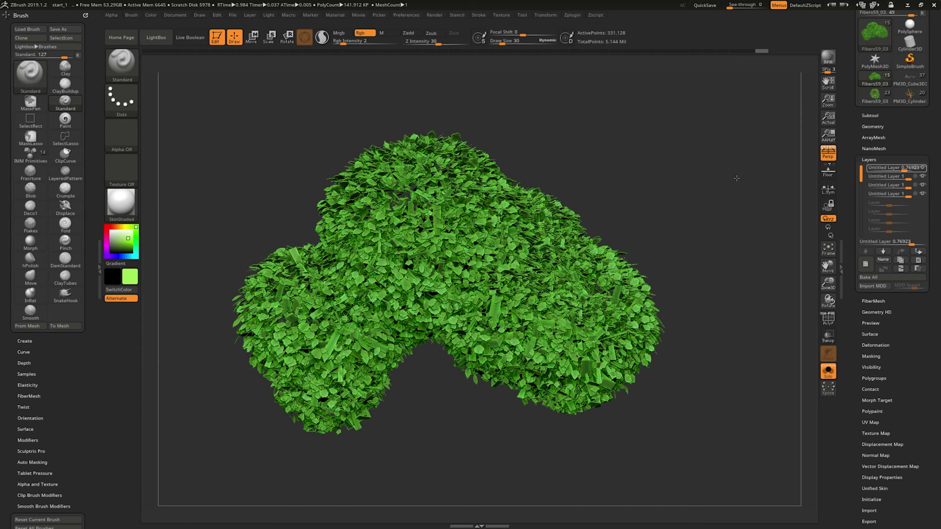
click(876, 345)
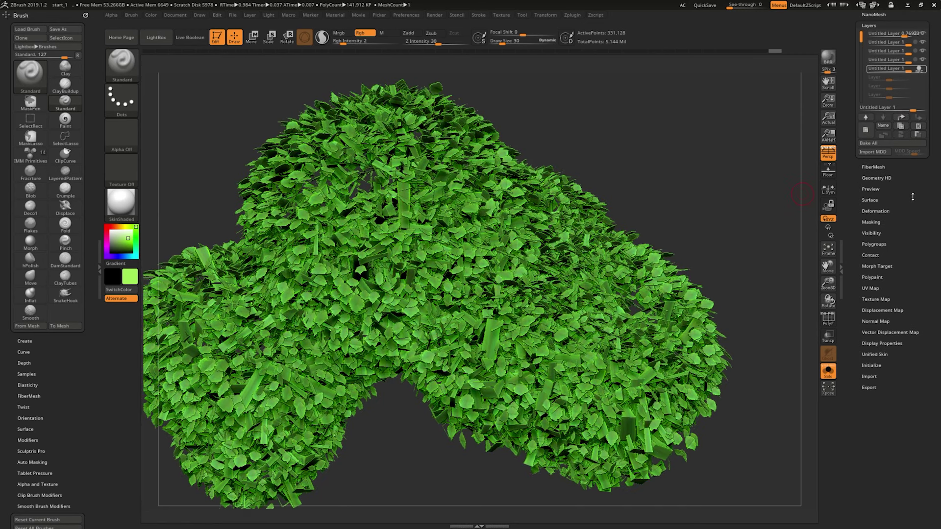
- Polish the Fibers59_03 leaves by groups twice, then turn Solo off to show the whole tree
drag(846, 338, 846, 207)
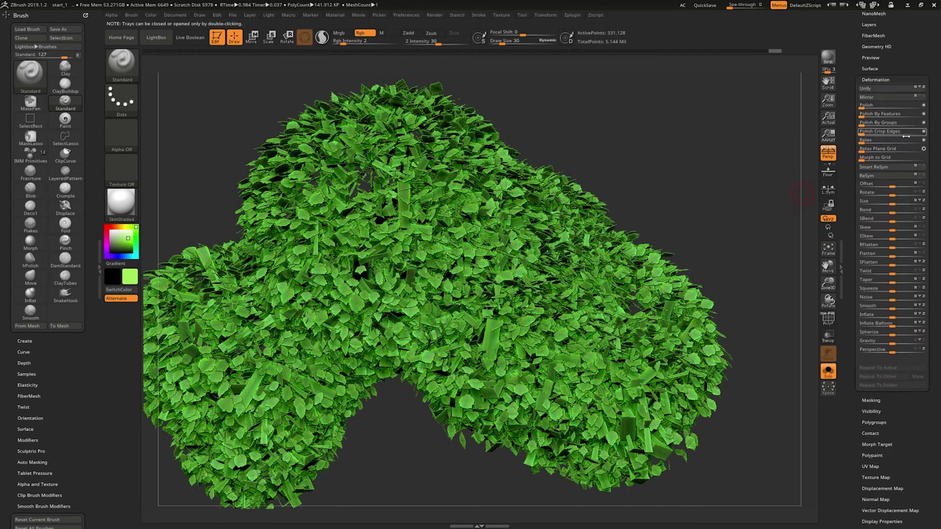
drag(872, 122, 871, 123)
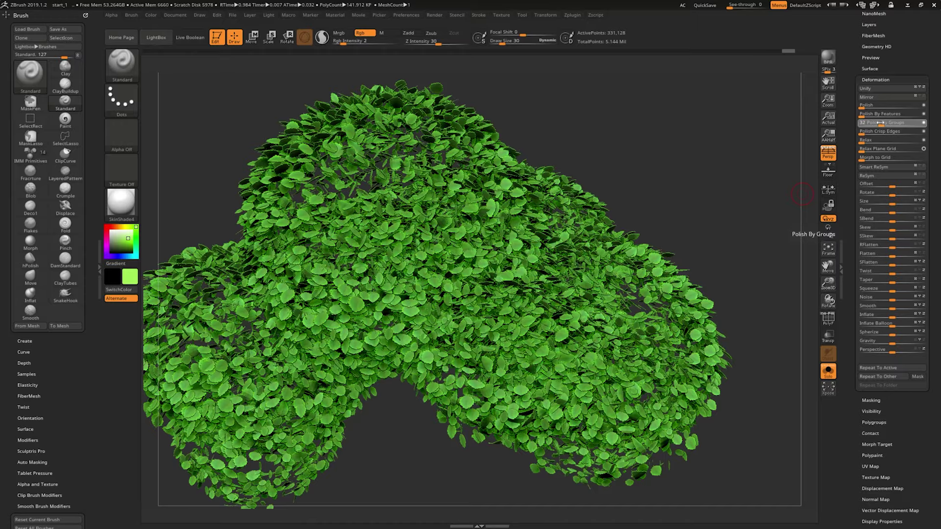
mouse_move(701, 196)
mouse_down()
mouse_move(730, 164)
mouse_move(750, 204)
mouse_move(719, 162)
mouse_move(745, 211)
mouse_move(780, 206)
mouse_move(739, 201)
mouse_move(748, 212)
mouse_move(708, 162)
mouse_move(750, 176)
mouse_move(722, 189)
mouse_move(722, 154)
mouse_move(767, 156)
mouse_up()
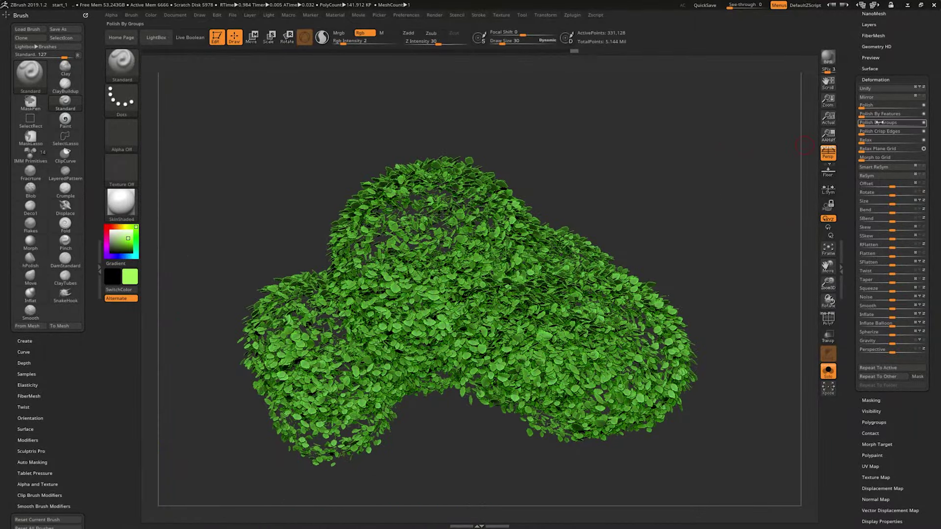
drag(874, 122, 875, 123)
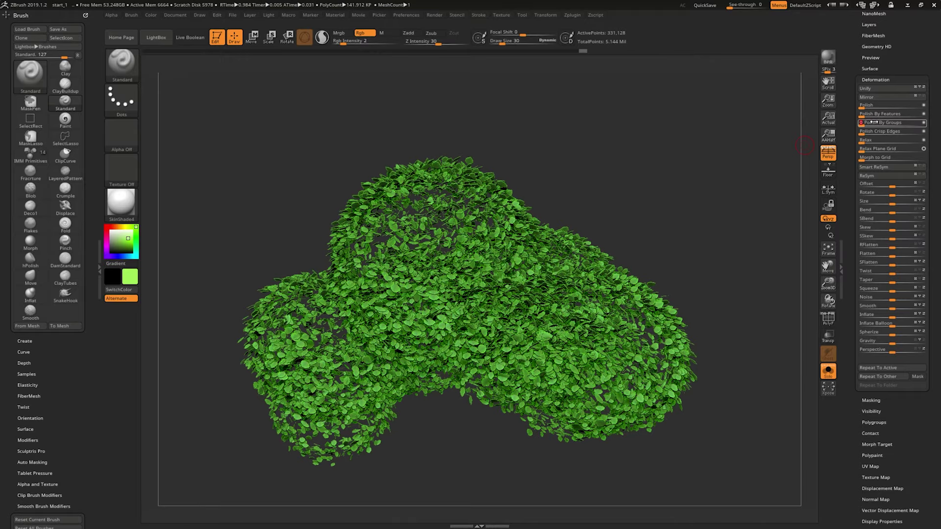
mouse_move(726, 154)
mouse_down()
mouse_move(774, 212)
mouse_move(708, 183)
mouse_move(765, 213)
mouse_move(710, 187)
mouse_move(736, 196)
mouse_move(721, 193)
mouse_move(716, 206)
mouse_move(712, 195)
mouse_move(725, 191)
mouse_move(733, 203)
mouse_move(721, 201)
mouse_up()
click(823, 368)
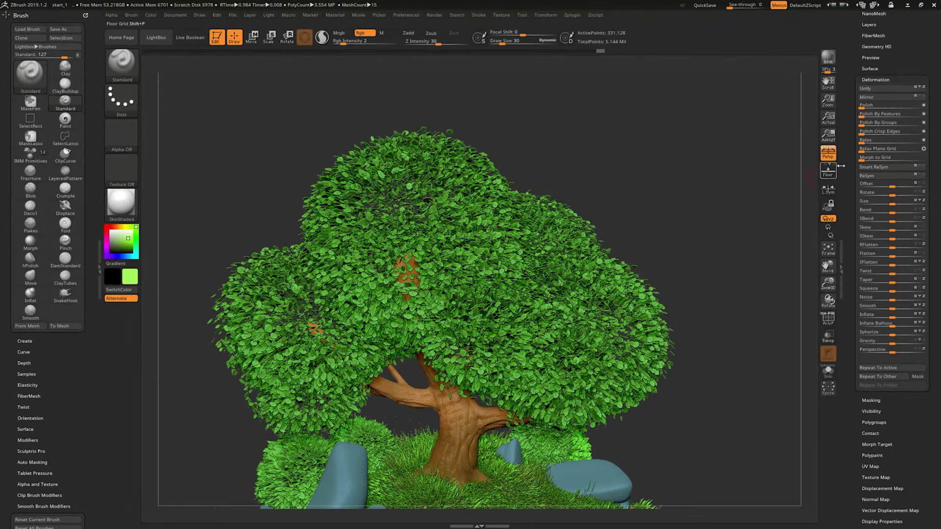
- Select Fibers59_02 in the subtool list and duplicate it into Fibers59_04
scroll(892, 196, up, 5)
click(869, 203)
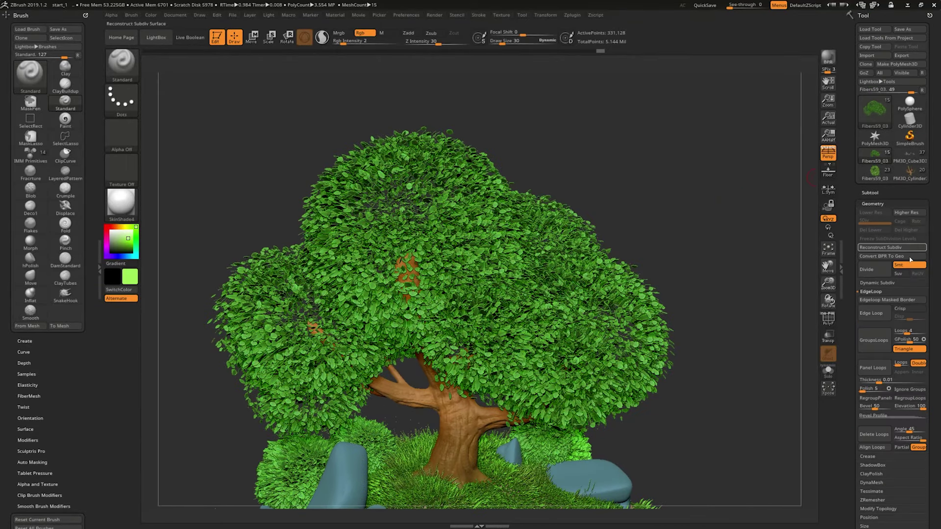
click(870, 193)
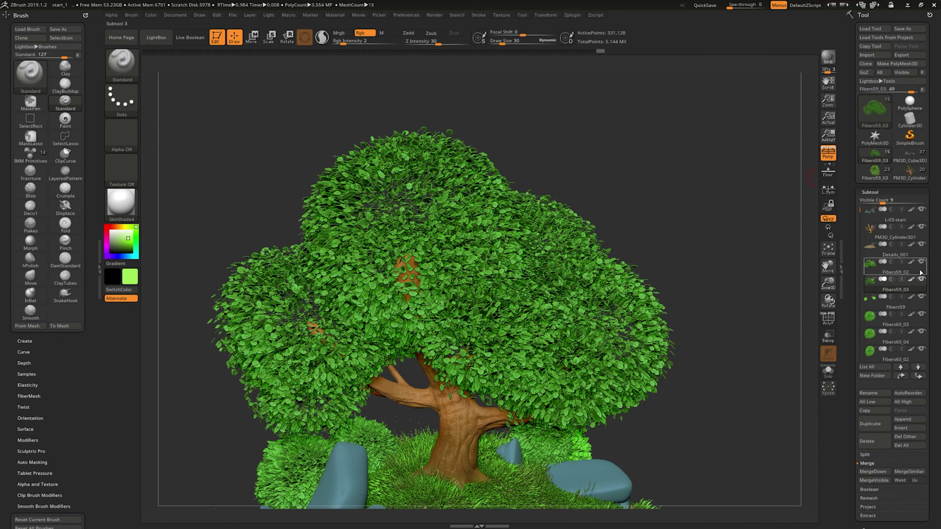
click(892, 263)
drag(859, 354, 859, 289)
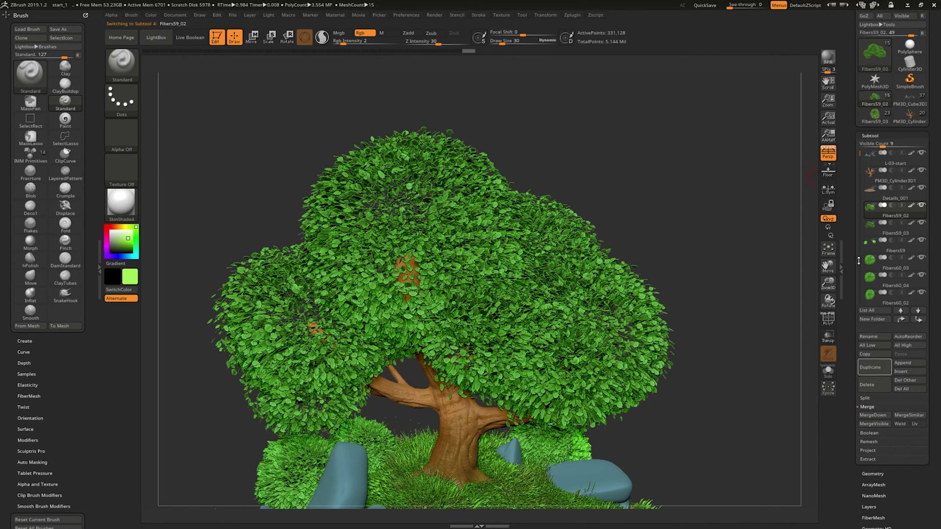
click(874, 360)
- Expand the new Fibers59_04 Layers sub-palette and orbit to a higher angle
scroll(863, 245, down, 5)
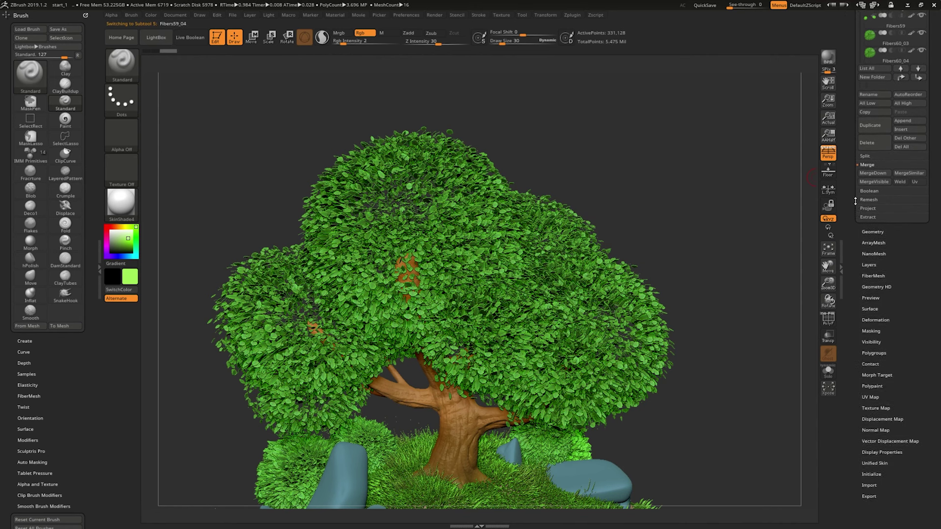
scroll(870, 185, down, 4)
click(870, 145)
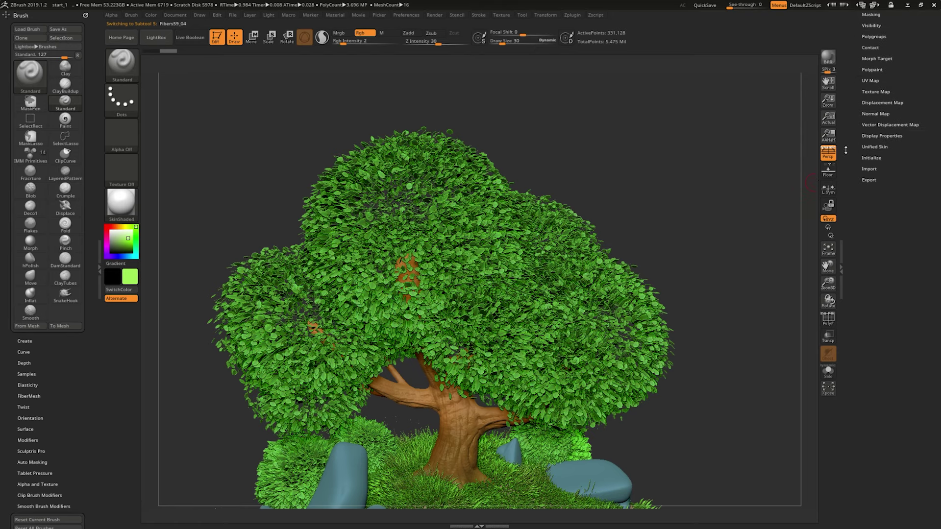
mouse_move(714, 204)
mouse_down()
mouse_move(791, 275)
mouse_move(735, 235)
mouse_up()
- Solo the duplicated foliage, compare its layer on and off, then delete that untitled layer
click(829, 371)
scroll(736, 235, up, 3)
scroll(715, 225, up, 3)
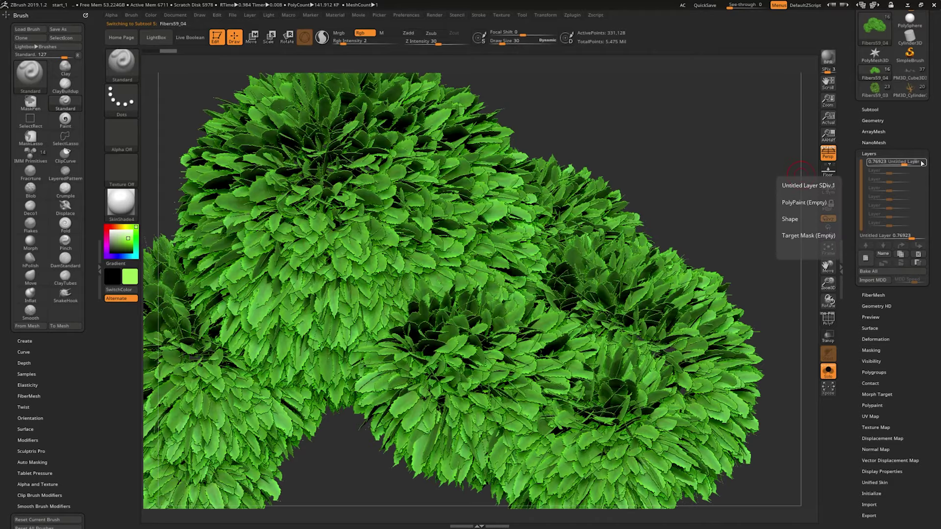
click(922, 164)
click(922, 164)
scroll(742, 190, down, 3)
mouse_move(742, 189)
mouse_down()
mouse_move(750, 206)
mouse_move(724, 208)
mouse_move(778, 208)
mouse_up()
click(919, 255)
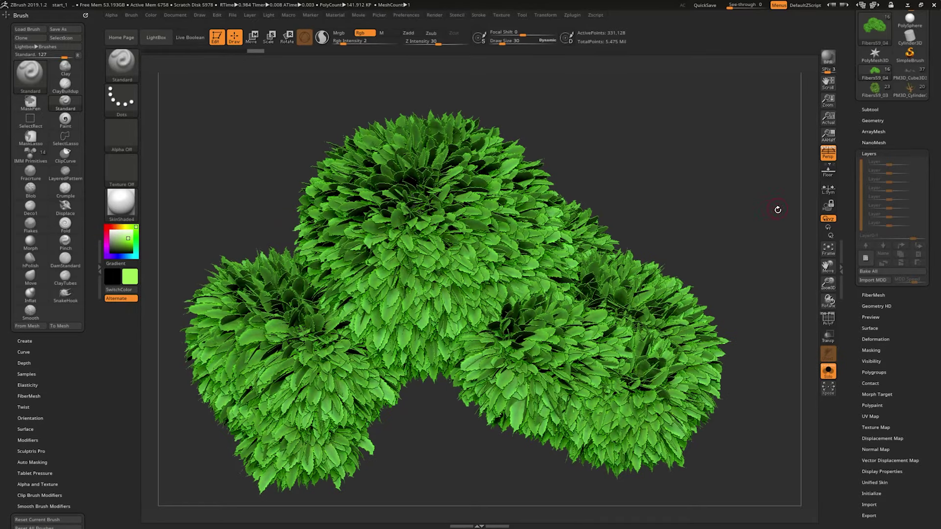
- Apply strong Polish By Groups and Inflate in Deformation for puffier, fuller leaves
scroll(861, 309, down, 1)
scroll(863, 255, down, 2)
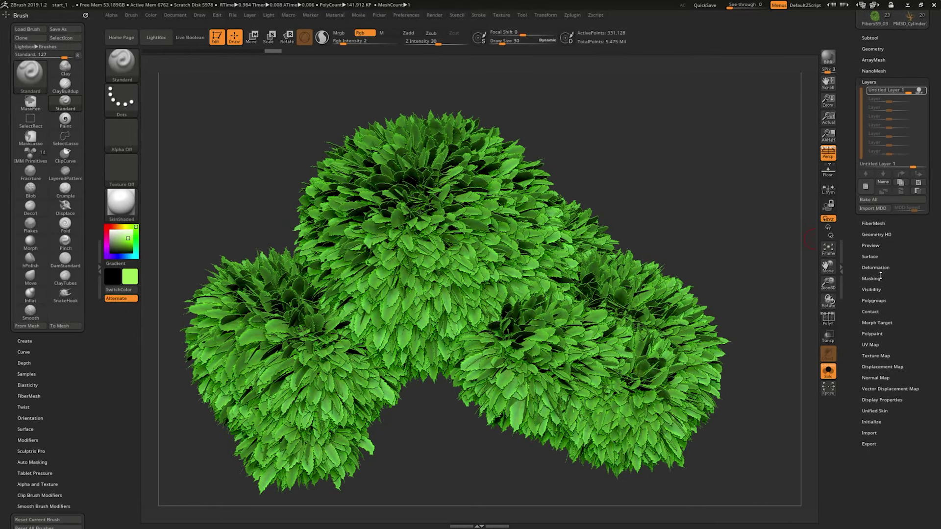
click(878, 274)
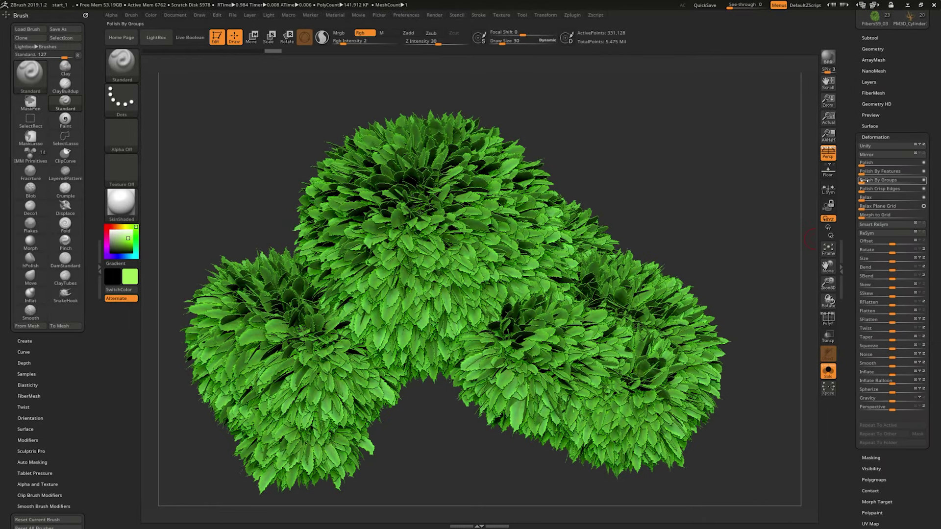
click(873, 181)
click(873, 181)
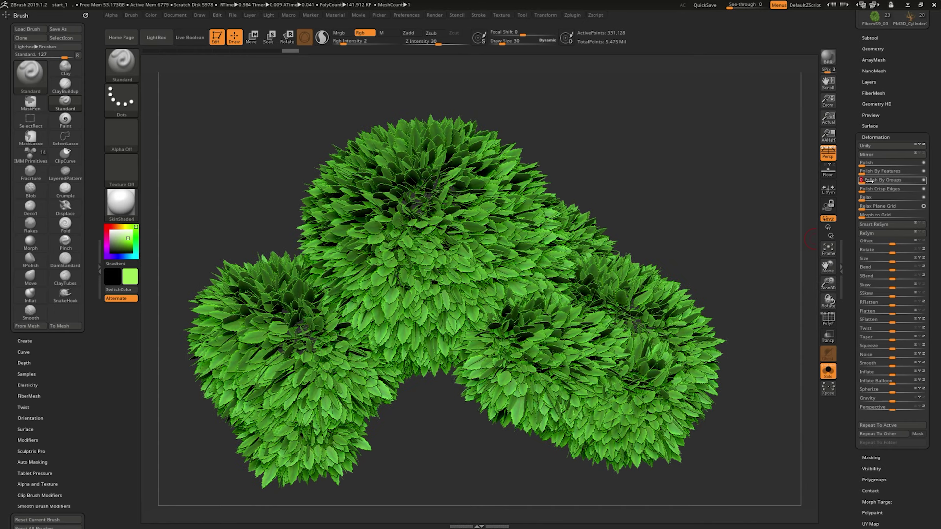
click(881, 181)
drag(868, 182, 893, 181)
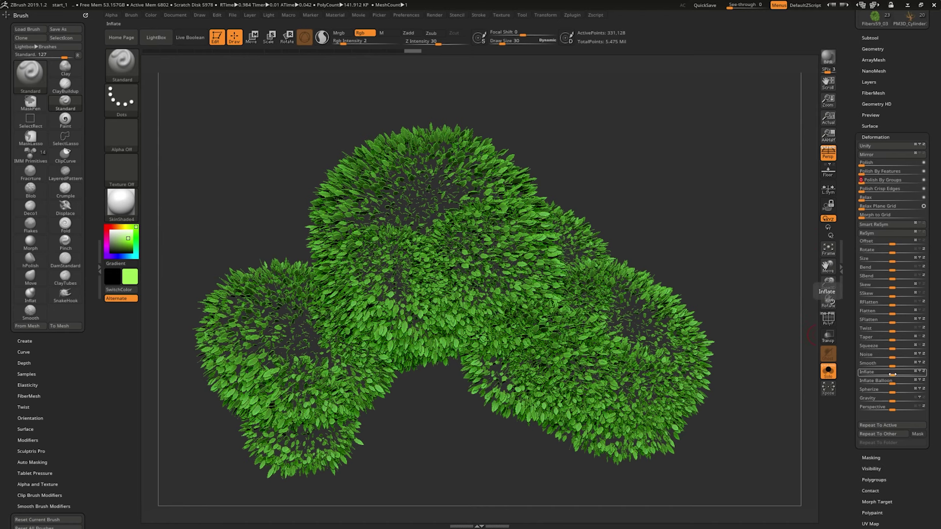
drag(893, 374, 864, 369)
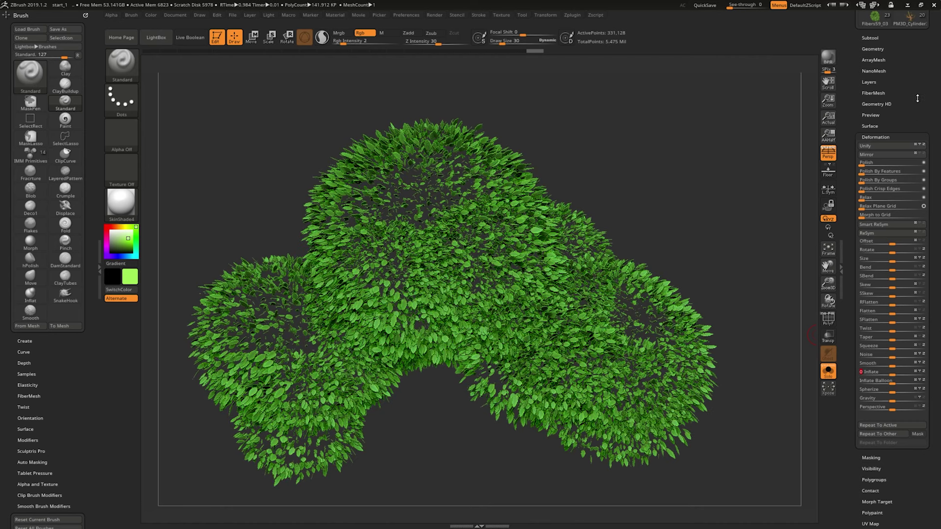
- Lower the foliage's layer strength slider
scroll(866, 245, up, 3)
click(867, 160)
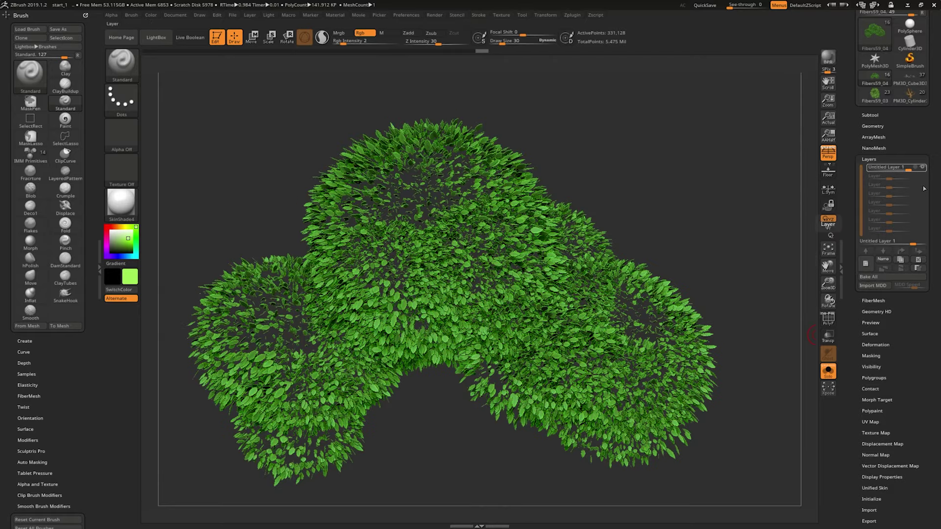
mouse_move(923, 168)
mouse_down()
mouse_move(902, 169)
mouse_move(923, 168)
mouse_up()
- Turn Solo off, set the foliage layer to 0.6923, and add a new layer
click(829, 374)
mouse_move(711, 184)
mouse_down()
mouse_move(696, 194)
mouse_move(714, 176)
mouse_move(714, 189)
mouse_move(730, 196)
mouse_up()
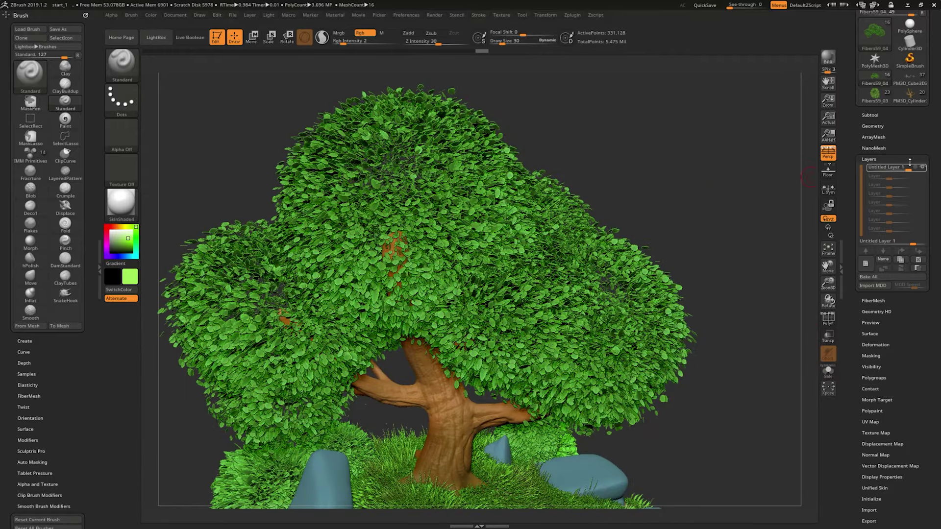
click(922, 169)
drag(922, 169, 903, 169)
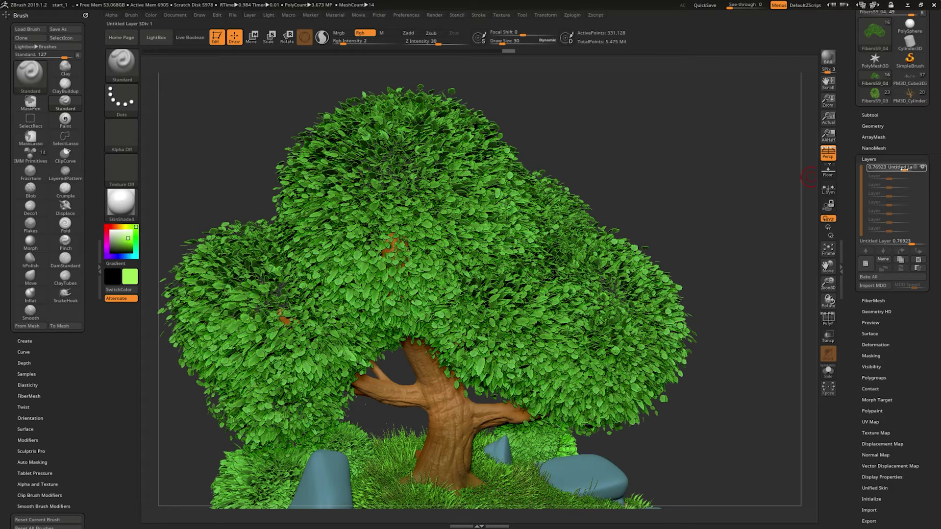
mouse_move(755, 187)
mouse_down()
mouse_move(740, 153)
mouse_move(723, 195)
mouse_move(739, 227)
mouse_move(671, 215)
mouse_move(735, 206)
mouse_move(716, 214)
mouse_move(740, 231)
mouse_up()
click(870, 269)
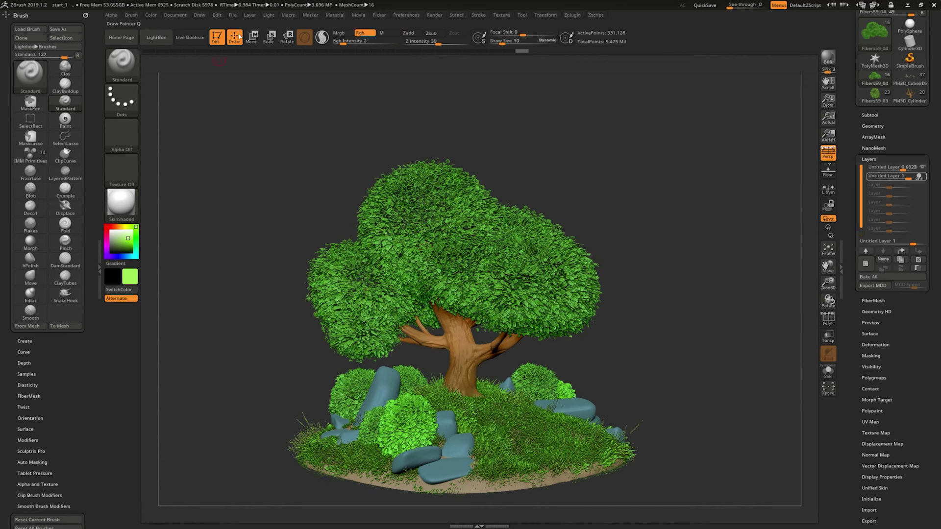
- Choose the Move brush with Auto Mask FiberMesh enabled
click(30, 277)
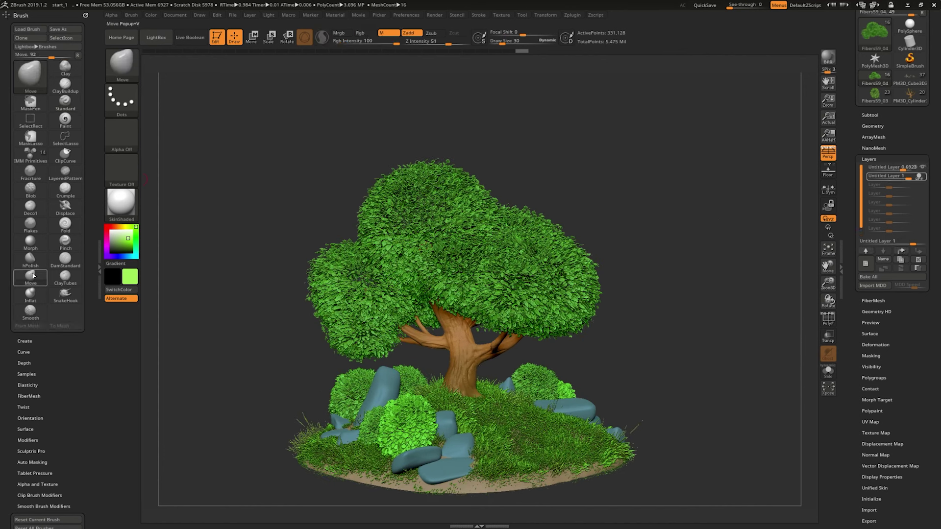
drag(101, 380, 96, 292)
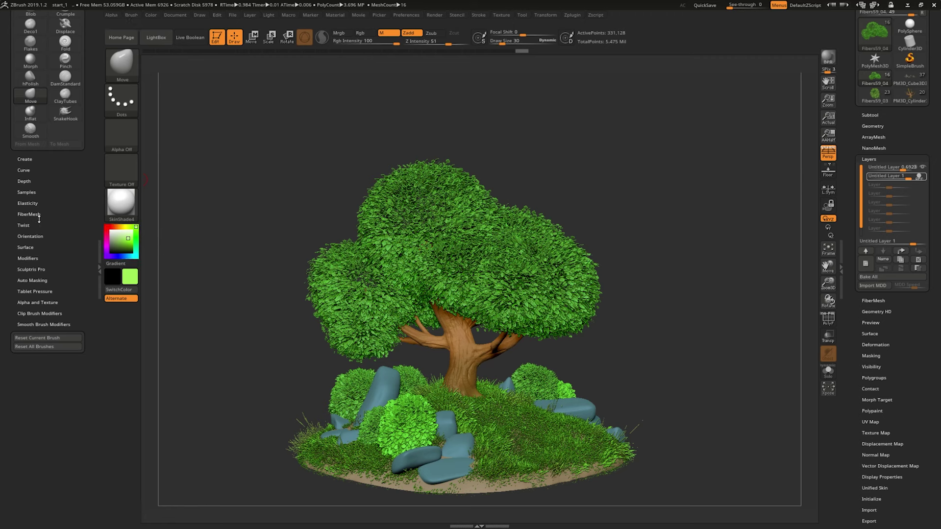
click(45, 278)
click(42, 299)
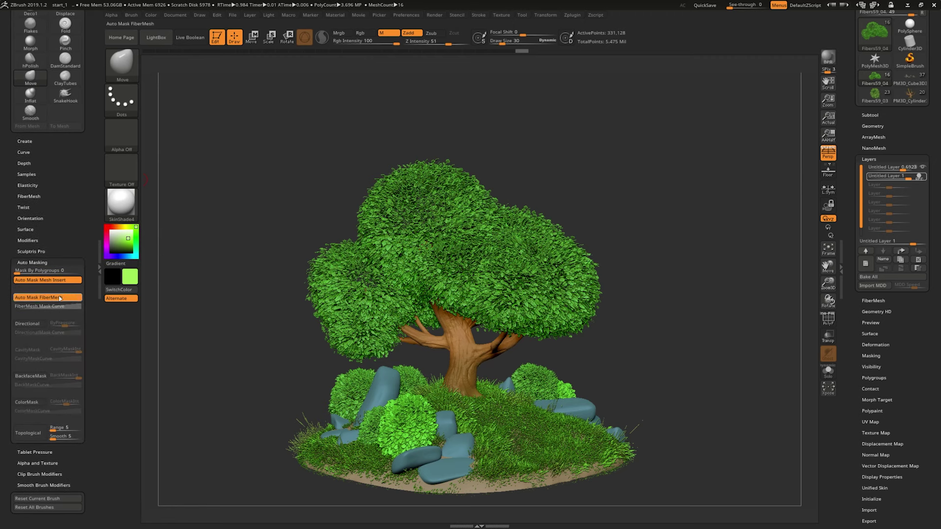
- Turn off FiberMesh auto-masking and resize the Move brush, settling at 514
click(42, 297)
key(space)
drag(416, 238, 467, 237)
right_drag(426, 245, 422, 228)
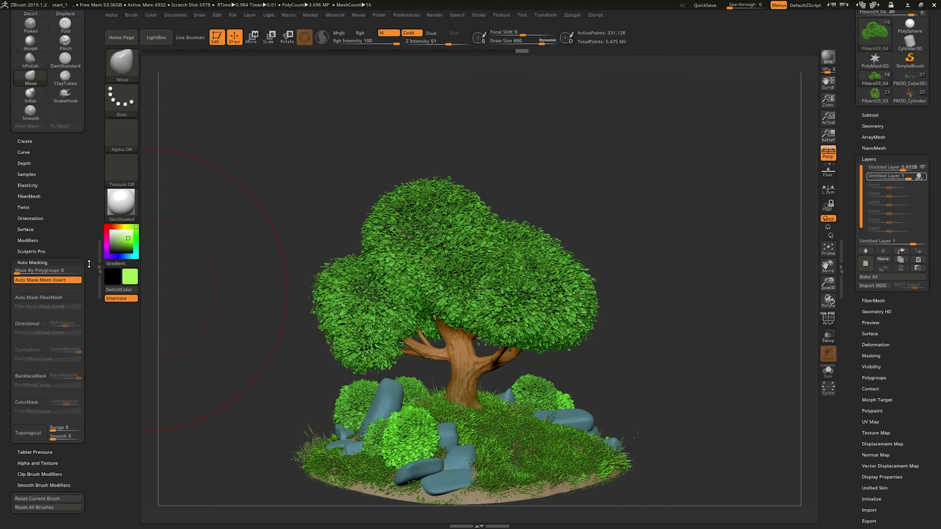
key(space)
drag(422, 228, 431, 228)
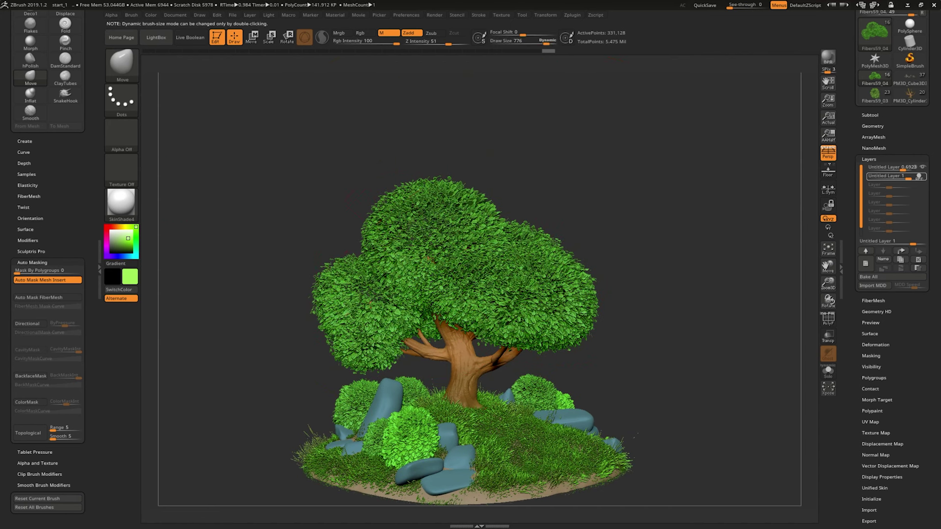
mouse_move(584, 202)
right_down()
mouse_move(609, 202)
mouse_move(522, 212)
mouse_move(597, 210)
mouse_move(628, 183)
right_up()
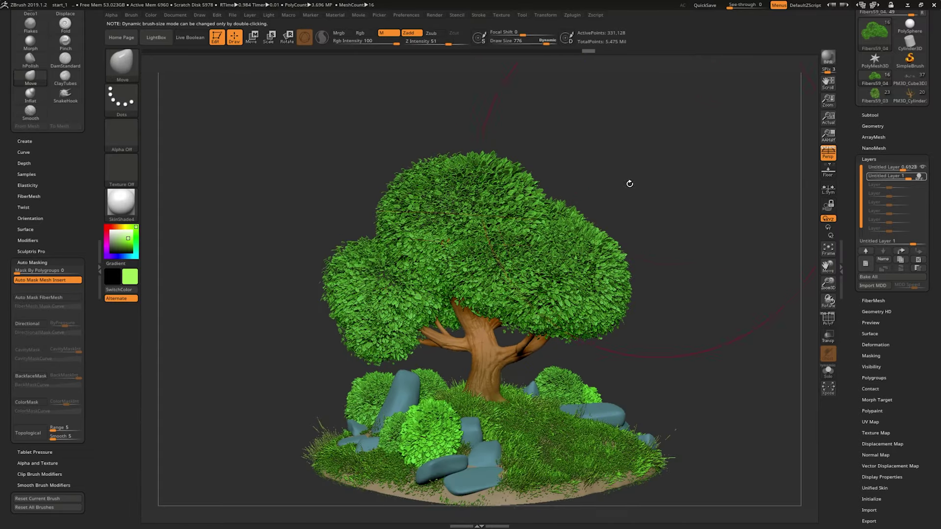
key(space)
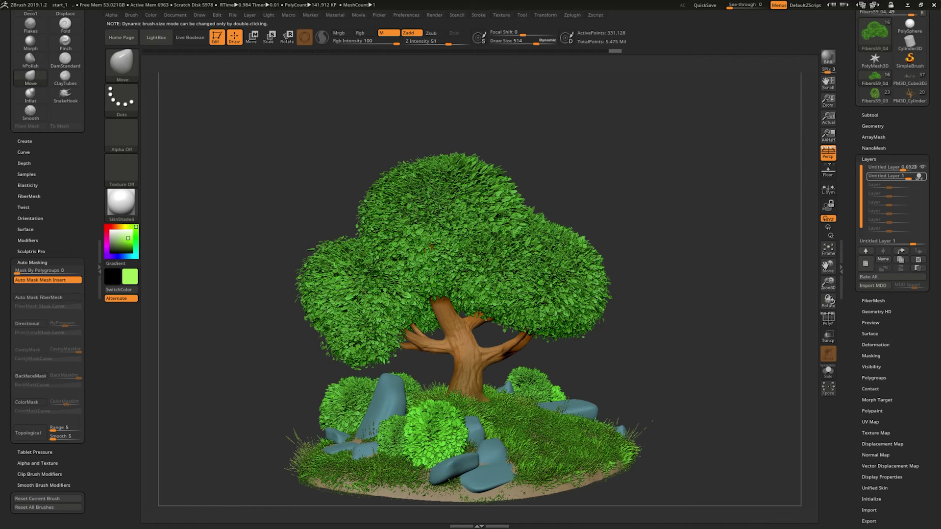
right_drag(294, 314, 335, 325)
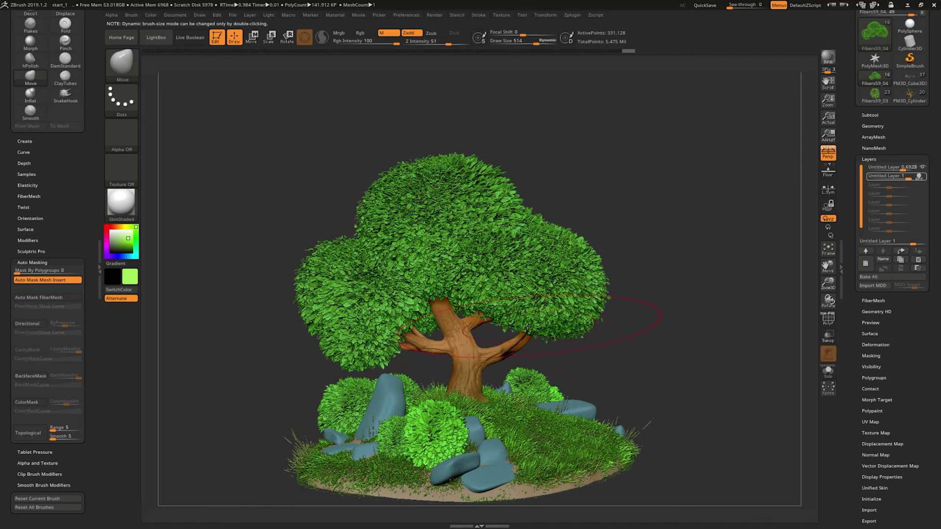
- Frame the tree, select the Fibers59_03 canopy subtool, and add a new layer
mouse_move(652, 329)
right_down()
mouse_move(666, 319)
mouse_move(628, 333)
mouse_move(696, 343)
mouse_move(736, 372)
mouse_move(771, 359)
mouse_move(699, 359)
mouse_move(441, 201)
right_up()
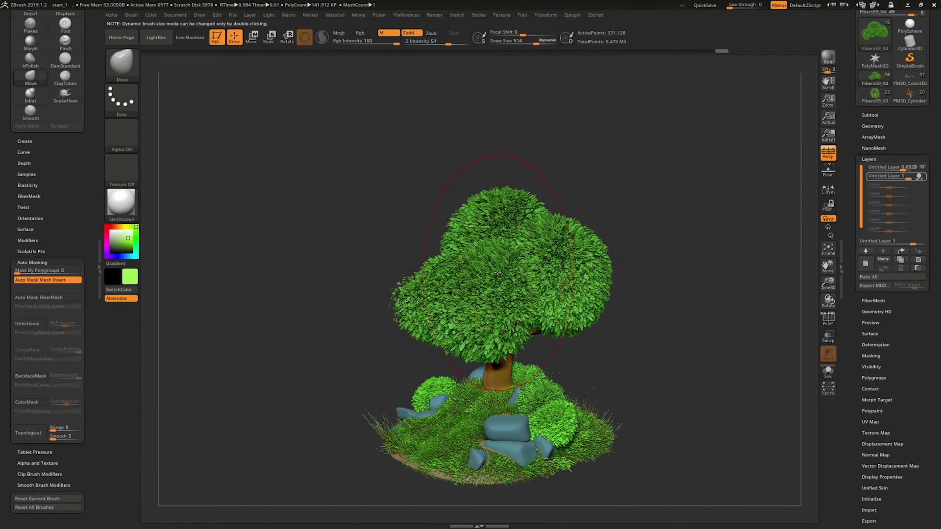
right_drag(666, 294, 619, 297)
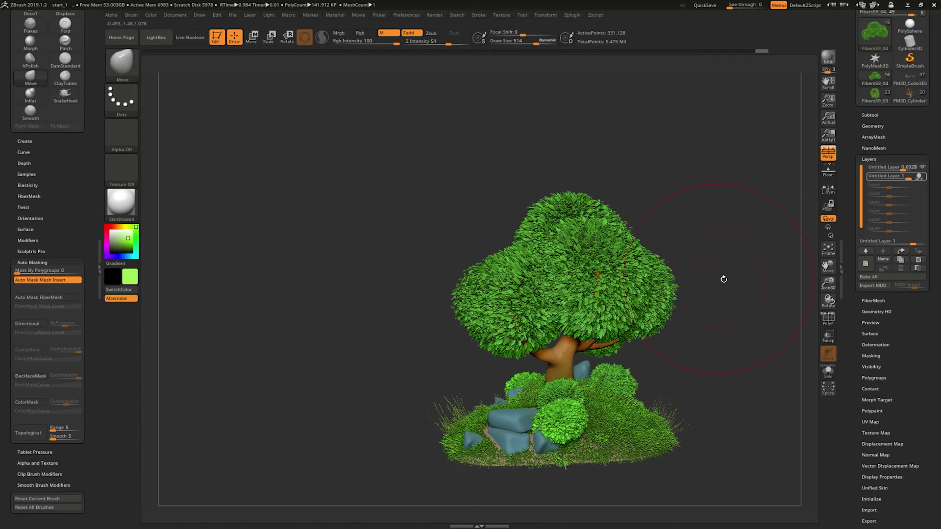
shift+right_drag(722, 278, 684, 285)
alt+right_drag(657, 225, 605, 252)
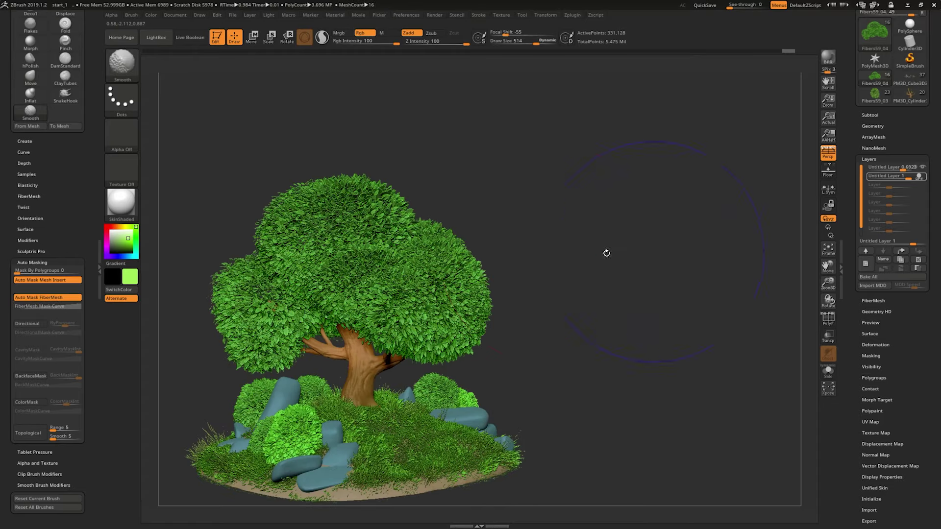
mouse_move(522, 231)
right_down()
mouse_move(624, 229)
mouse_move(566, 219)
right_up()
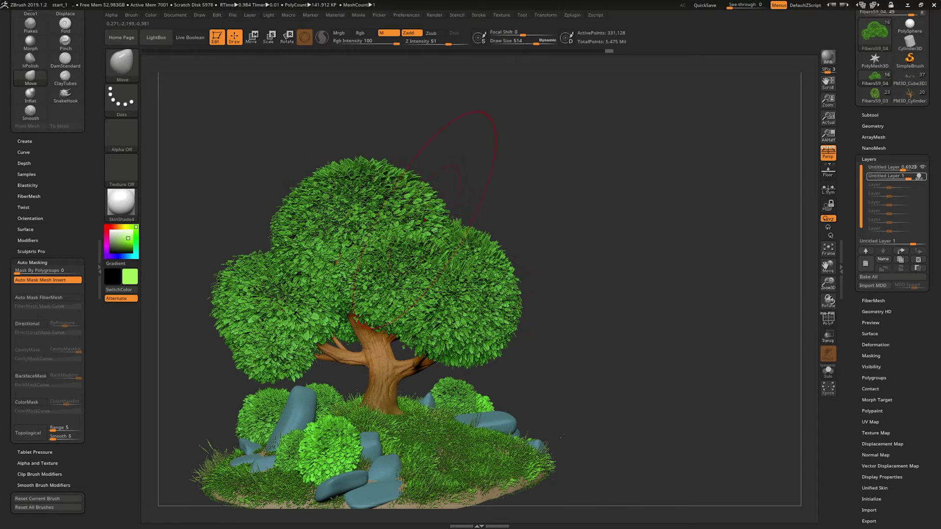
mouse_move(647, 210)
alt+right_down()
mouse_move(677, 211)
mouse_move(439, 213)
alt+right_up()
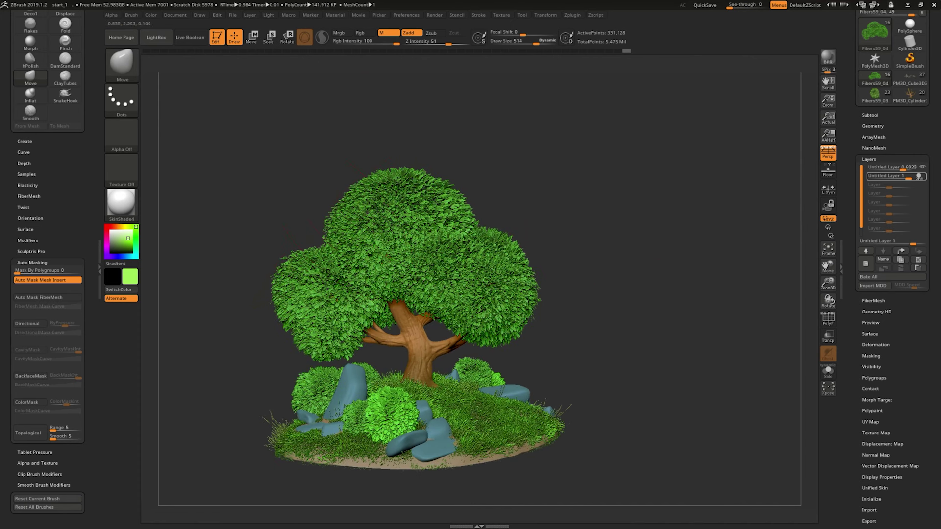
alt+click(362, 209)
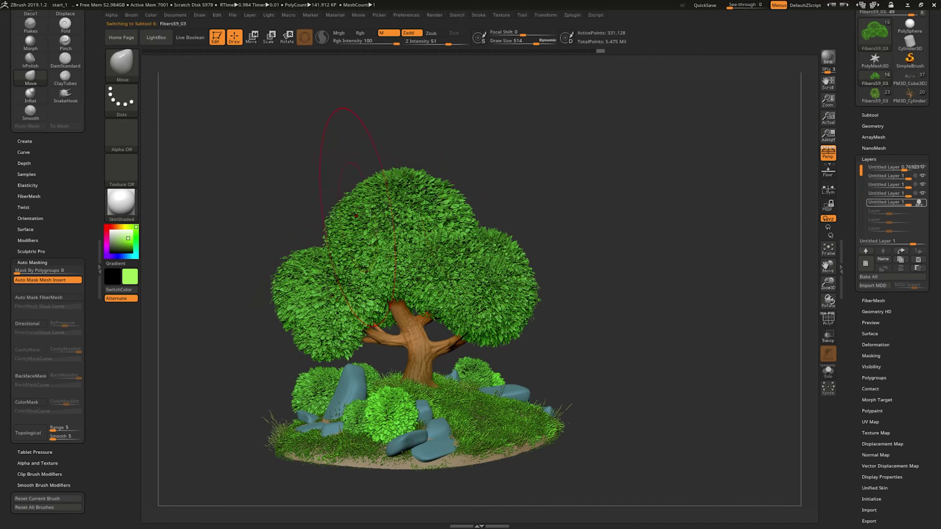
click(898, 250)
- Push the canopy fuller and rounder with a size-699 Move brush, then render a BPR preview
right_drag(681, 247, 689, 225)
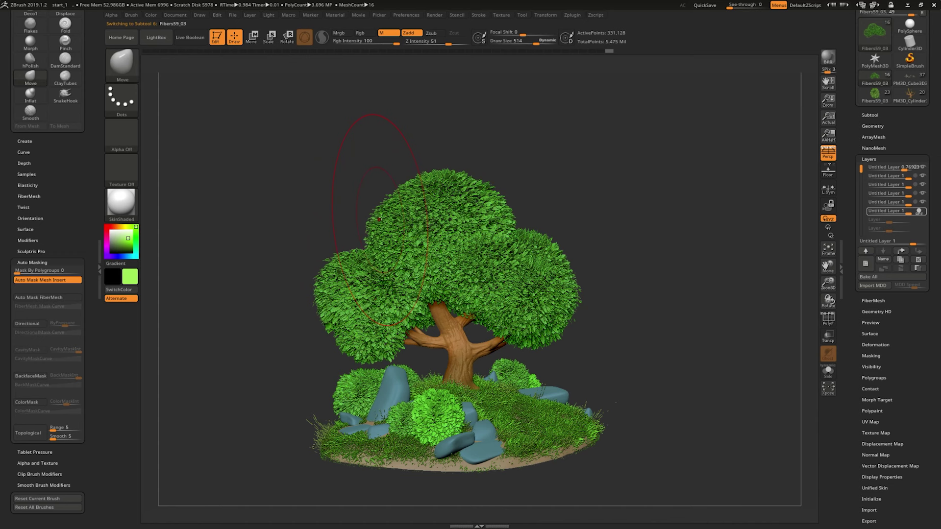
key(space)
drag(406, 203, 439, 203)
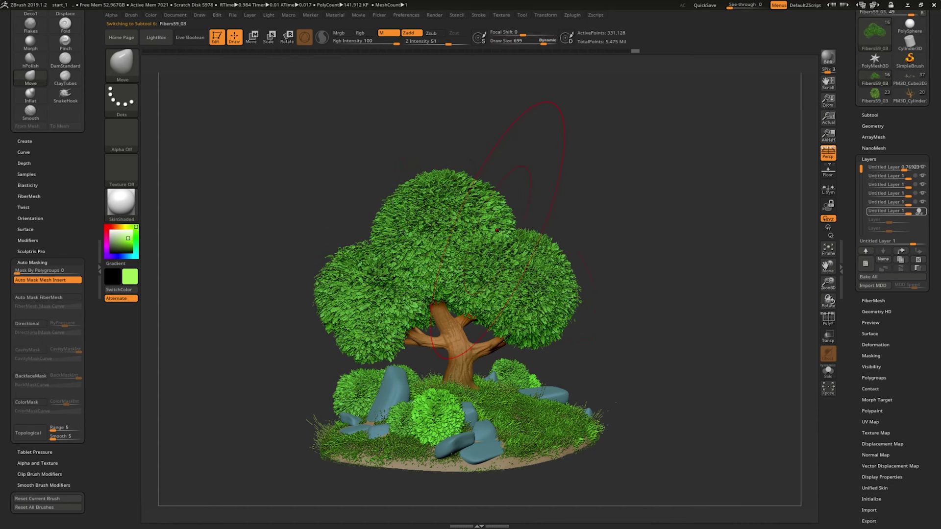
drag(492, 291, 470, 260)
drag(383, 206, 437, 201)
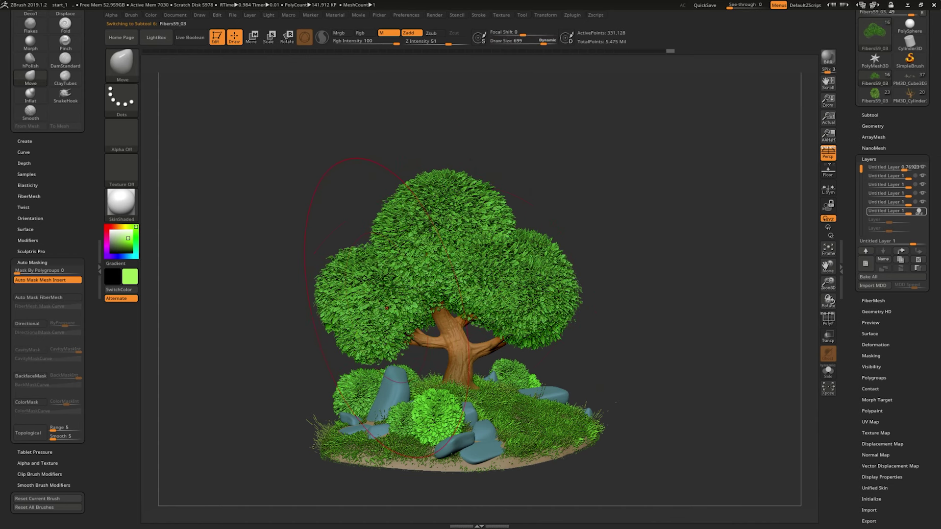
drag(422, 274, 490, 255)
mouse_move(639, 241)
mouse_down()
mouse_move(691, 235)
mouse_move(657, 222)
mouse_move(710, 200)
mouse_up()
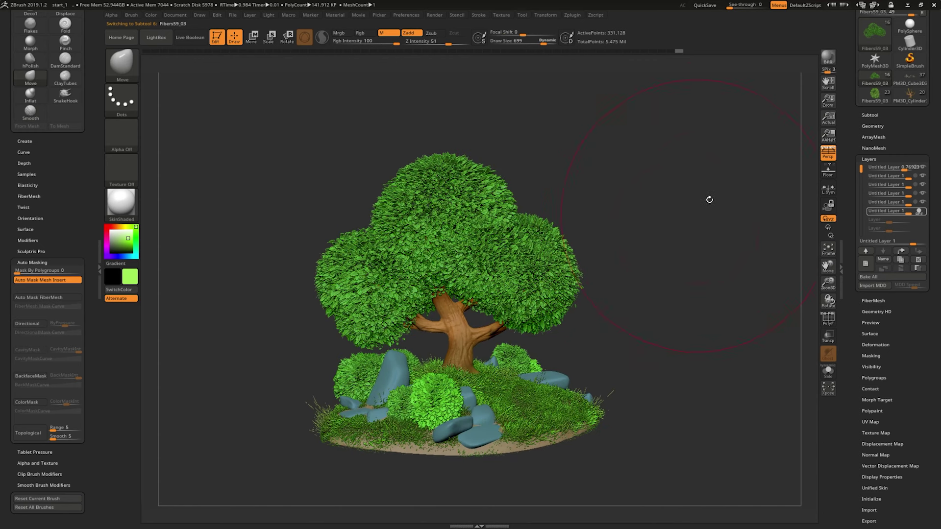
click(828, 58)
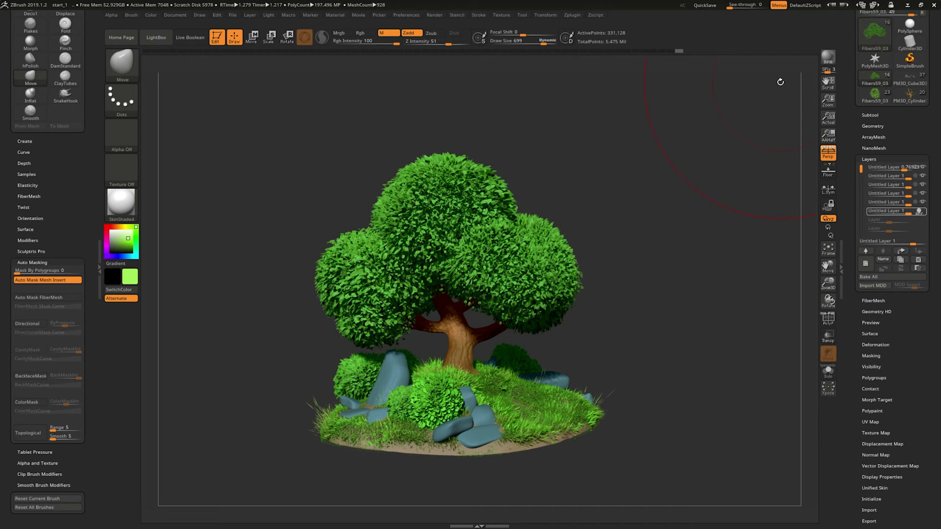
click(898, 98)
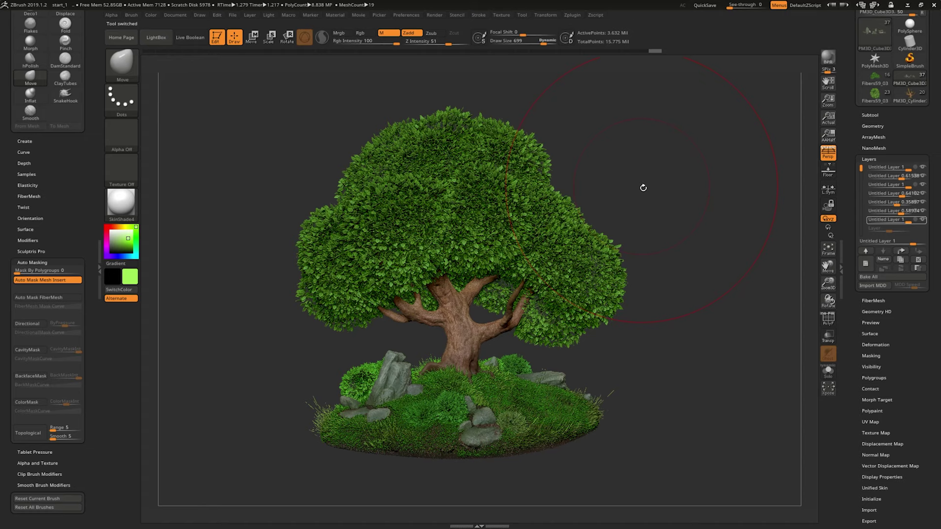
drag(690, 175, 665, 197)
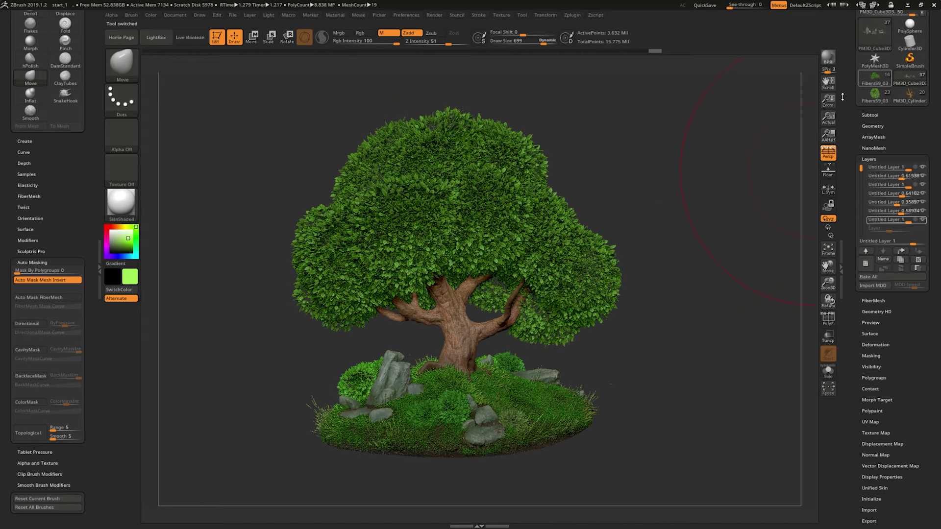
click(876, 95)
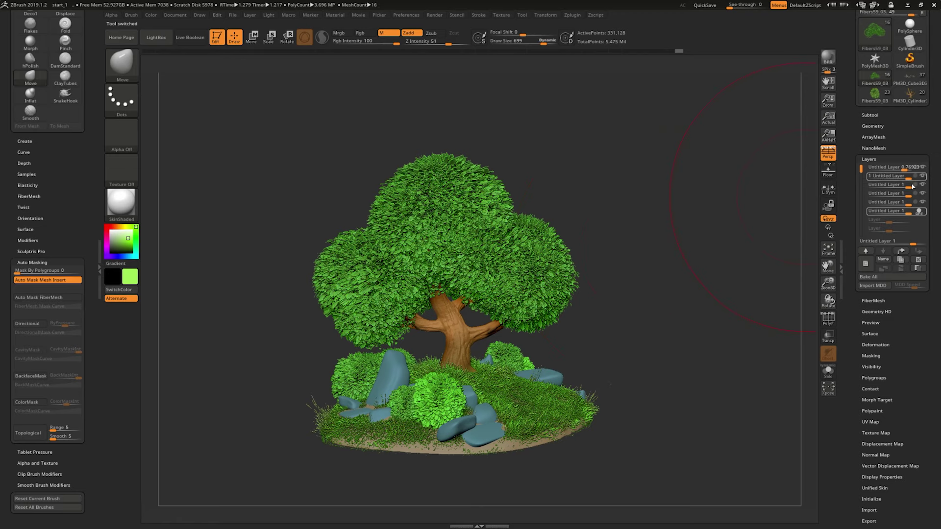
mouse_move(698, 216)
mouse_down()
mouse_move(682, 199)
mouse_move(684, 208)
mouse_move(718, 212)
mouse_move(715, 228)
mouse_up()
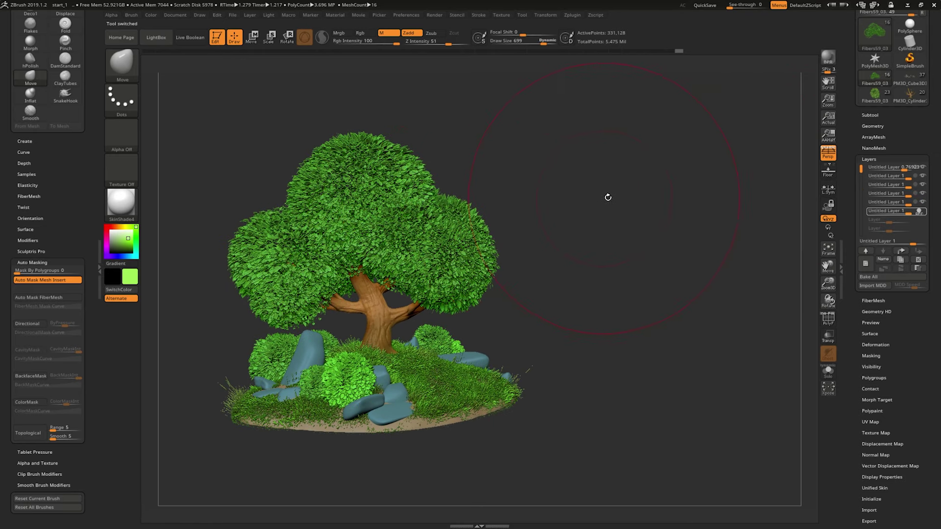
mouse_move(608, 198)
mouse_down()
mouse_move(654, 217)
mouse_move(591, 227)
mouse_move(650, 241)
mouse_move(639, 245)
mouse_up()
- Shrink the brush to 104 and append a Sphere3D subtool
key(space)
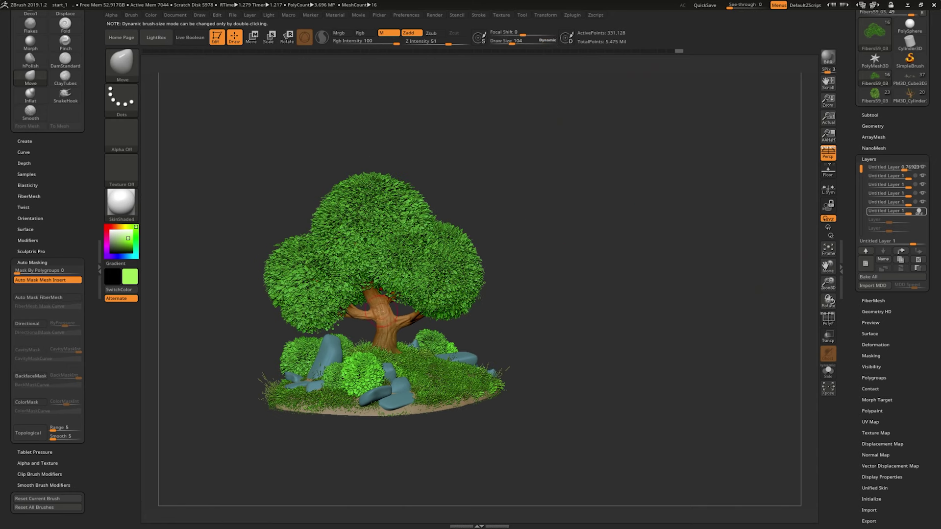
click(870, 116)
mouse_move(859, 132)
mouse_down()
mouse_move(849, 207)
mouse_move(850, 122)
mouse_up()
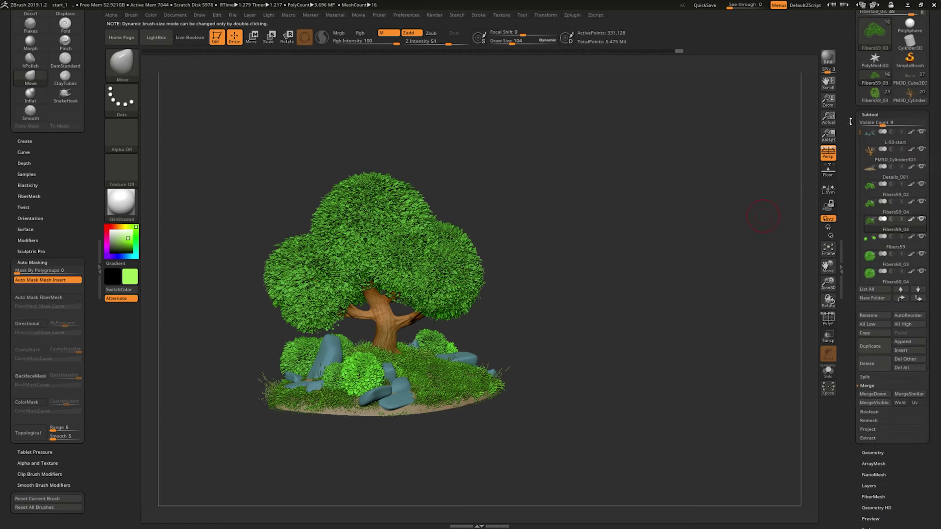
click(903, 342)
click(586, 384)
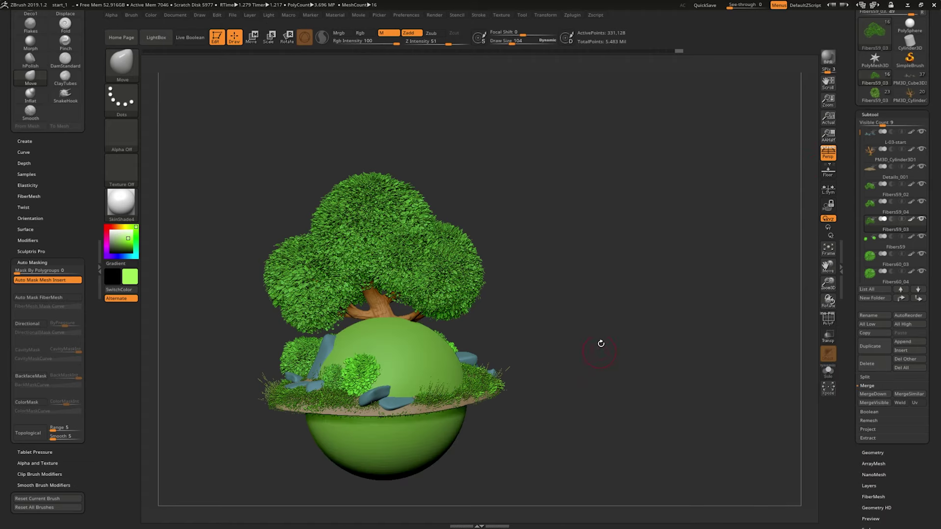
mouse_move(601, 343)
mouse_down()
mouse_move(656, 310)
mouse_move(158, 67)
mouse_up()
- Move the sphere to the right of the tree and shrink it with Transpose
key(w)
alt+click(407, 417)
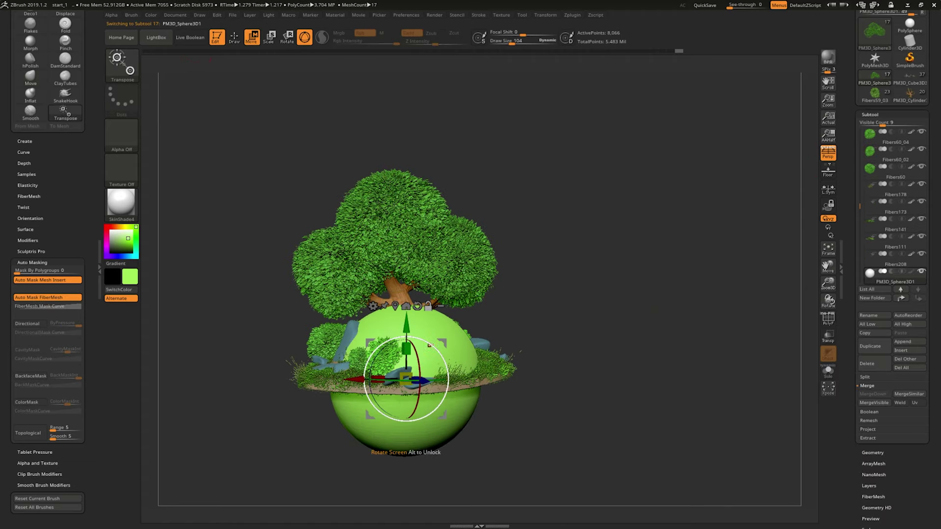
drag(399, 374, 567, 304)
mouse_move(735, 343)
alt+mouse_down()
mouse_move(749, 252)
mouse_move(706, 255)
alt+mouse_up()
drag(490, 240, 483, 255)
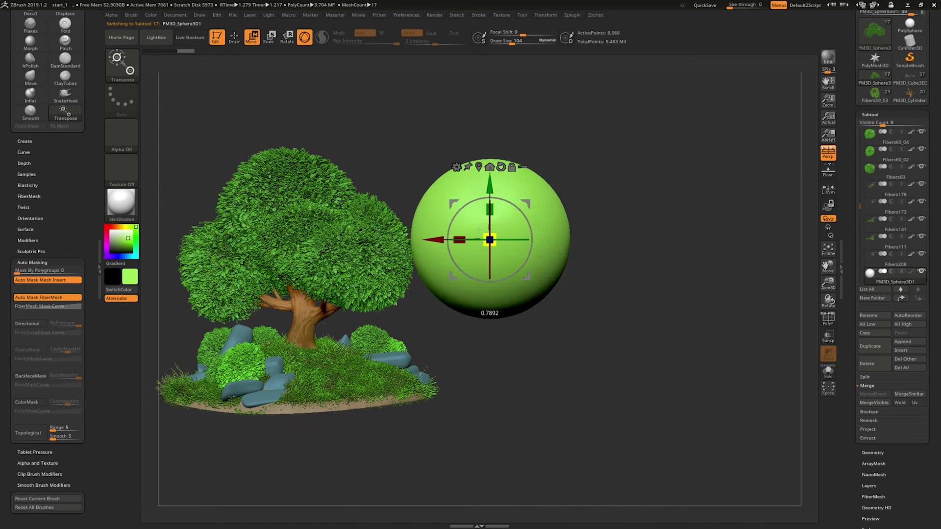
alt+drag(564, 294, 149, 165)
- Sculpt the sphere into a soft, boxy blob with the Move brush
click(30, 77)
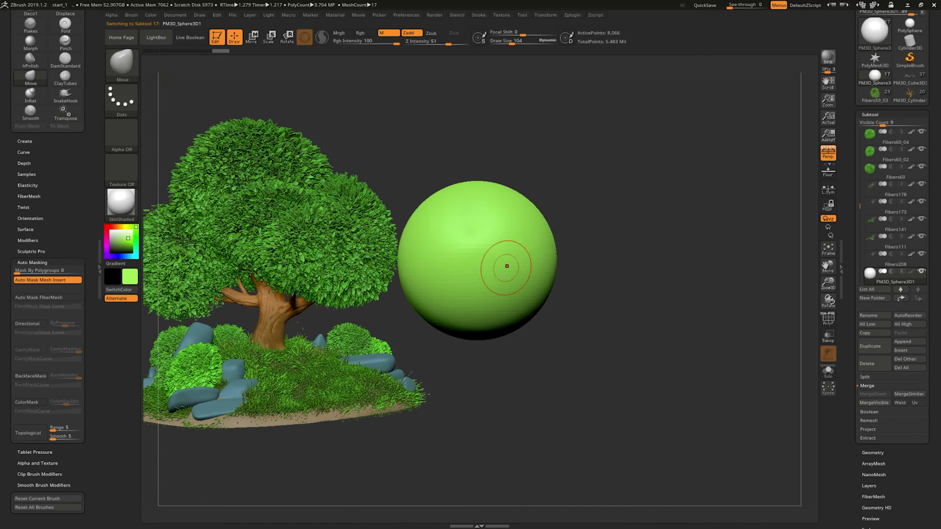
drag(507, 266, 529, 230)
drag(471, 338, 470, 309)
drag(638, 304, 545, 304)
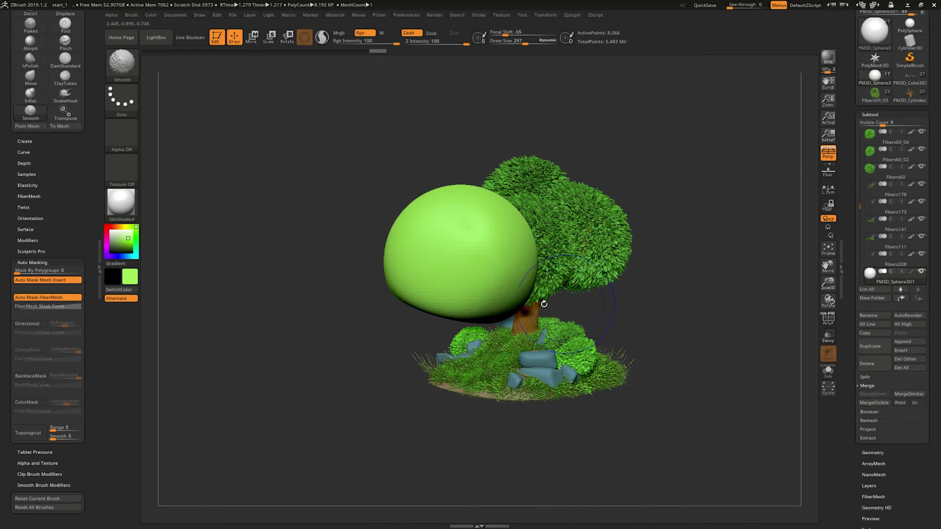
mouse_move(491, 255)
mouse_down()
mouse_move(480, 231)
mouse_move(661, 222)
mouse_move(512, 244)
mouse_up()
drag(392, 283, 422, 244)
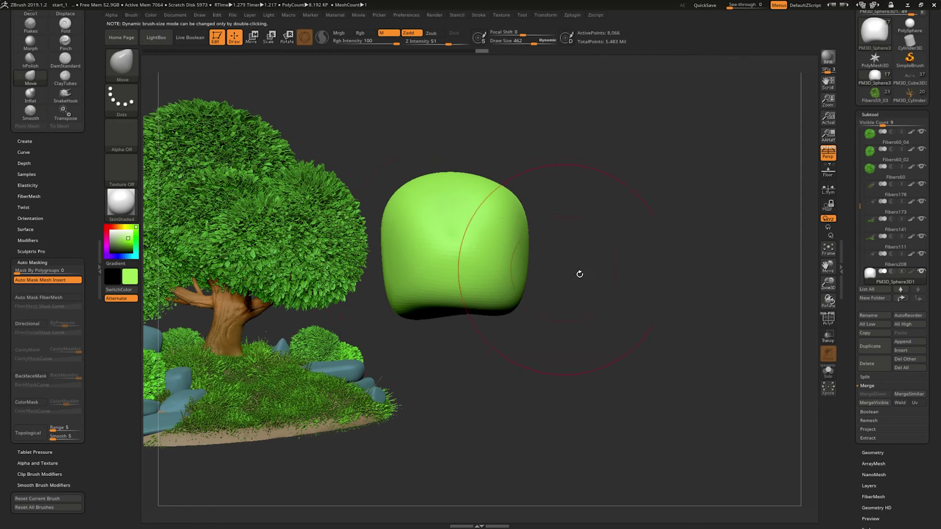
drag(550, 242, 507, 240)
- Ctrl-drag the gizmo to make three more blob copies, forming a four-blob cluster
key(w)
mouse_move(456, 261)
ctrl+mouse_down()
mouse_move(496, 294)
mouse_move(546, 296)
ctrl+mouse_up()
drag(637, 245, 539, 245)
ctrl+drag(515, 315, 420, 316)
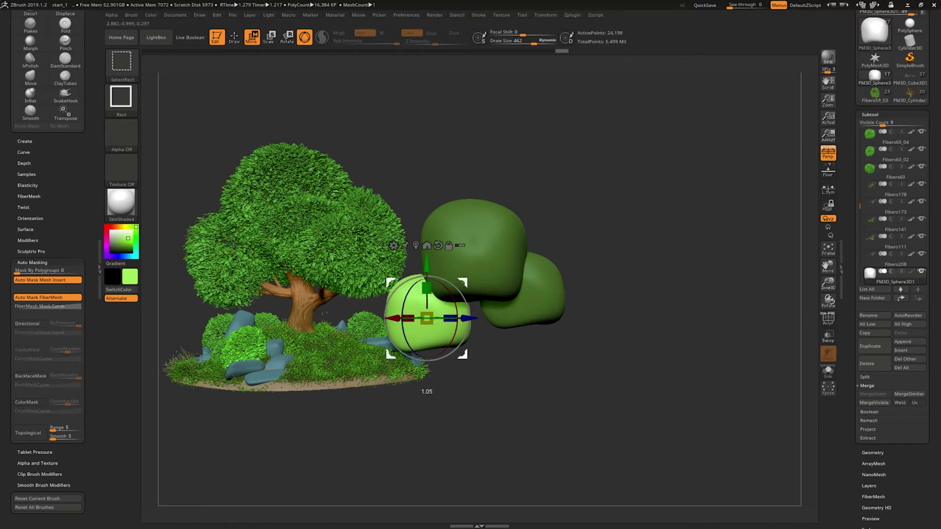
mouse_move(638, 196)
mouse_down()
mouse_move(564, 206)
mouse_move(566, 282)
mouse_up()
drag(638, 221, 589, 245)
mouse_move(510, 311)
ctrl+mouse_down()
mouse_move(546, 311)
mouse_move(569, 334)
ctrl+mouse_up()
mouse_move(662, 245)
mouse_down()
mouse_move(714, 285)
mouse_move(658, 235)
mouse_up()
key(q)
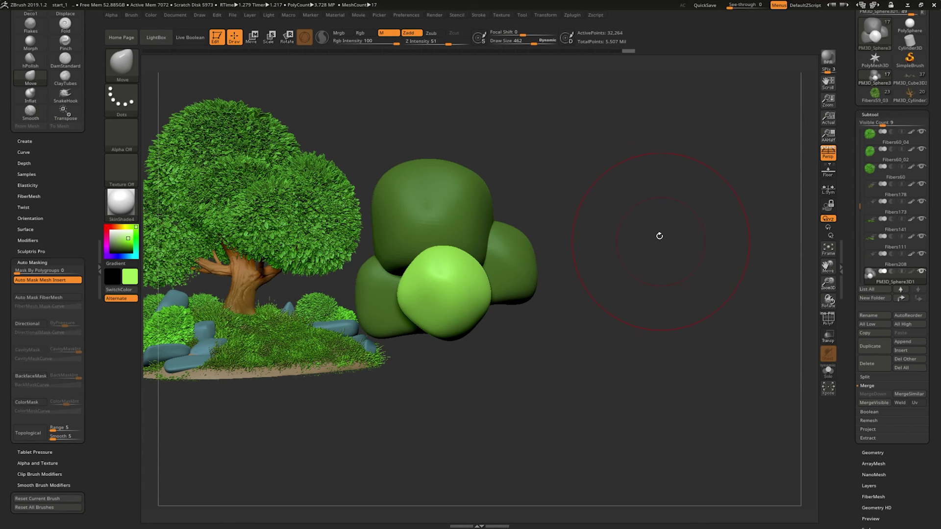
key(b)
key(Escape)
drag(661, 364, 613, 344)
- Select the cylinder, move it below the scene, and duplicate it into four poles
key(w)
alt+click(273, 315)
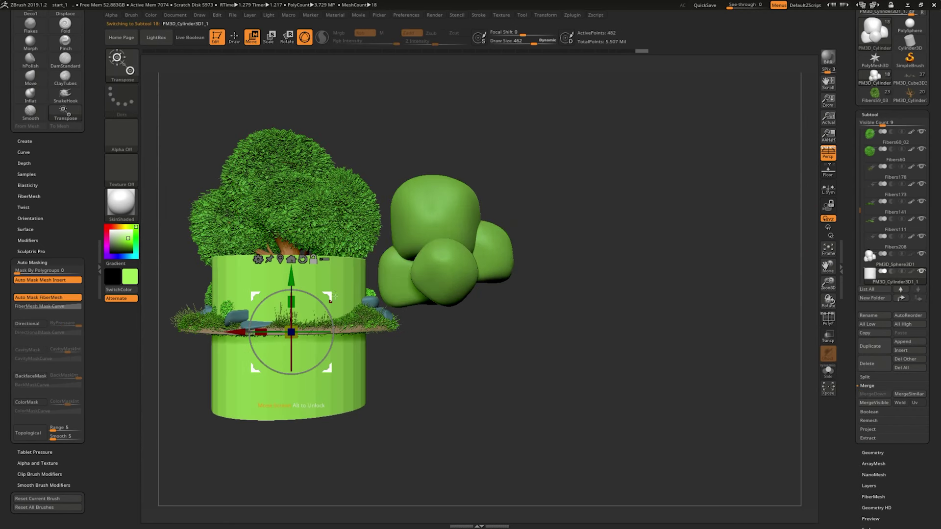
mouse_move(273, 315)
mouse_down()
mouse_move(462, 435)
mouse_move(458, 451)
mouse_move(458, 399)
mouse_move(475, 345)
mouse_move(227, 228)
mouse_up()
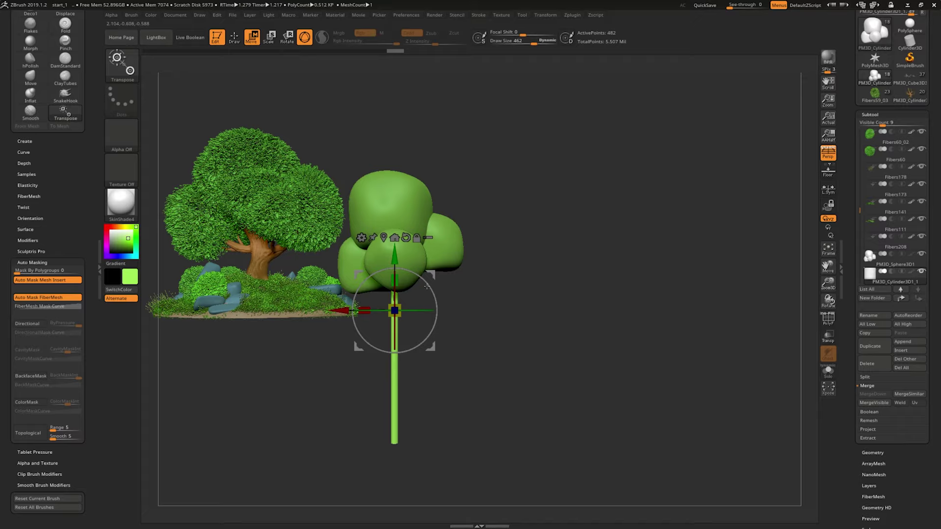
ctrl+drag(394, 310, 432, 310)
drag(515, 275, 594, 268)
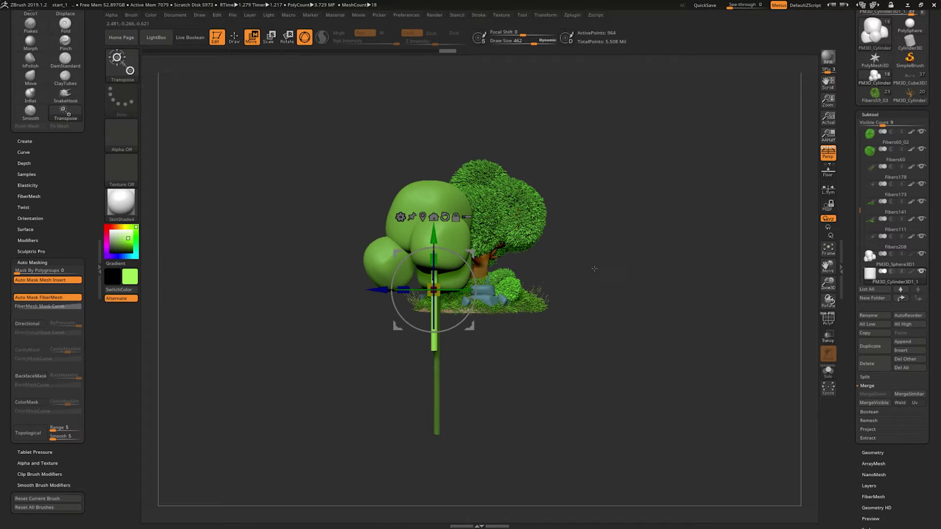
ctrl+drag(403, 290, 377, 294)
drag(392, 378, 512, 267)
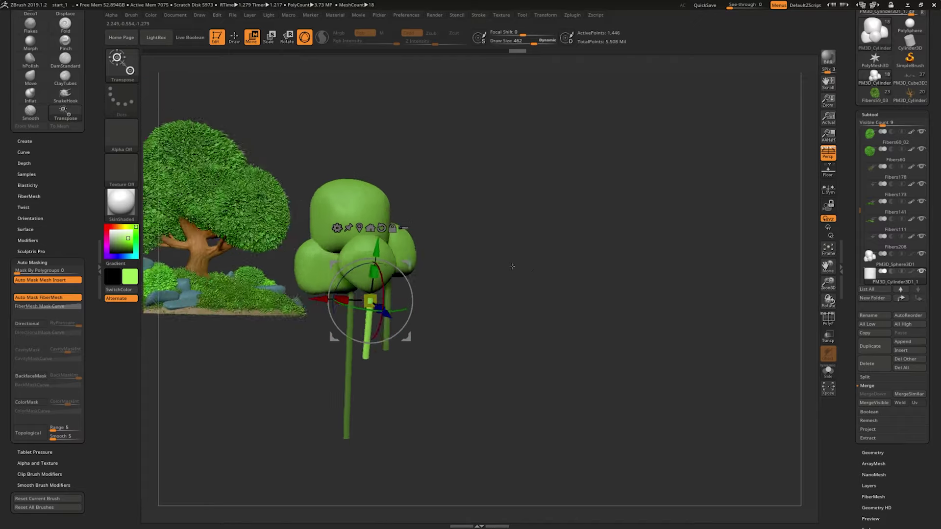
ctrl+drag(372, 301, 361, 314)
mouse_move(402, 382)
mouse_down()
mouse_move(494, 305)
mouse_move(441, 284)
mouse_up()
- Tilt one pole about 23.6 degrees and arrange the poles into a branching trunk
drag(425, 289, 418, 276)
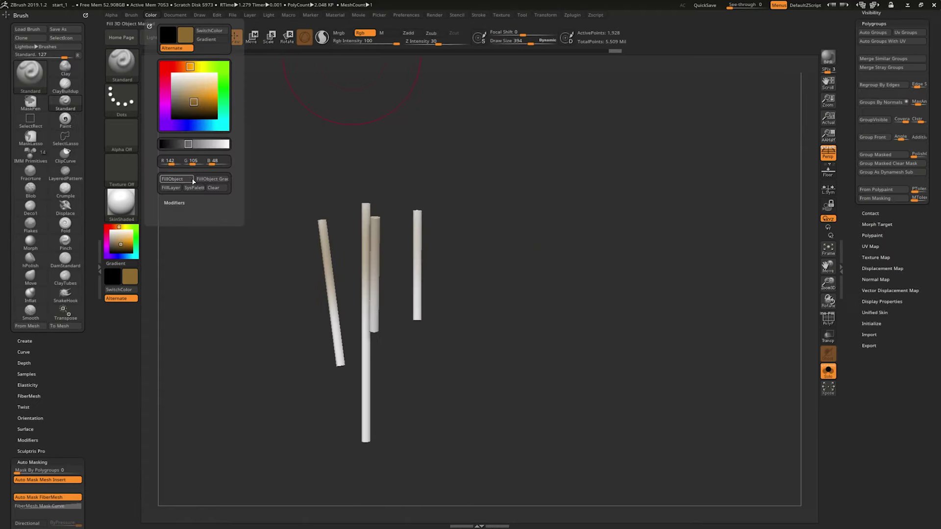
drag(611, 282, 448, 279)
key(w)
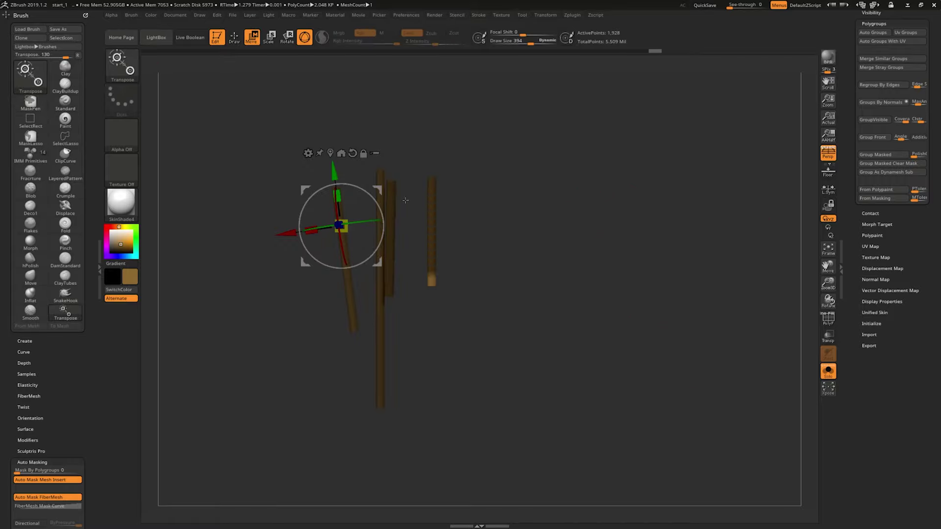
mouse_move(380, 189)
mouse_down()
mouse_move(424, 258)
mouse_move(543, 264)
mouse_move(609, 242)
mouse_move(453, 242)
mouse_up()
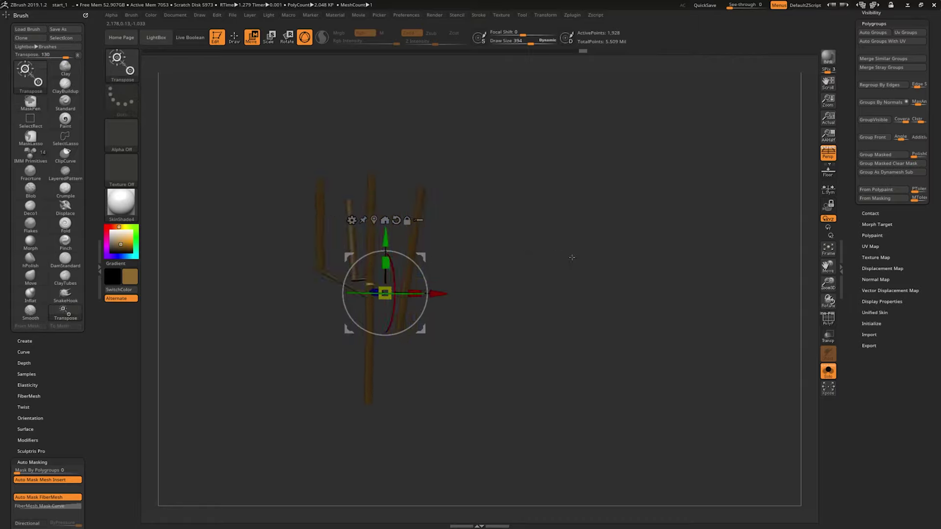
mouse_move(572, 257)
mouse_down()
mouse_move(609, 189)
mouse_move(352, 374)
mouse_move(542, 325)
mouse_move(447, 273)
mouse_move(471, 314)
mouse_up()
- Polish the trunk by groups to merge the branch junctions, checking polygroups
key(q)
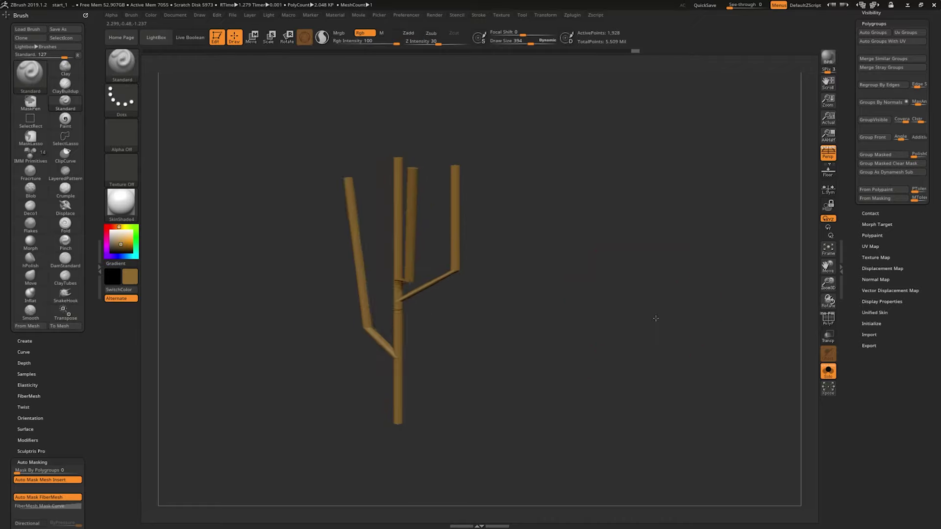
scroll(882, 196, up, 5)
click(875, 114)
click(882, 157)
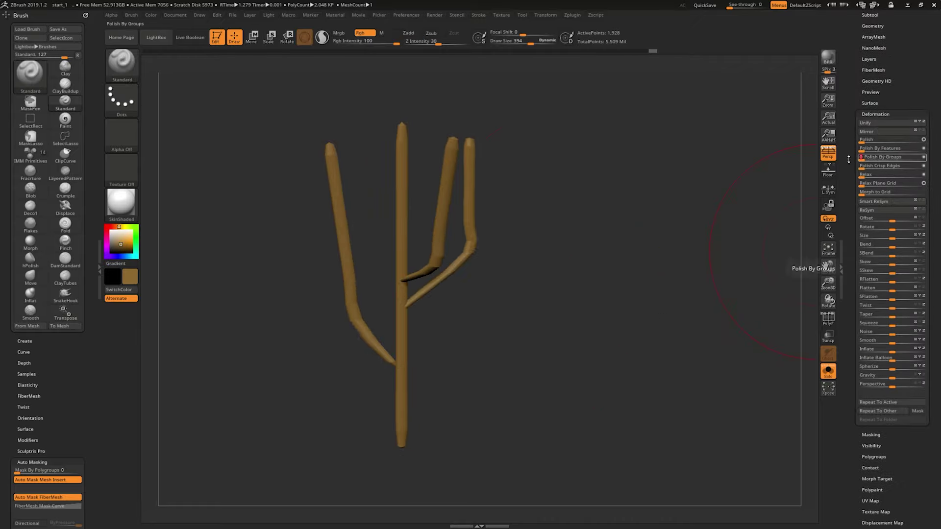
drag(641, 210, 672, 193)
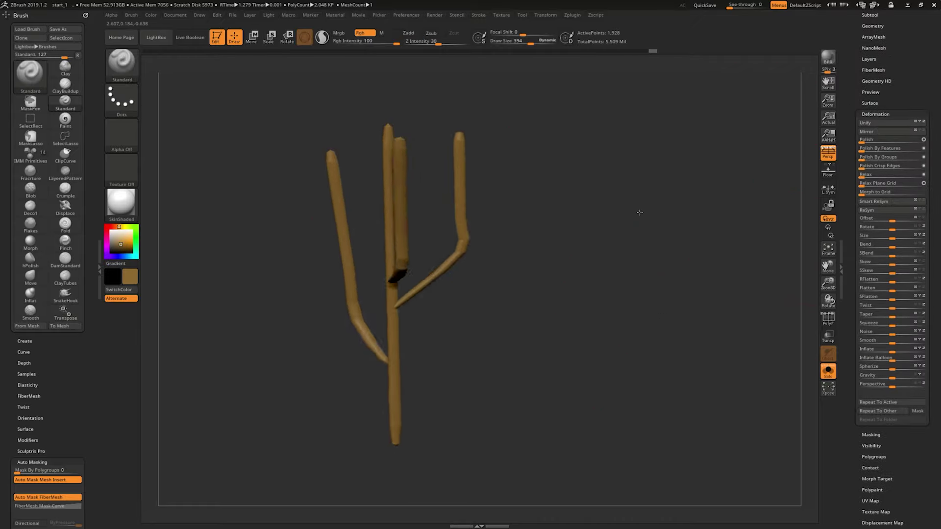
click(866, 157)
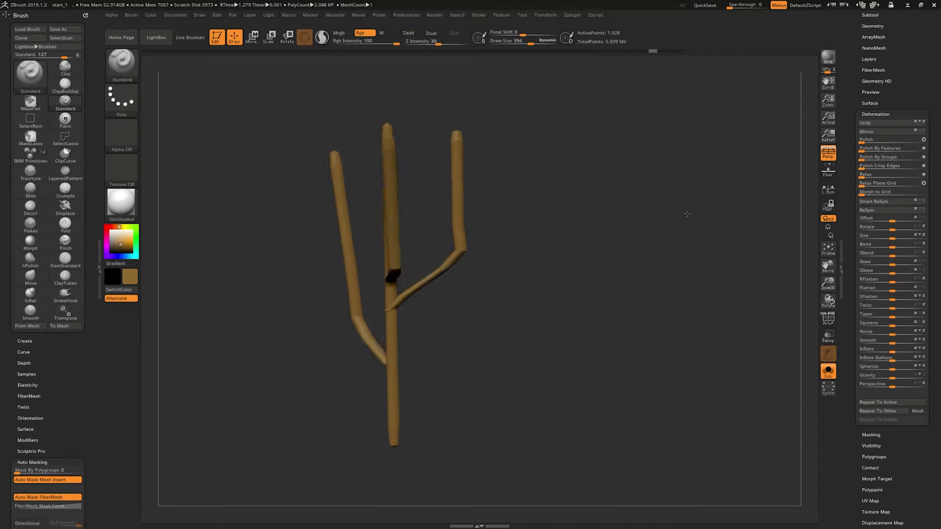
scroll(892, 226, up, 10)
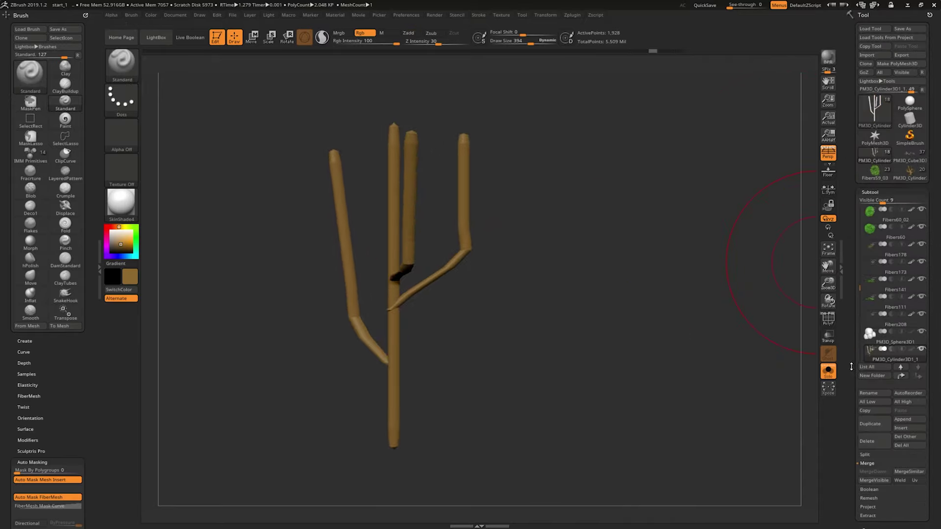
key(shift+f)
scroll(882, 245, down, 5)
scroll(880, 207, down, 3)
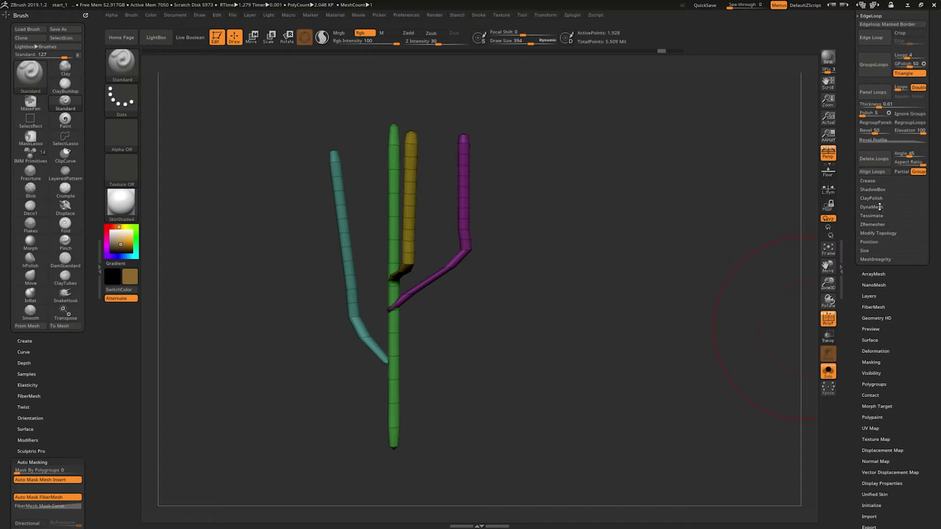
scroll(880, 207, up, 5)
- Subdivide the trunk with Ctrl+D, polish it again, and inflate it into thicker limbs
key(ctrl+d)
click(876, 351)
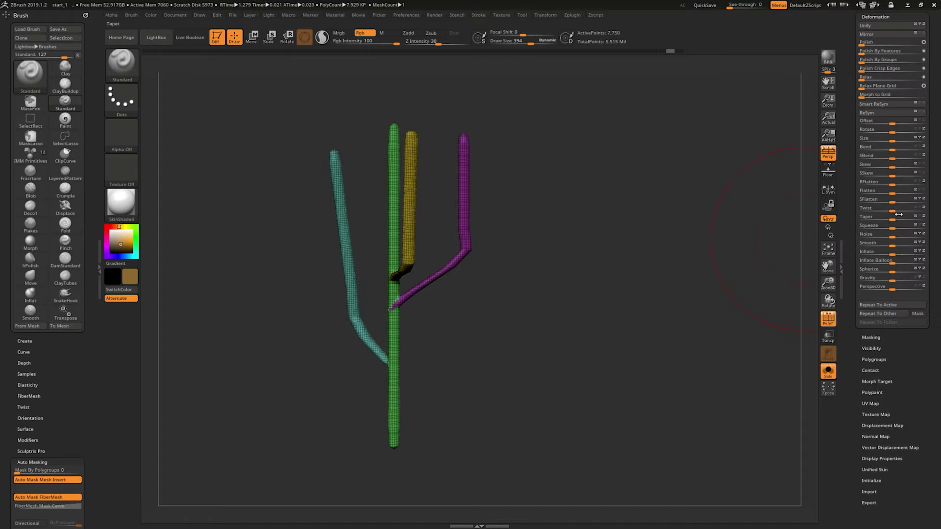
click(868, 59)
key(shift+f)
mouse_move(676, 281)
shift+mouse_down()
mouse_move(554, 167)
mouse_move(563, 280)
shift+mouse_up()
scroll(892, 148, up, 2)
drag(891, 276, 897, 276)
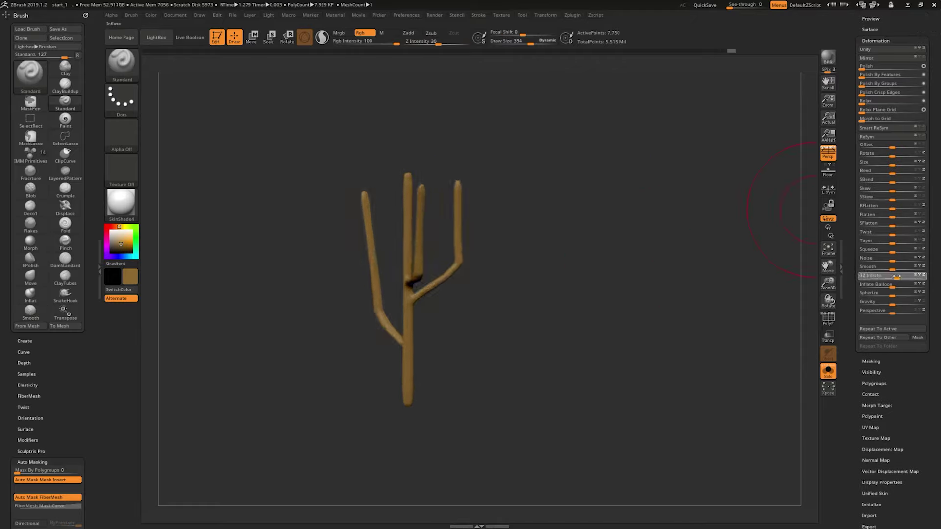
key(shift)
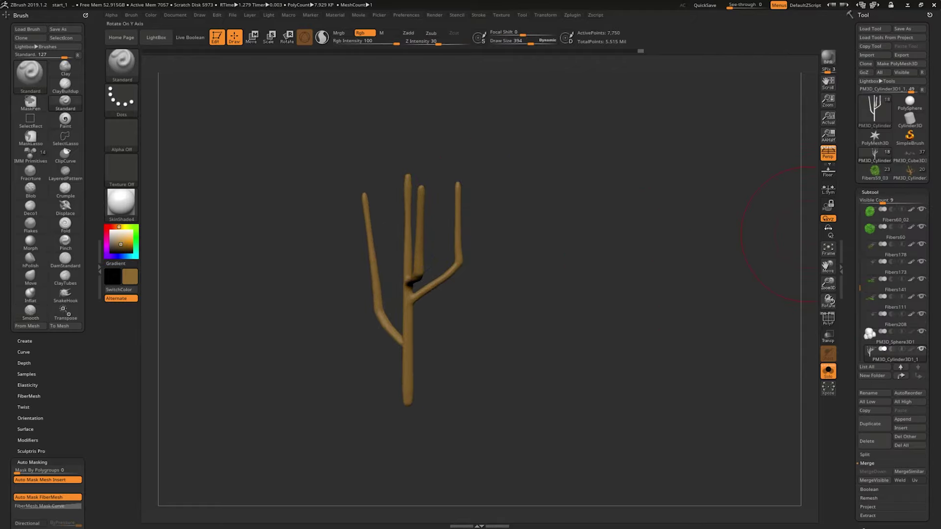
click(908, 338)
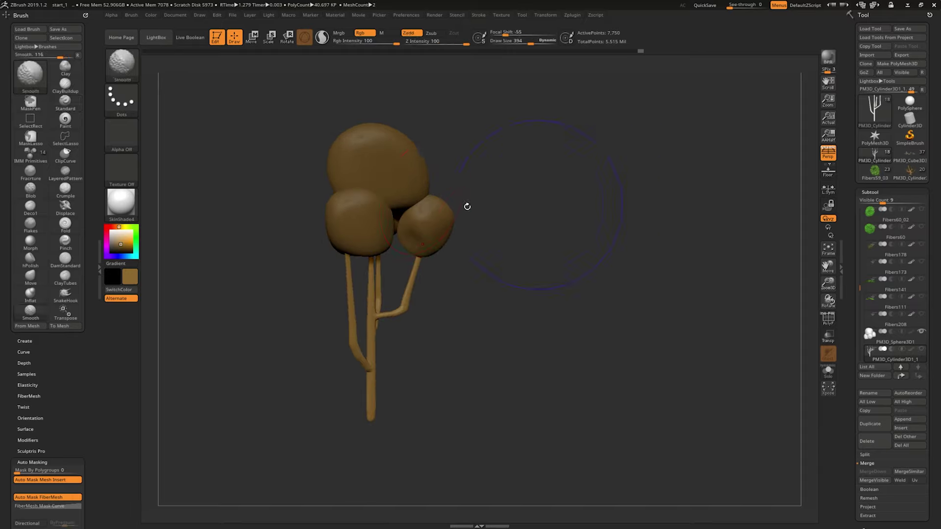
- Raise the blob canopy higher above the trunk with the Transpose gizmo
key(w)
drag(376, 163, 376, 140)
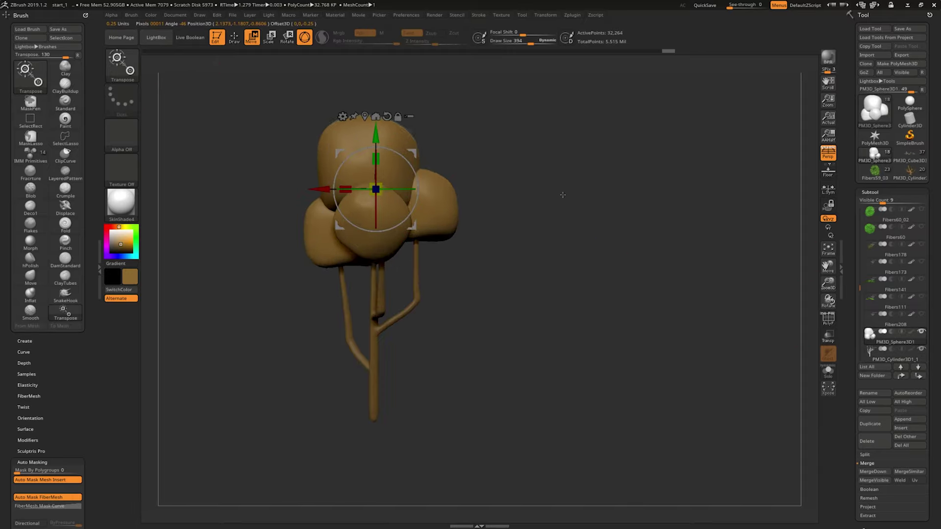
mouse_move(490, 196)
mouse_down()
mouse_move(540, 185)
mouse_move(543, 196)
mouse_up()
key(q)
- Bend and reshape the trunk's branches with the Move brush, then smooth them
alt+click(370, 343)
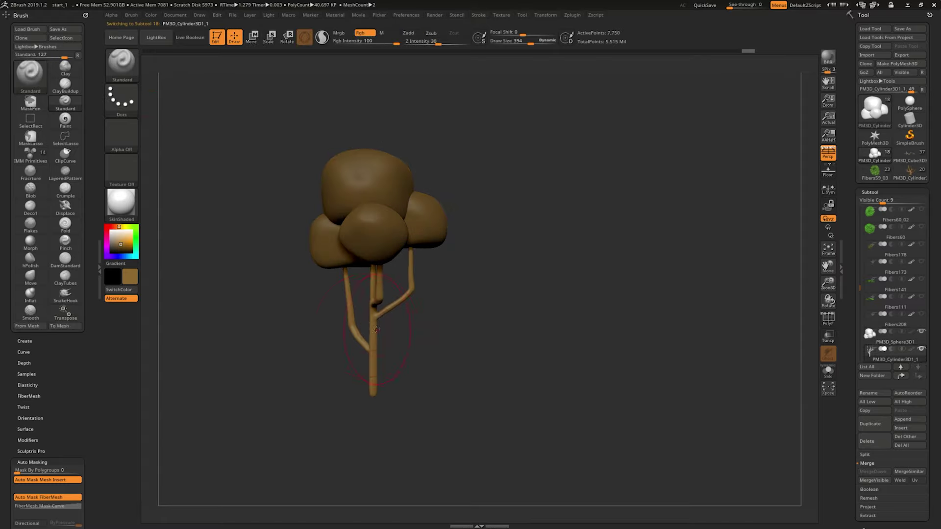
key(b)
key(m)
key(v)
drag(375, 353, 366, 343)
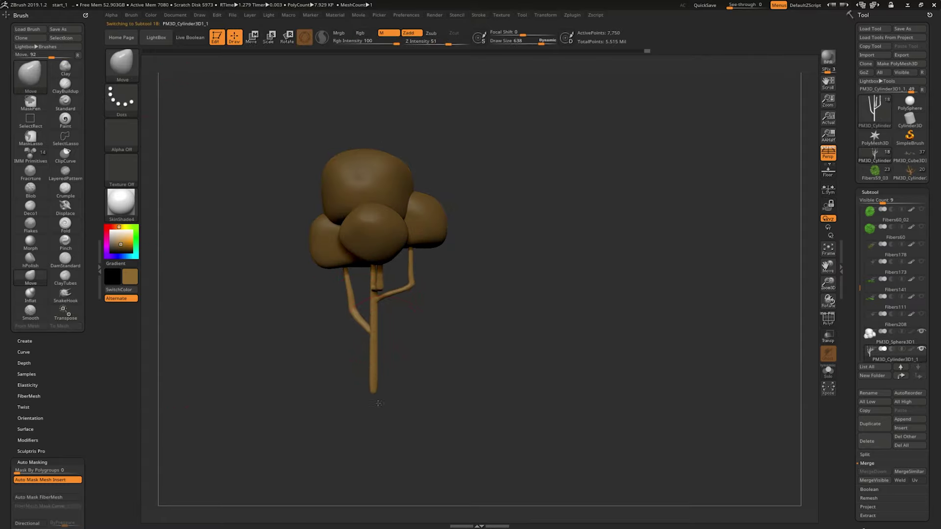
drag(539, 392, 494, 407)
mouse_move(373, 353)
mouse_down()
mouse_move(356, 347)
mouse_move(367, 377)
mouse_up()
key(shift)
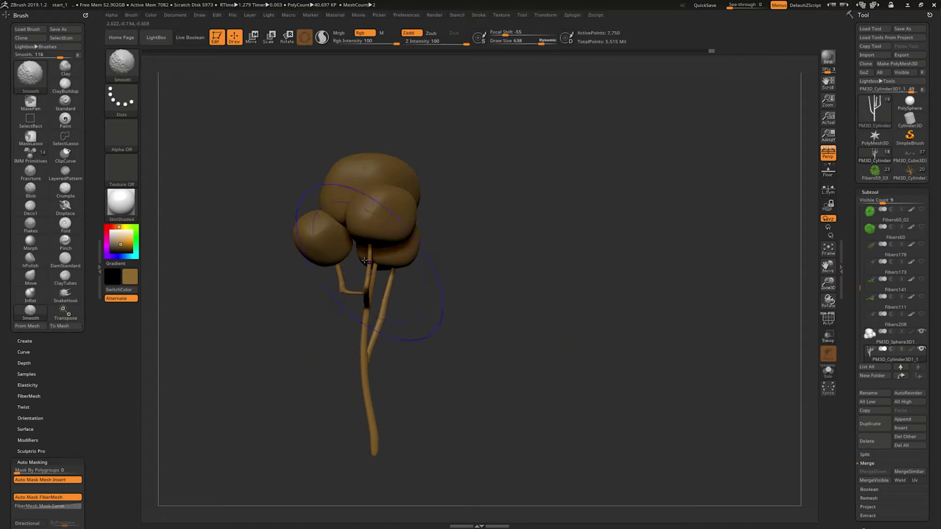
drag(365, 261, 382, 302)
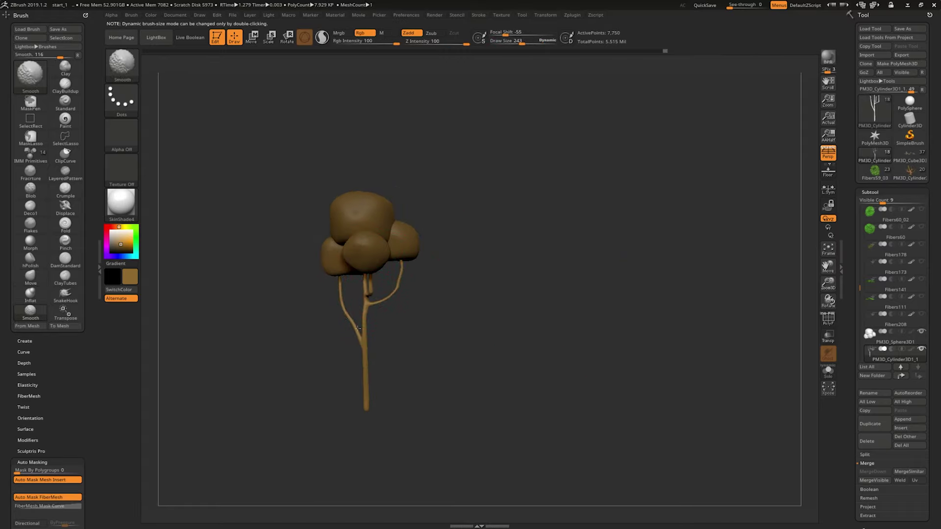
- Fill the trunk brown with Color > FillObject
click(152, 16)
click(182, 182)
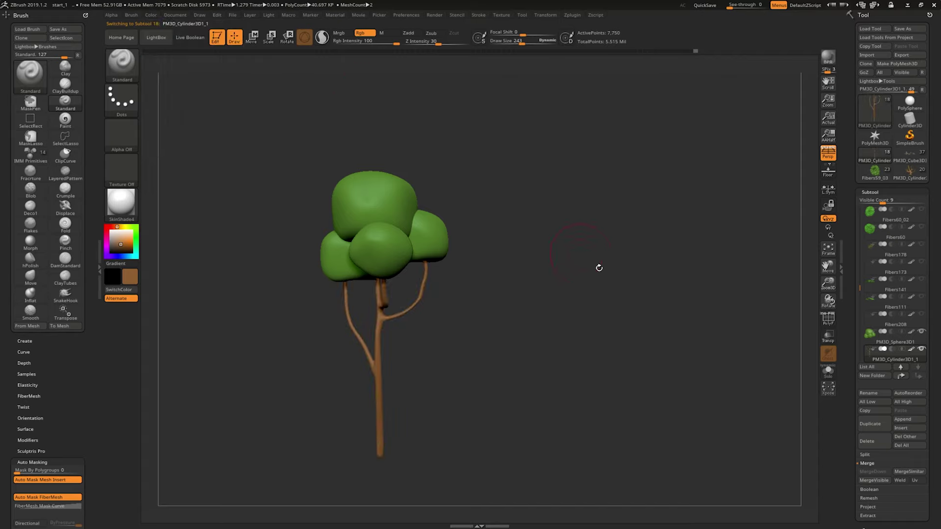
mouse_move(598, 267)
mouse_down()
mouse_move(696, 292)
mouse_move(633, 308)
mouse_move(630, 322)
mouse_move(813, 333)
mouse_up()
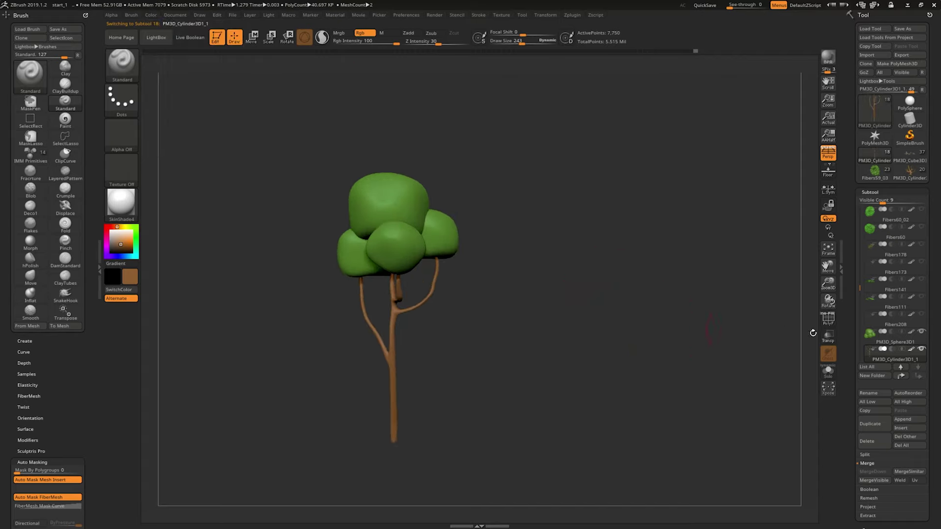
click(921, 340)
- Add a new sculpt layer to the green canopy subtool
drag(857, 305, 905, 260)
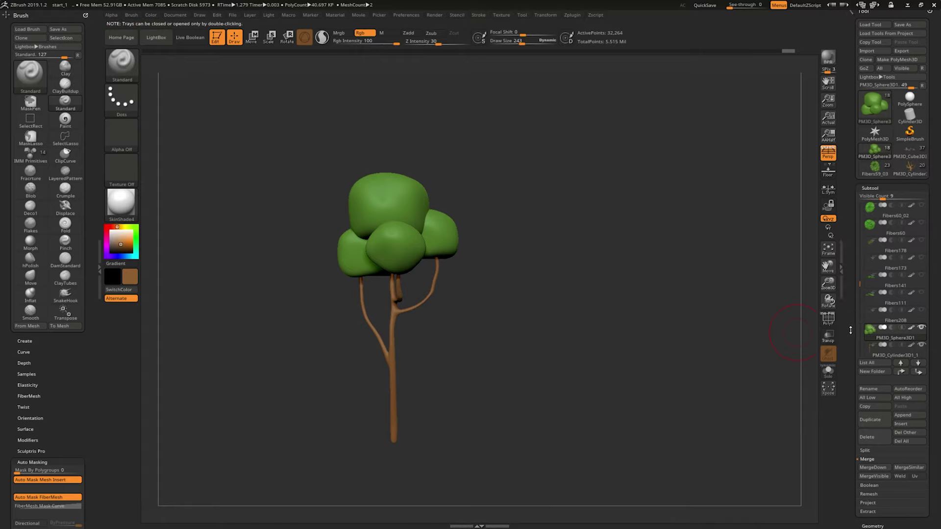
click(869, 274)
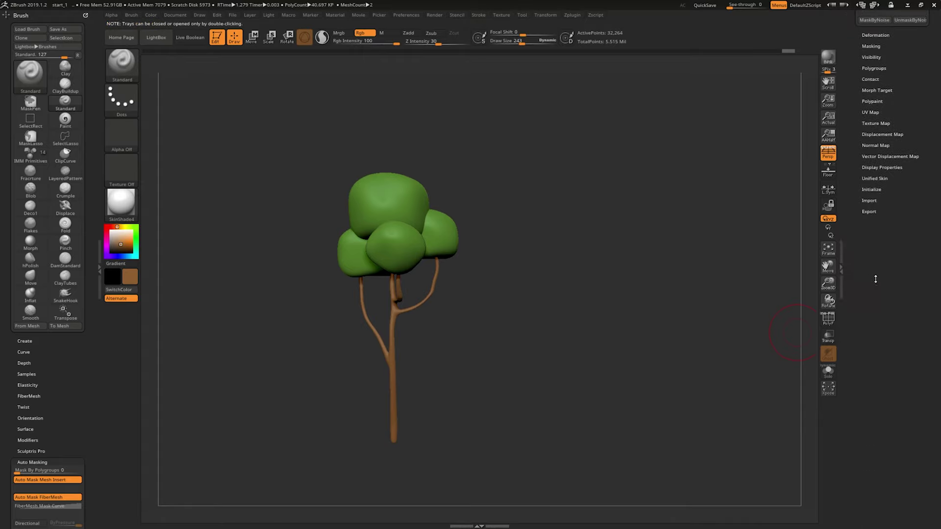
click(868, 259)
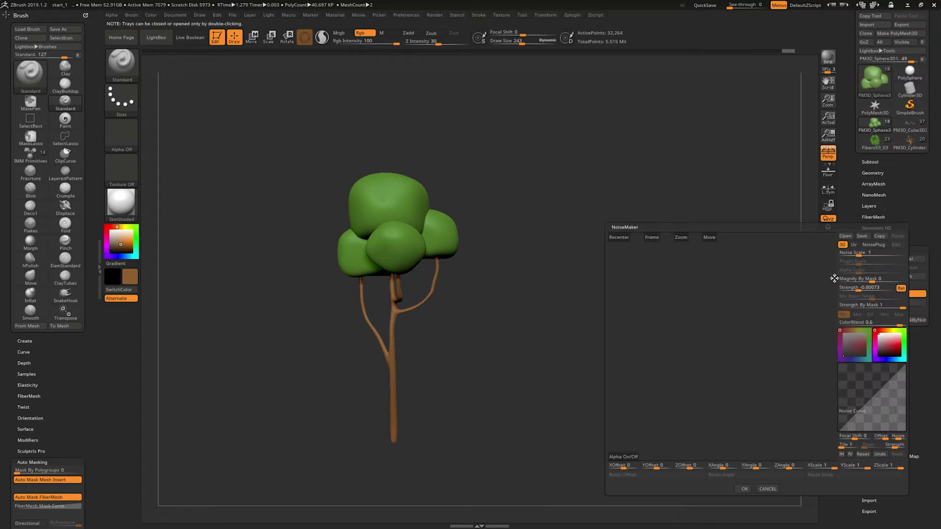
click(767, 489)
click(869, 205)
click(866, 310)
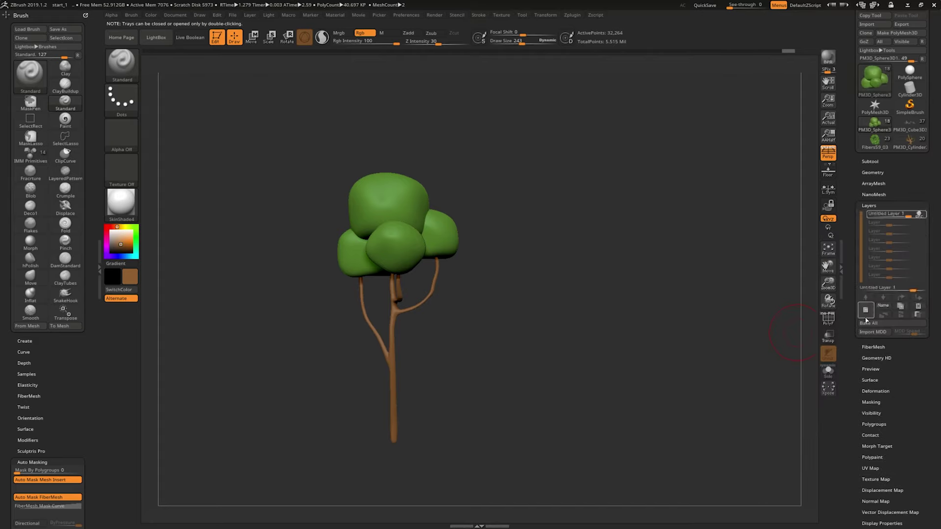
click(869, 206)
- Apply surface noise to the canopy with ColorBlend near 0 and raised noise strength
click(870, 250)
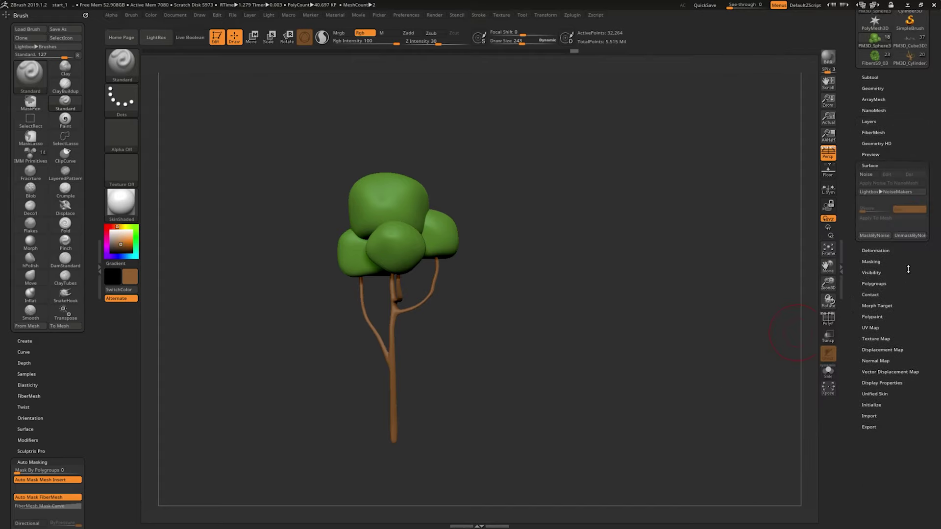
click(868, 175)
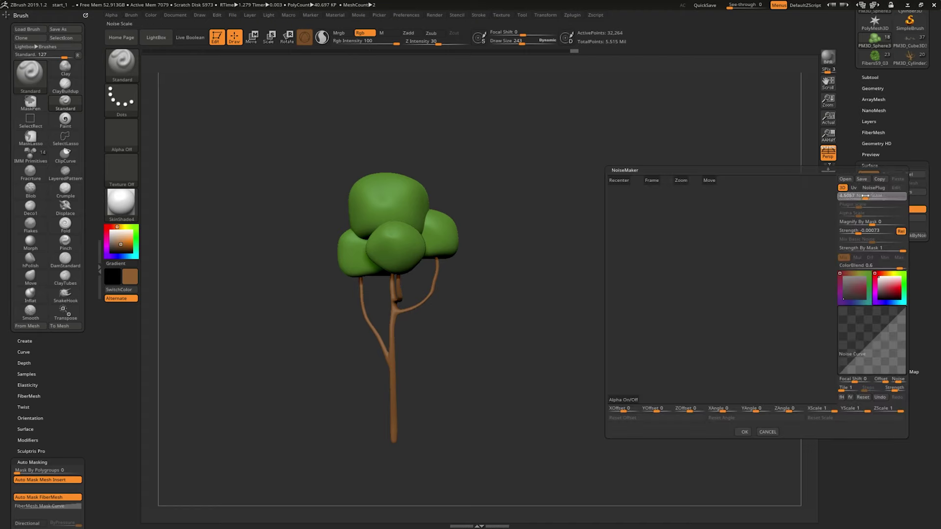
click(654, 180)
mouse_move(761, 224)
alt+mouse_down()
mouse_move(795, 254)
mouse_move(793, 241)
alt+mouse_up()
drag(896, 268, 879, 267)
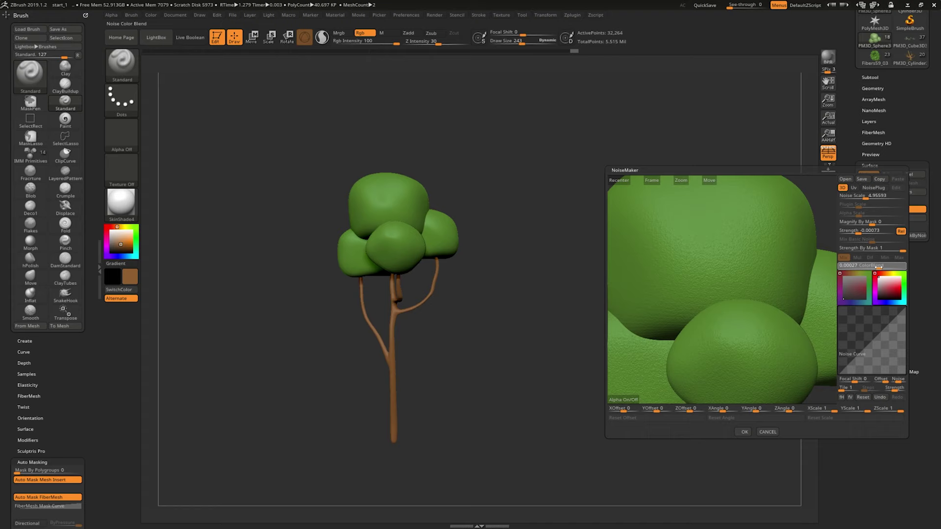
alt+drag(791, 262, 828, 225)
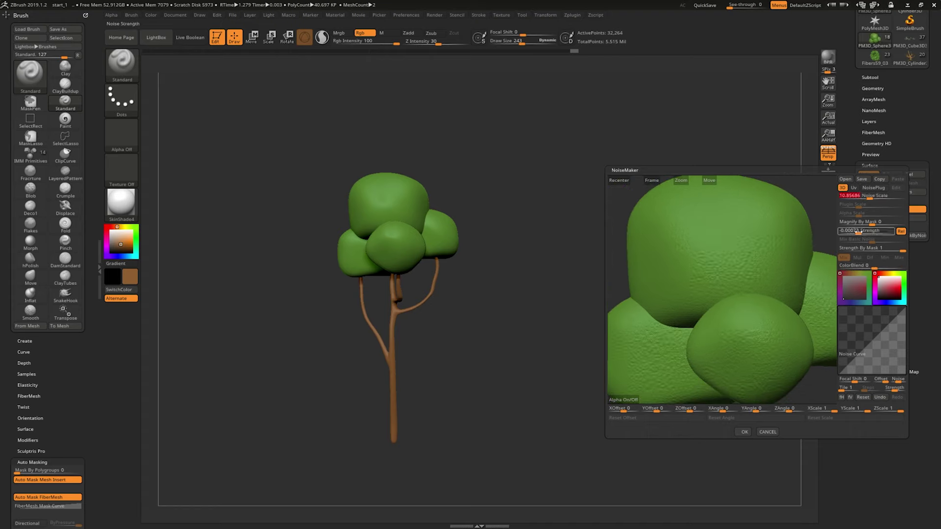
drag(855, 232, 856, 233)
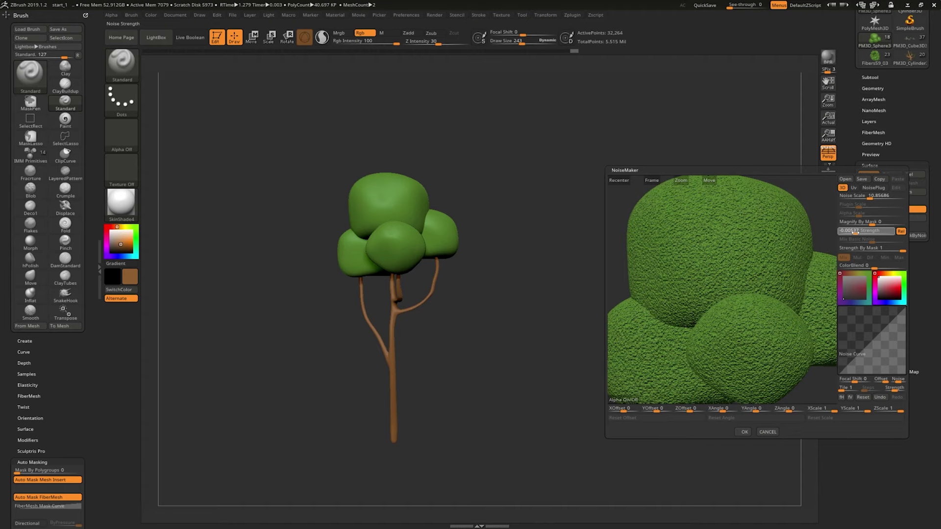
click(743, 433)
mouse_move(639, 374)
mouse_down()
mouse_move(695, 436)
mouse_move(676, 380)
mouse_move(729, 388)
mouse_move(702, 386)
mouse_move(678, 319)
mouse_move(687, 351)
mouse_move(678, 357)
mouse_move(720, 358)
mouse_move(691, 372)
mouse_up()
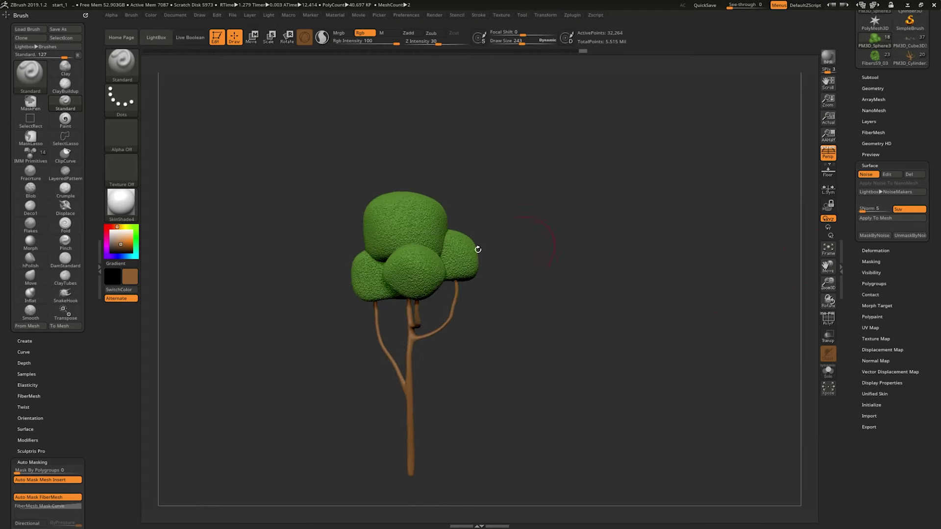
- Bake the surface noise into the canopy with Apply To Mesh, and check the result with the PolyF wireframe
click(884, 219)
mouse_move(679, 244)
mouse_down()
mouse_move(734, 260)
mouse_move(696, 259)
mouse_move(676, 206)
mouse_move(700, 260)
mouse_move(622, 241)
mouse_move(641, 235)
mouse_move(506, 266)
mouse_move(598, 236)
mouse_move(635, 238)
mouse_move(656, 255)
mouse_move(642, 218)
mouse_move(675, 228)
mouse_move(647, 280)
mouse_move(832, 322)
mouse_up()
click(832, 323)
scroll(398, 288, up, 3)
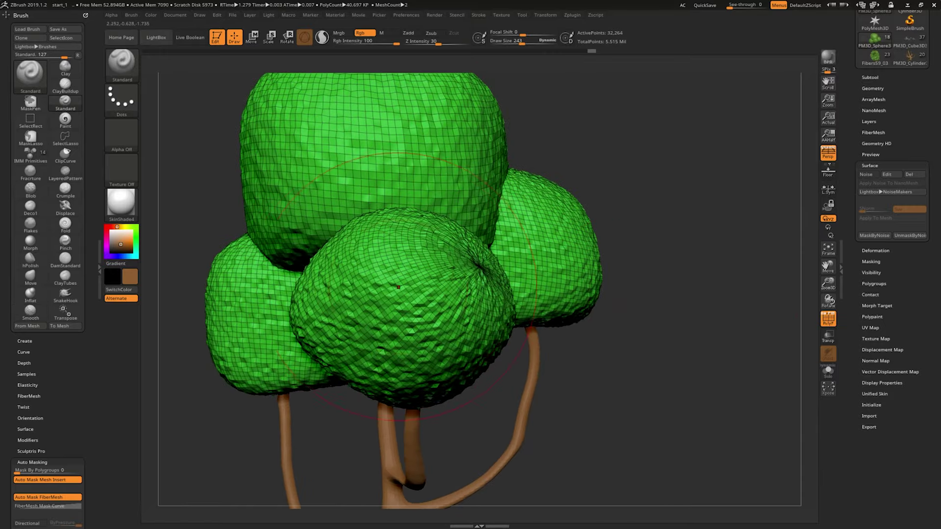
scroll(473, 190, down, 5)
scroll(637, 221, down, 2)
click(828, 319)
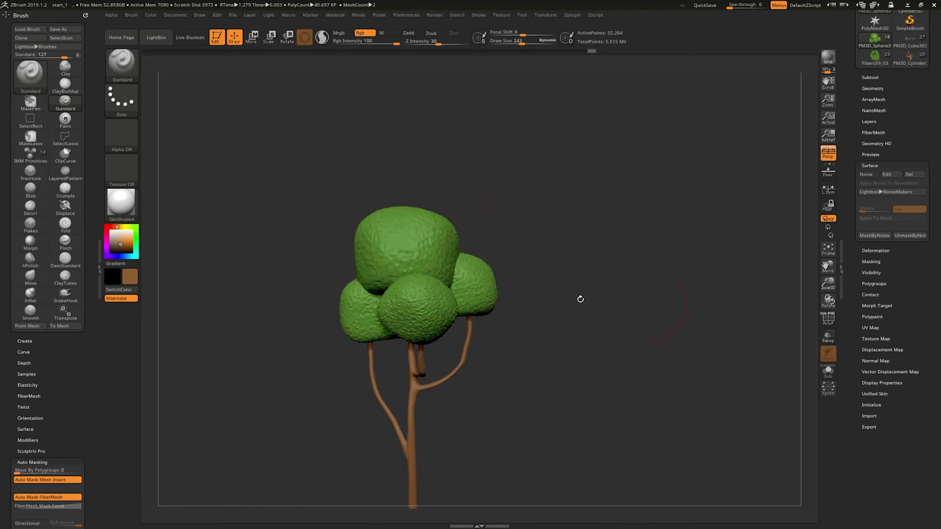
- Paint a mask onto the canopy, then clear it and rotate the tree
key(ctrl)
mouse_move(417, 309)
ctrl+mouse_down()
mouse_move(431, 248)
mouse_move(401, 231)
ctrl+mouse_up()
mouse_move(539, 274)
ctrl+mouse_down()
mouse_move(609, 325)
mouse_move(641, 296)
mouse_move(630, 294)
mouse_move(687, 273)
mouse_move(649, 283)
ctrl+mouse_up()
drag(853, 140, 846, 195)
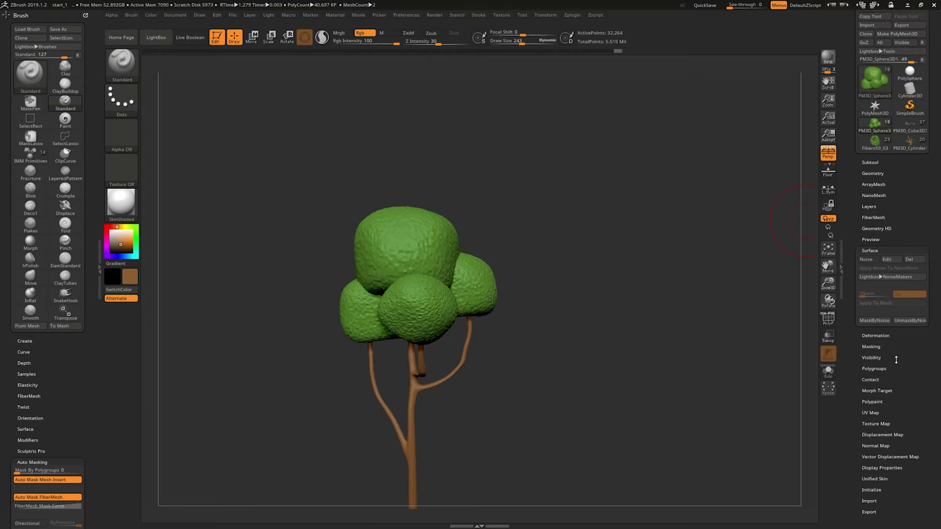
drag(896, 360, 897, 340)
- Show the polygroup wireframe and try rebuilding the canopy with even mesh density
click(882, 330)
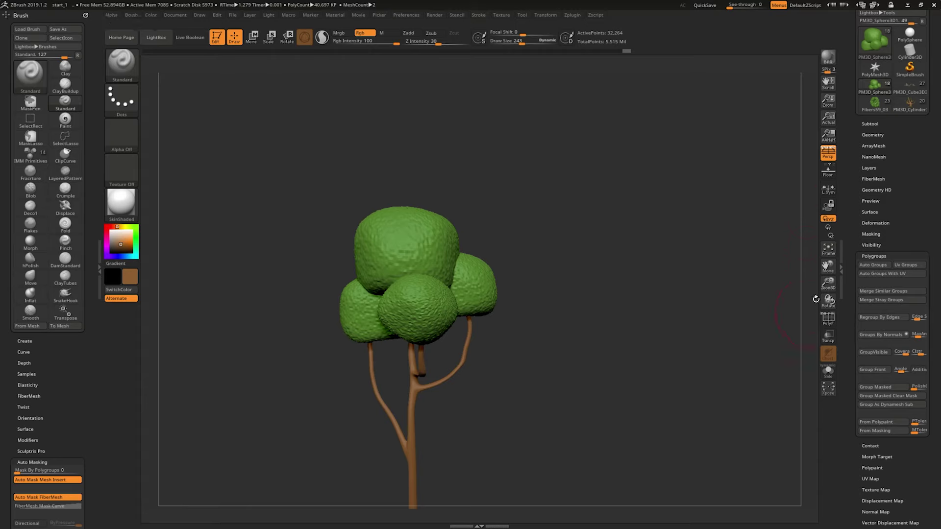
click(832, 318)
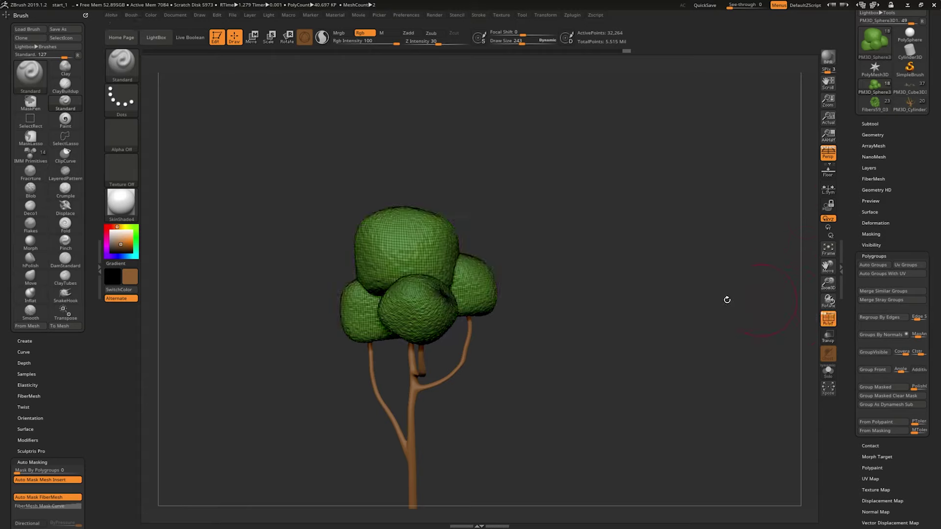
drag(899, 191, 899, 237)
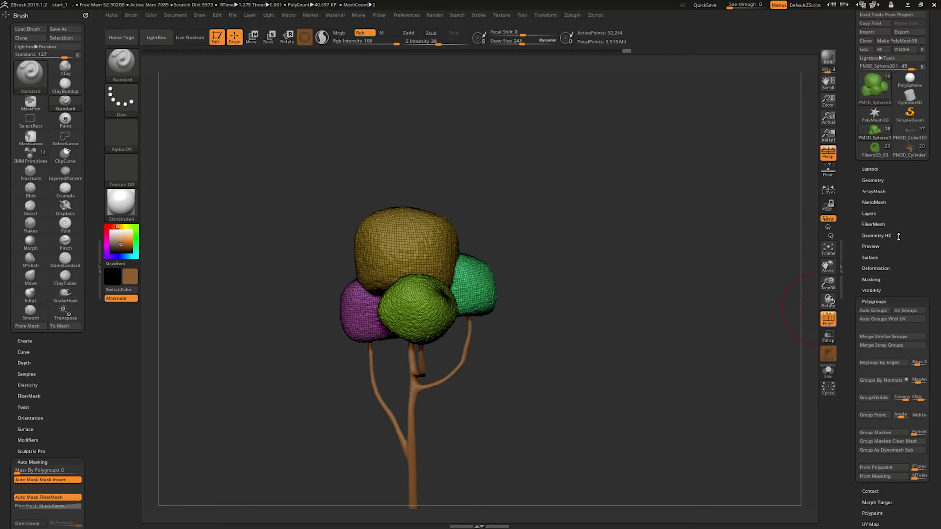
click(881, 181)
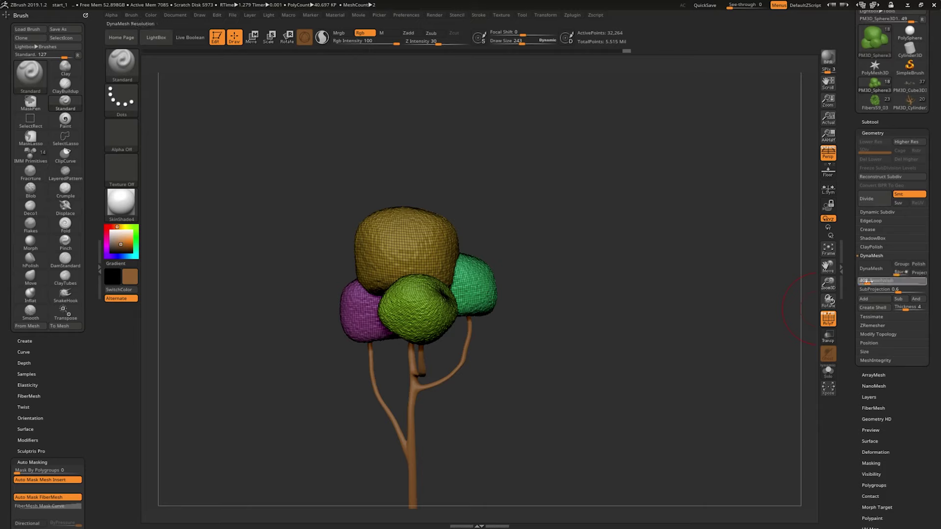
click(874, 270)
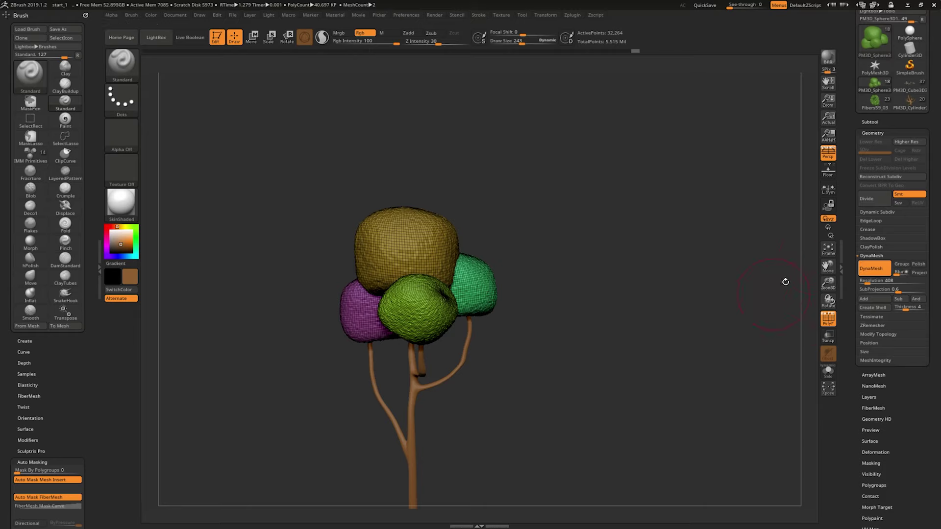
- Merge Untitled Layer 1 down, then test a DynaMesh remesh with Ctrl-drag and undo it
click(871, 397)
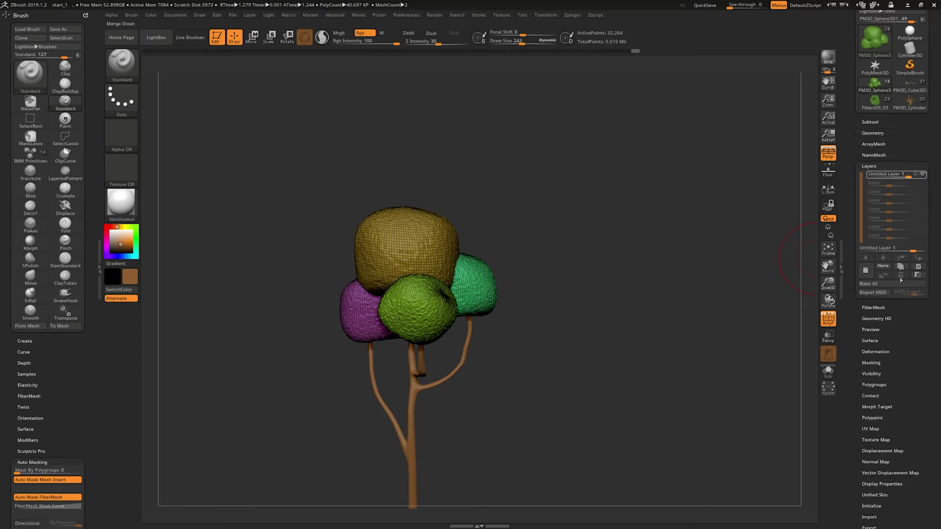
click(901, 279)
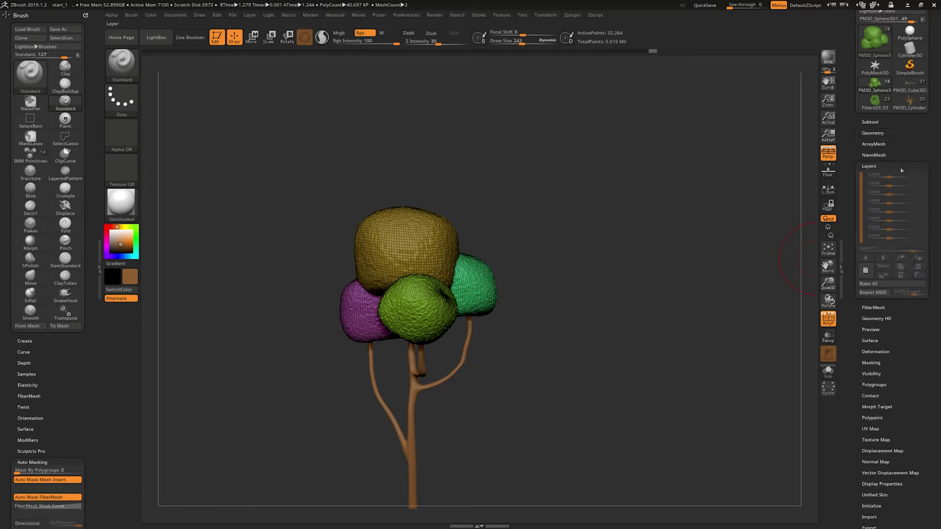
click(873, 133)
key(ctrl)
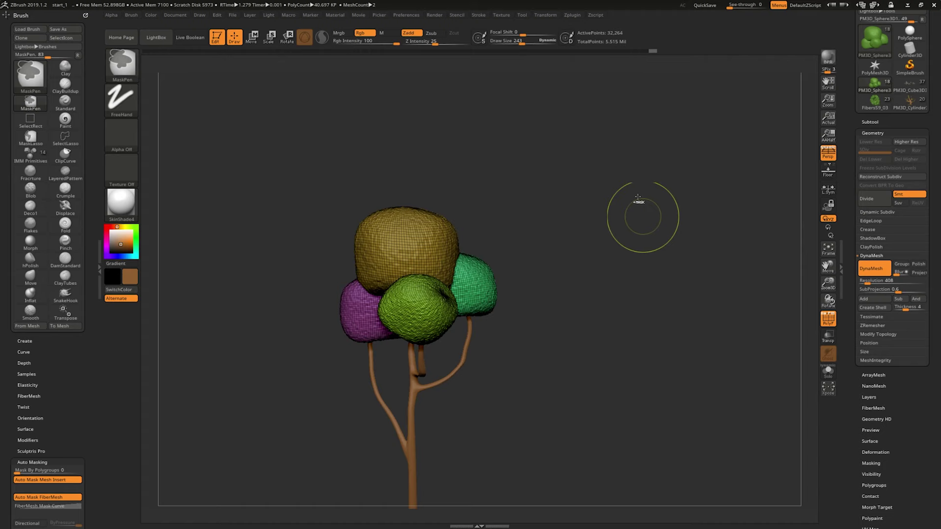
mouse_move(637, 197)
ctrl+mouse_down()
mouse_move(647, 269)
mouse_move(733, 311)
ctrl+mouse_up()
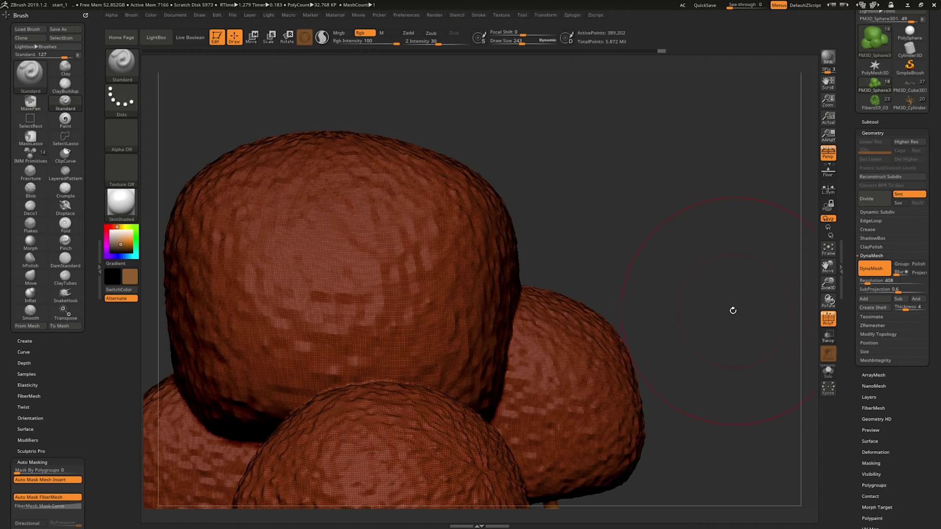
key(ctrl+z)
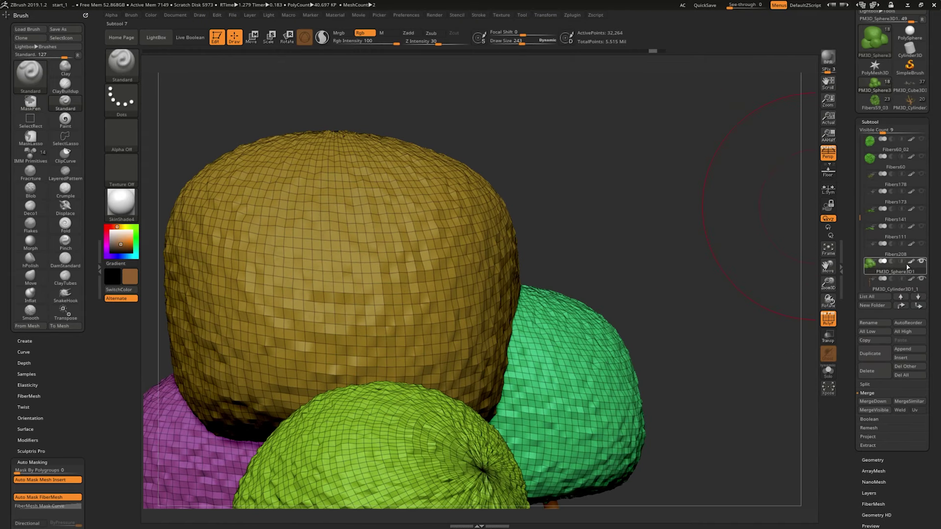
click(907, 268)
mouse_move(694, 169)
ctrl+mouse_down()
mouse_move(727, 259)
mouse_move(726, 224)
mouse_move(708, 248)
ctrl+mouse_up()
key(f)
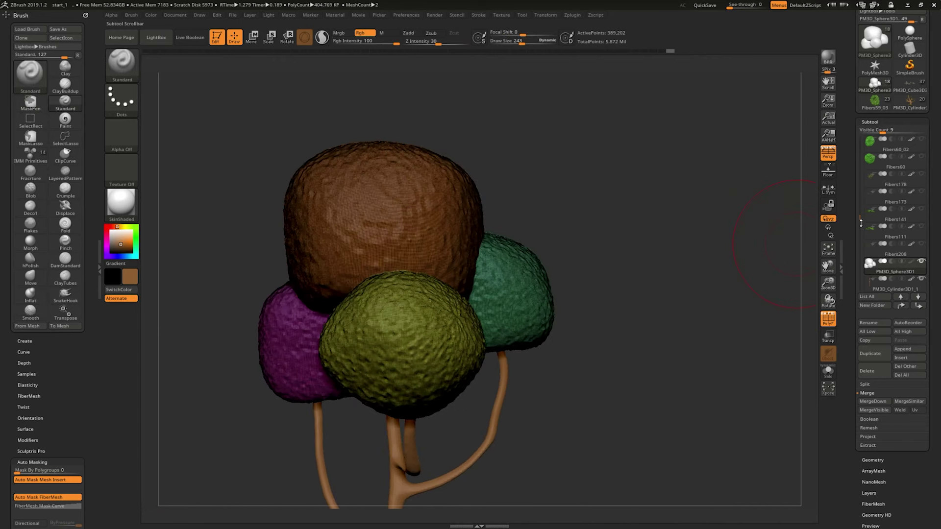
scroll(860, 218, down, 2)
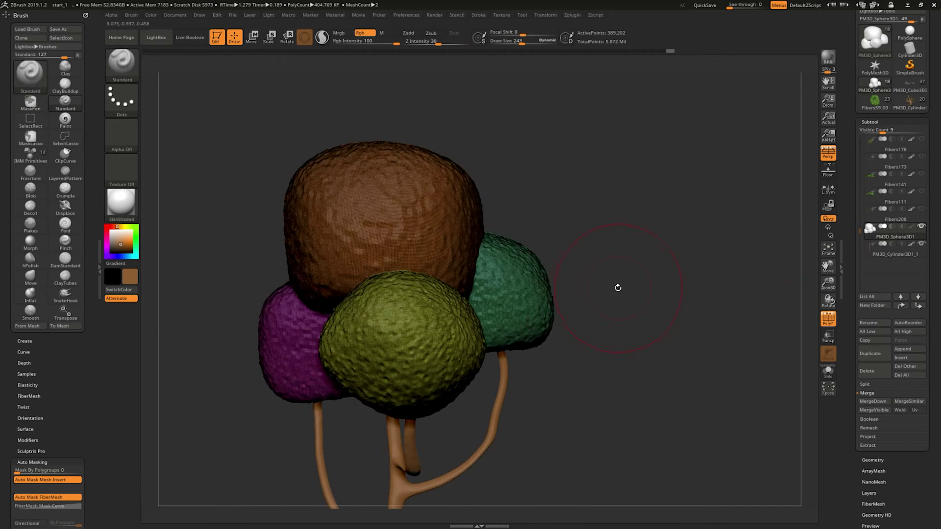
scroll(855, 275, down, 5)
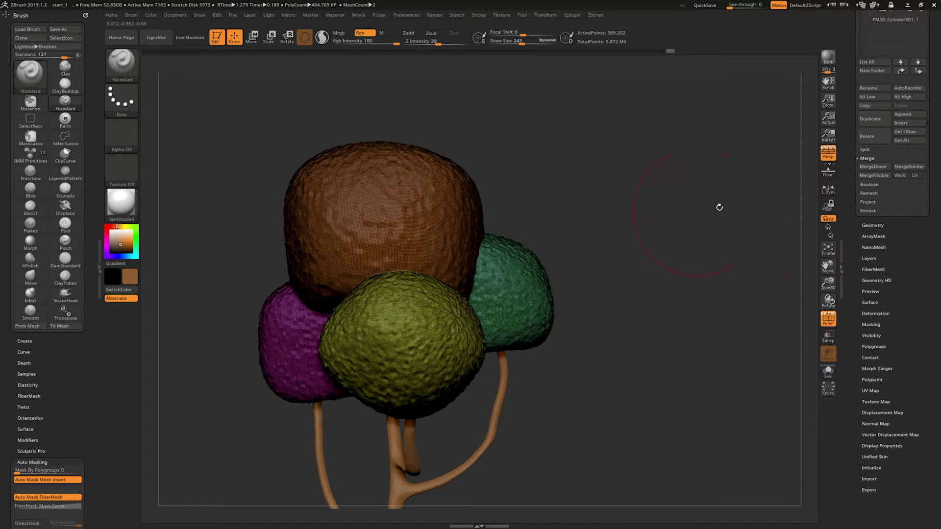
mouse_move(718, 205)
mouse_down()
mouse_move(659, 233)
mouse_move(628, 206)
mouse_move(508, 245)
mouse_up()
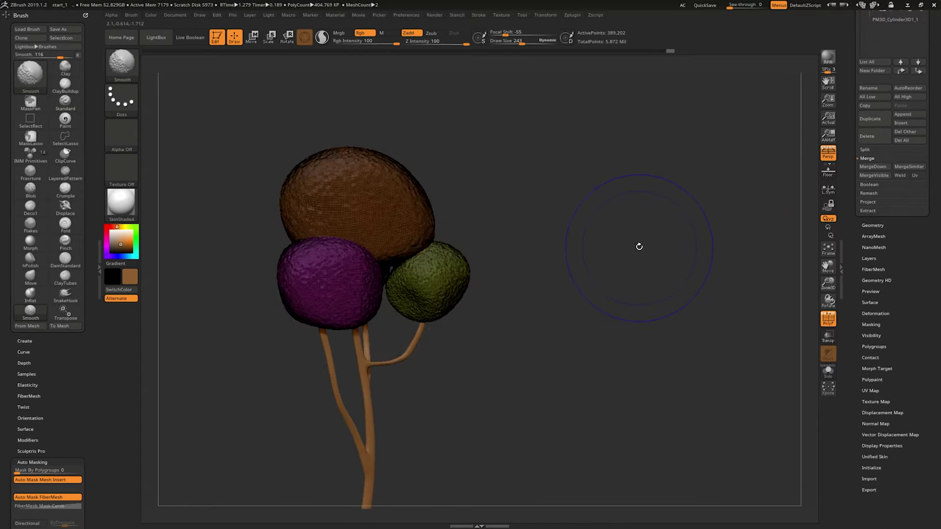
click(828, 318)
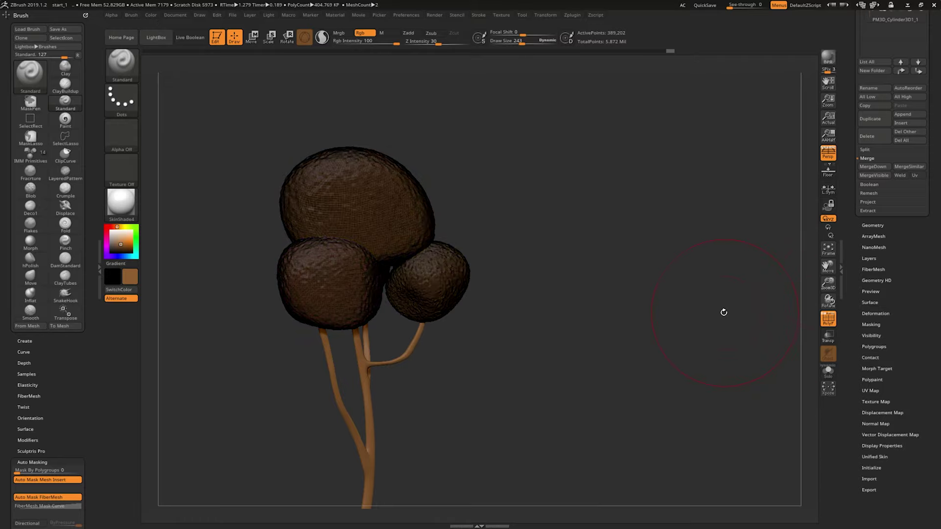
click(829, 319)
mouse_move(742, 317)
mouse_down()
mouse_move(693, 332)
mouse_move(703, 338)
mouse_up()
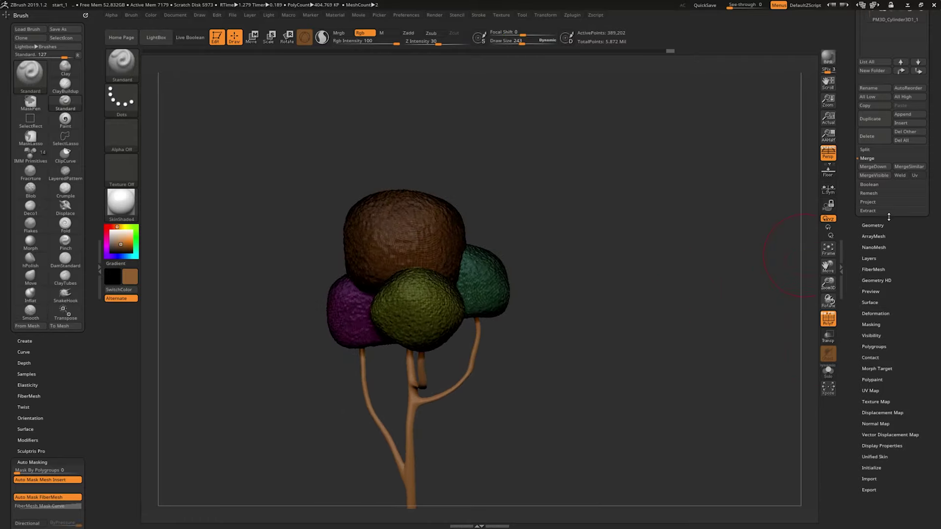
key(shift+f)
mouse_move(693, 250)
mouse_down()
mouse_move(726, 276)
mouse_move(710, 248)
mouse_move(789, 263)
mouse_up()
drag(850, 240, 882, 264)
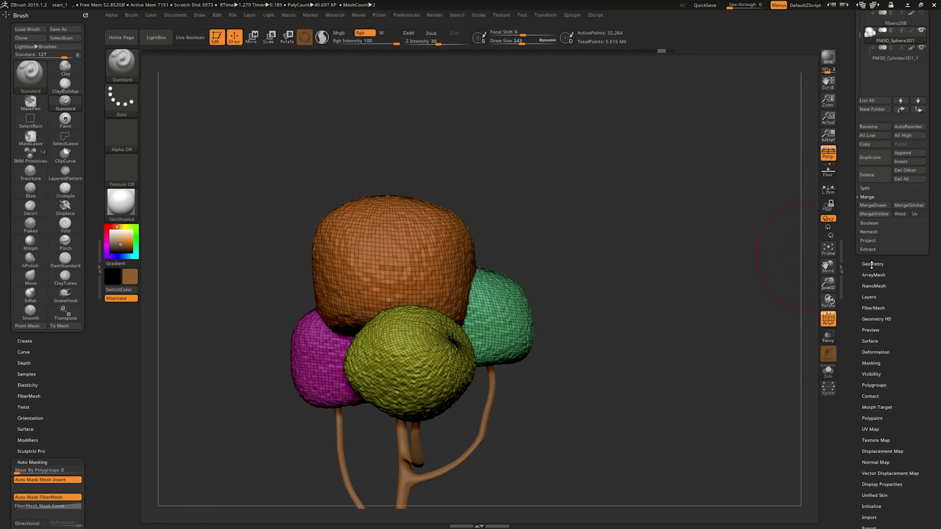
- Retopologise the canopy into clean quads with ZRemesher and inspect the result
click(872, 264)
click(878, 243)
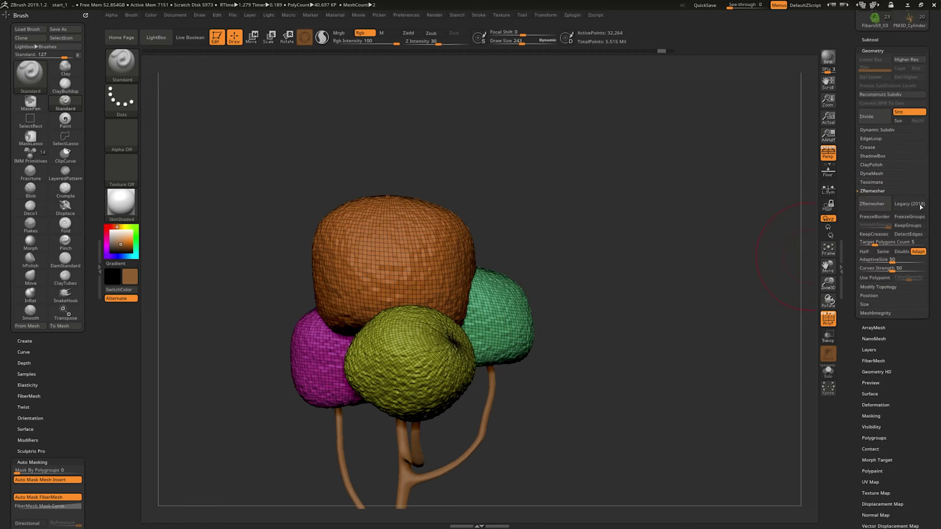
click(880, 207)
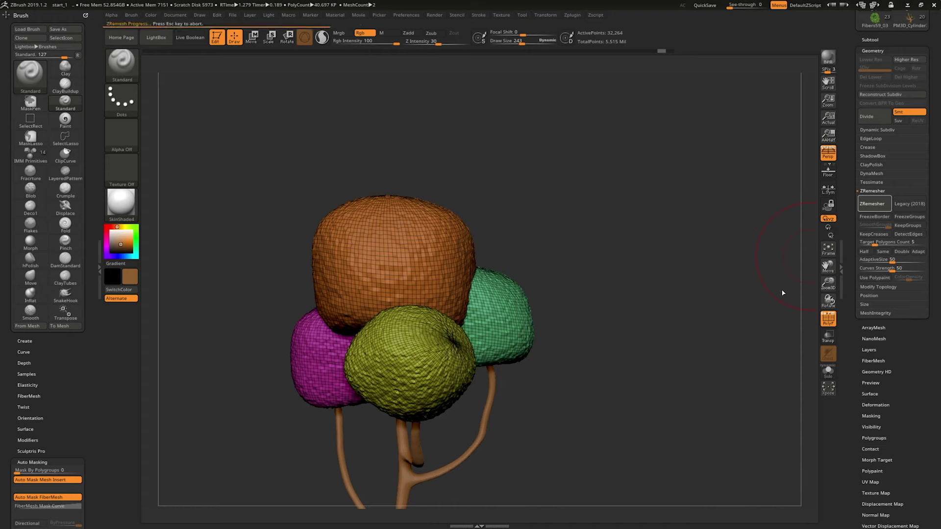
mouse_move(750, 248)
mouse_down()
mouse_move(679, 273)
mouse_move(716, 267)
mouse_up()
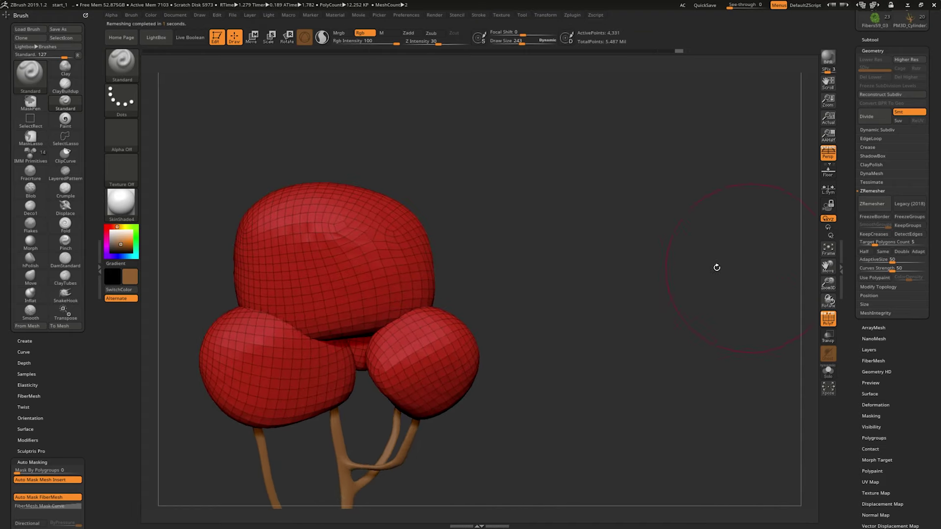
scroll(885, 331, down, 3)
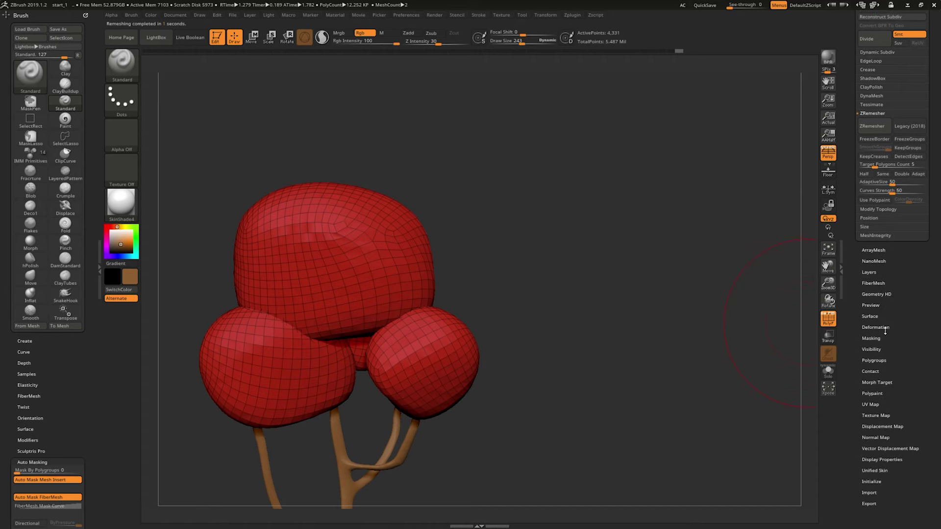
- Split the canopy into one polygroup per blob with Auto Groups and subdivide it
click(877, 360)
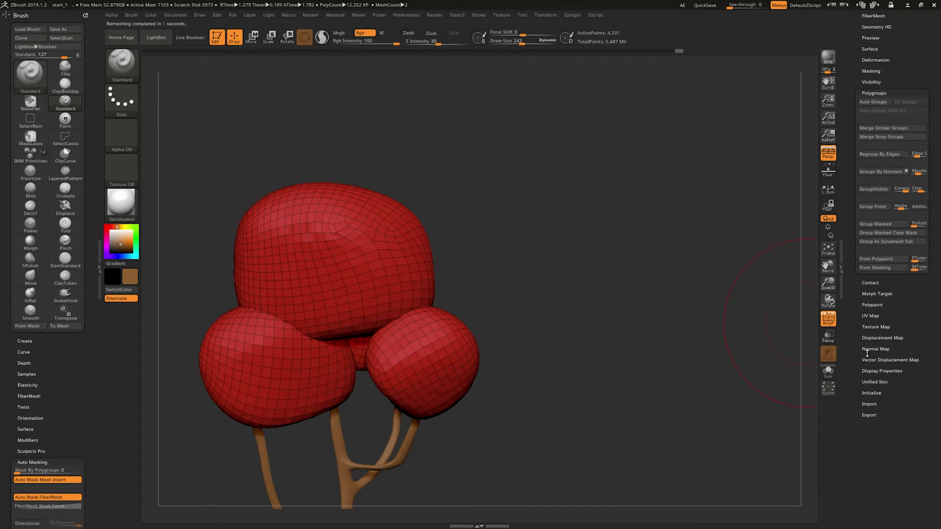
click(873, 101)
key(ctrl)
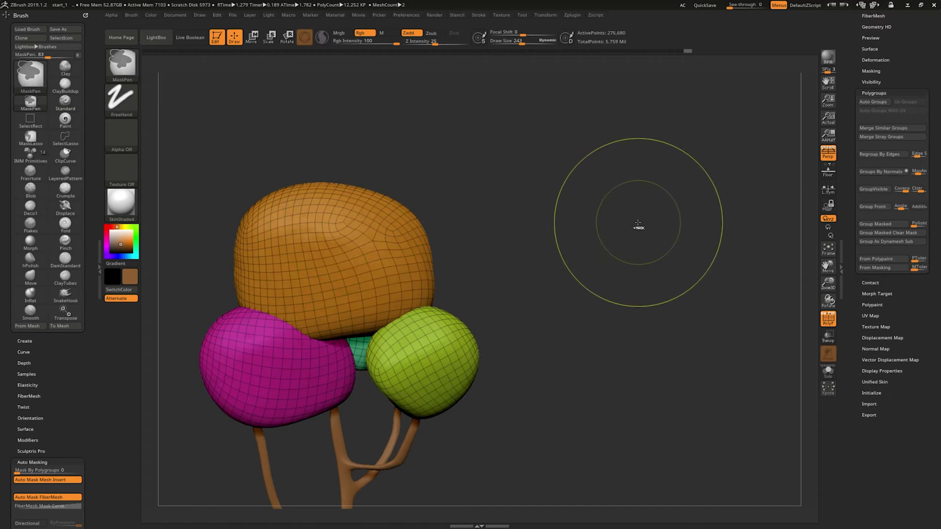
scroll(848, 207, up, 5)
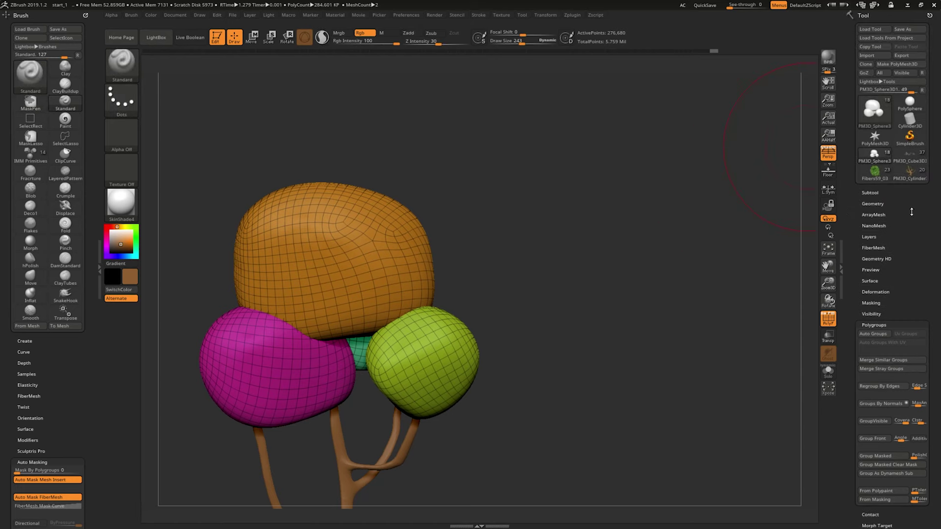
- Step the canopy down to a lower subdivision level (4,331 active points) and view the whole tree
click(873, 199)
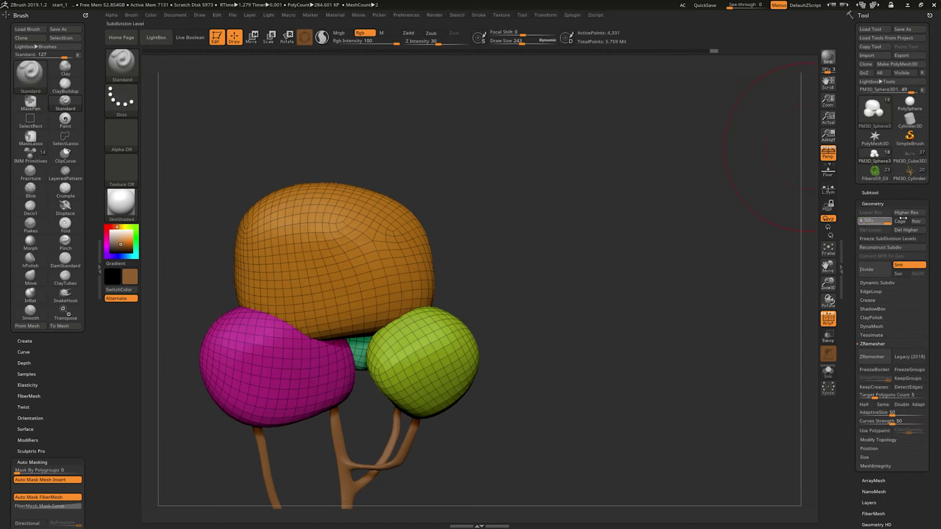
click(859, 221)
ctrl+right_drag(638, 344, 640, 265)
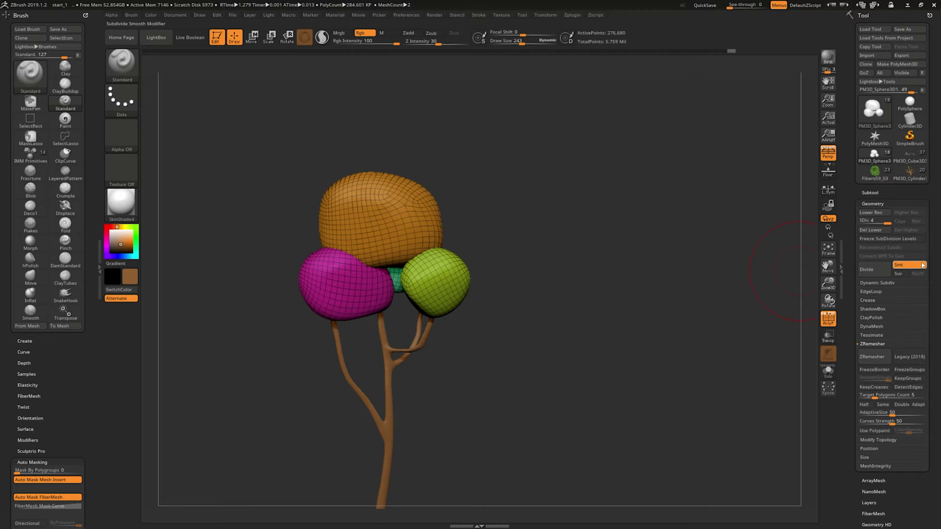
drag(851, 321, 852, 164)
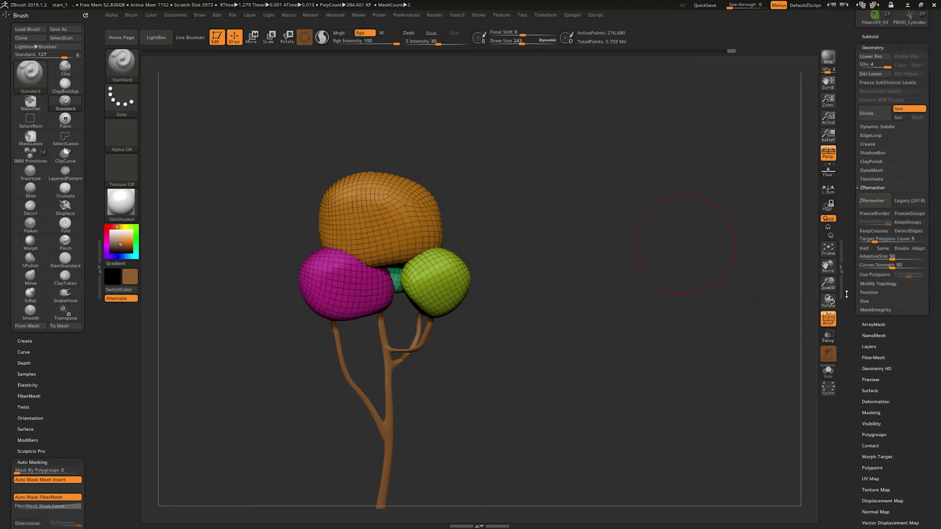
- Add a new sculpt layer, hide the polygroup colours, and bring up the Surface noise settings
click(870, 347)
click(873, 191)
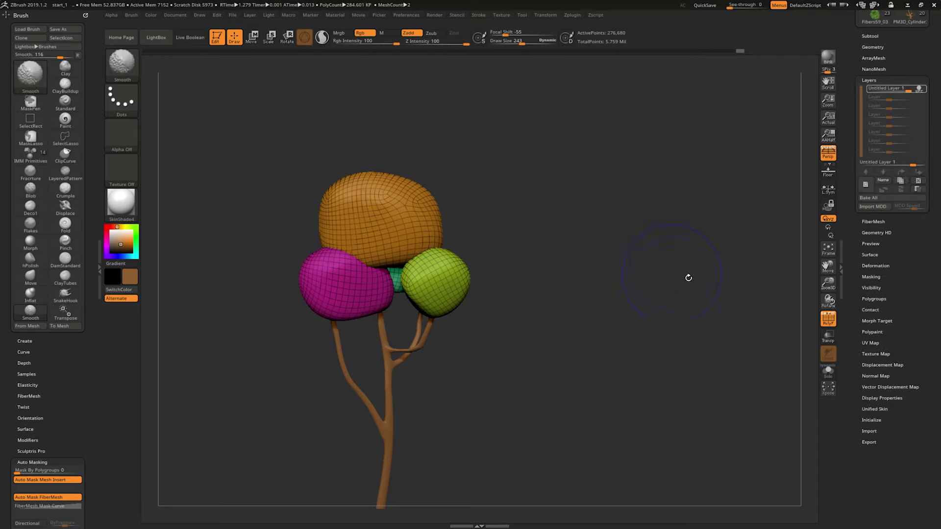
click(828, 321)
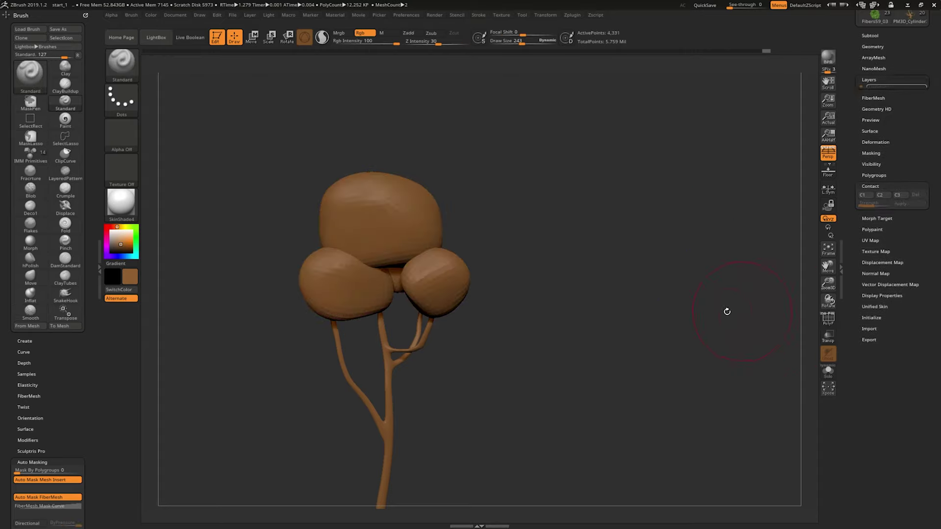
click(895, 178)
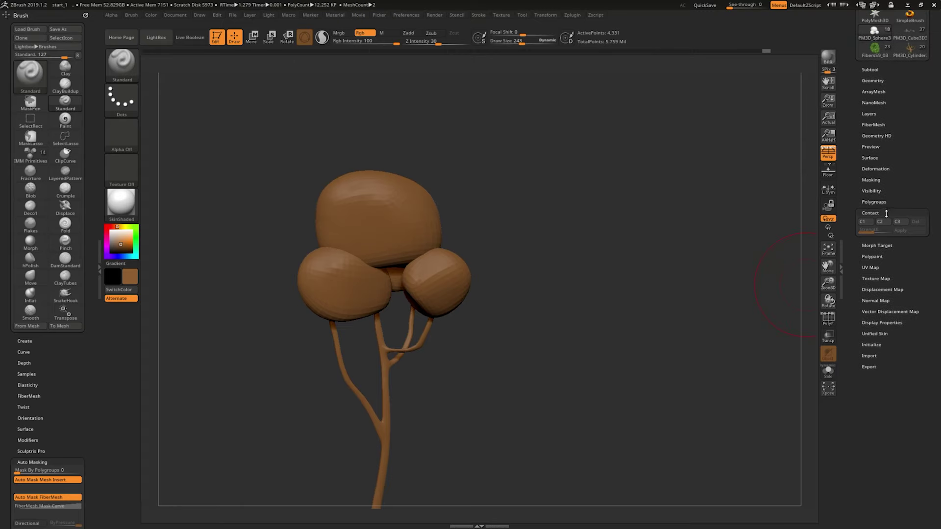
click(877, 157)
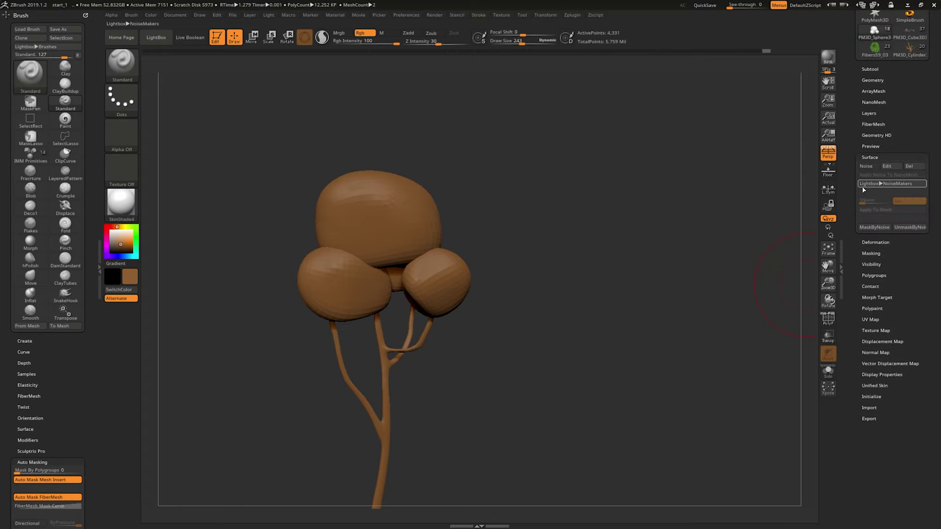
- Preview and apply surface noise on the canopy, then switch the noise back off
click(890, 167)
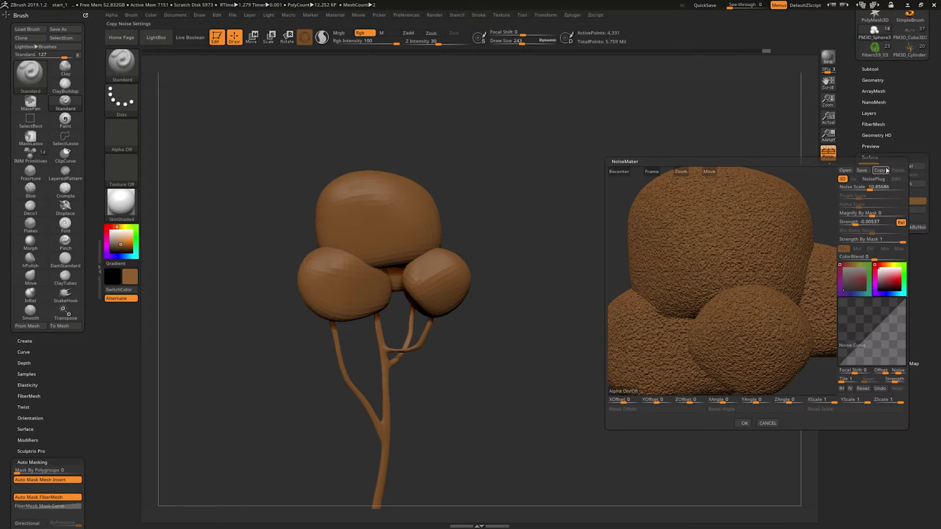
click(744, 424)
click(866, 166)
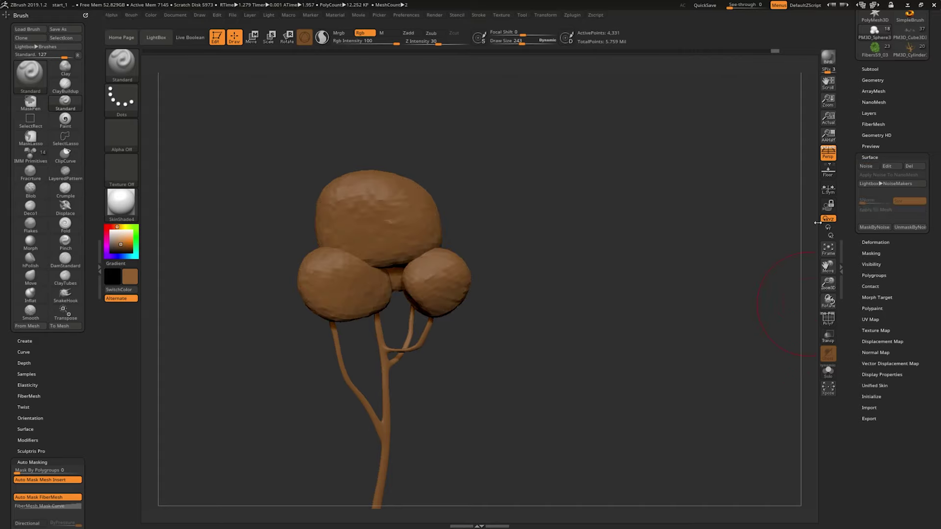
shift+drag(687, 251, 662, 258)
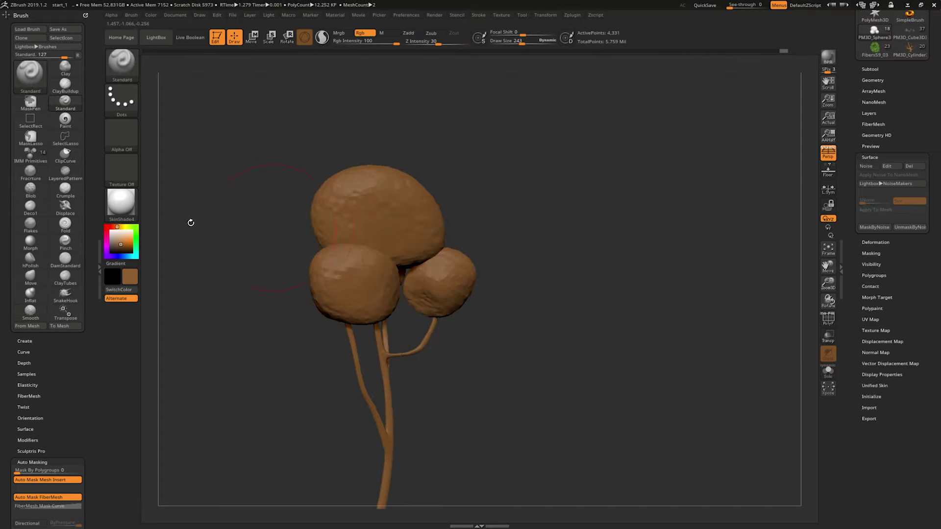
- Pick green as the paint colour and fill the canopy blobs white with FillObject
click(135, 227)
click(151, 16)
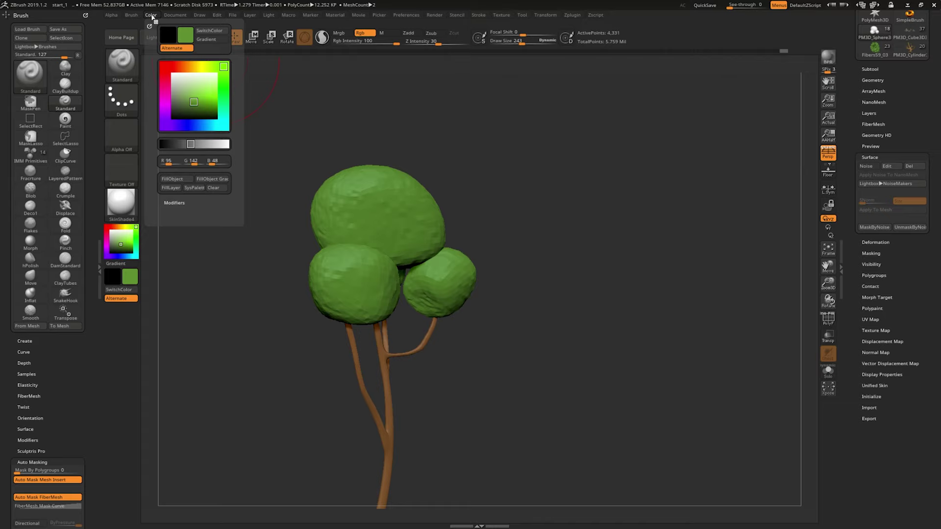
click(184, 179)
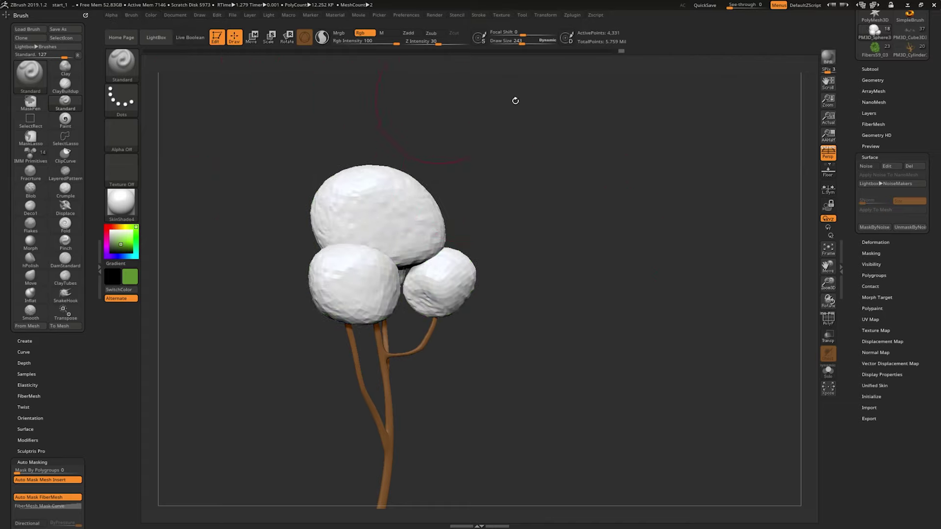
click(878, 81)
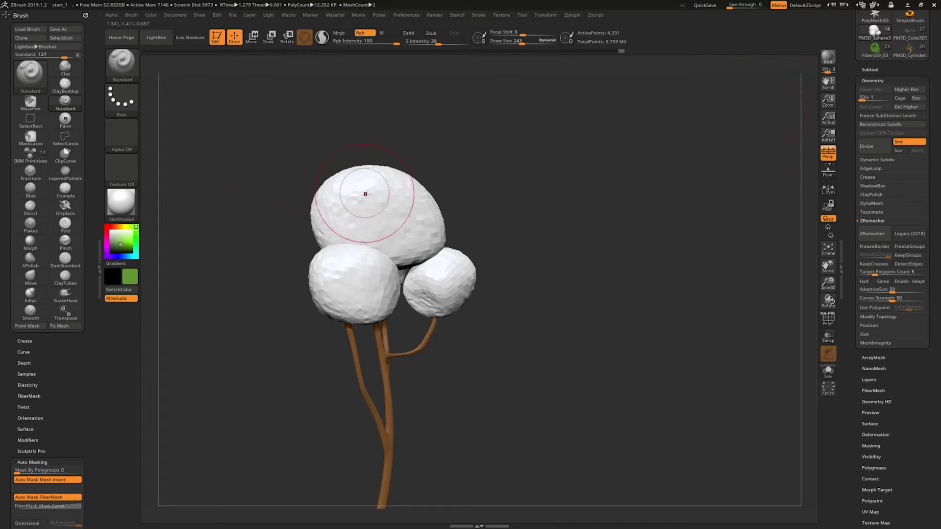
- Paint every canopy blob green with the Standard brush in Rgb mode, including the back
mouse_move(383, 202)
mouse_down()
mouse_move(476, 282)
mouse_move(563, 248)
mouse_move(405, 194)
mouse_up()
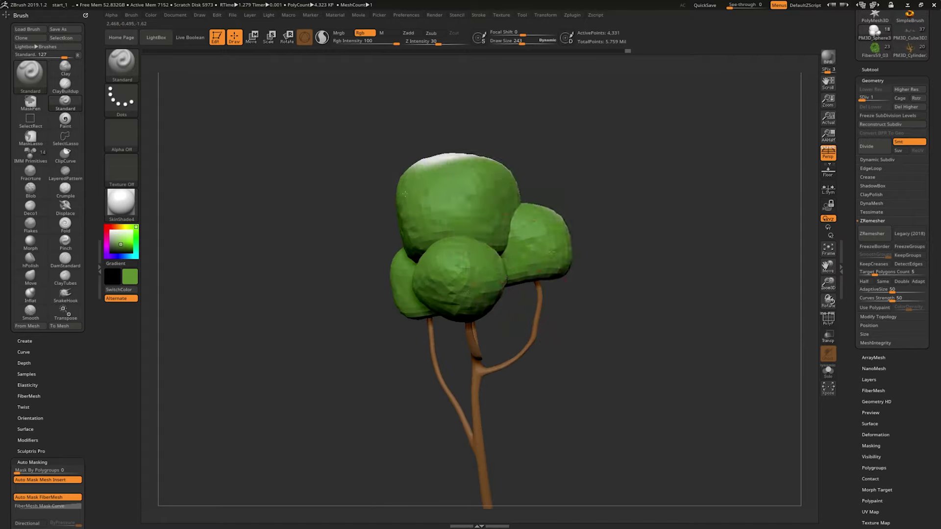
drag(626, 267, 550, 242)
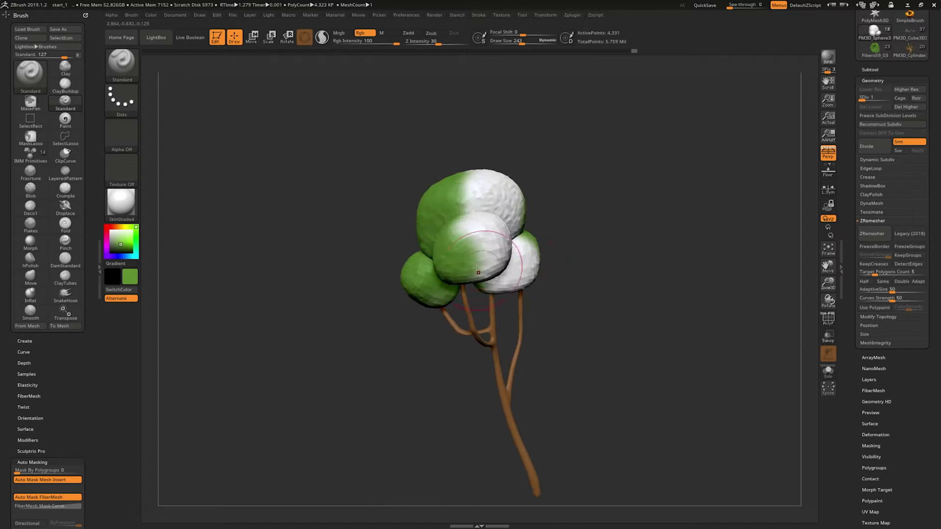
drag(490, 186, 514, 265)
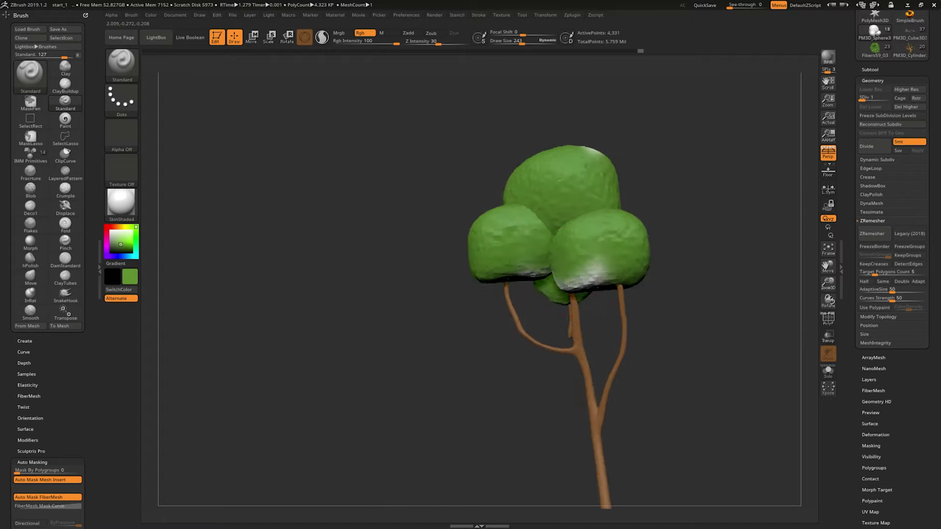
mouse_move(613, 304)
mouse_down()
mouse_move(524, 290)
mouse_move(554, 251)
mouse_up()
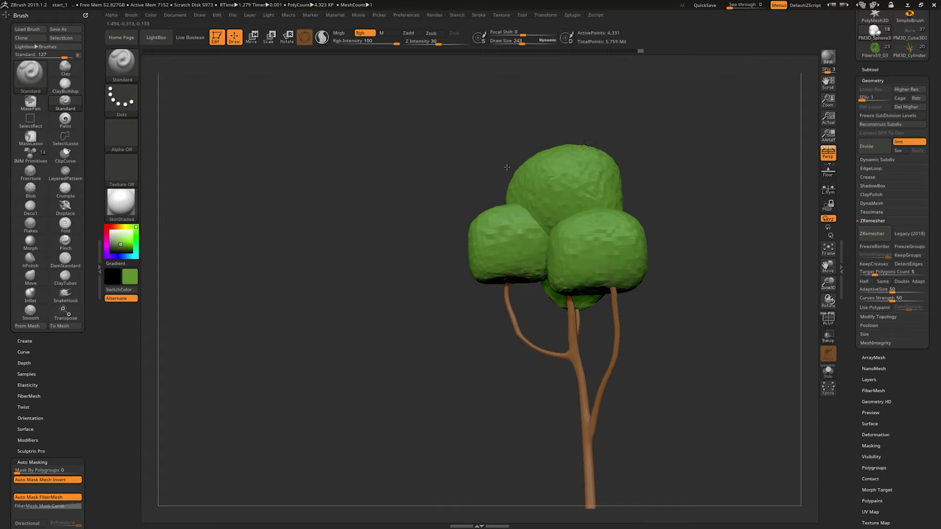
mouse_move(507, 167)
mouse_down()
mouse_move(660, 229)
mouse_move(526, 196)
mouse_up()
drag(661, 266, 804, 272)
- Raise the tree to its highest subdivision level and view the layer's bumpy detail in Tool > Layers
key(d)
key(d)
key(d)
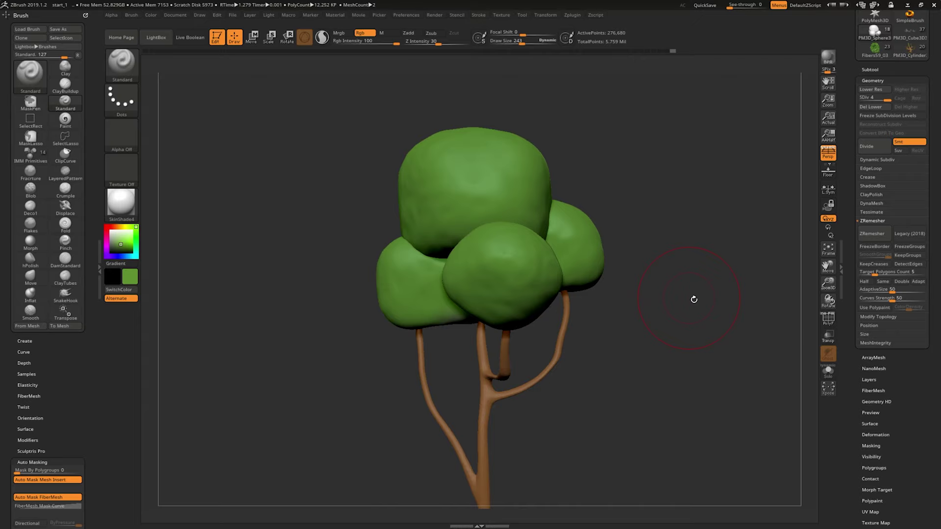
mouse_move(694, 299)
mouse_down()
mouse_move(725, 311)
mouse_move(679, 280)
mouse_move(717, 296)
mouse_move(825, 266)
mouse_up()
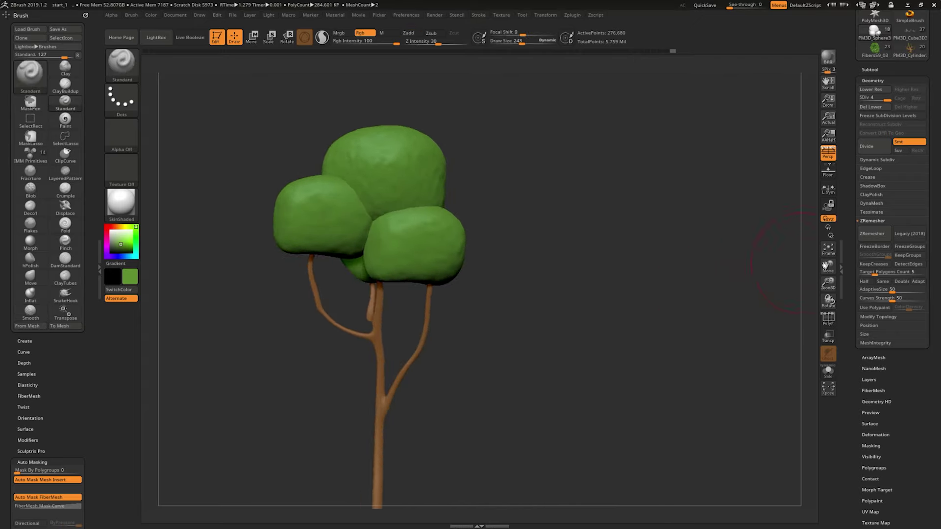
scroll(889, 260, down, 3)
click(866, 316)
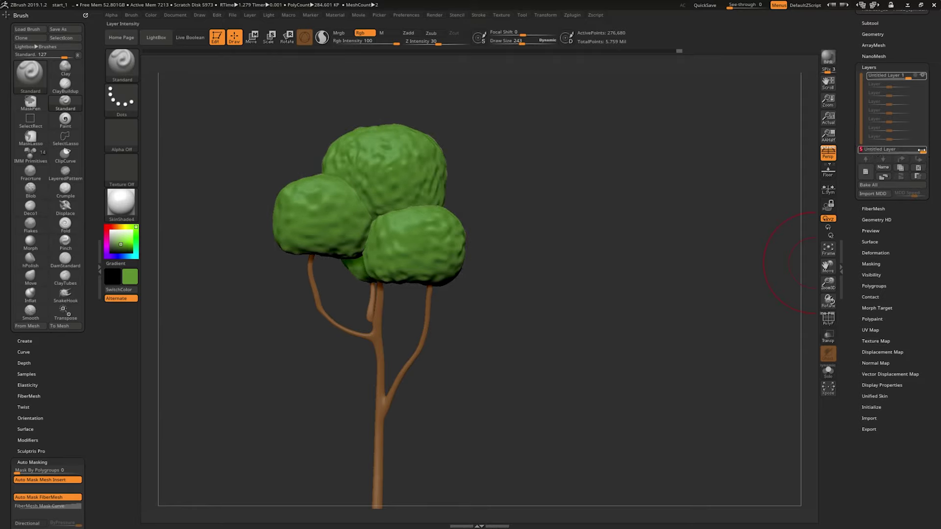
mouse_move(613, 245)
mouse_down()
mouse_move(679, 212)
mouse_move(644, 259)
mouse_move(702, 203)
mouse_up()
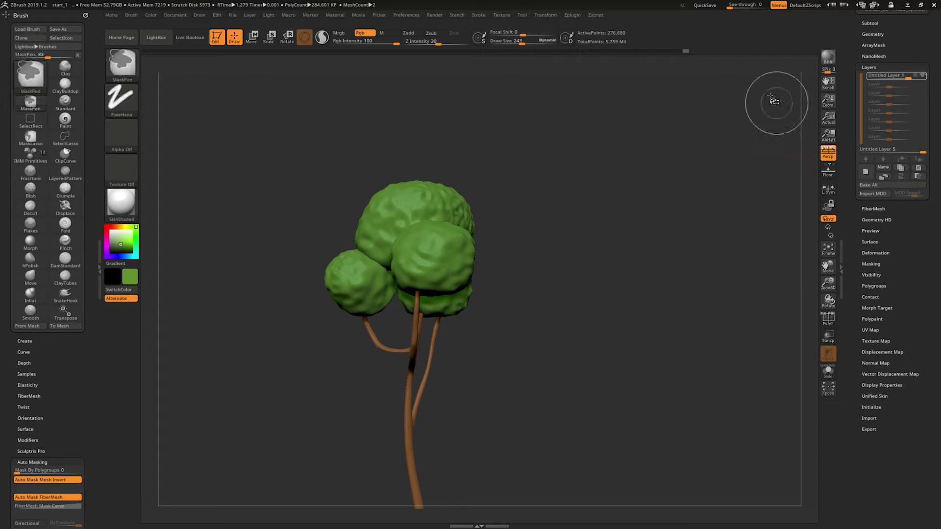
key(Print)
drag(732, 43, 937, 223)
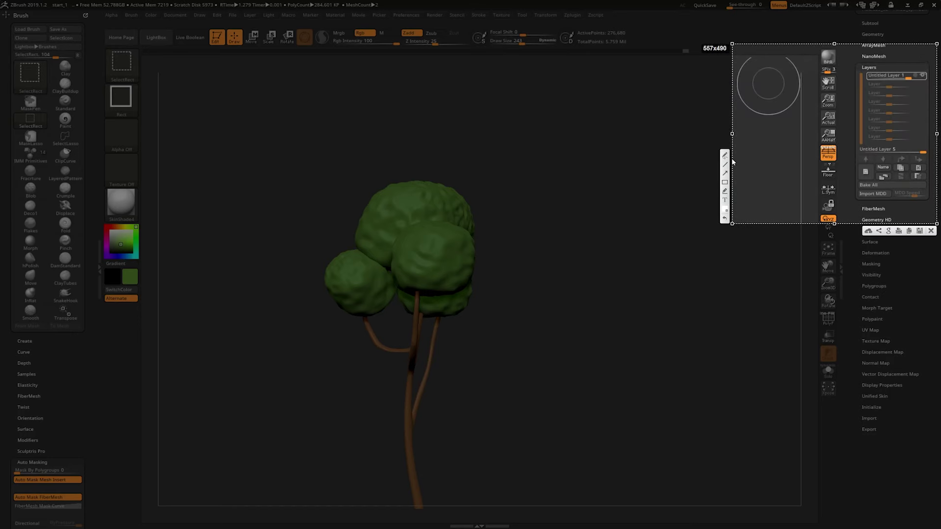
drag(904, 159, 898, 159)
- Duplicate the bumpy layer, raise its strength to about 3.16, merge it down, and add a new layer
key(ctrl+c)
click(902, 169)
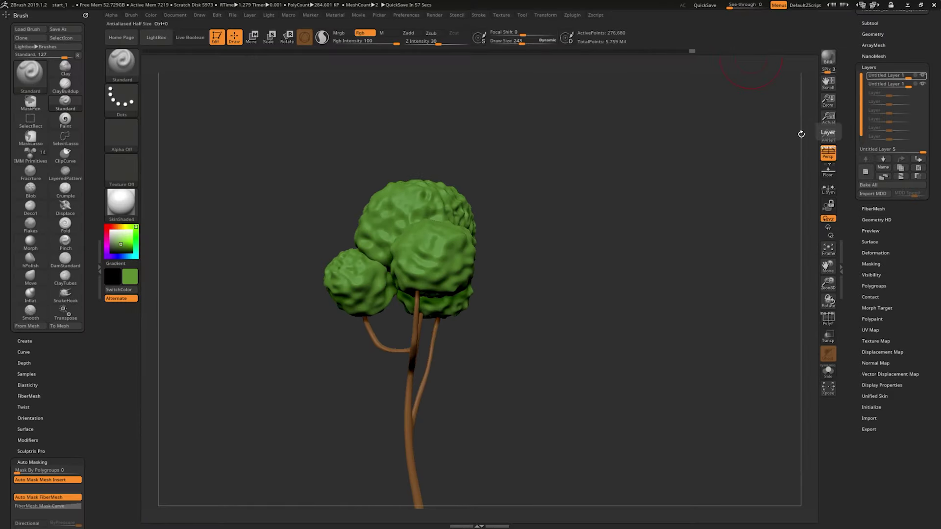
mouse_move(805, 134)
alt+mouse_down()
mouse_move(613, 219)
mouse_move(767, 197)
alt+mouse_up()
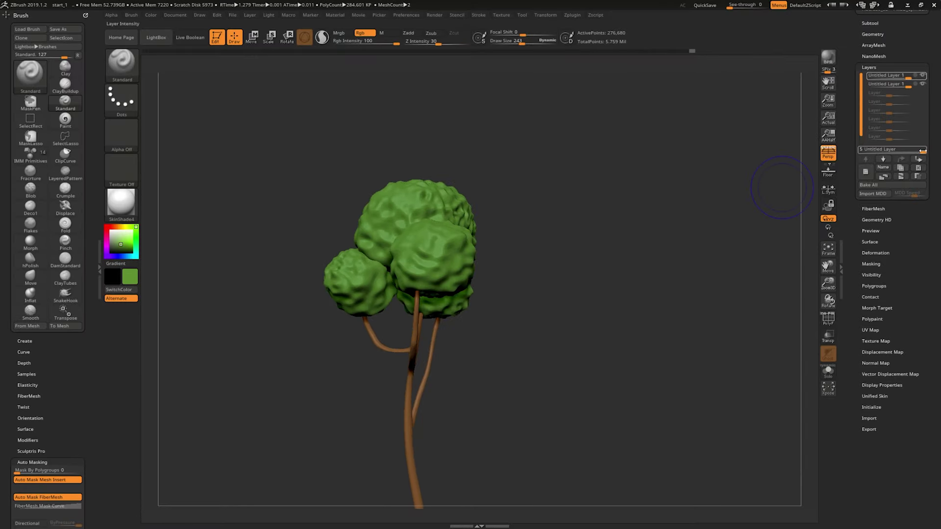
drag(920, 151, 926, 150)
mouse_move(714, 187)
mouse_down()
mouse_move(769, 191)
mouse_move(719, 191)
mouse_move(722, 224)
mouse_move(726, 182)
mouse_up()
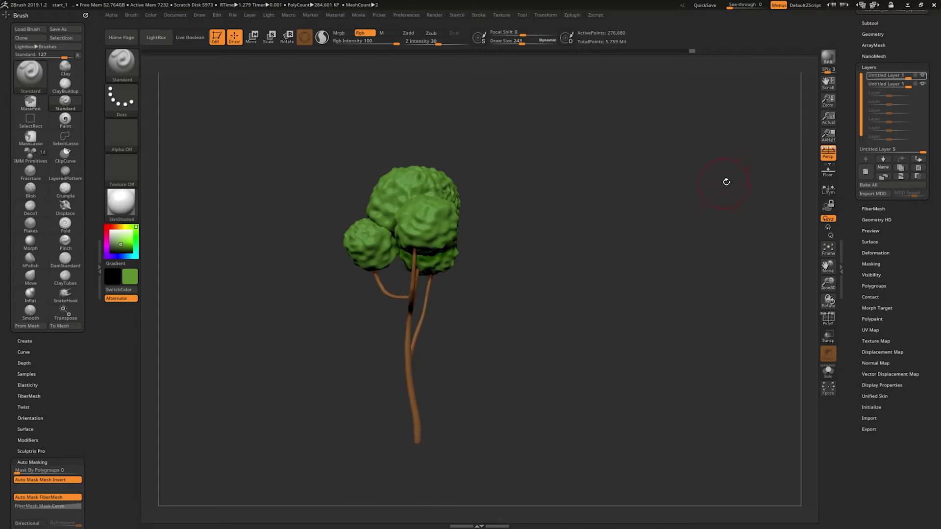
click(901, 177)
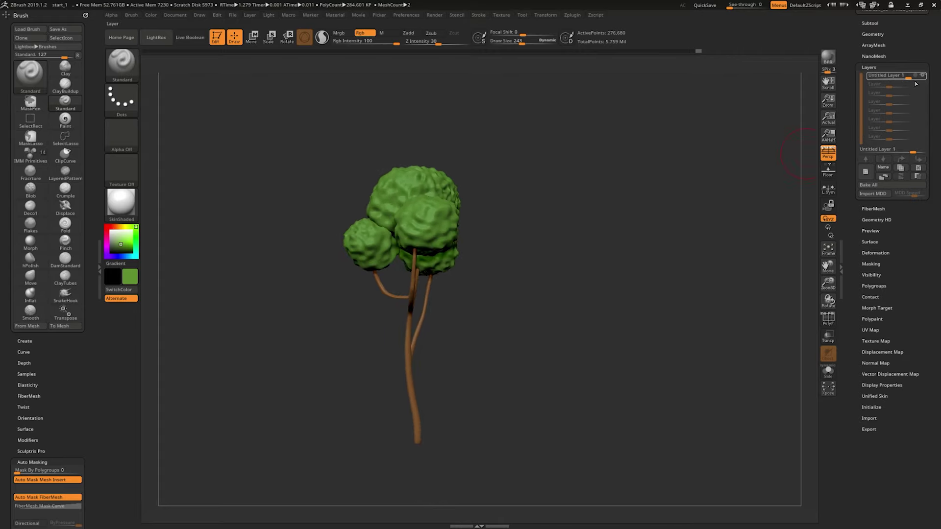
click(865, 173)
click(869, 243)
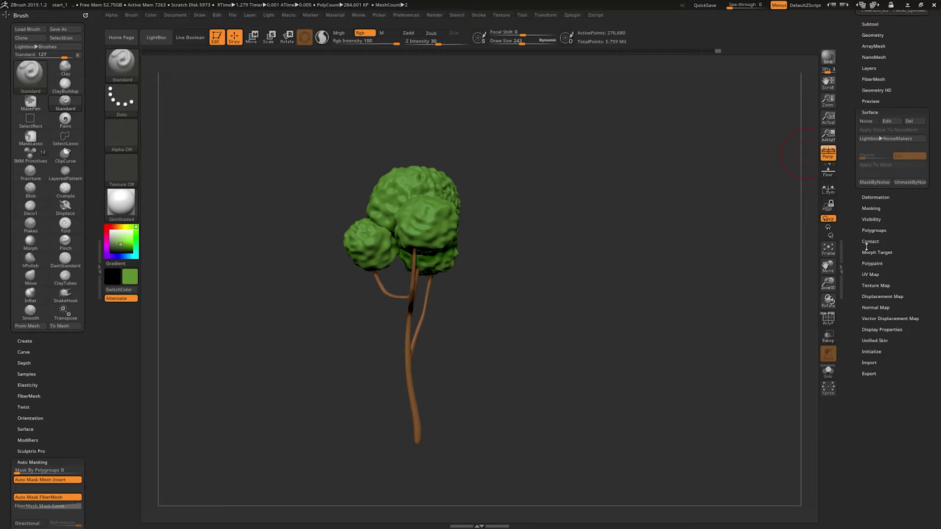
- Apply a fine leafy noise to the green canopy through Noise Edit and inspect the foliage
click(889, 121)
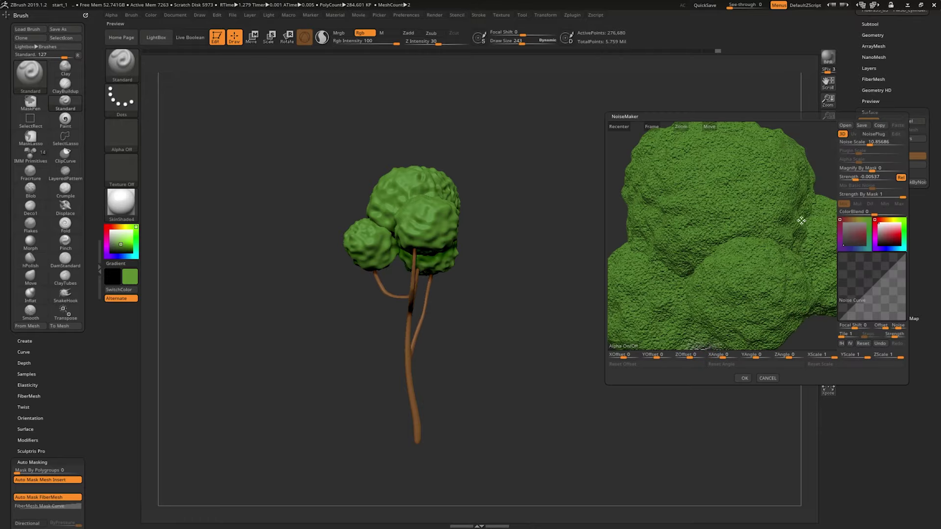
click(744, 378)
drag(675, 353, 693, 353)
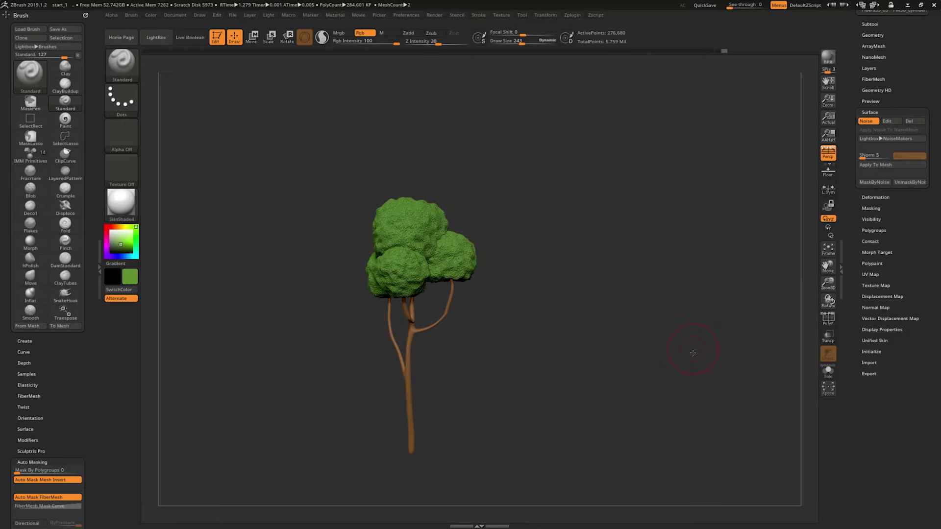
key(f)
scroll(750, 380, up, 3)
scroll(779, 338, down, 3)
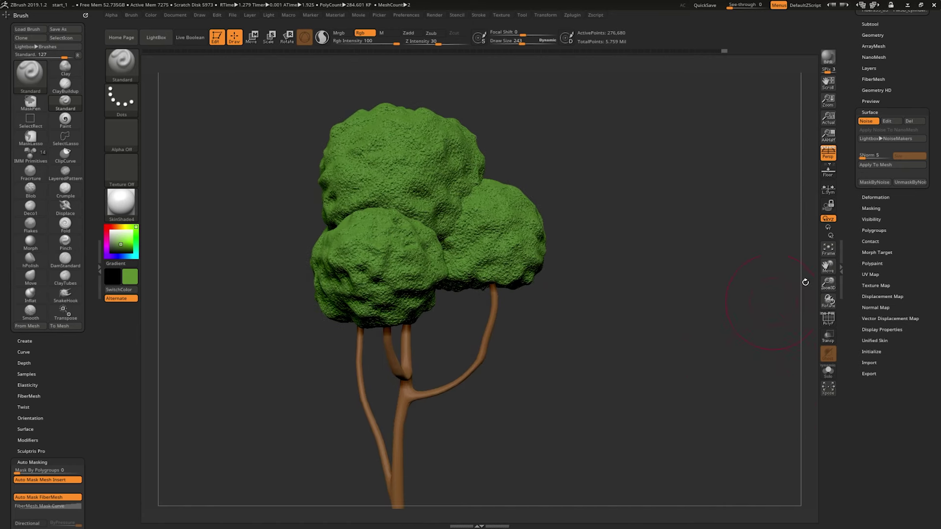
scroll(846, 166, up, 3)
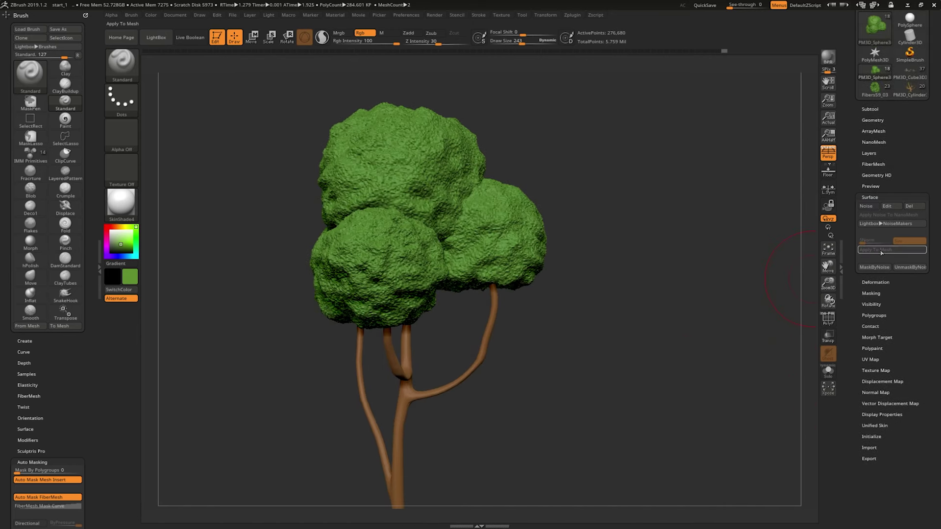
click(865, 153)
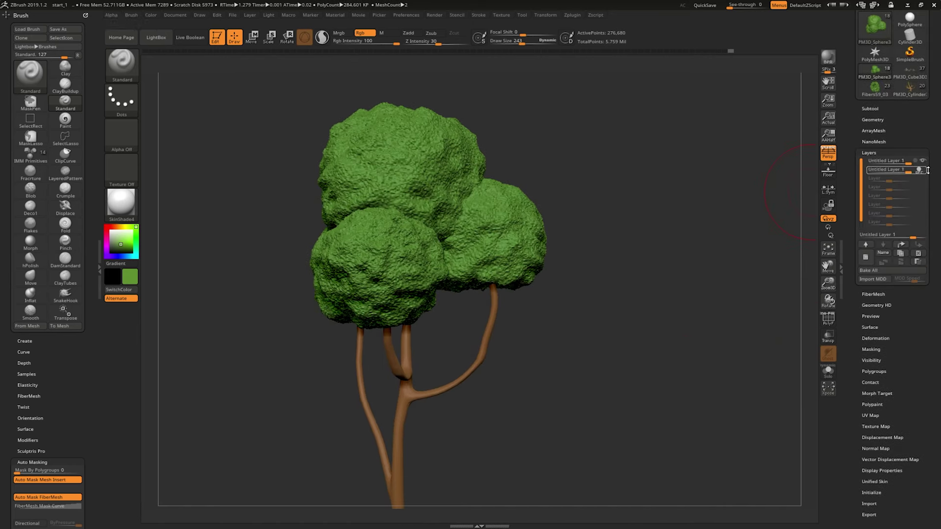
- Raise the foliage layer intensity to 5 and duplicate it four times for denser leaves
drag(913, 237, 925, 236)
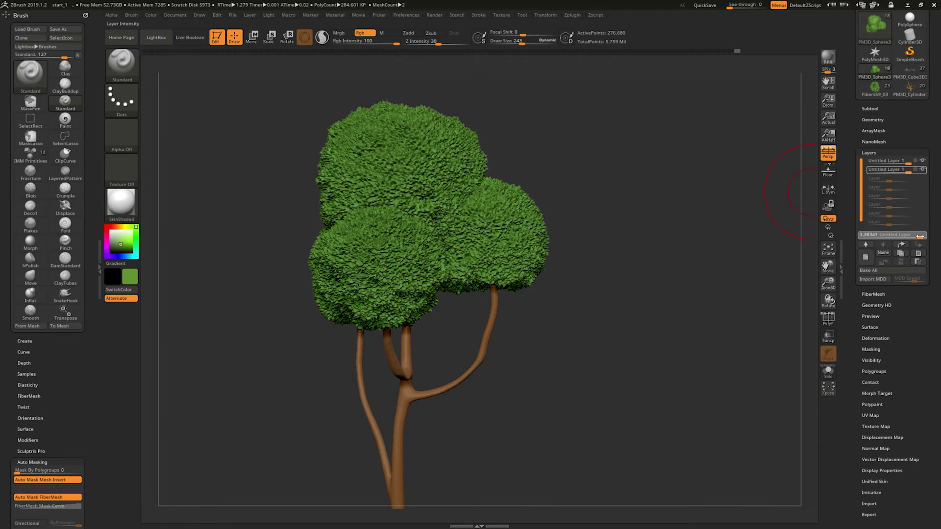
mouse_move(761, 254)
mouse_down()
mouse_move(778, 260)
mouse_move(760, 265)
mouse_move(812, 258)
mouse_up()
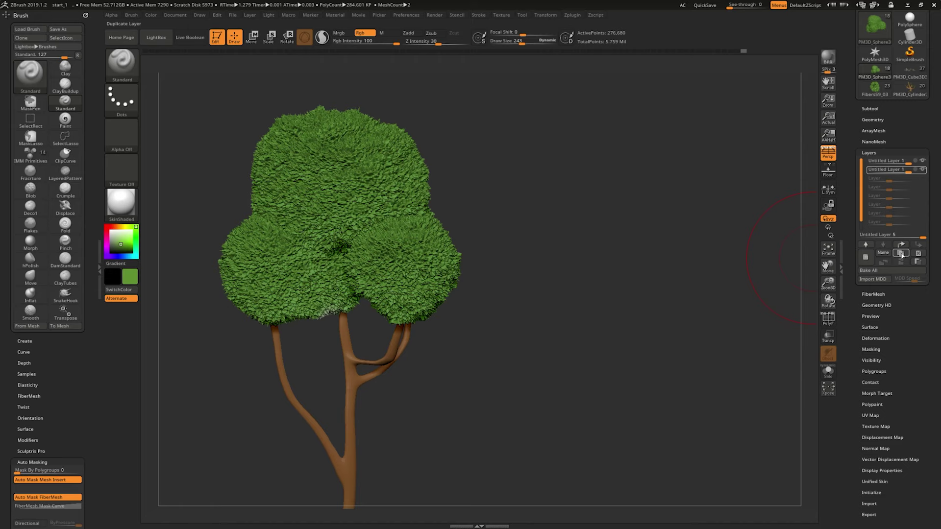
click(901, 253)
click(901, 253)
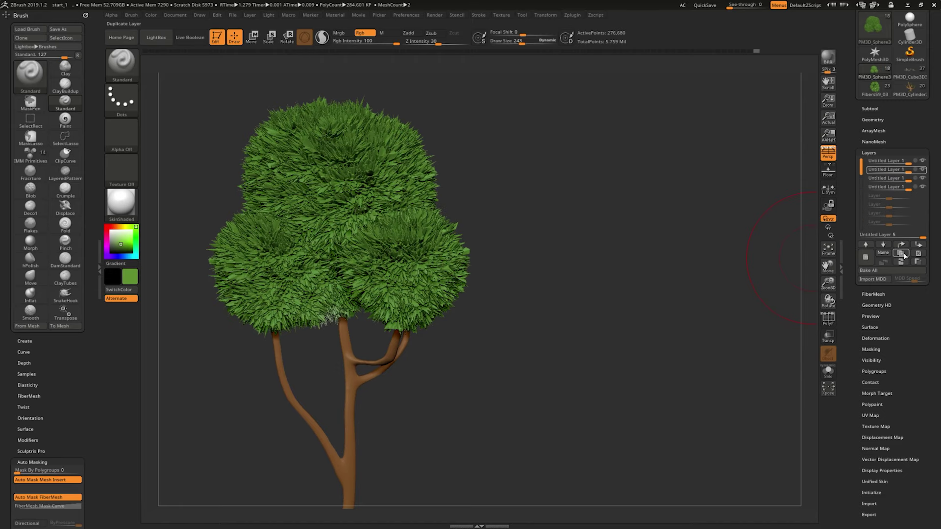
click(902, 254)
click(901, 254)
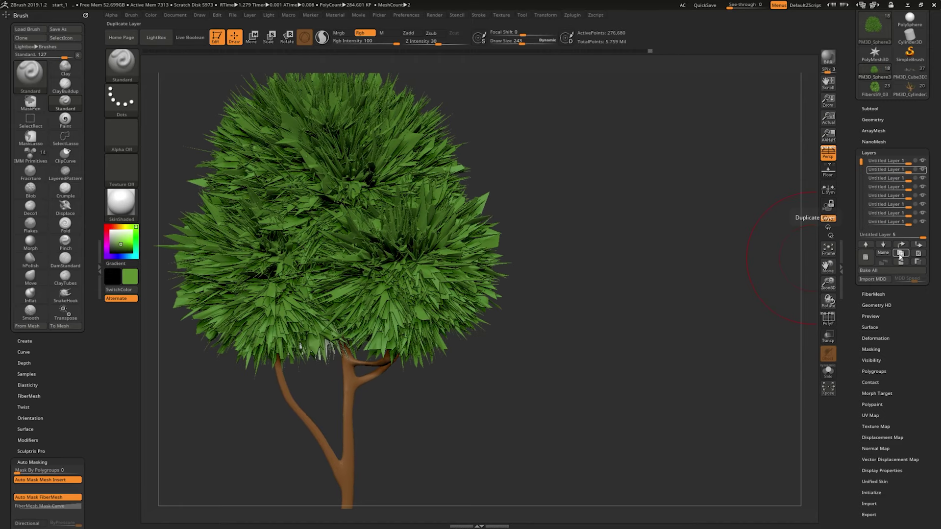
- Render a BPR preview of the tree, then delete the extra duplicated layers
mouse_move(744, 277)
alt+mouse_down()
mouse_move(668, 244)
mouse_move(736, 278)
mouse_move(742, 295)
alt+mouse_up()
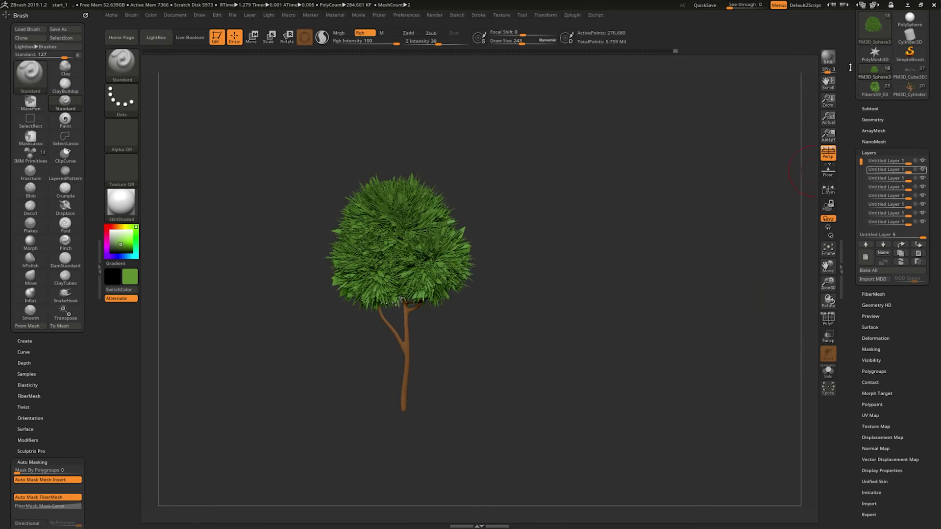
key(shift+r)
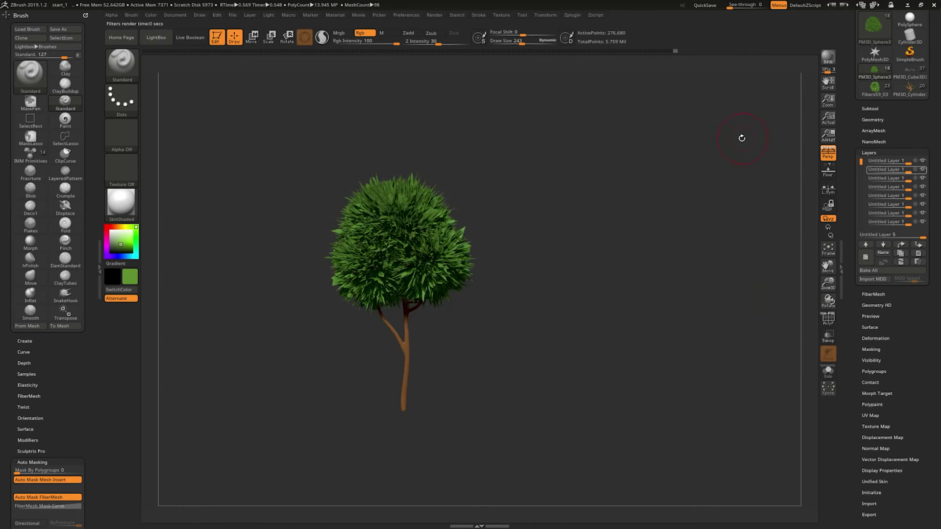
mouse_move(565, 170)
mouse_down()
mouse_move(647, 160)
mouse_move(678, 133)
mouse_up()
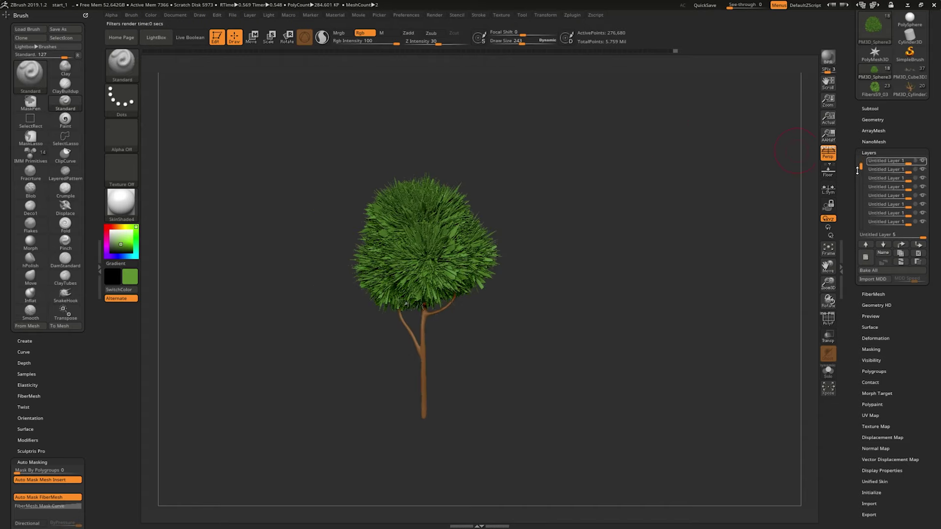
click(918, 253)
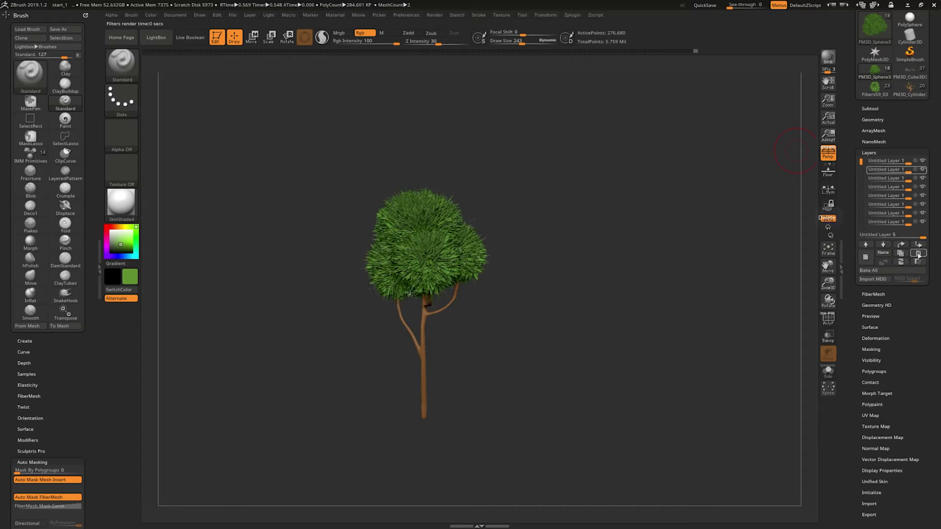
click(918, 253)
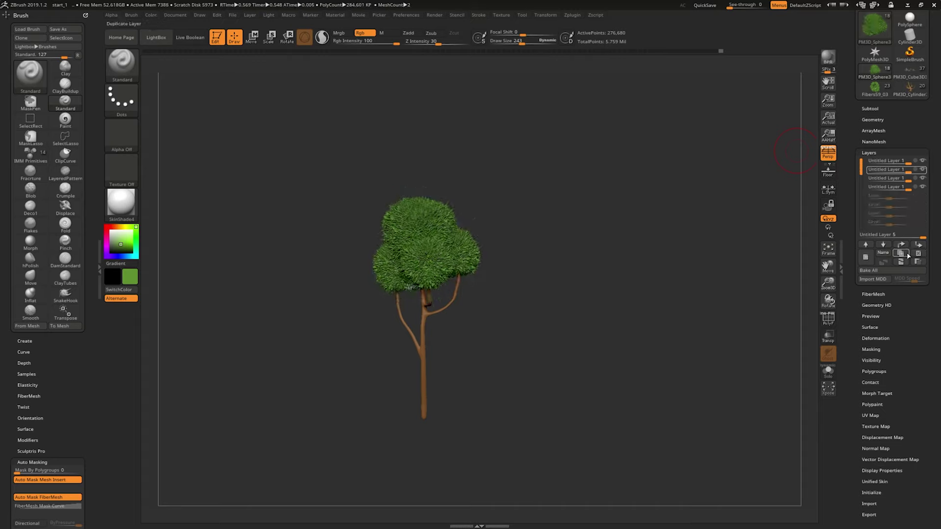
- Delete another foliage detail layer and zoom around the tree to inspect the foliage
click(919, 253)
ctrl+right_drag(691, 217, 760, 269)
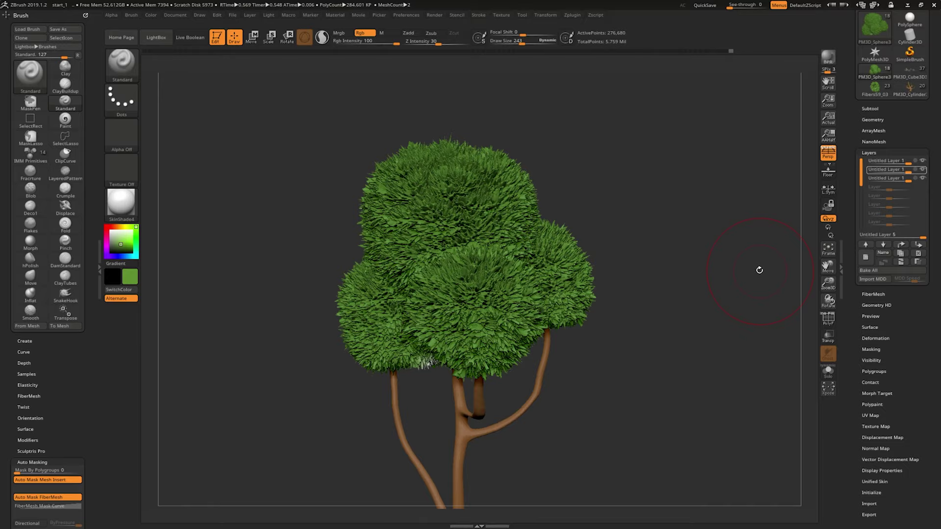
mouse_move(740, 234)
mouse_down()
mouse_move(763, 237)
mouse_move(735, 216)
mouse_move(763, 280)
mouse_move(746, 219)
mouse_up()
ctrl+right_drag(745, 219, 536, 223)
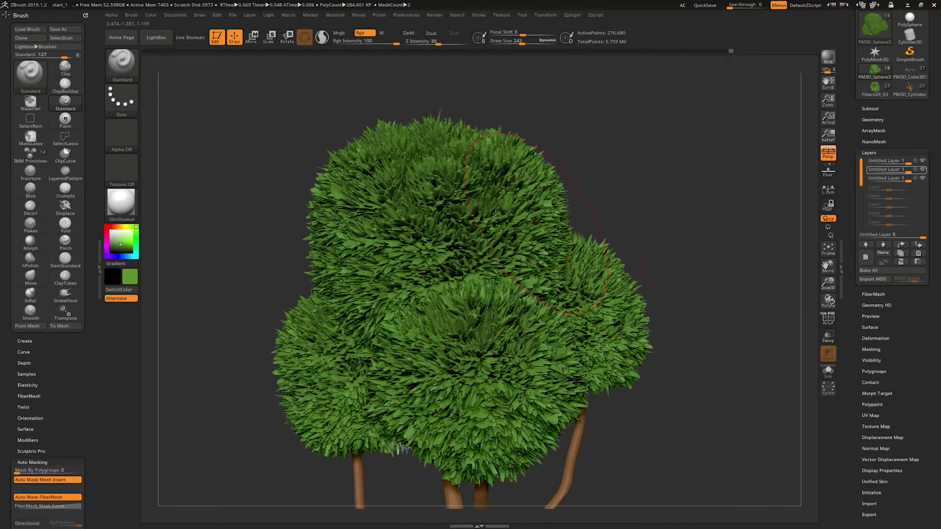
ctrl+right_drag(660, 211, 664, 185)
- Delete the third foliage layer and set the remaining layer's strength to 1.73441
click(922, 178)
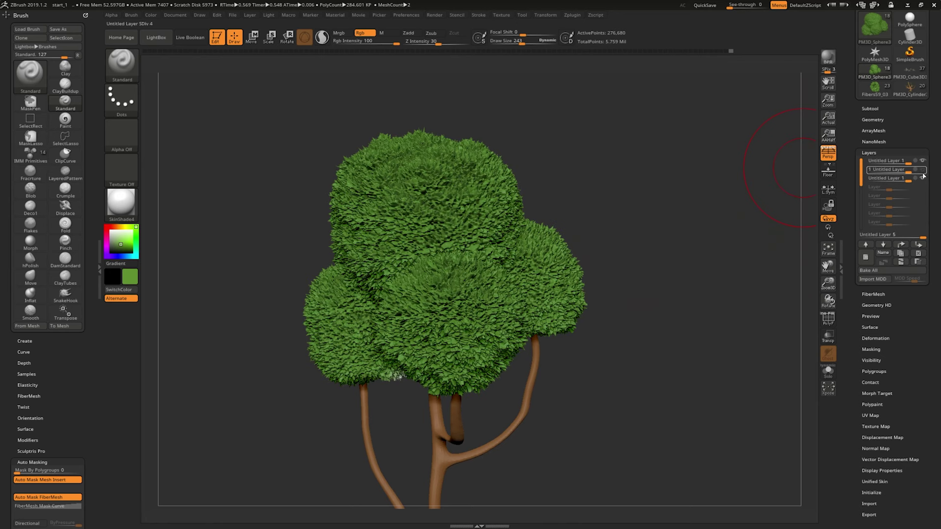
click(918, 253)
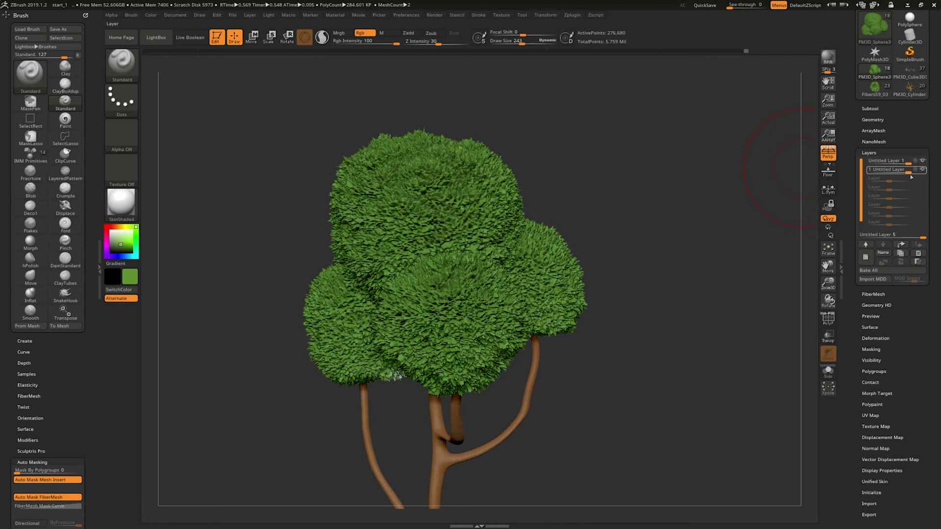
drag(907, 171, 902, 172)
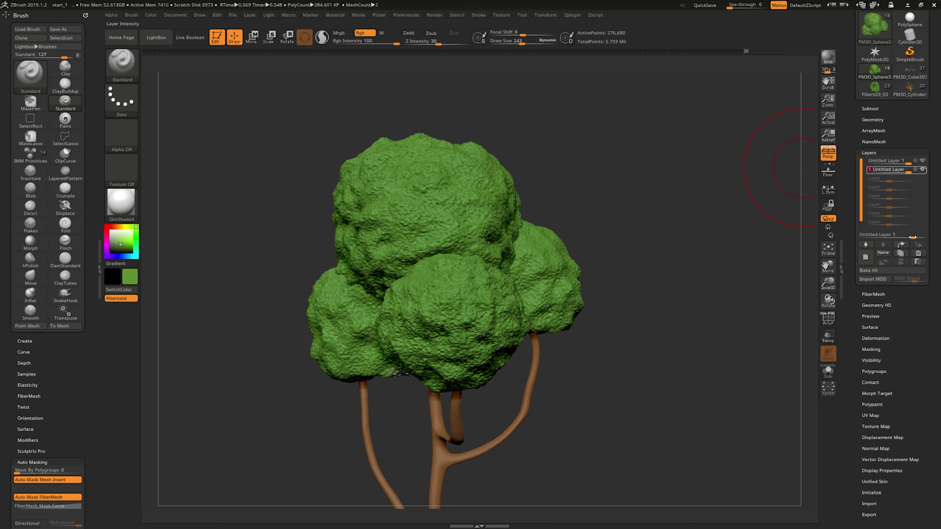
drag(914, 236, 918, 237)
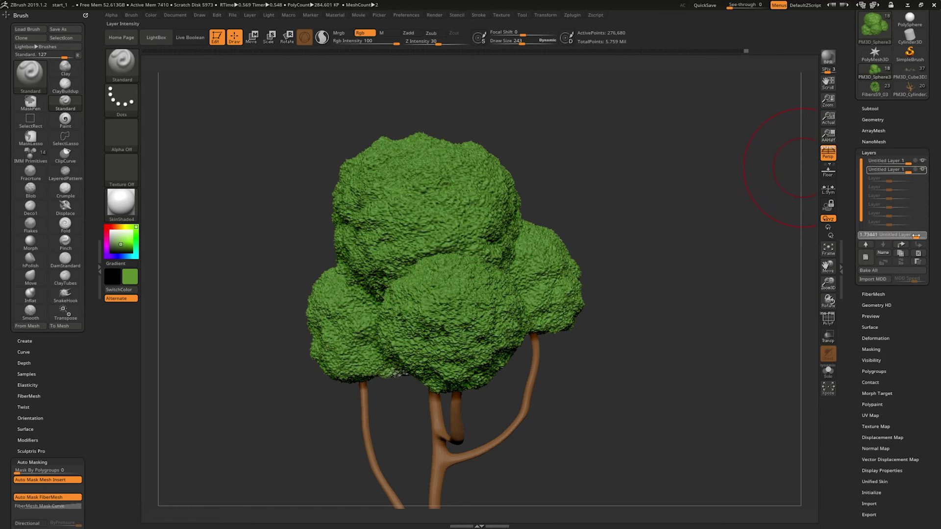
- Subdivide the foliage mesh twice, to 4.426 million points
click(873, 119)
click(880, 186)
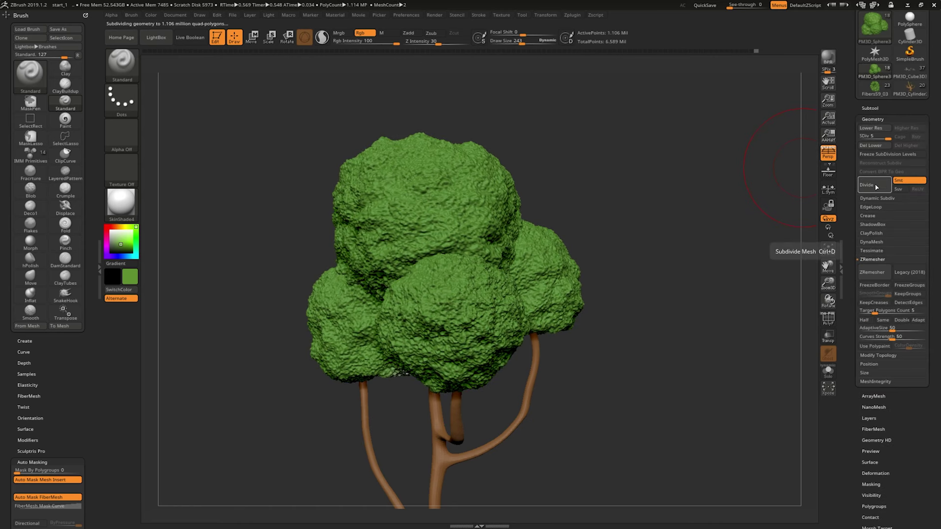
click(878, 184)
drag(861, 343, 862, 210)
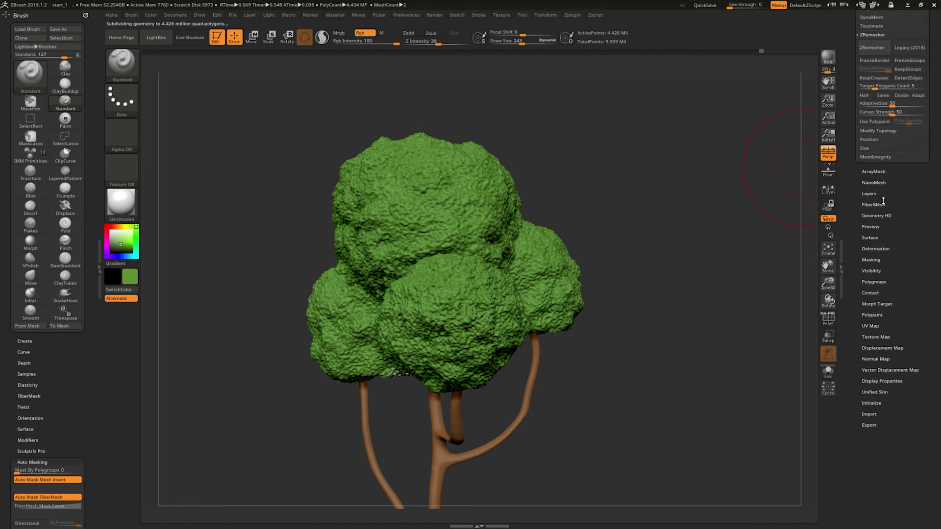
scroll(880, 199, up, 3)
- On a new recorded layer, apply a surface noise with Noise Scale 8.47239 to the mesh
click(866, 106)
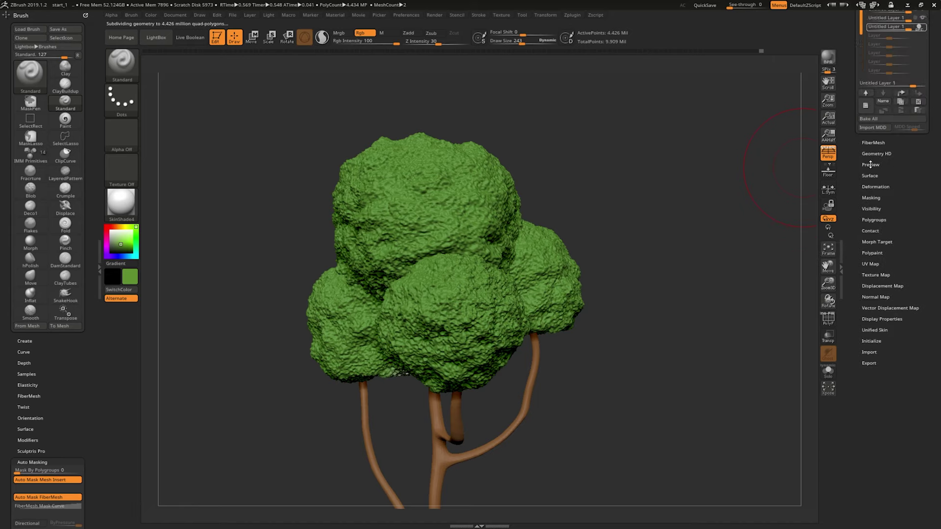
click(870, 175)
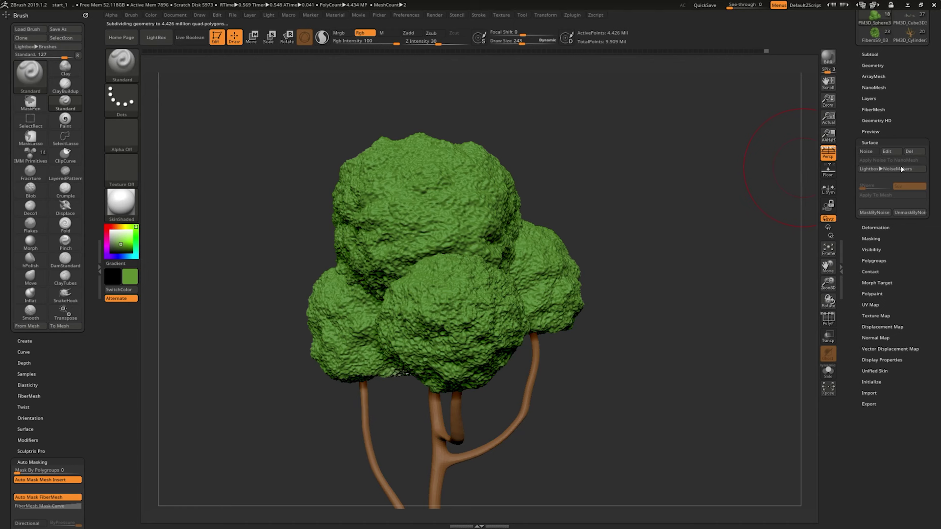
click(889, 152)
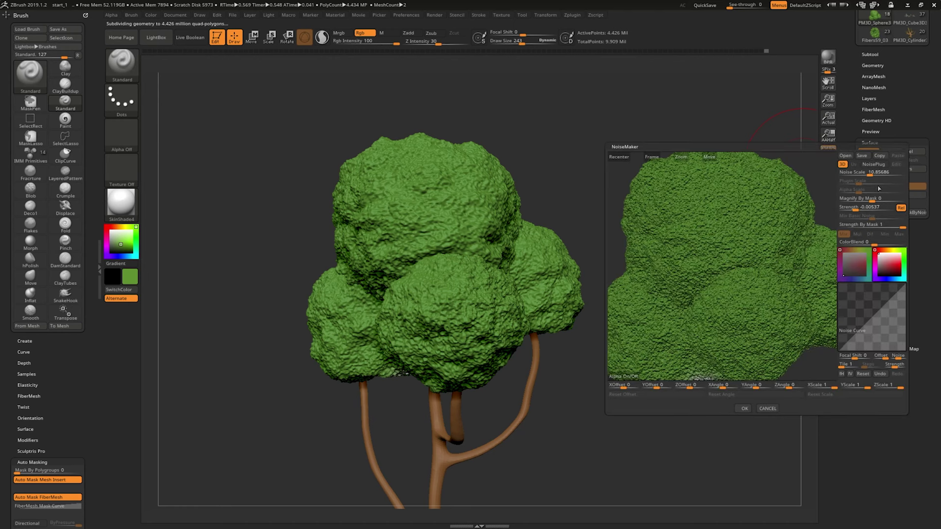
drag(868, 173, 871, 183)
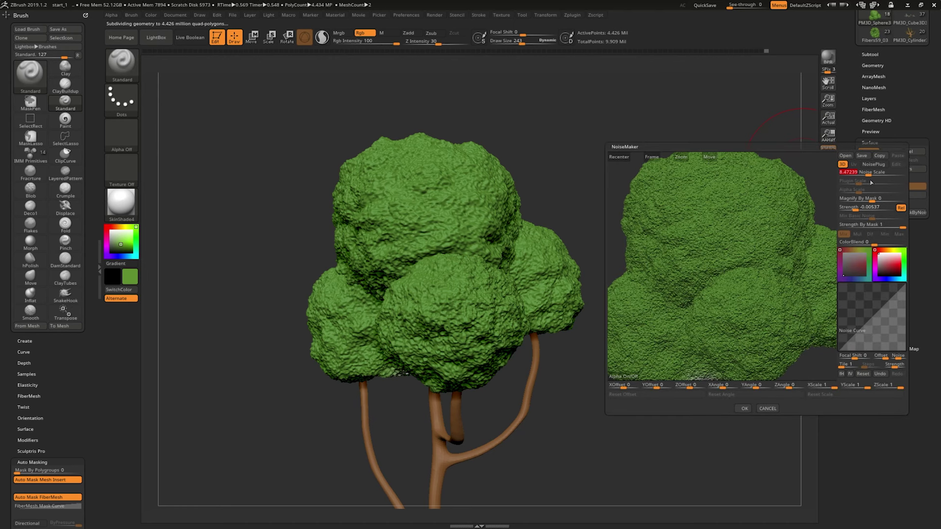
key(Return)
click(743, 409)
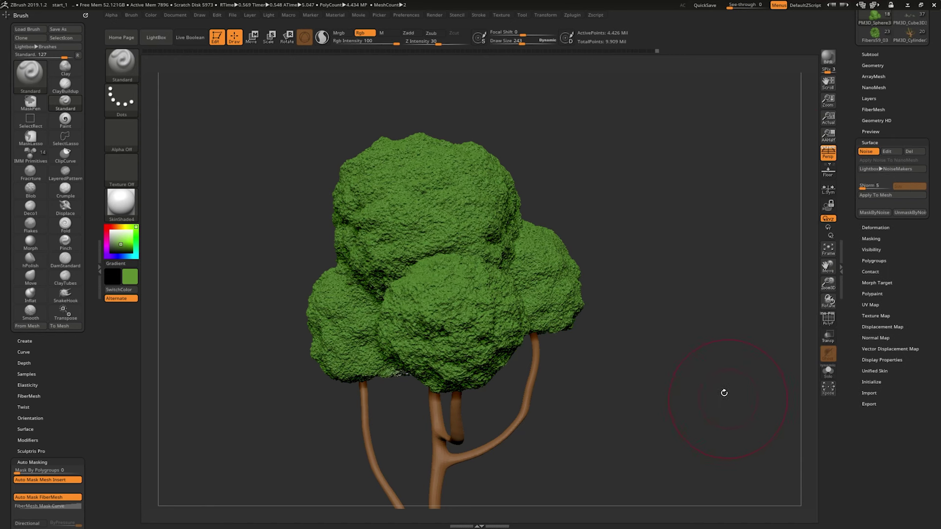
click(882, 196)
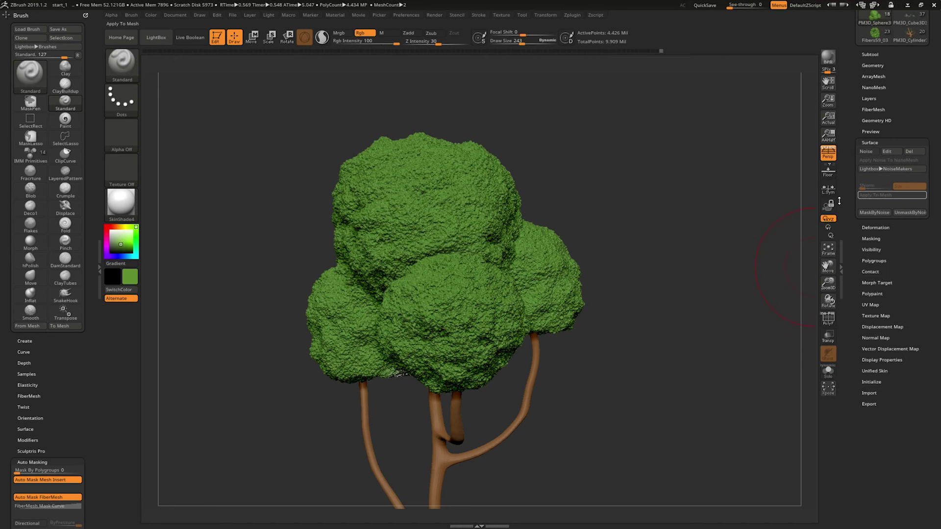
click(869, 152)
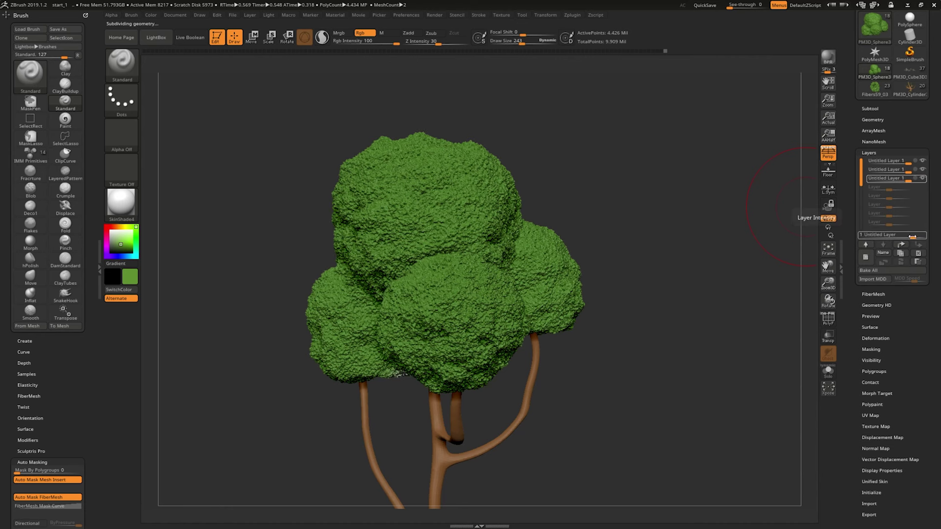
- Raise the new noise layer's strength in the Layers list
drag(912, 237, 931, 238)
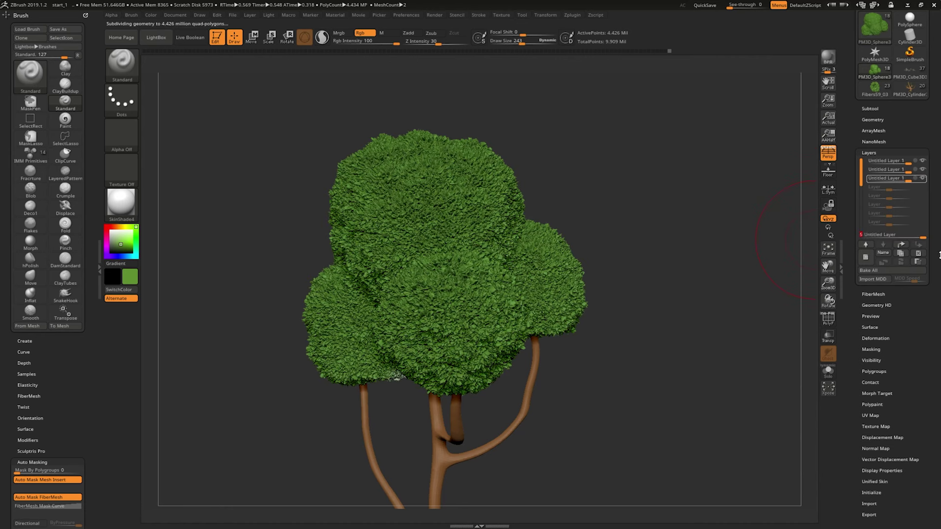
scroll(769, 253, down, 2)
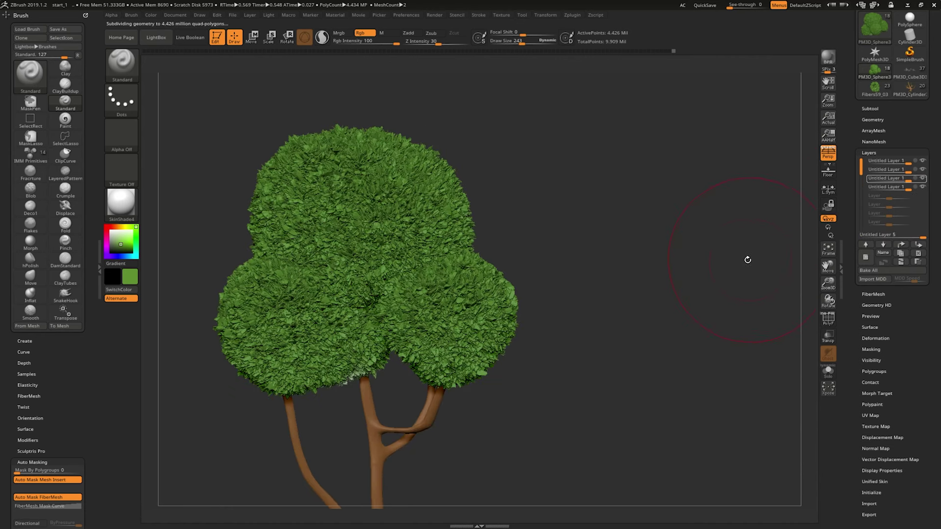
scroll(745, 260, down, 2)
scroll(731, 203, down, 2)
scroll(763, 223, down, 1)
- Dial the noise layer down to 0.6923 strength and BPR-render the rotated tree
mouse_move(773, 239)
mouse_down()
mouse_move(745, 244)
mouse_move(758, 245)
mouse_up()
drag(907, 189, 903, 187)
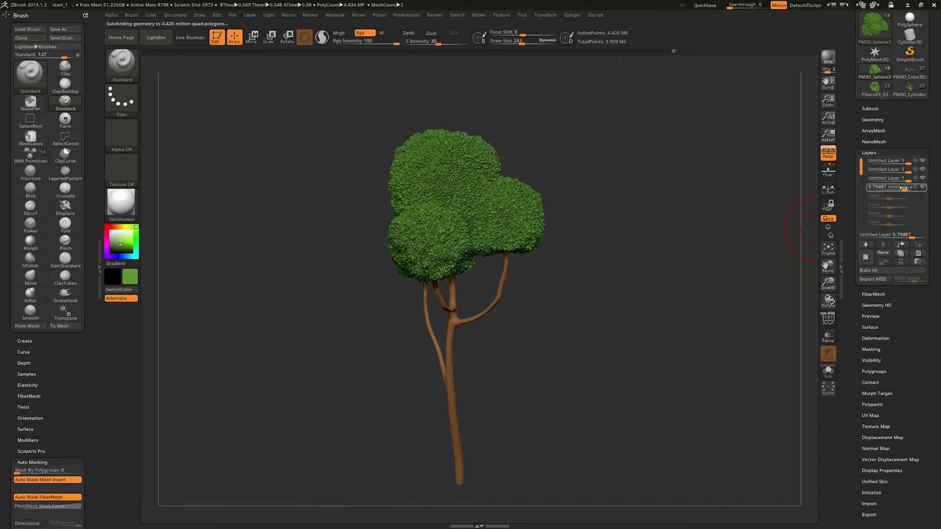
mouse_move(757, 233)
mouse_down()
mouse_move(767, 238)
mouse_move(752, 239)
mouse_move(746, 257)
mouse_move(770, 244)
mouse_move(711, 250)
mouse_move(771, 255)
mouse_move(762, 252)
mouse_up()
key(shift+r)
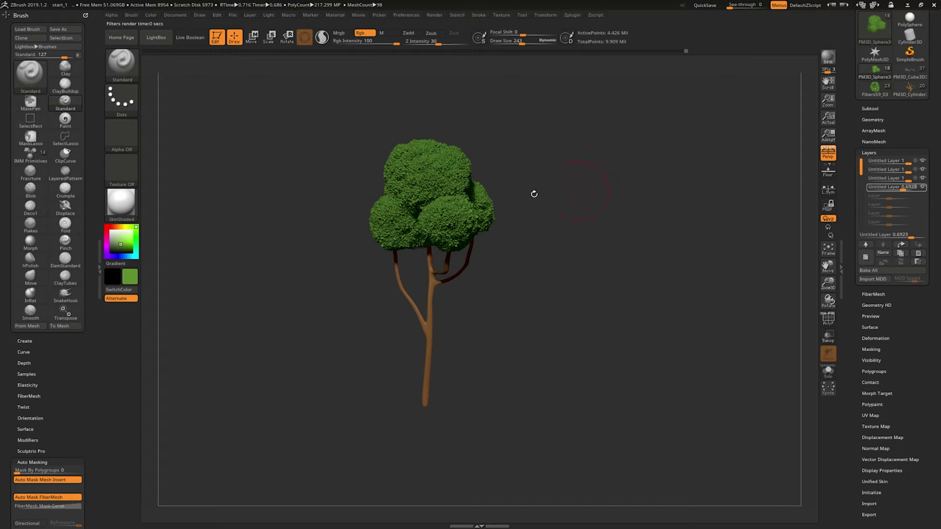
- Set Draw Size to 73 and mask a few small foliage patches
key(space)
mouse_move(460, 222)
mouse_down()
mouse_move(444, 220)
mouse_move(473, 227)
mouse_move(465, 223)
mouse_move(480, 206)
mouse_up()
ctrl+drag(415, 228, 392, 235)
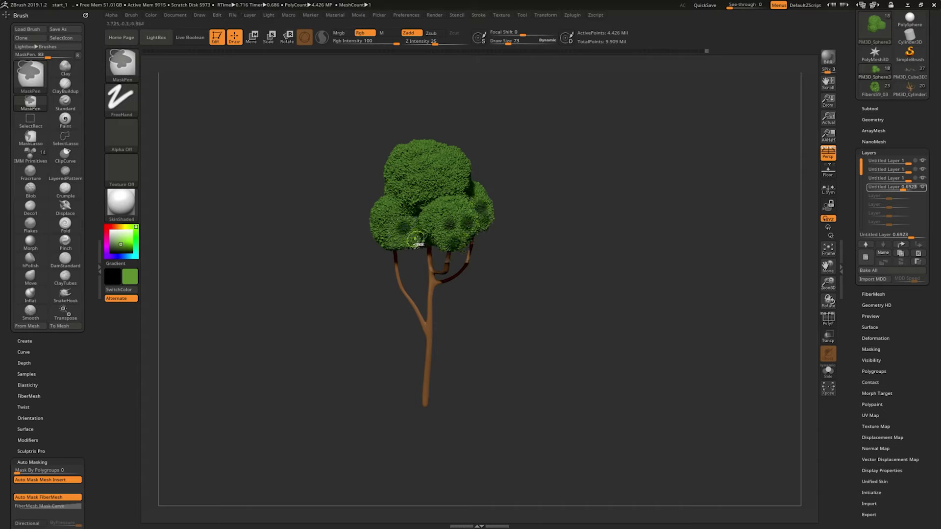
mouse_move(620, 141)
mouse_down()
mouse_move(670, 139)
mouse_move(687, 149)
mouse_up()
- BPR-render the tree, orbit to a new angle, and render it again
key(shift+r)
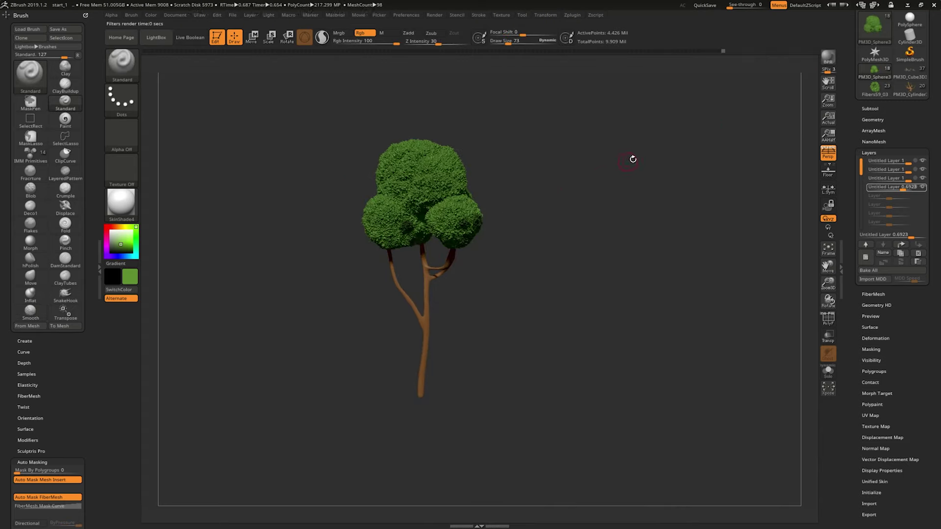
mouse_move(631, 158)
mouse_down()
mouse_move(678, 147)
mouse_move(651, 138)
mouse_move(658, 149)
mouse_move(698, 156)
mouse_move(670, 161)
mouse_move(717, 167)
mouse_move(744, 138)
mouse_up()
click(829, 58)
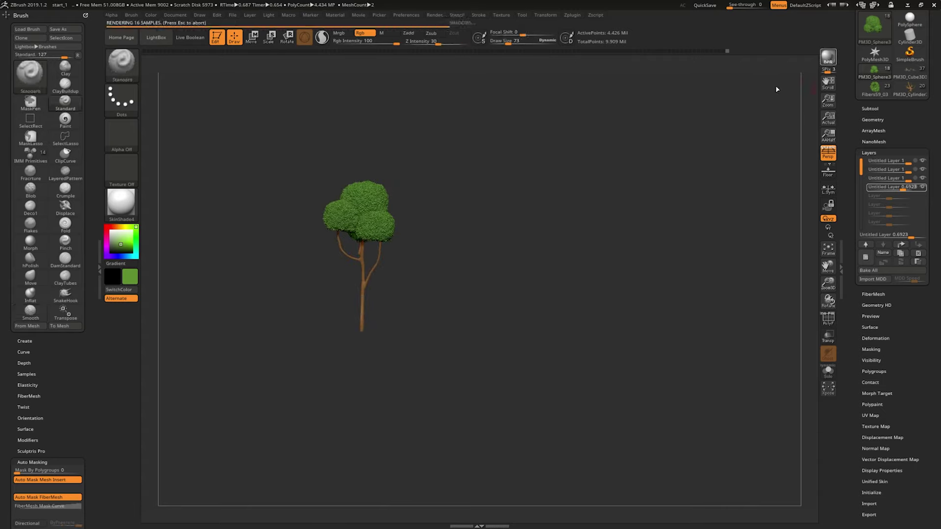
mouse_move(601, 149)
mouse_down()
mouse_move(687, 151)
mouse_move(617, 155)
mouse_move(672, 202)
mouse_move(678, 153)
mouse_move(664, 174)
mouse_move(685, 202)
mouse_move(666, 152)
mouse_move(687, 96)
mouse_up()
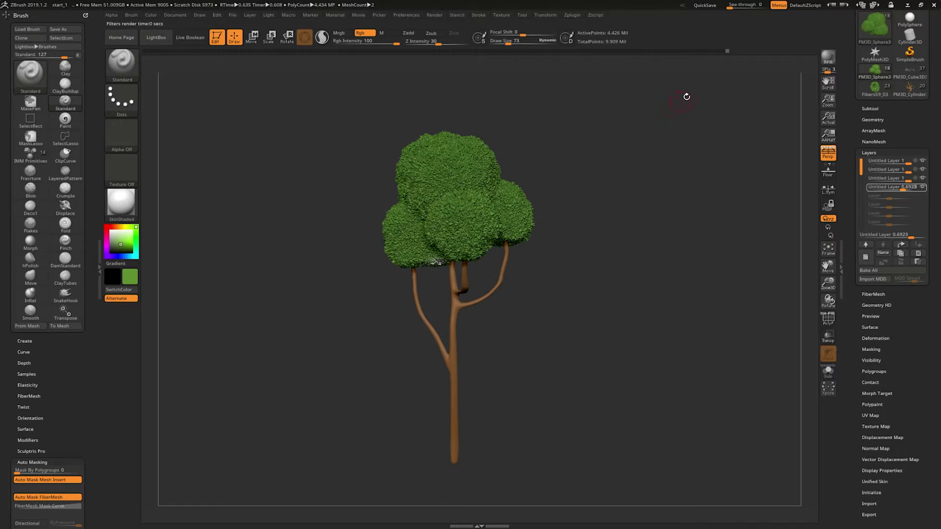